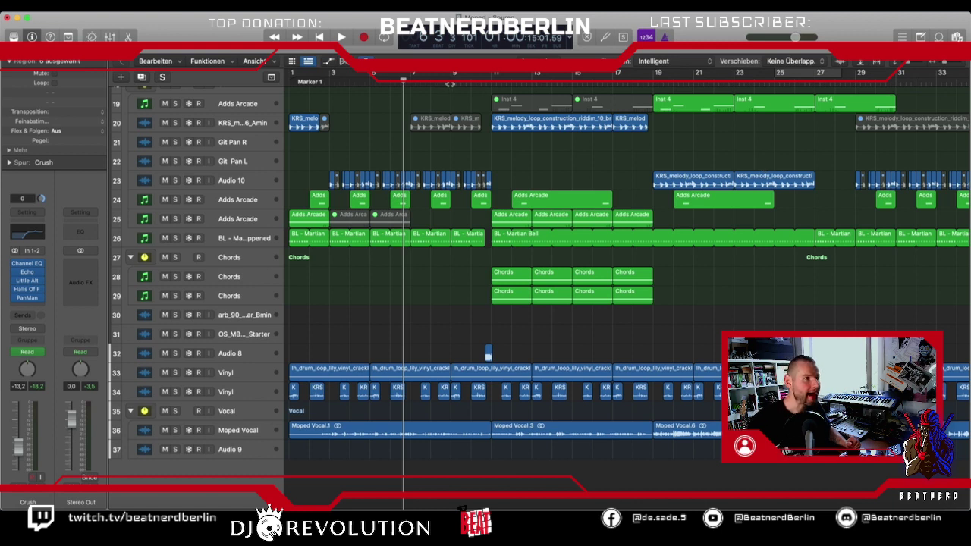
# Return the playhead to the start of the project and mute the Vocal track stack.
pyautogui.press('Return')
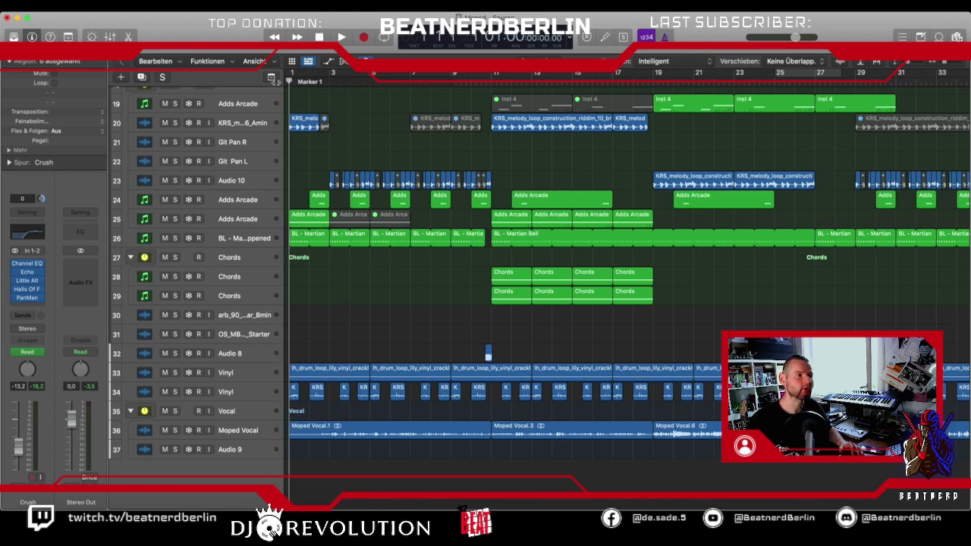
pyautogui.click(165, 411)
# Play the arrangement's opening from bar 1 into bar 7 with the drum tracks in view, and stop playback.
pyautogui.scroll(-3, 489, 381)
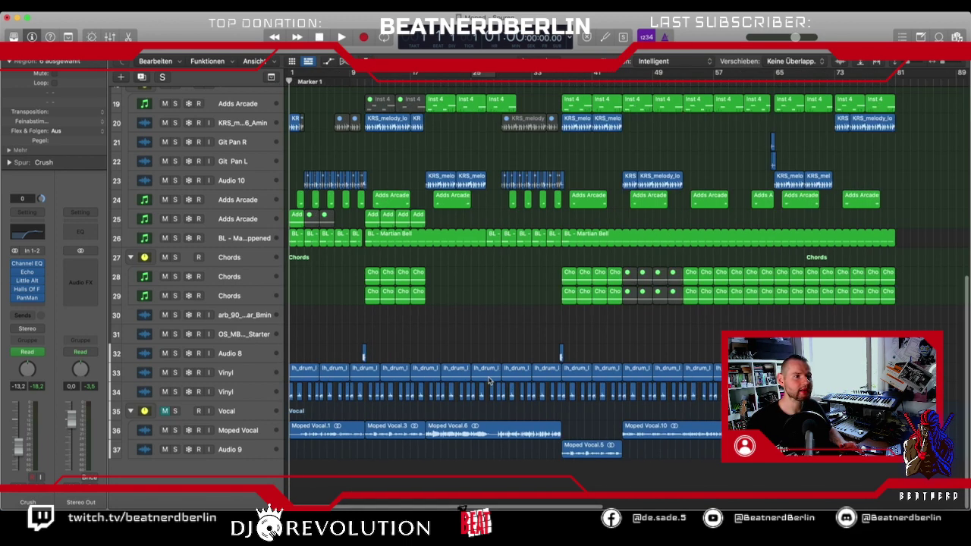
pyautogui.scroll(5, 489, 380)
pyautogui.scroll(5, 489, 381)
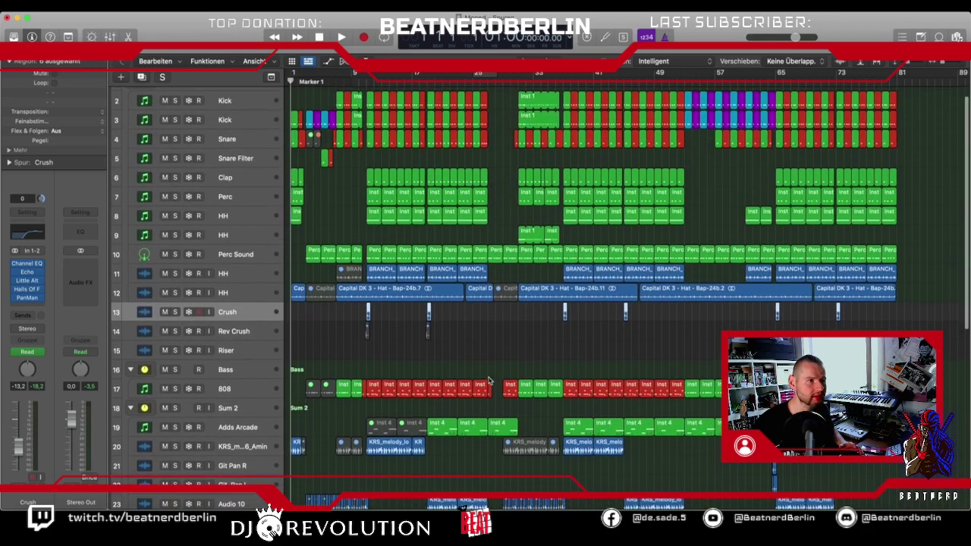
pyautogui.scroll(3, 489, 380)
pyautogui.hscroll(-8, 488, 380)
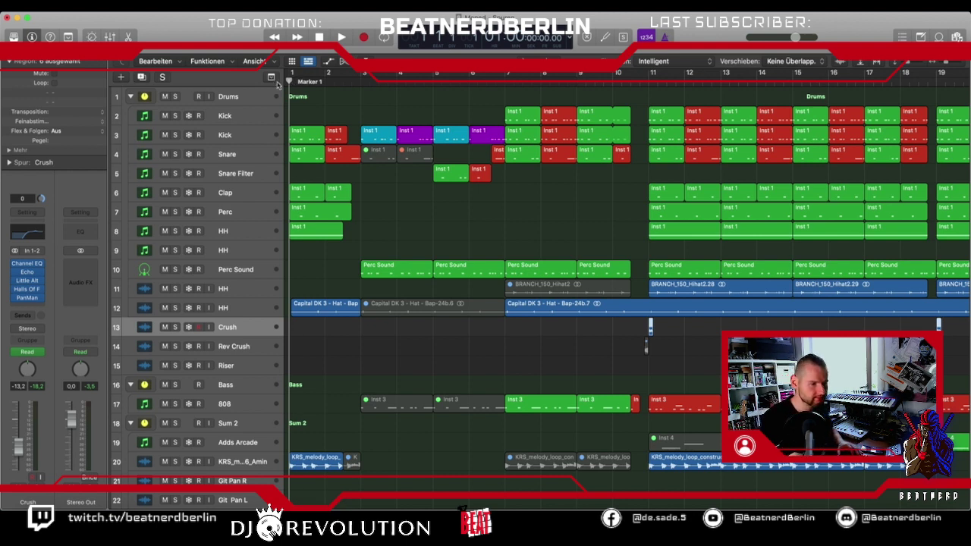
pyautogui.press('space')
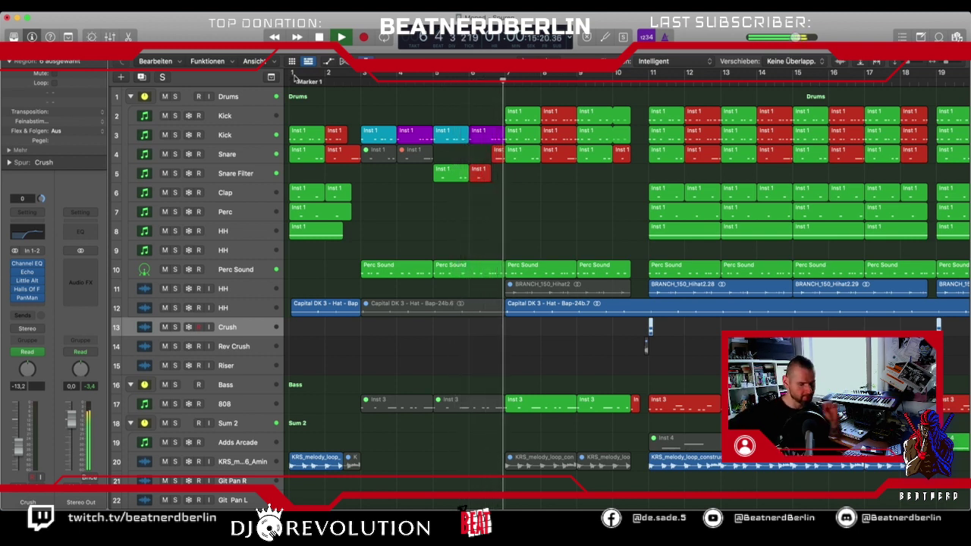
pyautogui.press('space')
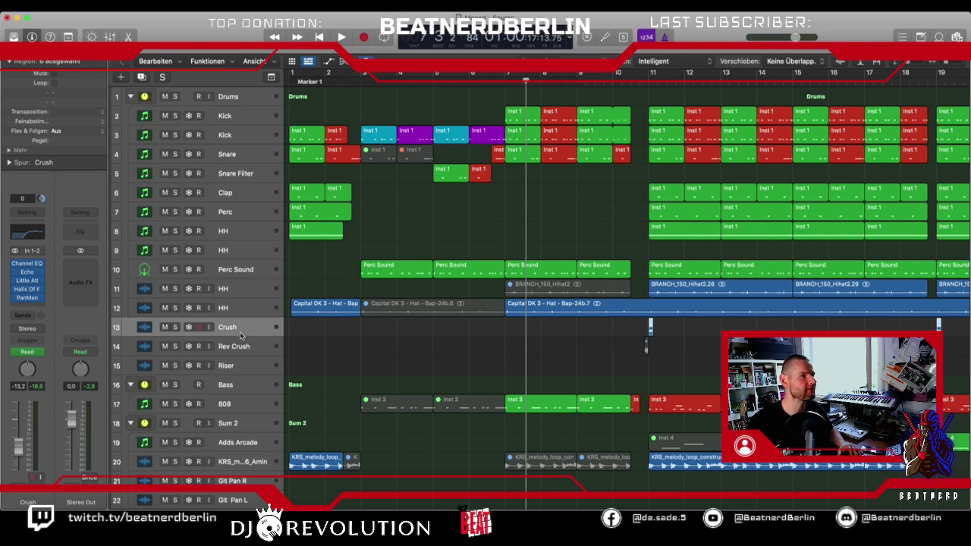
# Create one new audio track directly below the Crush track, using Eingang 1 as input and Output 1 + 2 as output.
pyautogui.click(120, 77)
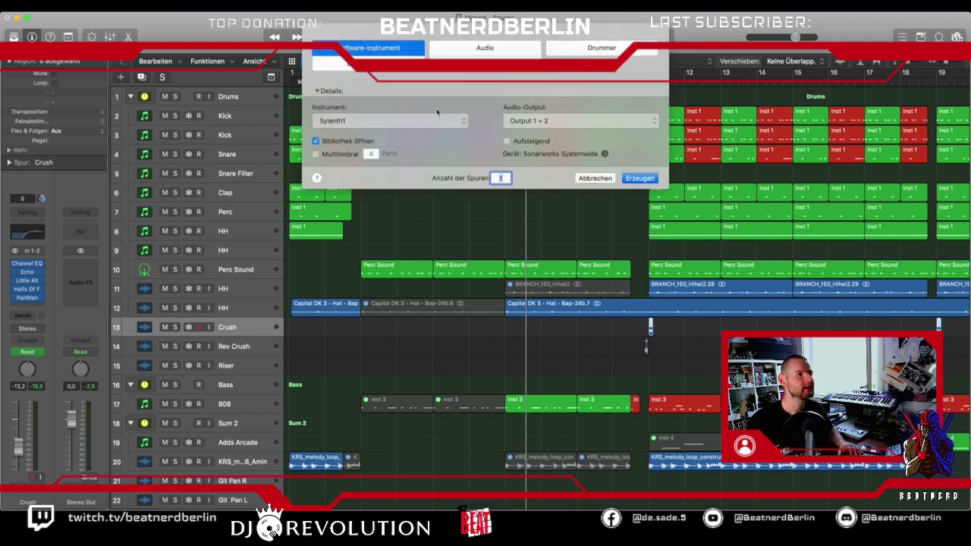
pyautogui.click(465, 50)
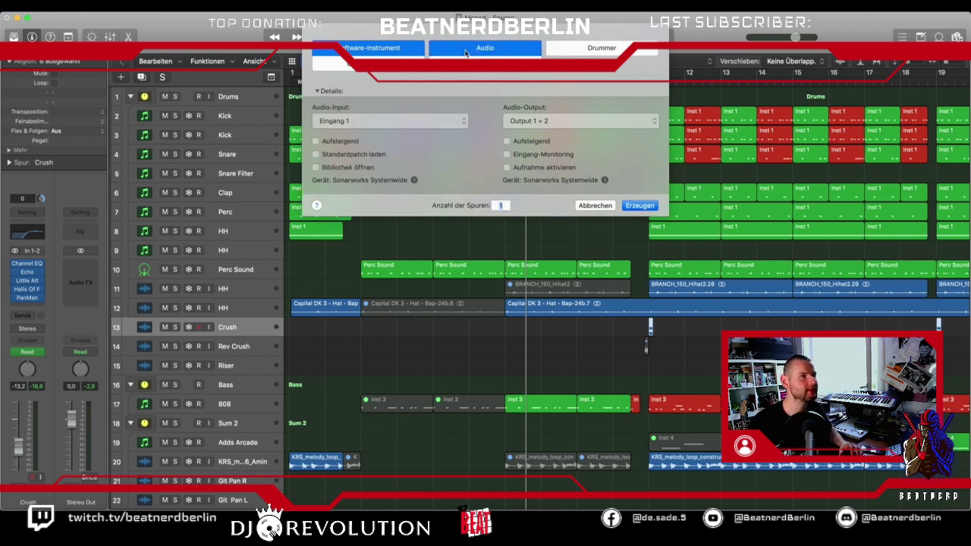
pyautogui.click(636, 206)
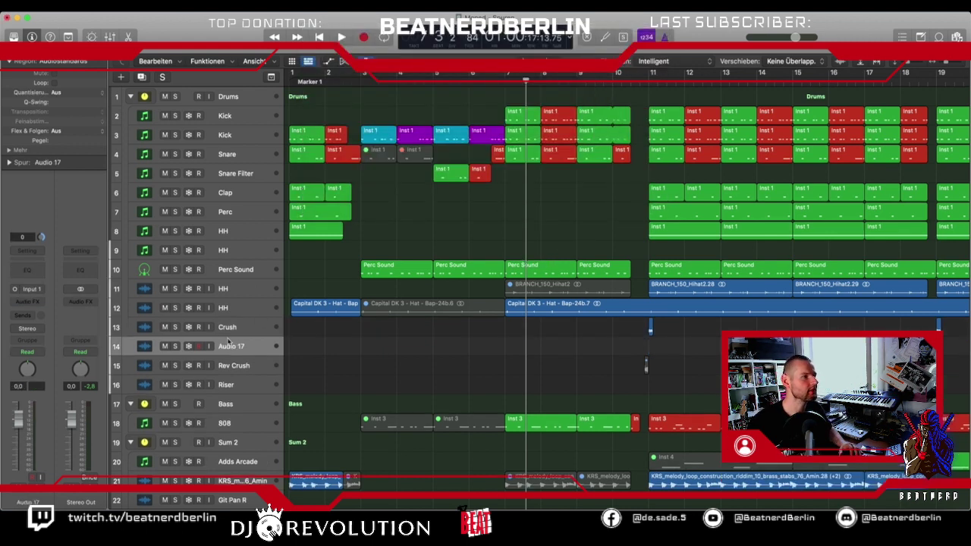
# Rename the new audio track FX and move it above the Crush track.
pyautogui.doubleClick(228, 342)
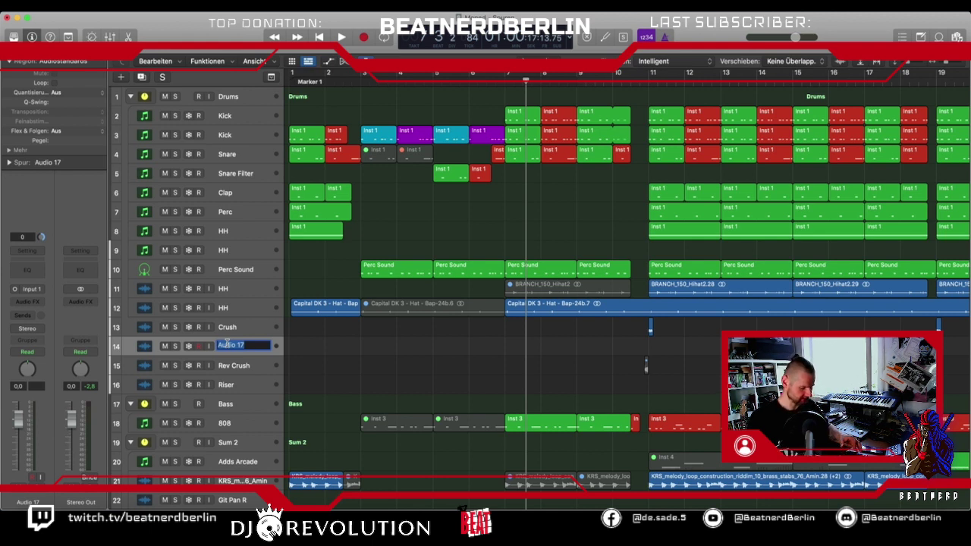
pyautogui.write('FX')
pyautogui.press('Return')
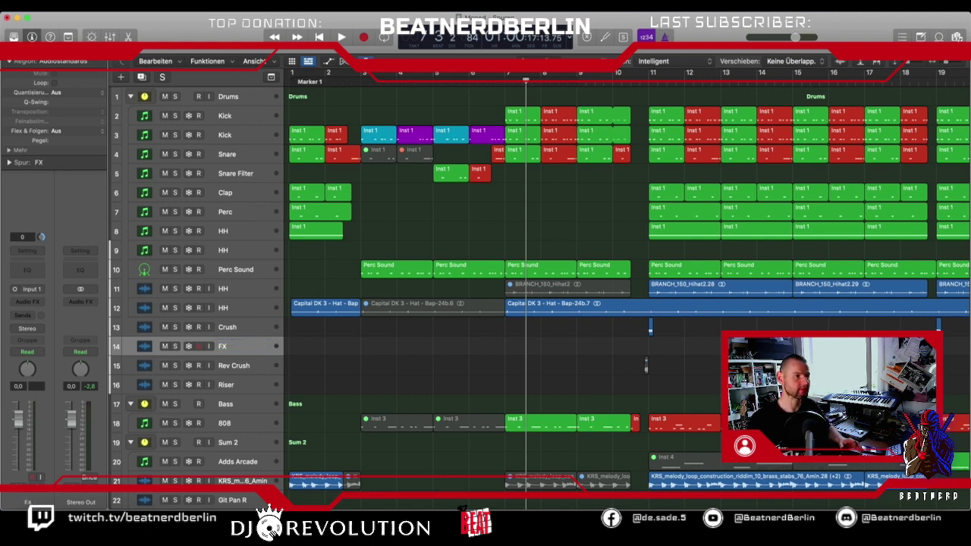
pyautogui.moveTo(229, 346); pyautogui.dragTo(230, 327)
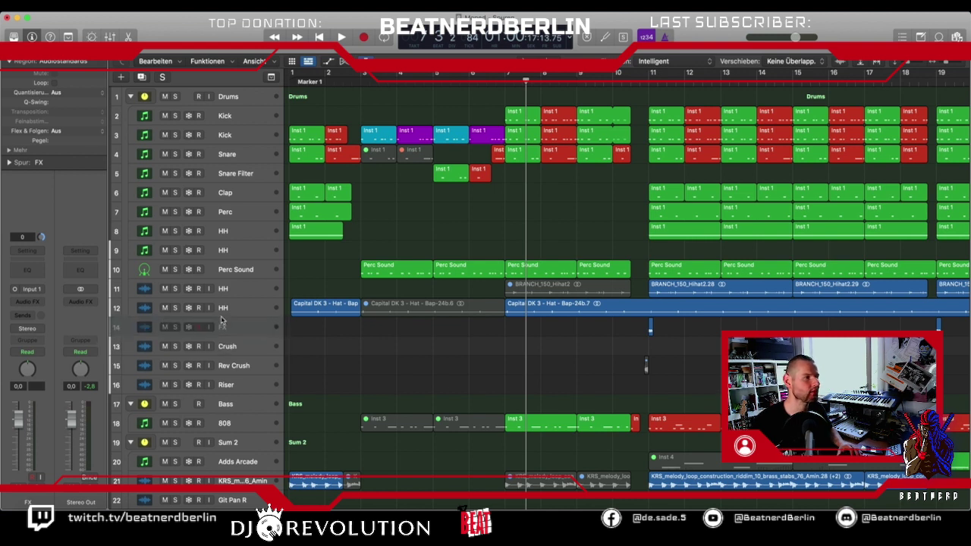
# Turn on cycle mode with a short cycle range around bar 7.
pyautogui.click(497, 78)
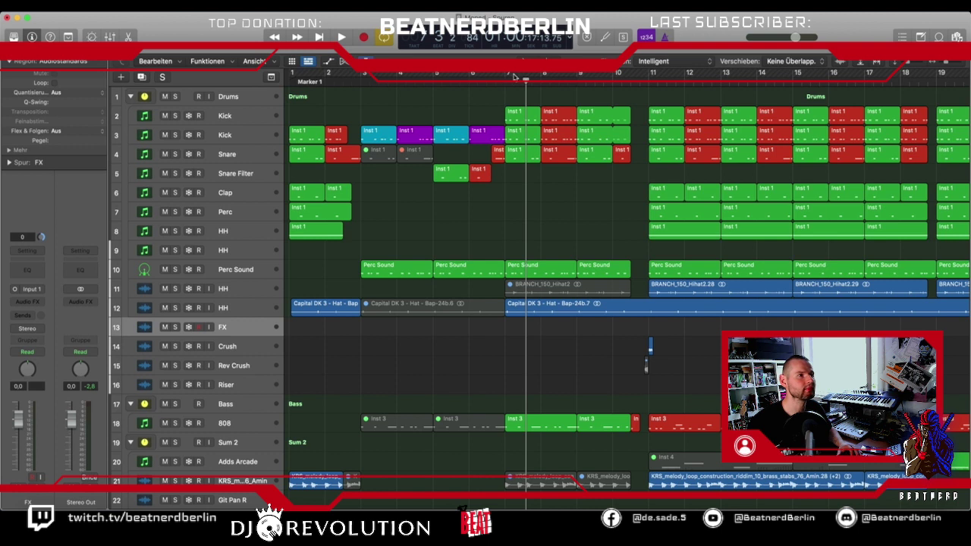
pyautogui.moveTo(508, 76); pyautogui.dragTo(507, 74)
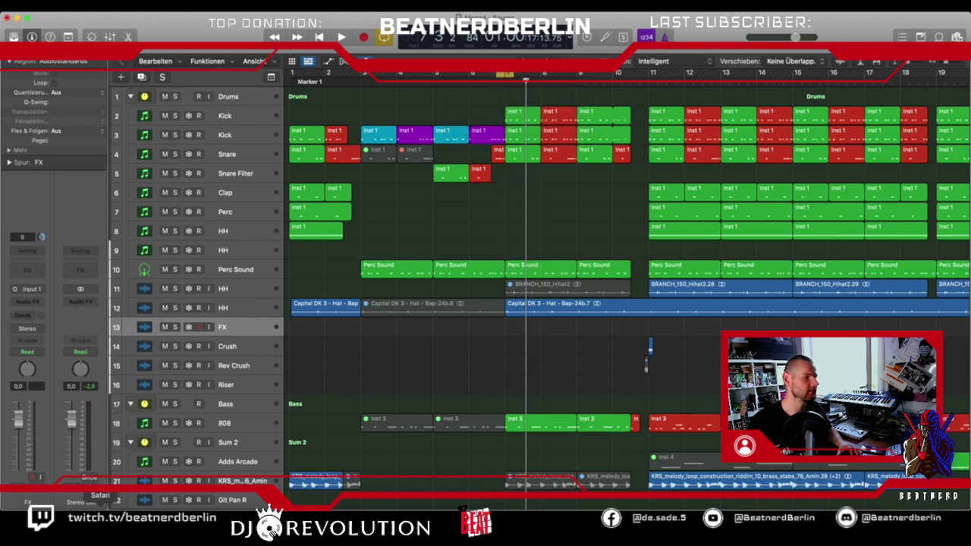
# Switch to Splice in Safari and search the Sounds library for "kick in".
pyautogui.press('super+Tab')
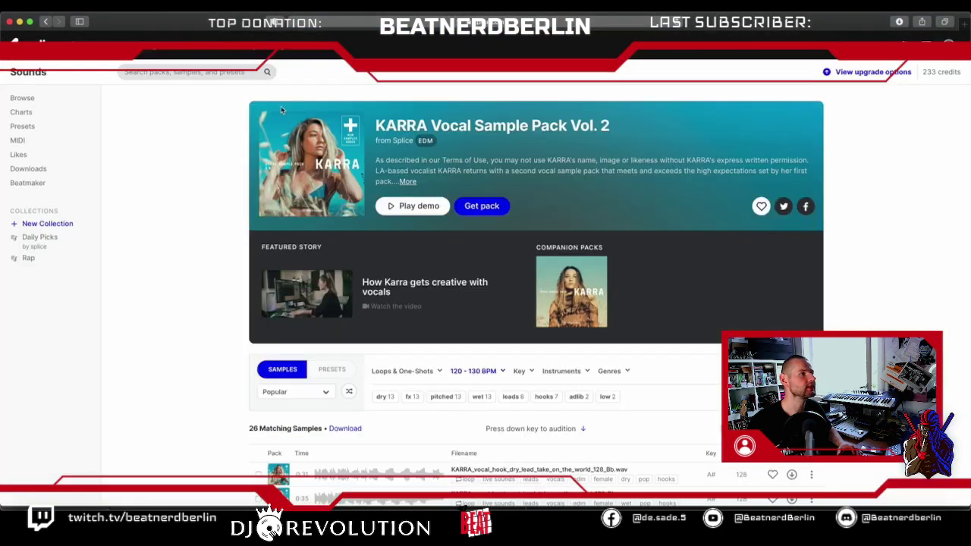
pyautogui.click(126, 62)
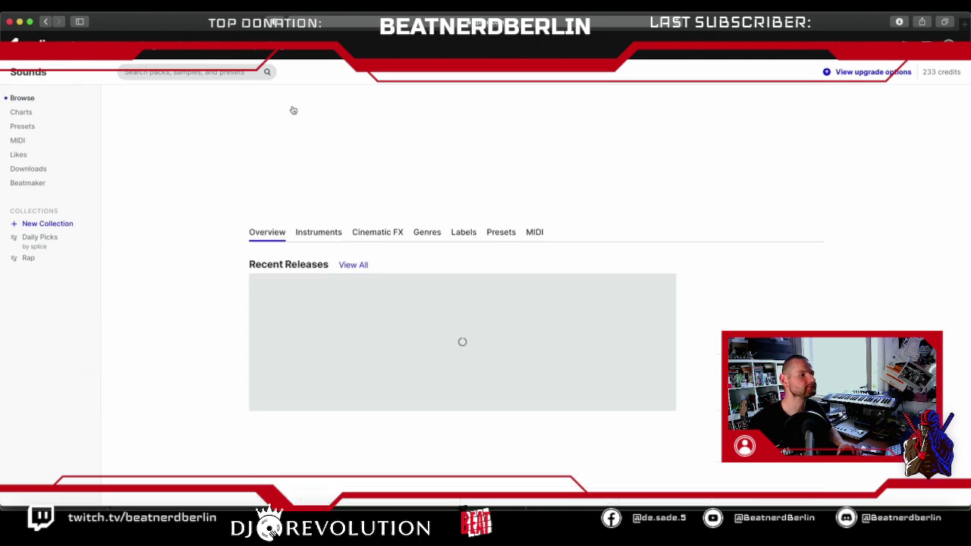
pyautogui.click(148, 71)
pyautogui.write('kick in')
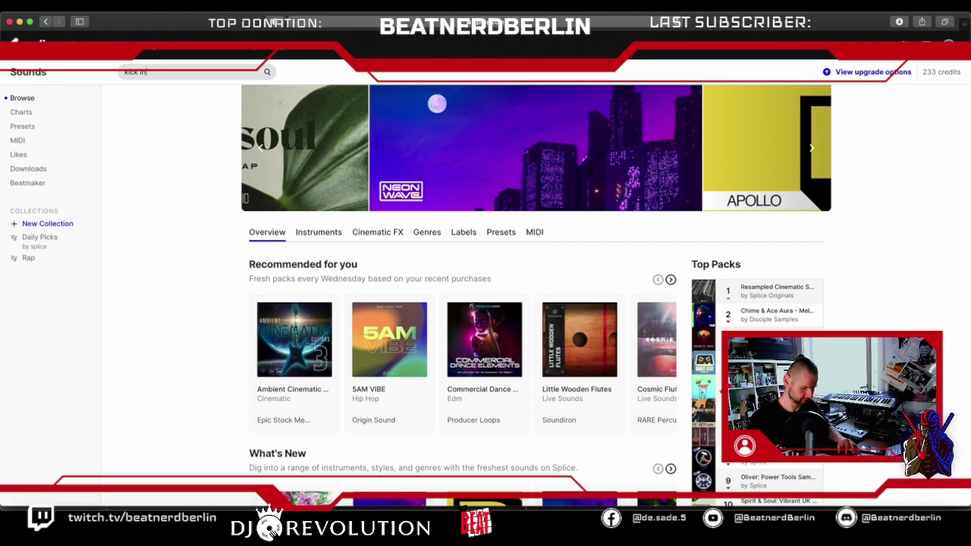
pyautogui.press('Return')
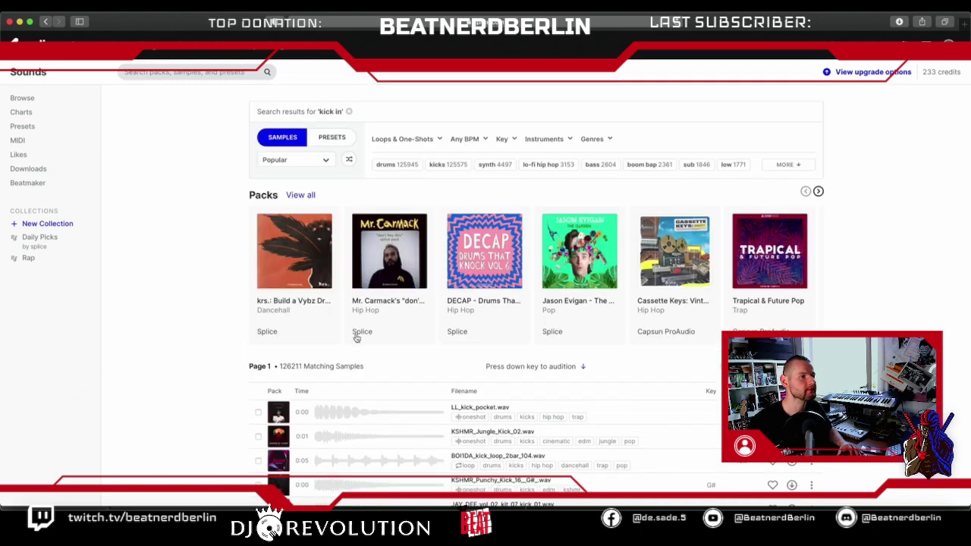
# Audition several kick samples in the search results, from LL_kick_pocket.wav through KRS_kick_dancehall_punch_05.wav.
pyautogui.click(301, 414)
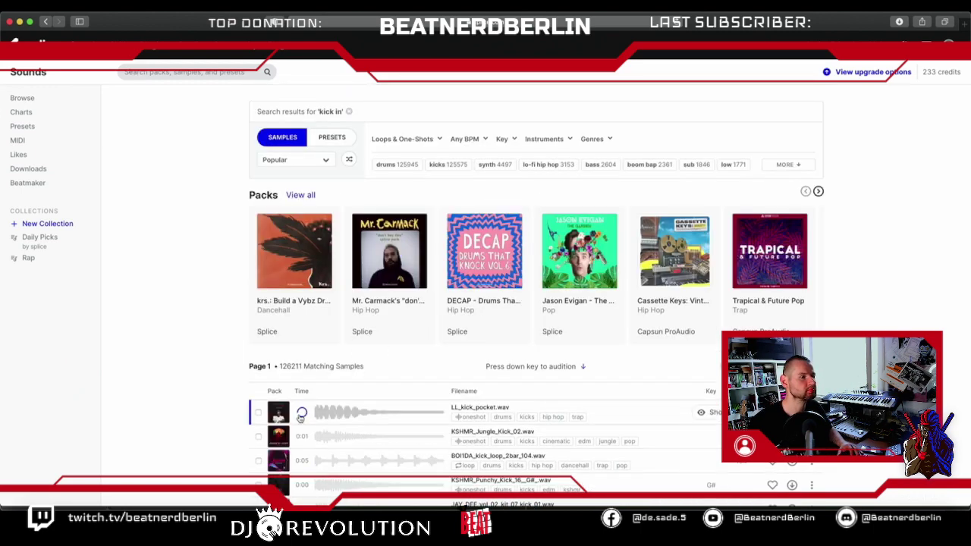
pyautogui.scroll(-2, 234, 347)
pyautogui.click(301, 347)
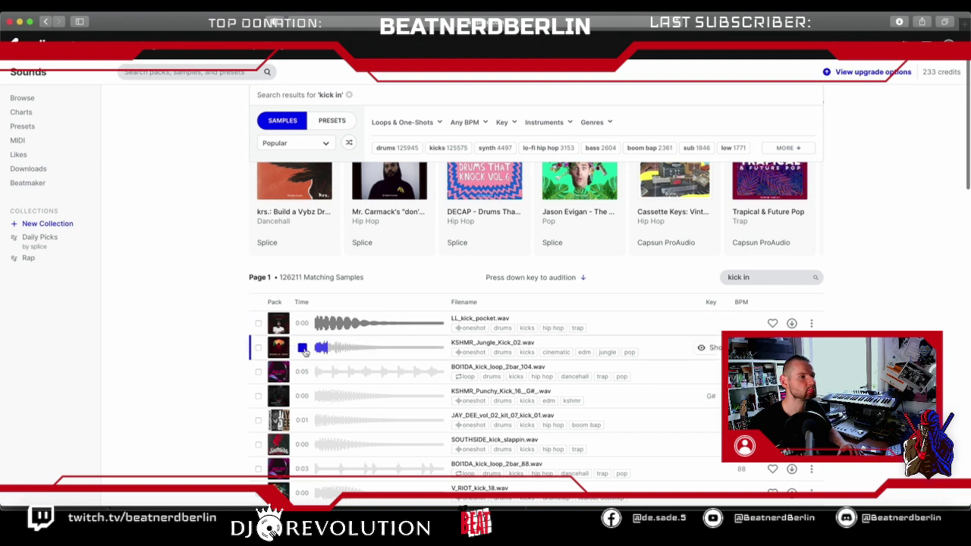
pyautogui.click(303, 372)
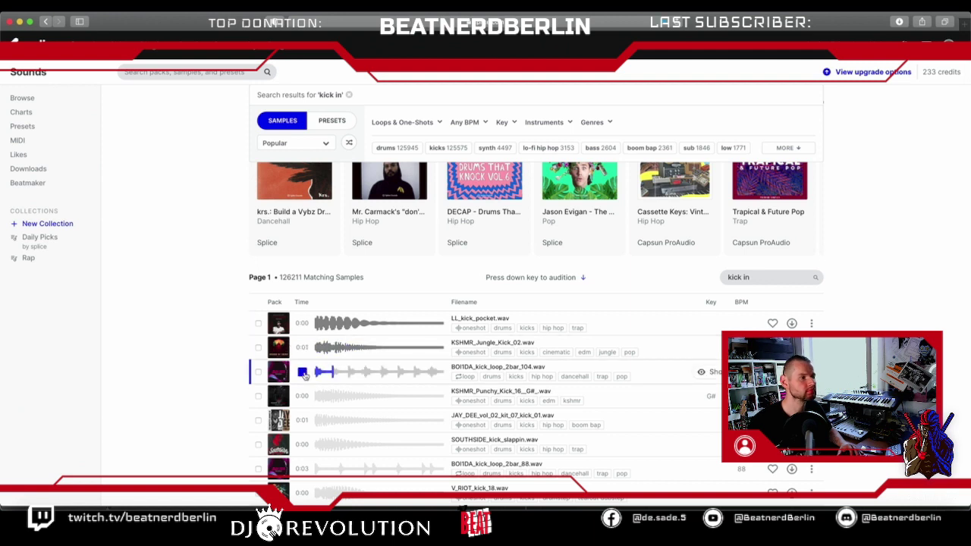
pyautogui.scroll(-2, 303, 374)
pyautogui.click(302, 339)
pyautogui.click(302, 314)
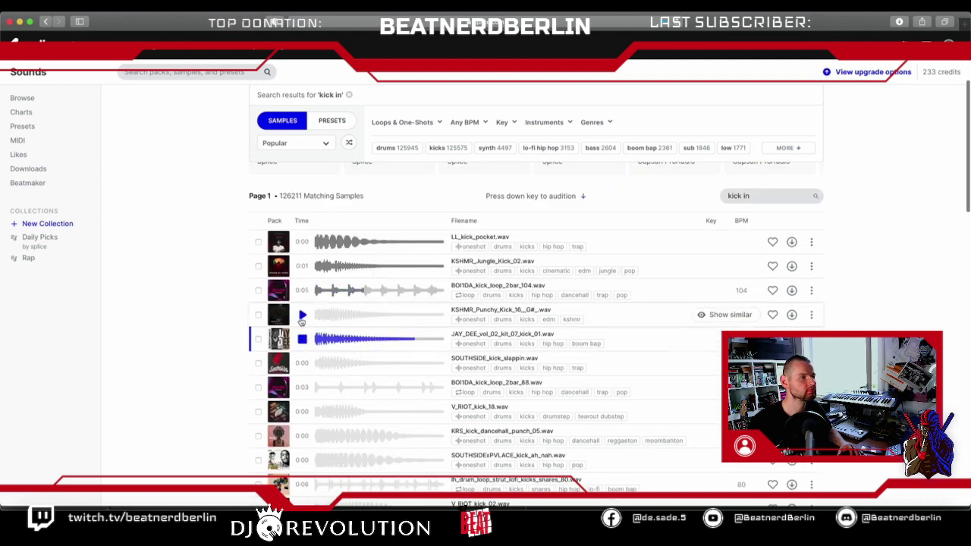
pyautogui.click(302, 386)
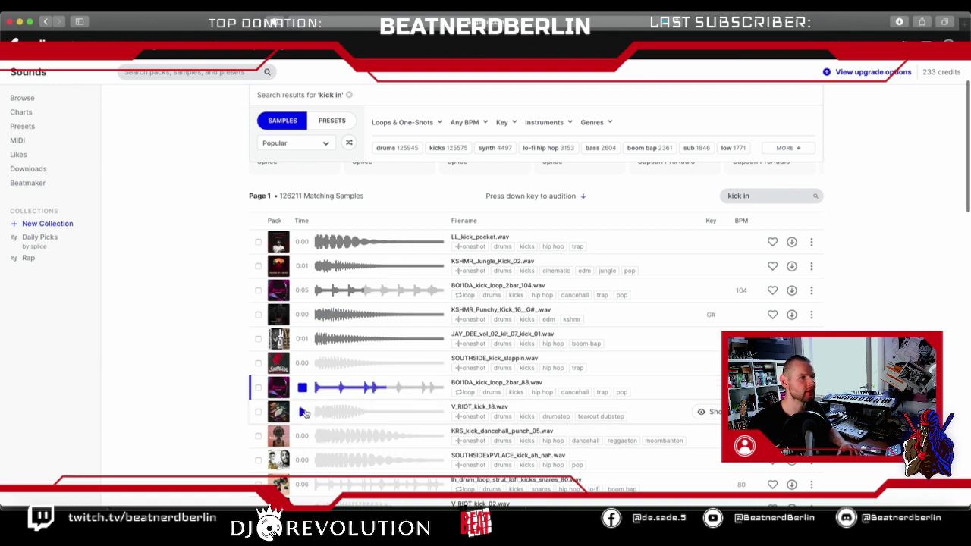
pyautogui.click(303, 412)
pyautogui.click(302, 436)
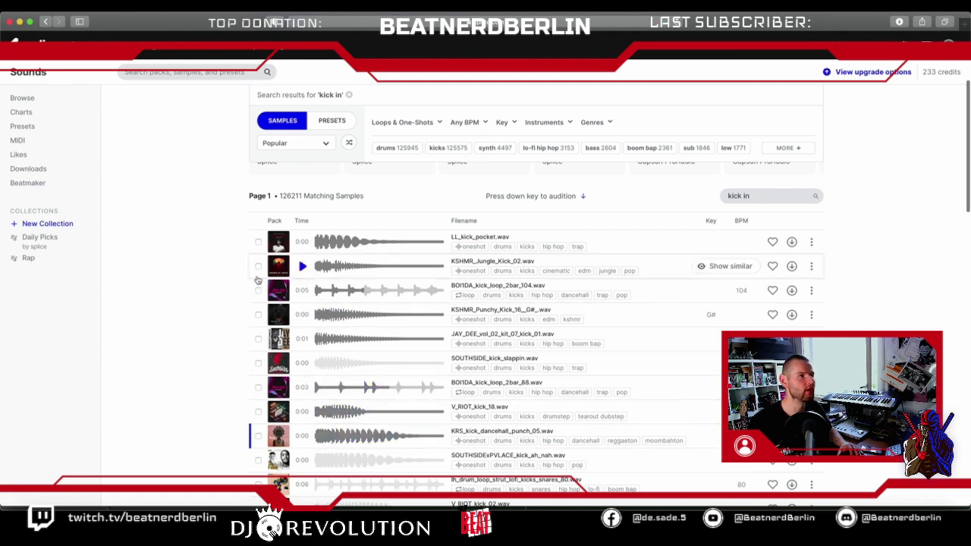
# Run a new search of the Sounds library for "fx".
pyautogui.scroll(4, 257, 279)
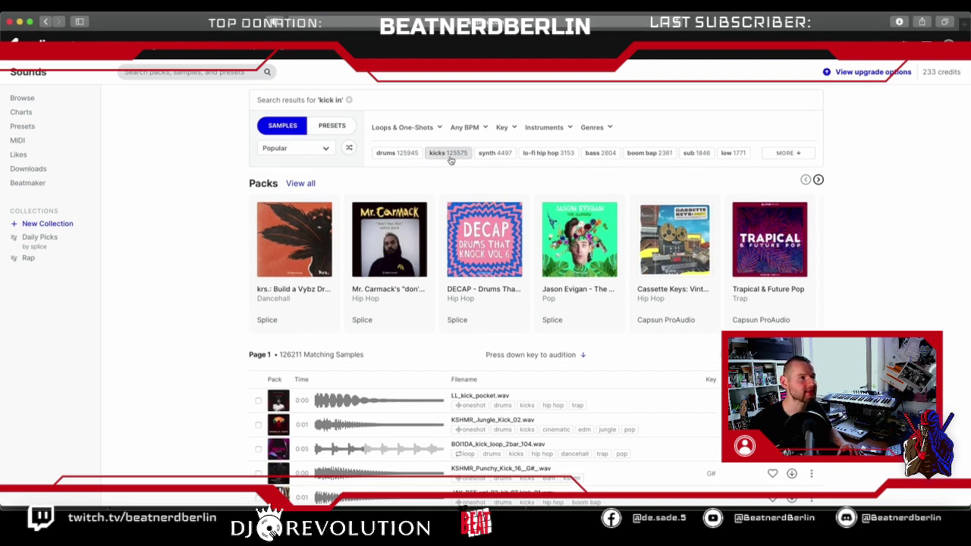
pyautogui.click(181, 72)
pyautogui.write('fx')
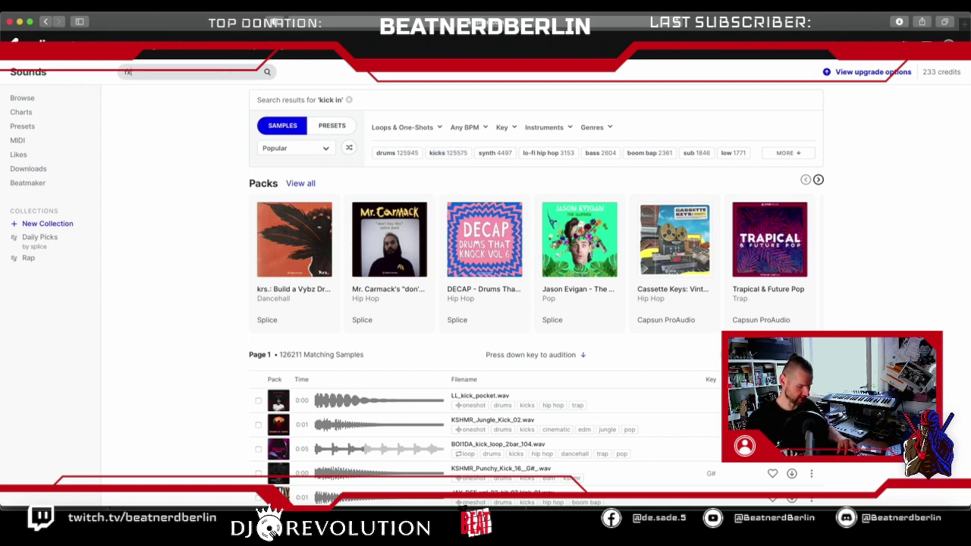
pyautogui.press('Return')
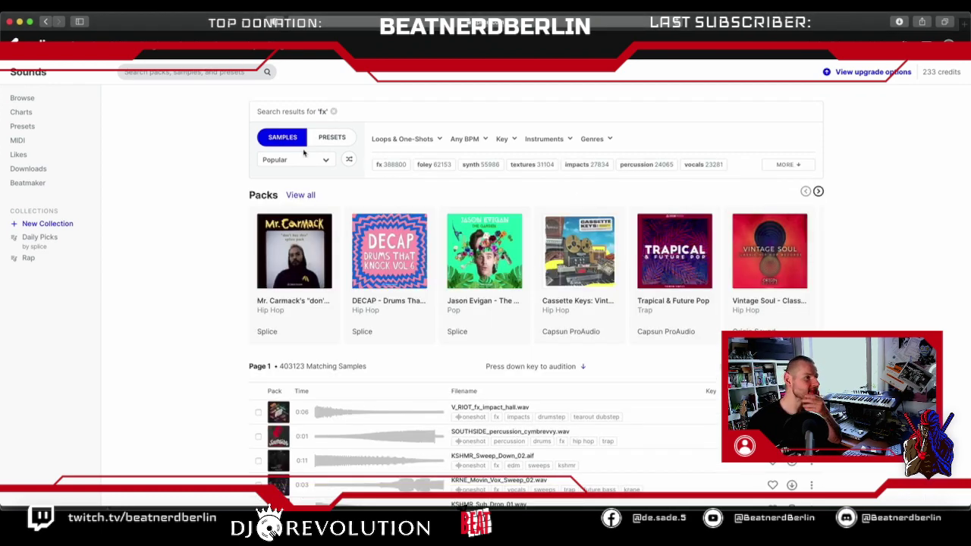
# Audition the V_RIOT_fx_impact_hall.wav sample and download it.
pyautogui.click(303, 412)
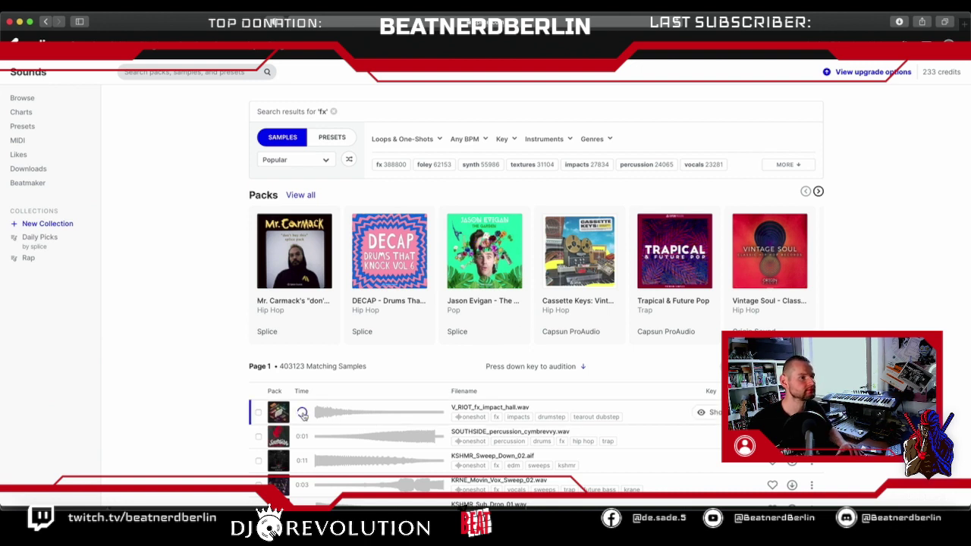
pyautogui.scroll(-2, 303, 415)
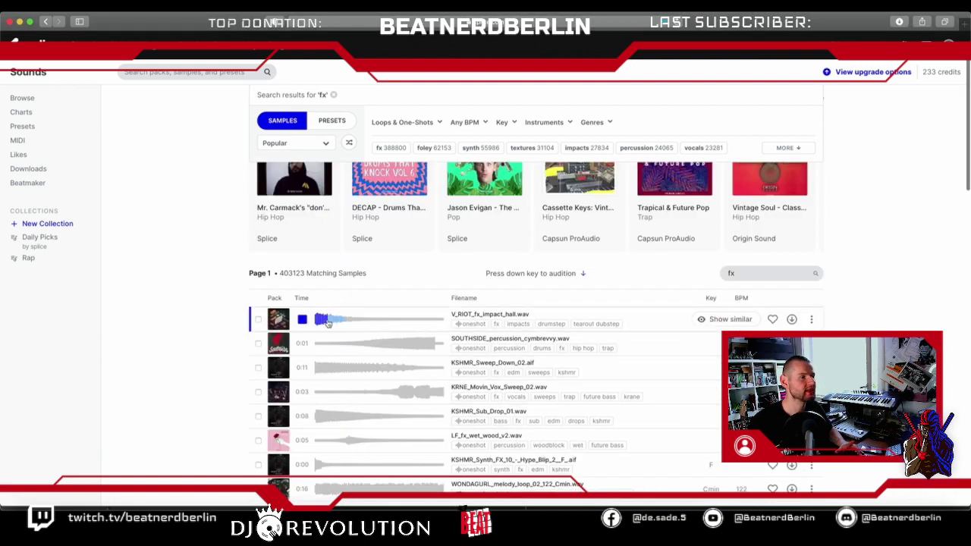
pyautogui.click(790, 320)
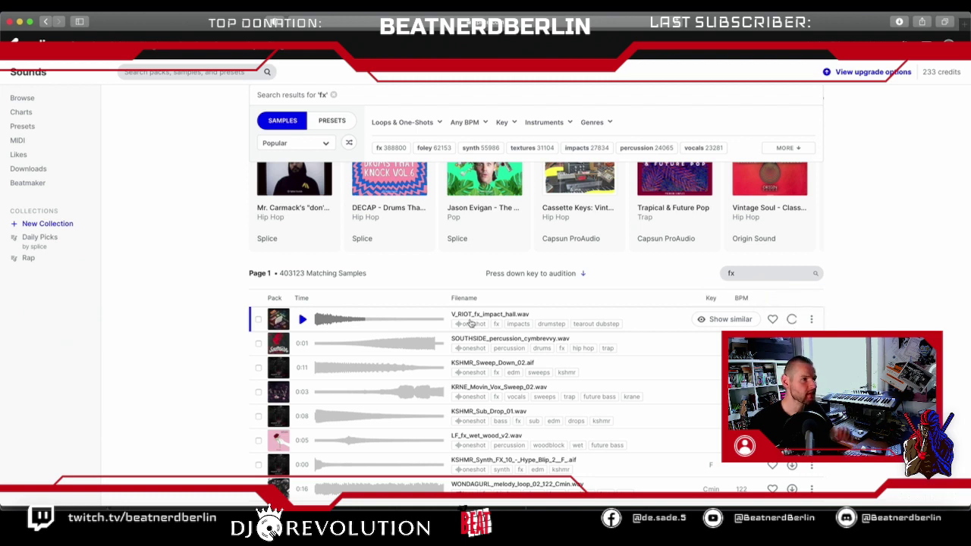
# Audition the next fx samples in the results, from SOUTHSIDE_percussion_cymbrevvy.wav through KSHMR_Synth_FX_10_-_Hype_Blip_2__F_.aif.
pyautogui.click(299, 347)
pyautogui.click(302, 368)
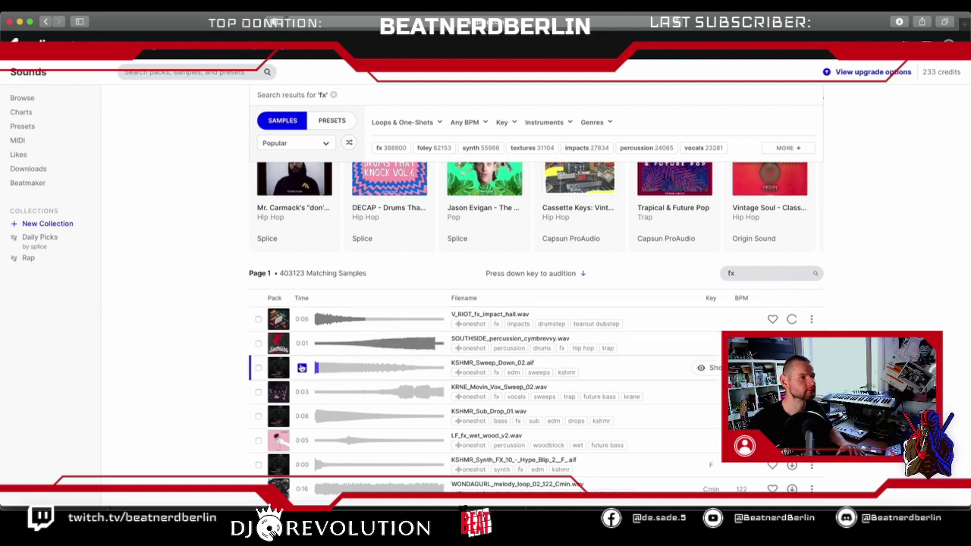
pyautogui.click(302, 390)
pyautogui.scroll(-1, 302, 384)
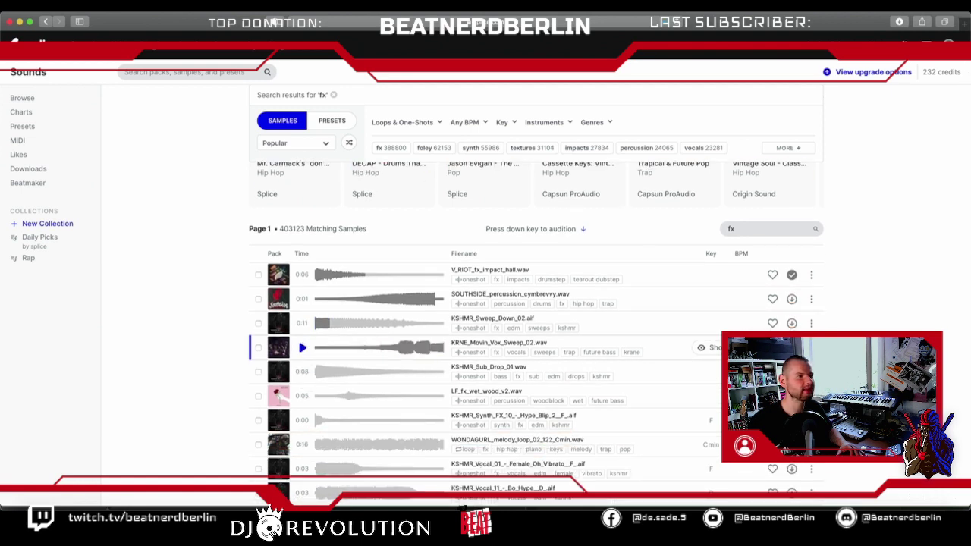
pyautogui.click(302, 372)
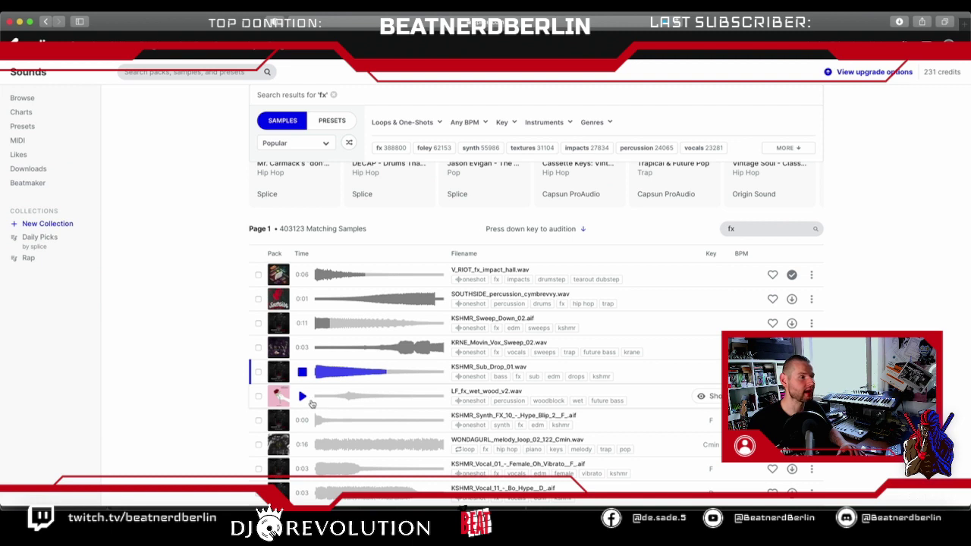
pyautogui.click(301, 397)
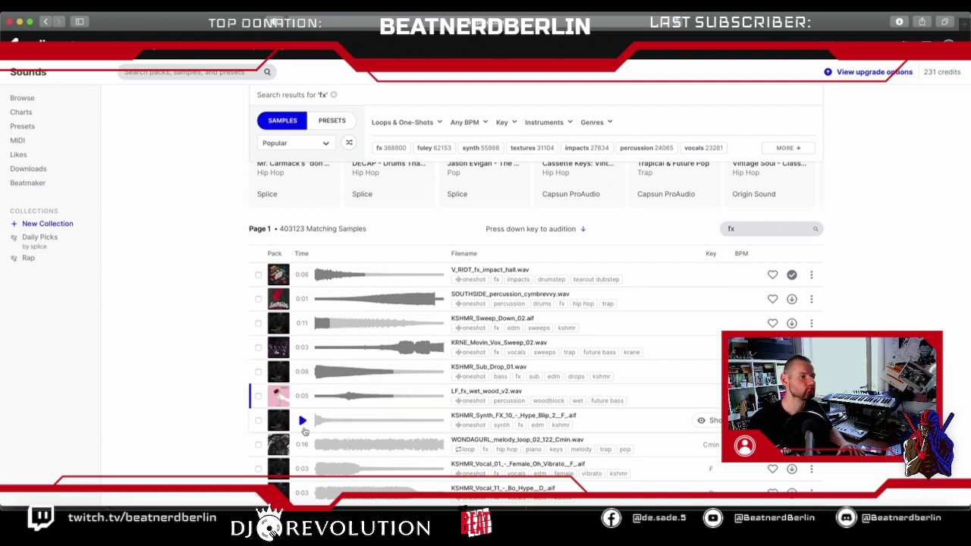
pyautogui.click(303, 424)
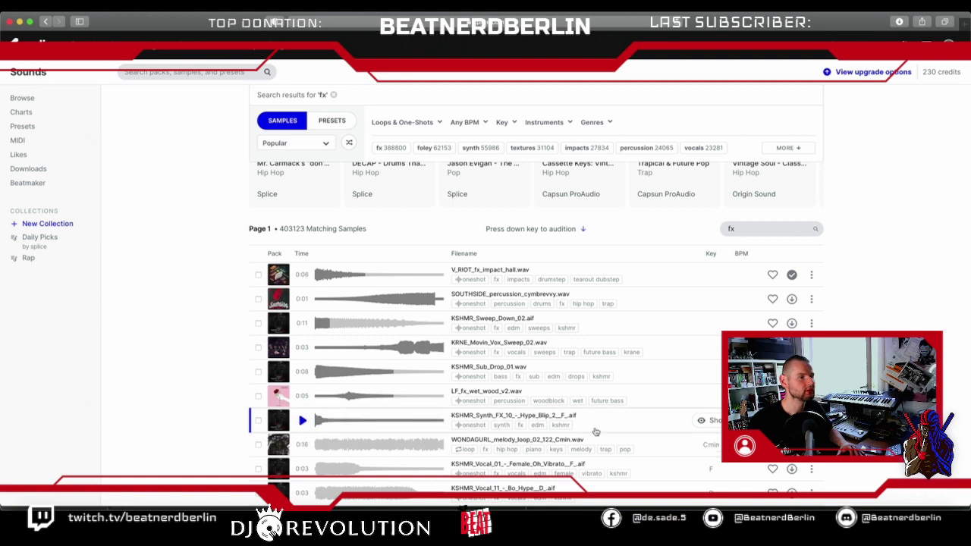
# Audition the fx results from WONDAGURL_melody_loop_02_122_Cmin.wav through V_RIOT_fx_one_shot_drop.wav, downloading the WONDAGURL loop and KSHMR_Short_Sweep_Up_02.aif.
pyautogui.scroll(-2, 560, 423)
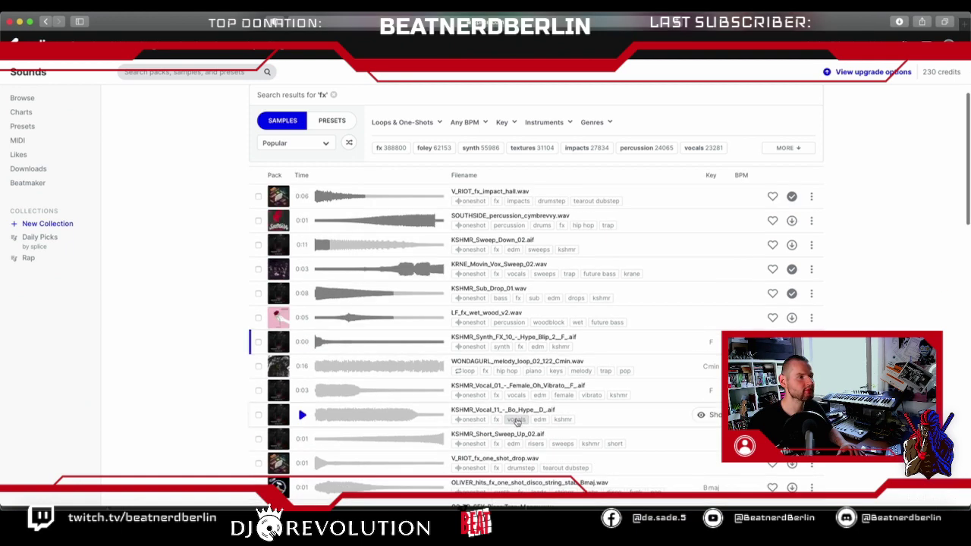
pyautogui.click(303, 367)
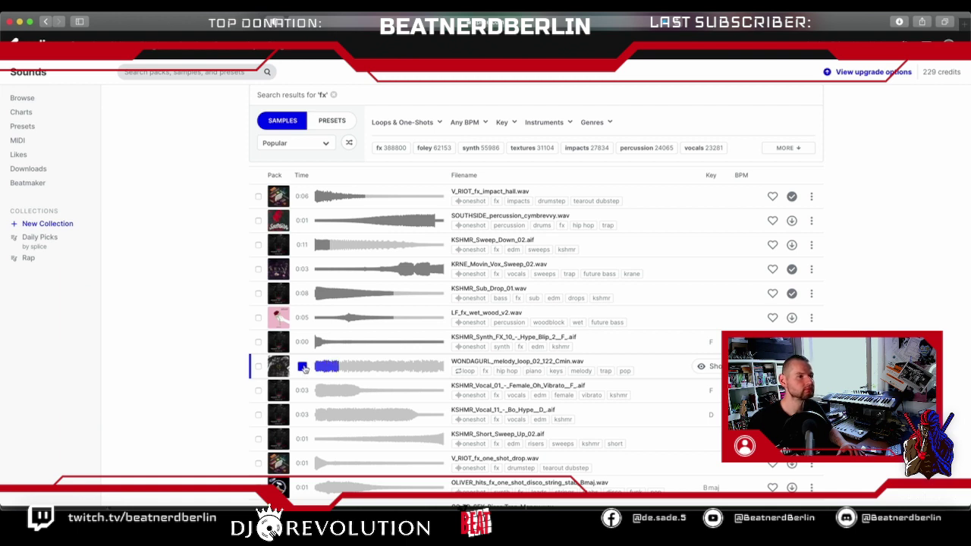
pyautogui.click(303, 367)
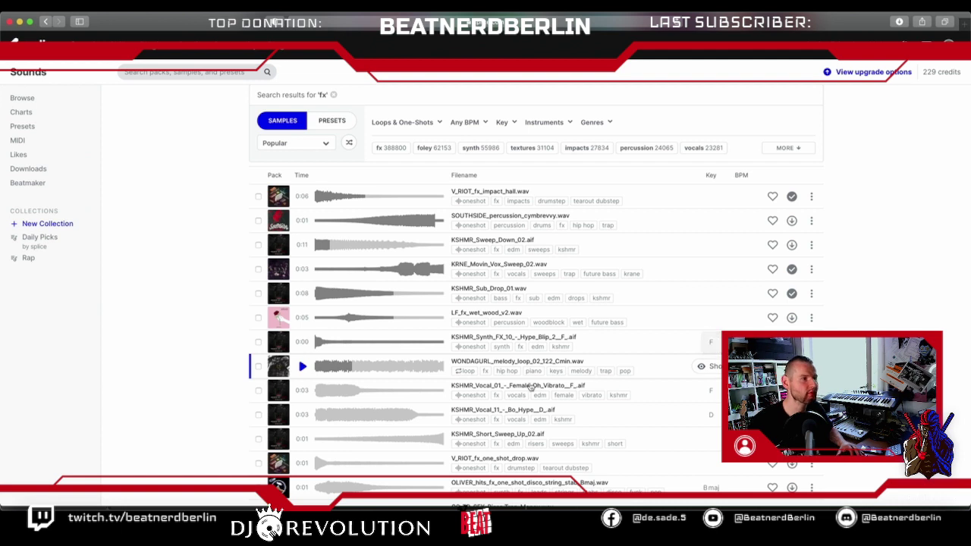
pyautogui.click(303, 390)
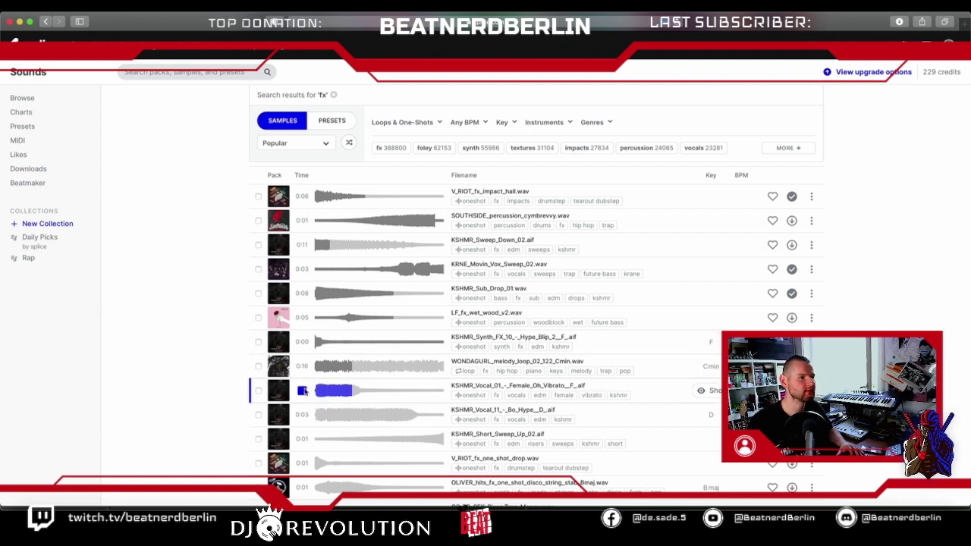
pyautogui.click(302, 414)
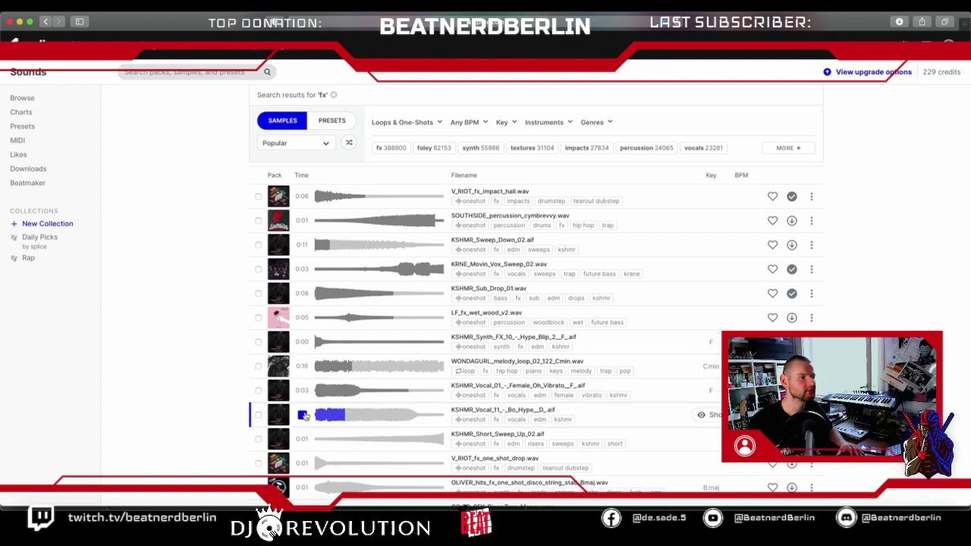
pyautogui.click(302, 439)
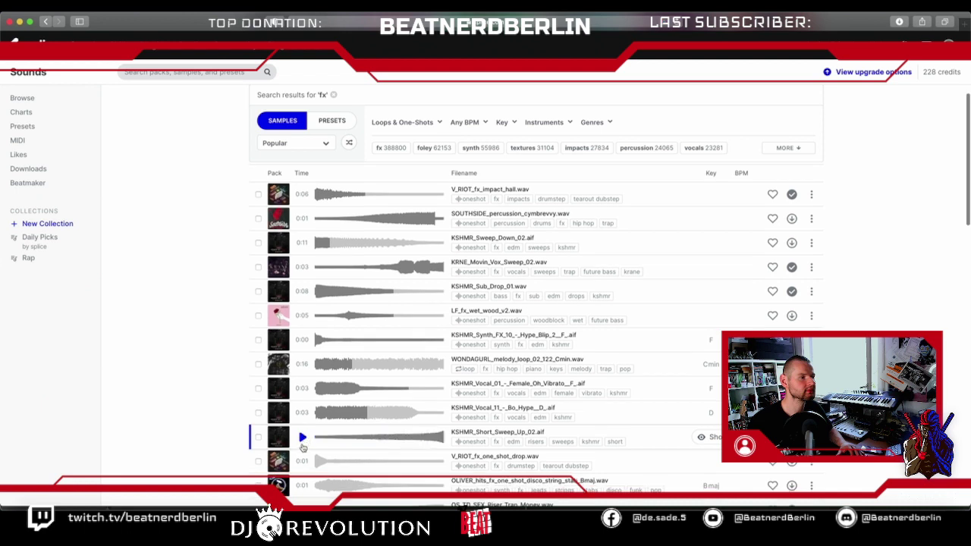
pyautogui.click(303, 462)
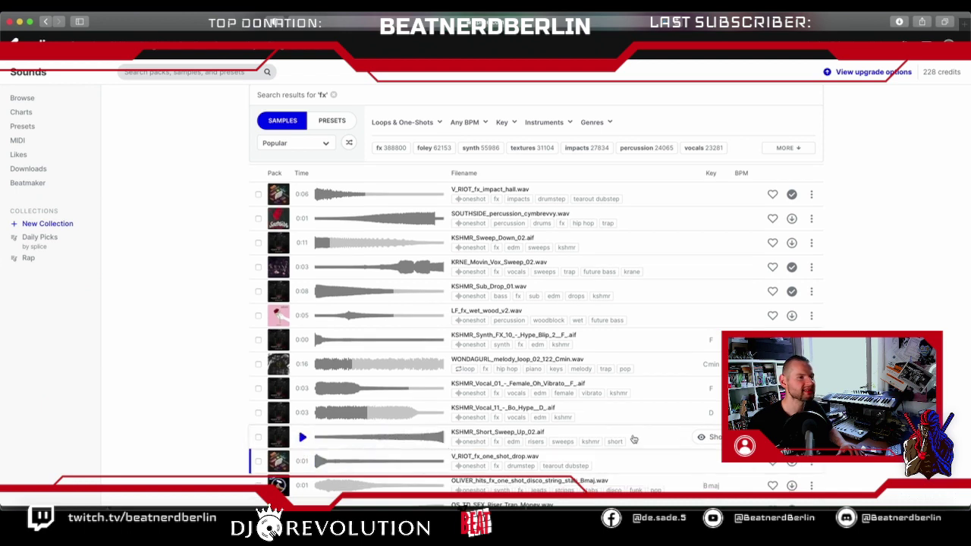
pyautogui.scroll(-1, 473, 447)
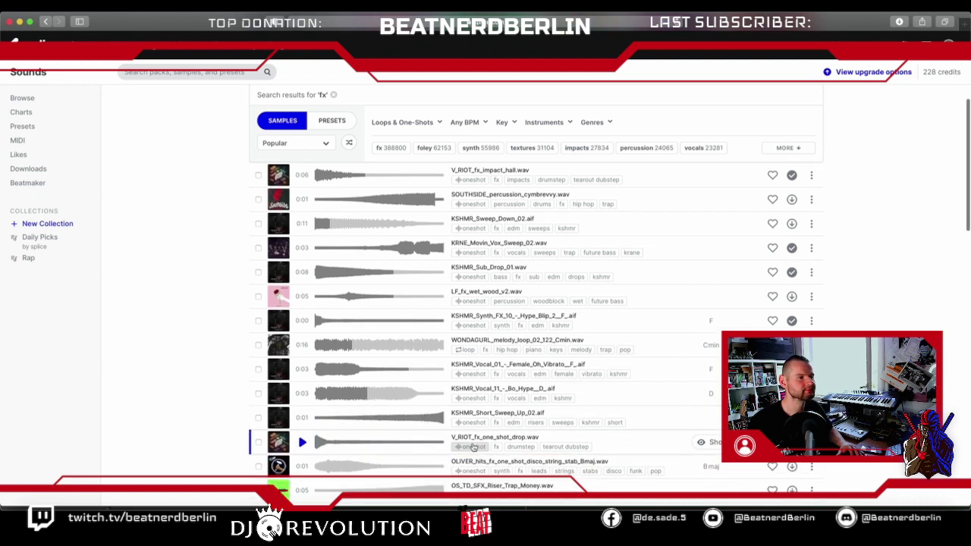
# From the Splice desktop app's recently added samples, place KRNE_Movin_Vox_Sweep_02.wav at bar 3 and KSHMR_Synth_FX_10_-_Hype_Blip_2__F_.aif at bar 5 on Logic's FX track.
pyautogui.click(190, 500)
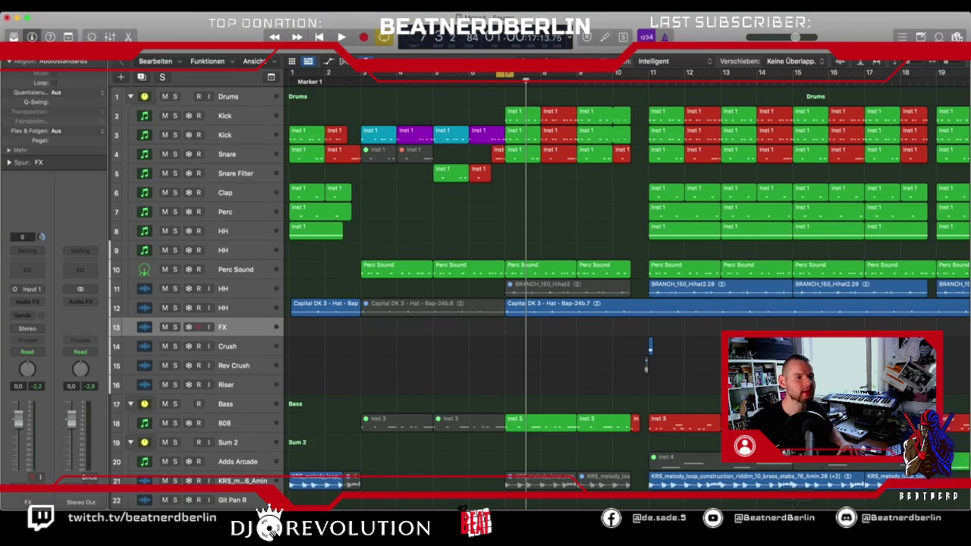
pyautogui.press('super+Tab')
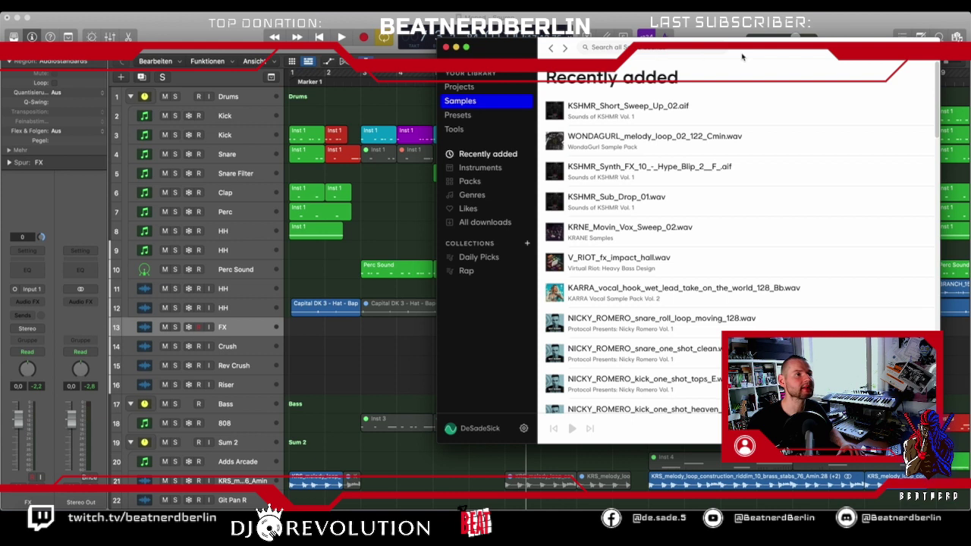
pyautogui.moveTo(655, 47); pyautogui.dragTo(793, 48)
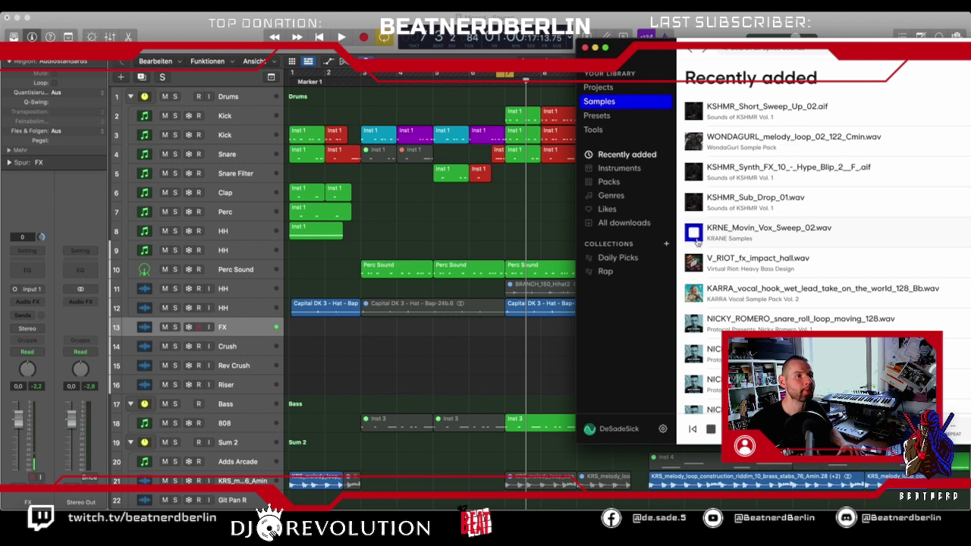
pyautogui.moveTo(747, 232); pyautogui.dragTo(367, 328)
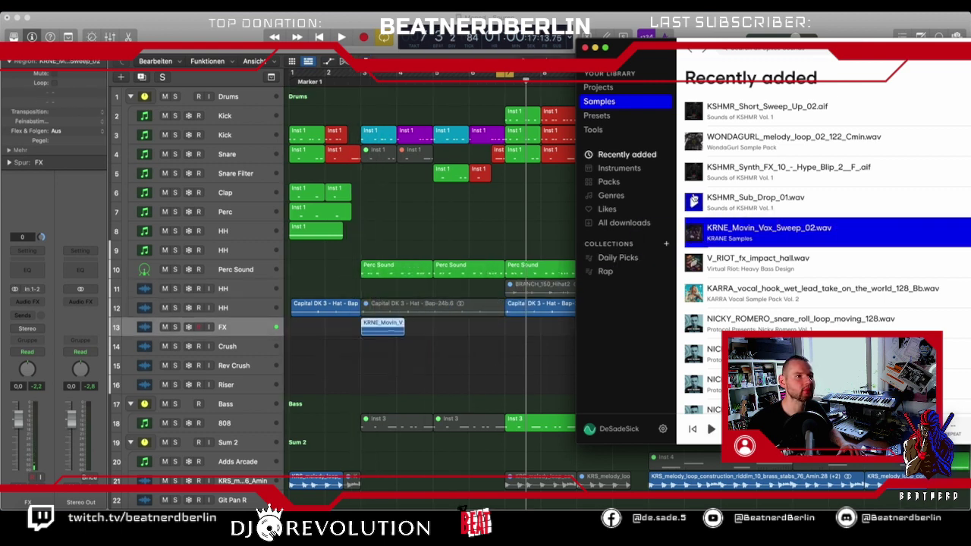
pyautogui.click(693, 201)
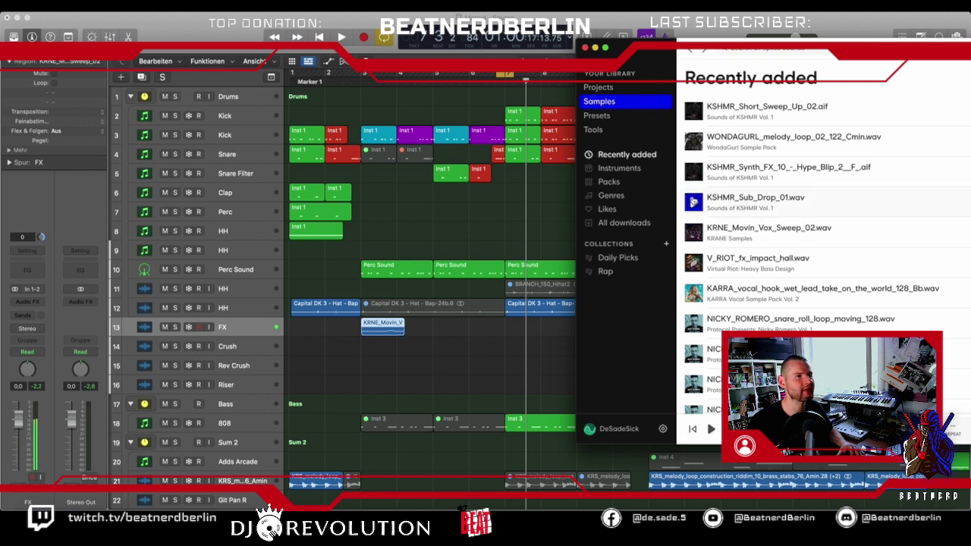
pyautogui.moveTo(719, 170); pyautogui.dragTo(435, 328)
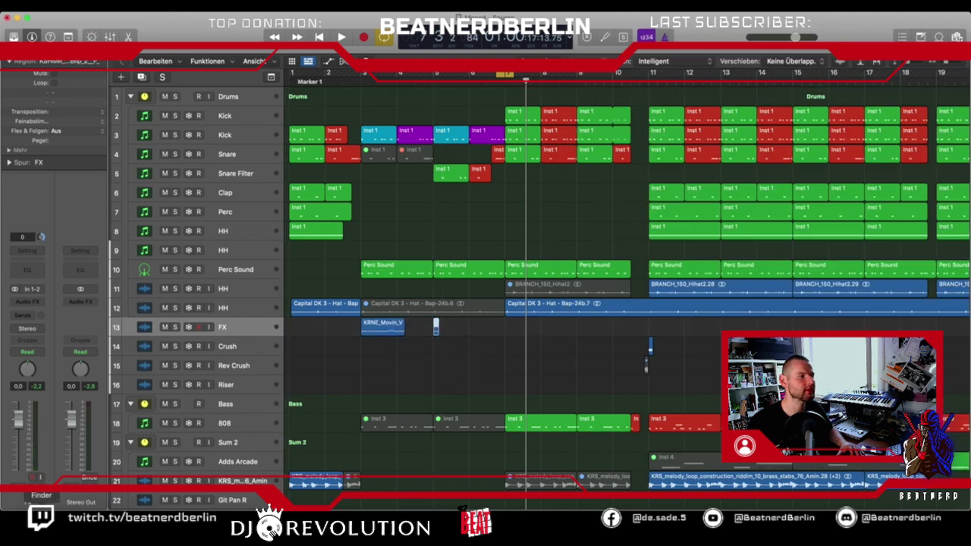
# Place the Splice samples KSHMR_Short_Sweep_Up_02.aif at bar 7 and V_RIOT_fx_impact_hall.wav at bar 8 on the FX track.
pyautogui.click(41, 523)
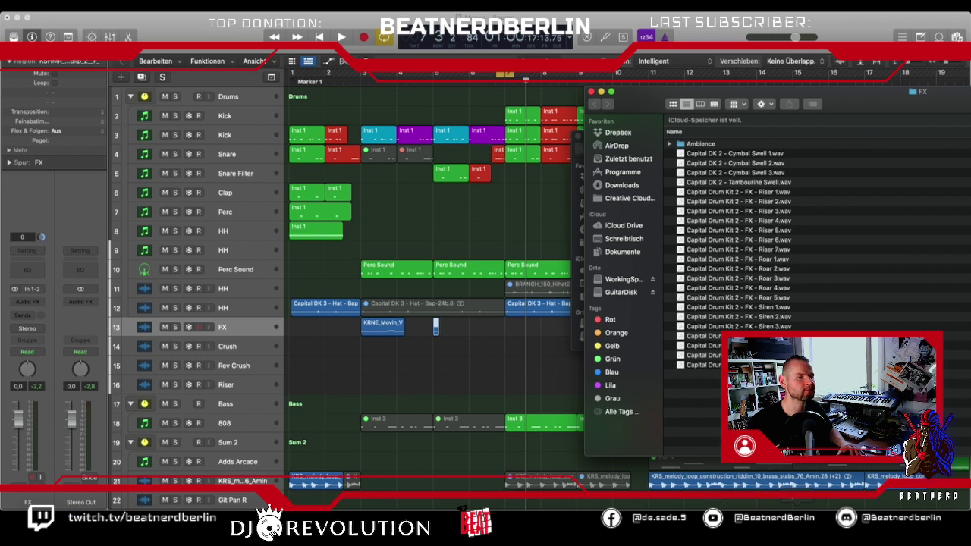
pyautogui.press('super+Tab')
pyautogui.click(691, 141)
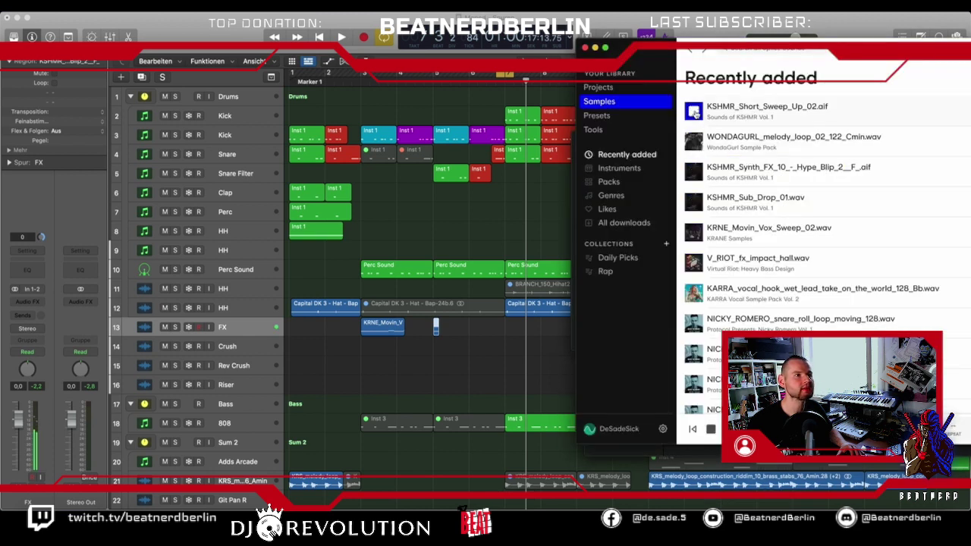
pyautogui.moveTo(726, 112); pyautogui.dragTo(511, 327)
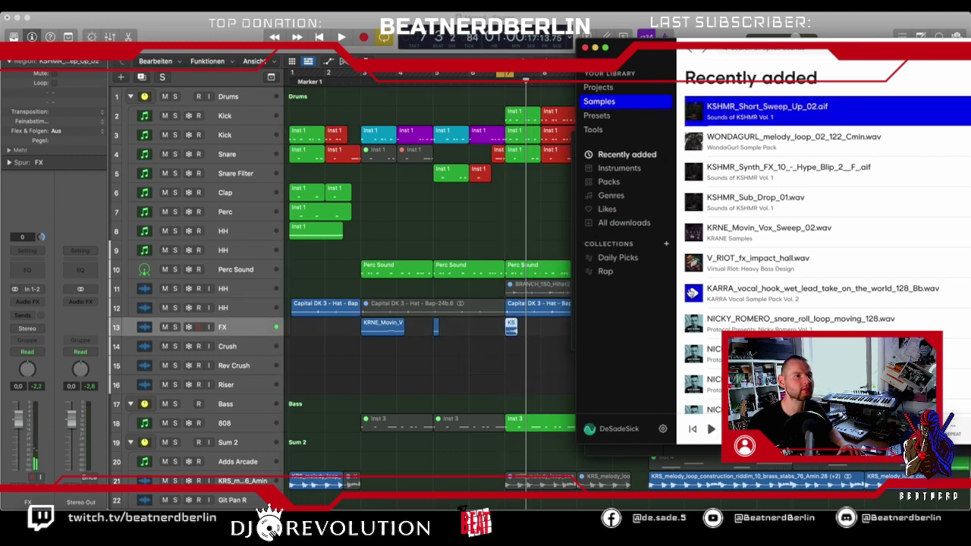
pyautogui.click(692, 293)
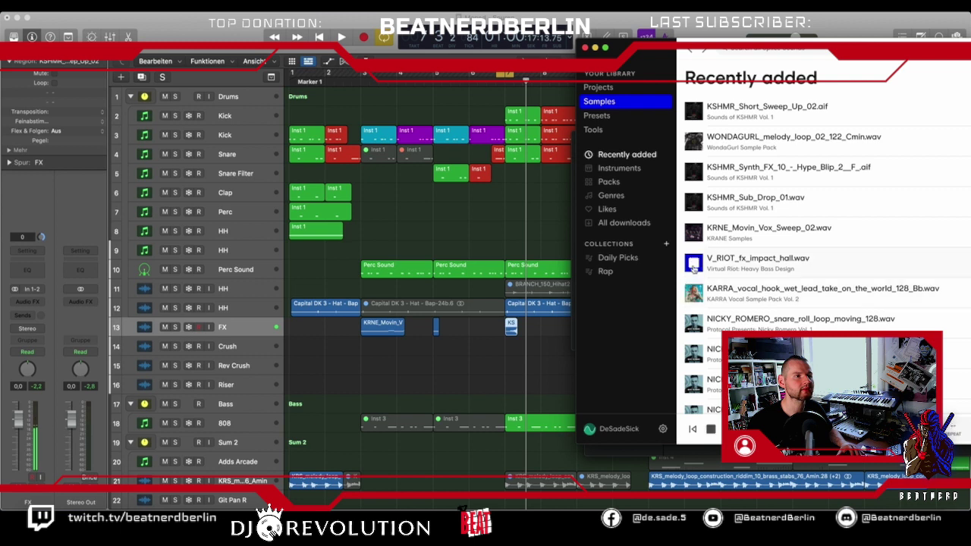
pyautogui.click(695, 235)
pyautogui.moveTo(709, 265); pyautogui.dragTo(539, 350)
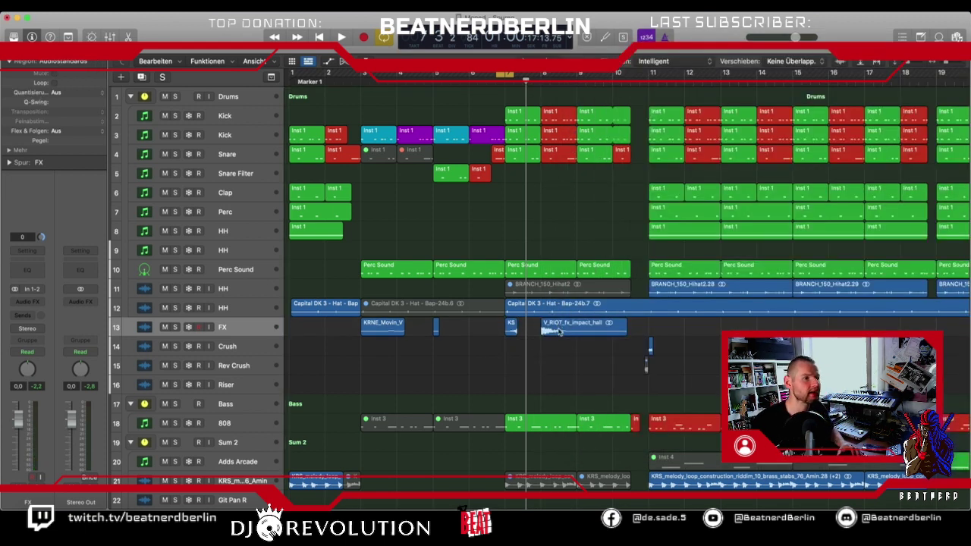
# Move the short sweep region to bar 2 and the impact hall region to bar 7, and enlarge the track heights.
pyautogui.moveTo(559, 331); pyautogui.dragTo(332, 328)
pyautogui.moveTo(902, 68); pyautogui.dragTo(911, 69)
pyautogui.moveTo(548, 339); pyautogui.dragTo(513, 339)
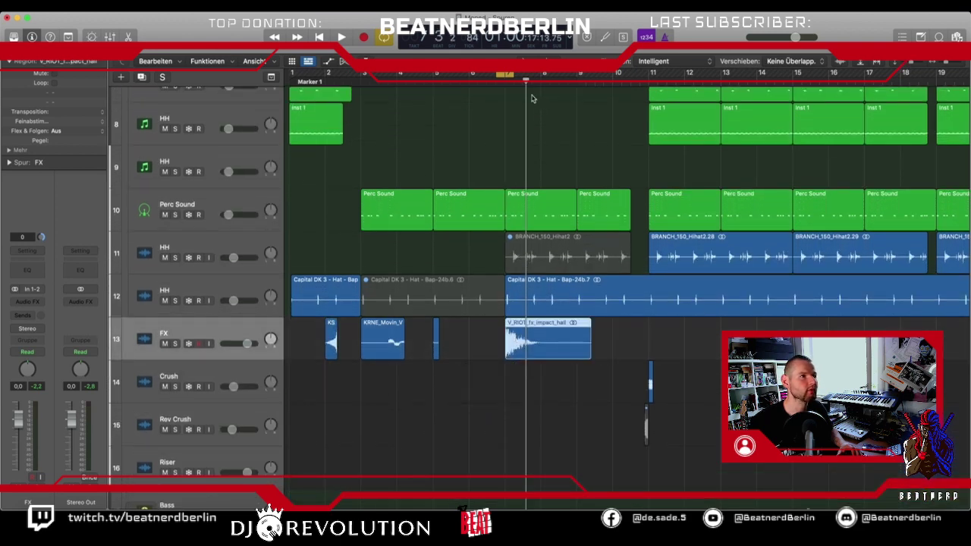
# Listen to the passage starting at bar 6, and park the three other FX regions between bars 13 and 16.
pyautogui.click(470, 77)
pyautogui.press('space')
pyautogui.scroll(-5, 493, 162)
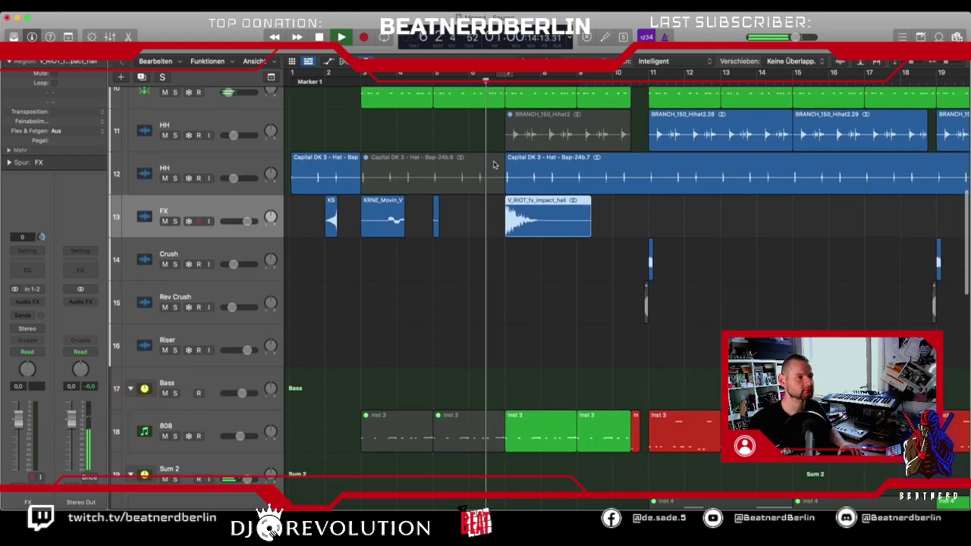
pyautogui.press('space')
pyautogui.moveTo(462, 196); pyautogui.dragTo(331, 242)
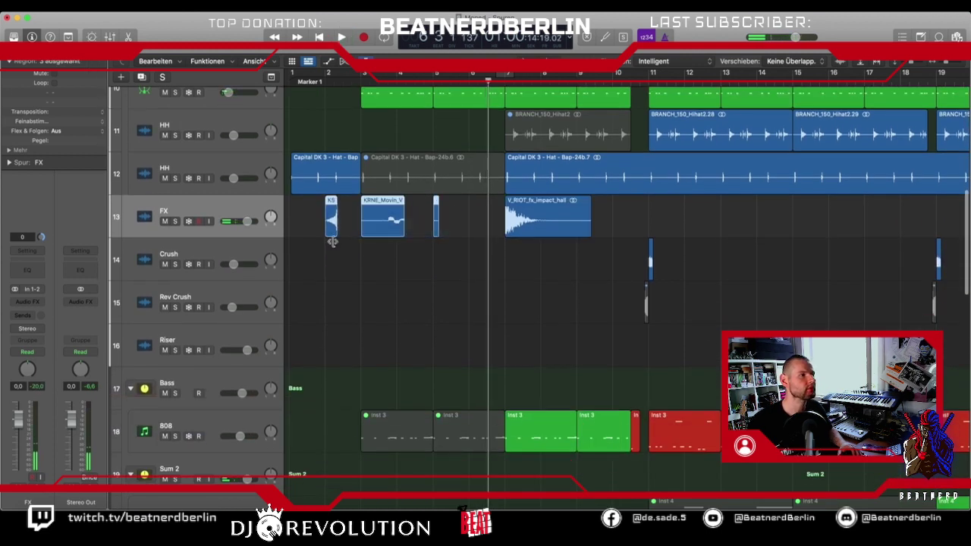
pyautogui.moveTo(377, 219); pyautogui.dragTo(772, 220)
# Play the arrangement from bar 3 to hear the impact hall effect in context while looking over the tracks.
pyautogui.click(363, 82)
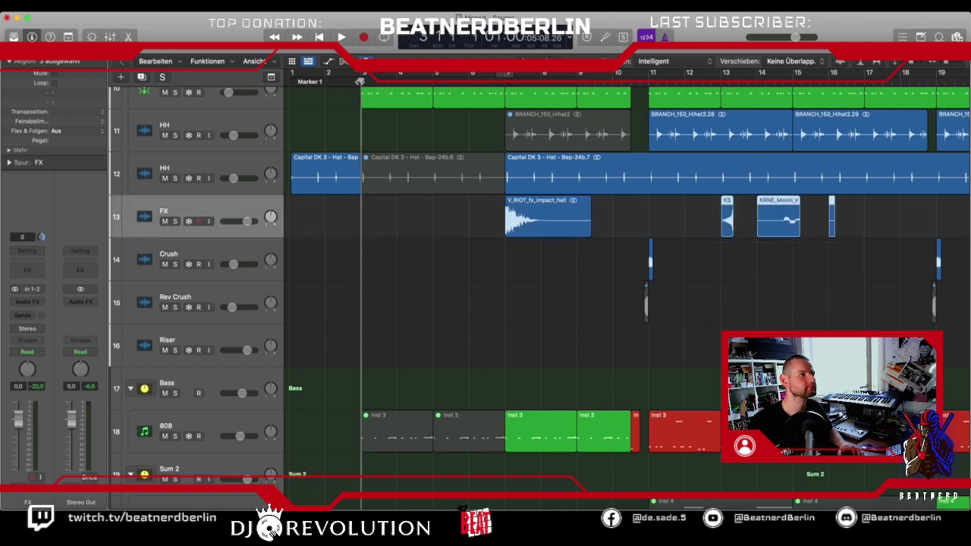
pyautogui.press('space')
pyautogui.scroll(-8, 450, 244)
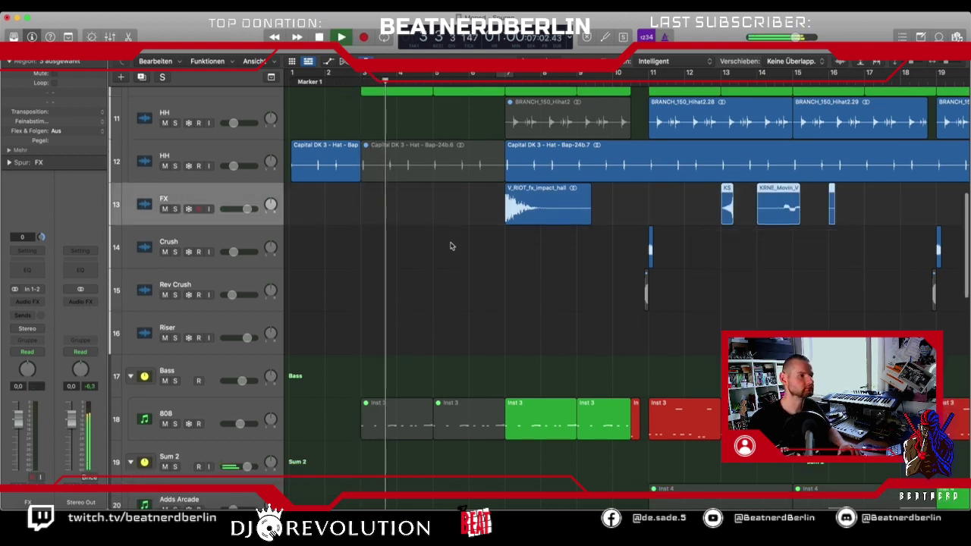
pyautogui.scroll(-5, 450, 248)
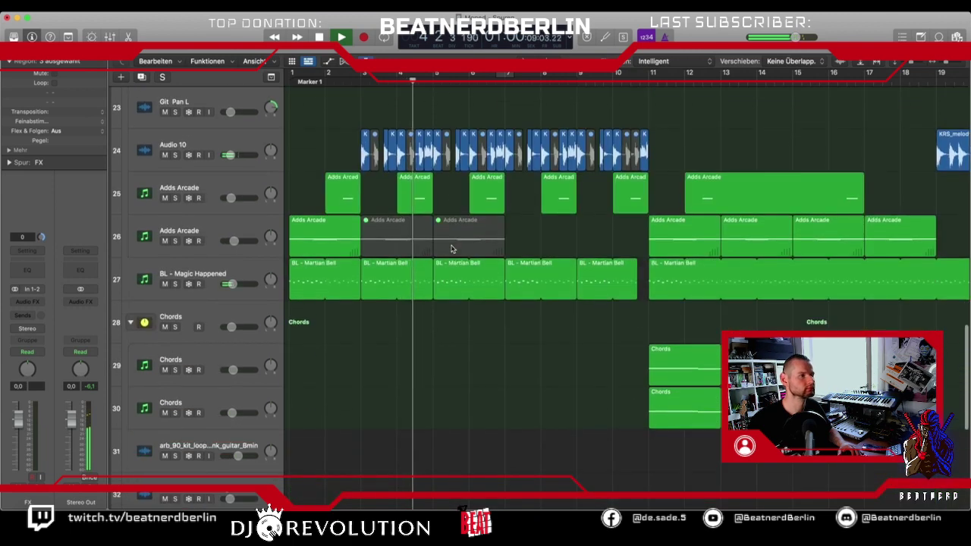
pyautogui.scroll(15, 451, 248)
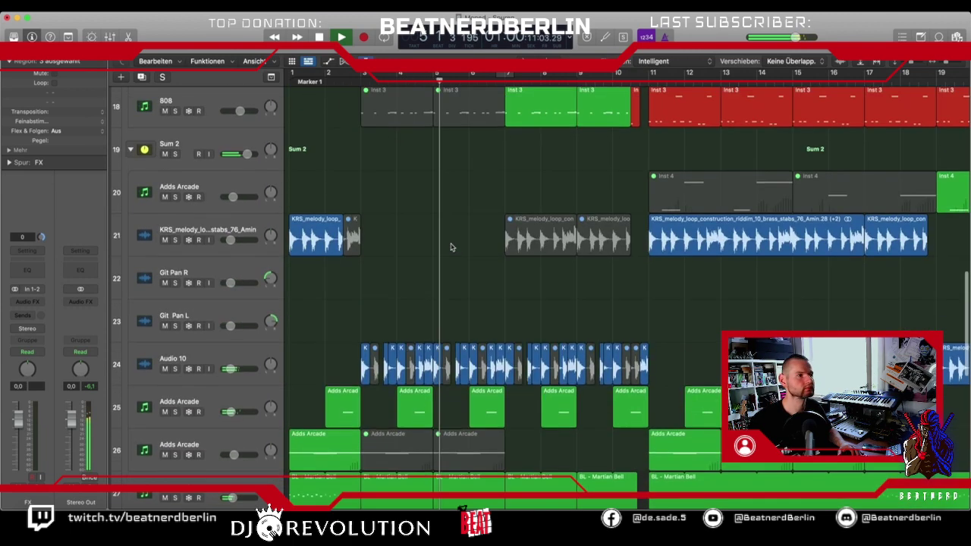
pyautogui.scroll(2, 450, 248)
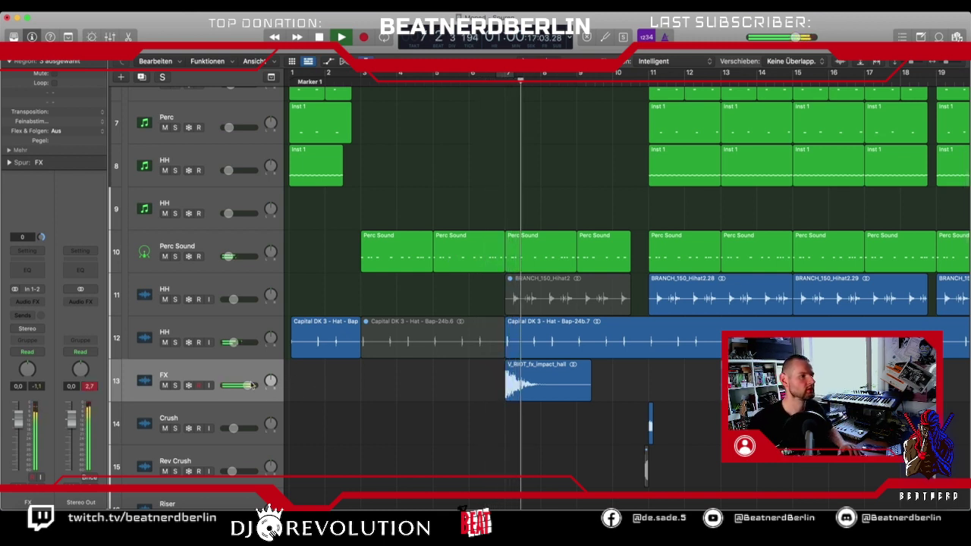
# Lower the FX track's volume to -13.8 dB while replaying the passage leading into bar 7.
pyautogui.moveTo(247, 385)
pyautogui.mouseDown()
pyautogui.moveTo(236, 386)
pyautogui.moveTo(256, 392)
pyautogui.mouseUp()
pyautogui.click(482, 82)
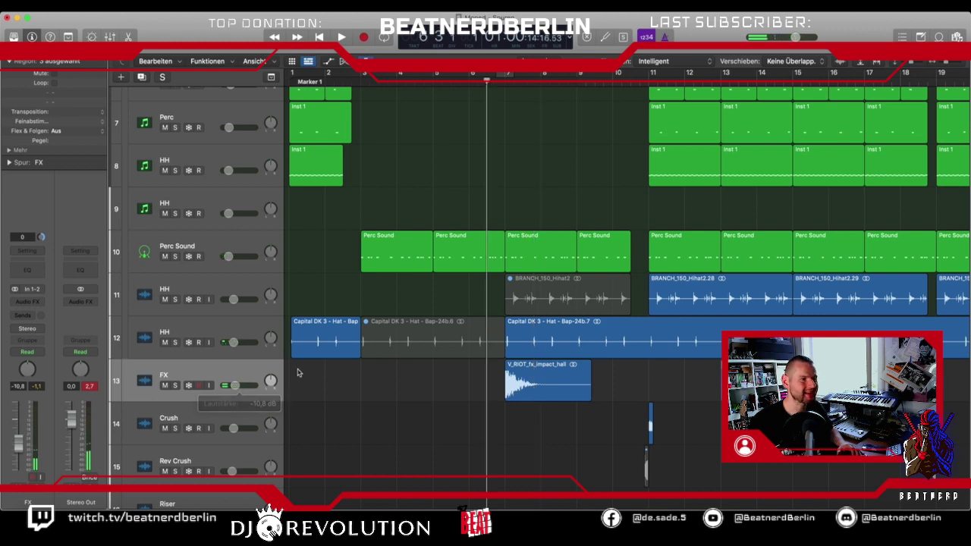
pyautogui.press('space')
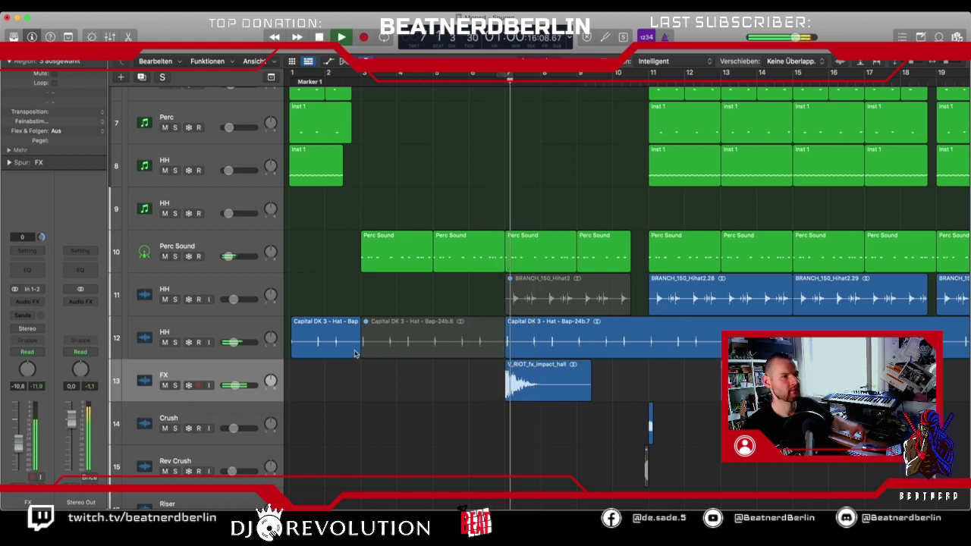
pyautogui.press('space')
pyautogui.moveTo(256, 392); pyautogui.dragTo(250, 392)
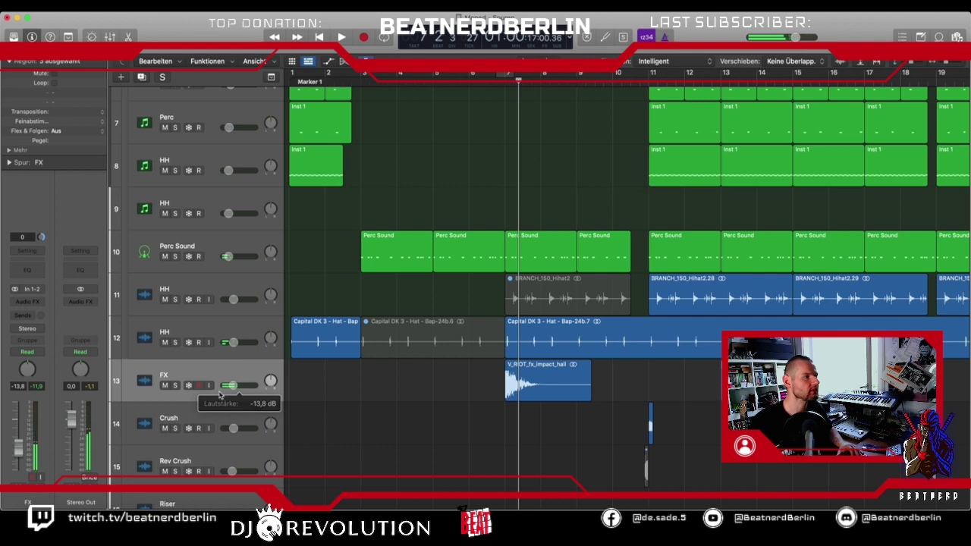
# Add a Channel EQ to the FX track with a 157 Hz low cut, and move its window off the arrangement.
pyautogui.click(33, 271)
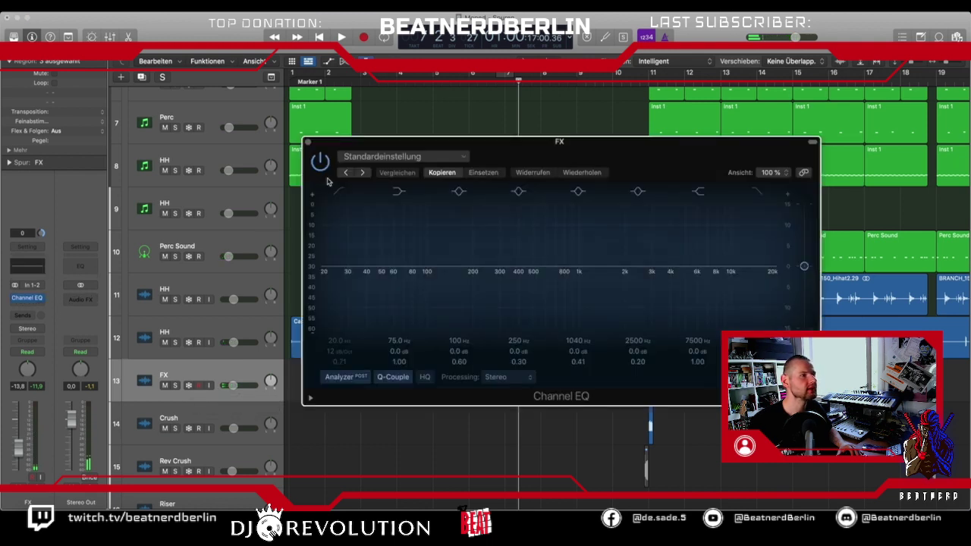
pyautogui.moveTo(337, 340); pyautogui.dragTo(331, 159)
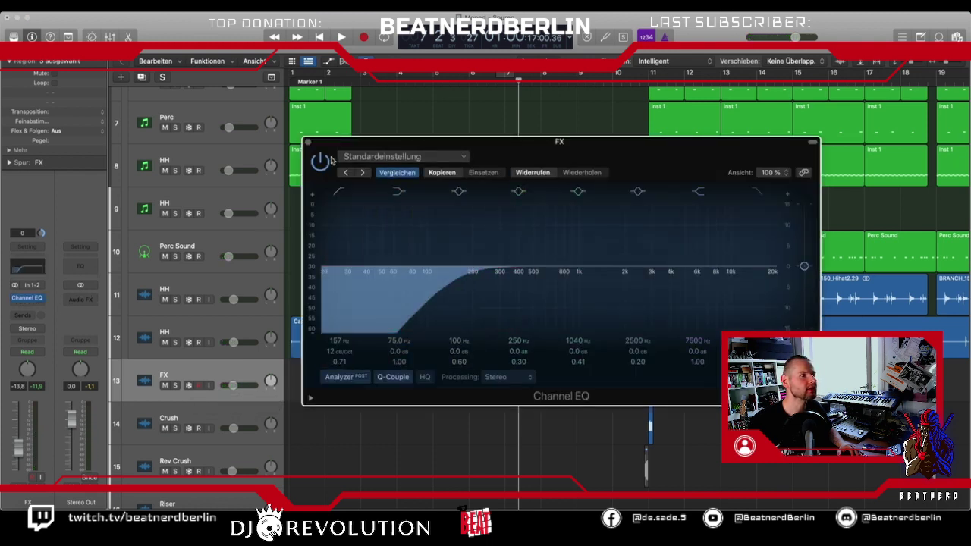
pyautogui.moveTo(568, 142); pyautogui.dragTo(795, 85)
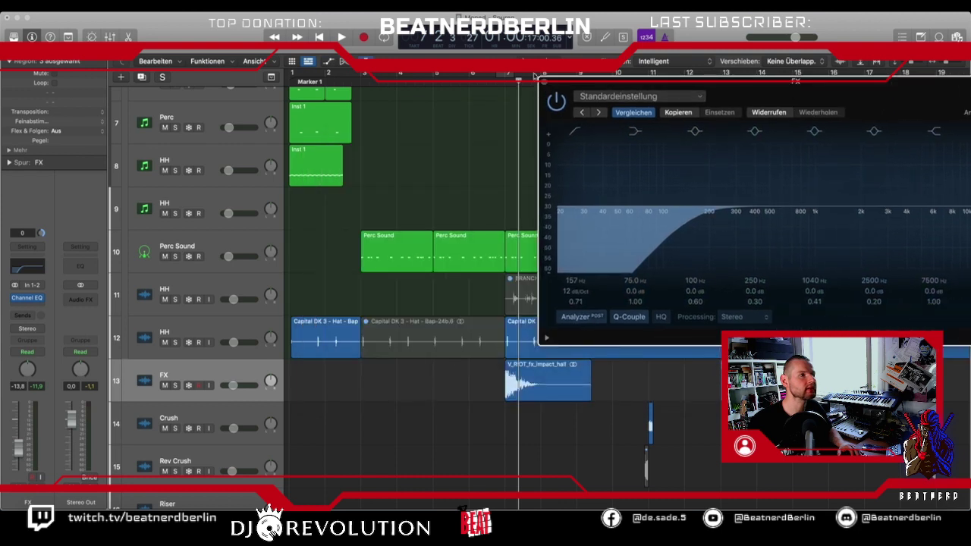
# Set the cycle range to bar 7 and loop it with the FX track's Channel EQ in view.
pyautogui.moveTo(507, 74); pyautogui.dragTo(543, 75)
pyautogui.press('space')
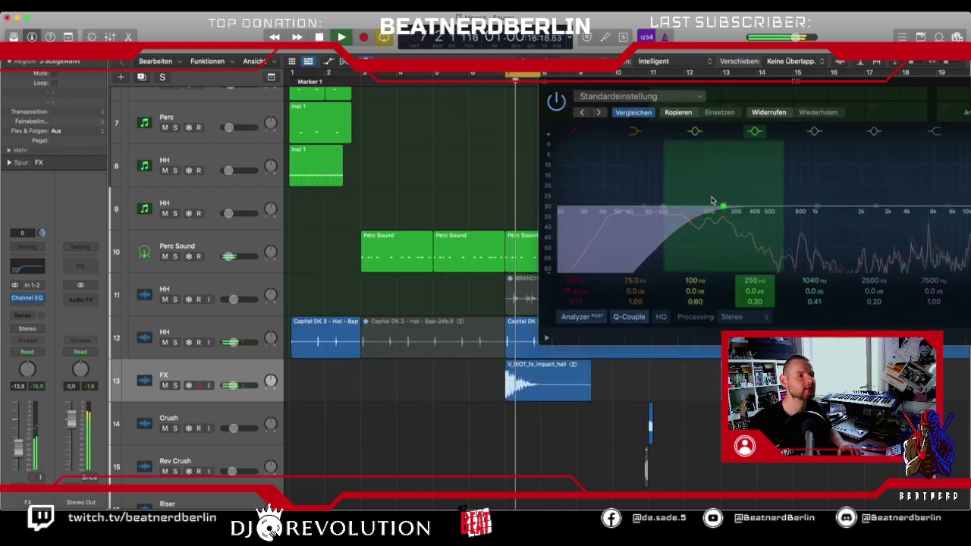
pyautogui.moveTo(795, 84); pyautogui.dragTo(453, 102)
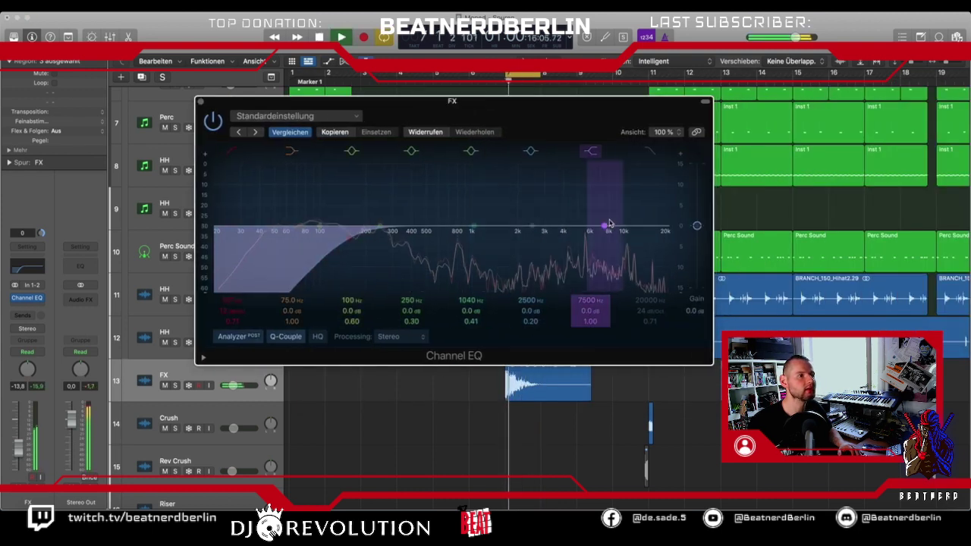
# Shape the FX track's Channel EQ with a +2.0 dB boost at 885 Hz and a -5.8 dB high shelf at 4120 Hz.
pyautogui.moveTo(472, 226)
pyautogui.mouseDown()
pyautogui.moveTo(512, 220)
pyautogui.moveTo(461, 220)
pyautogui.mouseUp()
pyautogui.moveTo(604, 226); pyautogui.dragTo(564, 251)
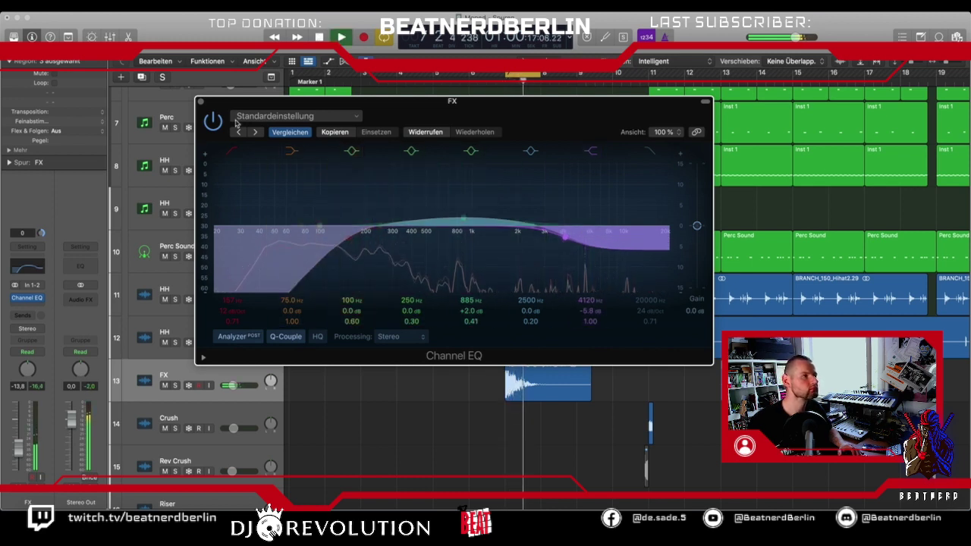
pyautogui.click(199, 101)
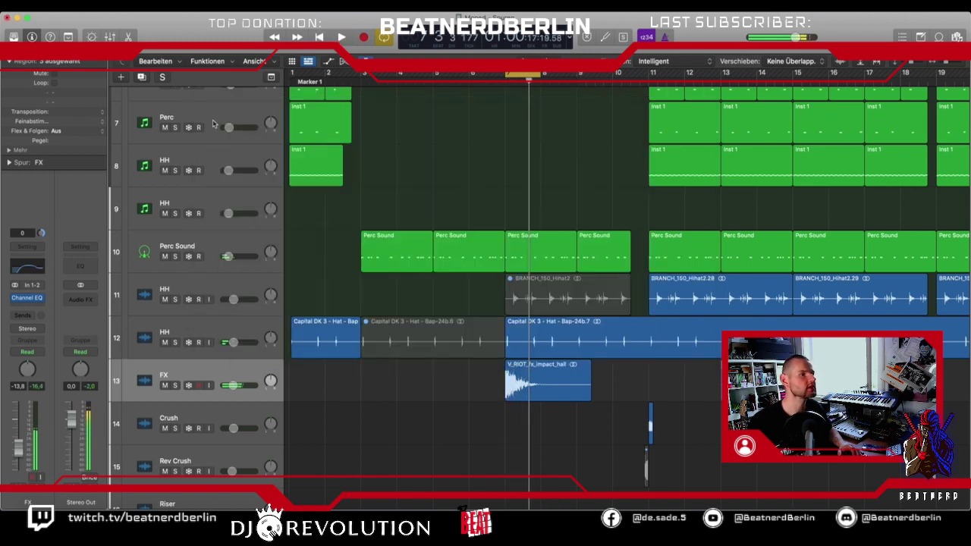
# Insert a stereo ChromaVerb after the FX track's Channel EQ and load the Big Wave hall preset.
pyautogui.click(23, 306)
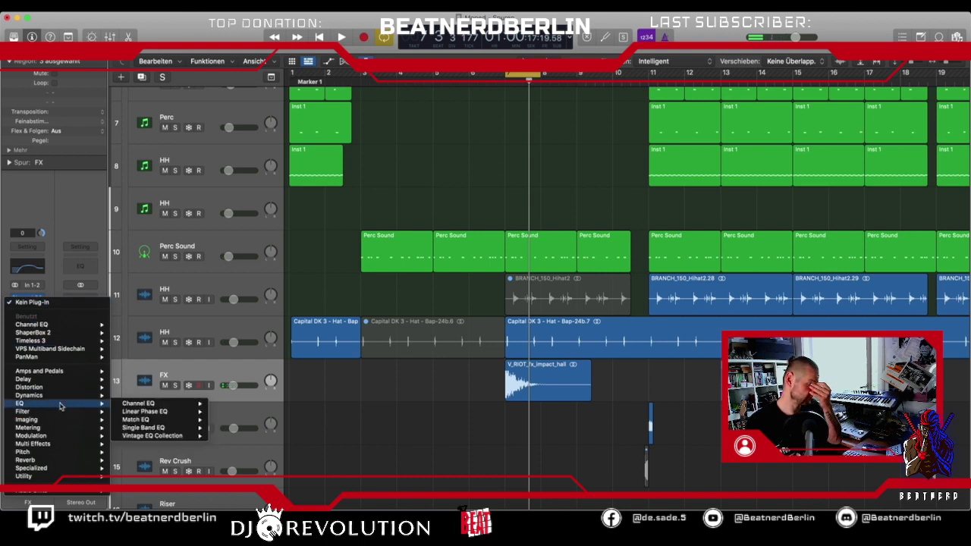
pyautogui.moveTo(75, 463)
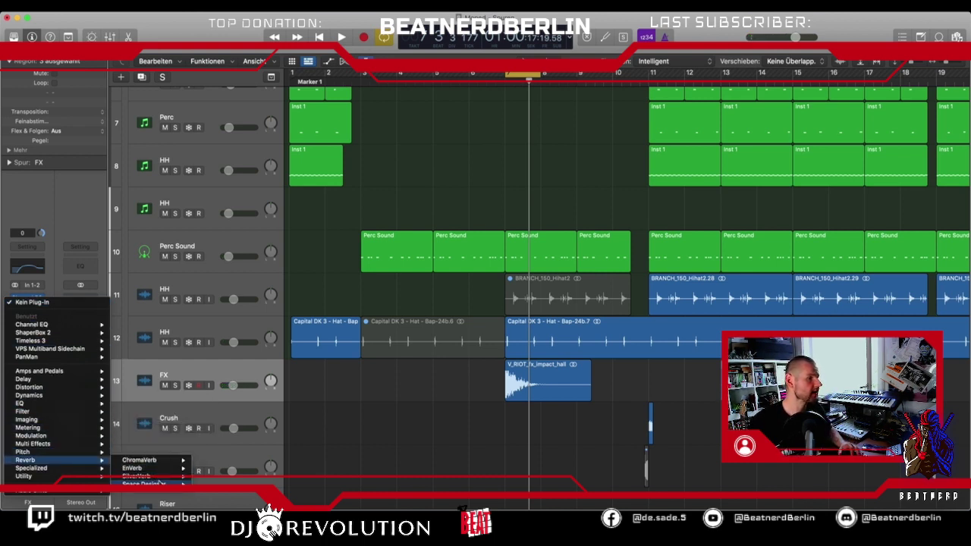
pyautogui.moveTo(159, 462)
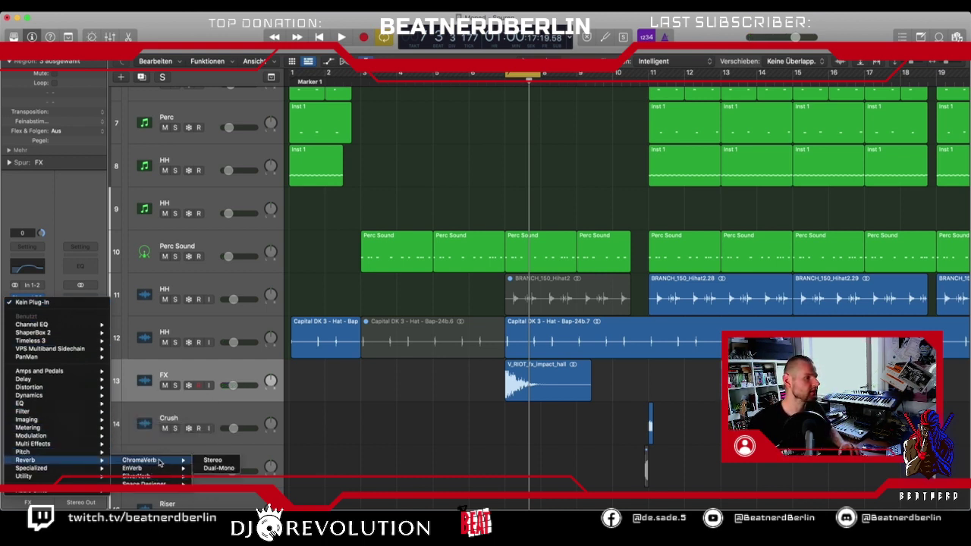
pyautogui.click(204, 461)
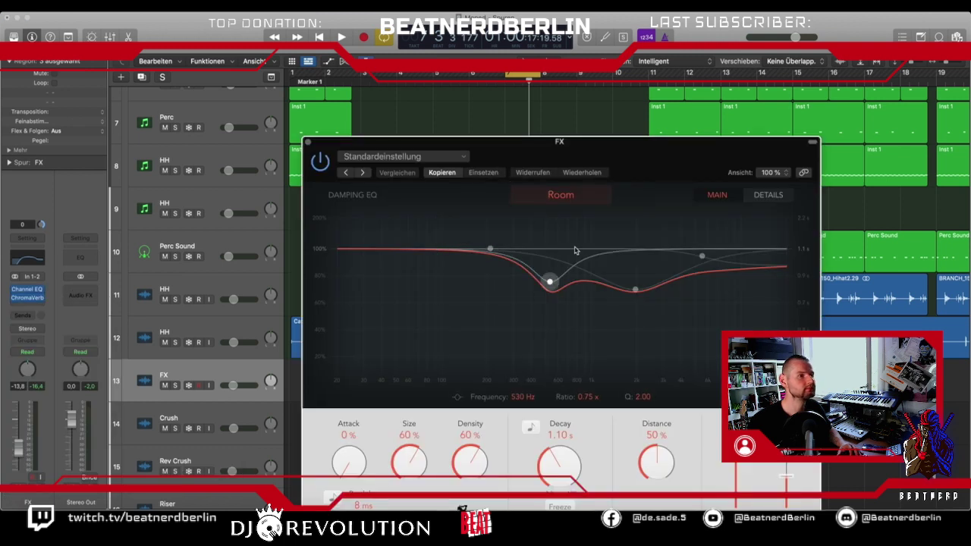
pyautogui.click(387, 155)
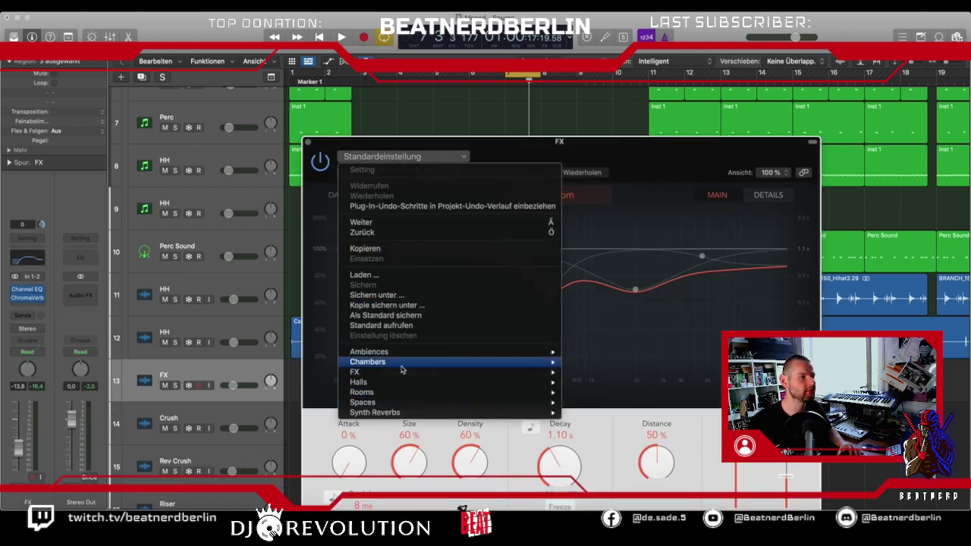
pyautogui.moveTo(465, 372)
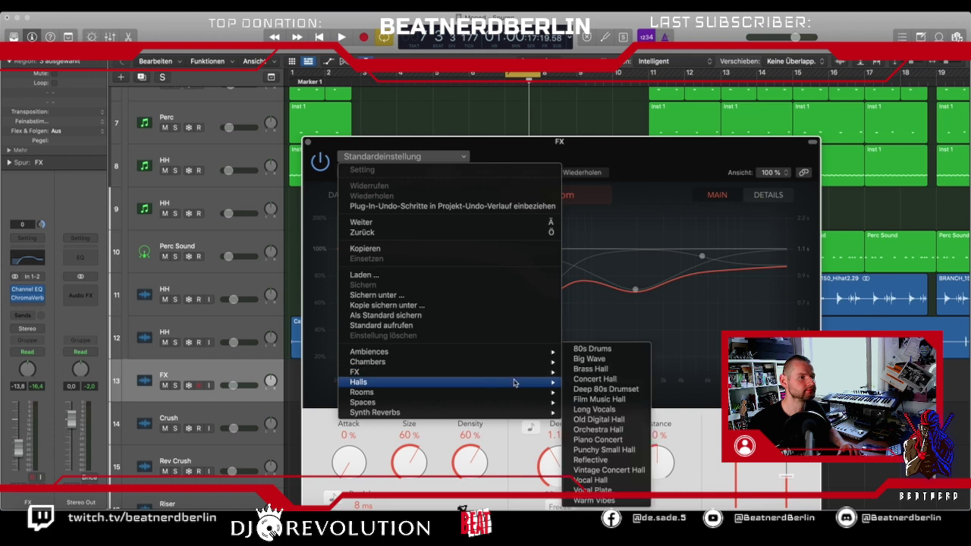
pyautogui.click(584, 358)
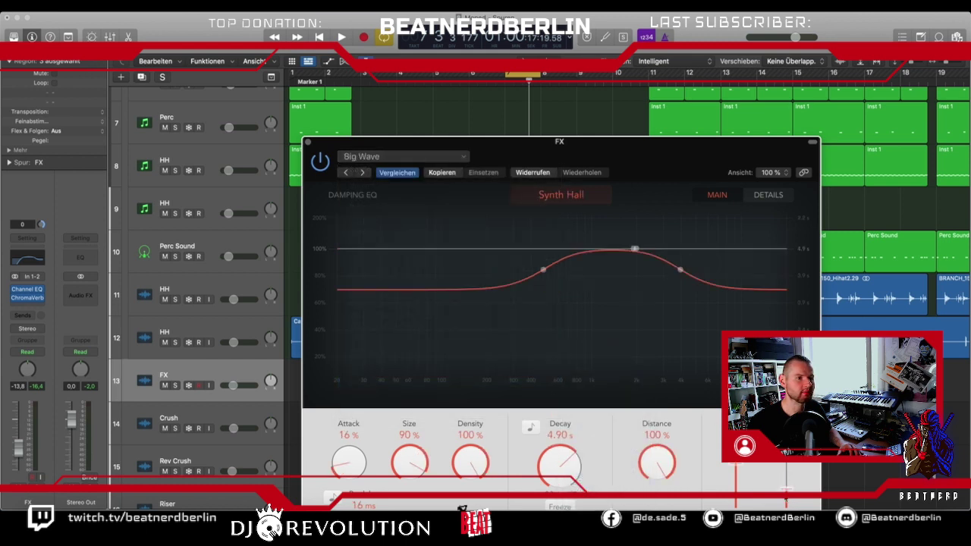
pyautogui.click(307, 141)
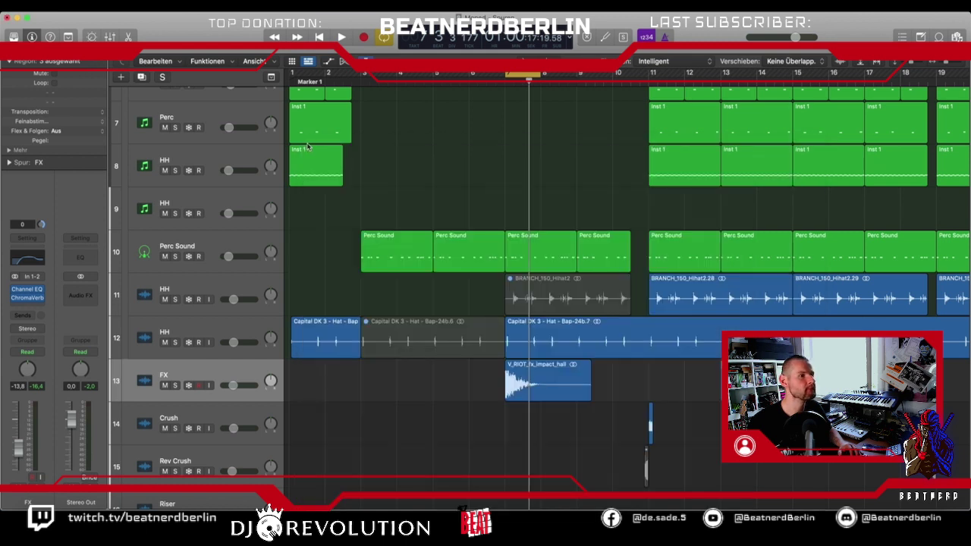
# Lower the FX track's volume to -16.6 dB, turn off the cycle, and replay the passage leading into bar 7.
pyautogui.press('space')
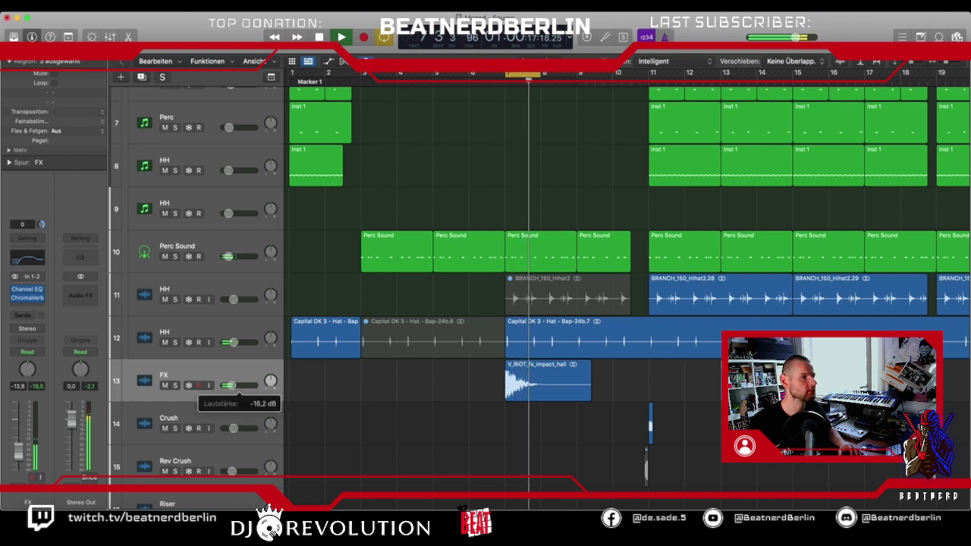
pyautogui.press('space')
pyautogui.click(513, 76)
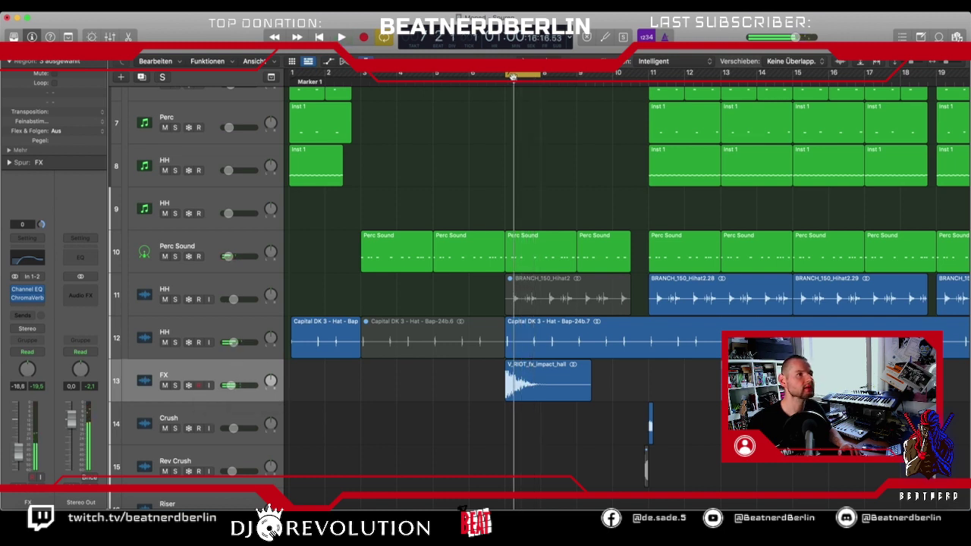
pyautogui.click(466, 76)
pyautogui.press('space')
pyautogui.scroll(-5, 507, 177)
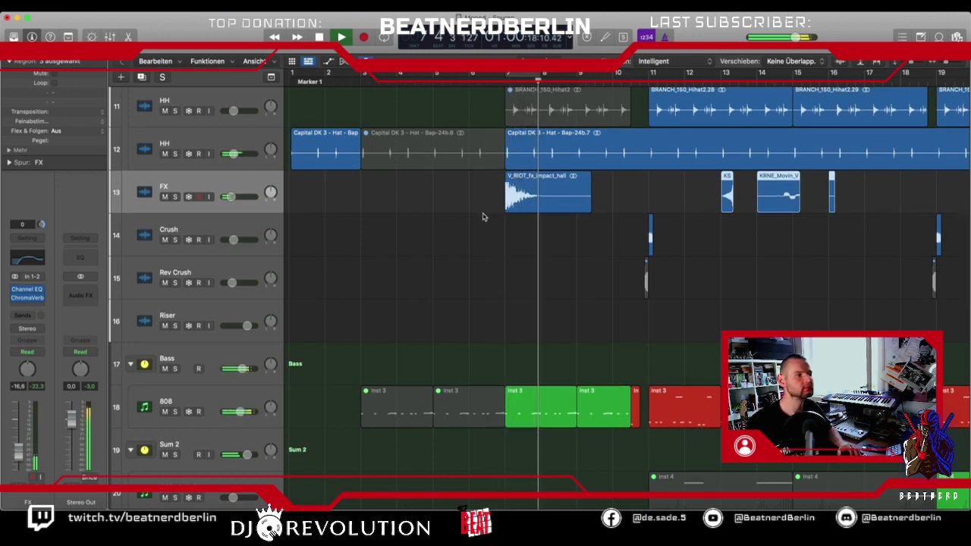
# Select the 808 track, replay the lead-in to bar 7, and lower the FX track's volume to -17.2 dB.
pyautogui.click(211, 403)
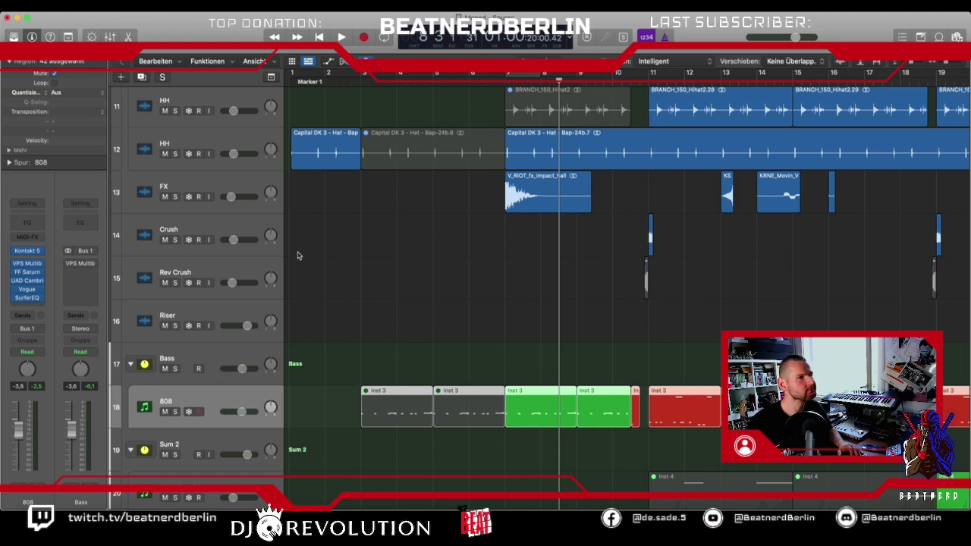
pyautogui.click(458, 81)
pyautogui.press('space')
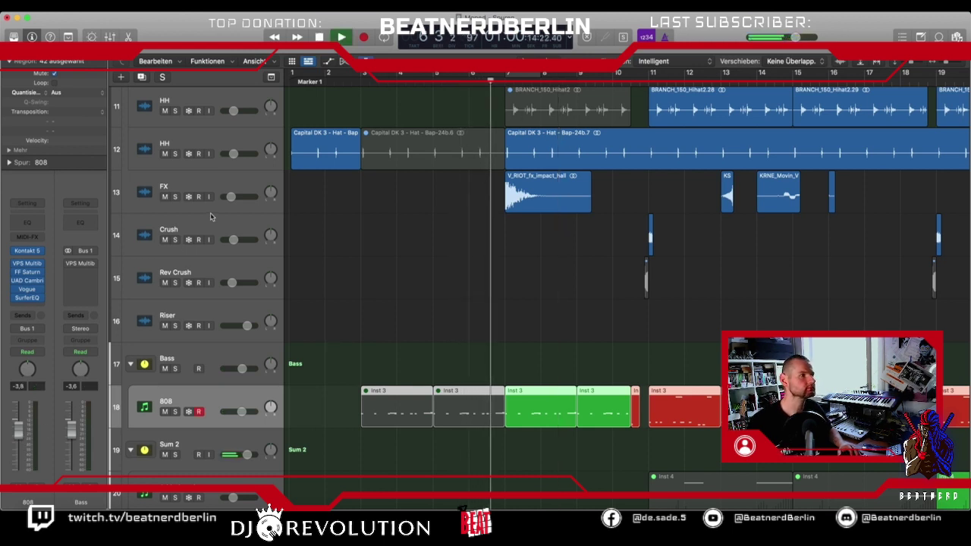
pyautogui.click(230, 197)
pyautogui.scroll(5, 380, 245)
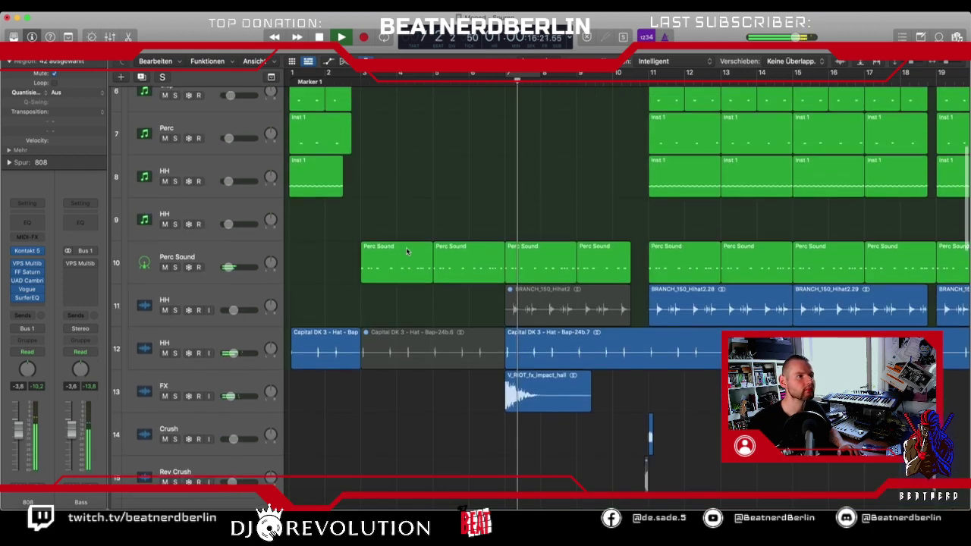
pyautogui.press('space')
pyautogui.click(232, 394)
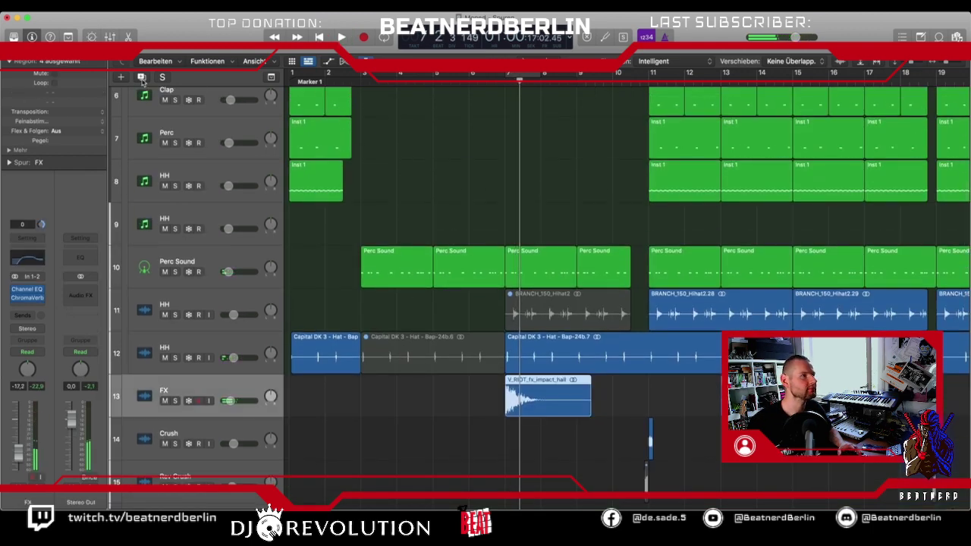
# Duplicate the FX track with its settings and place the KSHMR short sweep region on the copy just before bar 7.
pyautogui.click(141, 78)
pyautogui.scroll(-1, 571, 318)
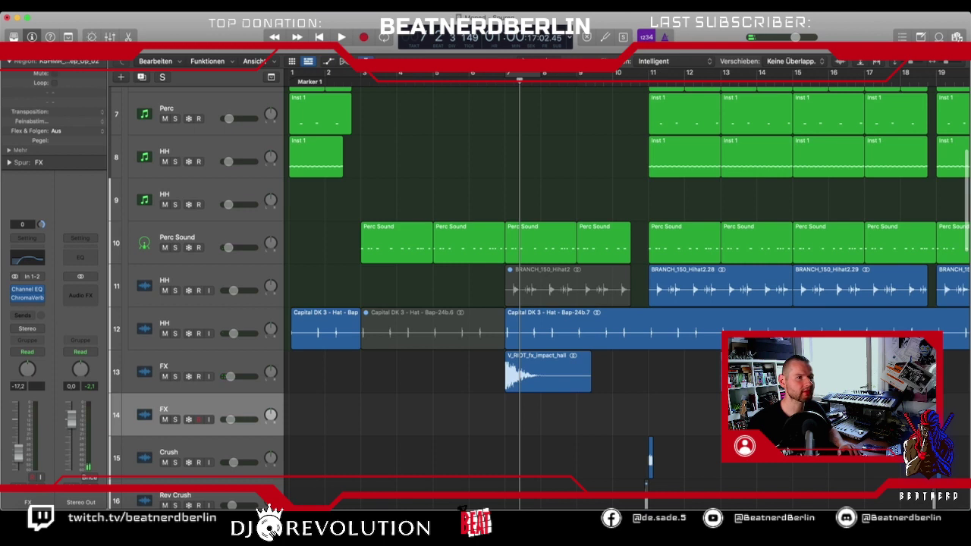
pyautogui.moveTo(649, 455); pyautogui.dragTo(498, 417)
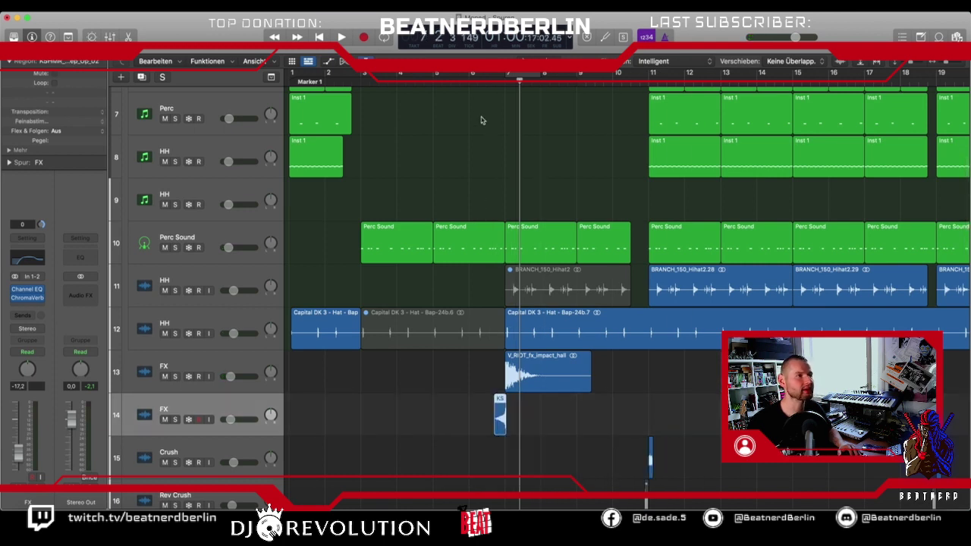
# Play the sweep into bar 7 and raise the duplicated FX track's volume to -10.8 dB.
pyautogui.click(467, 82)
pyautogui.press('space')
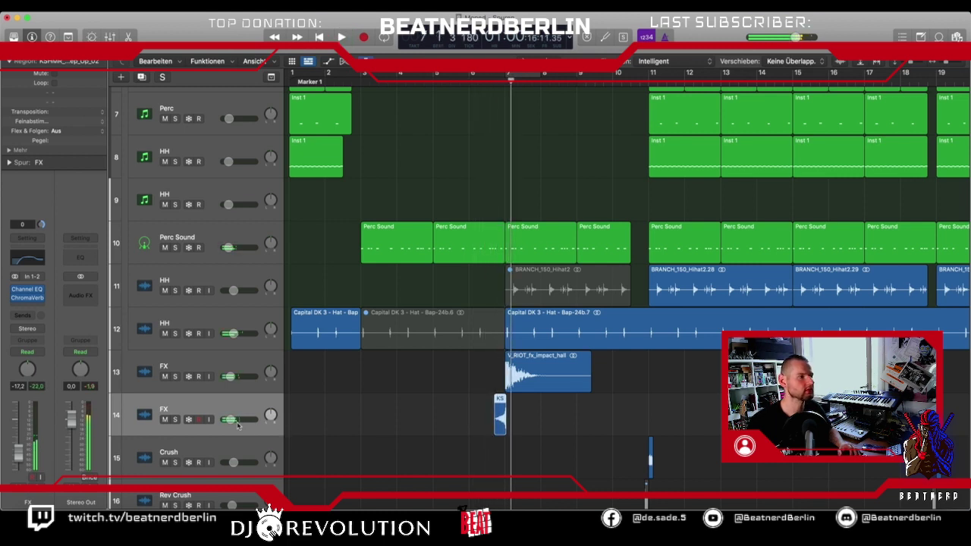
pyautogui.moveTo(237, 426); pyautogui.dragTo(235, 419)
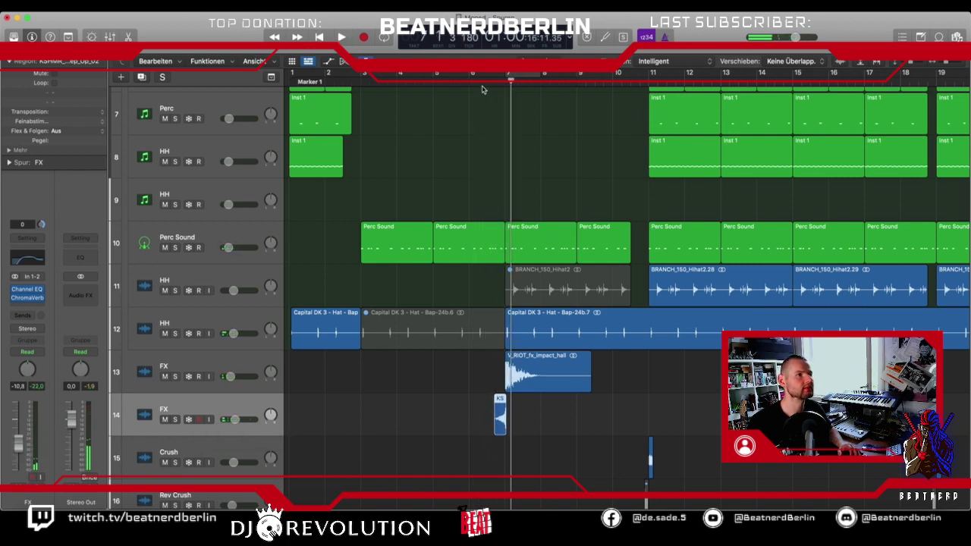
pyautogui.press('space')
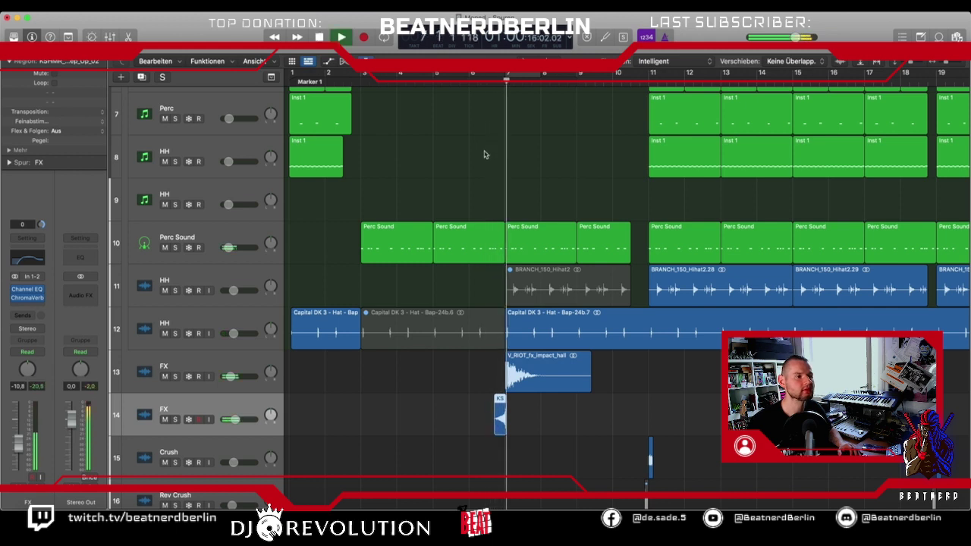
pyautogui.press('space')
# Solo the duplicated FX track and play its sweep from just before bar 7.
pyautogui.click(174, 419)
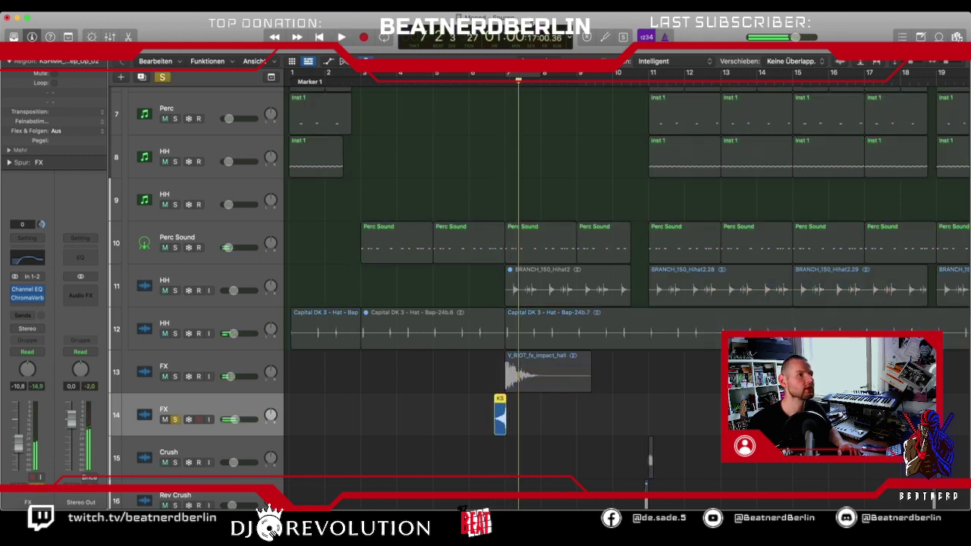
pyautogui.click(495, 80)
pyautogui.press('space')
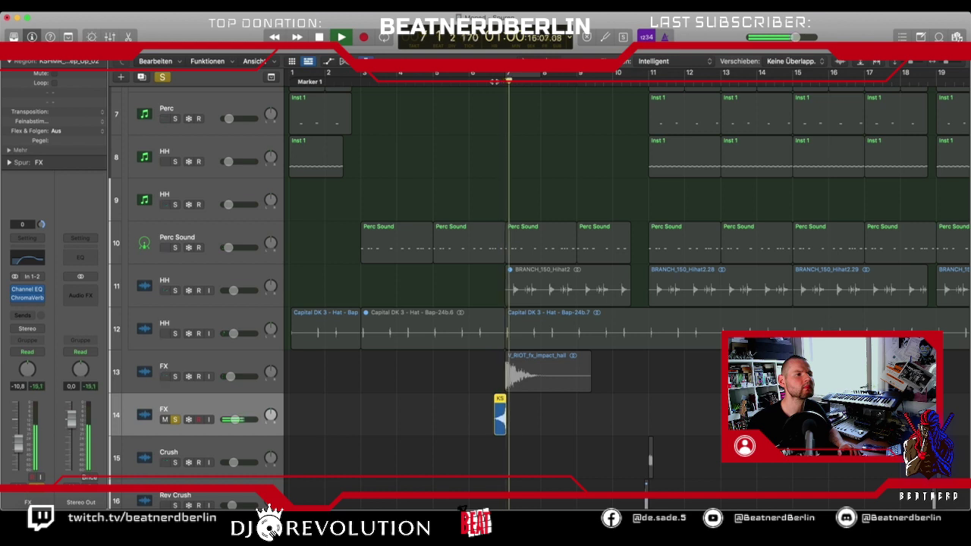
pyautogui.press('space')
# Shift the KSHMR_Short_Sweep_Up_02 region slightly earlier so that it ends exactly at bar 7.
pyautogui.press('super+Right')
pyautogui.press('super+Right')
pyautogui.press('super+Right')
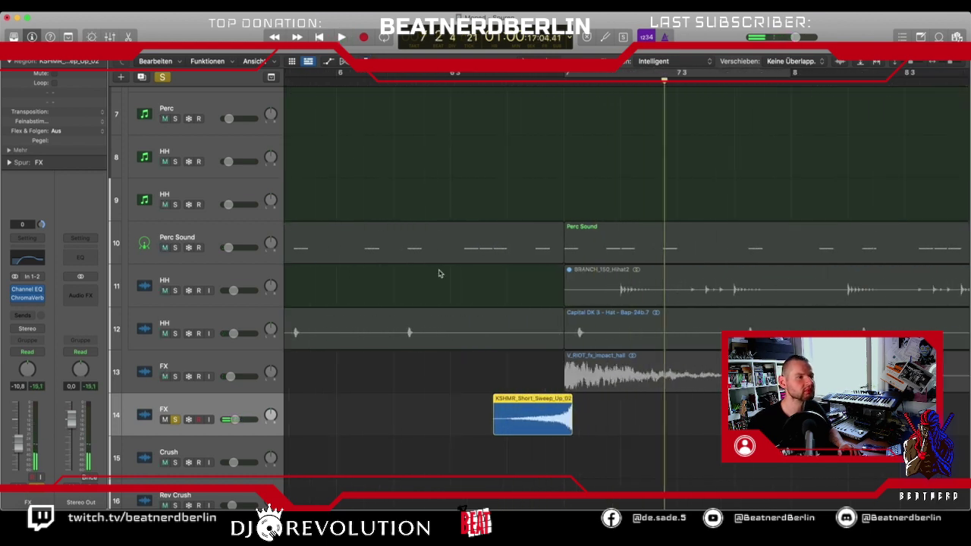
pyautogui.moveTo(535, 423); pyautogui.dragTo(529, 425)
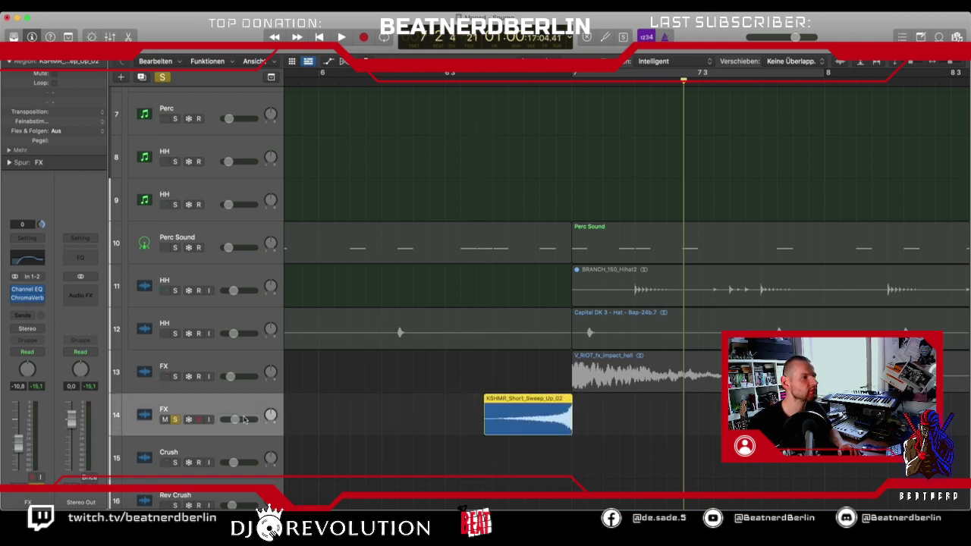
# Unsolo the duplicated FX track and lower its volume to -13.8 dB while playing the transition into bar 7.
pyautogui.click(175, 419)
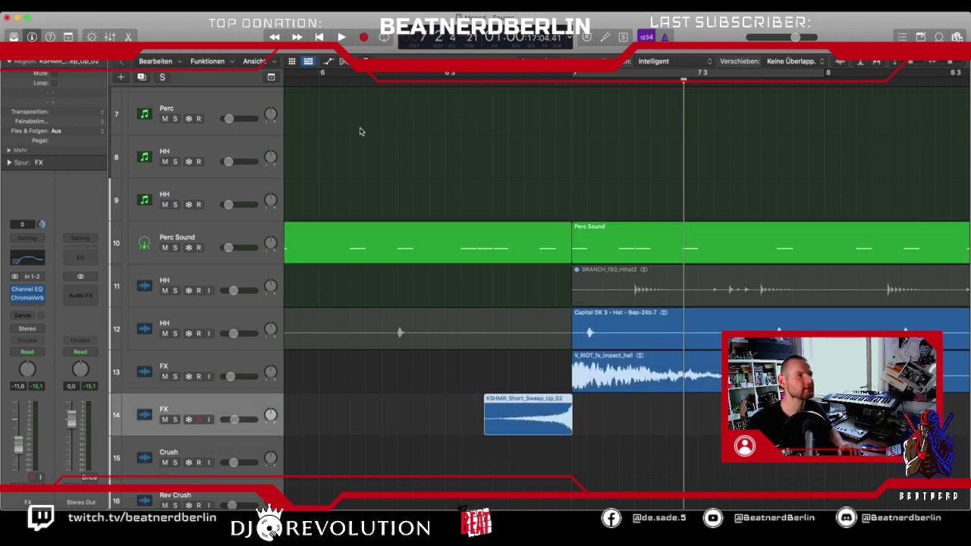
pyautogui.doubleClick(356, 82)
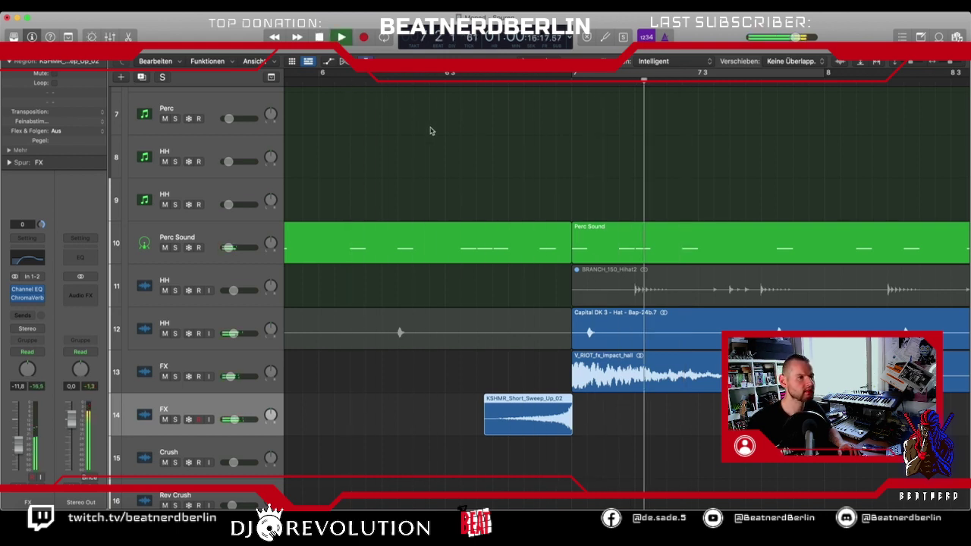
pyautogui.press('space')
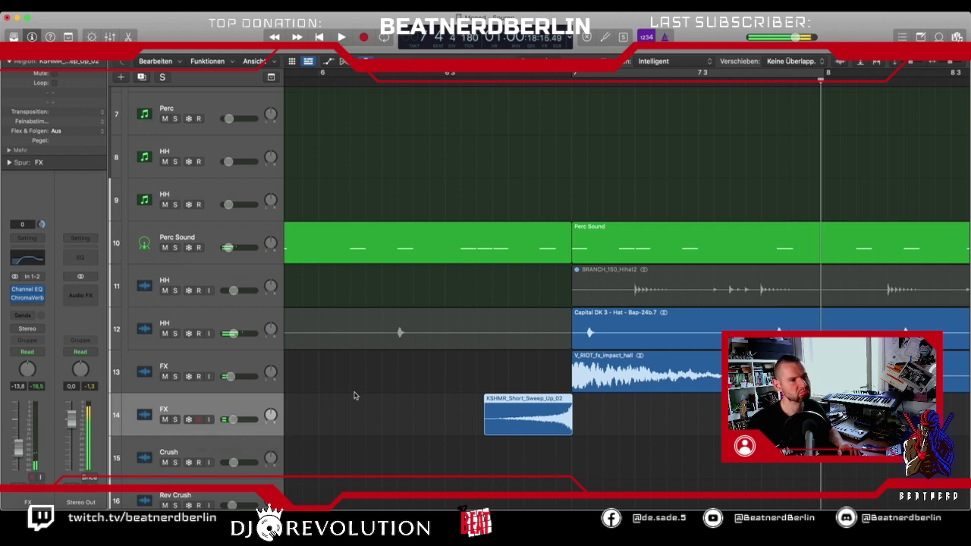
# Place the very short effect region at bar 5 on the first FX track and the KRNE_Movin_Vox sweep around bar 8 on the second.
pyautogui.press('super+Left')
pyautogui.press('super+Left')
pyautogui.press('super+Left')
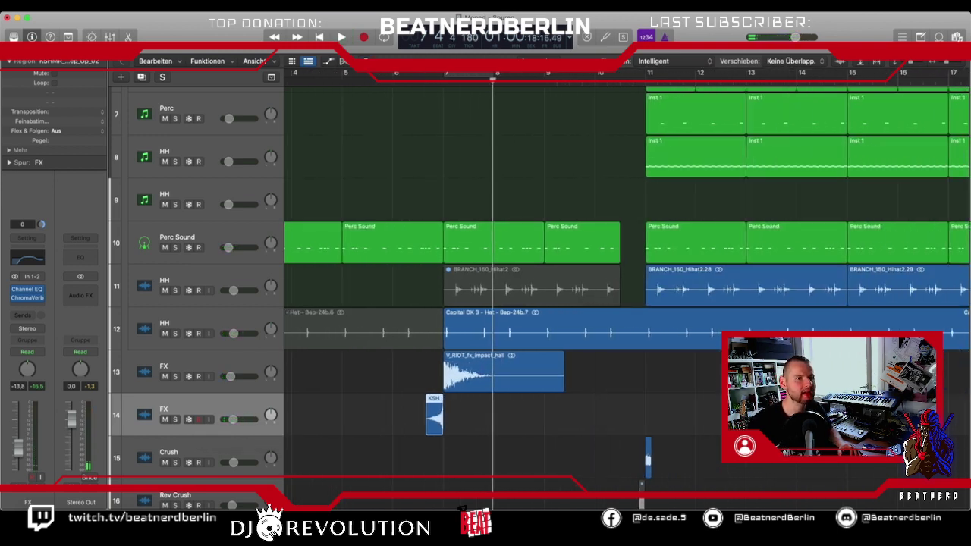
pyautogui.moveTo(430, 403); pyautogui.dragTo(346, 365)
pyautogui.moveTo(750, 371); pyautogui.dragTo(521, 436)
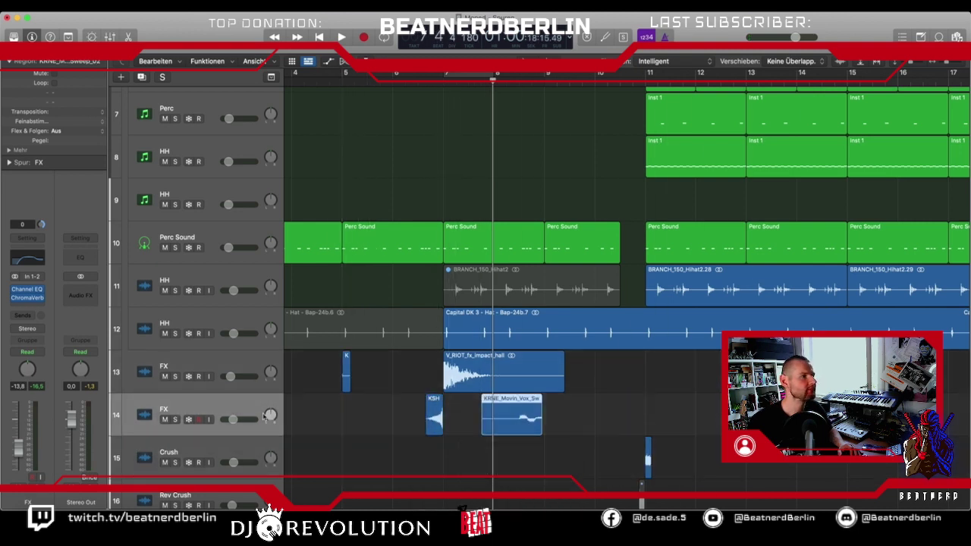
# Duplicate the second FX track and name the three effect tracks FX 1, FX 2 and FX 3.
pyautogui.press('super+d')
pyautogui.scroll(-3, 168, 301)
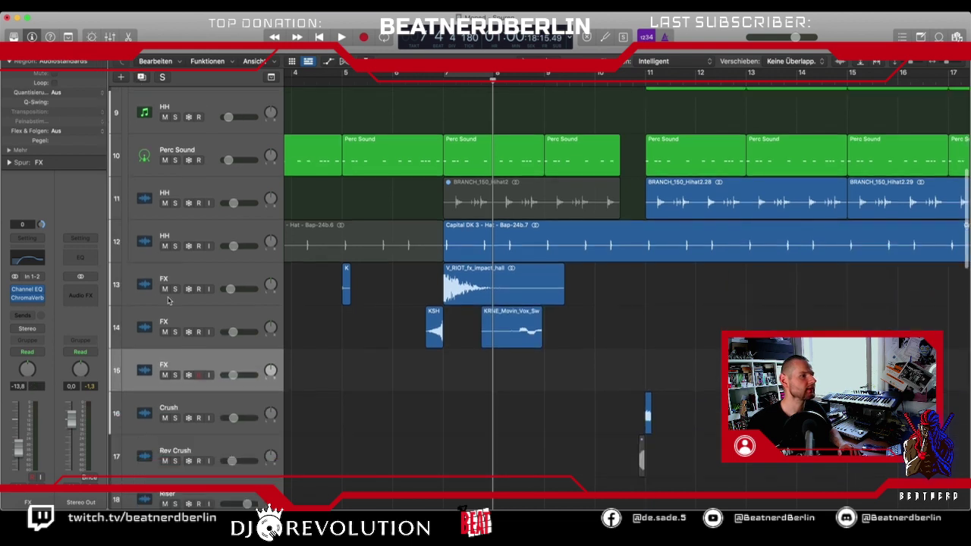
pyautogui.click(171, 278)
pyautogui.doubleClick(174, 319)
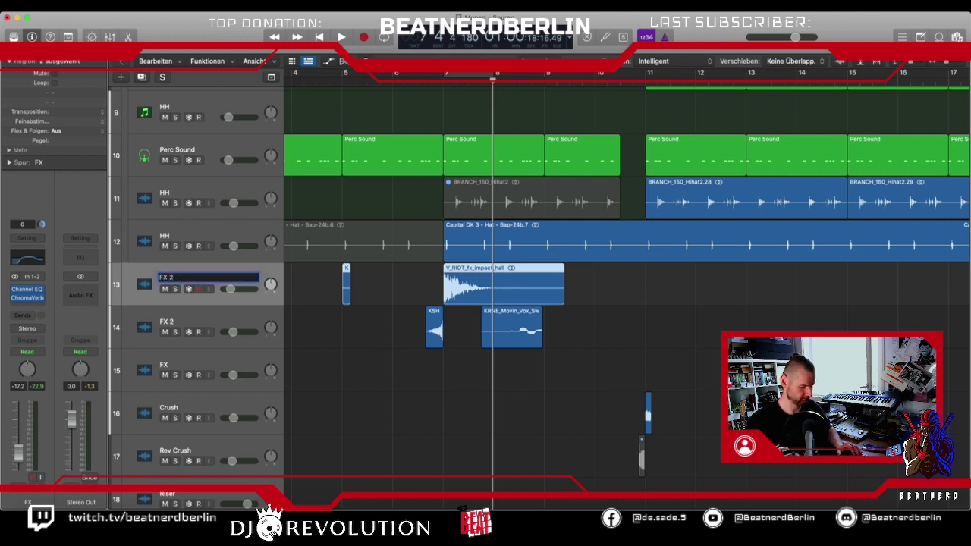
pyautogui.doubleClick(172, 363)
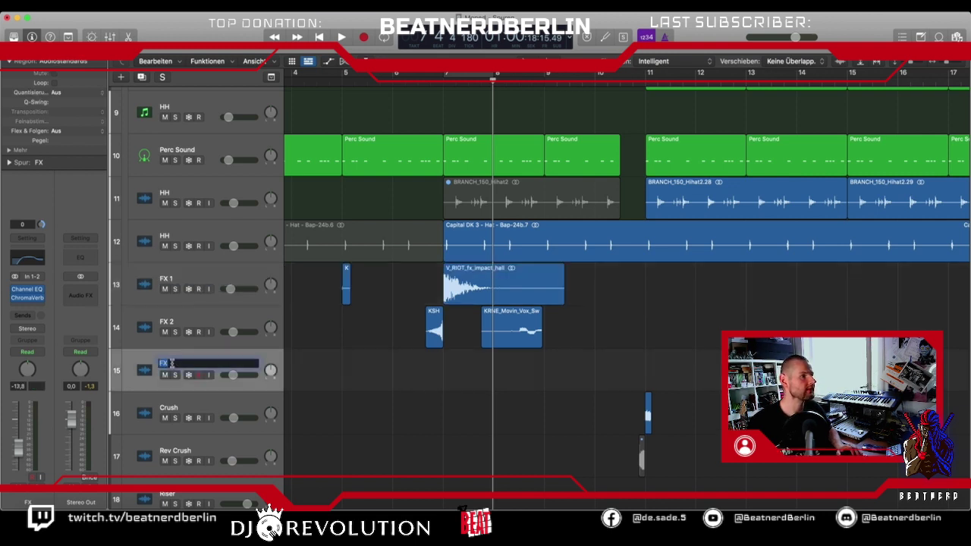
pyautogui.write('FX 3')
pyautogui.click(189, 319)
pyautogui.click(235, 365)
pyautogui.hscroll(-3, 377, 336)
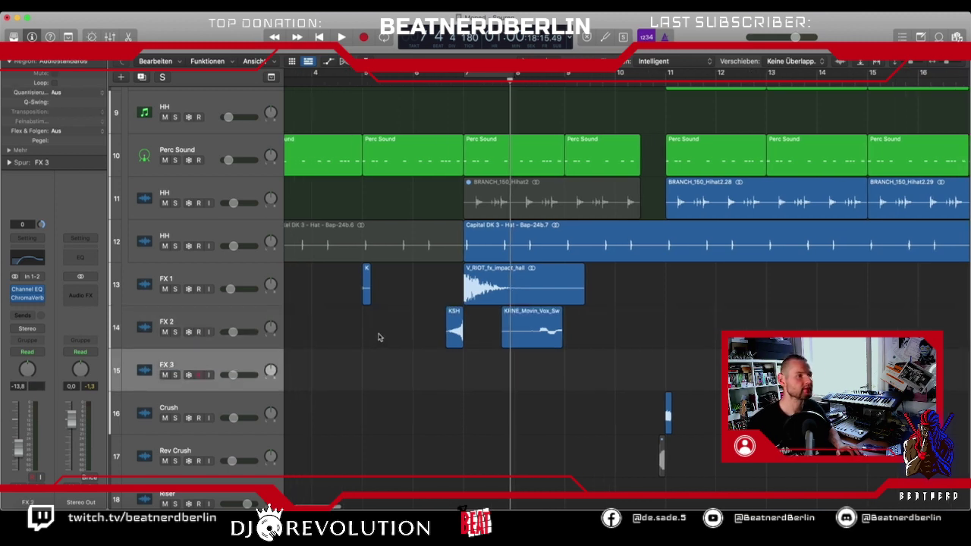
# Move the KRNE_Movin_Vox sweep region to the start of bar 3 on FX 3 and listen to it in context.
pyautogui.moveTo(561, 332); pyautogui.dragTo(321, 376)
pyautogui.hotkey('shift', 'space')
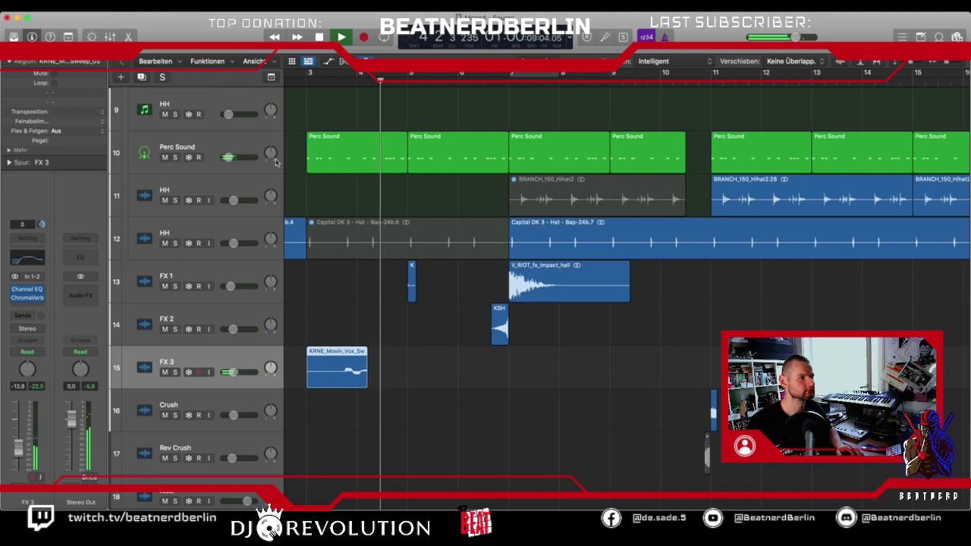
pyautogui.press('space')
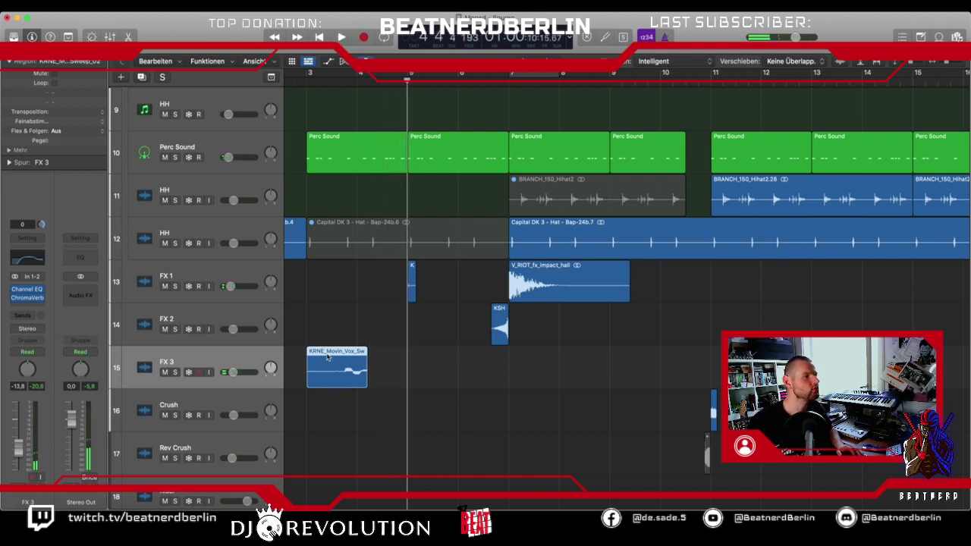
# Switch to Splice, audition KRNE_Movin_Vox_Sweep_02.wav among the recently added samples, and return to Logic Pro.
pyautogui.press('super+Tab')
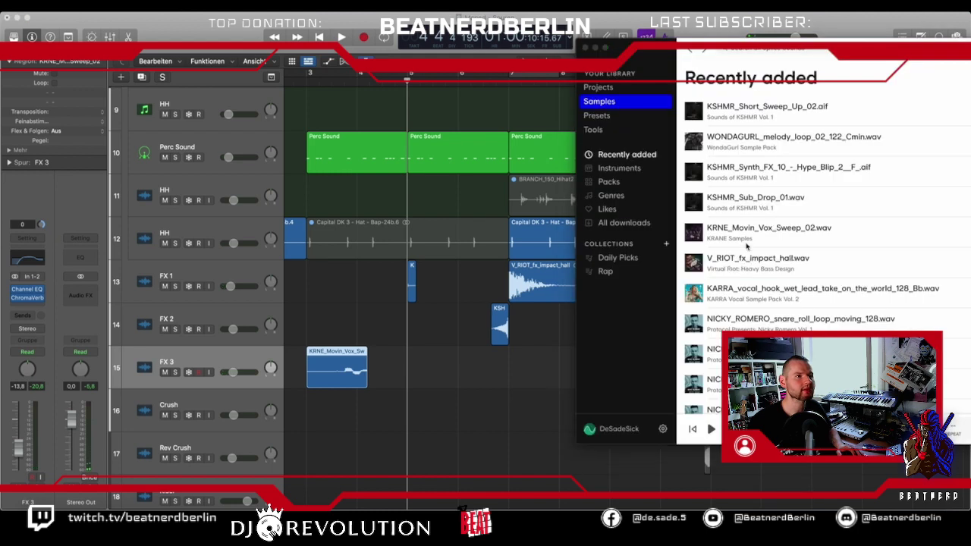
pyautogui.click(691, 235)
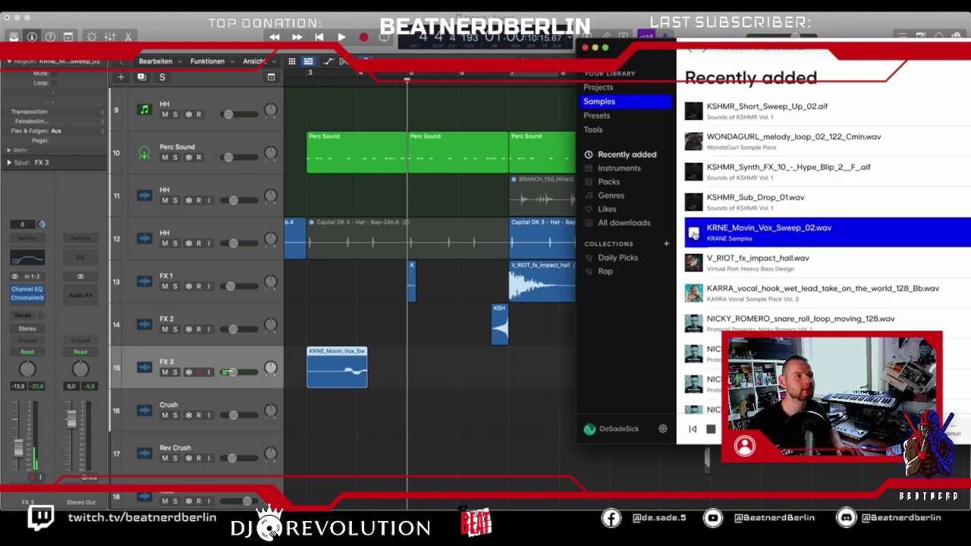
pyautogui.click(434, 362)
pyautogui.press('space')
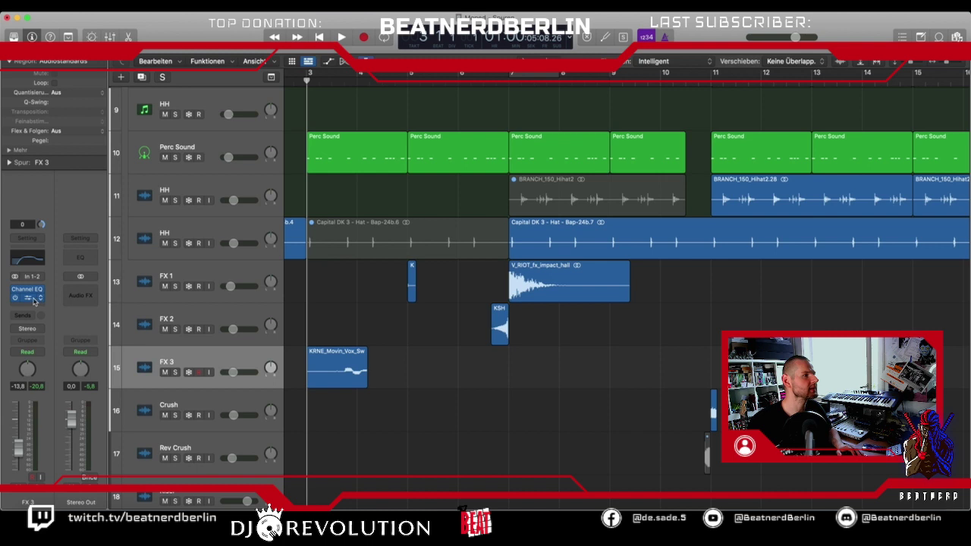
# Insert a stereo Pitch Shifter ahead of the Channel EQ on FX 3.
pyautogui.moveTo(34, 305); pyautogui.dragTo(37, 287)
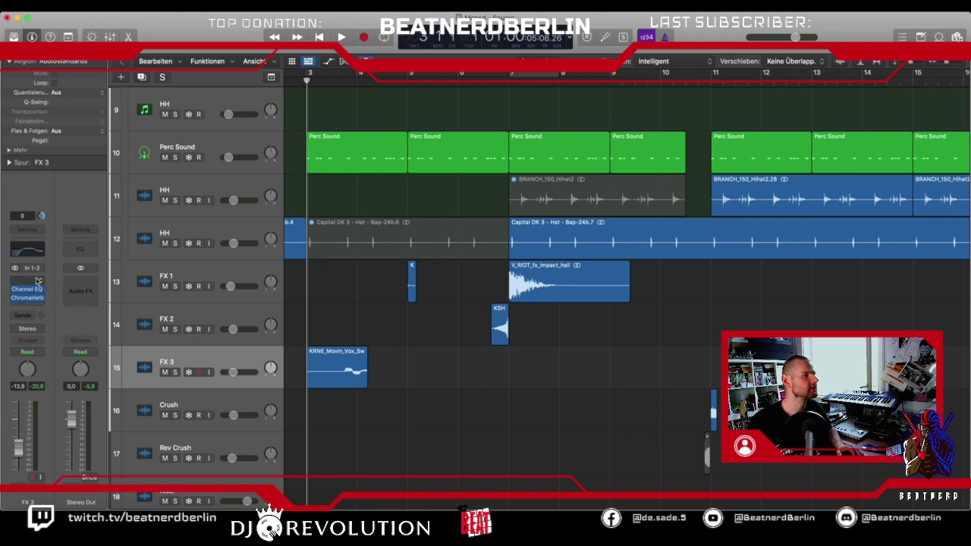
pyautogui.click(38, 281)
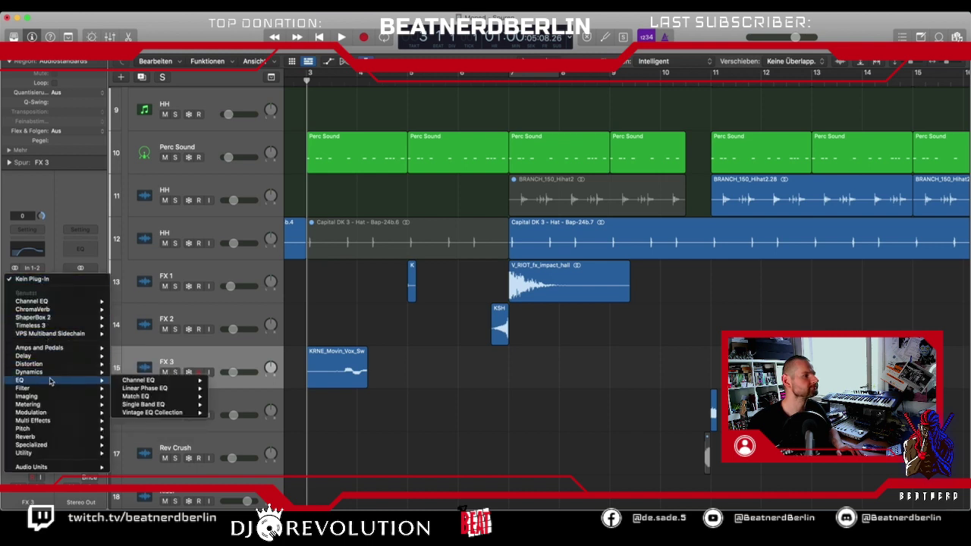
pyautogui.moveTo(51, 373)
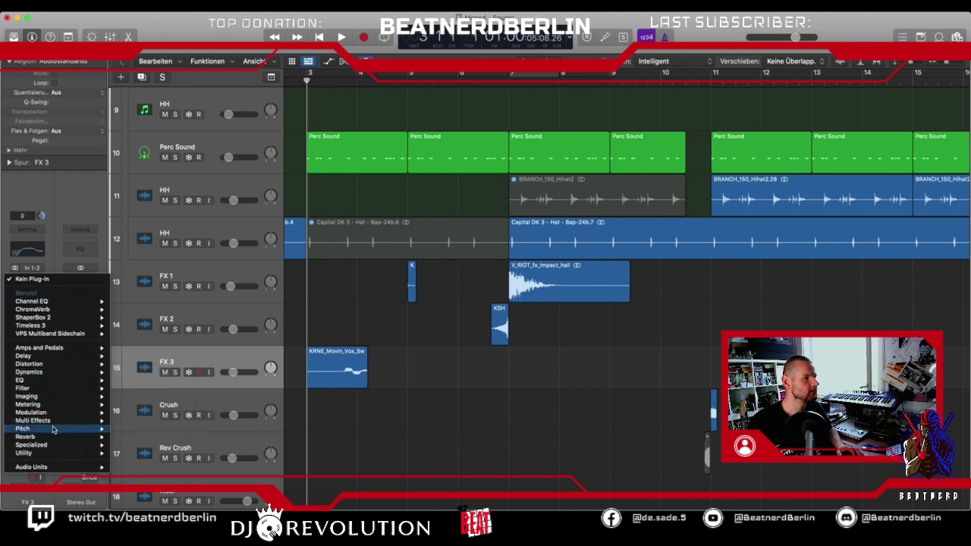
pyautogui.moveTo(68, 428)
pyautogui.moveTo(135, 427)
pyautogui.moveTo(186, 438)
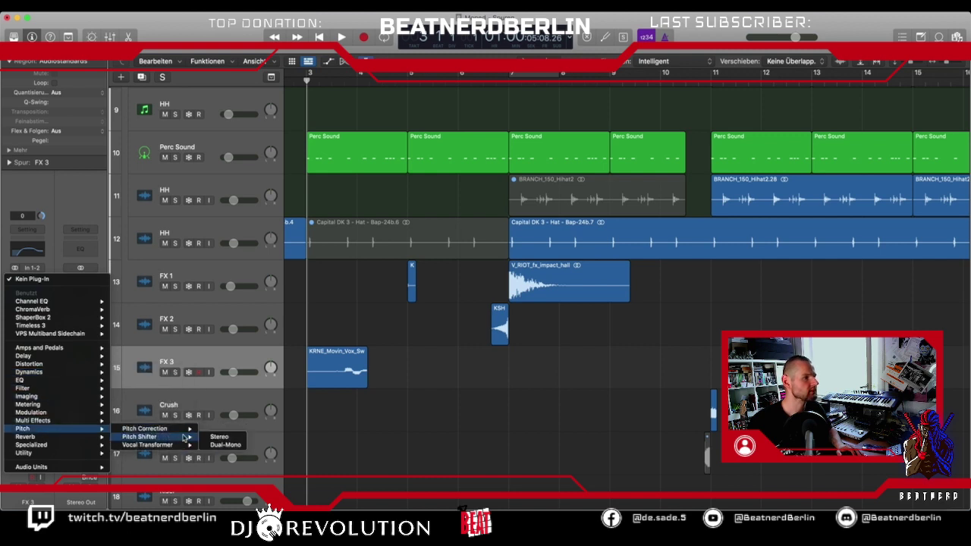
pyautogui.click(219, 436)
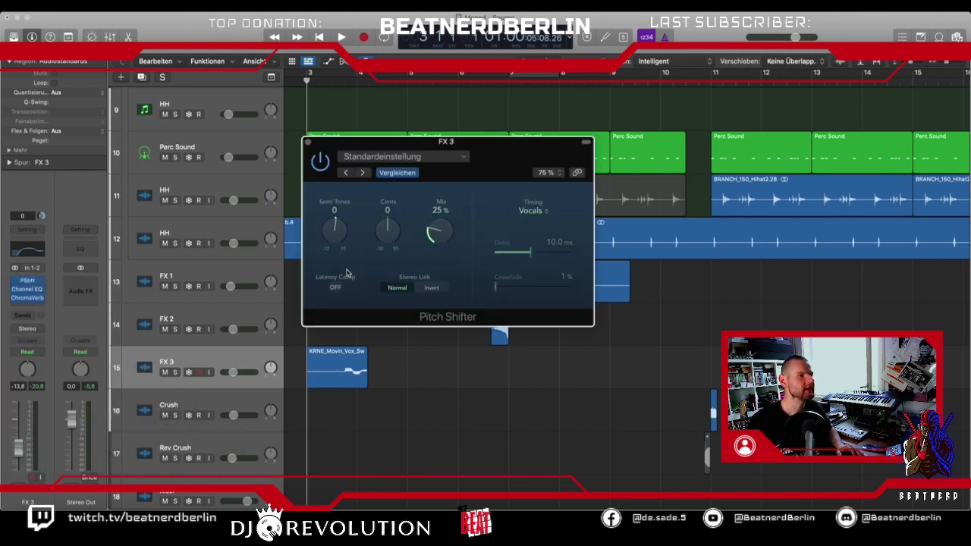
# Set the Pitch Shifter to 100 % mix and -2 semitones, and lower the FX 3 volume to -15.2 dB during playback.
pyautogui.moveTo(414, 138); pyautogui.dragTo(754, 115)
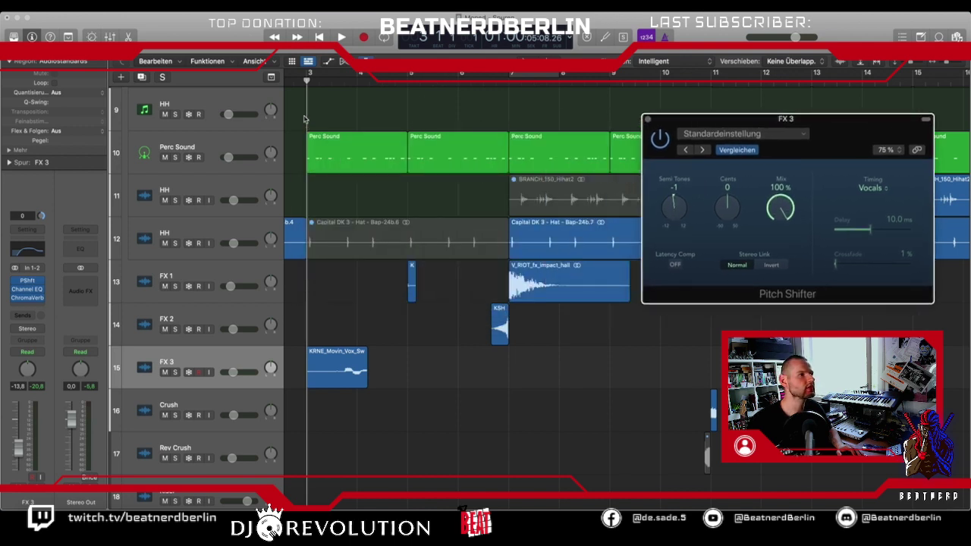
pyautogui.press('space')
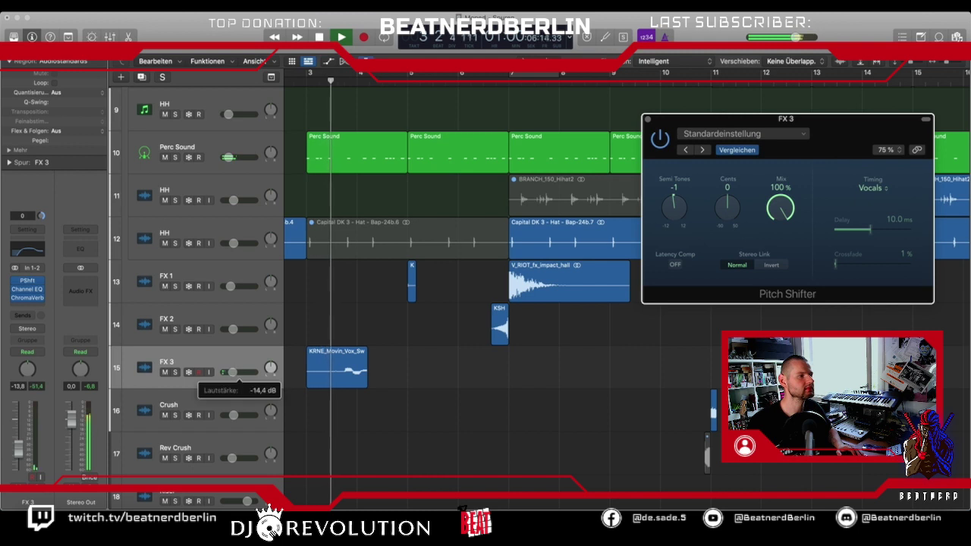
pyautogui.moveTo(225, 371)
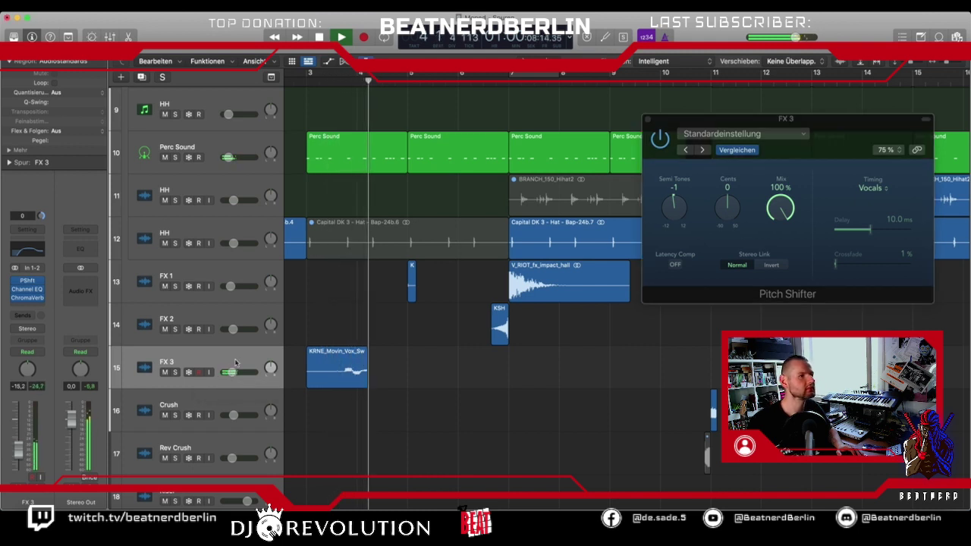
pyautogui.moveTo(673, 201); pyautogui.dragTo(675, 204)
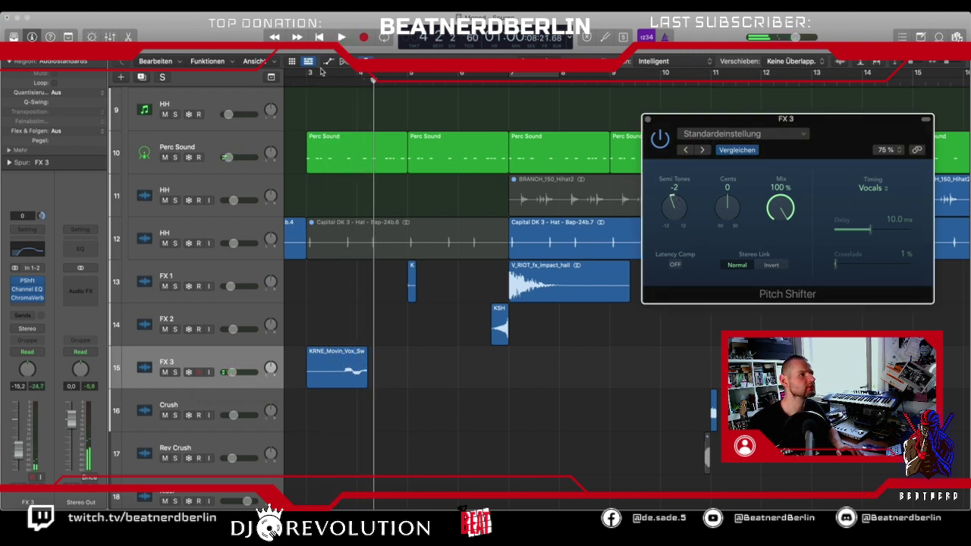
# Cycle playback over bars 3 to 5, set the Pitch Shifter to 2 semitones by ear, and switch the cycle off.
pyautogui.moveTo(320, 70); pyautogui.dragTo(411, 73)
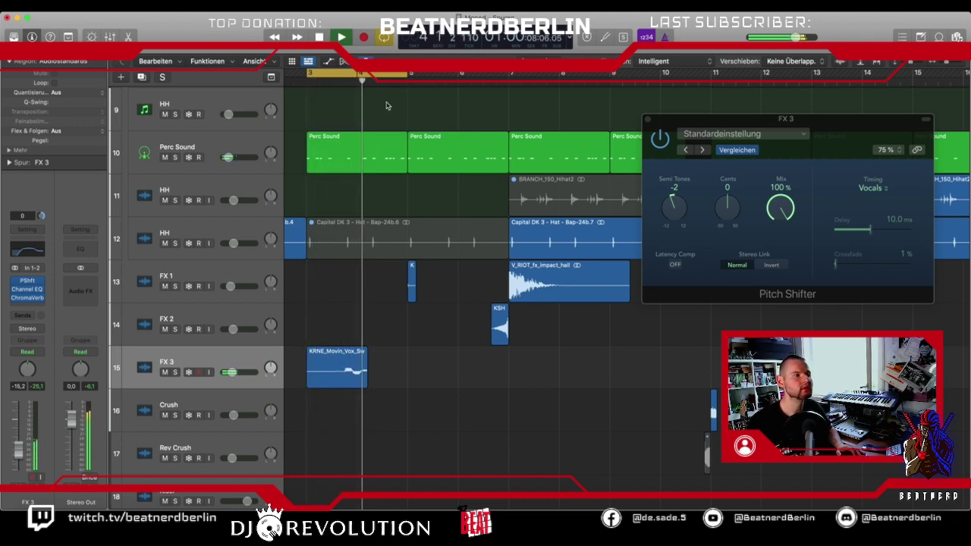
pyautogui.press('space')
pyautogui.moveTo(667, 210); pyautogui.dragTo(670, 189)
pyautogui.press('space')
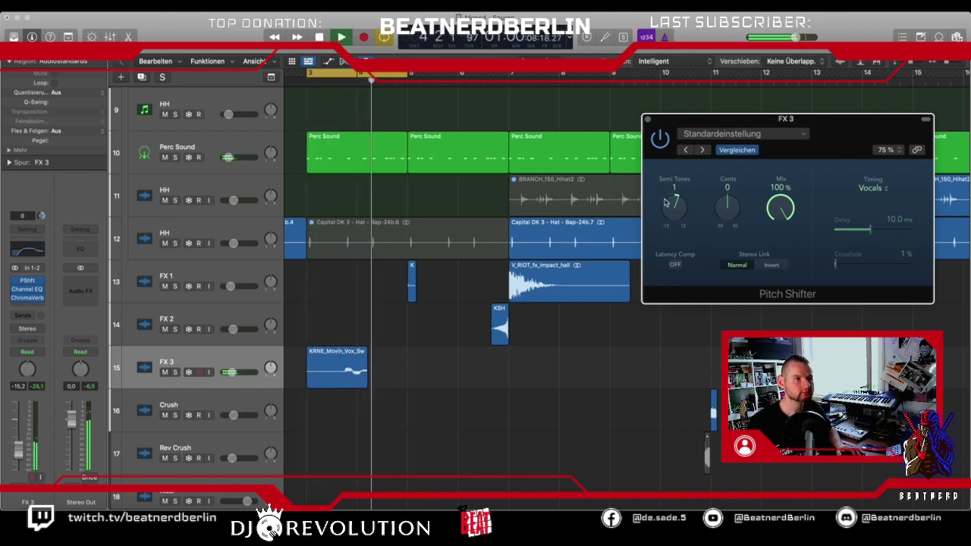
pyautogui.moveTo(665, 201); pyautogui.dragTo(670, 205)
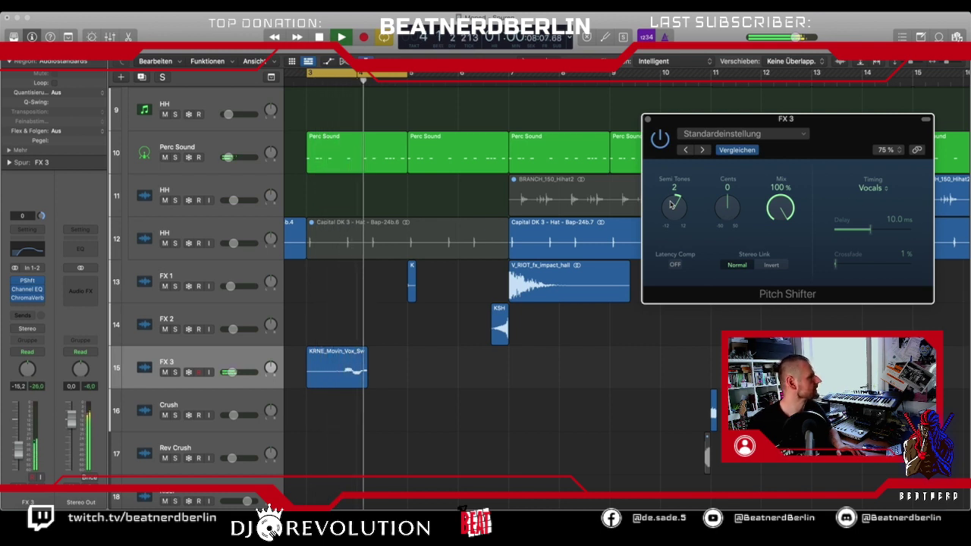
pyautogui.press('space')
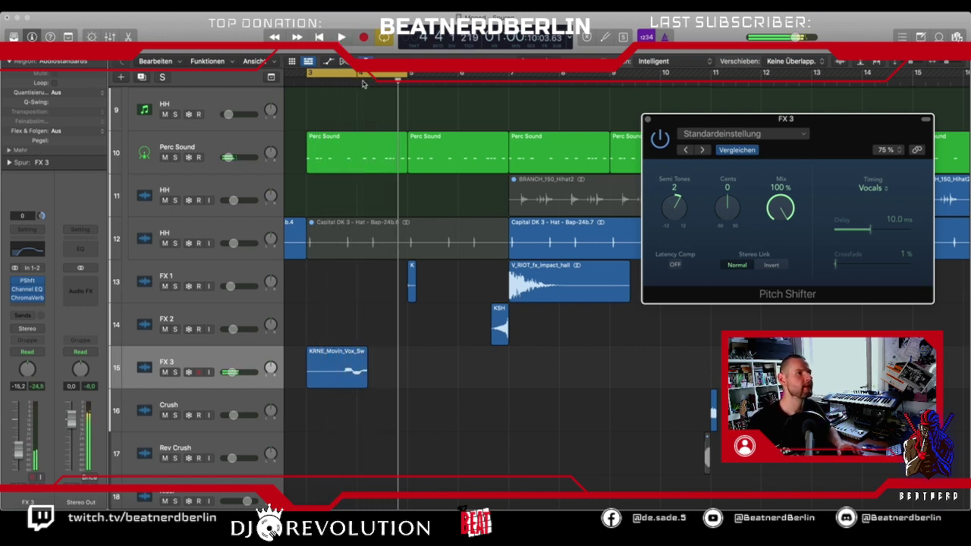
pyautogui.click(360, 73)
# Close the Pitch Shifter and copy the KRNE_Movin_Vox sweep on FX 3 to bars 7 and 11.
pyautogui.click(325, 378)
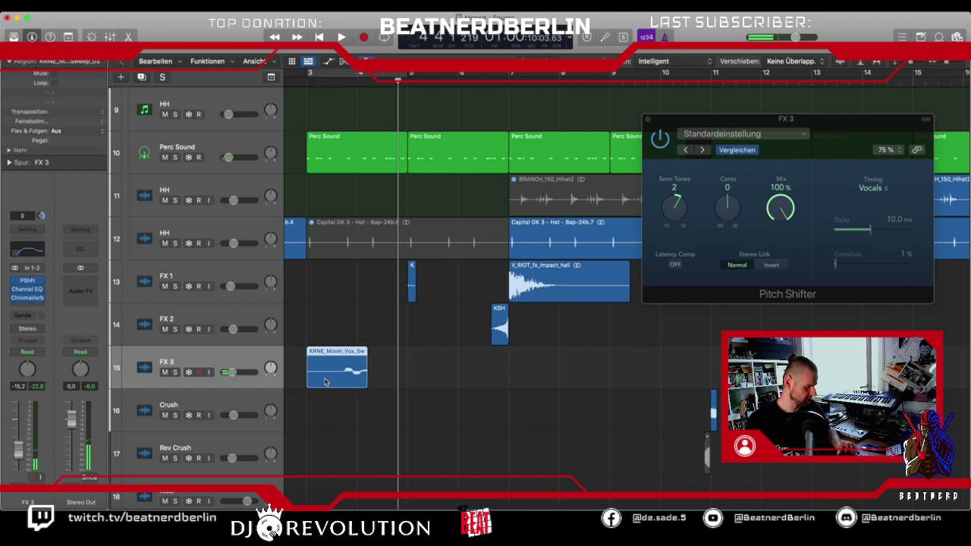
pyautogui.click(646, 119)
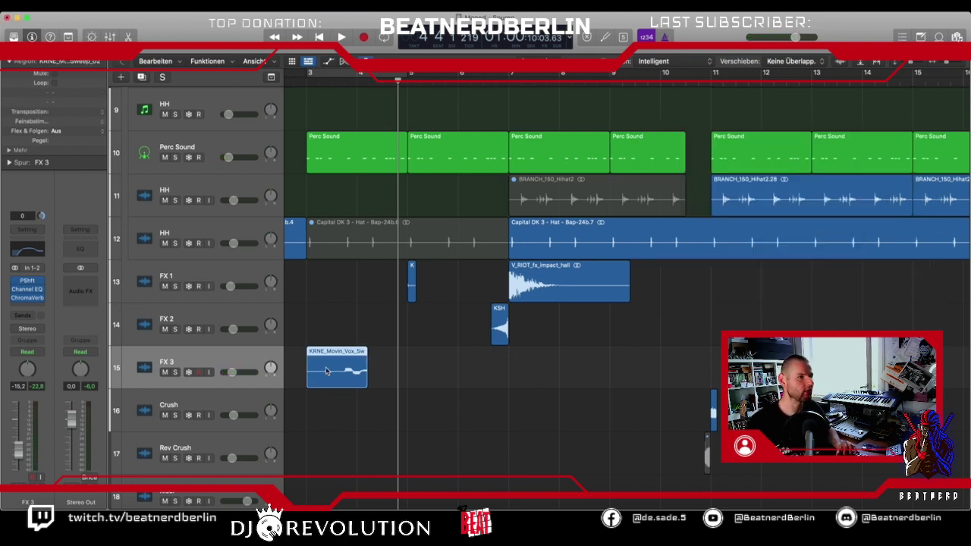
pyautogui.moveTo(325, 366); pyautogui.dragTo(727, 371)
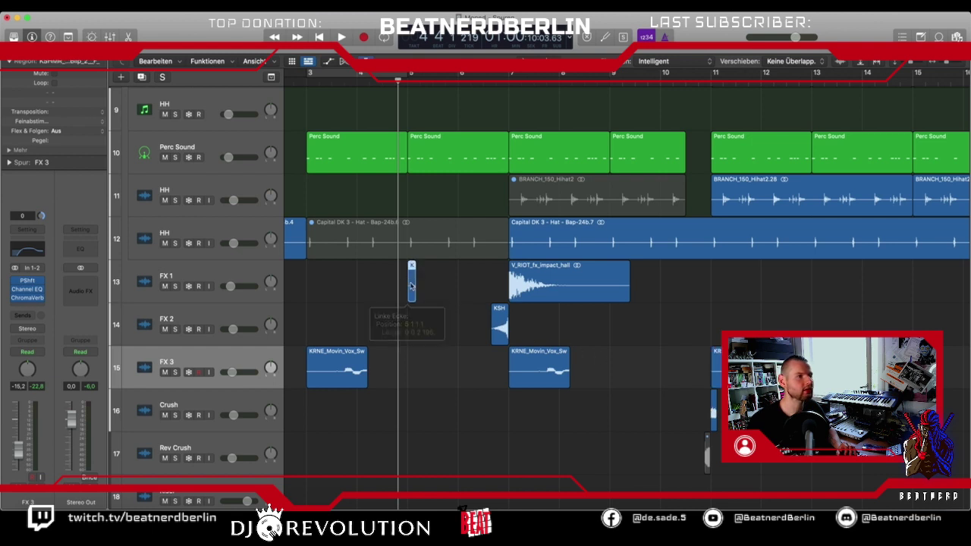
# Move the short blip region on FX 1 from bar 5 to bar 13 and play the arrangement from the beginning.
pyautogui.moveTo(411, 285); pyautogui.dragTo(768, 284)
pyautogui.hscroll(-5, 398, 240)
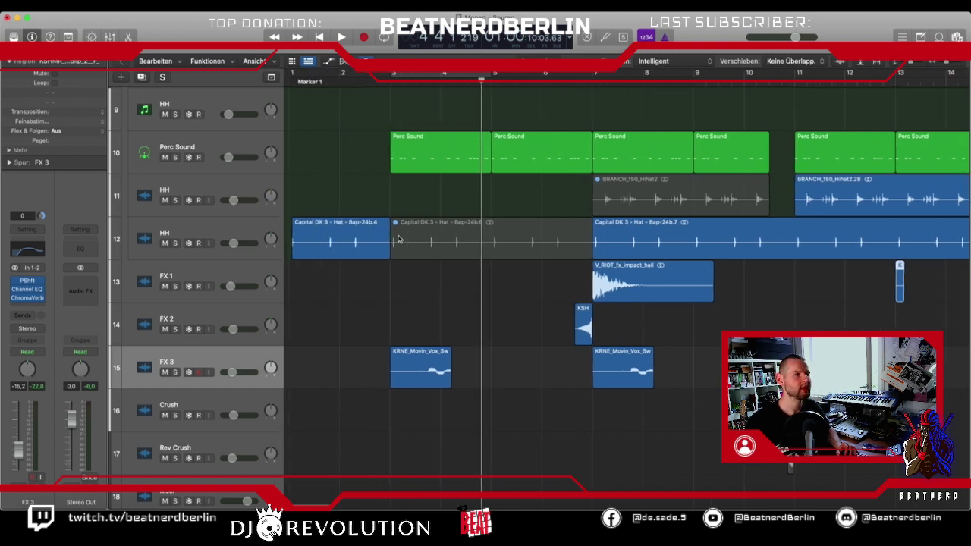
pyautogui.press('Return')
pyautogui.press('space')
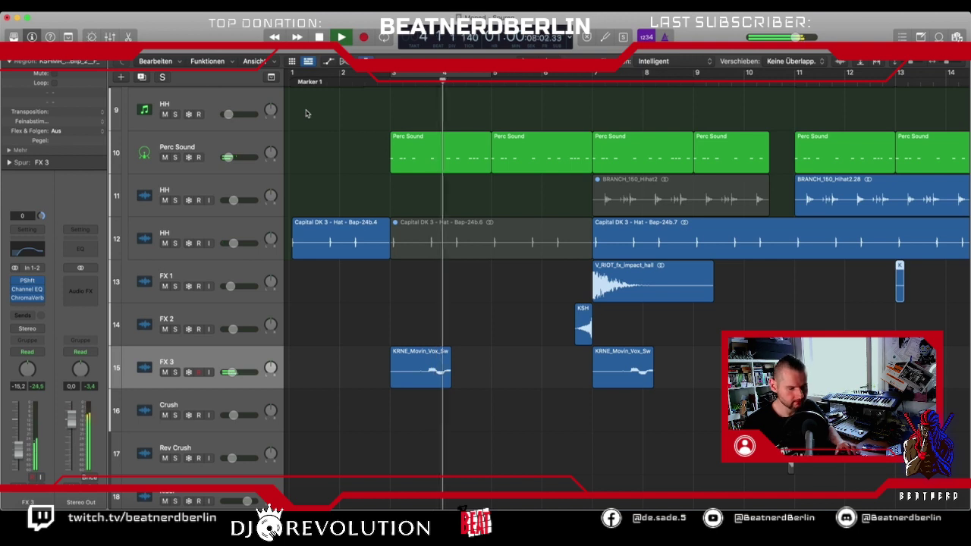
pyautogui.press('space')
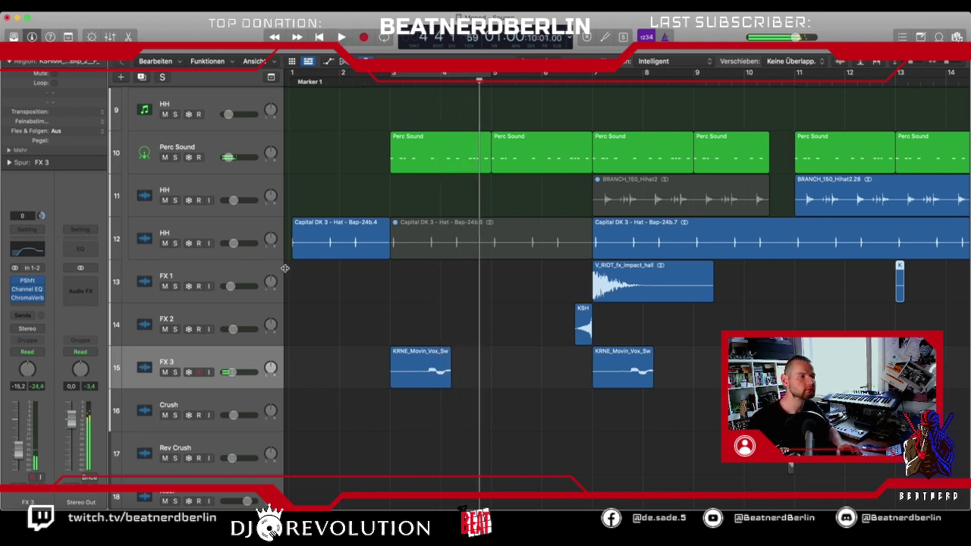
# Insert a stereo Soundtoys PanMan after ChromaVerb on FX 3.
pyautogui.click(33, 304)
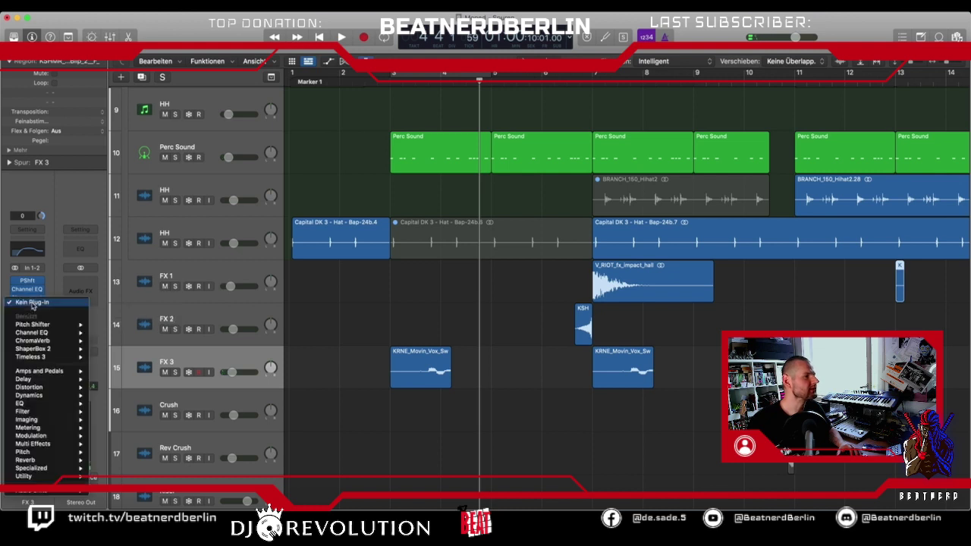
pyautogui.moveTo(54, 495)
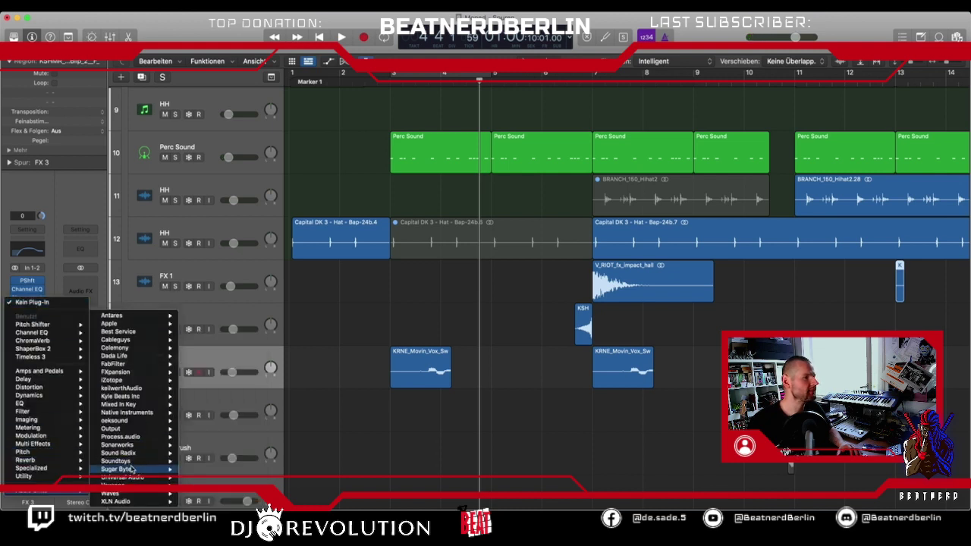
pyautogui.moveTo(133, 462)
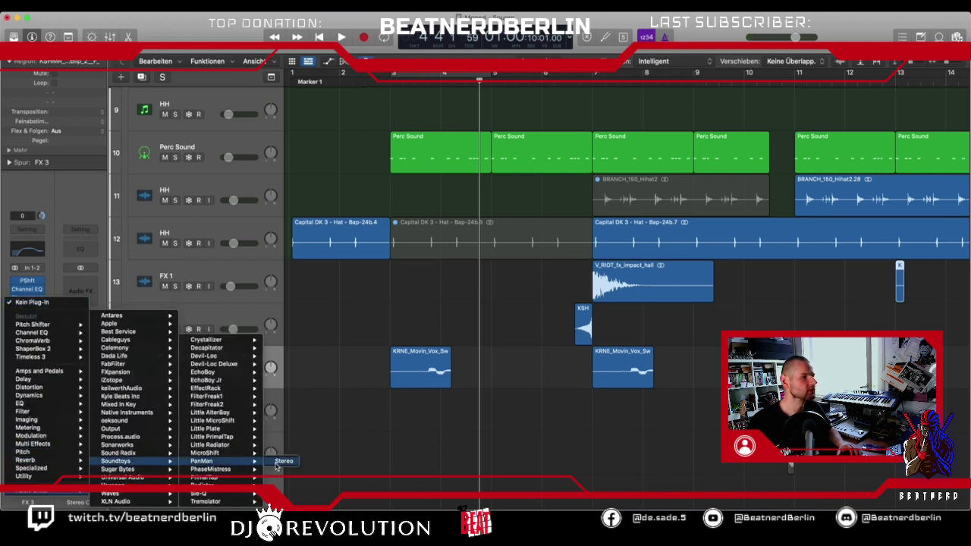
pyautogui.click(278, 462)
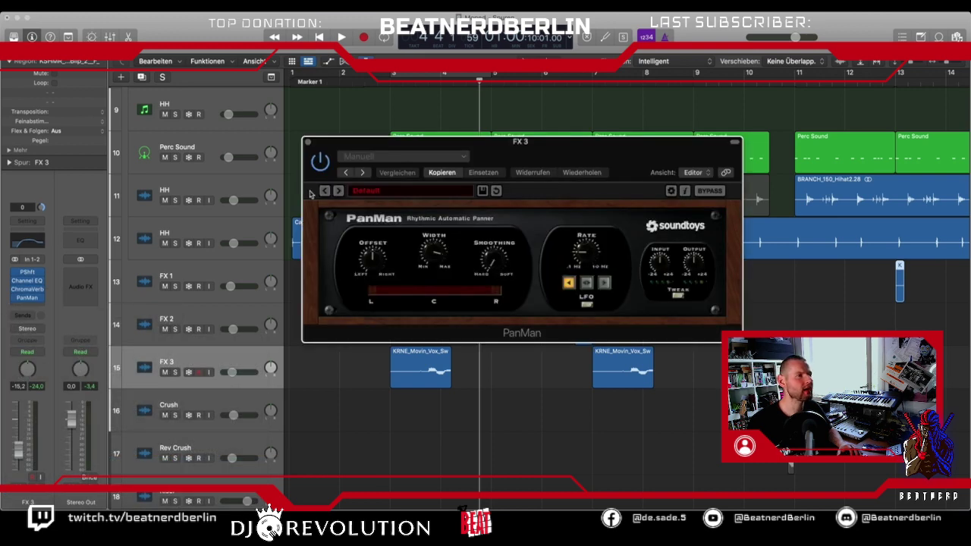
# Audition PanMan presets on the bar 3 sweep during playback, choose One Bar Wide MIDI, and stop playback.
pyautogui.click(339, 192)
pyautogui.press('space')
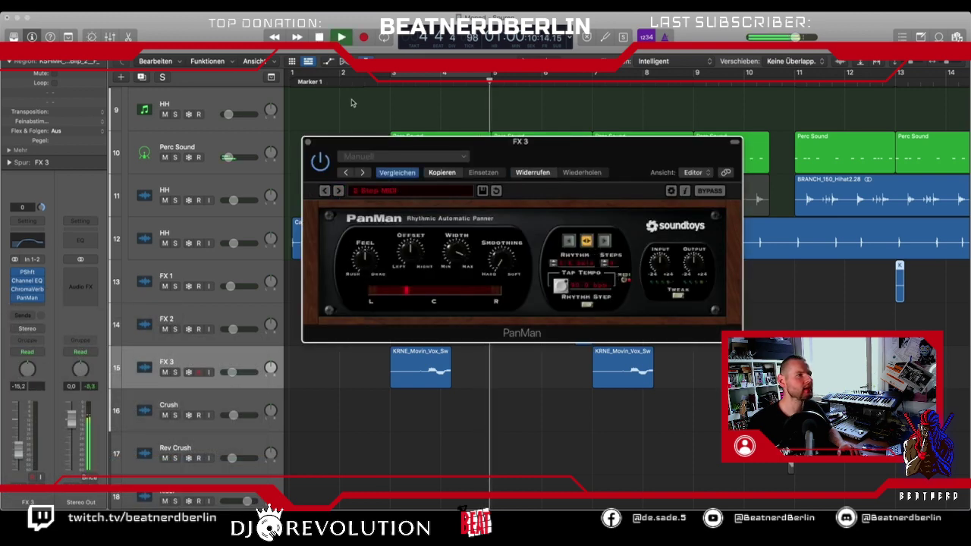
pyautogui.click(338, 191)
pyautogui.click(339, 191)
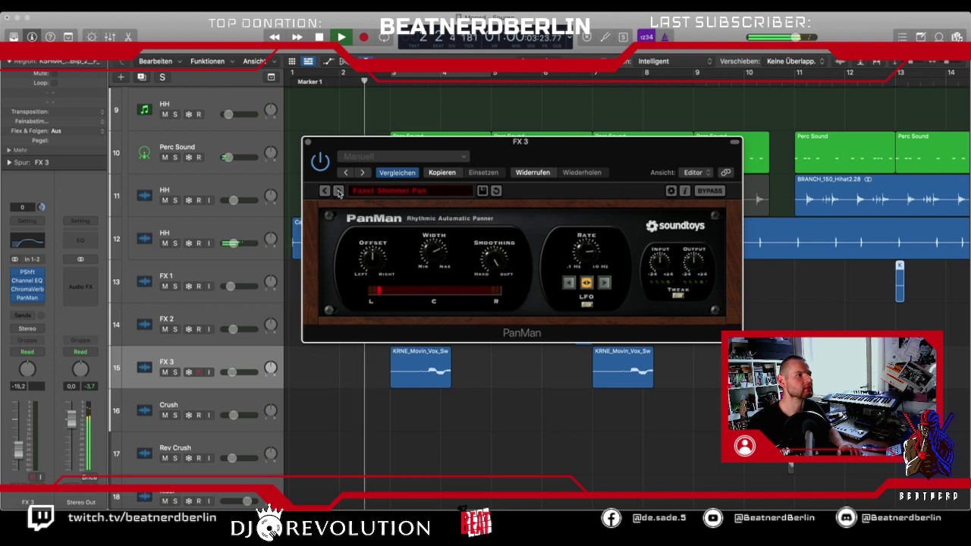
pyautogui.click(339, 192)
pyautogui.click(338, 191)
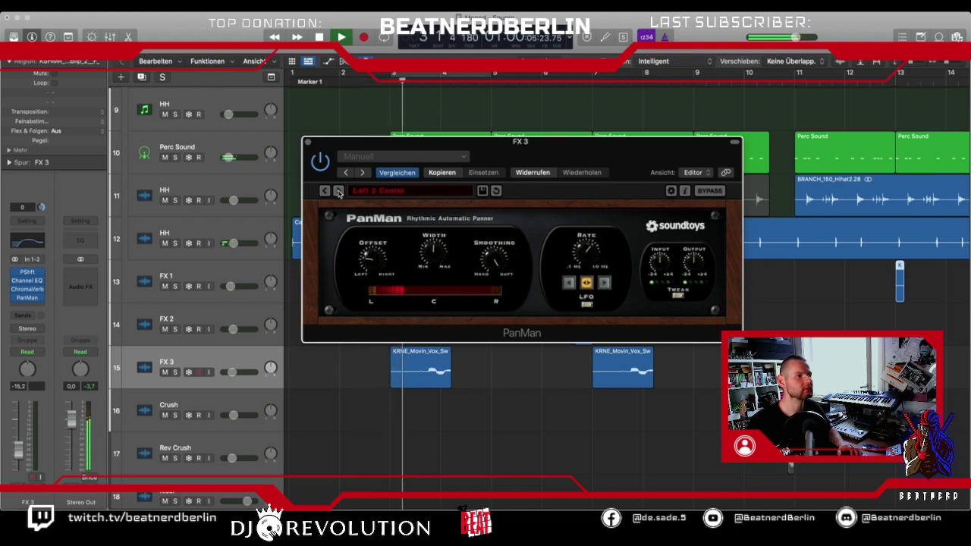
pyautogui.click(339, 191)
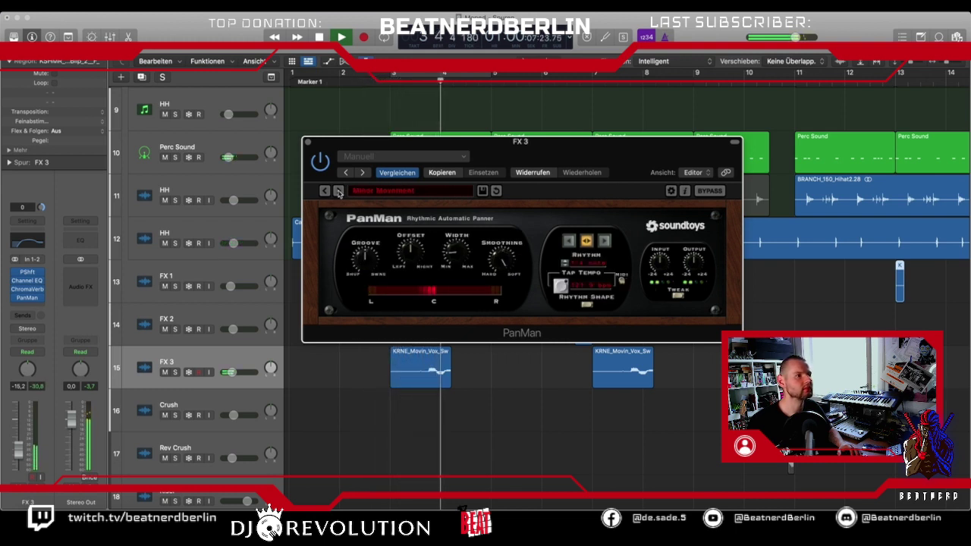
pyautogui.click(339, 191)
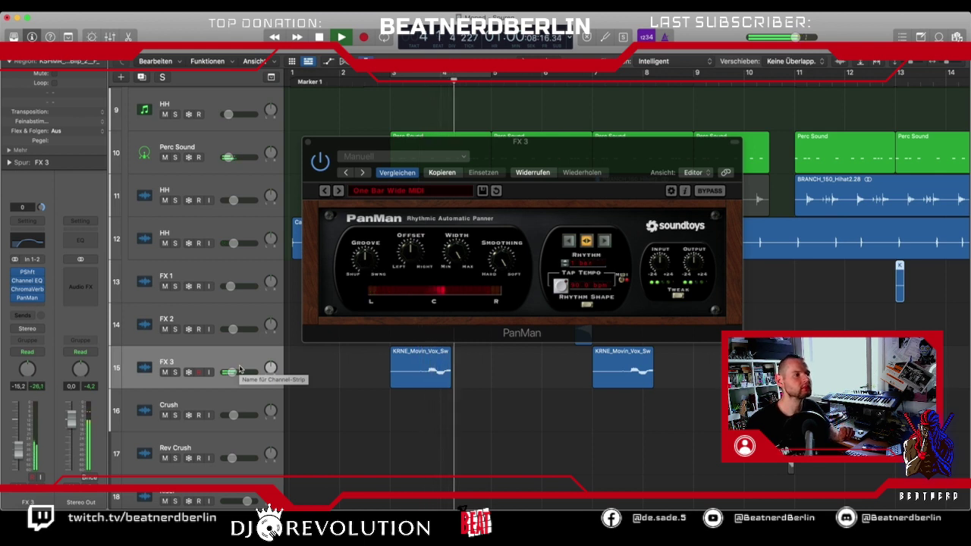
pyautogui.press('space')
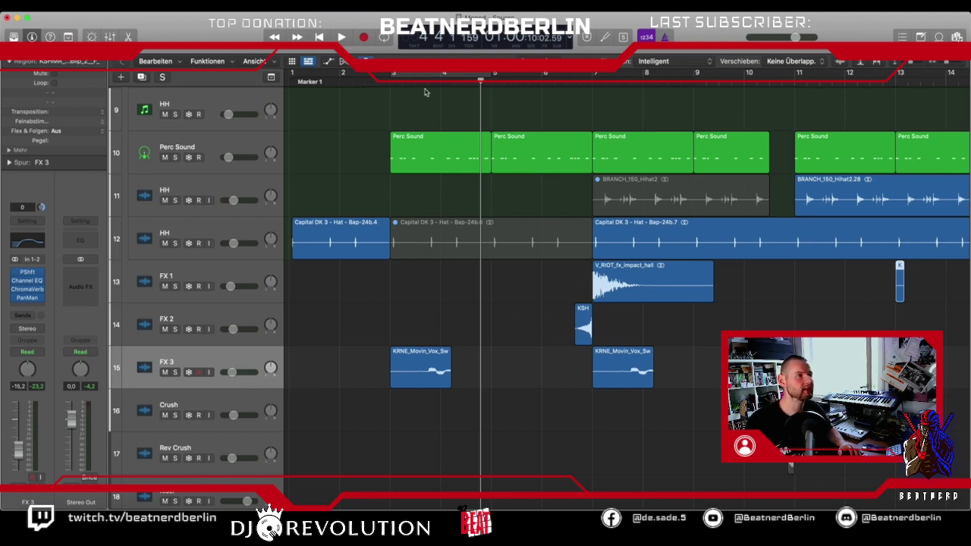
# Play the arrangement from bar 3 into bar 12 and check how the FX 3 sweep sits among the other tracks.
pyautogui.click(415, 84)
pyautogui.scroll(-5, 398, 297)
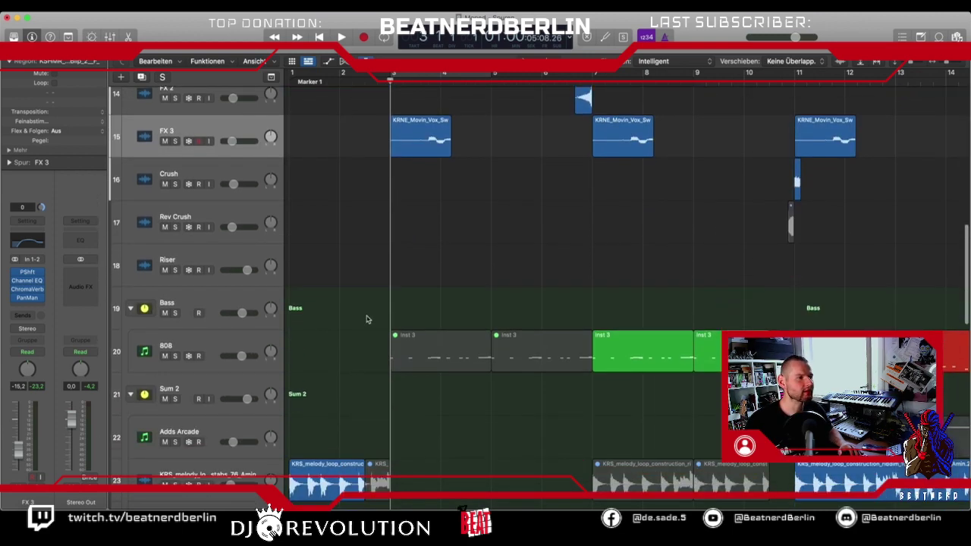
pyautogui.scroll(-8, 367, 319)
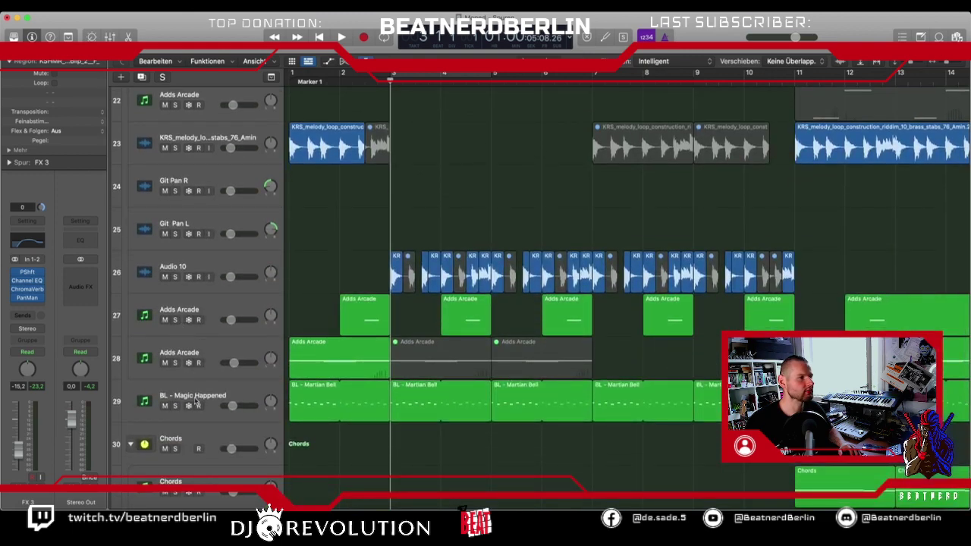
pyautogui.scroll(-10, 195, 403)
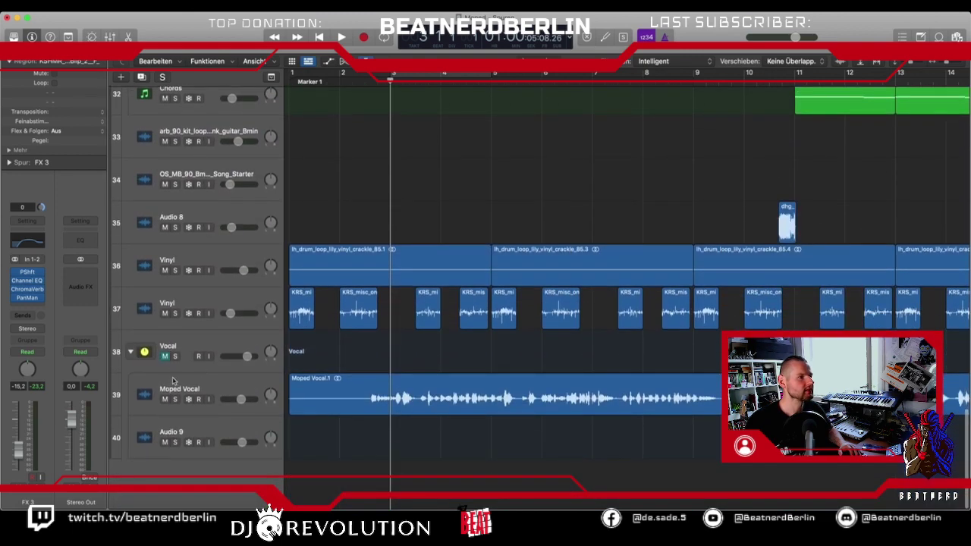
pyautogui.press('space')
pyautogui.scroll(13, 417, 197)
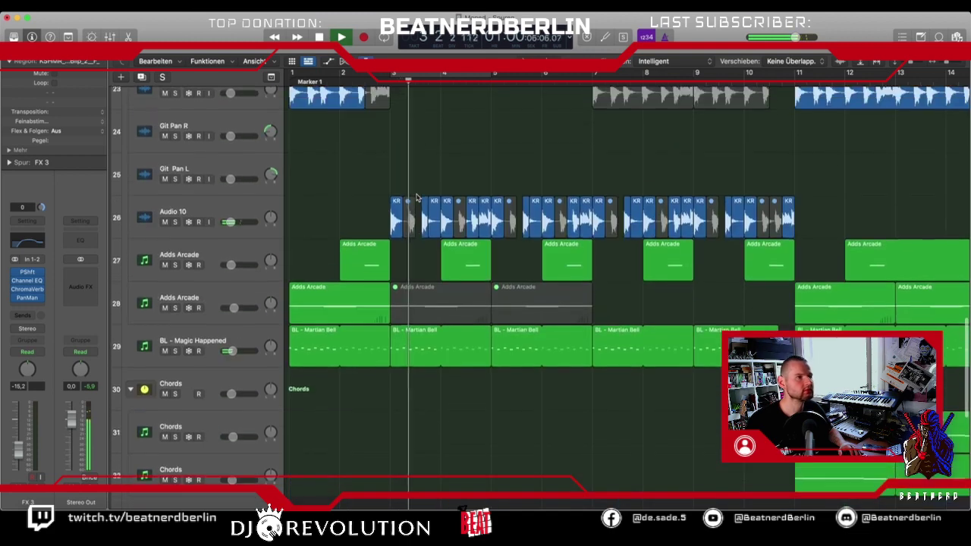
pyautogui.scroll(10, 415, 198)
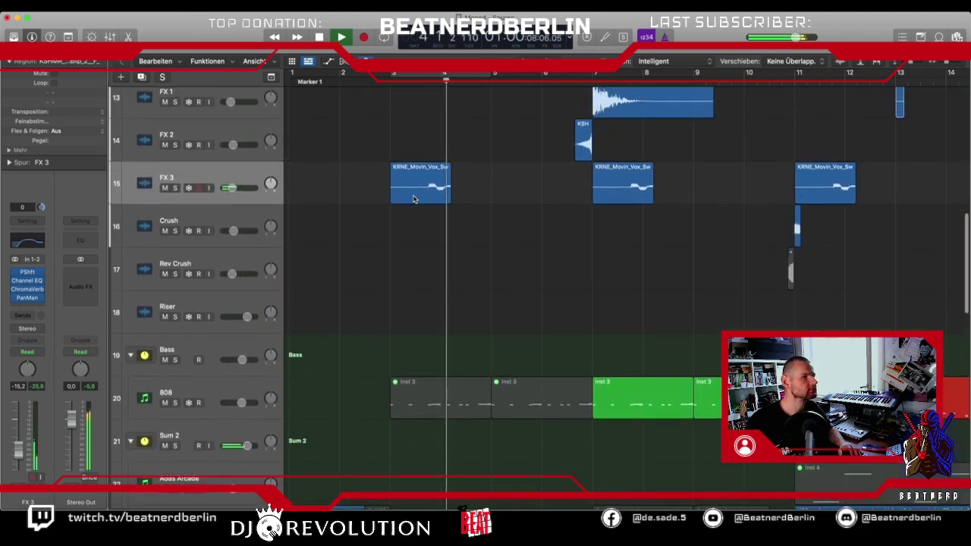
pyautogui.scroll(1, 413, 199)
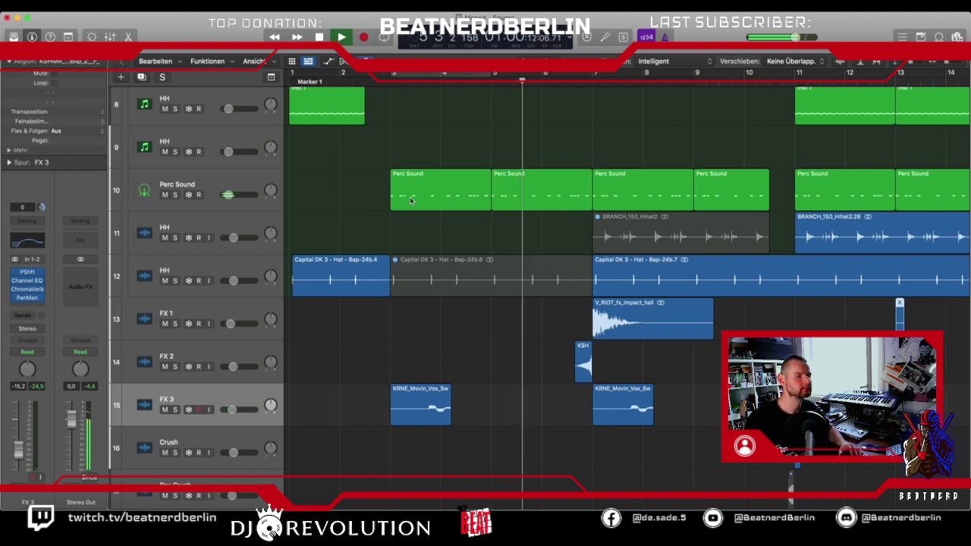
pyautogui.scroll(1, 410, 200)
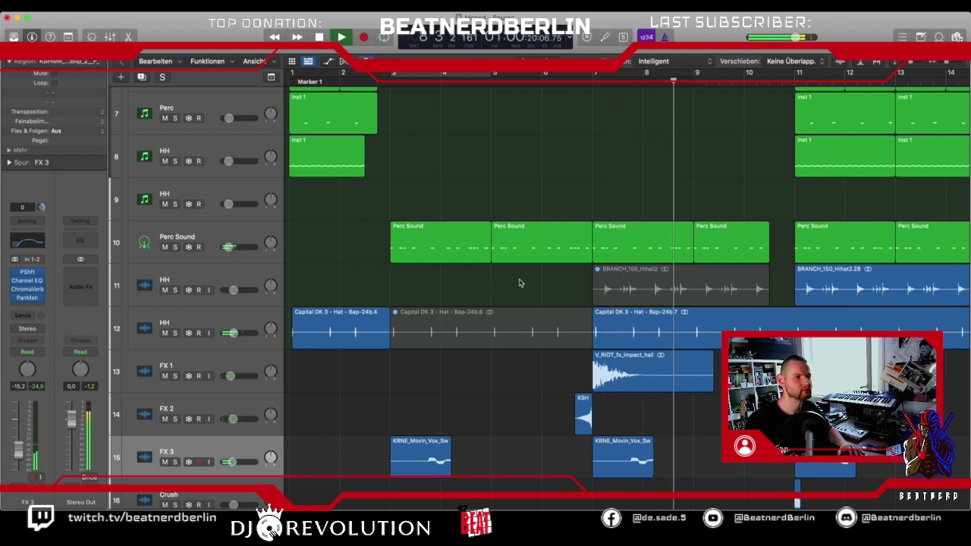
pyautogui.hscroll(5, 520, 283)
pyautogui.scroll(-5, 500, 283)
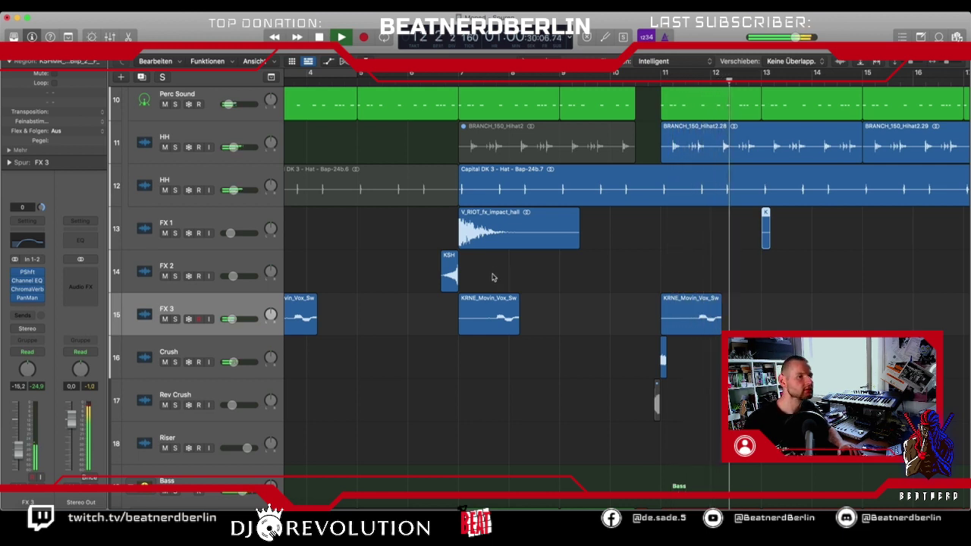
pyautogui.hscroll(10, 491, 278)
pyautogui.press('space')
# Copy the KRNE_Movin_Vox sweep on FX 3 every four bars from bar 15 through bar 79.
pyautogui.press('super+Left')
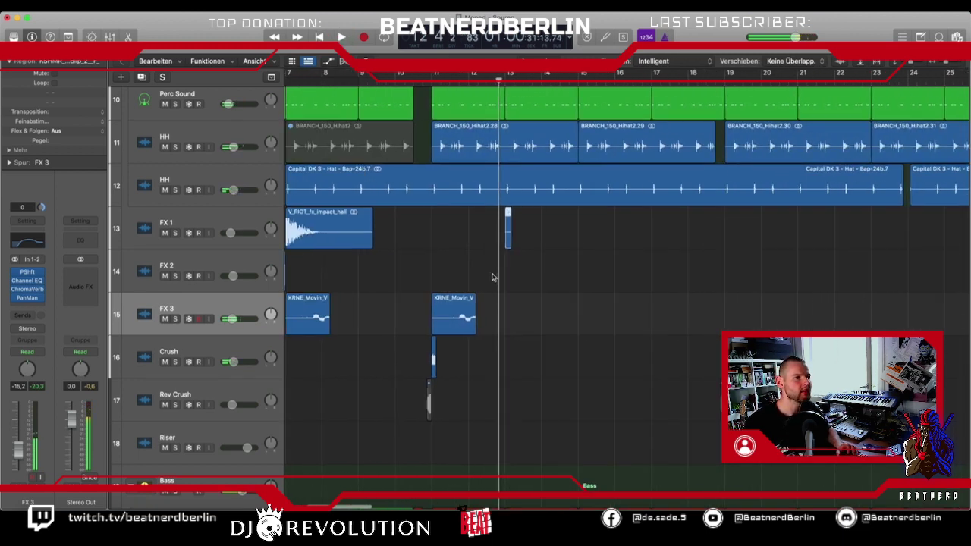
pyautogui.hscroll(-5, 491, 278)
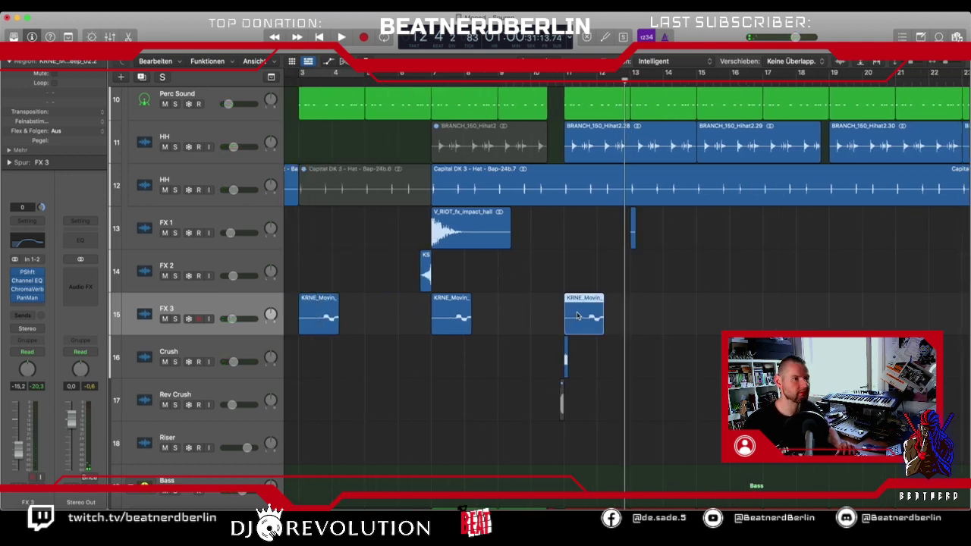
pyautogui.moveTo(576, 317); pyautogui.dragTo(702, 325)
pyautogui.press('super+Left')
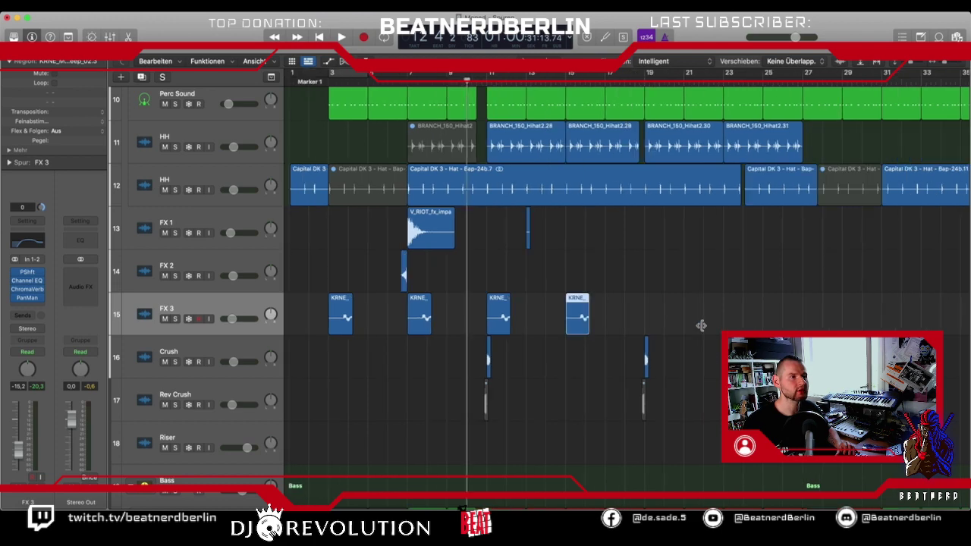
pyautogui.press('super+Left')
pyautogui.moveTo(478, 302); pyautogui.dragTo(807, 325)
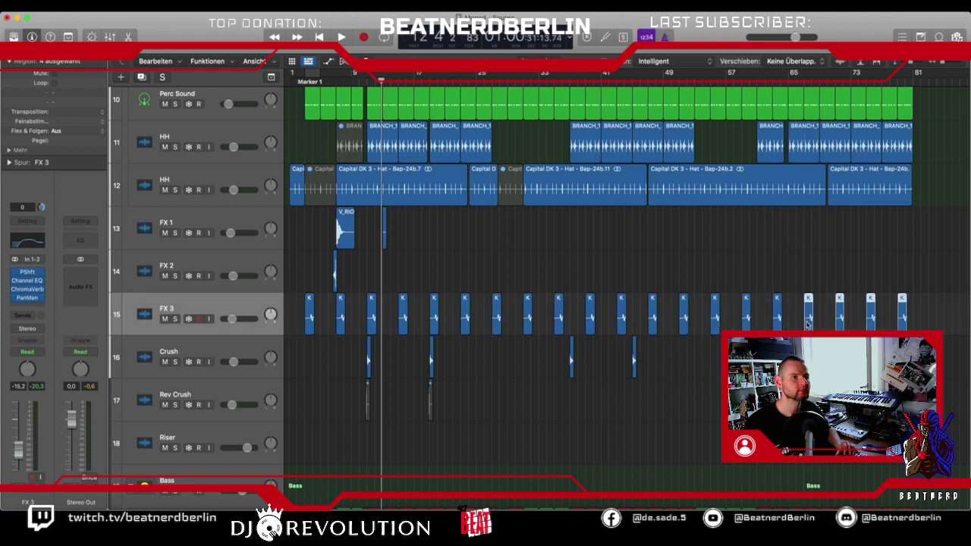
# Play the arrangement from bar 3 to check the FX 3 sweep in context, and stop playback.
pyautogui.scroll(6, 432, 273)
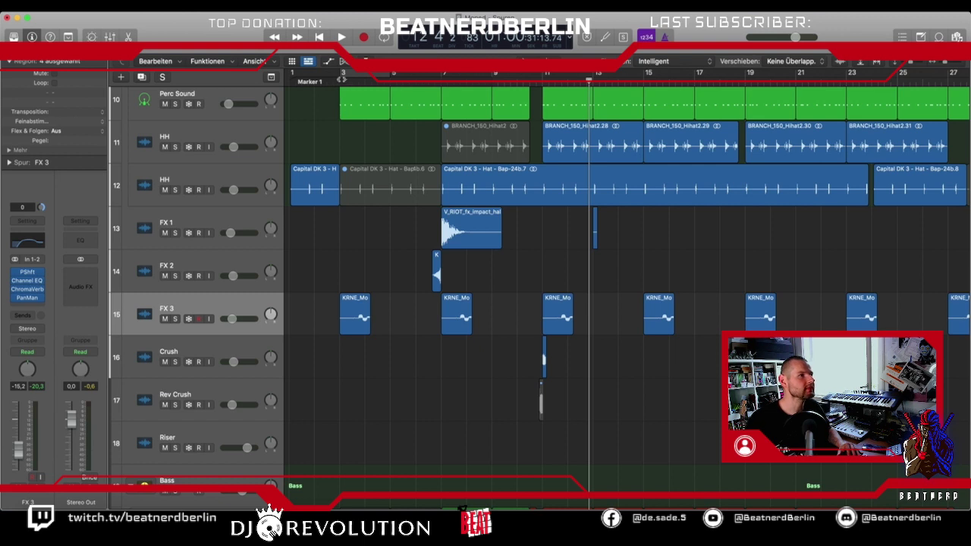
pyautogui.click(341, 76)
pyautogui.press('space')
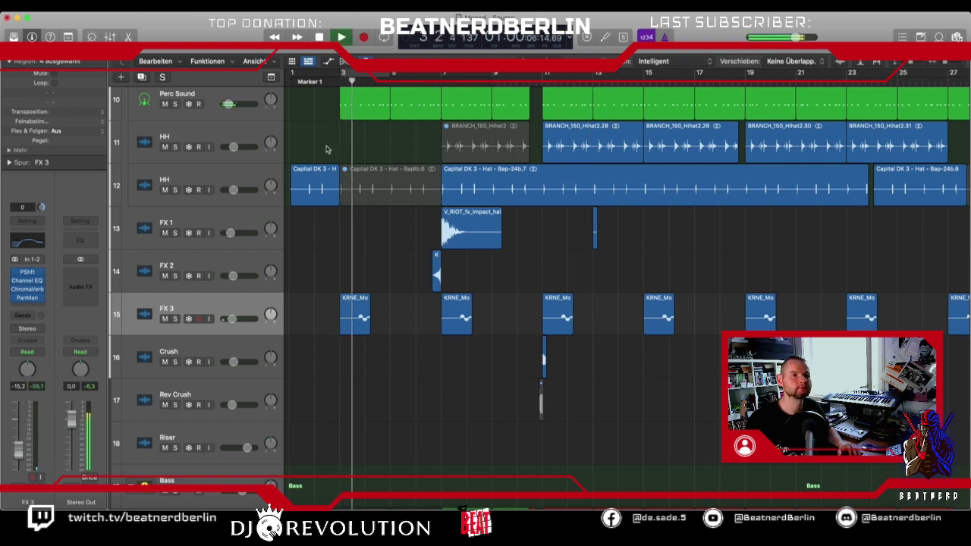
pyautogui.scroll(-3, 328, 148)
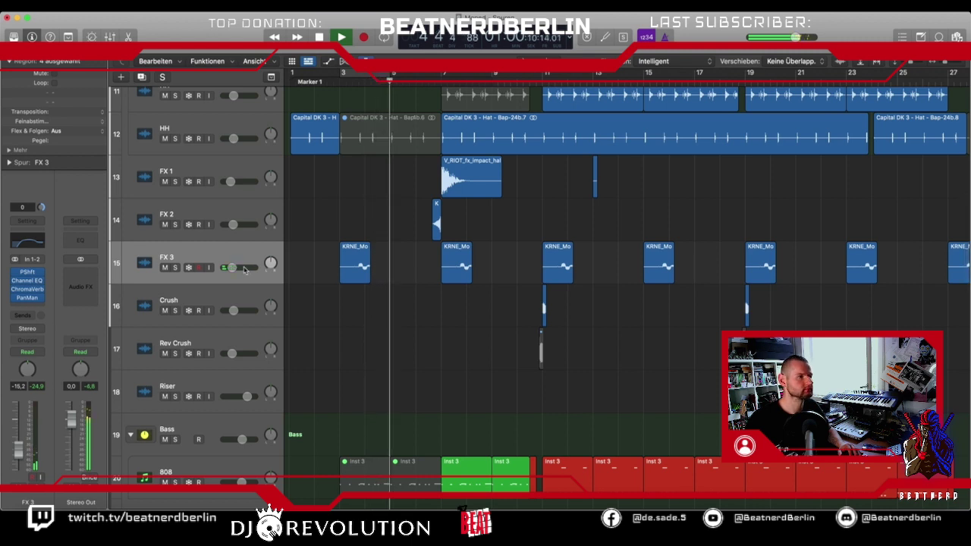
pyautogui.scroll(3, 319, 234)
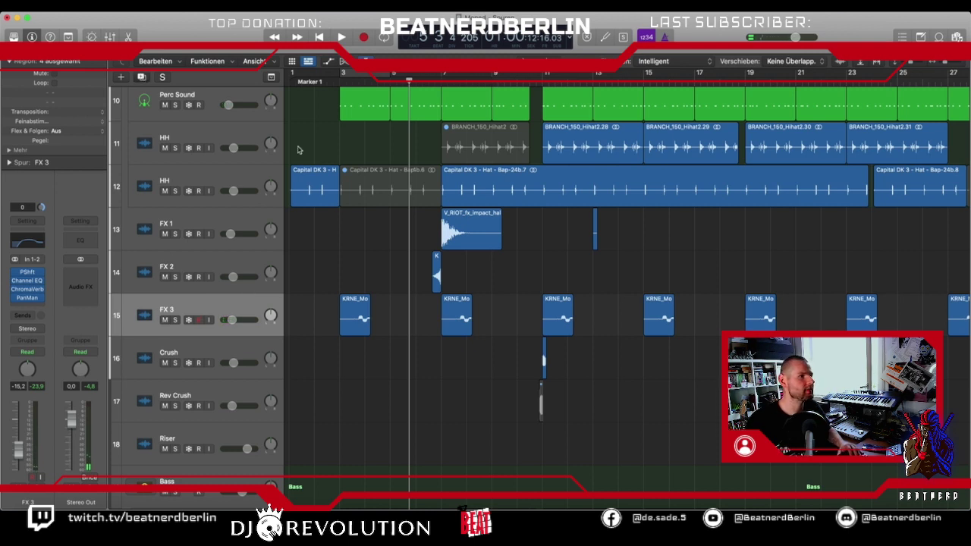
# Duplicate the FX 3 track and move the KSHMR Hype Blip region from FX 1 bar 13 to bar 3 on the duplicate.
pyautogui.press('super+d')
pyautogui.click(595, 231)
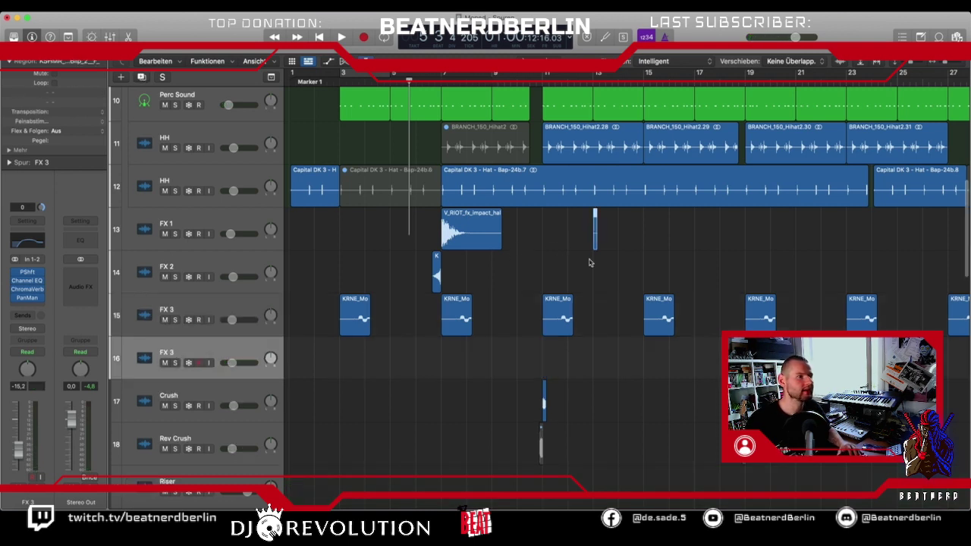
pyautogui.press('e')
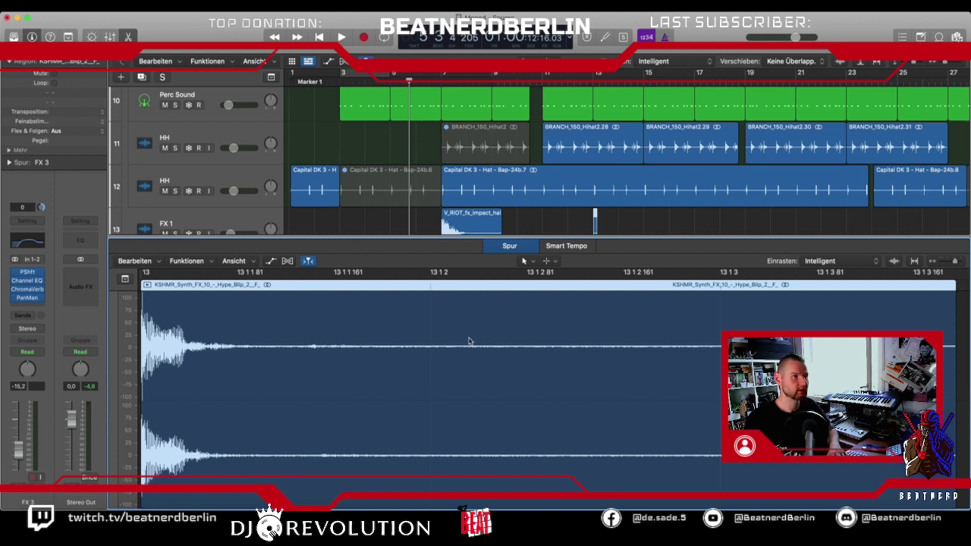
pyautogui.press('p')
pyautogui.press('e')
pyautogui.moveTo(594, 231); pyautogui.dragTo(342, 369)
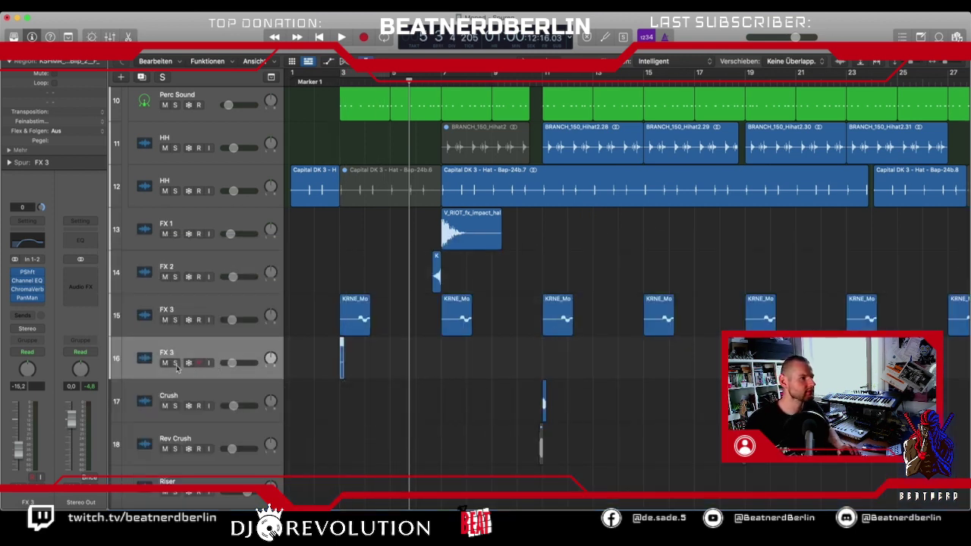
# Solo the duplicate FX 3 track and listen to the blip from bar 3.
pyautogui.click(175, 362)
pyautogui.click(339, 77)
pyautogui.press('space')
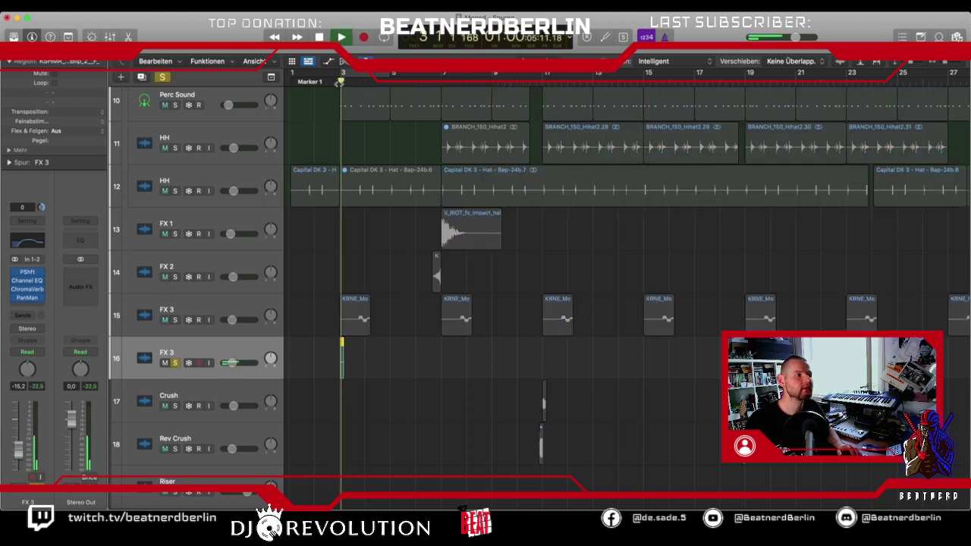
pyautogui.press('space')
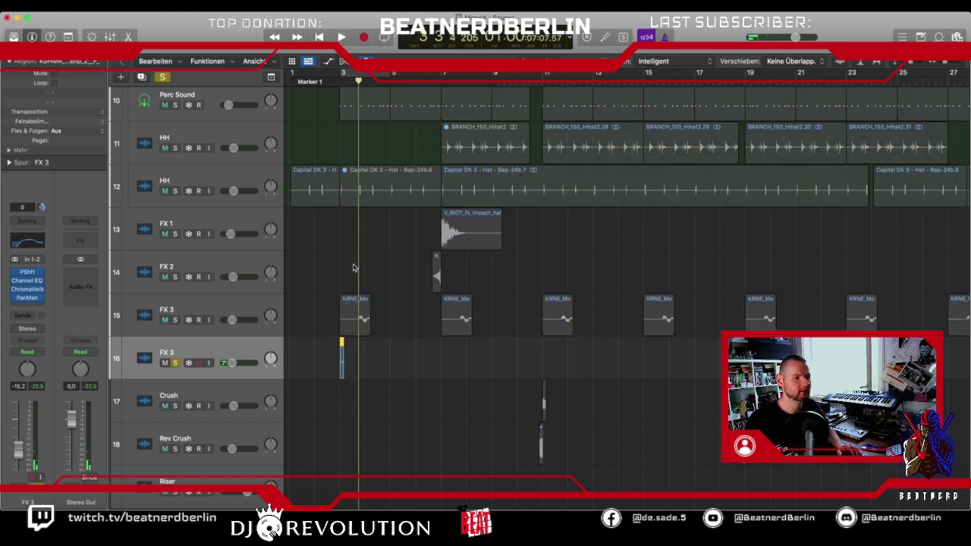
# Copy the blip region on the duplicate FX 3 track shortly after the first one in bar 3.
pyautogui.press('super+Right')
pyautogui.press('super+Right')
pyautogui.press('super+Right')
pyautogui.press('super+Right')
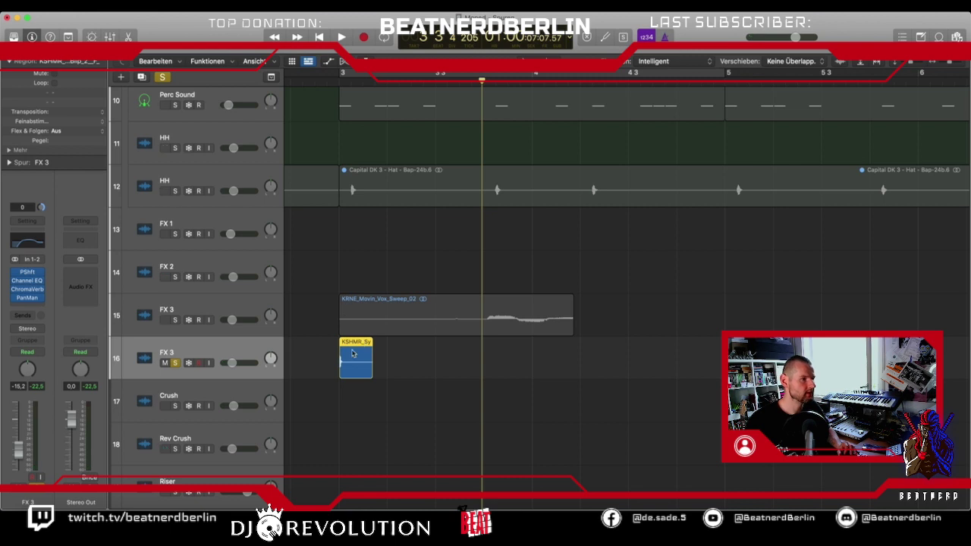
pyautogui.moveTo(352, 355); pyautogui.dragTo(404, 324)
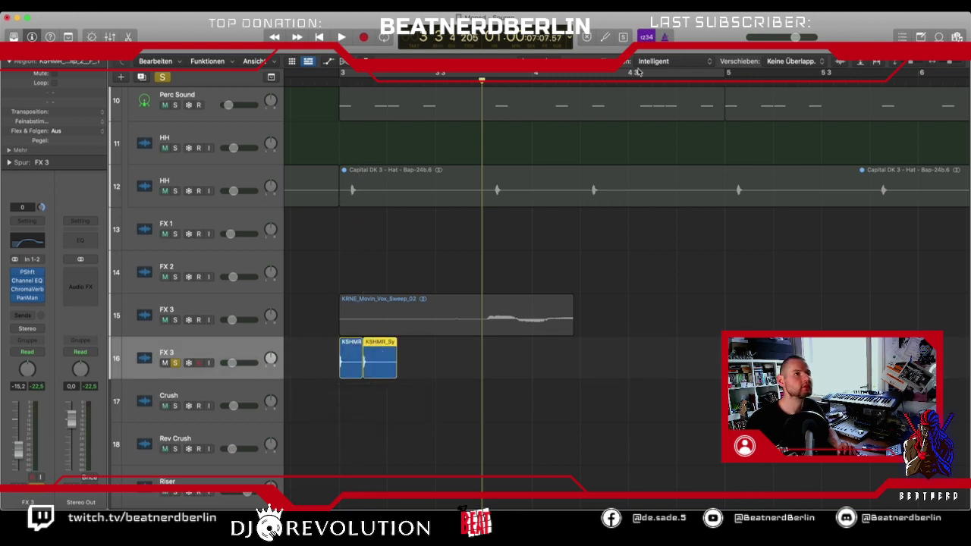
# Add a third blip in the second half of bar 3 and check the rhythm with the metronome, cycling bars 3 to 5.
pyautogui.press('space')
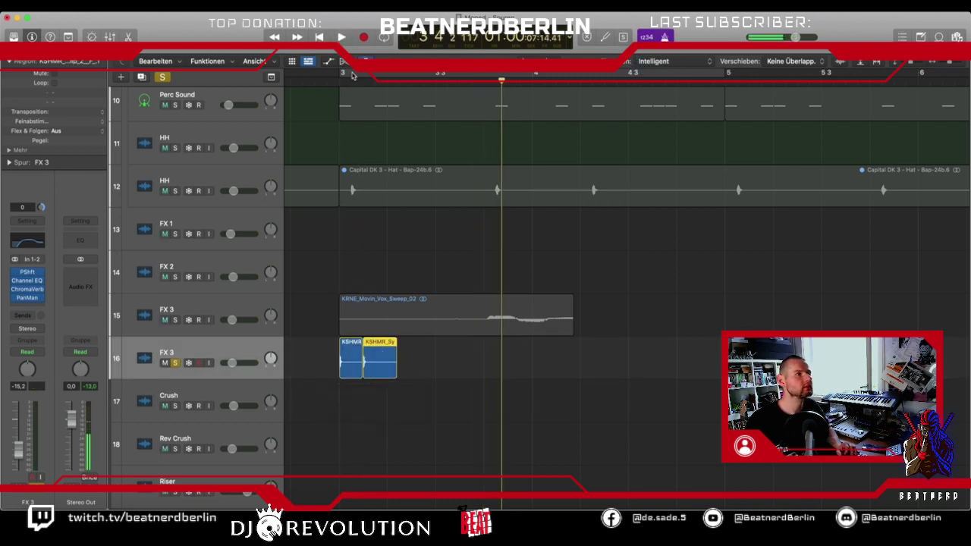
pyautogui.click(352, 74)
pyautogui.moveTo(382, 352); pyautogui.dragTo(475, 362)
pyautogui.press('space')
pyautogui.press('space')
pyautogui.press('space')
pyautogui.press('space')
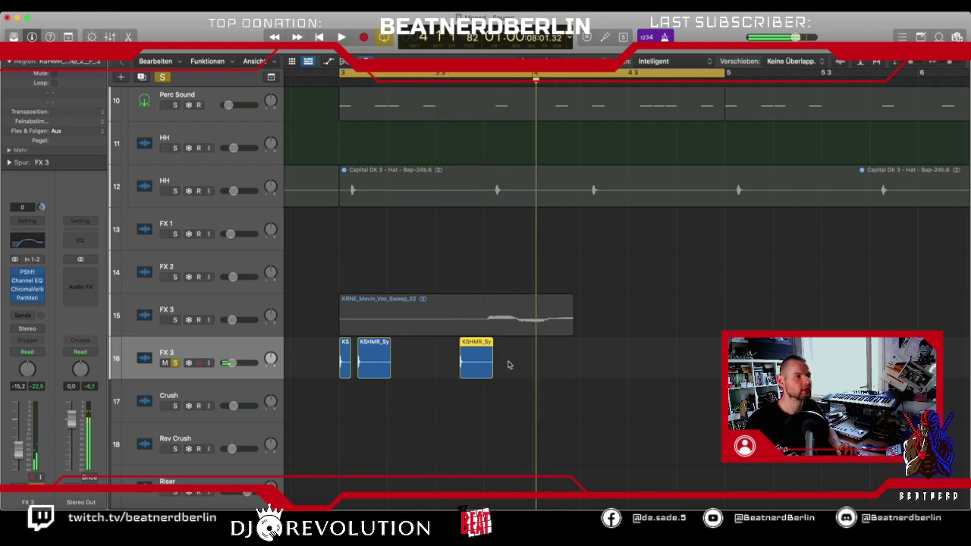
# Copy the three-blip pattern on the duplicate FX 3 track to bar 4 and turn off the cycle range.
pyautogui.moveTo(509, 365); pyautogui.dragTo(539, 370)
pyautogui.press('e')
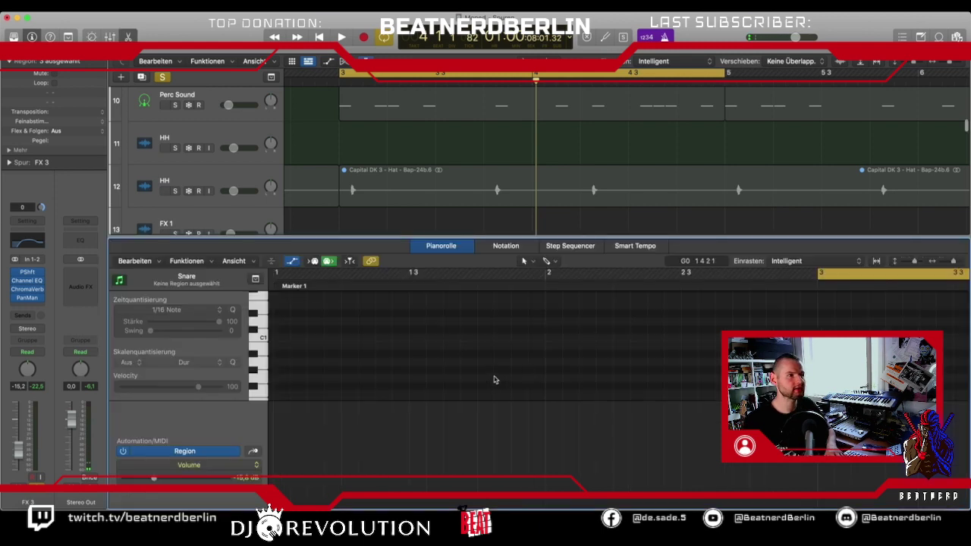
pyautogui.press('e')
pyautogui.click(599, 78)
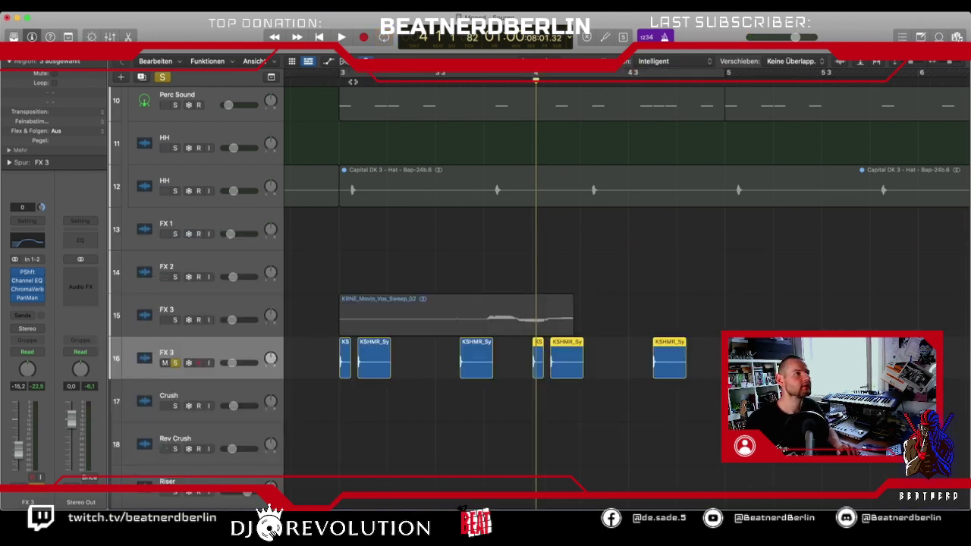
# Clear the solo and listen to the blip pattern with the full beat from bar 3.
pyautogui.click(169, 78)
pyautogui.press('z')
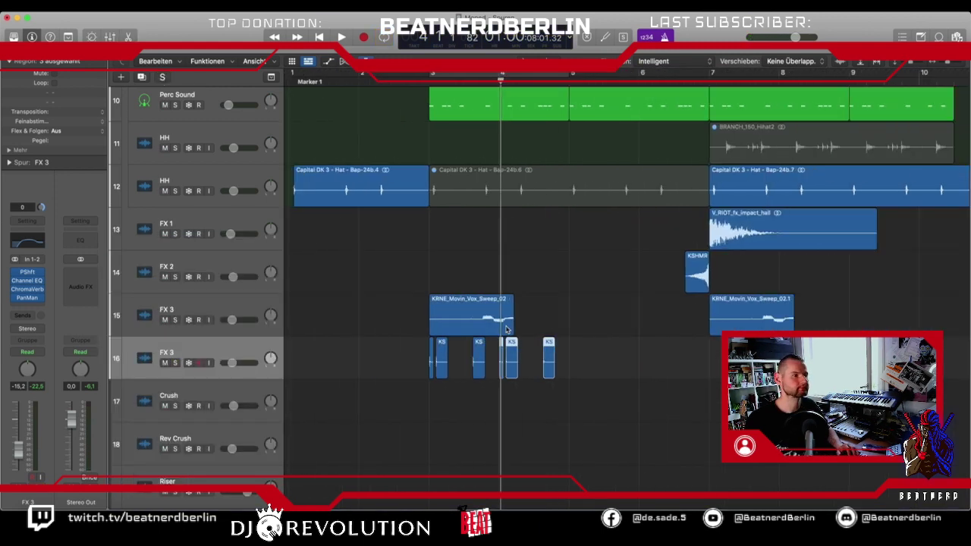
pyautogui.click(353, 76)
pyautogui.press('space')
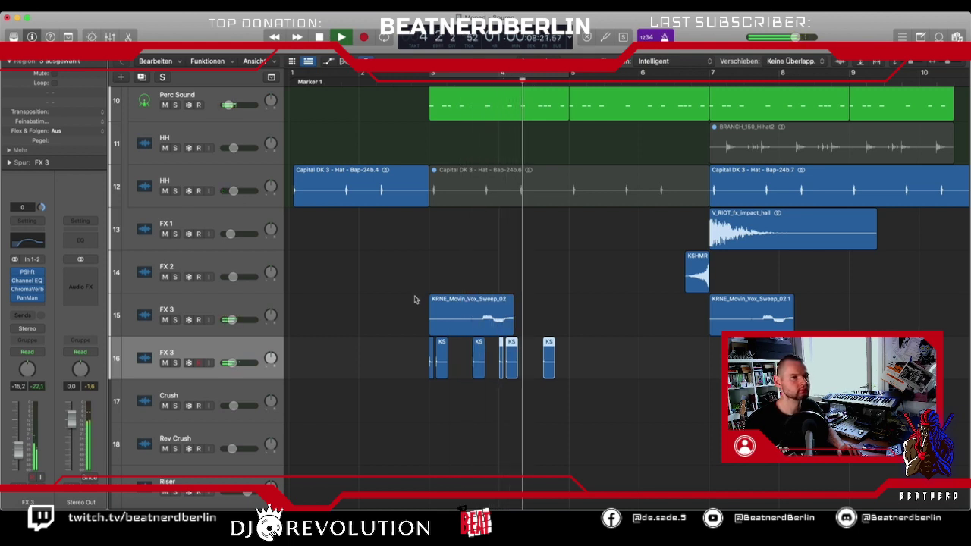
pyautogui.press('space')
# Move the second blip in bar 3 slightly later and play the passage again.
pyautogui.click(446, 353)
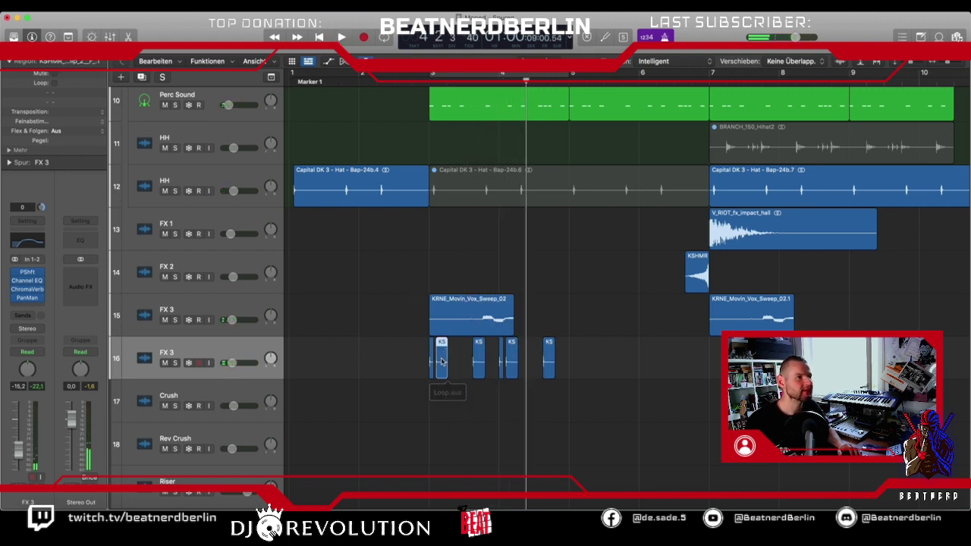
pyautogui.moveTo(443, 358); pyautogui.dragTo(448, 362)
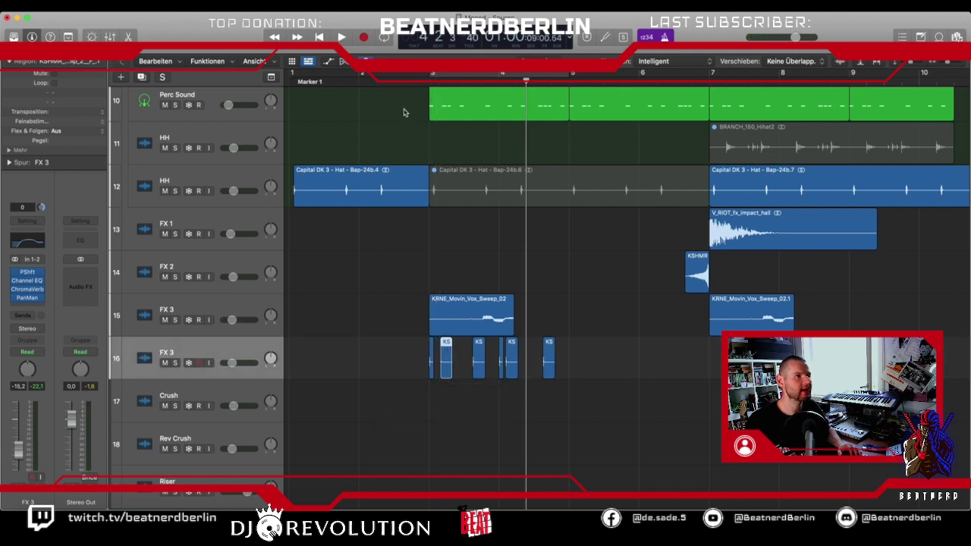
pyautogui.doubleClick(410, 85)
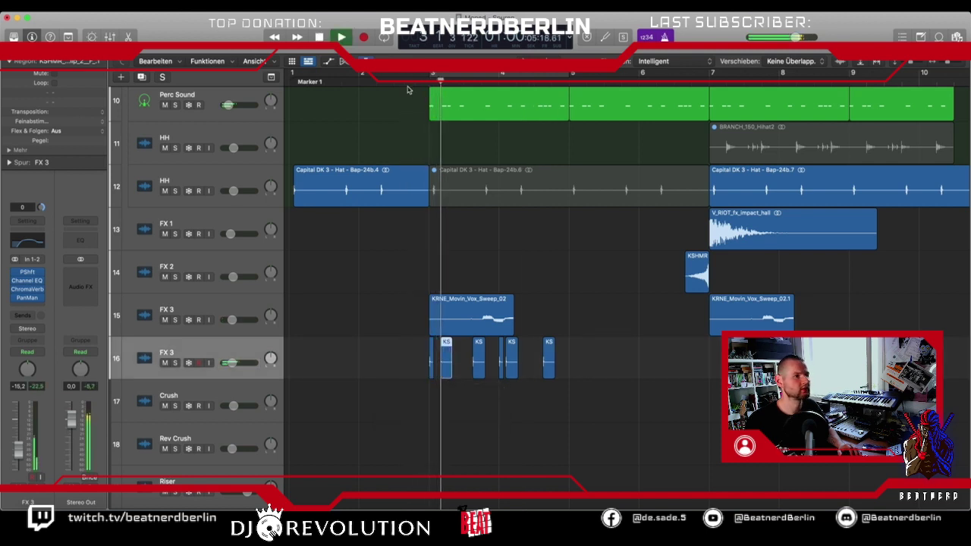
pyautogui.press('space')
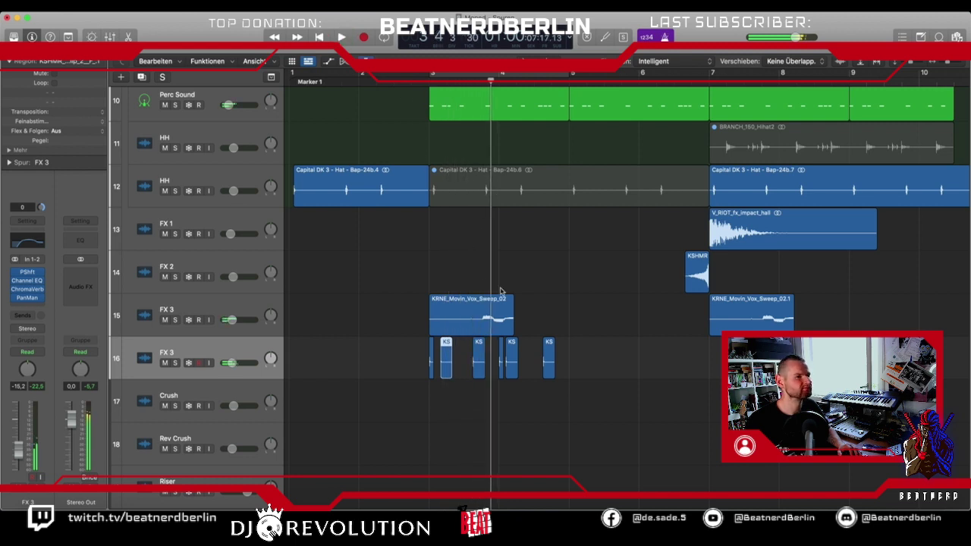
# Delete all blip regions from the duplicate FX 3 track and remove that track.
pyautogui.moveTo(587, 337); pyautogui.dragTo(372, 377)
pyautogui.press('Delete')
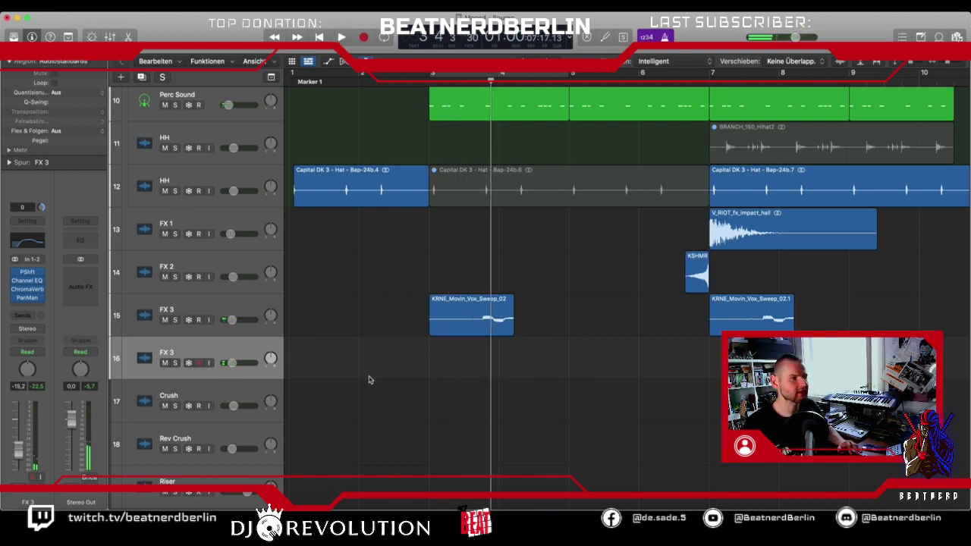
pyautogui.click(193, 313)
pyautogui.click(188, 345)
pyautogui.press('super+BackSpace')
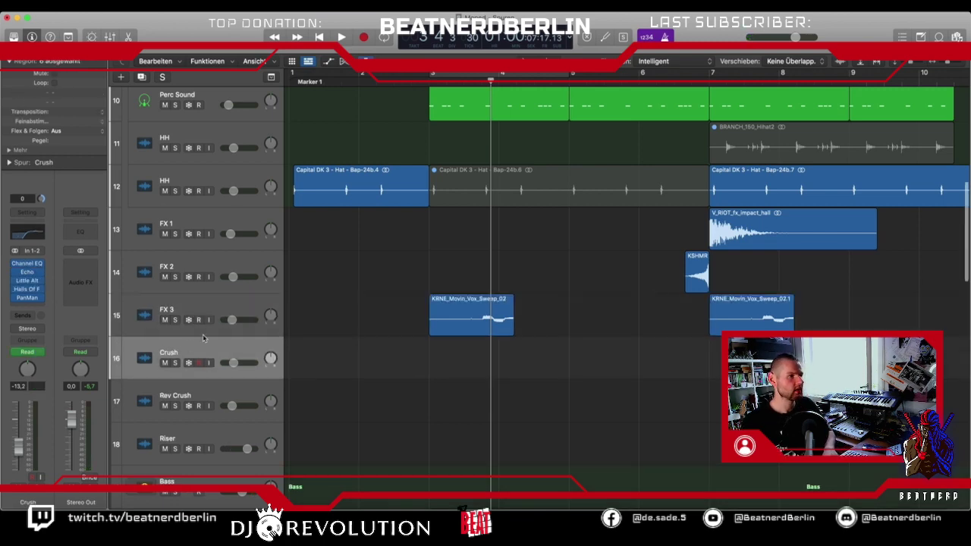
# Set a cycle range from bar 2 to bar 9 and listen to the melody and guitar tracks.
pyautogui.scroll(-20, 354, 134)
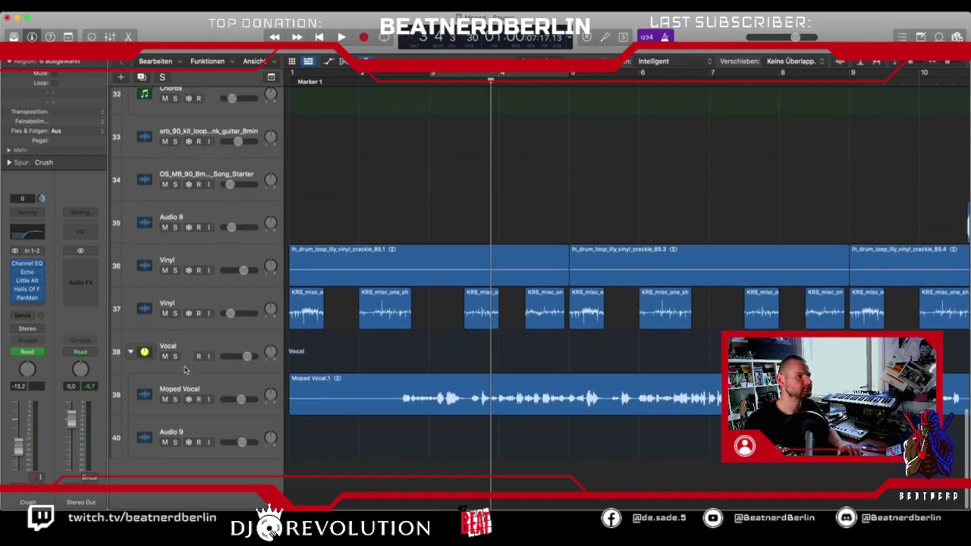
pyautogui.scroll(20, 492, 287)
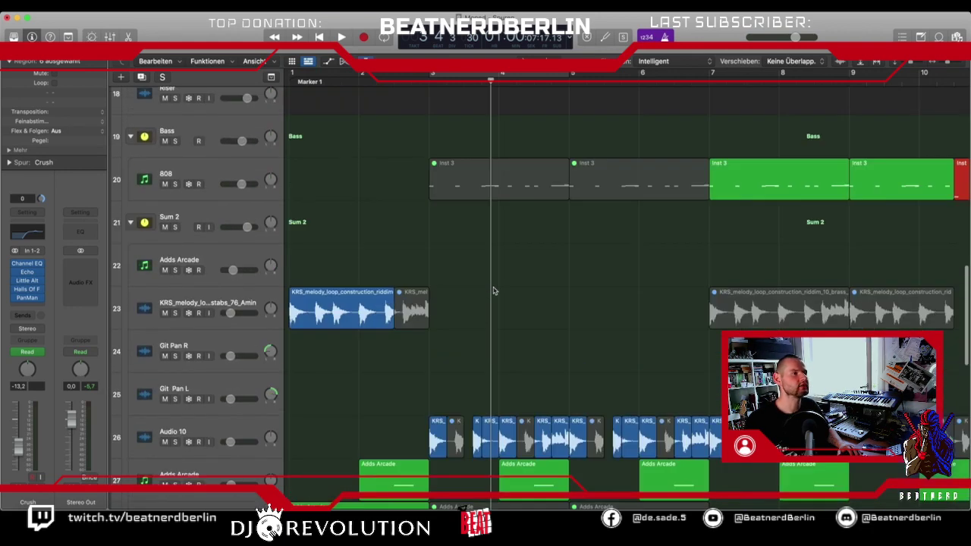
pyautogui.scroll(-15, 472, 277)
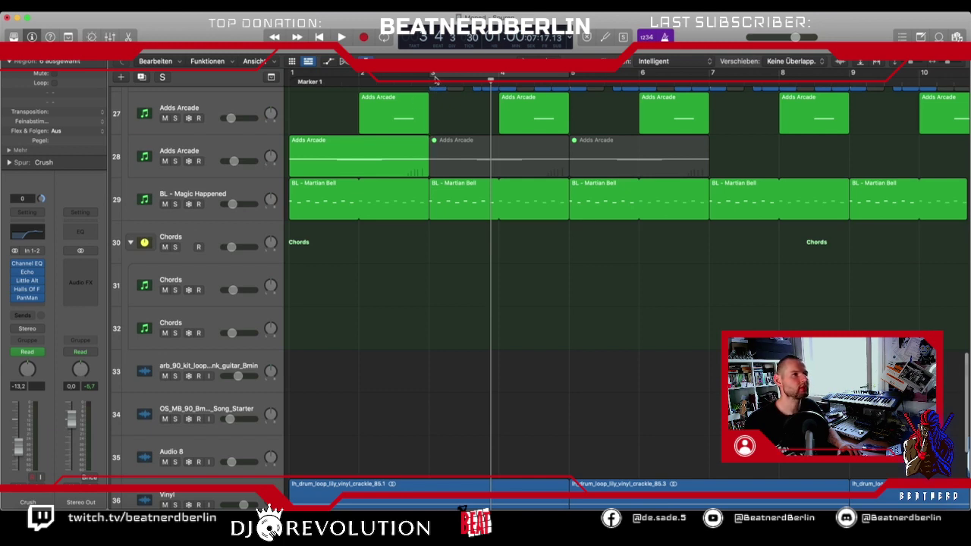
pyautogui.moveTo(434, 78); pyautogui.dragTo(849, 75)
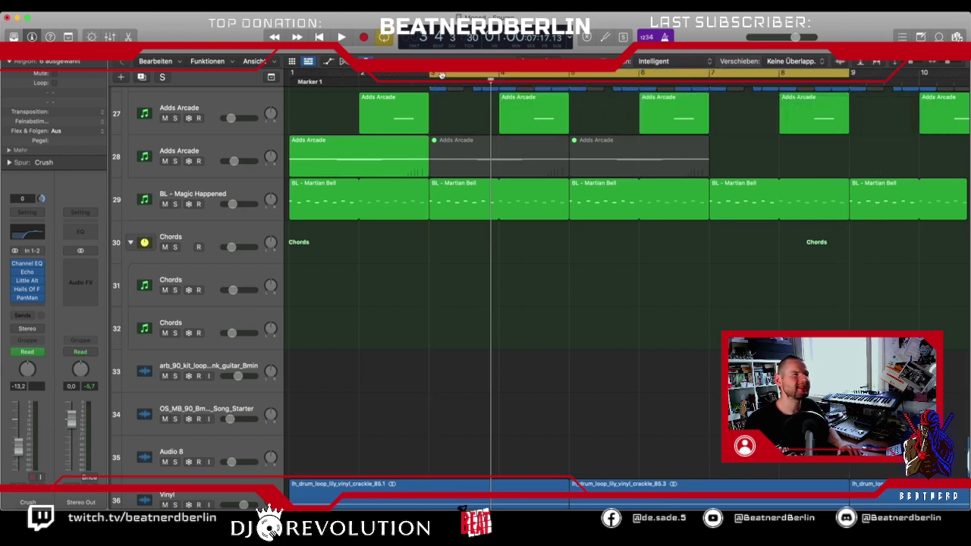
pyautogui.moveTo(428, 76); pyautogui.dragTo(361, 75)
pyautogui.scroll(5, 446, 196)
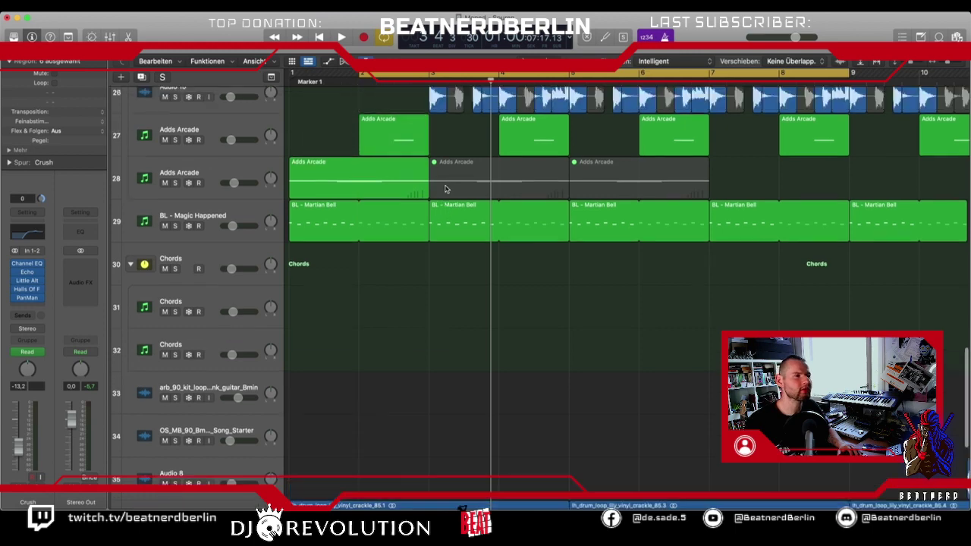
pyautogui.press('space')
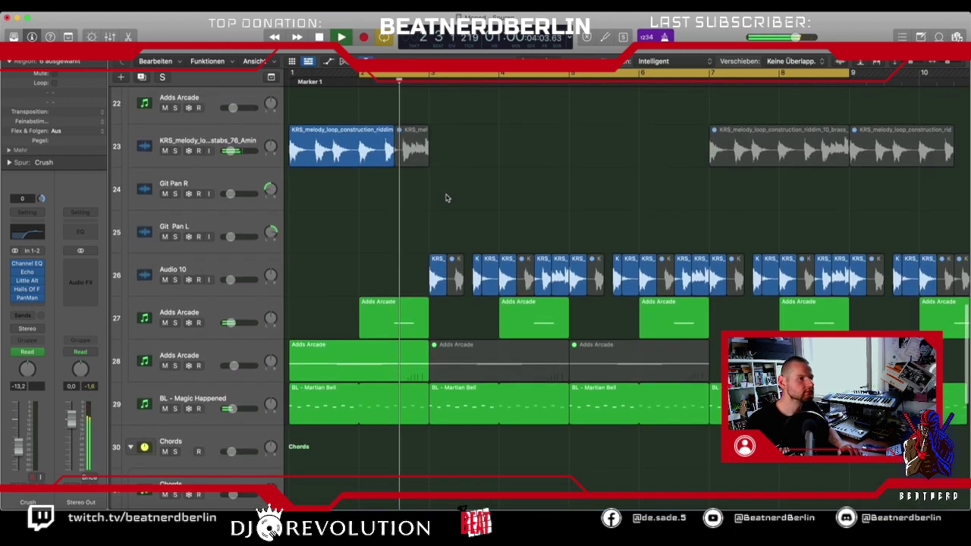
pyautogui.scroll(-4, 446, 196)
pyautogui.scroll(3, 446, 196)
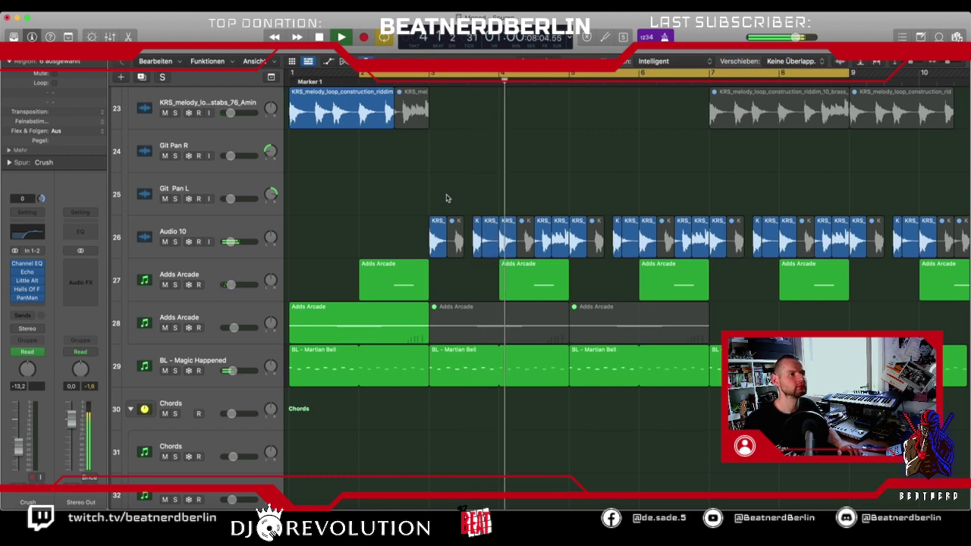
pyautogui.press('space')
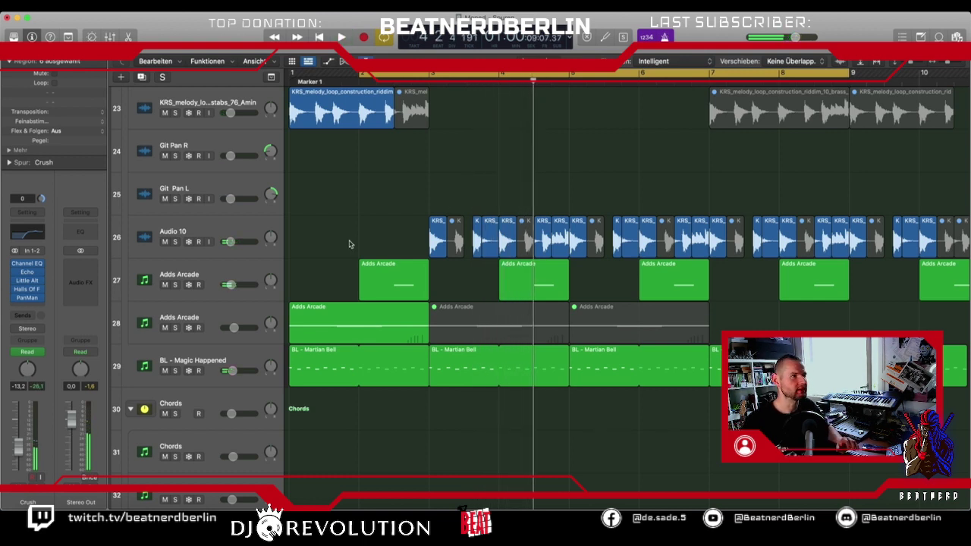
# Rename the Audio 10 track as Git and create a duplicate track with the same settings.
pyautogui.doubleClick(172, 232)
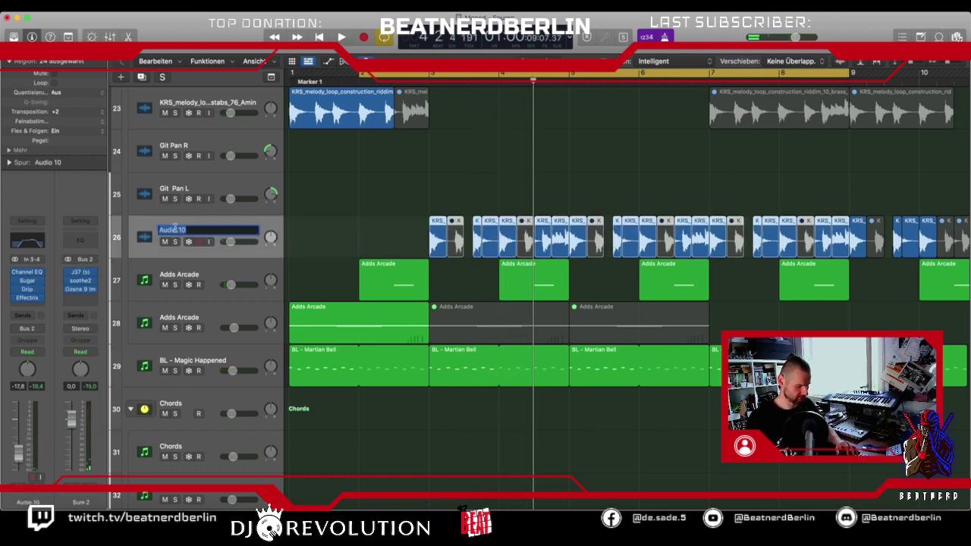
pyautogui.write('Git')
pyautogui.press('Return')
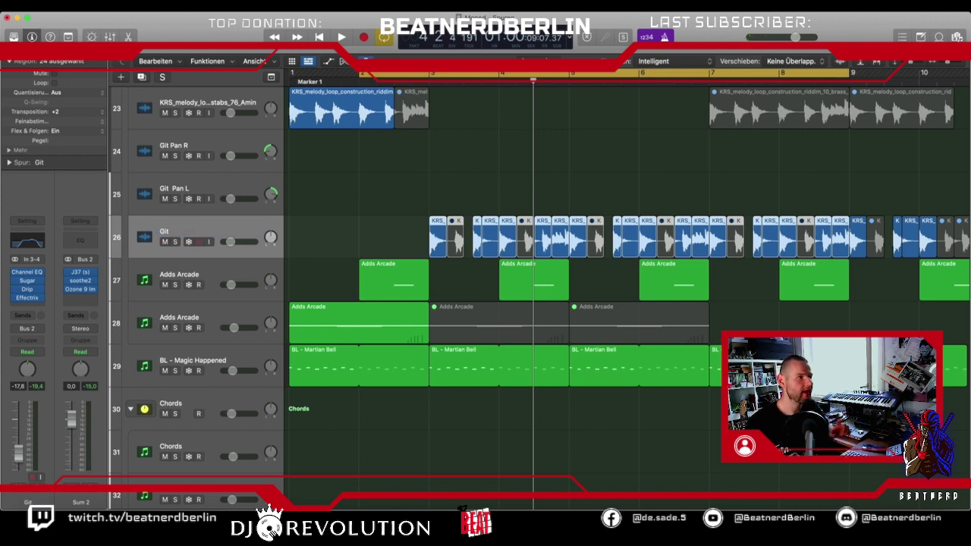
pyautogui.press('super+d')
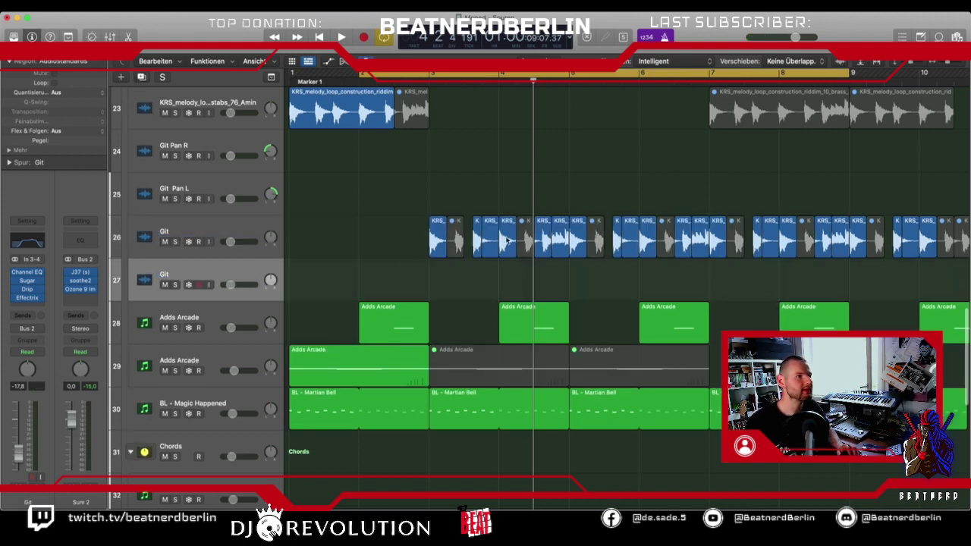
# Move the five muted guitar slices between bars 3 and 8 straight down onto the duplicate Git track.
pyautogui.click(456, 243)
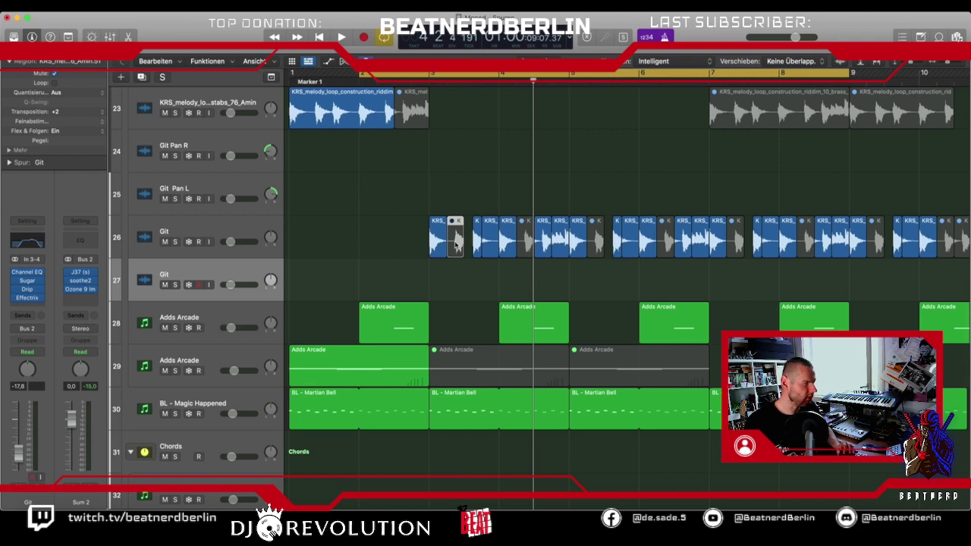
pyautogui.moveTo(455, 243); pyautogui.dragTo(456, 286)
pyautogui.moveTo(525, 242); pyautogui.dragTo(526, 285)
pyautogui.moveTo(596, 242); pyautogui.dragTo(596, 285)
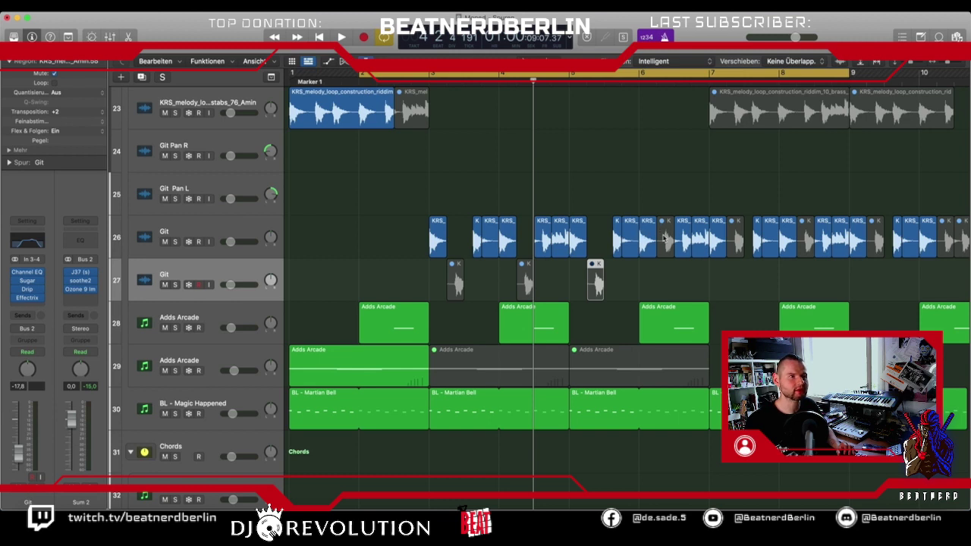
pyautogui.moveTo(664, 239); pyautogui.dragTo(665, 283)
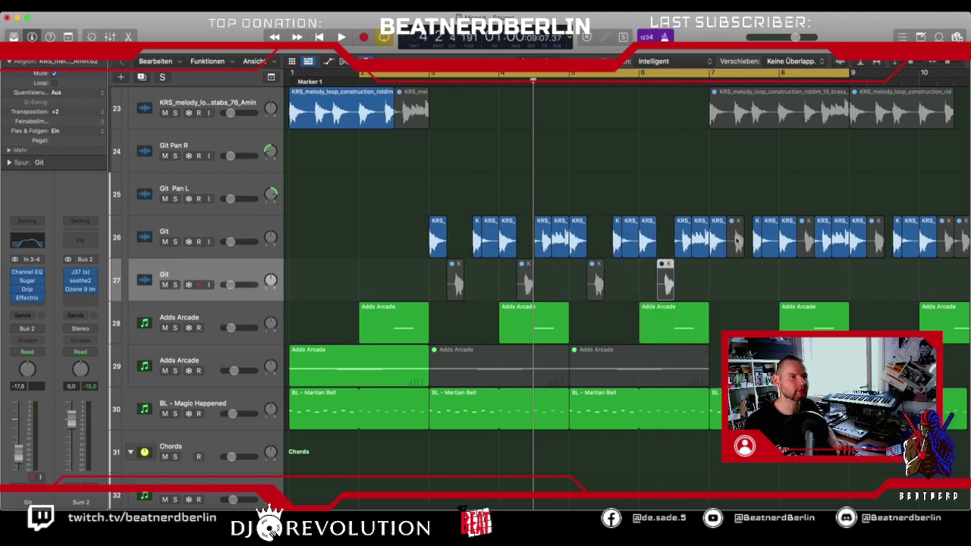
pyautogui.moveTo(736, 240); pyautogui.dragTo(448, 280)
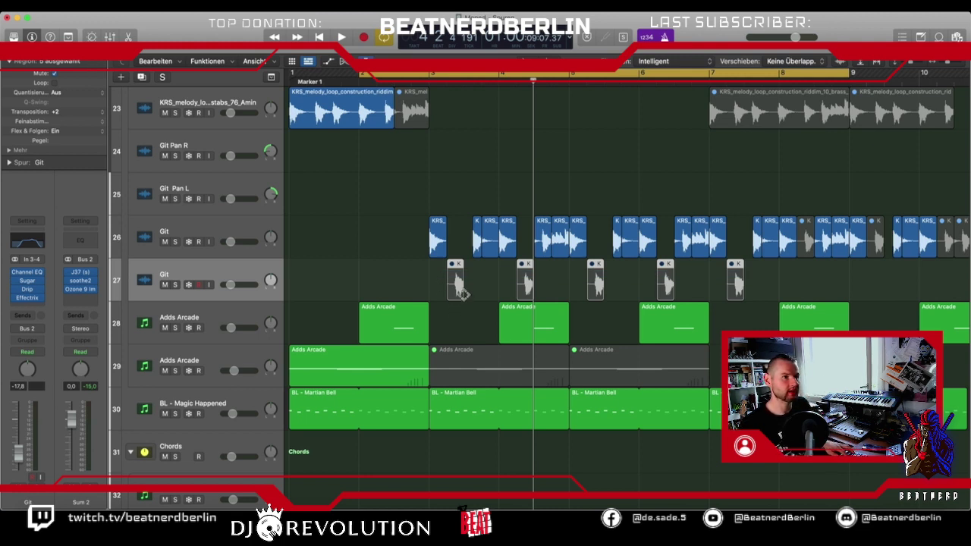
# Unmute all five guitar slices on the duplicate Git track.
pyautogui.click(436, 283)
pyautogui.click(459, 282)
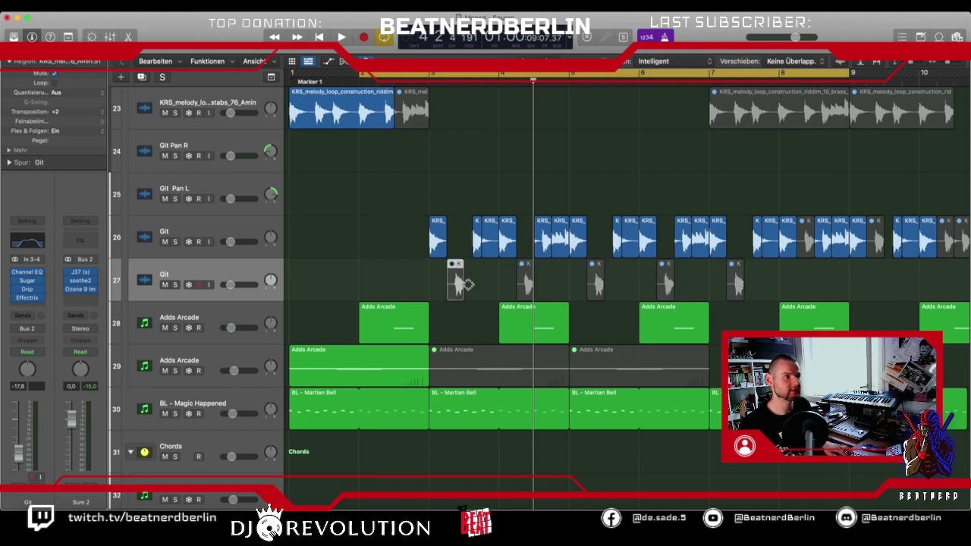
pyautogui.click(442, 285)
pyautogui.click(457, 287)
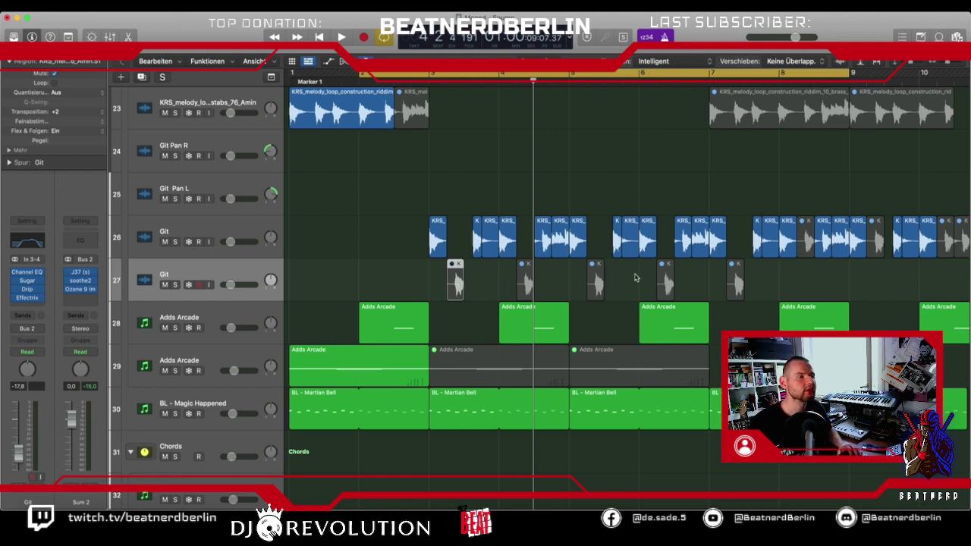
pyautogui.click(636, 278)
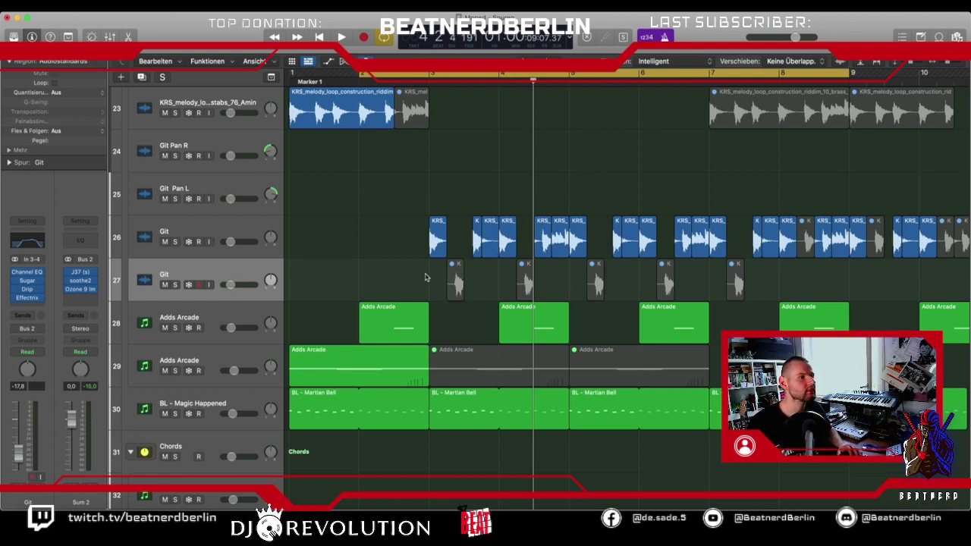
pyautogui.moveTo(425, 278); pyautogui.dragTo(735, 282)
pyautogui.hotkey('ctrl', 'm')
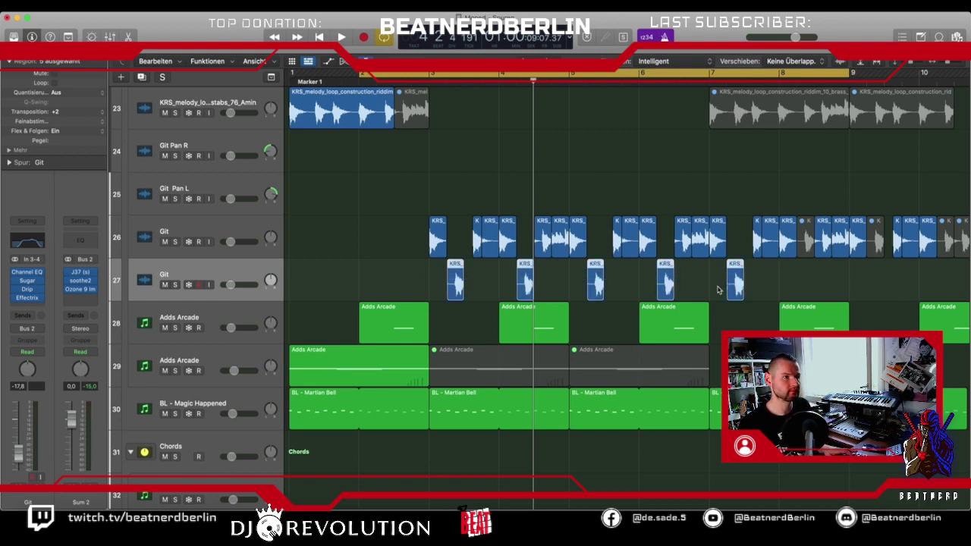
# Shift the cycle range to bars 3 through 10 and listen to the unmuted guitar slices with the beat.
pyautogui.press('space')
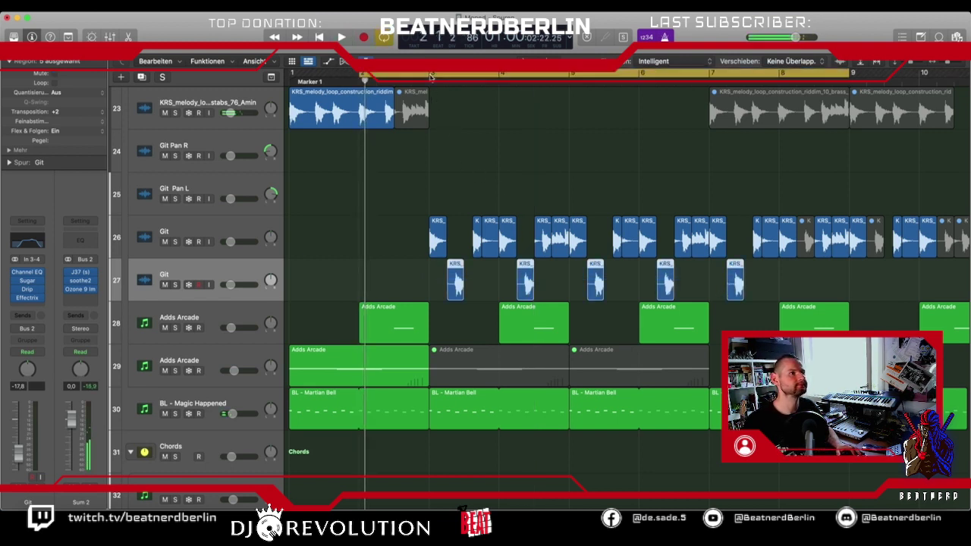
pyautogui.moveTo(849, 109); pyautogui.dragTo(919, 108)
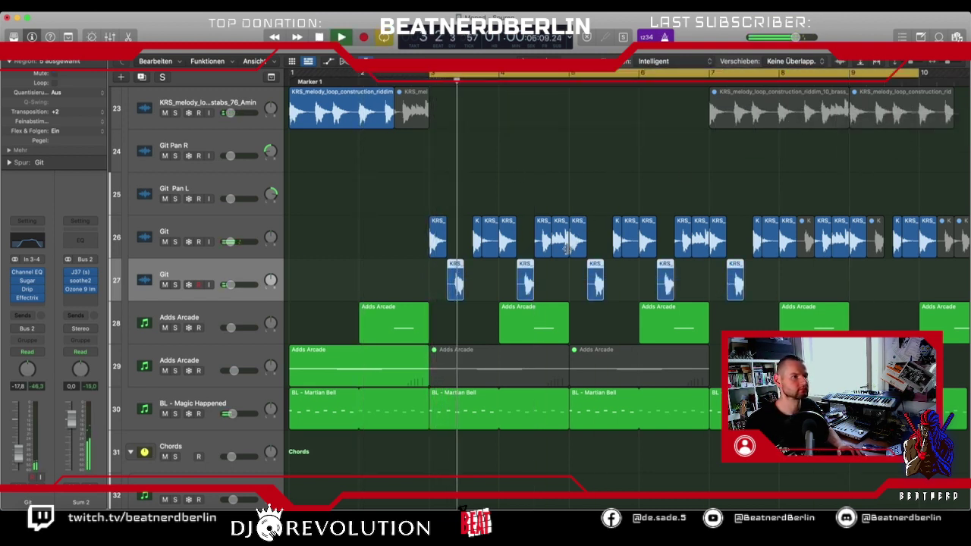
pyautogui.press('space')
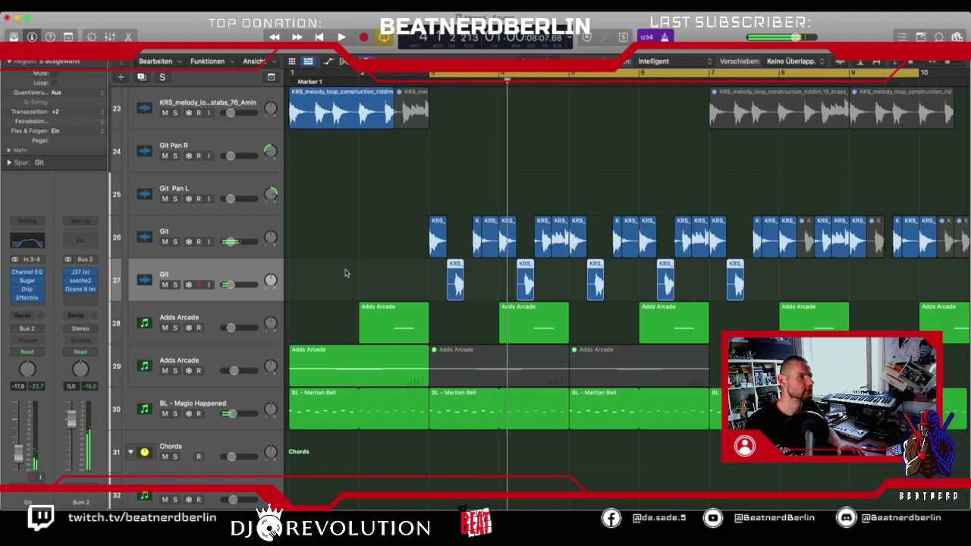
# In the duplicate Git track's Effectrix, remove the Stutter pattern and fill the Reverse row across all 32 steps.
pyautogui.click(28, 298)
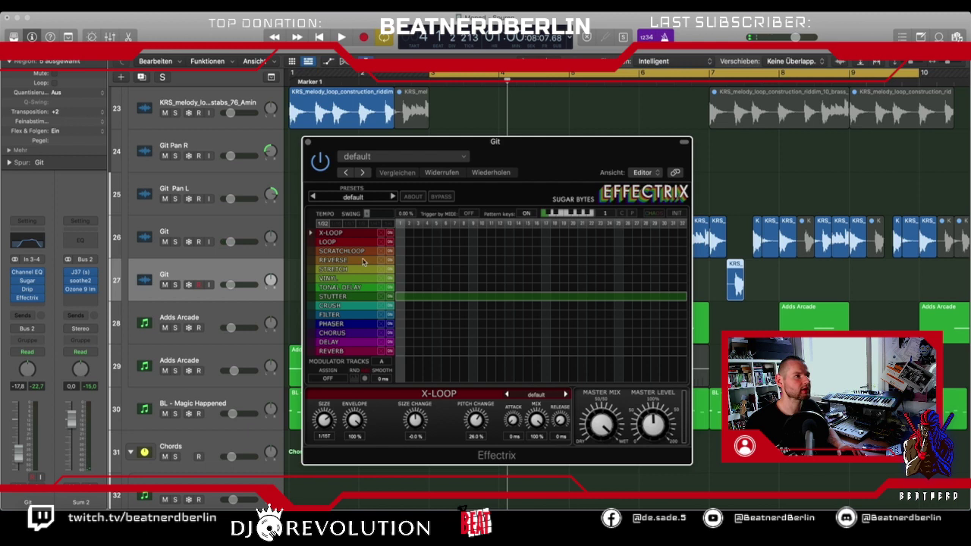
pyautogui.click(307, 142)
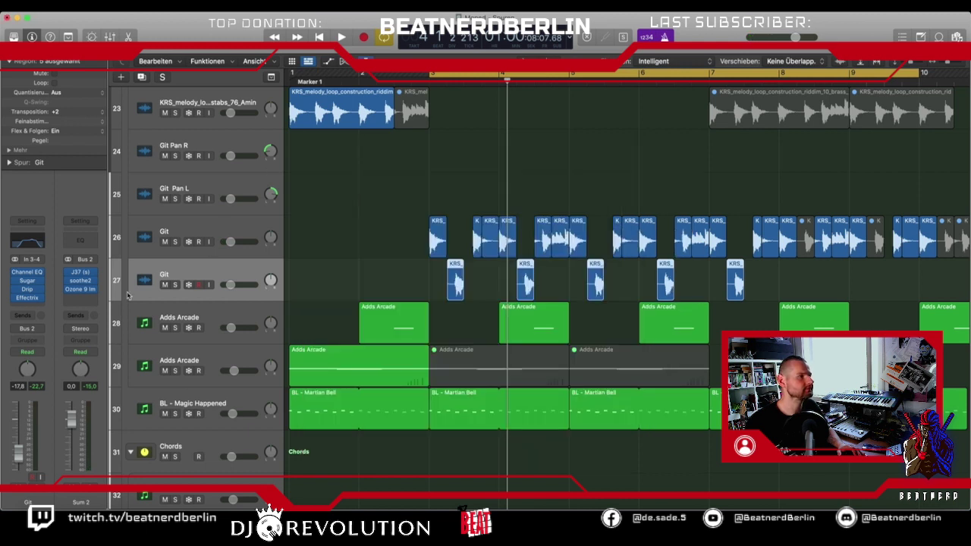
pyautogui.click(42, 298)
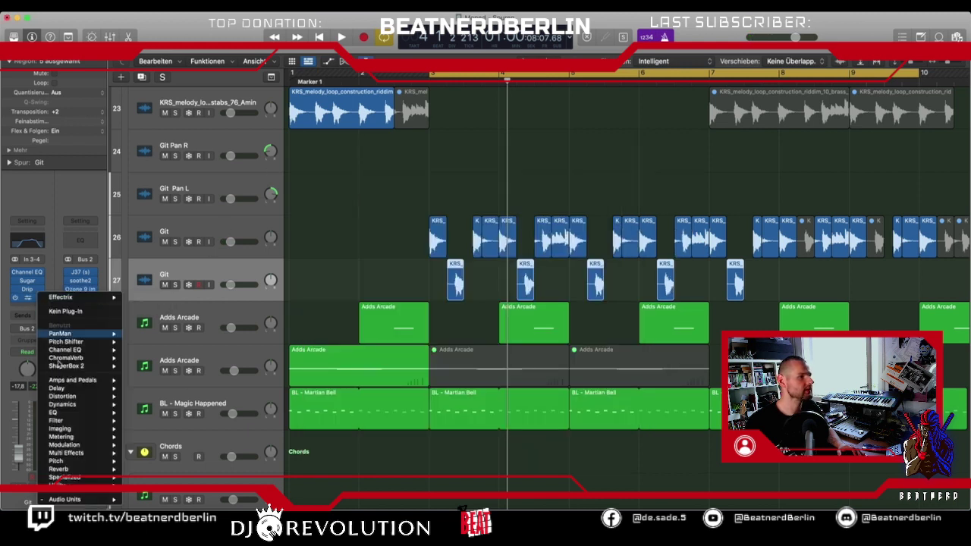
pyautogui.click(52, 223)
pyautogui.click(27, 299)
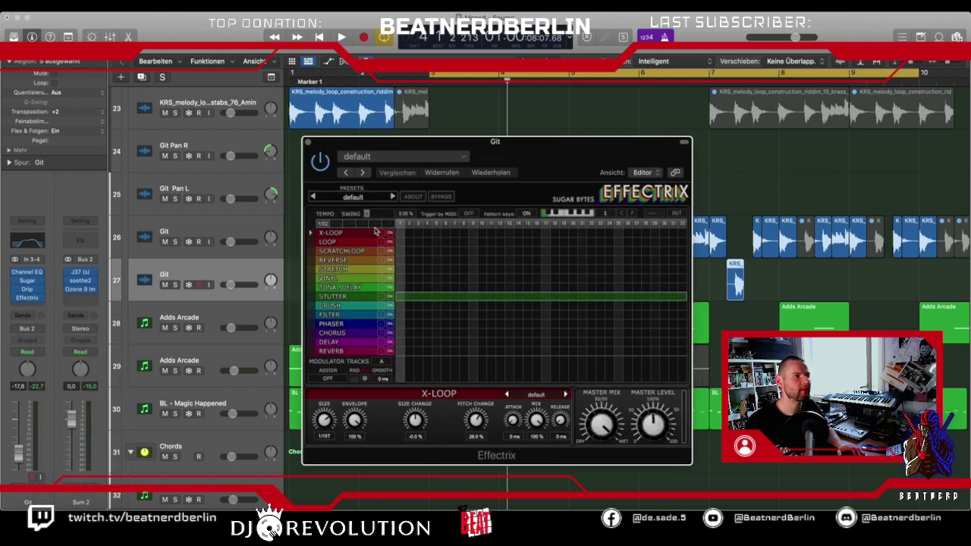
pyautogui.click(397, 298)
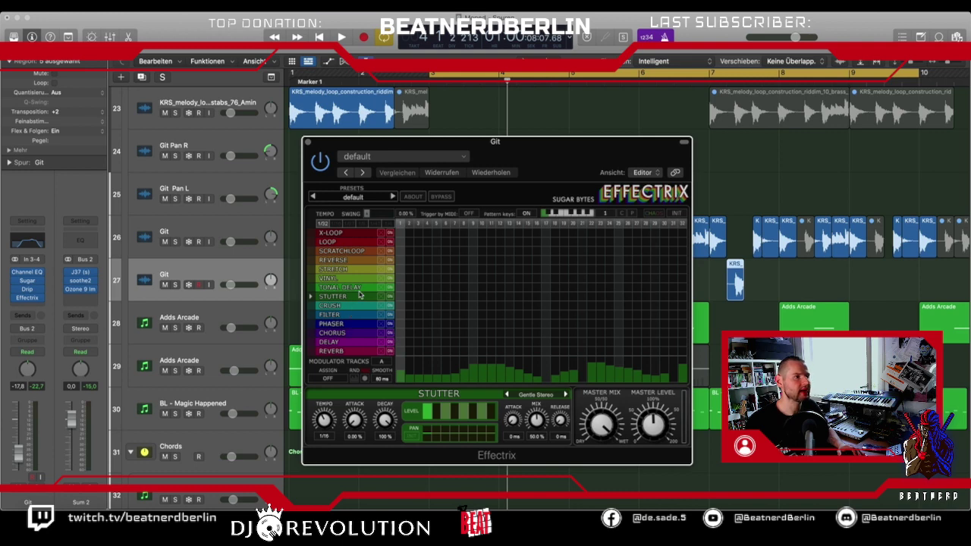
pyautogui.moveTo(406, 261); pyautogui.dragTo(687, 262)
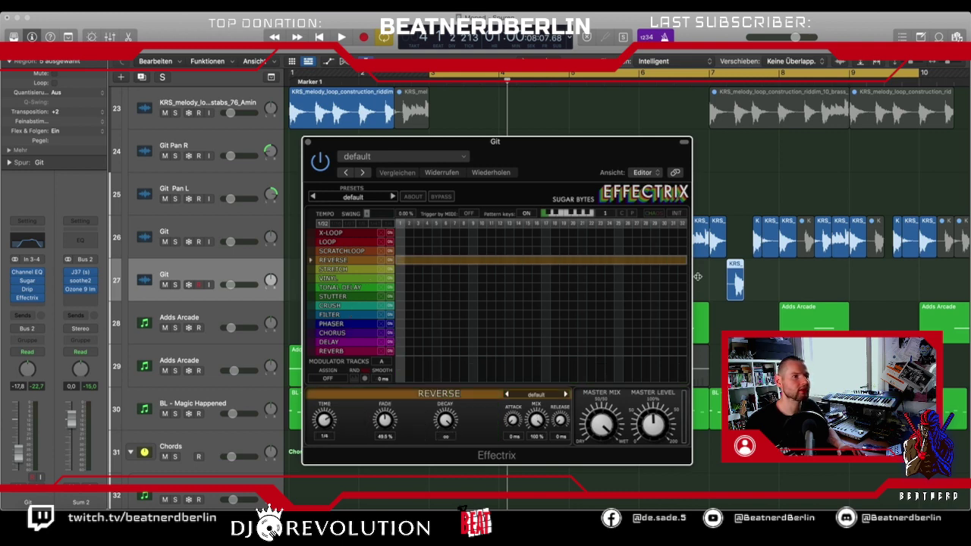
# Listen to the reversed guitar slices, close Effectrix and lower the duplicate Git track's volume to -23.5 dB.
pyautogui.press('space')
pyautogui.moveTo(484, 142); pyautogui.dragTo(232, 201)
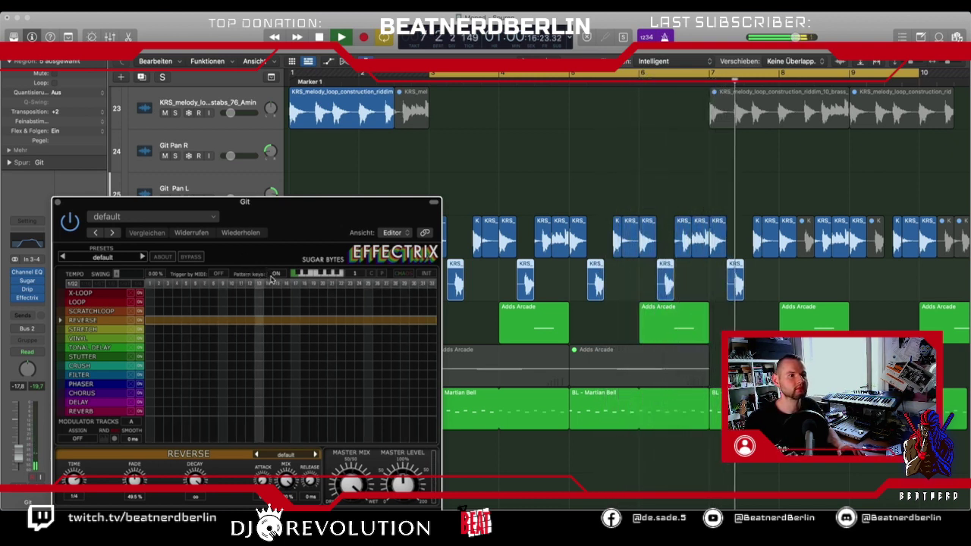
pyautogui.press('space')
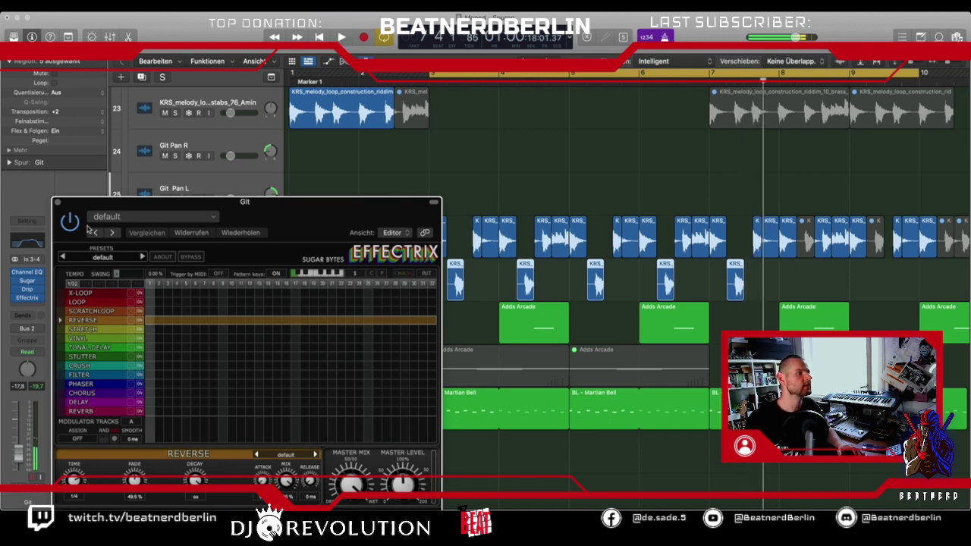
pyautogui.click(57, 203)
pyautogui.click(228, 290)
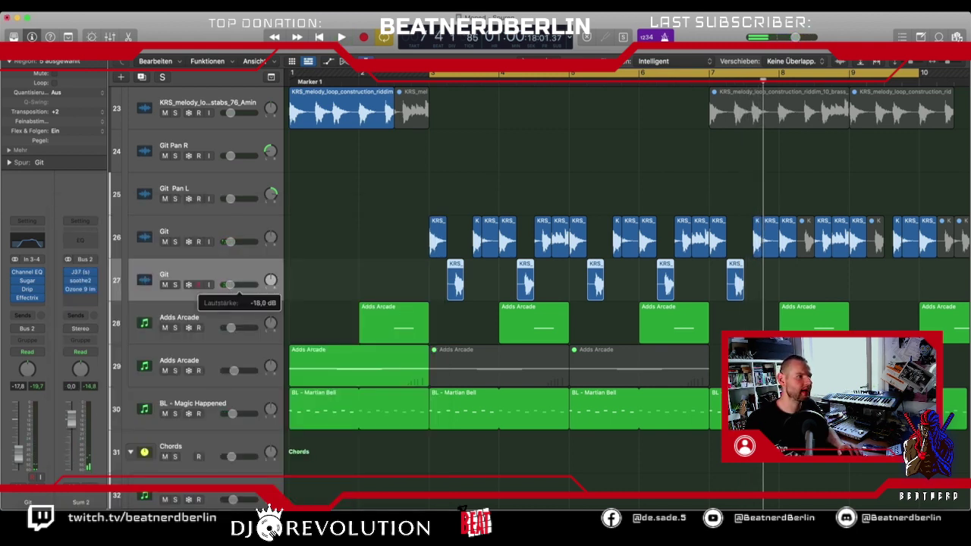
pyautogui.moveTo(227, 285); pyautogui.dragTo(227, 284)
# Trim the start of all five slices on the duplicate Git track slightly later.
pyautogui.click(436, 286)
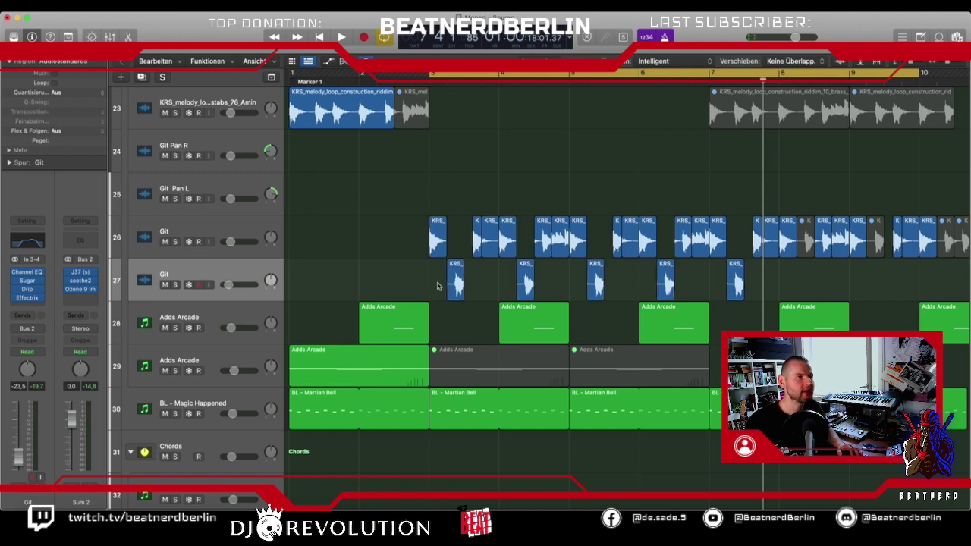
pyautogui.moveTo(431, 280); pyautogui.dragTo(746, 289)
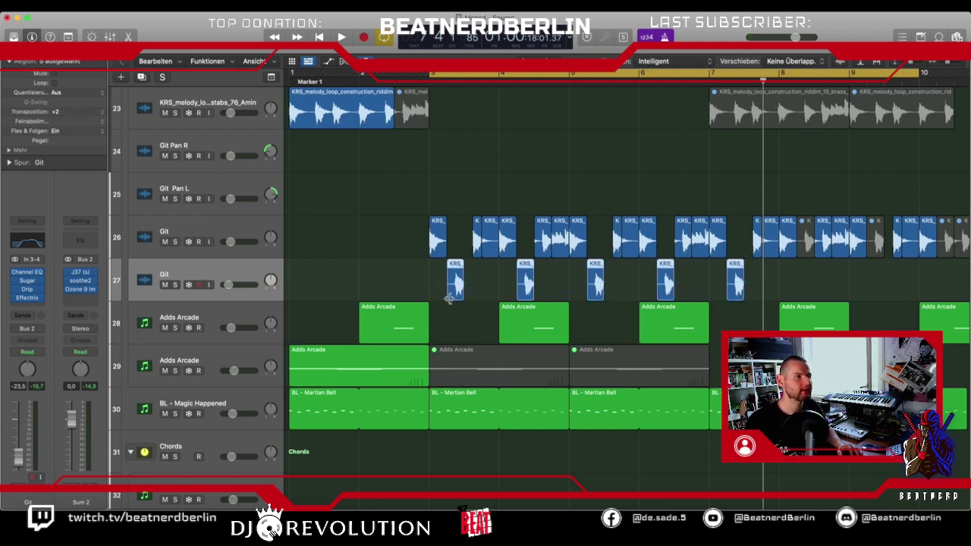
pyautogui.moveTo(450, 298); pyautogui.dragTo(454, 298)
pyautogui.hscroll(3, 528, 296)
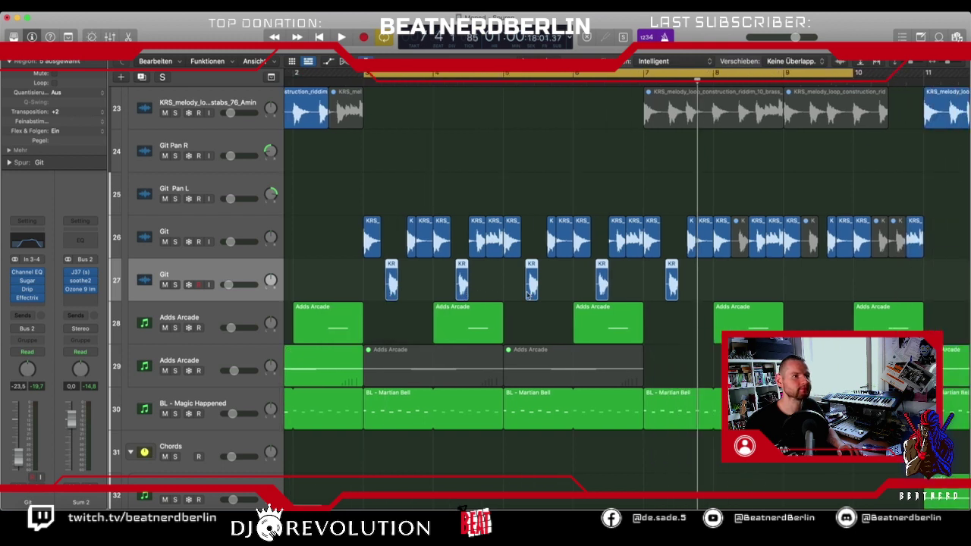
pyautogui.hscroll(3, 528, 296)
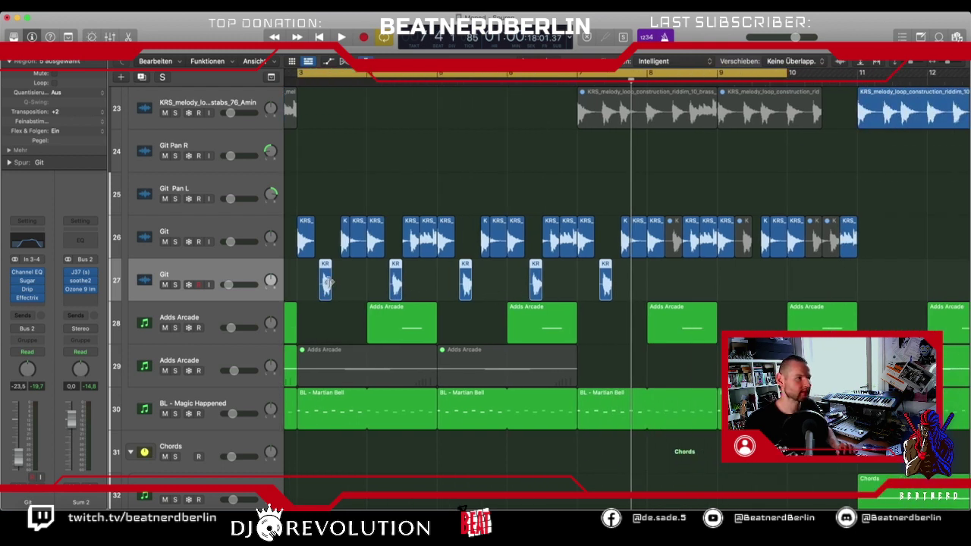
# Move the four muted guitar slices in bars 8 to 10 onto the duplicate Git track, trimming their starts and unmuting them.
pyautogui.moveTo(325, 282); pyautogui.dragTo(675, 286)
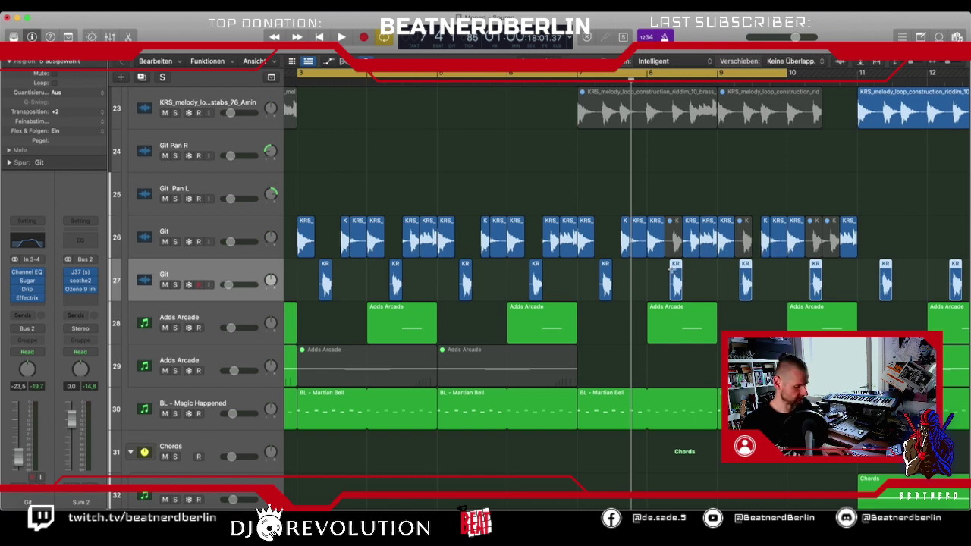
pyautogui.press('Delete')
pyautogui.moveTo(673, 236); pyautogui.dragTo(674, 282)
pyautogui.moveTo(743, 250); pyautogui.dragTo(743, 284)
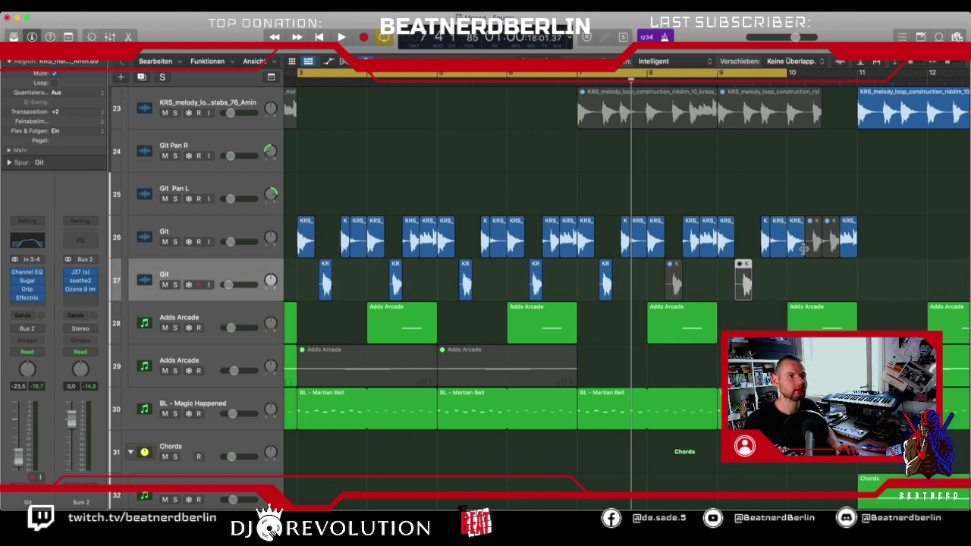
pyautogui.moveTo(811, 249); pyautogui.dragTo(813, 281)
pyautogui.moveTo(831, 240); pyautogui.dragTo(668, 291)
pyautogui.click(667, 285)
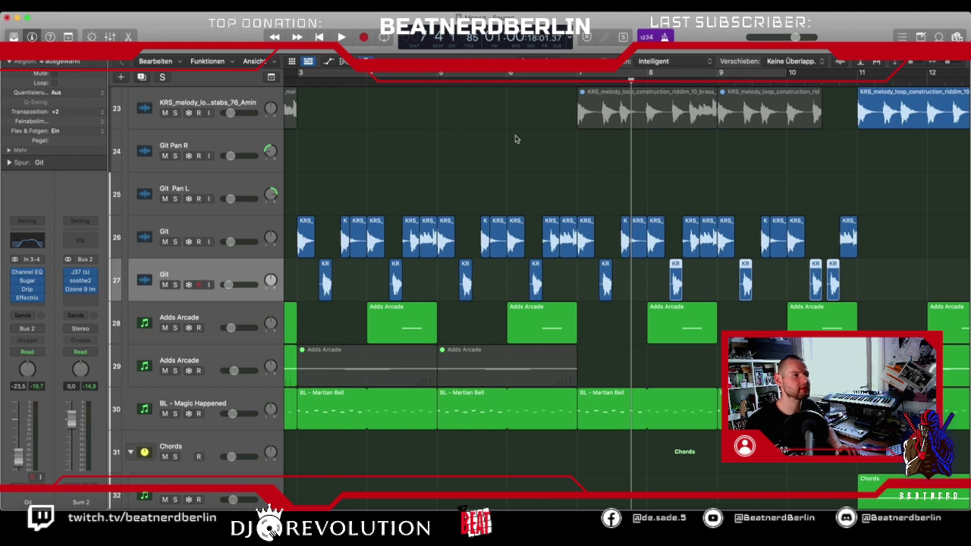
# Turn on the cycle range from bar 3 and listen to the extended reversed slices with the beat.
pyautogui.scroll(3, 515, 138)
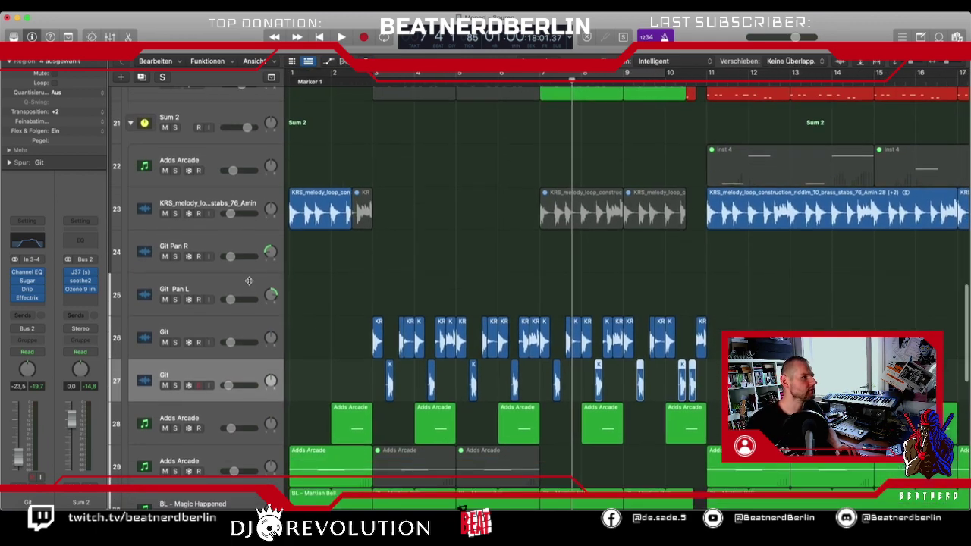
pyautogui.scroll(-1, 316, 328)
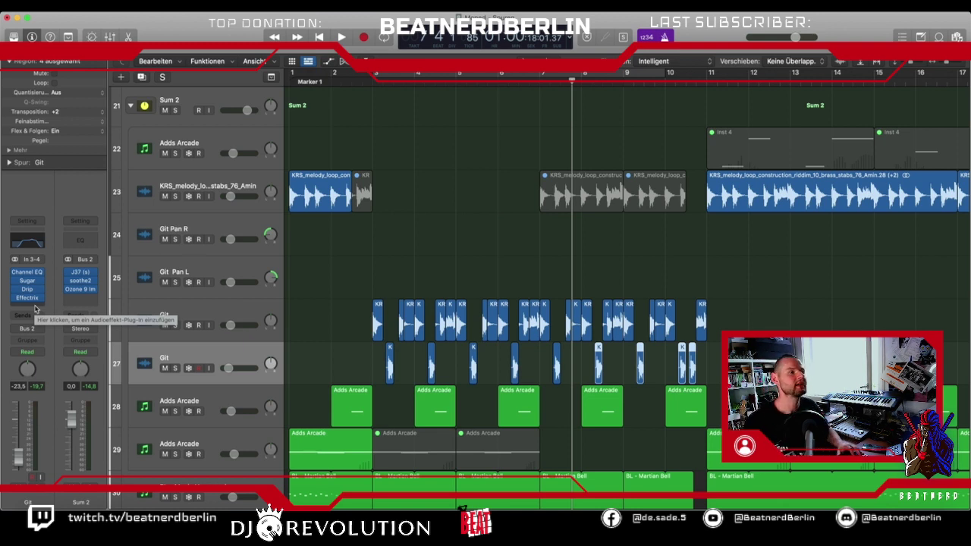
pyautogui.click(373, 78)
pyautogui.press('space')
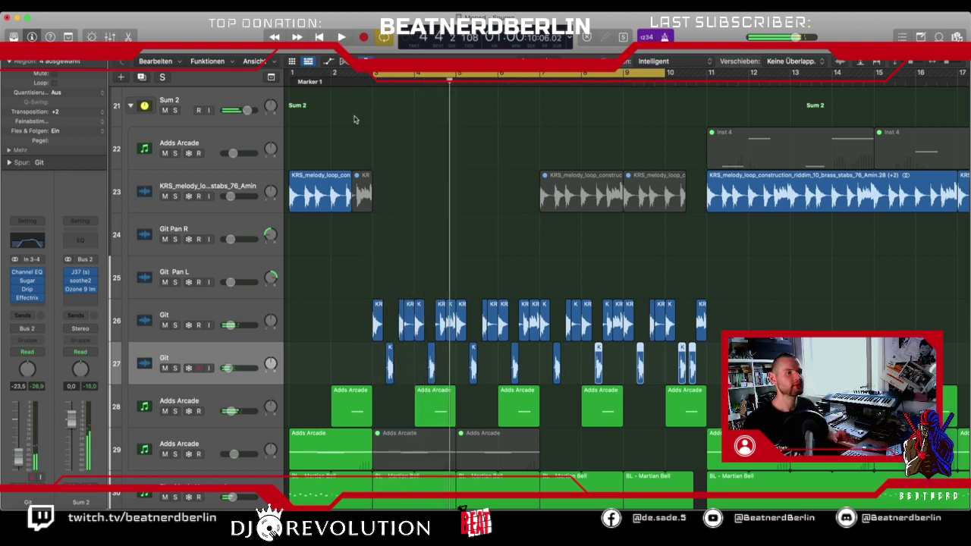
# Add the Waves S1 Imager (s) stereo plug-in after Effectrix on the duplicate Git track and load its S1 Full Reset preset.
pyautogui.click(21, 304)
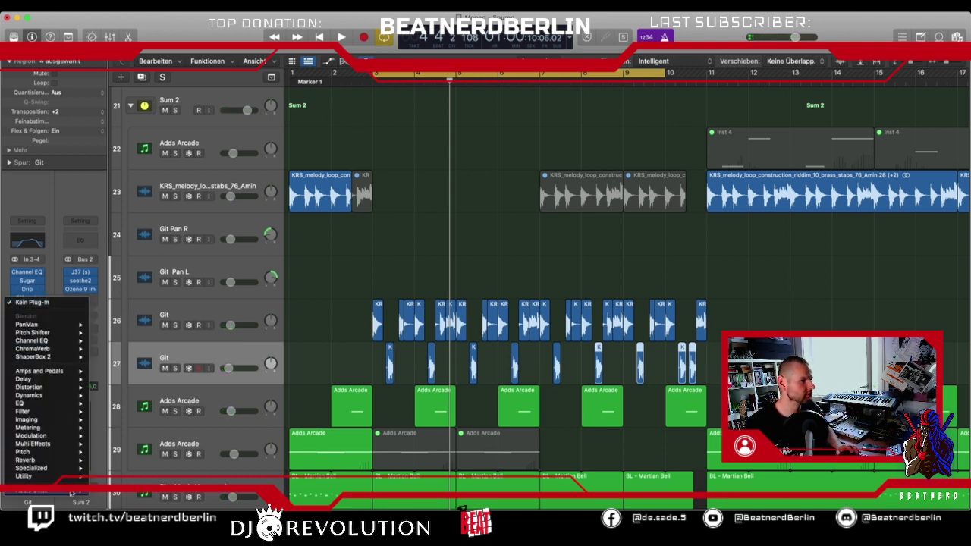
pyautogui.moveTo(30, 491)
pyautogui.moveTo(114, 494)
pyautogui.scroll(-15, 230, 321)
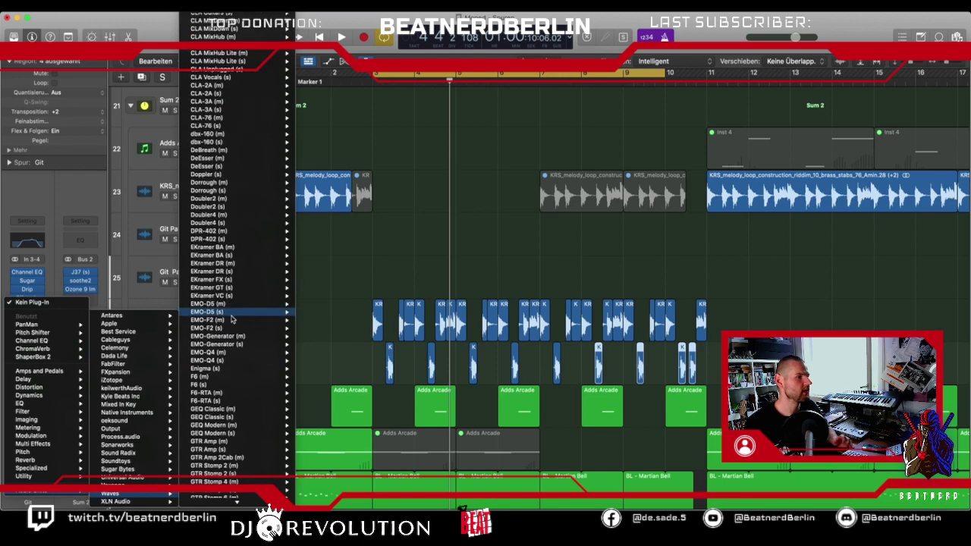
pyautogui.scroll(-20, 230, 319)
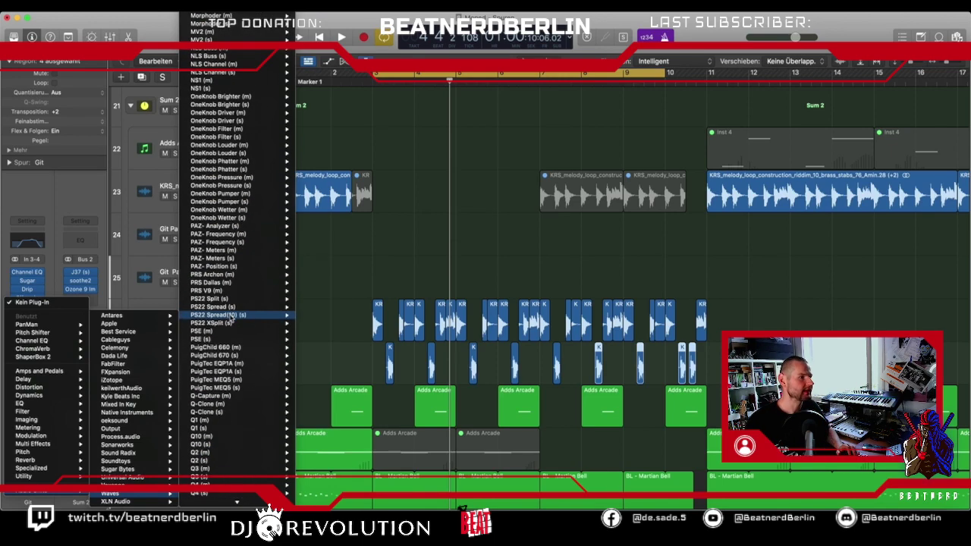
pyautogui.scroll(-10, 231, 319)
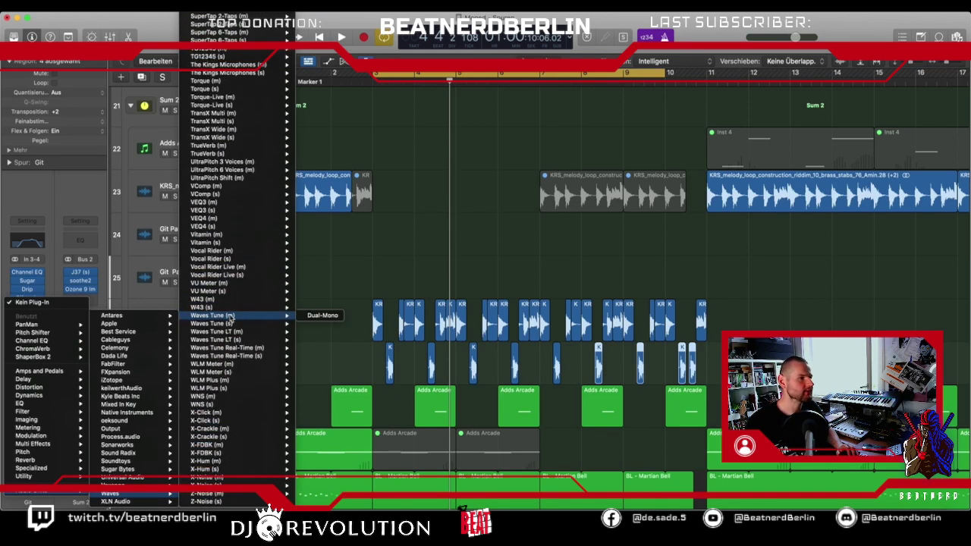
pyautogui.scroll(15, 227, 322)
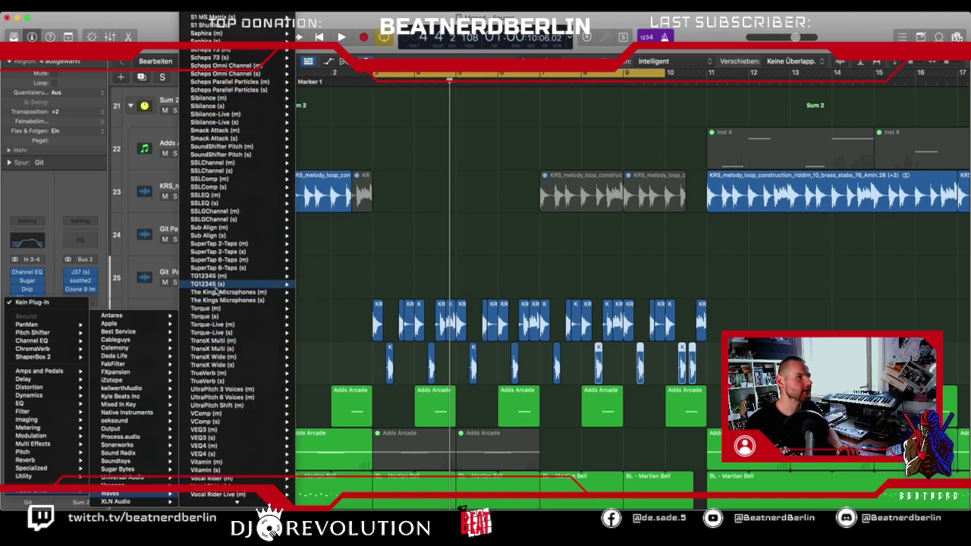
pyautogui.scroll(5, 227, 211)
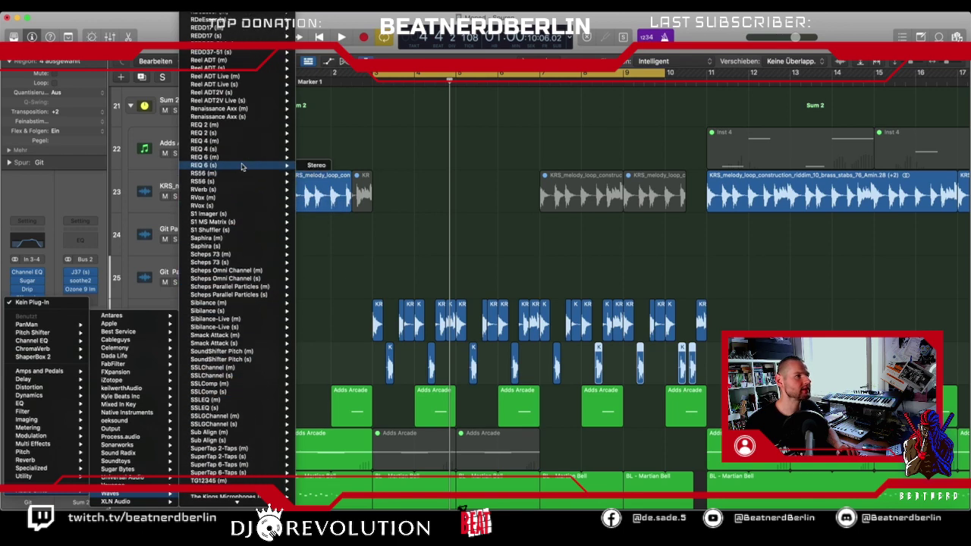
pyautogui.moveTo(248, 218)
pyautogui.click(310, 216)
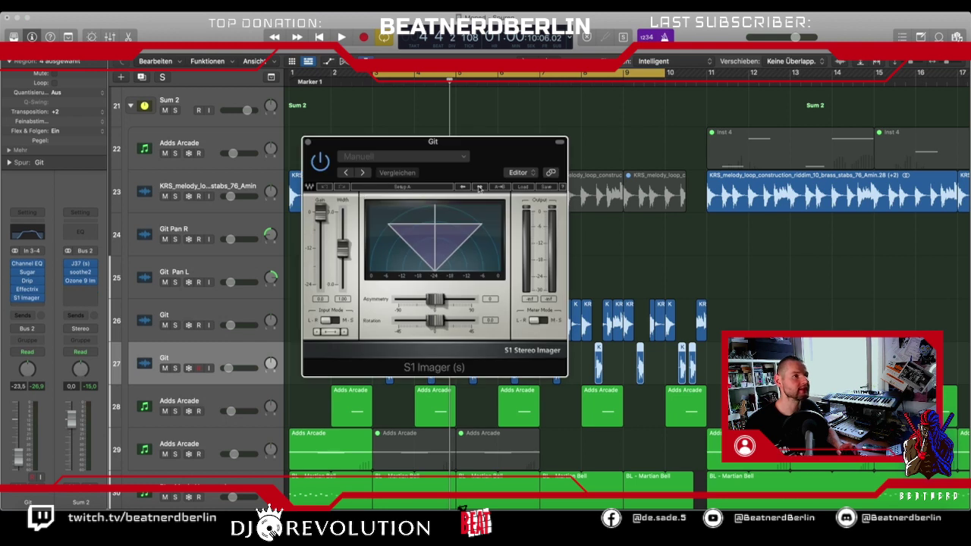
pyautogui.click(478, 188)
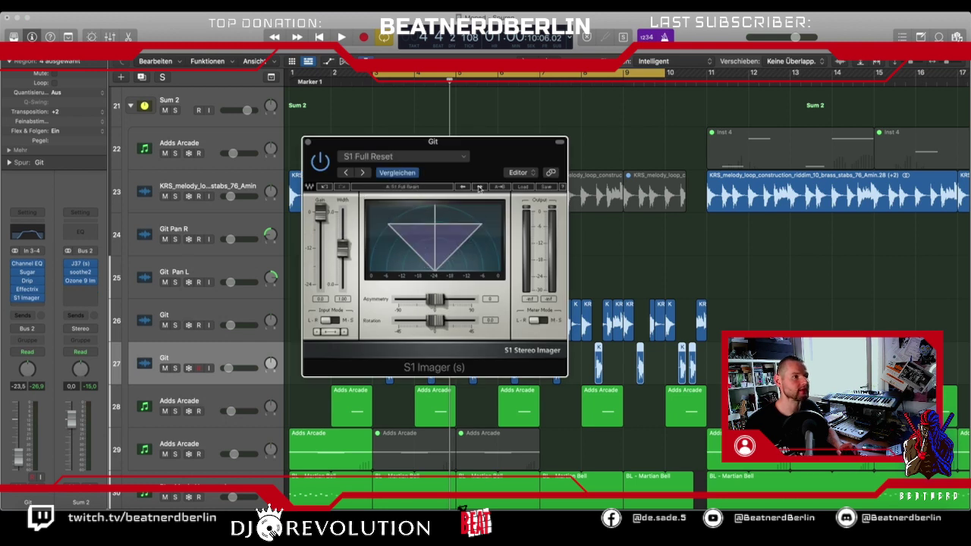
pyautogui.click(307, 142)
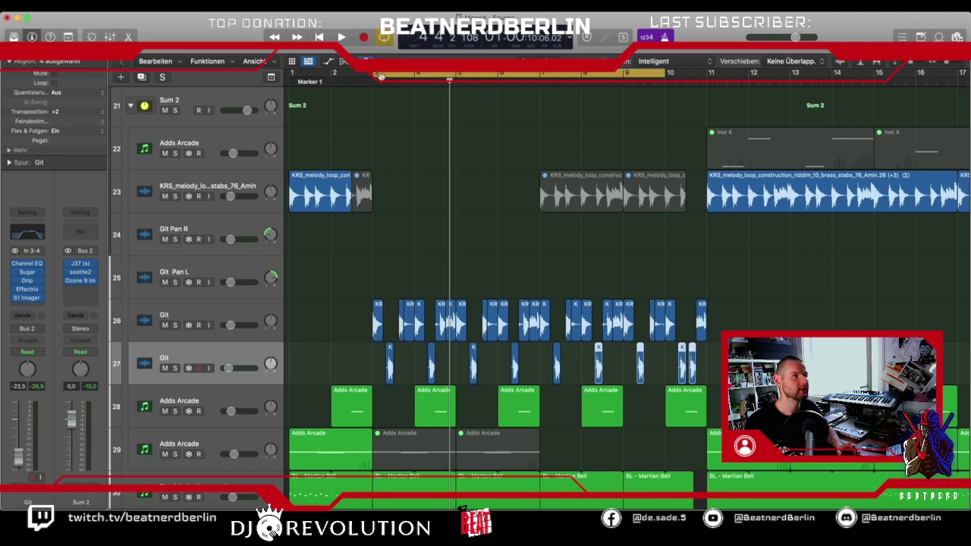
# Turn off cycling and listen to the arrangement from the beginning into bar 14, checking the drum, FX and guitar tracks.
pyautogui.click(381, 76)
pyautogui.press('Return')
pyautogui.scroll(-10, 381, 238)
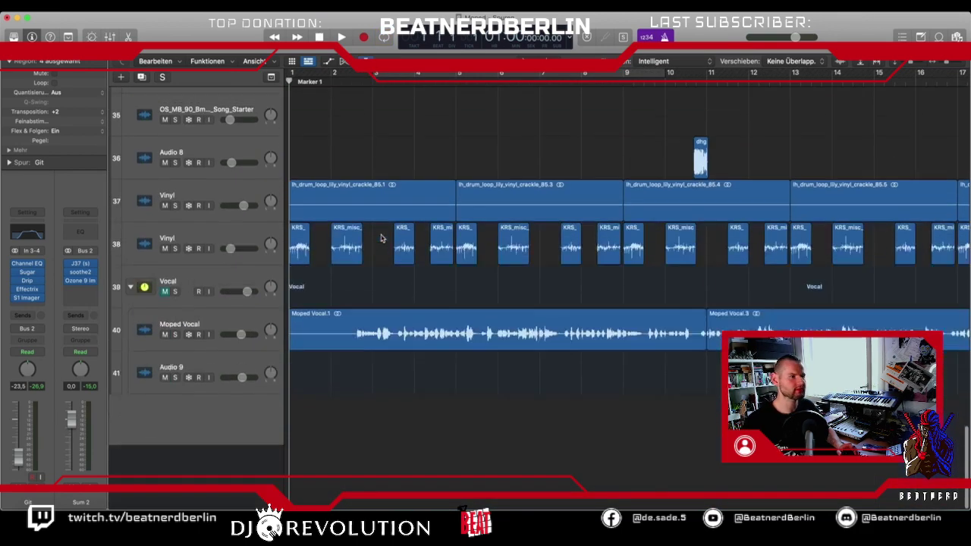
pyautogui.scroll(2, 381, 238)
pyautogui.scroll(8, 381, 238)
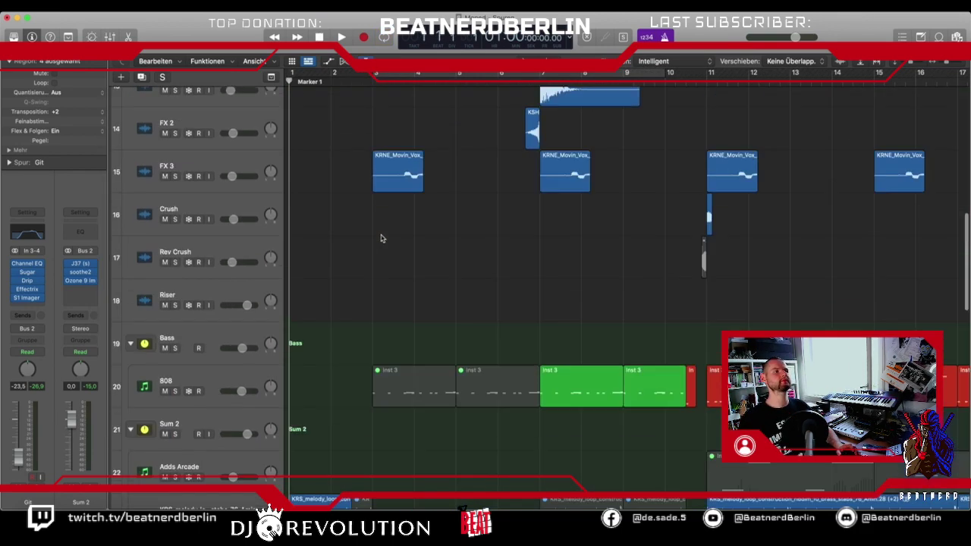
pyautogui.press('space')
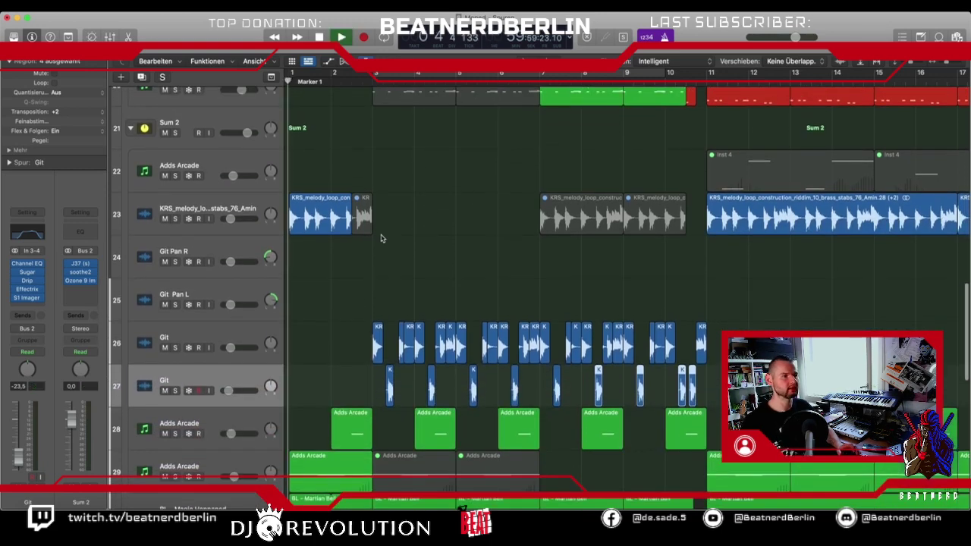
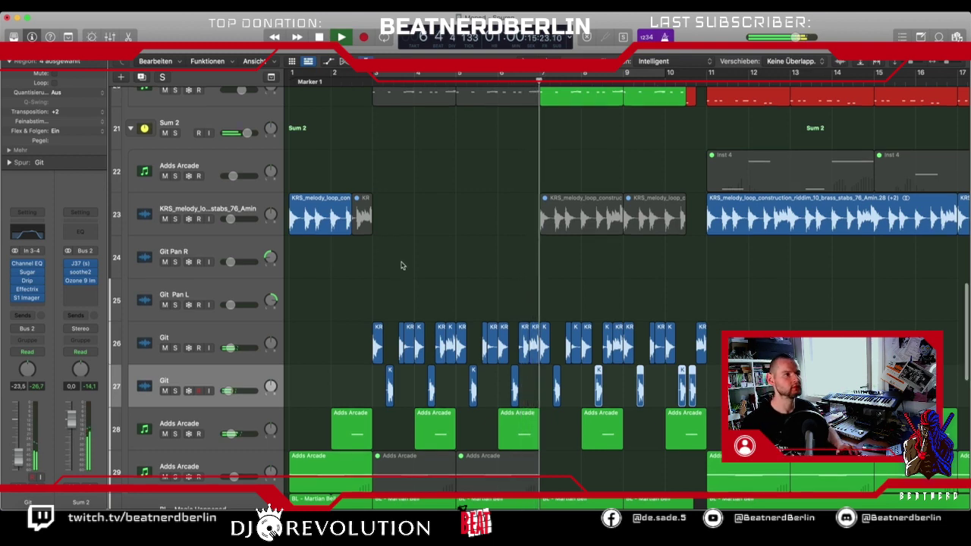
pyautogui.scroll(10, 400, 266)
pyautogui.scroll(1, 400, 265)
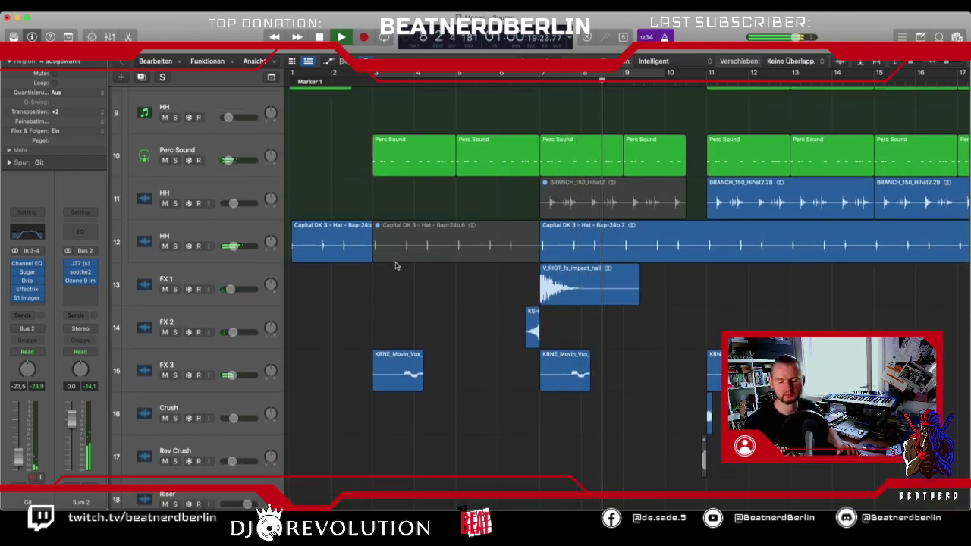
pyautogui.click(415, 306)
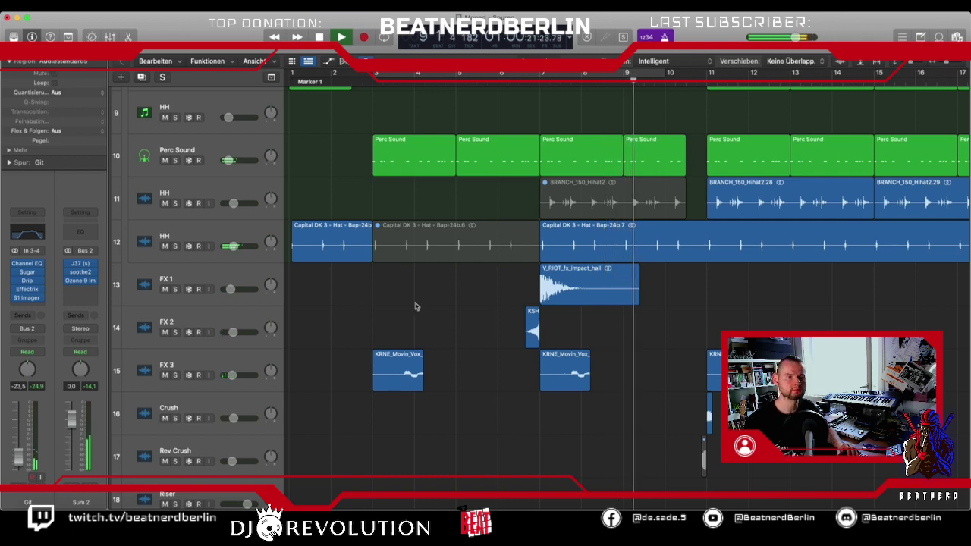
pyautogui.scroll(-10, 415, 306)
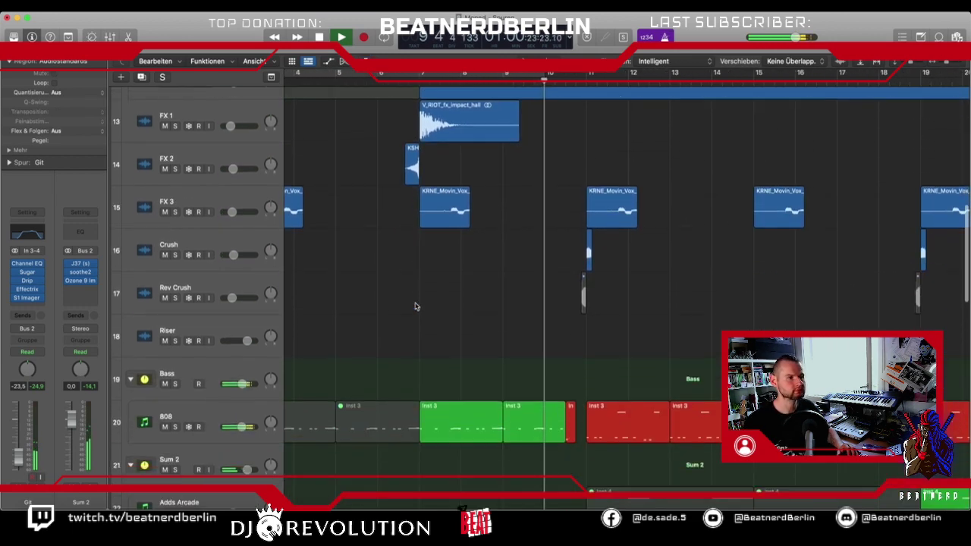
pyautogui.scroll(-5, 415, 306)
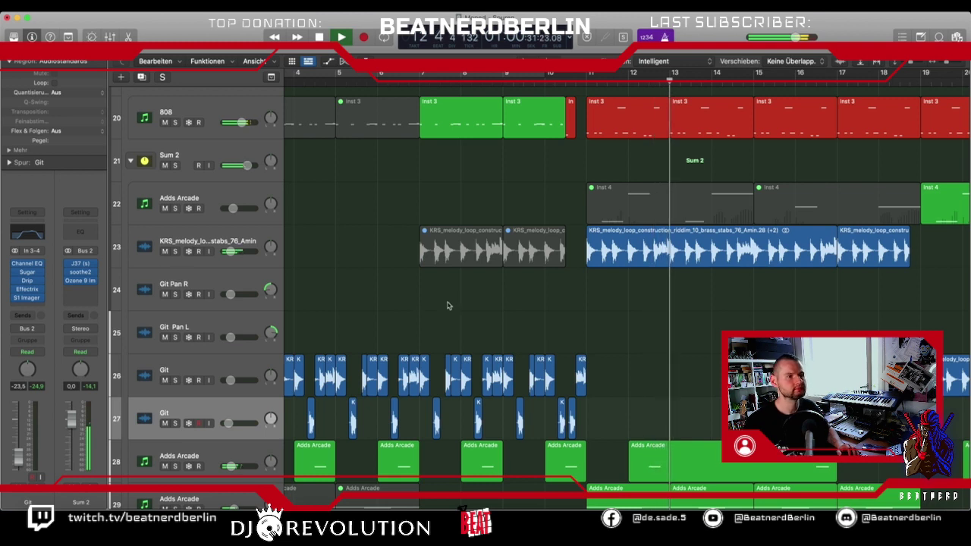
pyautogui.hscroll(5, 466, 313)
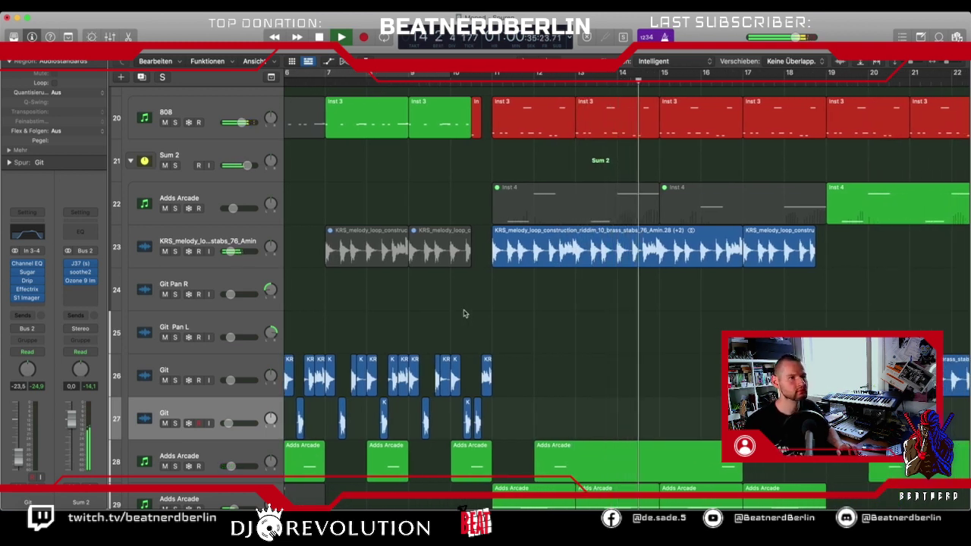
pyautogui.press('space')
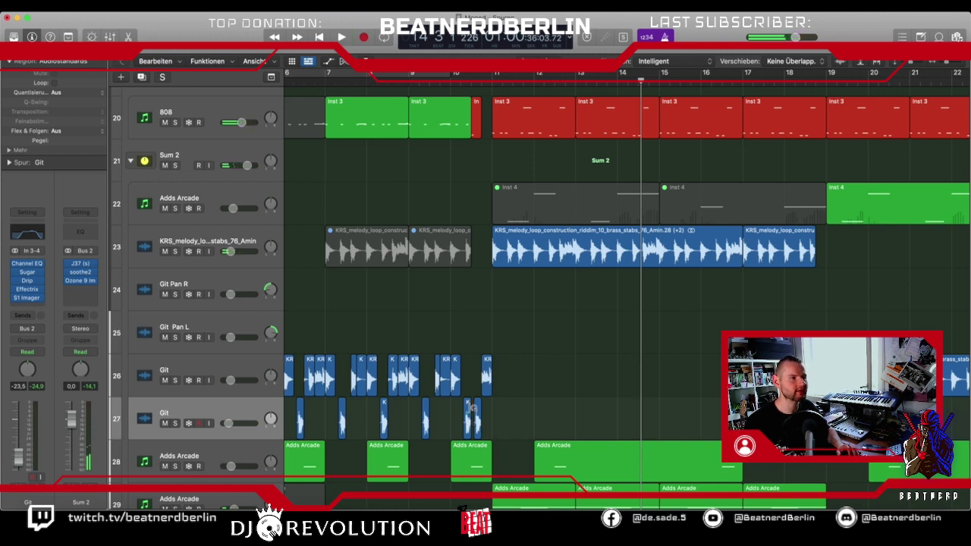
# Cycle bars 10 to 12 and listen to both Git tracks in solo, then unsolo them.
pyautogui.click(462, 78)
pyautogui.moveTo(451, 78); pyautogui.dragTo(533, 78)
pyautogui.click(174, 380)
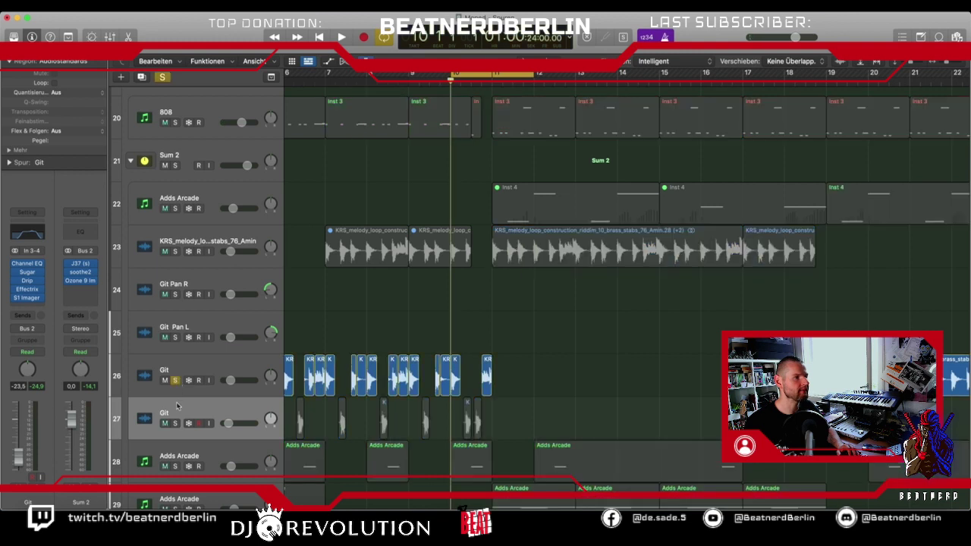
pyautogui.press('space')
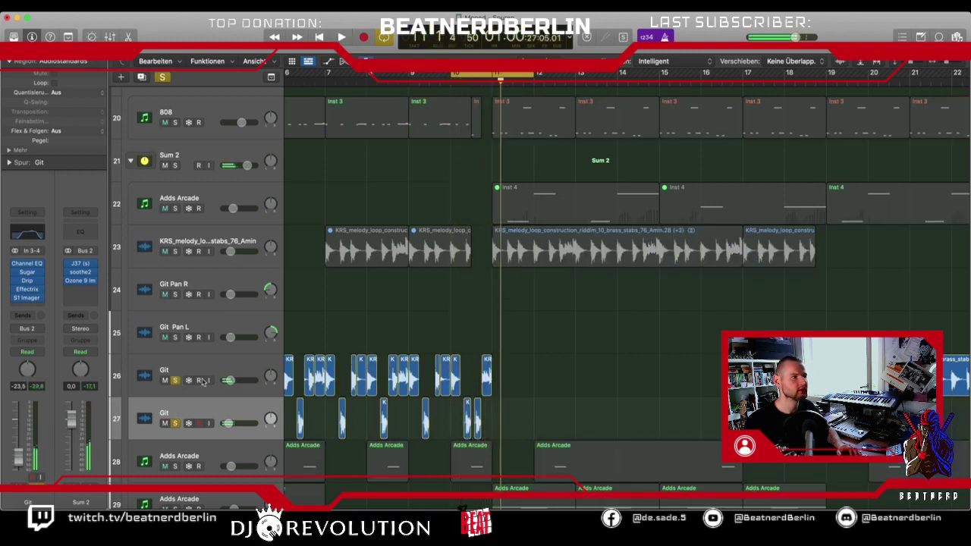
pyautogui.click(176, 380)
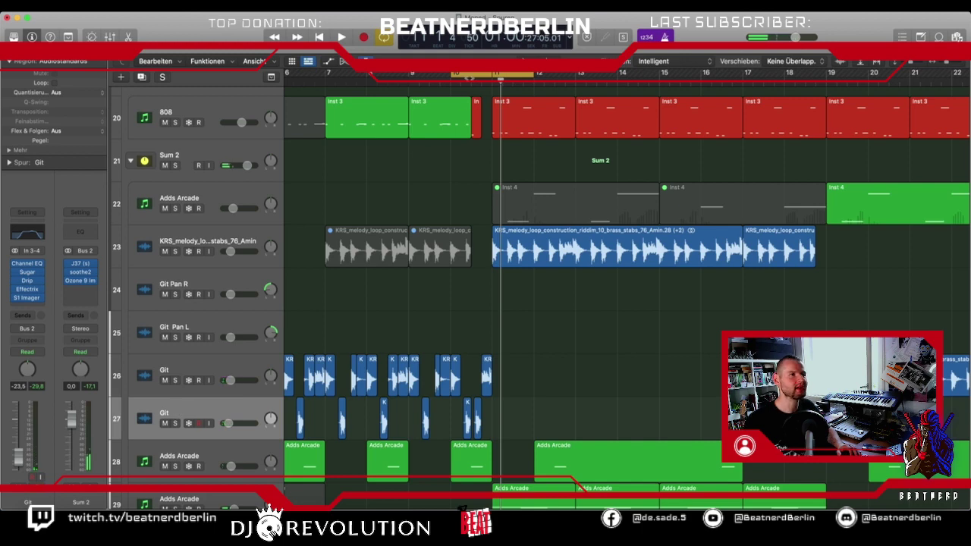
# Turn off cycling and listen to the full mix from bar 9 through the transition into bar 11.
pyautogui.click(406, 89)
pyautogui.press('space')
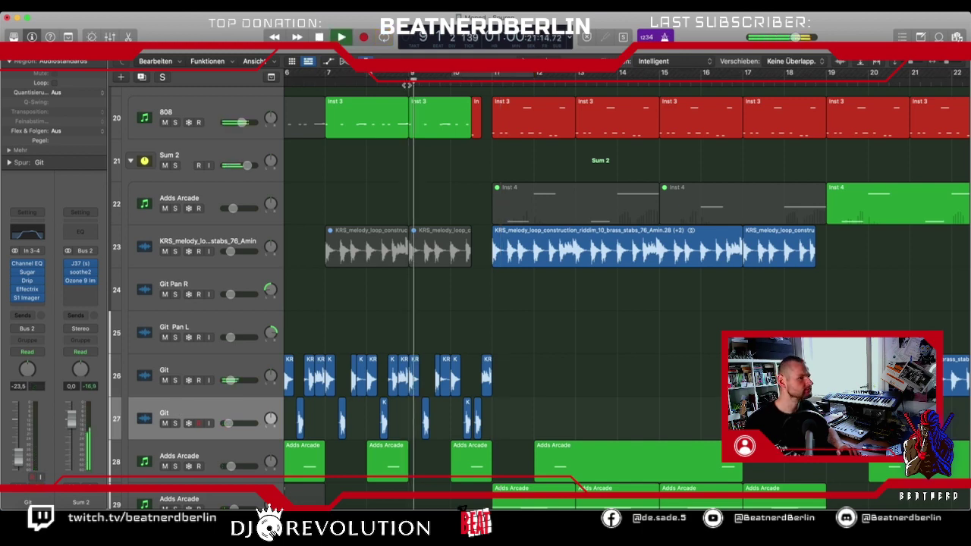
pyautogui.scroll(15, 433, 176)
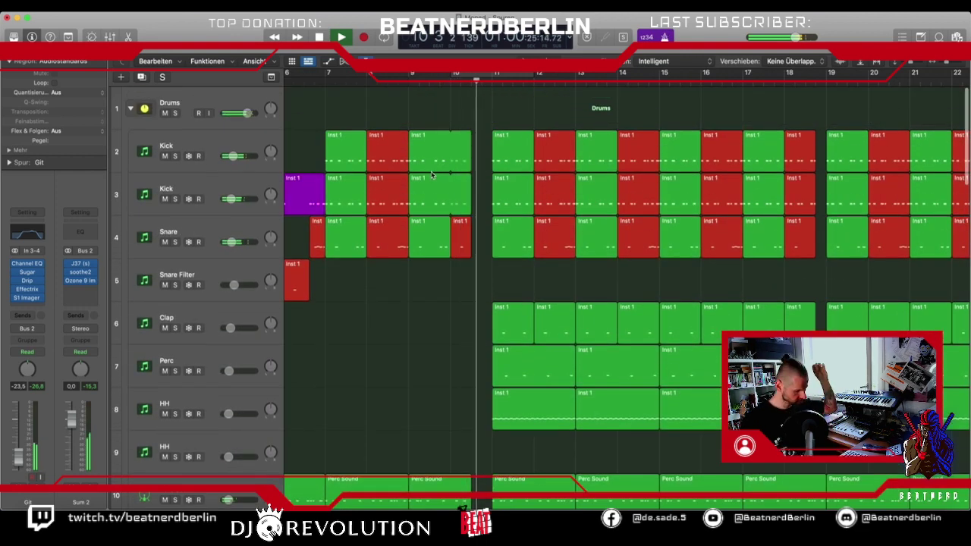
pyautogui.scroll(-15, 433, 175)
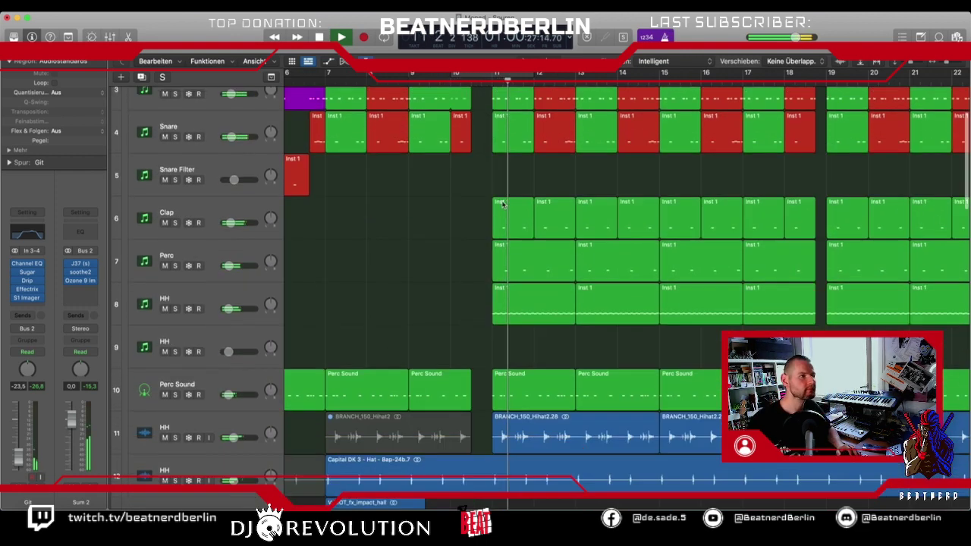
pyautogui.press('space')
pyautogui.scroll(-8, 497, 206)
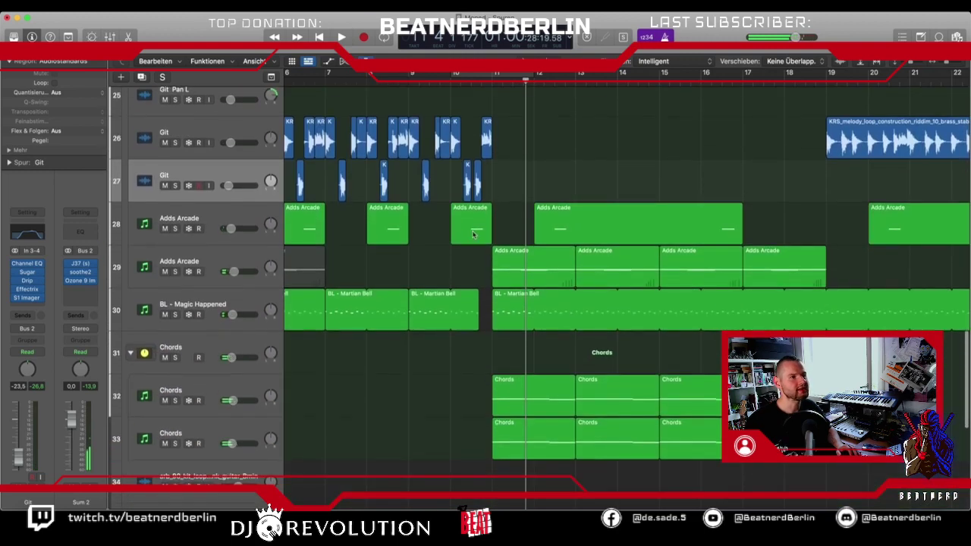
# Mute the Adds Arcade region in bar 10 on track 28 and replay the transition into bar 11.
pyautogui.click(475, 238)
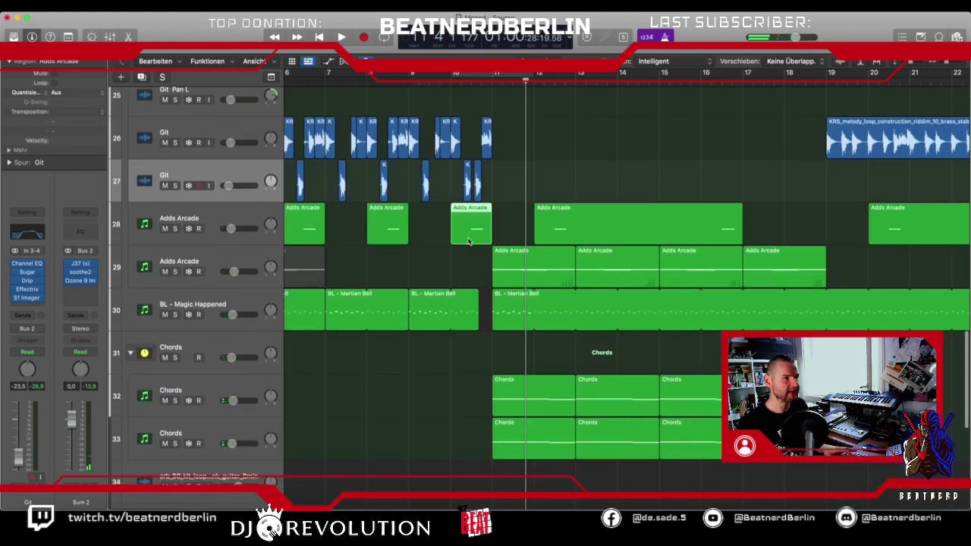
pyautogui.press('m')
pyautogui.doubleClick(437, 79)
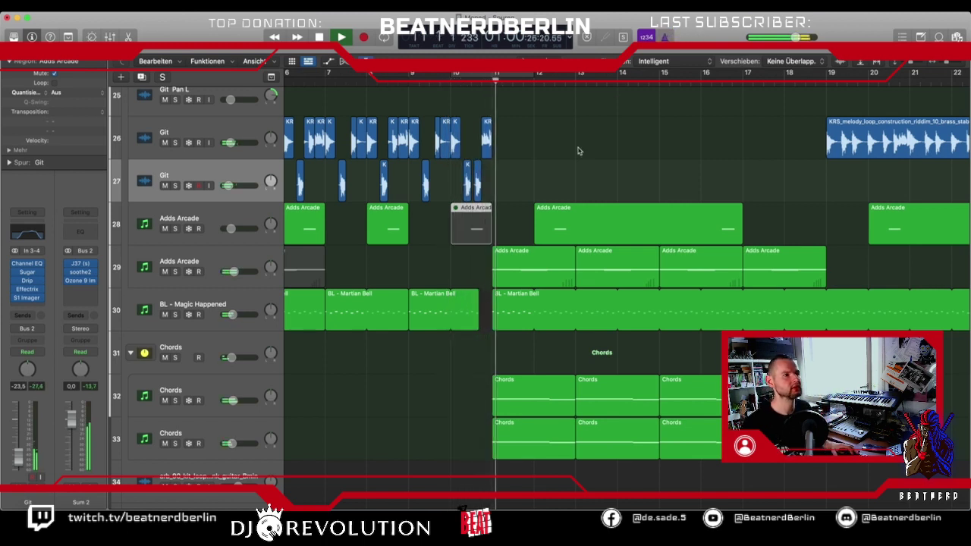
pyautogui.press('space')
pyautogui.doubleClick(407, 79)
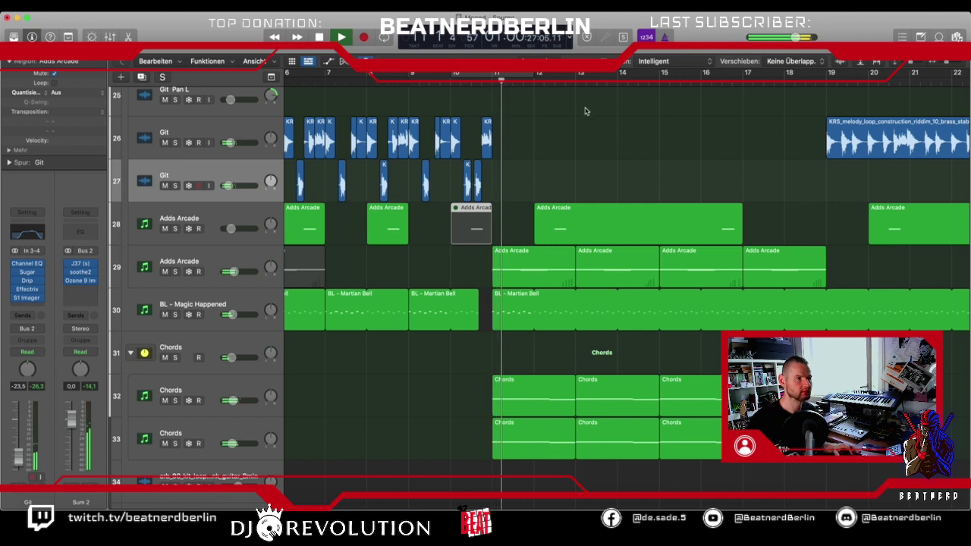
# Stop playback, return to the start of the song and listen through to bar 9, checking the drum and FX tracks.
pyautogui.press('space')
pyautogui.scroll(1, 478, 216)
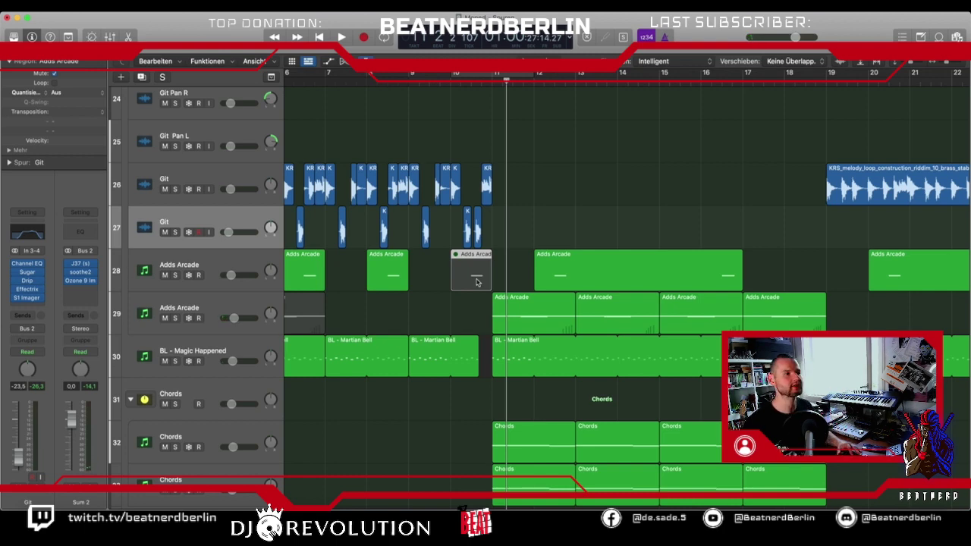
pyautogui.scroll(-9, 476, 282)
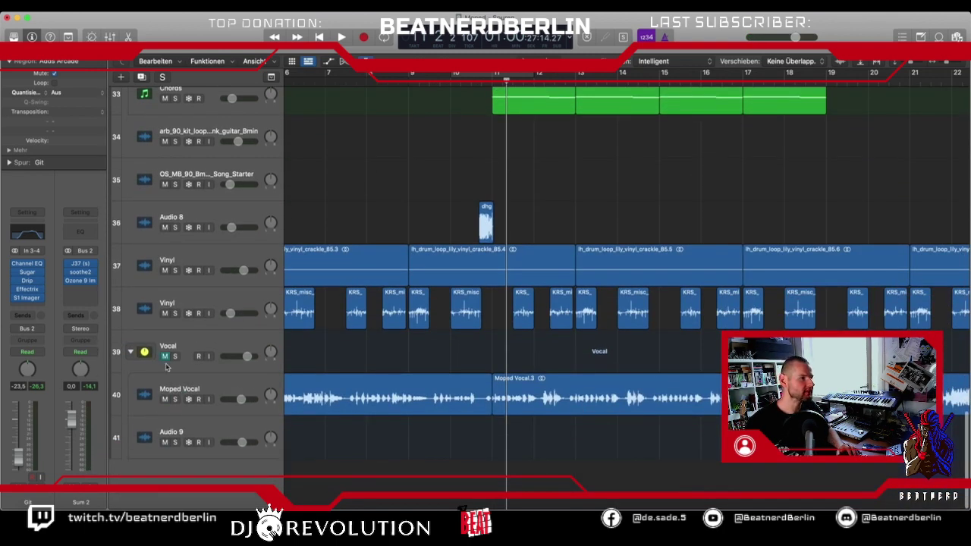
pyautogui.scroll(20, 421, 341)
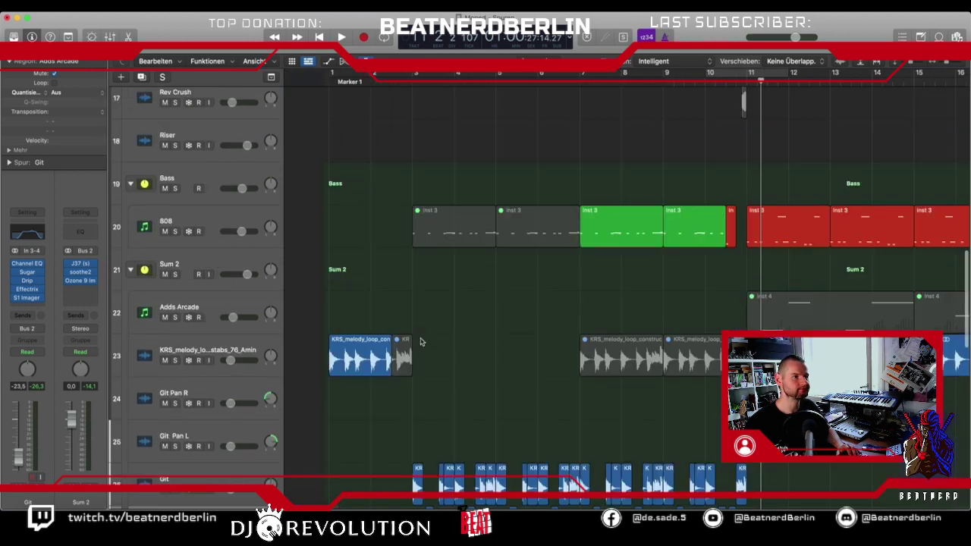
pyautogui.hscroll(-5, 420, 341)
pyautogui.press('Return')
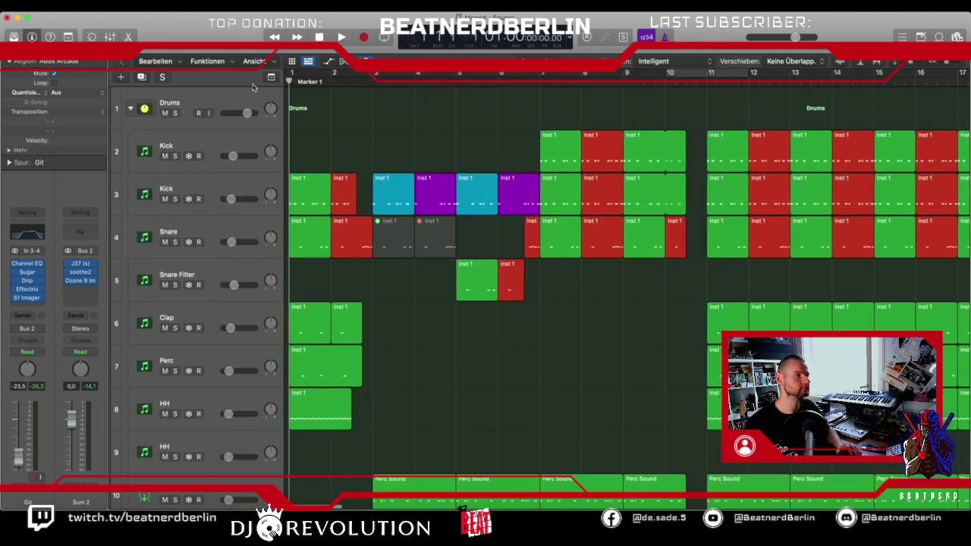
pyautogui.press('space')
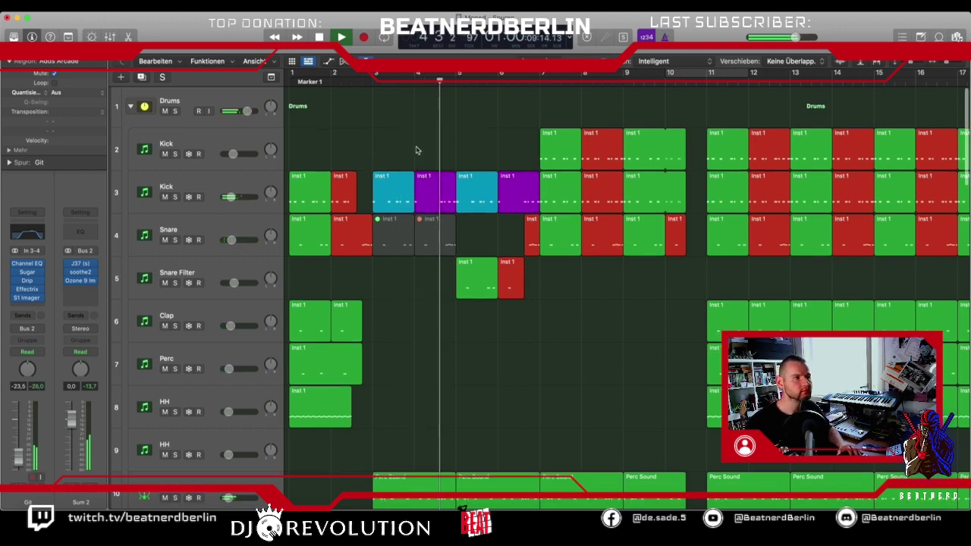
pyautogui.scroll(-8, 415, 150)
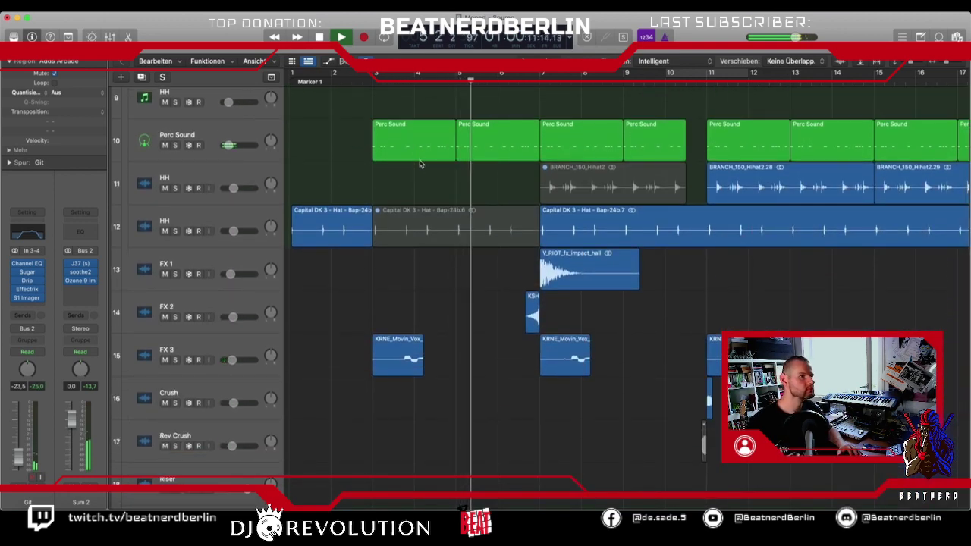
pyautogui.scroll(5, 418, 162)
pyautogui.scroll(-5, 418, 163)
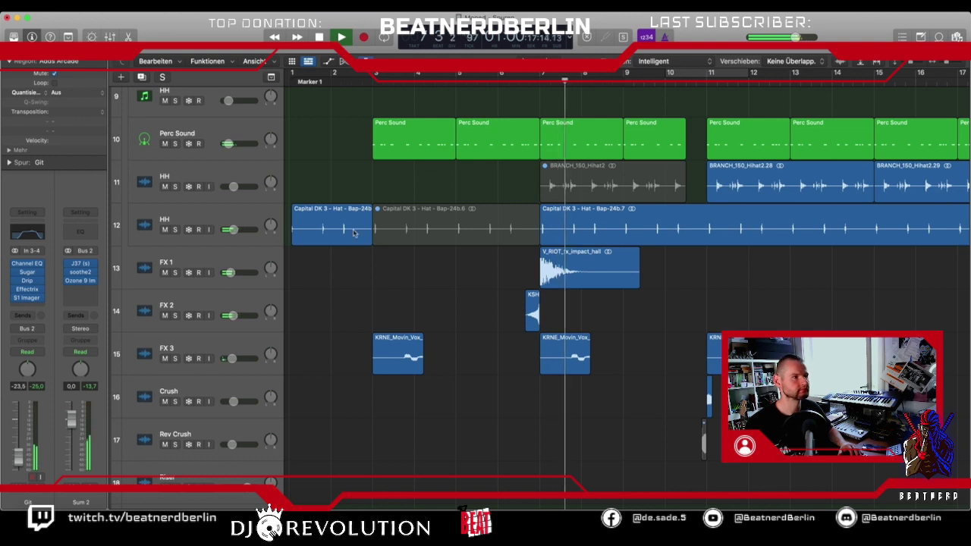
pyautogui.moveTo(226, 277)
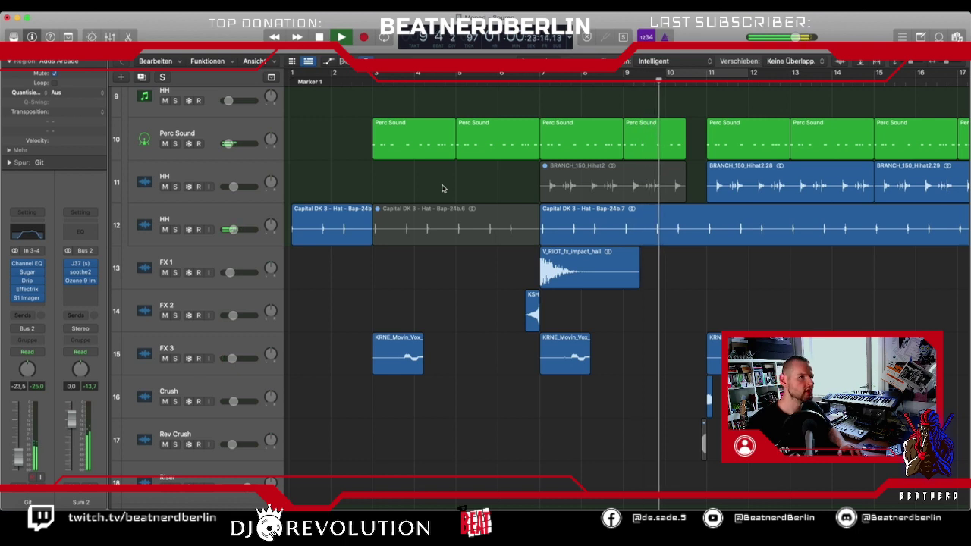
# Stop playback and mute the KRNE_Movin_Vox region at bar 3 on the FX 3 track.
pyautogui.click(382, 338)
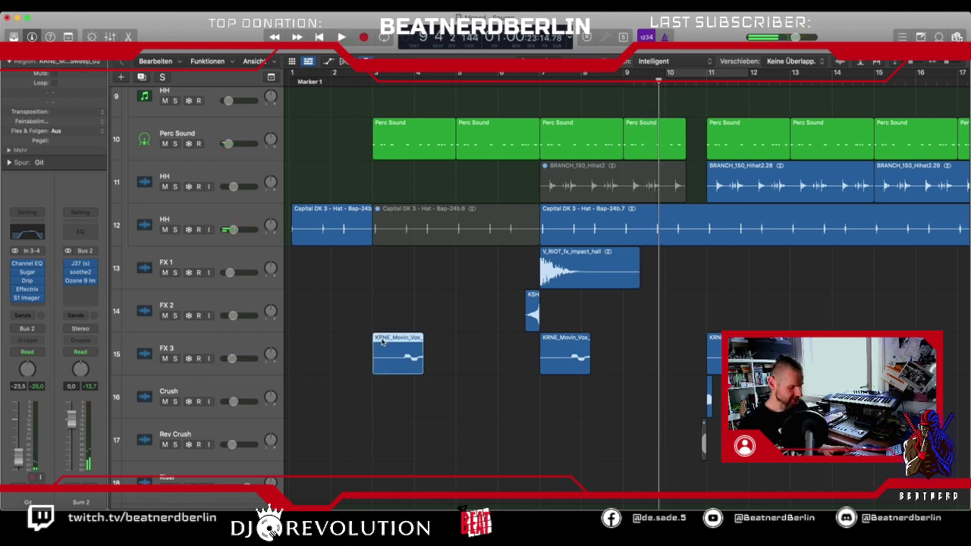
pyautogui.hotkey('ctrl', 'm')
pyautogui.scroll(3, 398, 177)
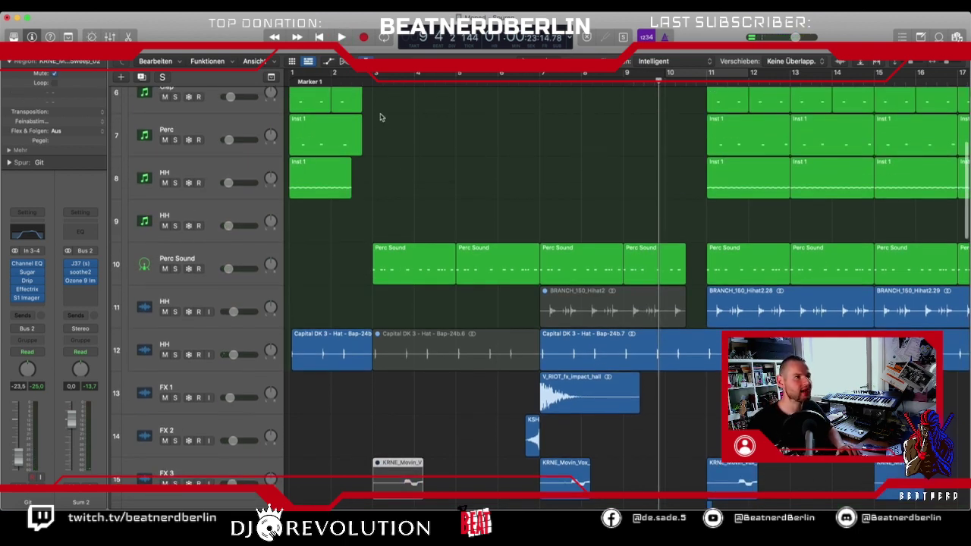
# Listen to the arrangement from about bar 2 into bar 12, checking the FX and drum tracks around the drop at bar 11.
pyautogui.click(330, 82)
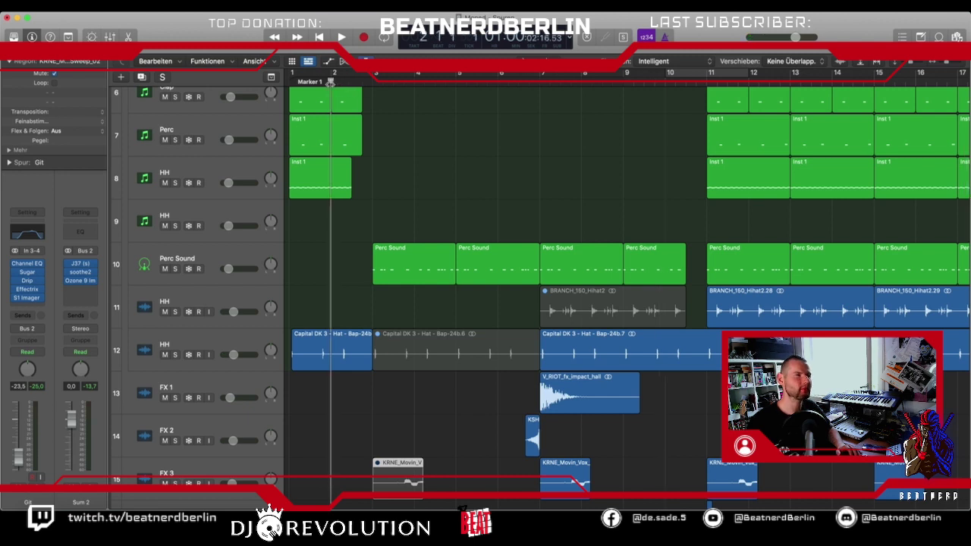
pyautogui.press('space')
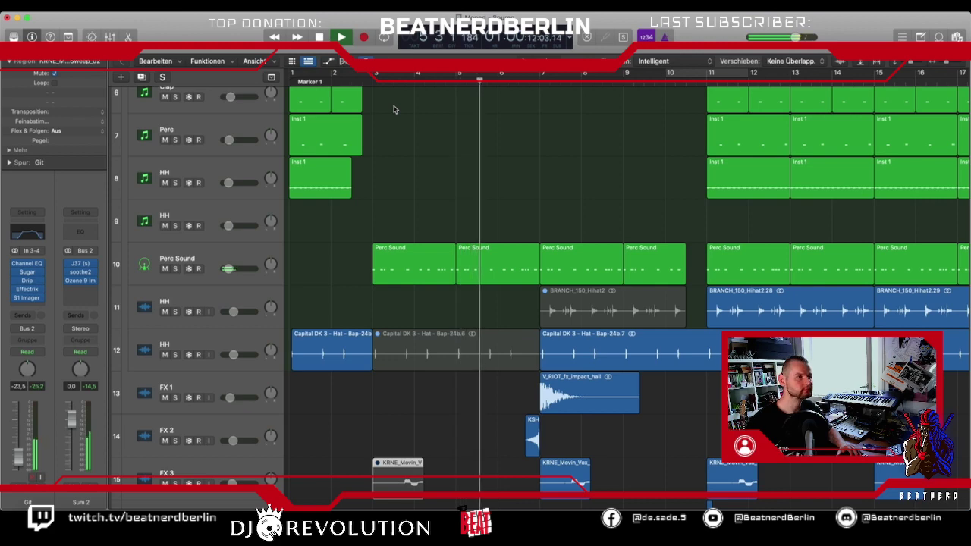
pyautogui.scroll(-5, 394, 109)
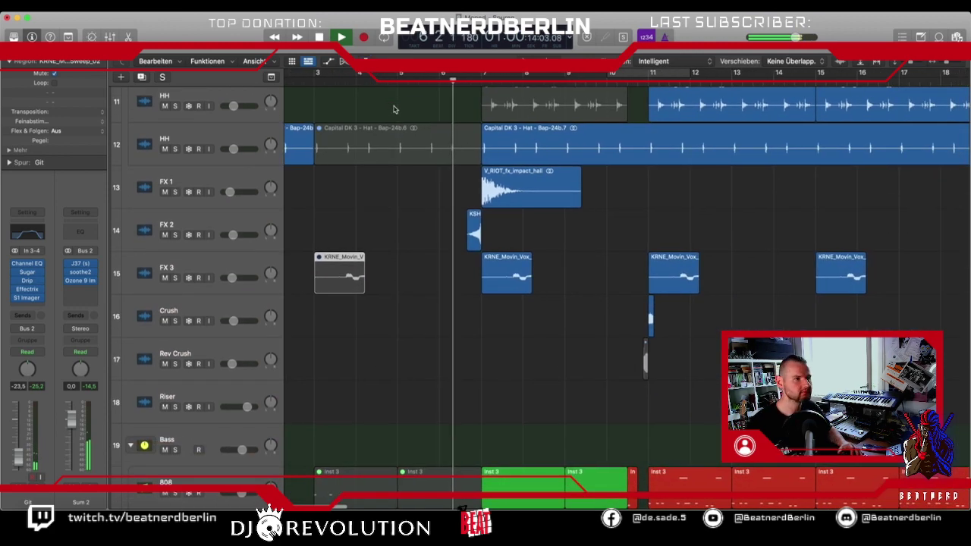
pyautogui.hscroll(1, 413, 125)
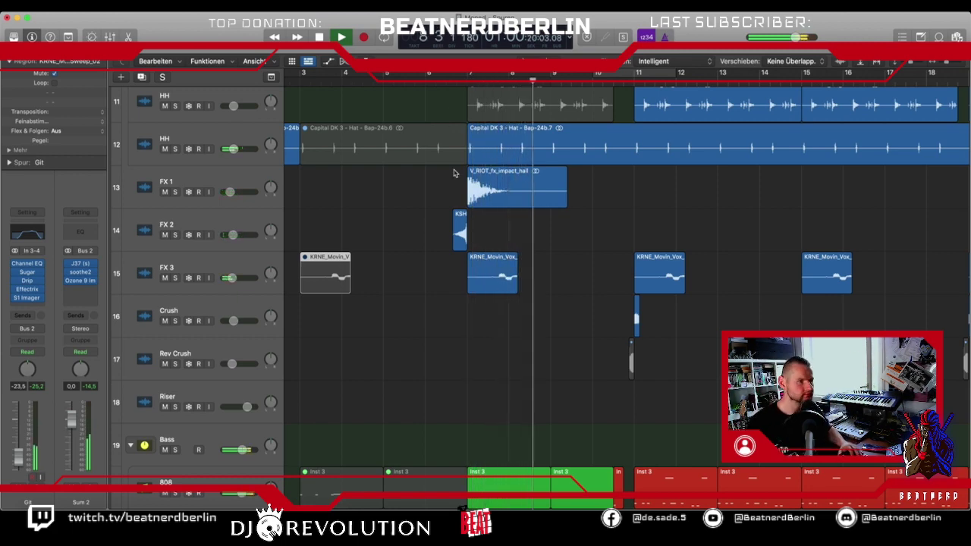
pyautogui.scroll(10, 453, 173)
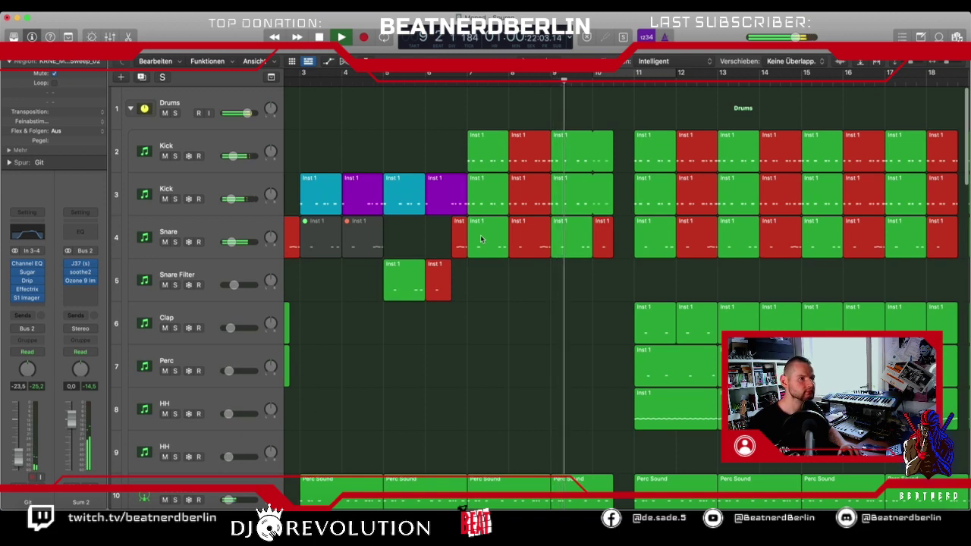
pyautogui.hscroll(5, 480, 238)
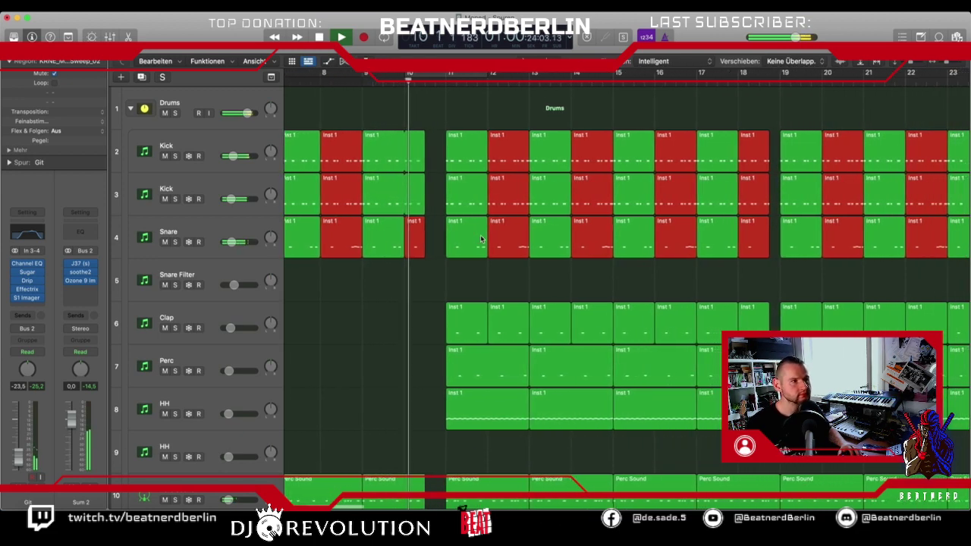
pyautogui.hscroll(1, 480, 239)
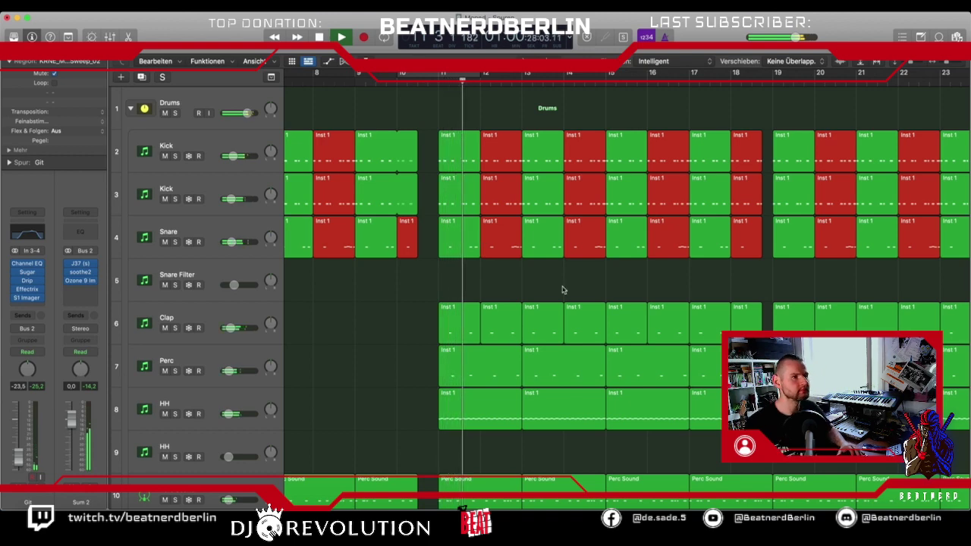
pyautogui.scroll(-8, 562, 289)
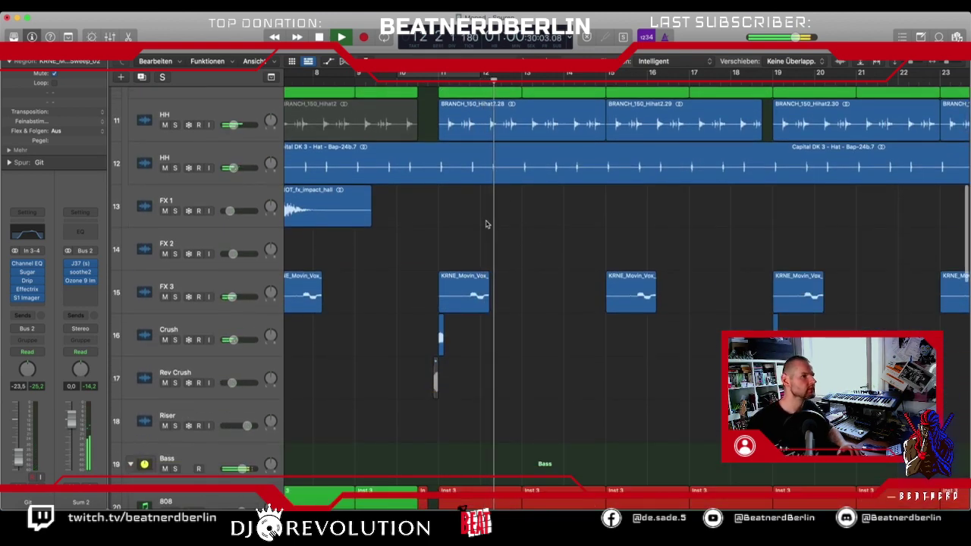
pyautogui.press('space')
# Copy the V_RIOT_fx_impact_hall region on the FX 1 track from bar 7 to bar 11.
pyautogui.hscroll(-4, 464, 220)
pyautogui.scroll(2, 461, 218)
pyautogui.click(430, 230)
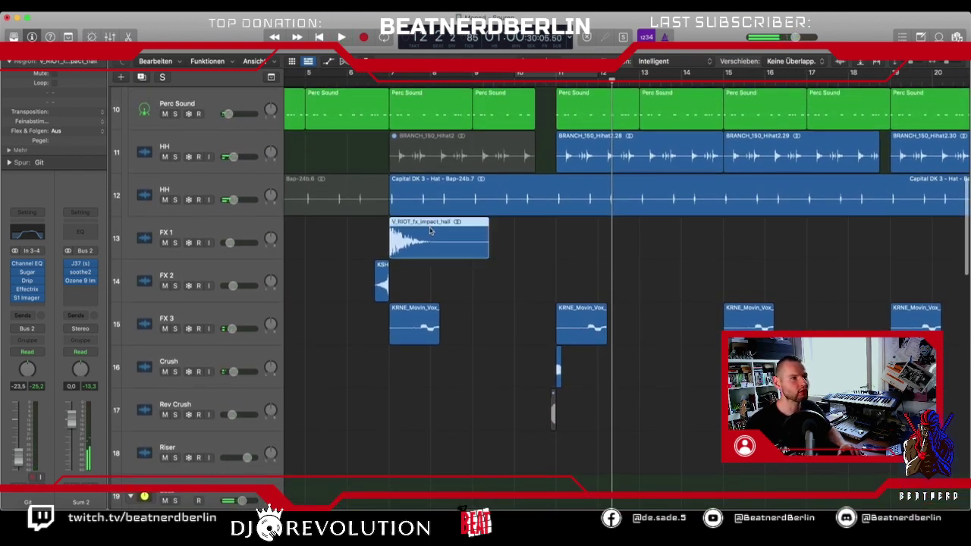
pyautogui.moveTo(422, 243); pyautogui.dragTo(591, 242)
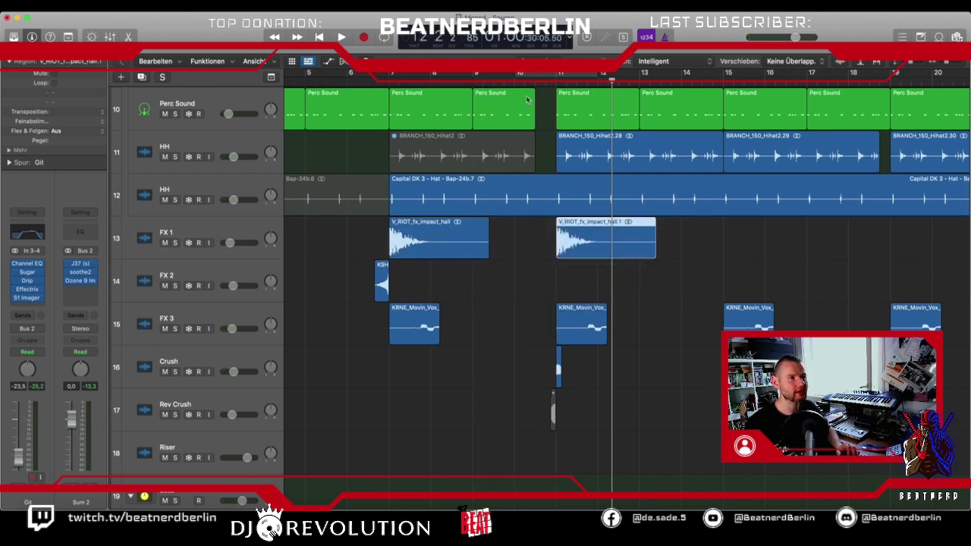
# Listen from bar 9 through the impact at bar 11 and on to bar 17, checking the FX, bass and melody tracks.
pyautogui.click(497, 80)
pyautogui.press('space')
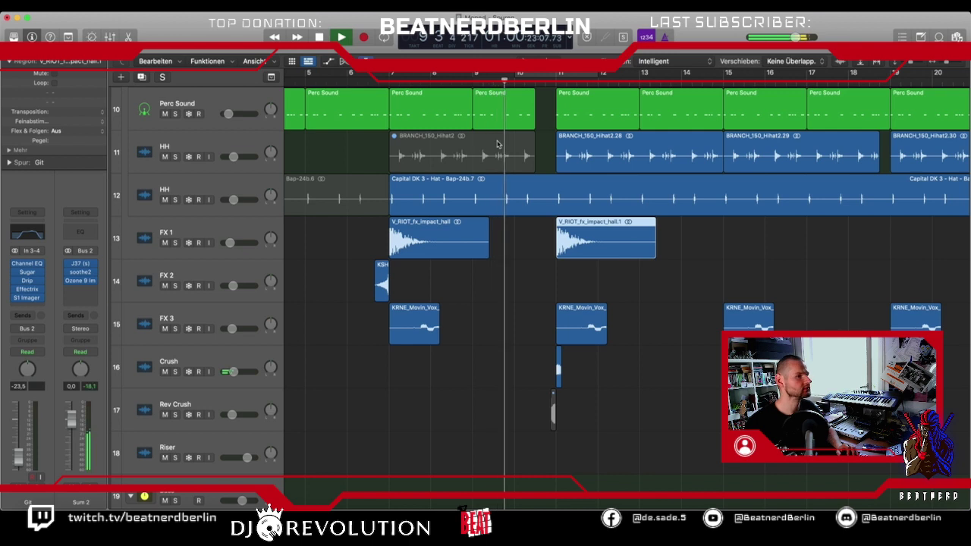
pyautogui.scroll(2, 497, 145)
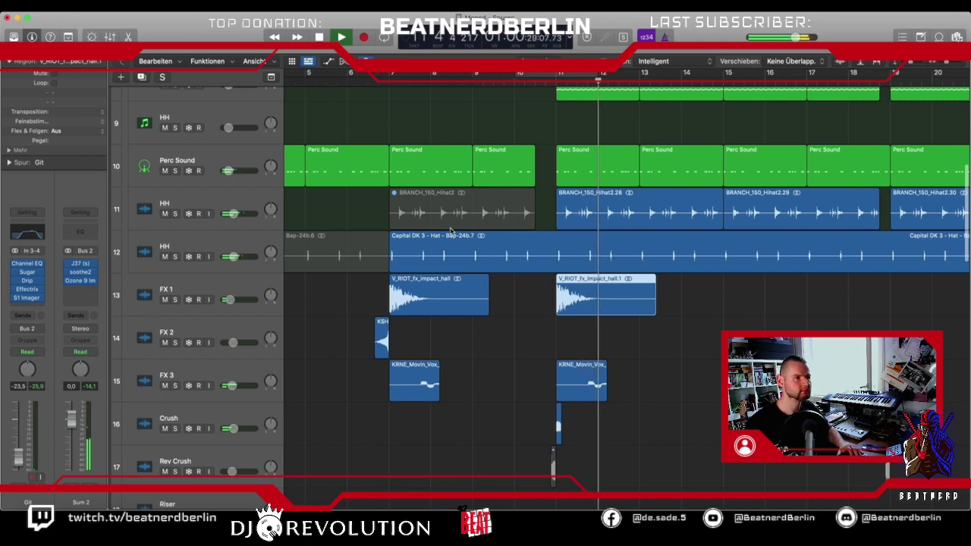
pyautogui.hscroll(5, 450, 231)
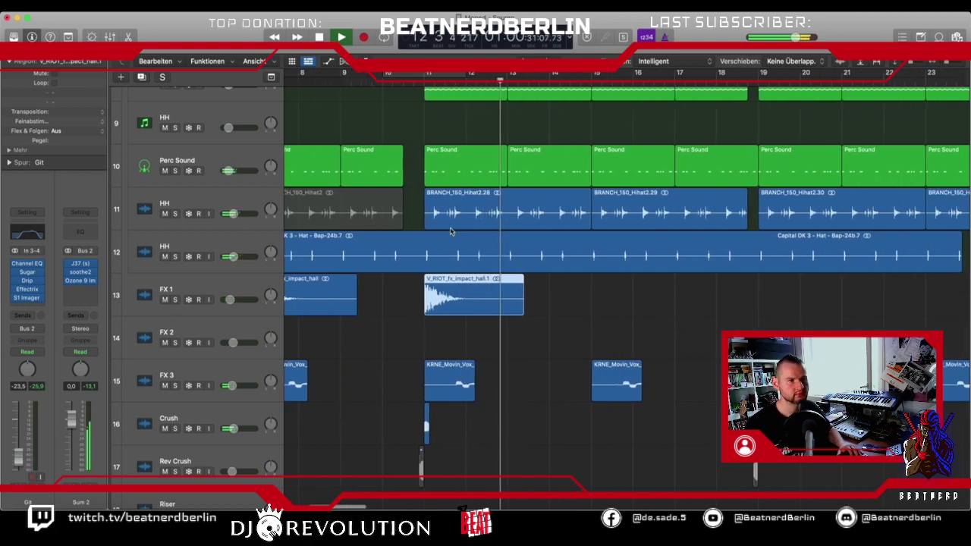
pyautogui.hscroll(2, 449, 232)
pyautogui.scroll(-10, 449, 231)
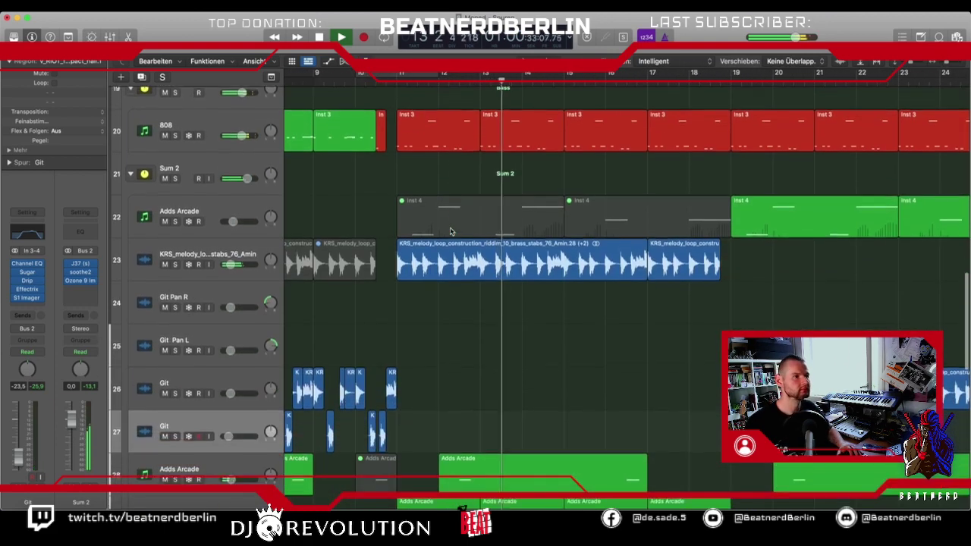
pyautogui.scroll(3, 450, 232)
pyautogui.scroll(2, 449, 231)
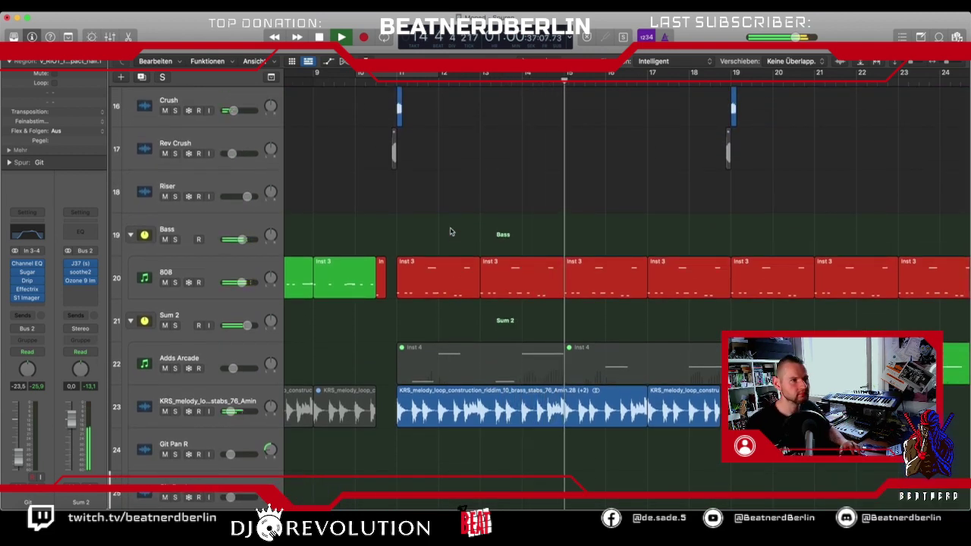
pyautogui.scroll(-3, 449, 231)
pyautogui.hscroll(5, 449, 231)
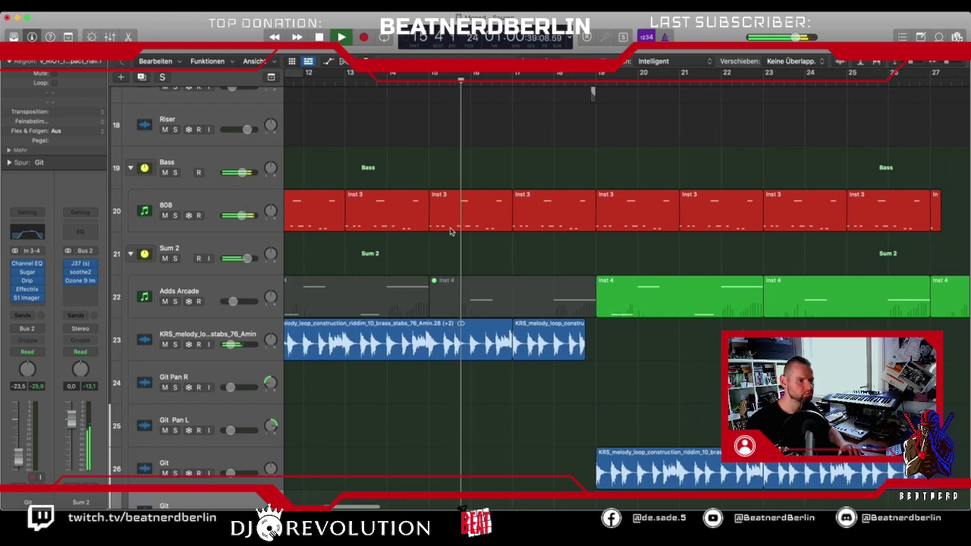
pyautogui.hscroll(5, 450, 231)
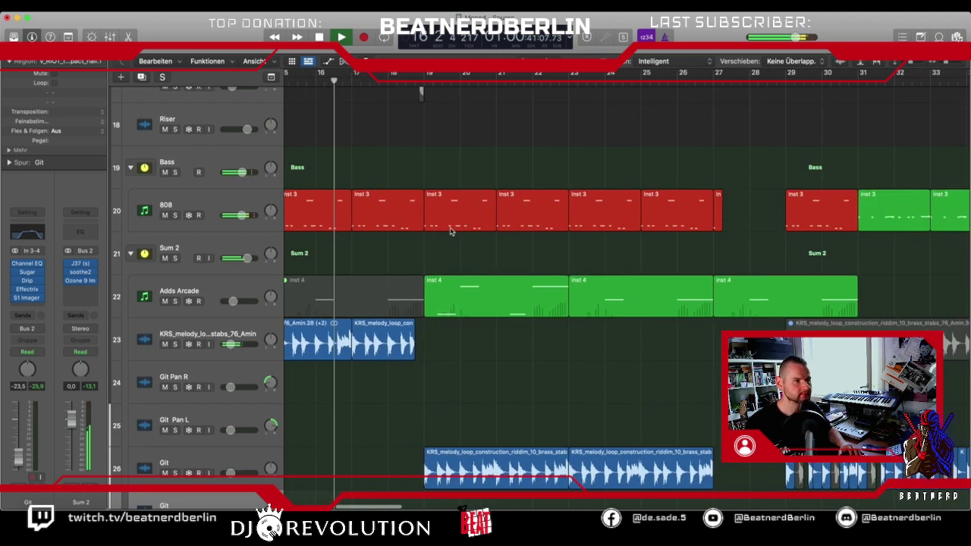
pyautogui.scroll(5, 449, 231)
pyautogui.scroll(2, 450, 231)
pyautogui.hscroll(-5, 449, 231)
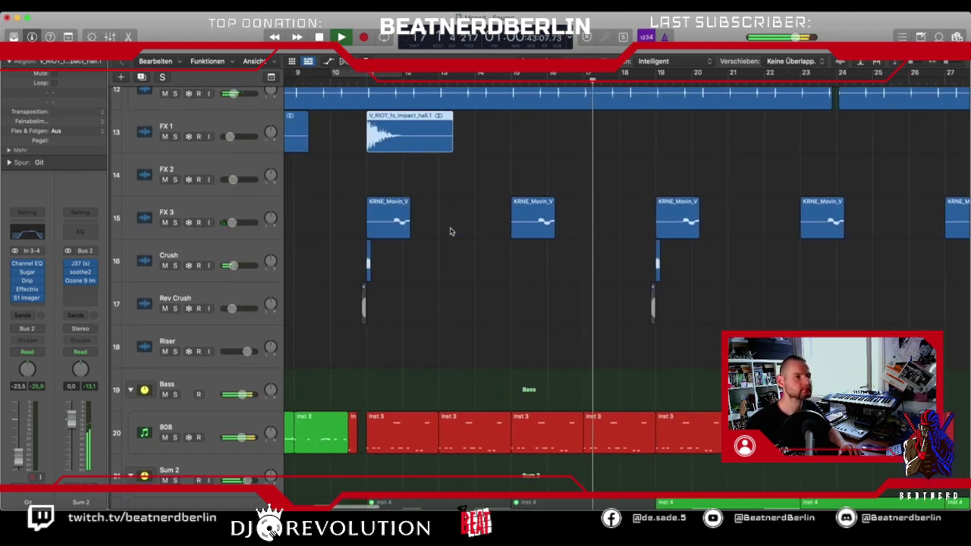
pyautogui.hscroll(-5, 450, 231)
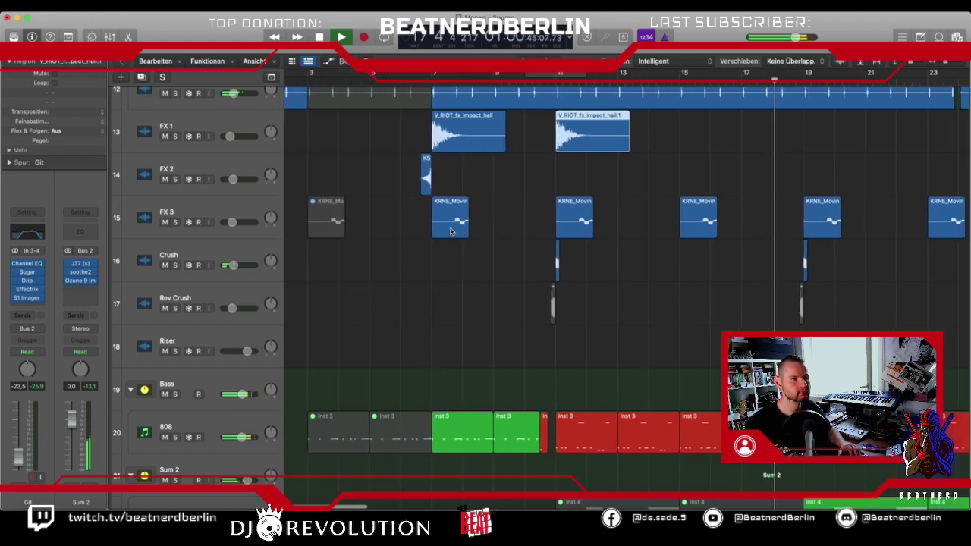
# Mute the KRNE_Movin_Vox regions at bars 19 and 23 on the FX 3 track.
pyautogui.hscroll(5, 450, 231)
pyautogui.scroll(2, 449, 231)
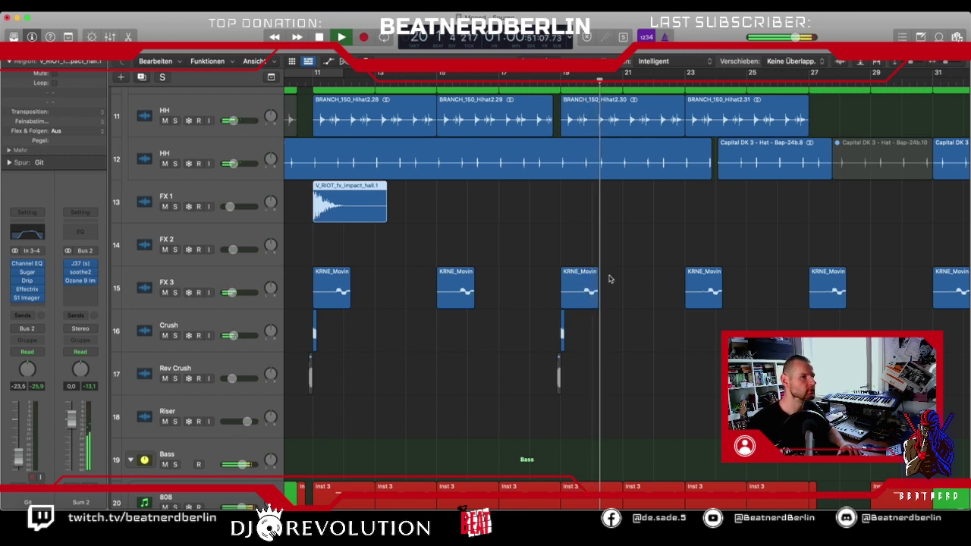
pyautogui.moveTo(574, 245); pyautogui.dragTo(729, 307)
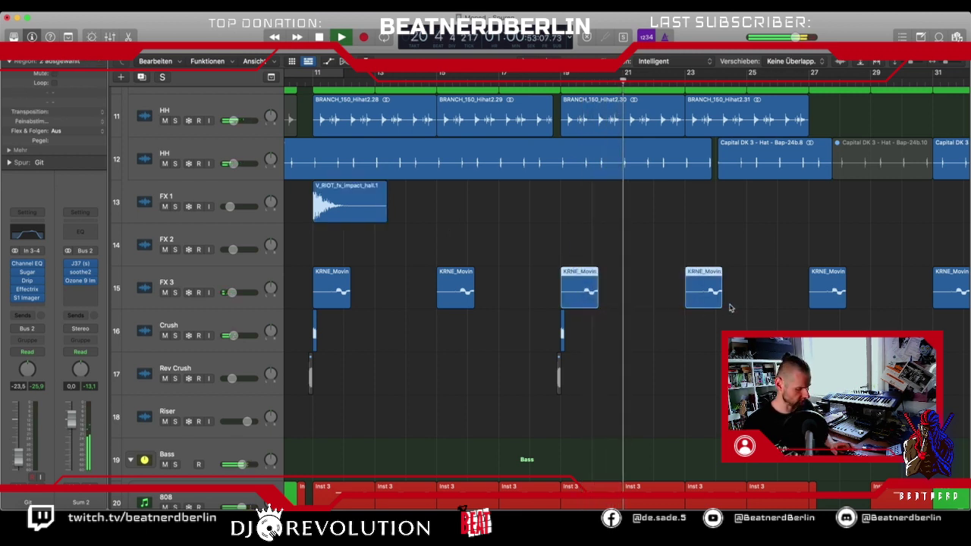
pyautogui.press('m')
# Listen on past bar 27 and mute the KRNE_Movin_Vox region at bar 27 on the FX 3 track.
pyautogui.hscroll(5, 705, 307)
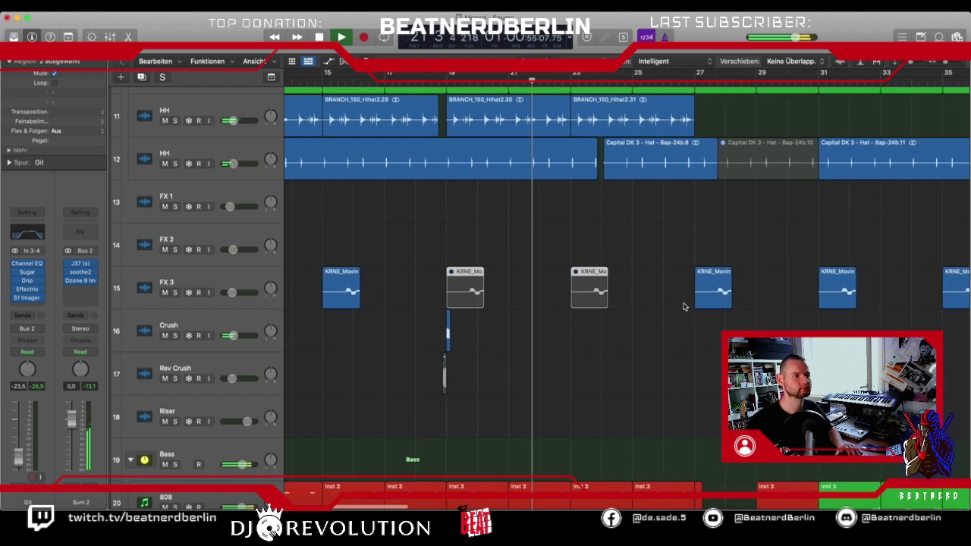
pyautogui.scroll(5, 682, 306)
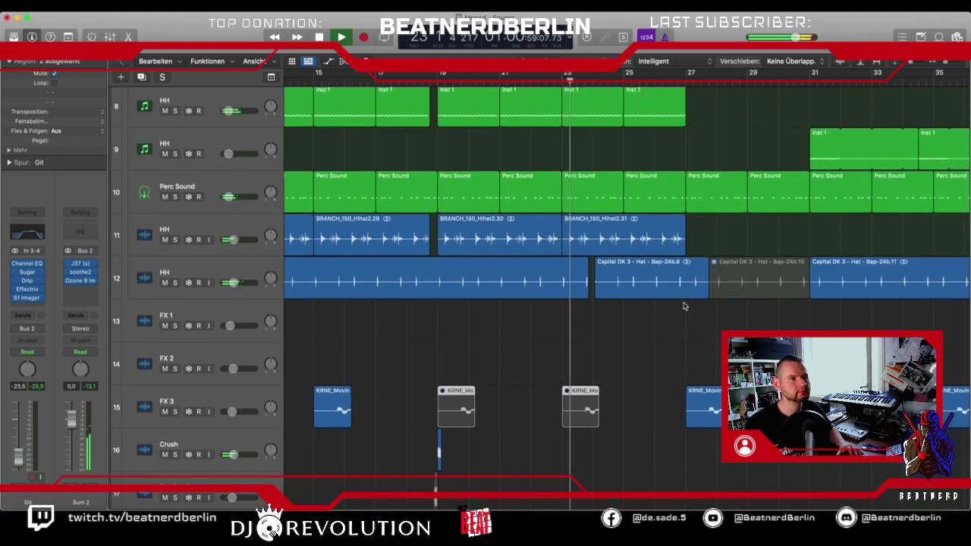
pyautogui.scroll(10, 683, 306)
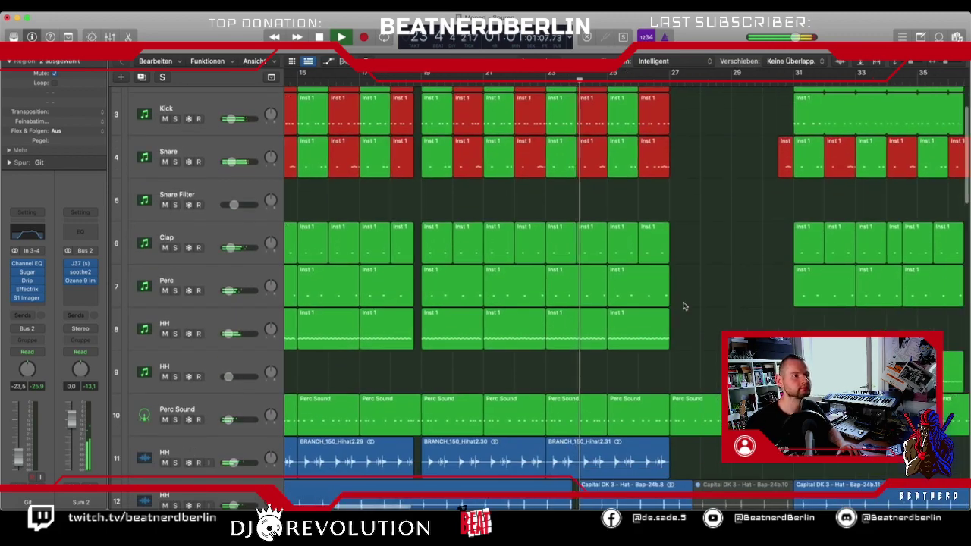
pyautogui.scroll(3, 682, 306)
pyautogui.scroll(-18, 683, 307)
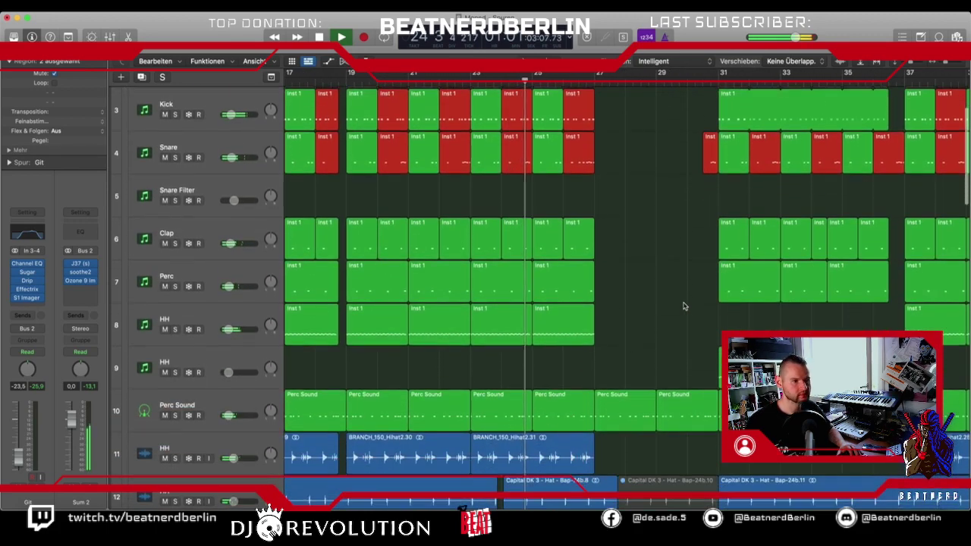
pyautogui.scroll(18, 683, 304)
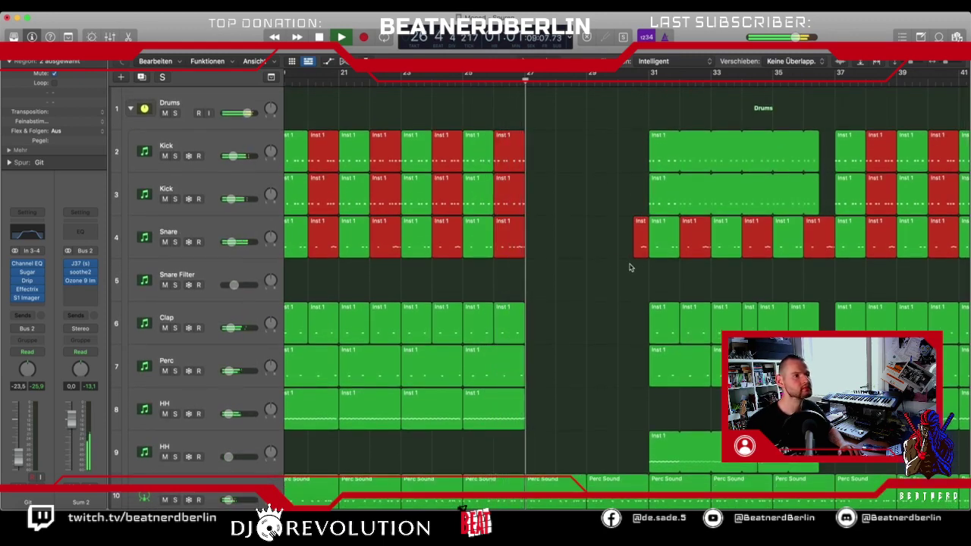
pyautogui.scroll(-12, 561, 241)
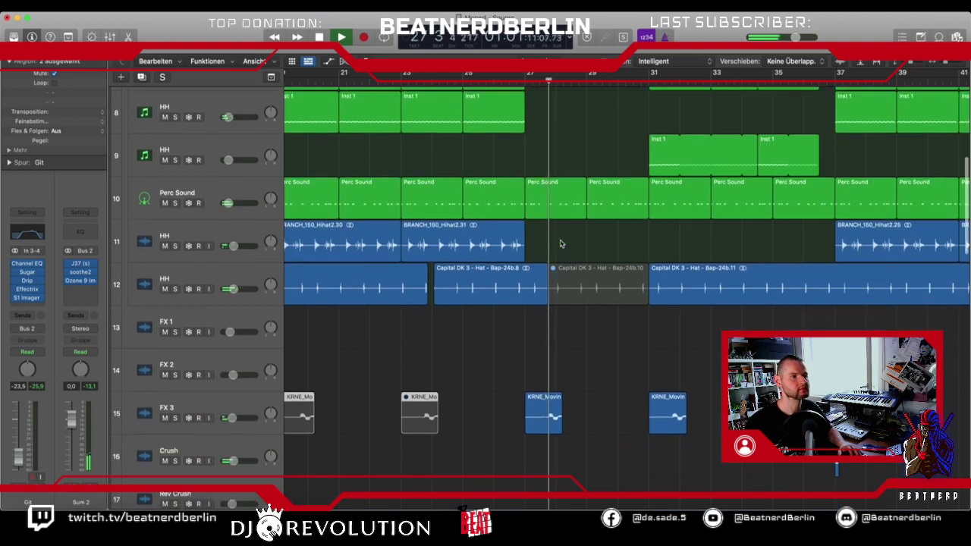
pyautogui.click(552, 402)
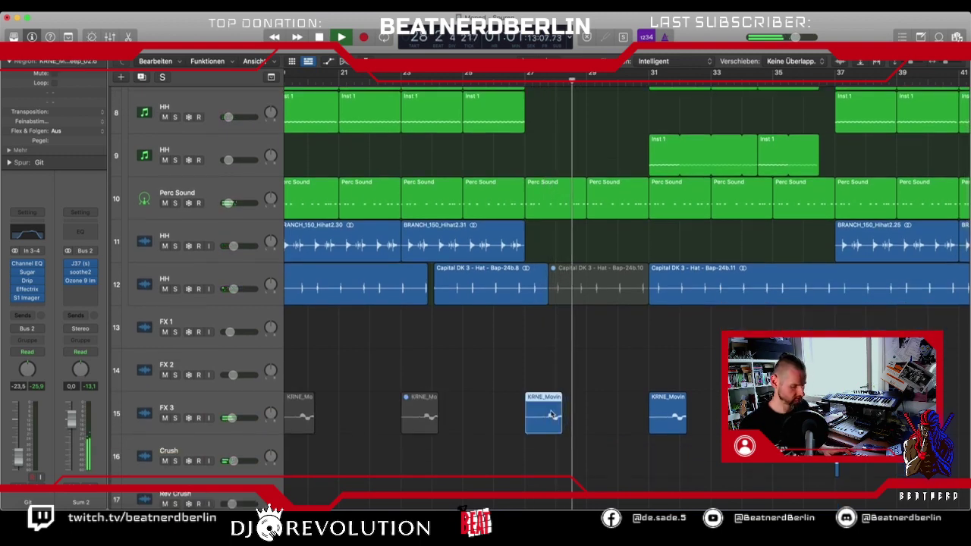
pyautogui.hotkey('ctrl', 'm')
# Move the muted guitar slices between bars 29 and 35 from the Git track to the empty Git track below, keeping their timing.
pyautogui.scroll(-20, 563, 342)
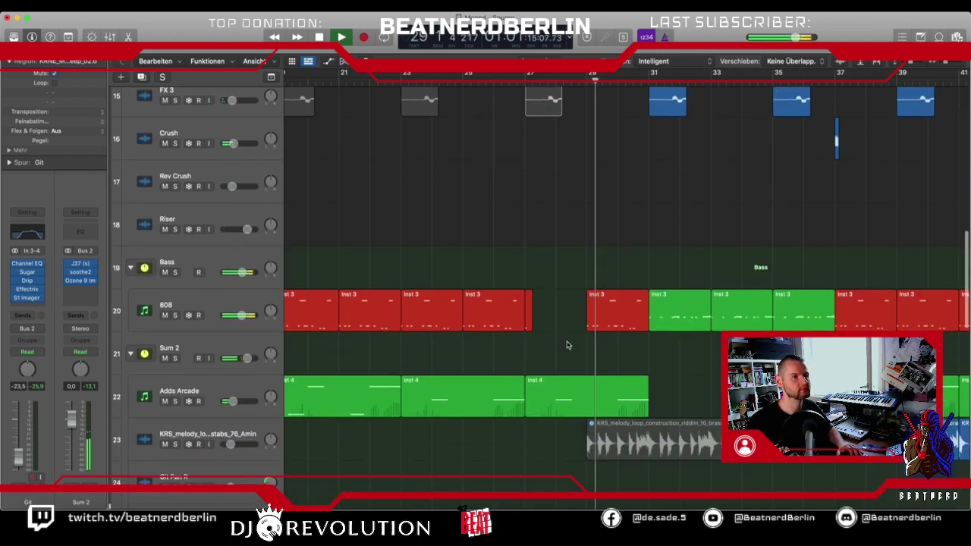
pyautogui.scroll(6, 566, 345)
pyautogui.scroll(-8, 566, 345)
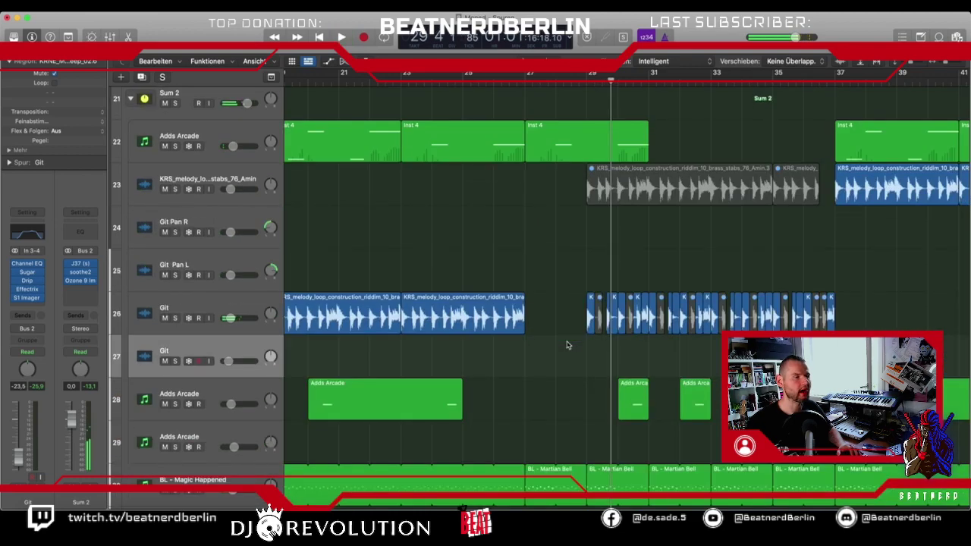
pyautogui.scroll(5, 566, 345)
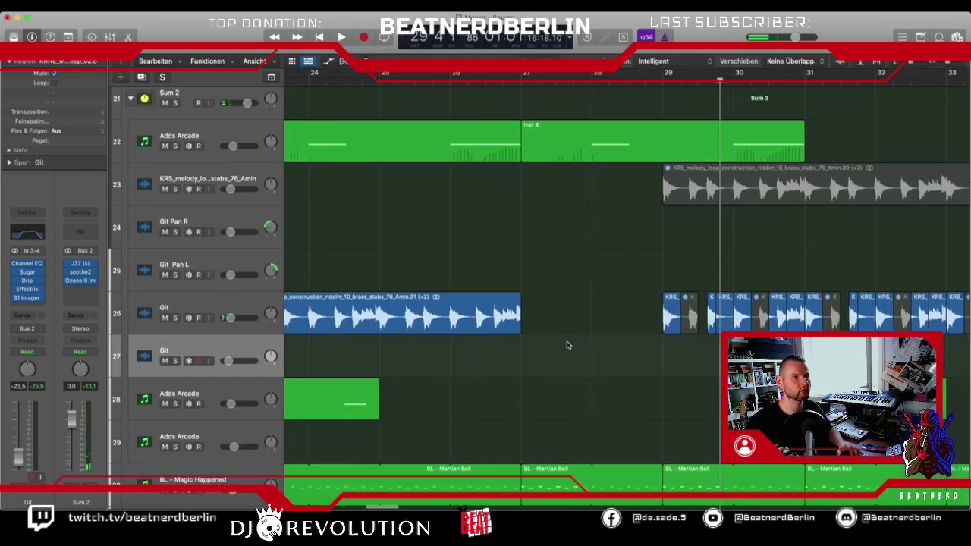
pyautogui.scroll(-2, 565, 345)
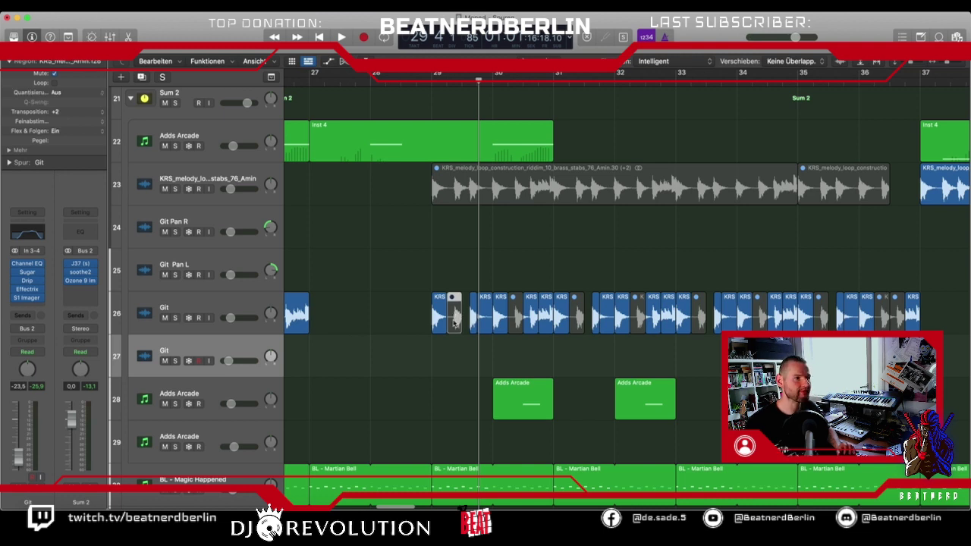
pyautogui.moveTo(453, 322); pyautogui.dragTo(454, 356)
pyautogui.moveTo(516, 317); pyautogui.dragTo(517, 356)
pyautogui.moveTo(576, 322); pyautogui.dragTo(576, 357)
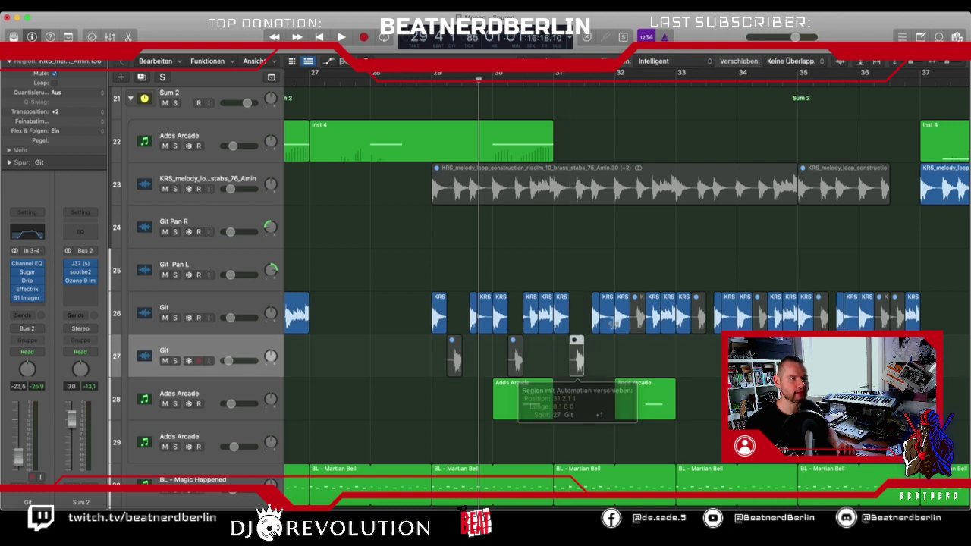
pyautogui.moveTo(637, 320); pyautogui.dragTo(637, 356)
pyautogui.moveTo(699, 320); pyautogui.dragTo(697, 356)
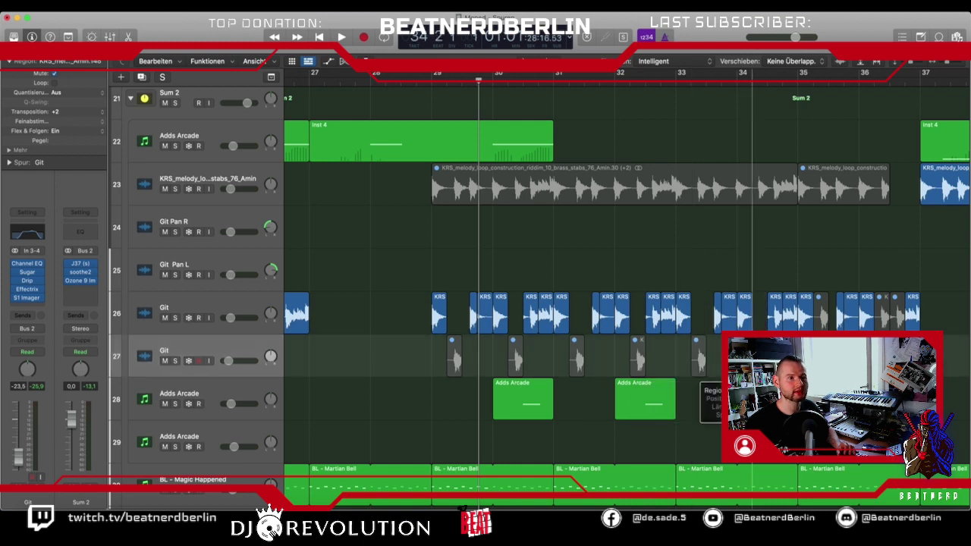
pyautogui.moveTo(818, 303); pyautogui.dragTo(817, 356)
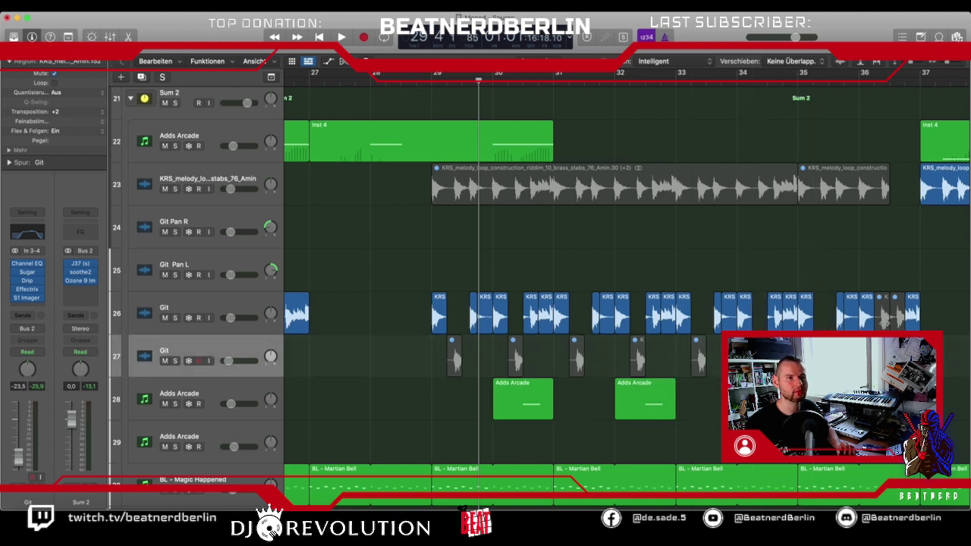
# Move the last muted slices near bar 36 to the lower Git track, unmute all its slices and trim their starts slightly.
pyautogui.moveTo(884, 322); pyautogui.dragTo(561, 358)
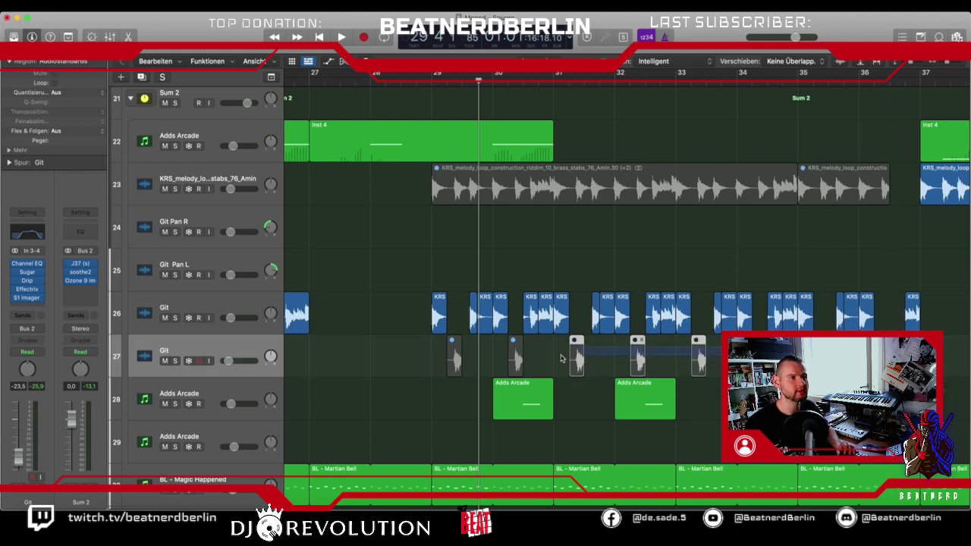
pyautogui.click(435, 363)
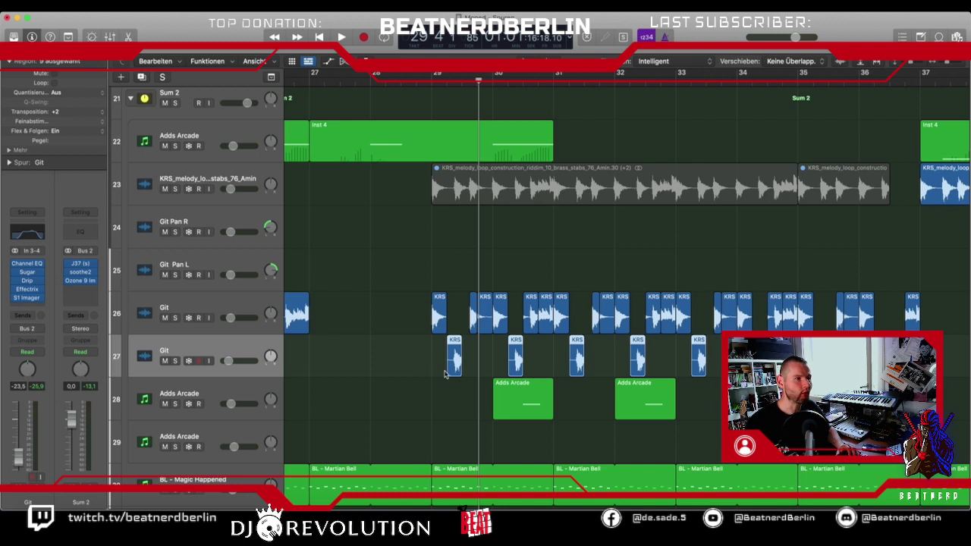
pyautogui.moveTo(447, 372); pyautogui.dragTo(451, 372)
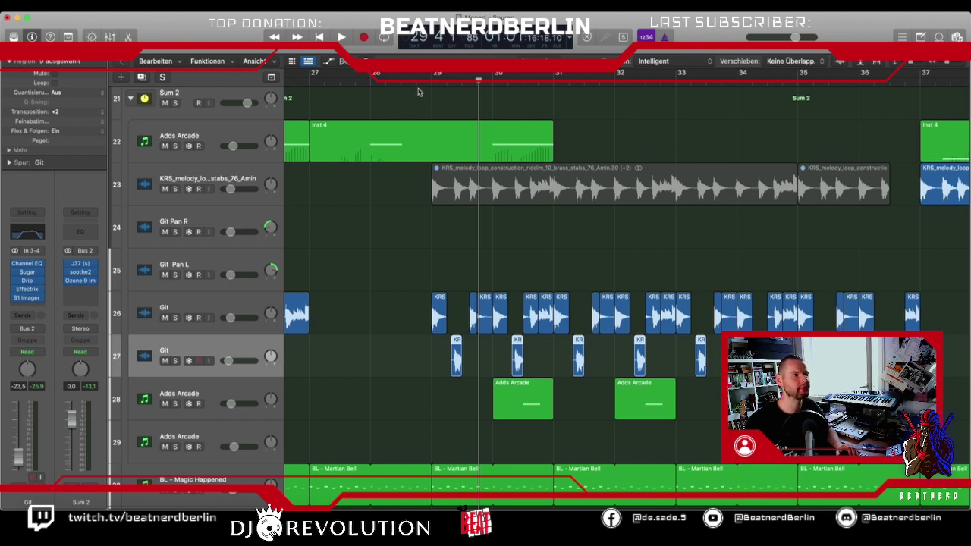
# Play from bar 27 and shorten the Capital DK 3 - Hat - Bap-24b.8 region on track 12 to end at bar 27.
pyautogui.click(314, 78)
pyautogui.press('space')
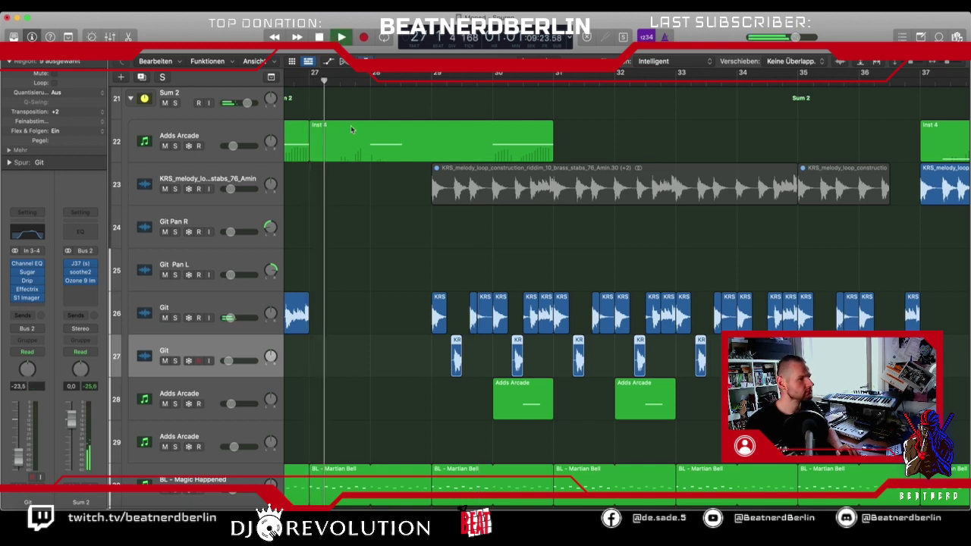
pyautogui.scroll(5, 426, 231)
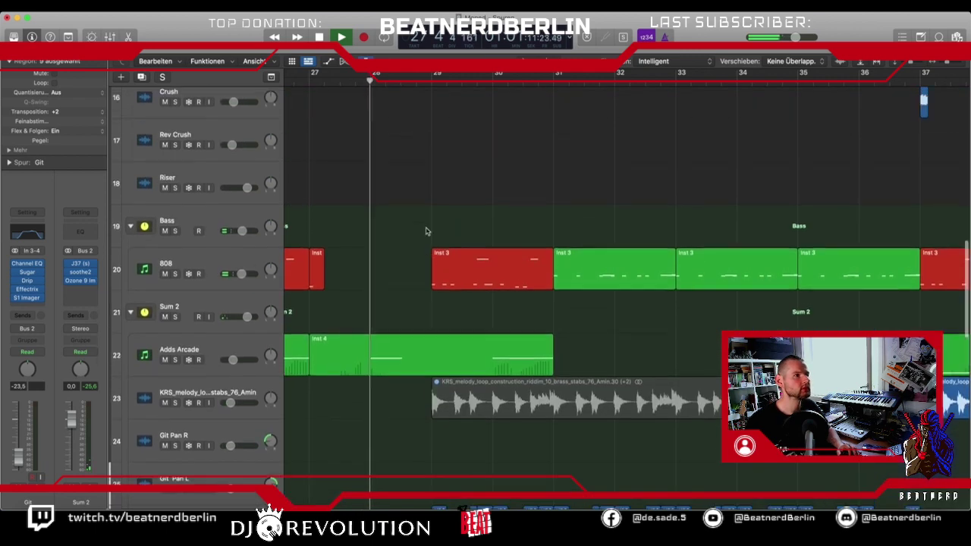
pyautogui.scroll(10, 425, 231)
pyautogui.hscroll(-4, 425, 231)
pyautogui.press('space')
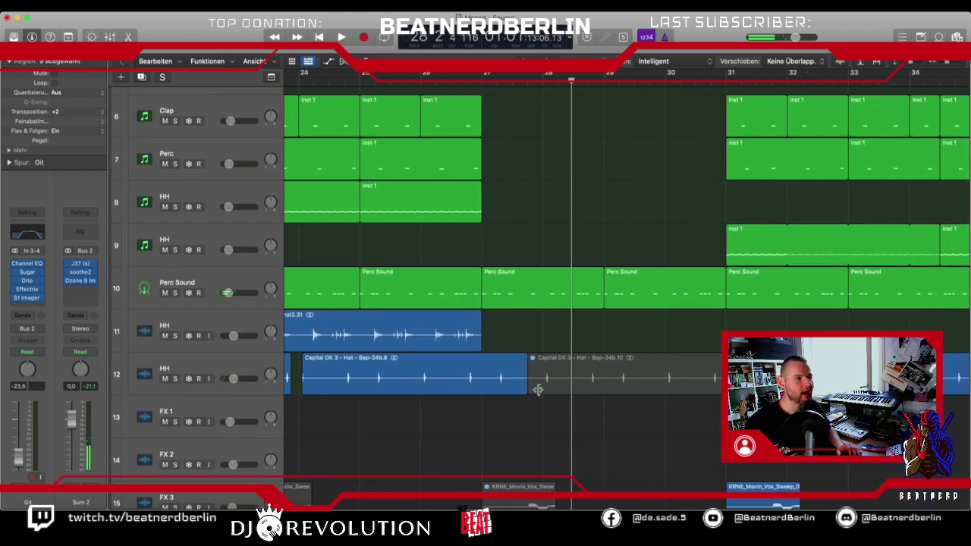
pyautogui.moveTo(522, 393); pyautogui.dragTo(481, 394)
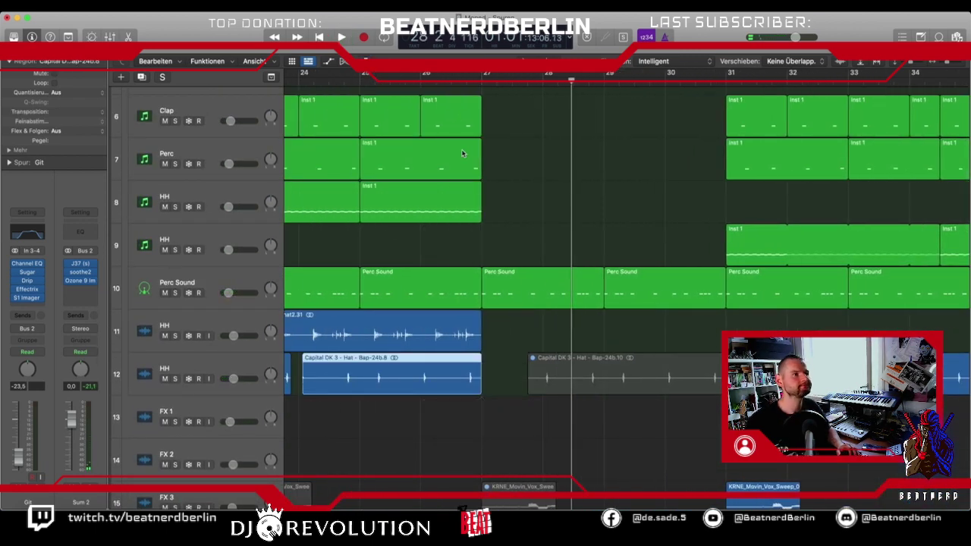
# Listen from bar 25 past the break at bar 27, checking the tracks from the drums down to the vocals.
pyautogui.press('space')
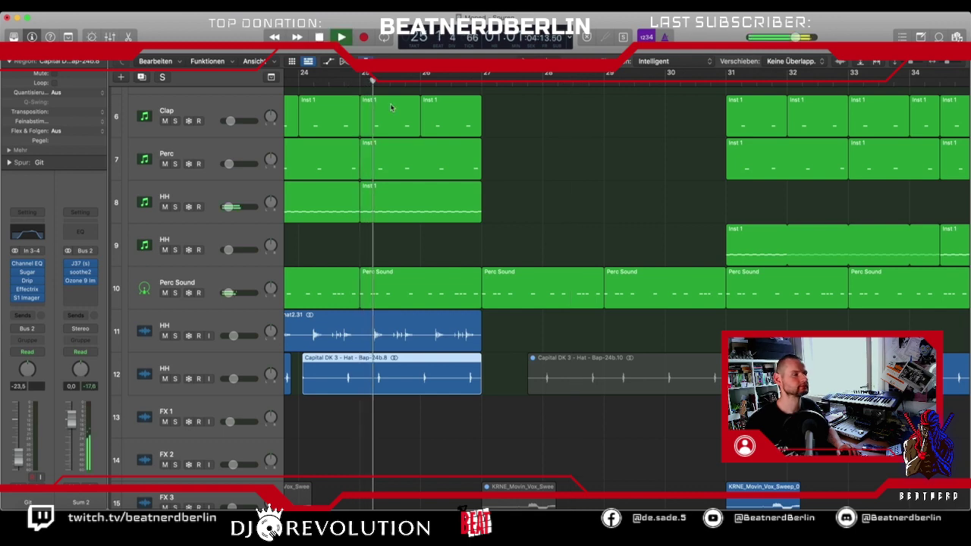
pyautogui.scroll(-4, 445, 157)
pyautogui.scroll(-8, 445, 158)
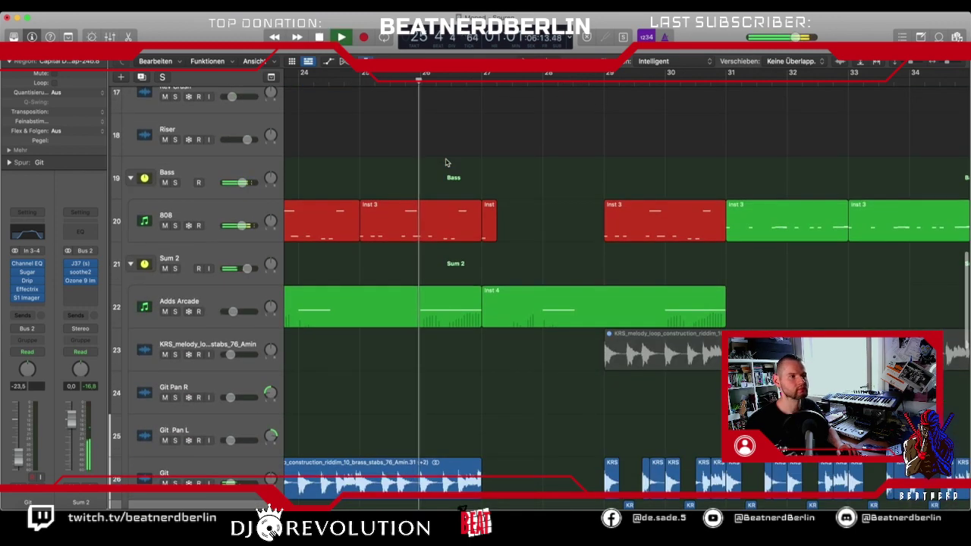
pyautogui.scroll(2, 445, 162)
pyautogui.scroll(5, 445, 163)
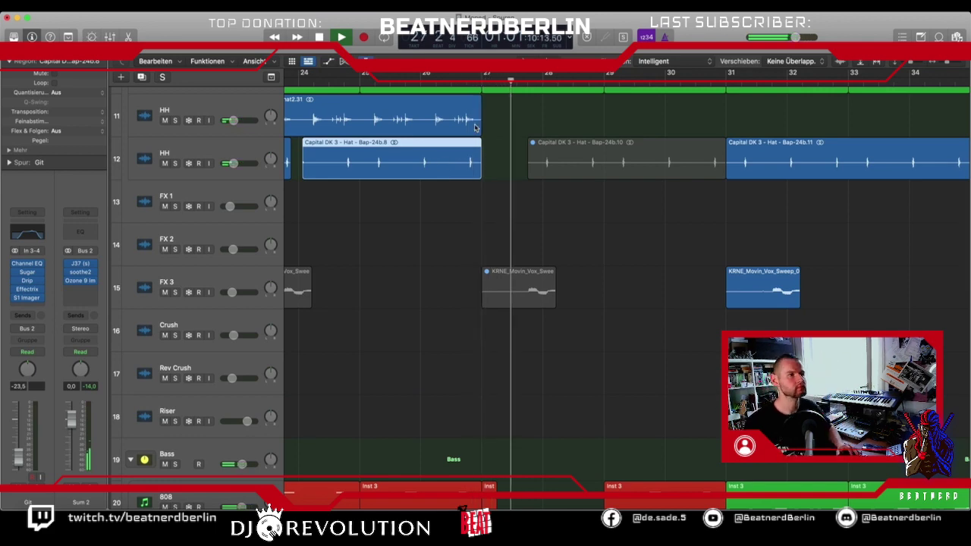
pyautogui.press('space')
pyautogui.scroll(-5, 455, 242)
pyautogui.scroll(-15, 458, 246)
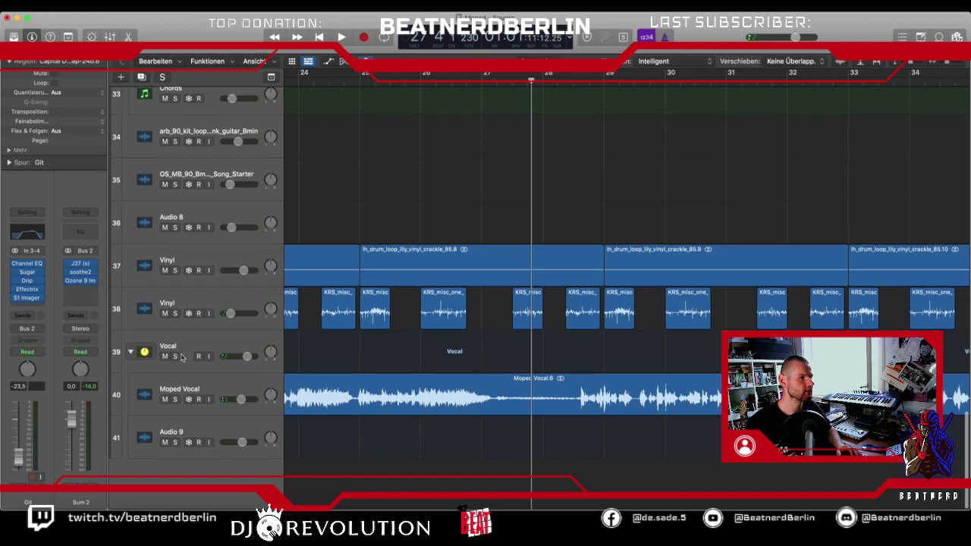
pyautogui.scroll(20, 416, 307)
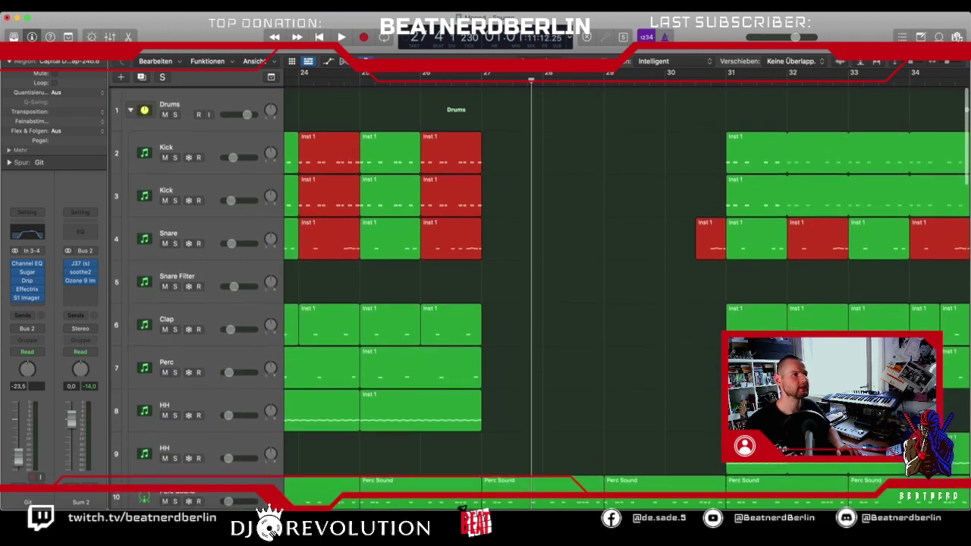
# Replay the lead-in to bar 27 and shorten the HH, Perc and Clap regions on tracks 8, 7 and 6 to bar 26 beat 4.
pyautogui.press('space')
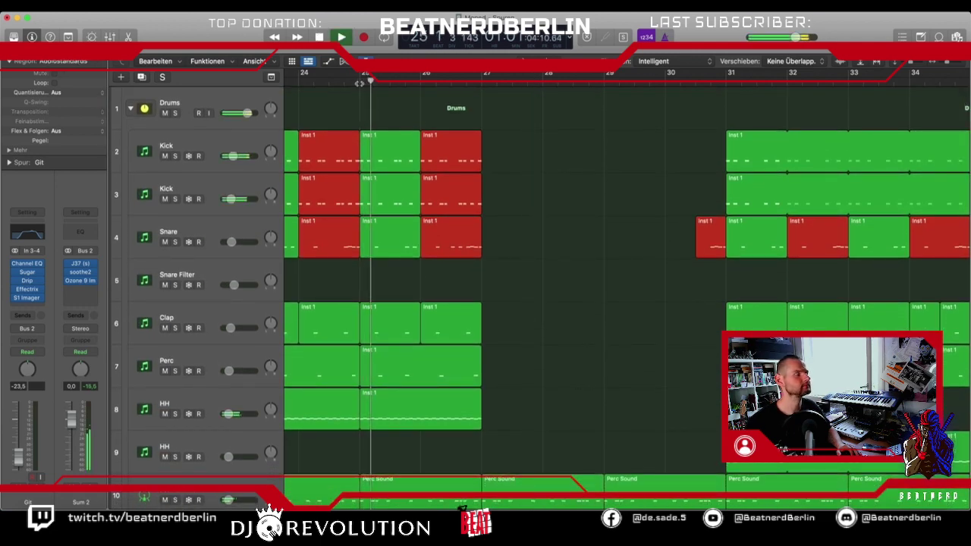
pyautogui.scroll(-5, 392, 119)
pyautogui.scroll(2, 485, 147)
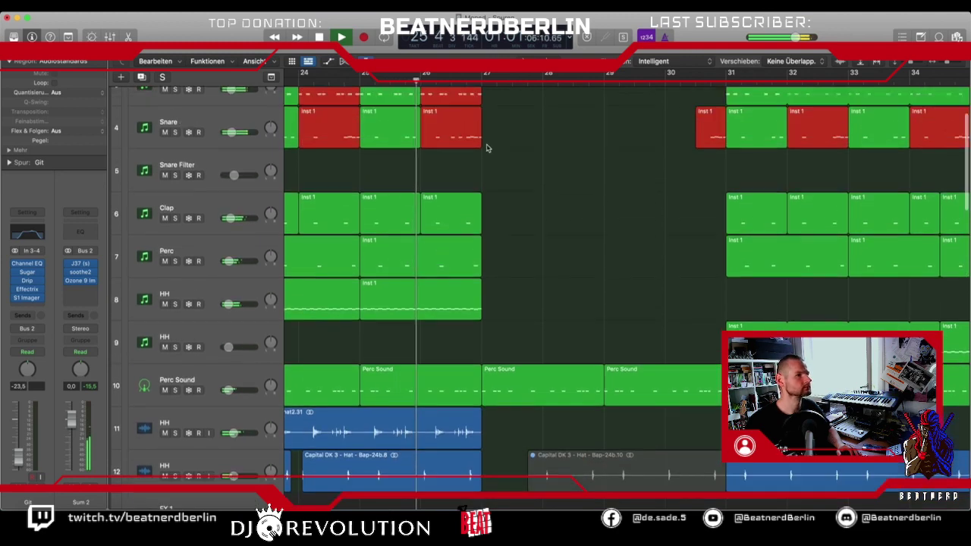
pyautogui.click(445, 350)
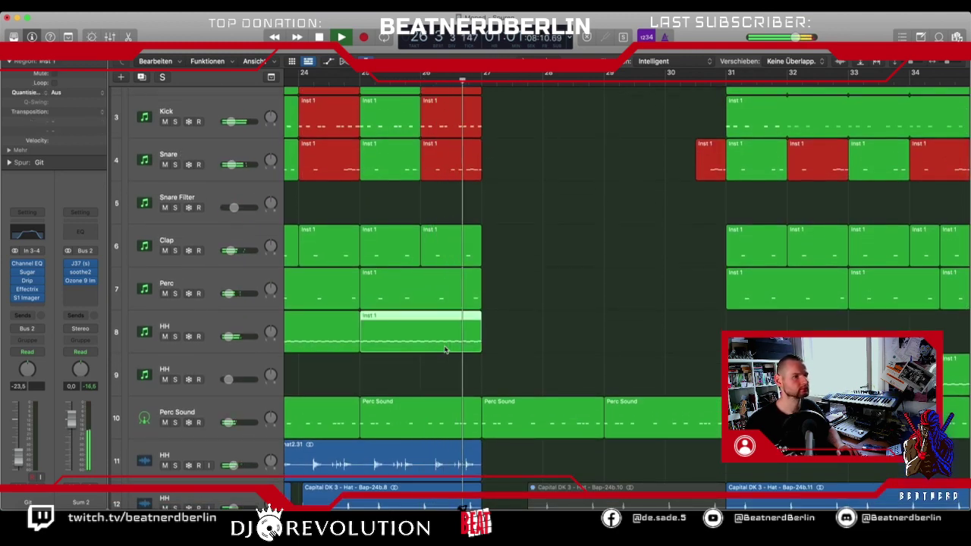
pyautogui.scroll(3, 446, 349)
pyautogui.press('space')
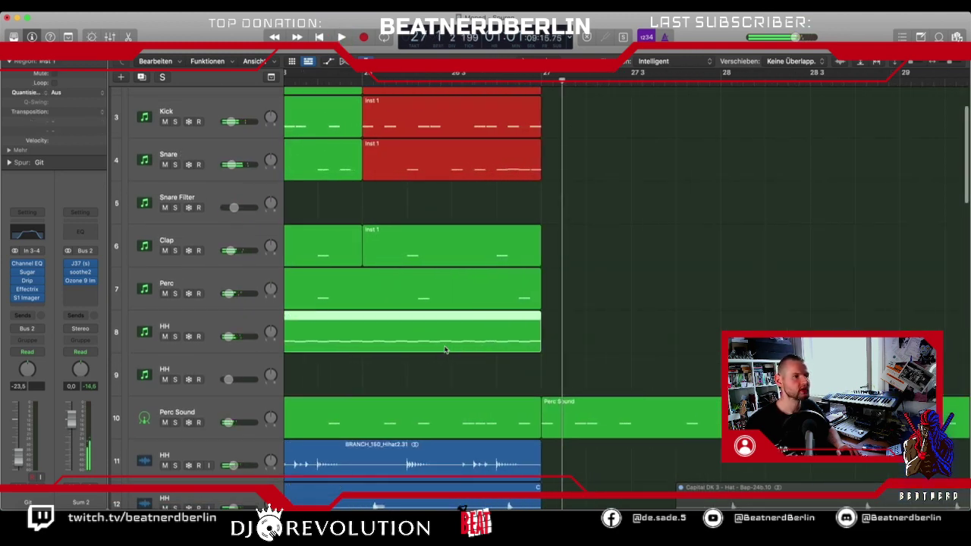
pyautogui.click(543, 347)
pyautogui.moveTo(538, 347); pyautogui.dragTo(497, 349)
pyautogui.moveTo(535, 311); pyautogui.dragTo(497, 310)
pyautogui.moveTo(536, 266); pyautogui.dragTo(497, 263)
# Check the transition by ear and shorten the Clap, Perc, HH (track 8) and Perc Sound regions to end at bar 26 beat 3.
pyautogui.press('space')
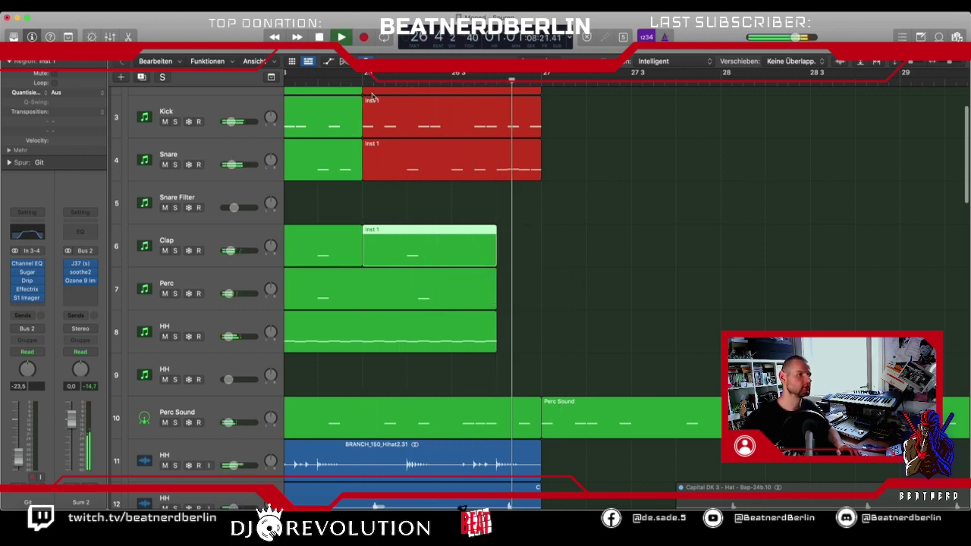
pyautogui.scroll(-2, 493, 243)
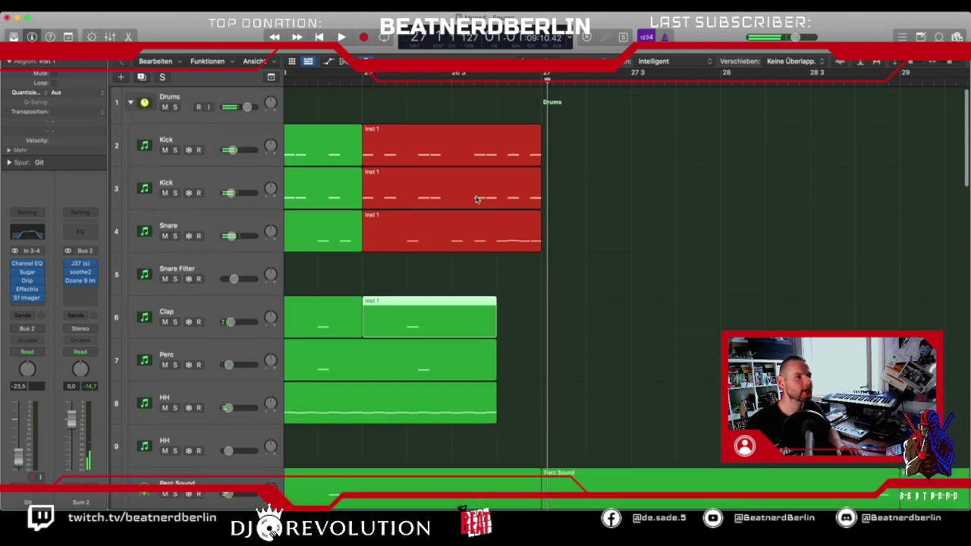
pyautogui.click(506, 278)
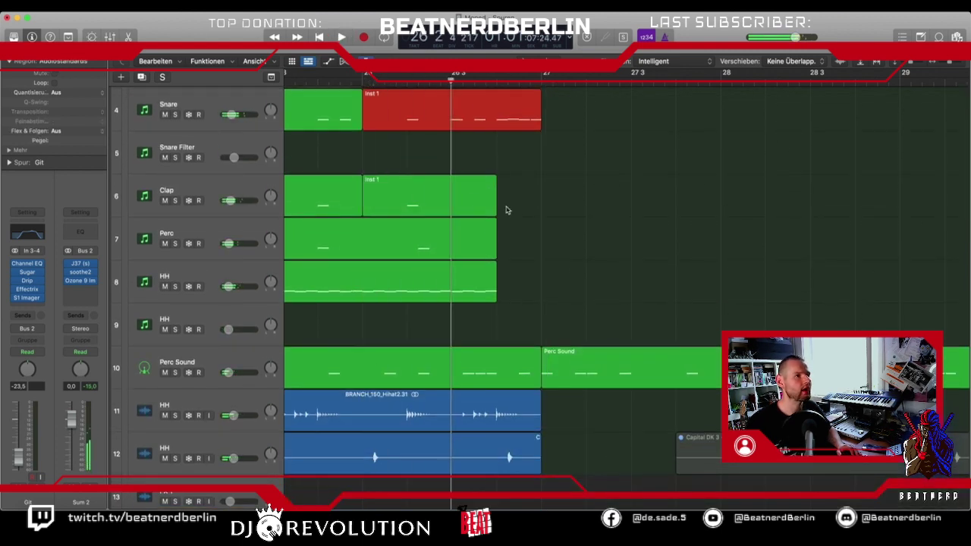
pyautogui.moveTo(506, 210); pyautogui.dragTo(450, 298)
pyautogui.click(485, 377)
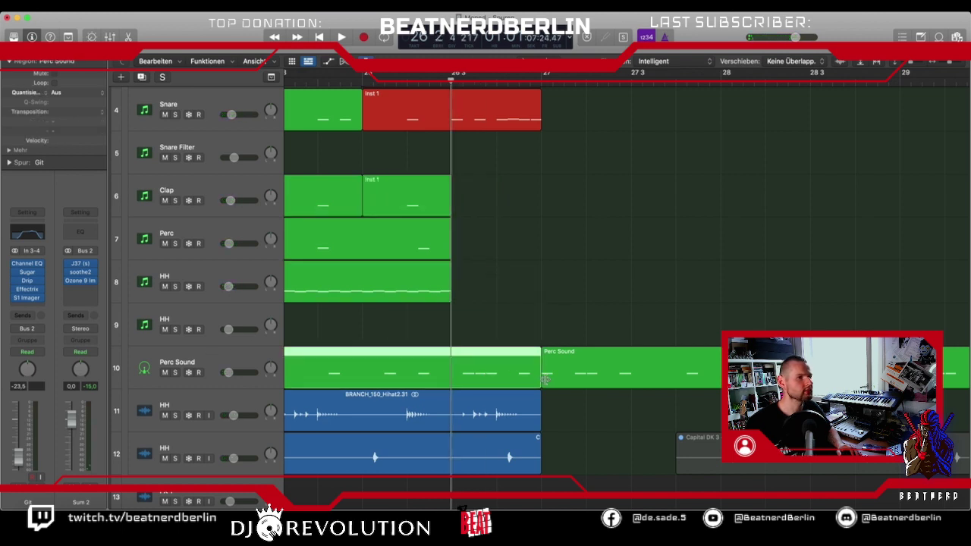
pyautogui.moveTo(539, 382); pyautogui.dragTo(450, 376)
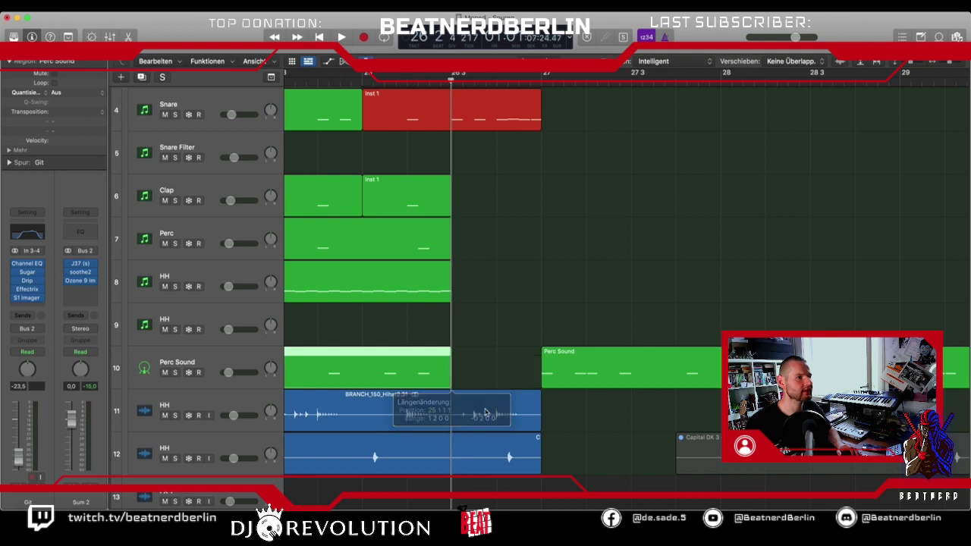
# Shorten the Capital DK 3 - Hat - Bap-24b.8 region on track 12 to end at bar 26 beat 3.
pyautogui.scroll(-2, 496, 419)
pyautogui.click(524, 426)
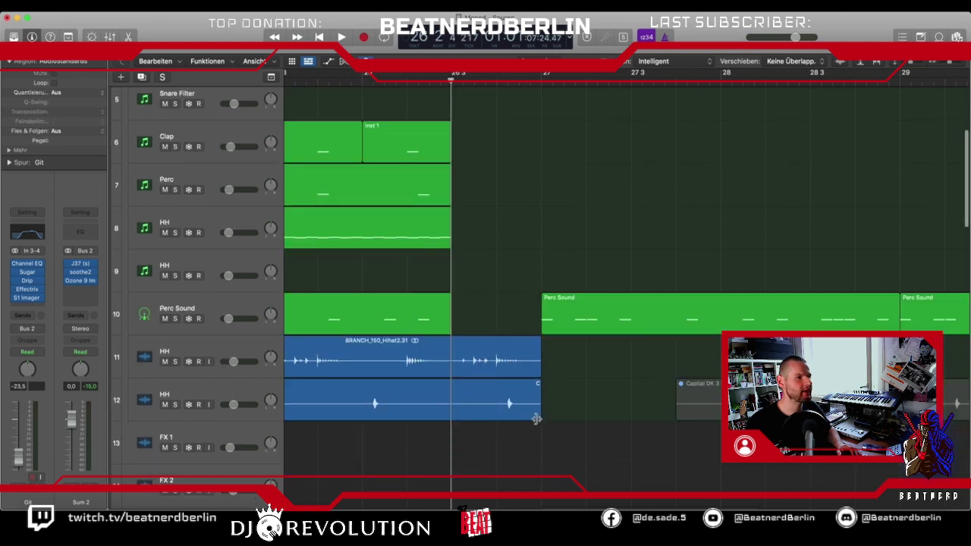
pyautogui.moveTo(537, 418); pyautogui.dragTo(446, 418)
# Shorten the 808 region to end at bar 26 beat 3 and move the short 808 region from bar 27 to that position.
pyautogui.scroll(-10, 462, 319)
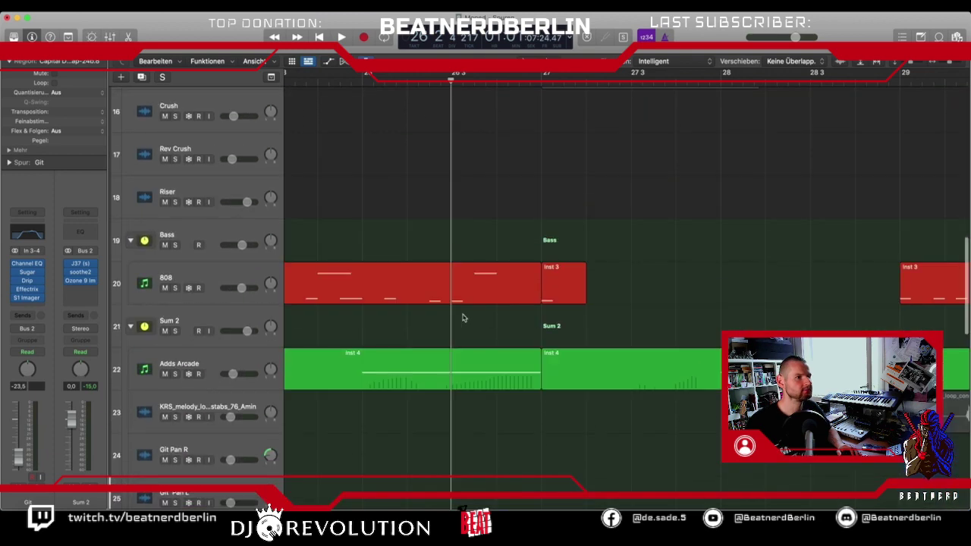
pyautogui.moveTo(535, 304); pyautogui.dragTo(451, 304)
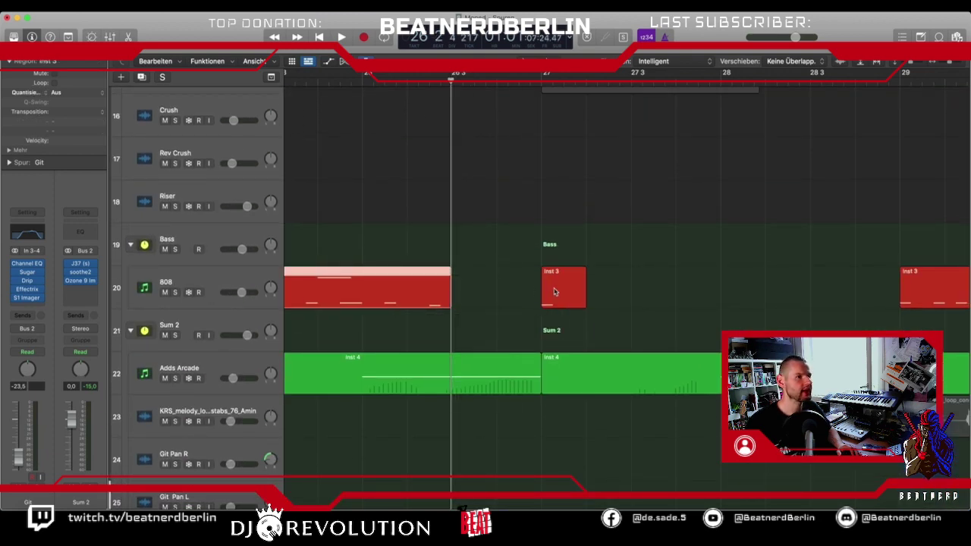
pyautogui.moveTo(554, 292); pyautogui.dragTo(464, 293)
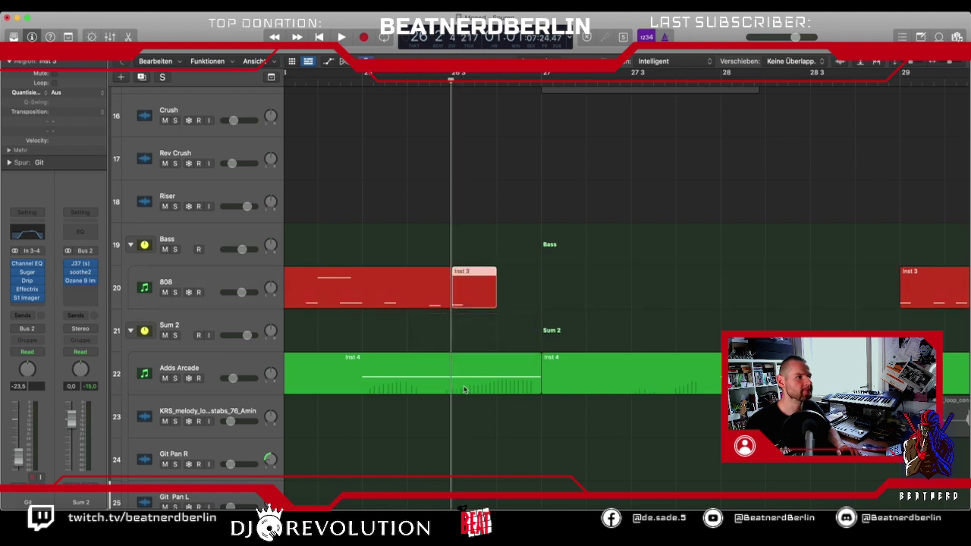
# Listen to the transition into bar 27 from bar 25, checking how the bass and Adds Arcade parts lead into the break.
pyautogui.click(464, 389)
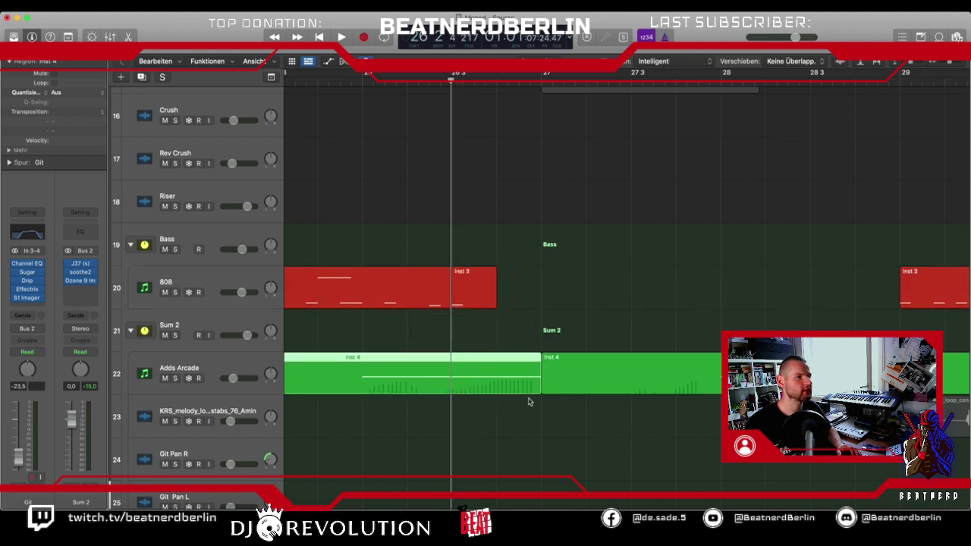
pyautogui.scroll(1, 315, 107)
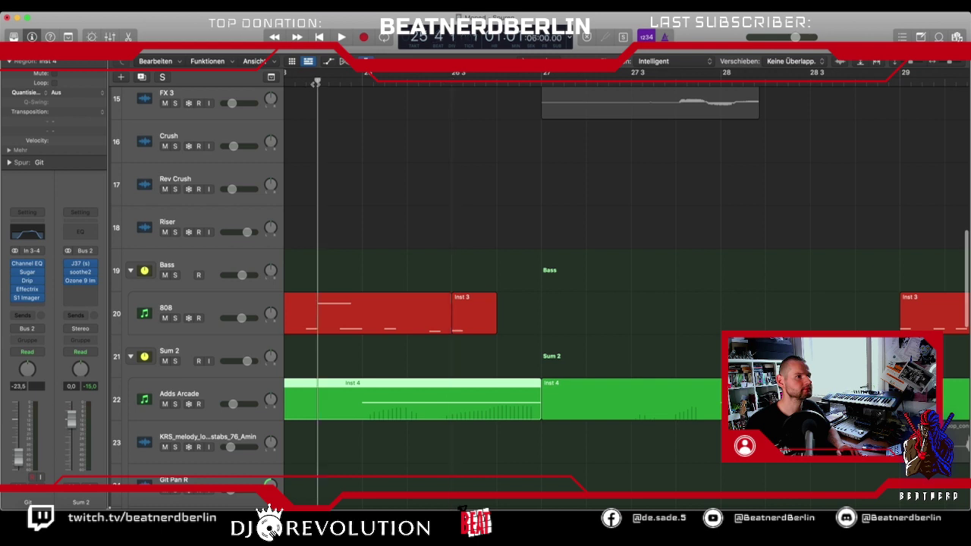
pyautogui.press('space')
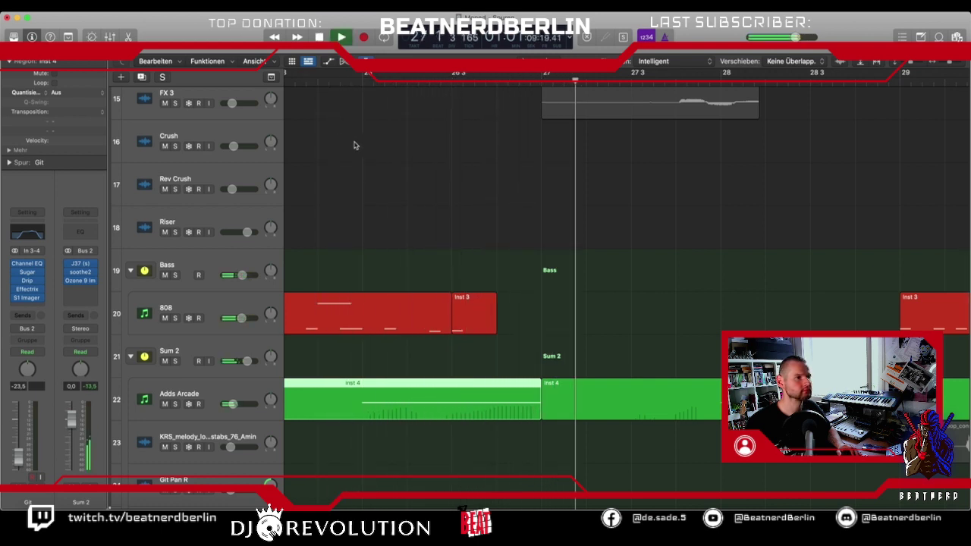
pyautogui.press('space')
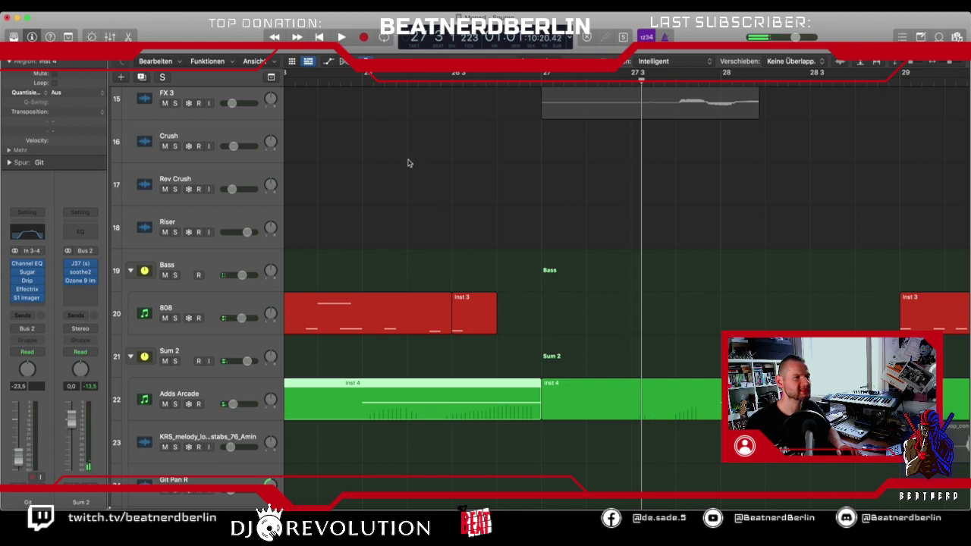
pyautogui.scroll(-3, 407, 161)
pyautogui.scroll(2, 407, 160)
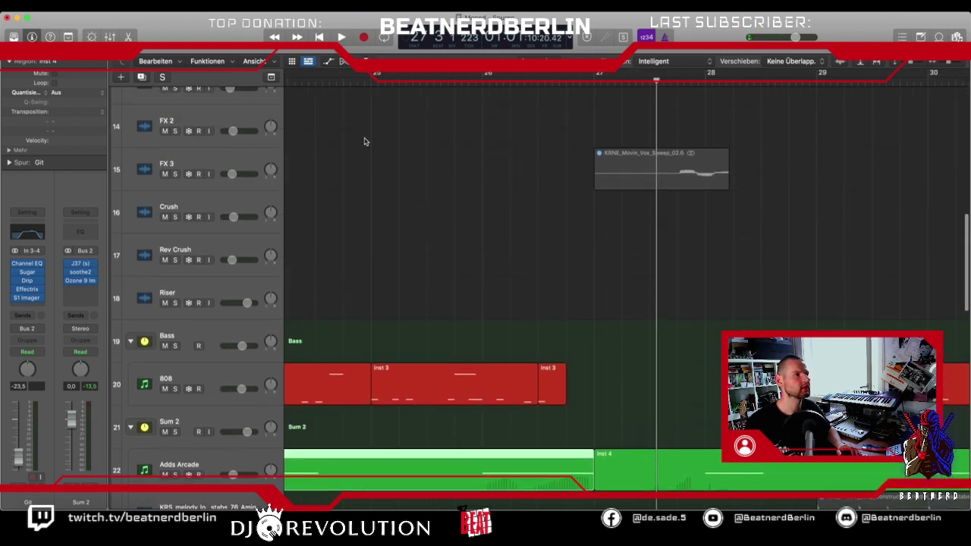
pyautogui.click(373, 90)
pyautogui.press('space')
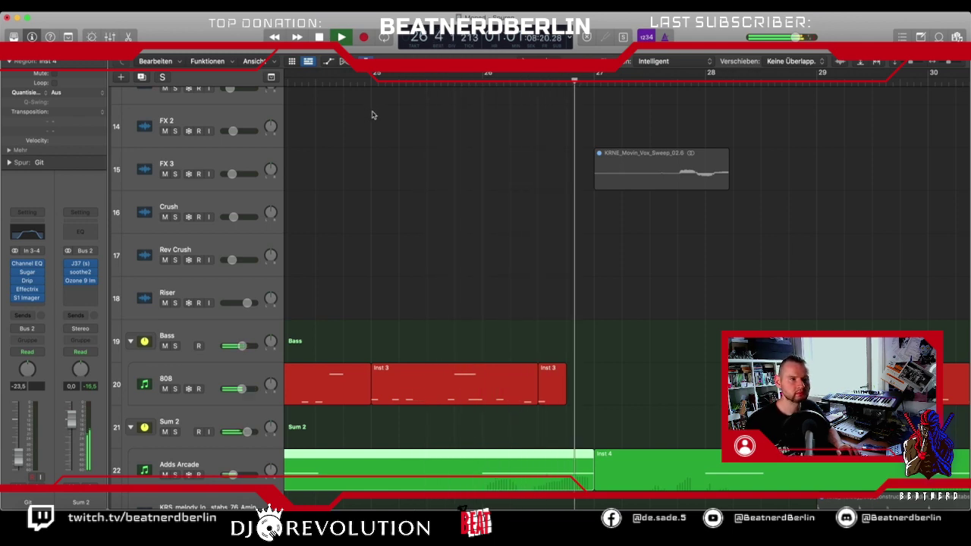
pyautogui.press('space')
# Shorten both Kick regions at bar 26 to end at beat 3 and play the transition from bar 25.
pyautogui.scroll(10, 525, 165)
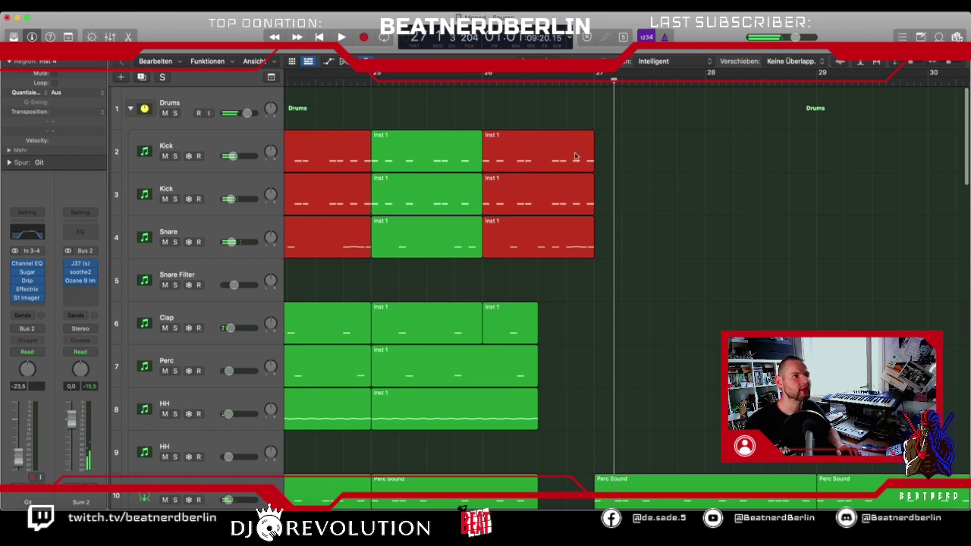
pyautogui.moveTo(597, 159); pyautogui.dragTo(537, 205)
pyautogui.click(370, 85)
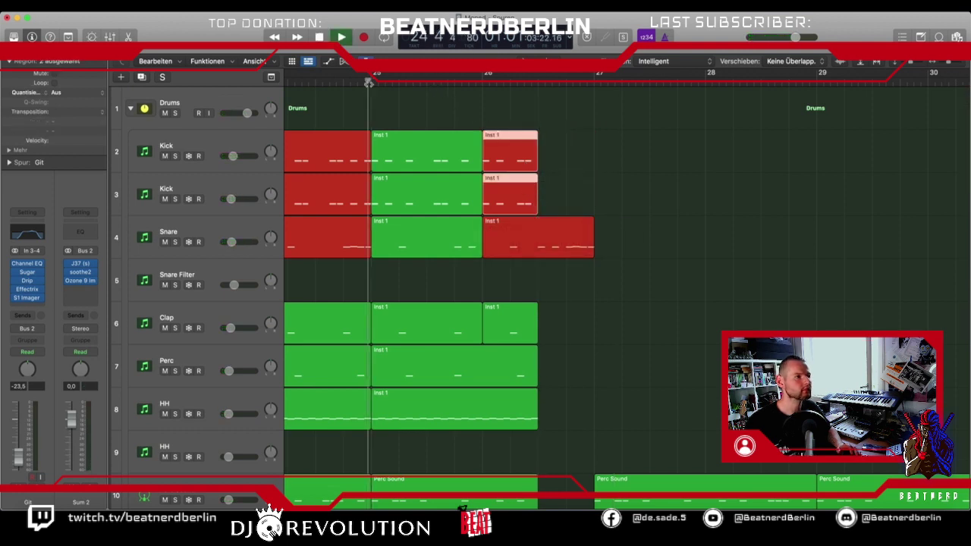
pyautogui.press('space')
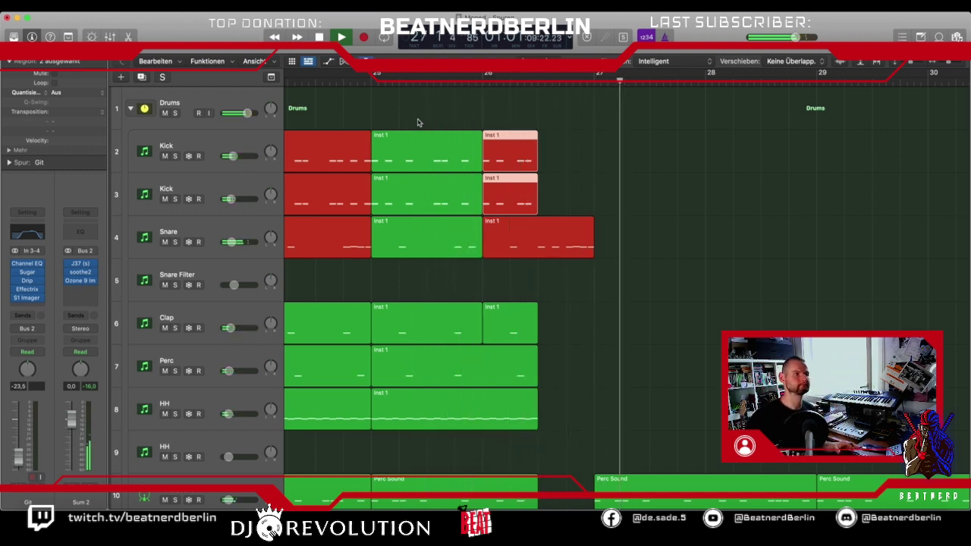
pyautogui.press('space')
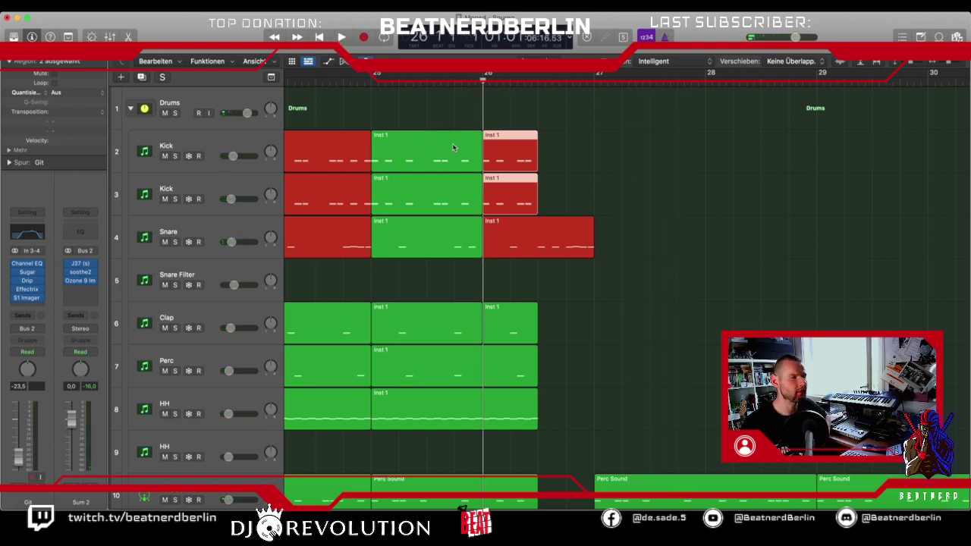
# Move the Snare region at bar 26 down to the Snare Filter track and listen to it from bar 25.
pyautogui.click(538, 254)
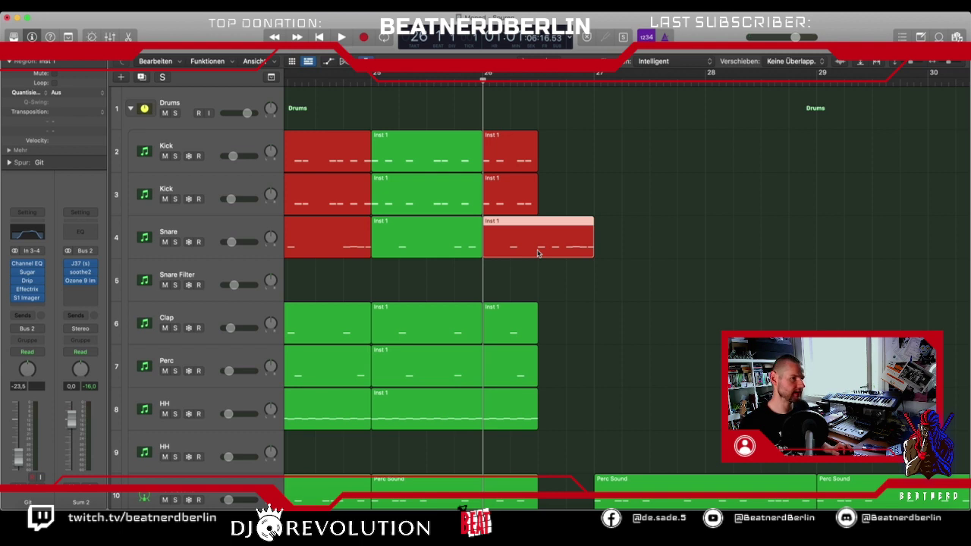
pyautogui.moveTo(538, 253); pyautogui.dragTo(538, 267)
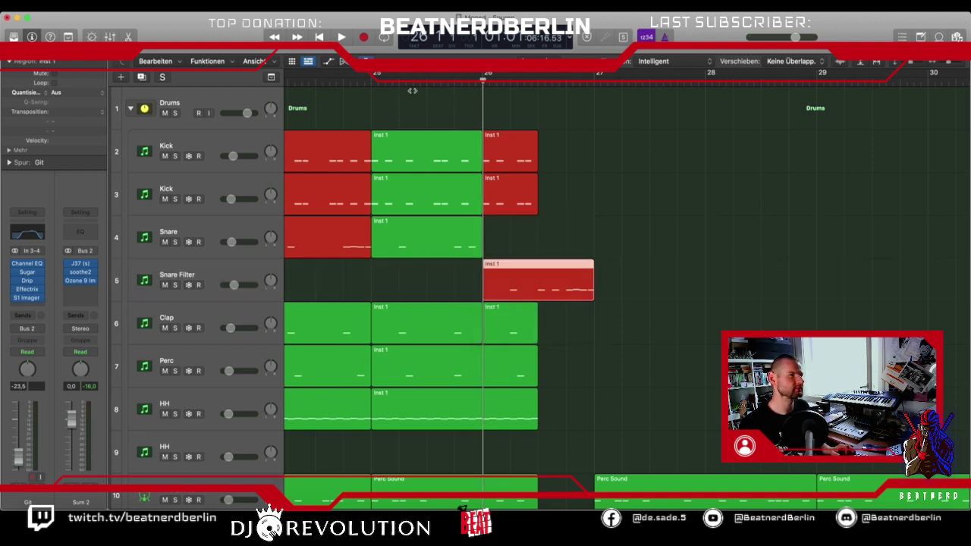
pyautogui.click(373, 80)
pyautogui.press('space')
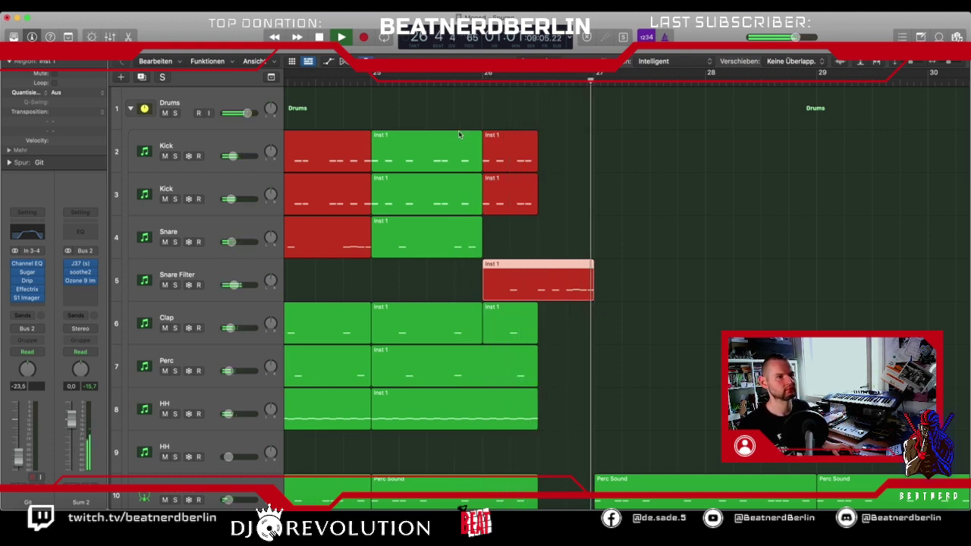
pyautogui.press('space')
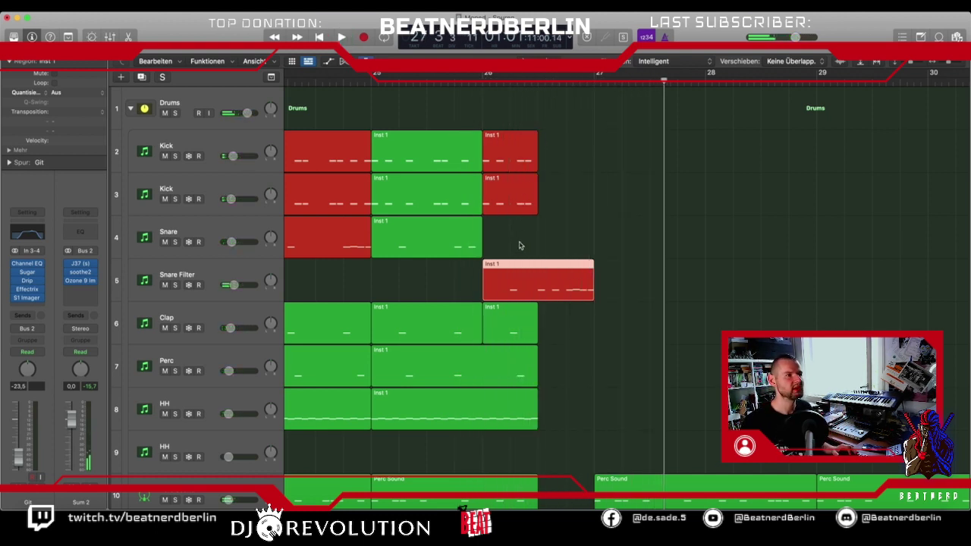
# Copy the Snare Filter region back to the Snare track, then end the Snare copy and start the Snare Filter region at bar 26 beat 3.
pyautogui.moveTo(517, 271); pyautogui.dragTo(513, 301)
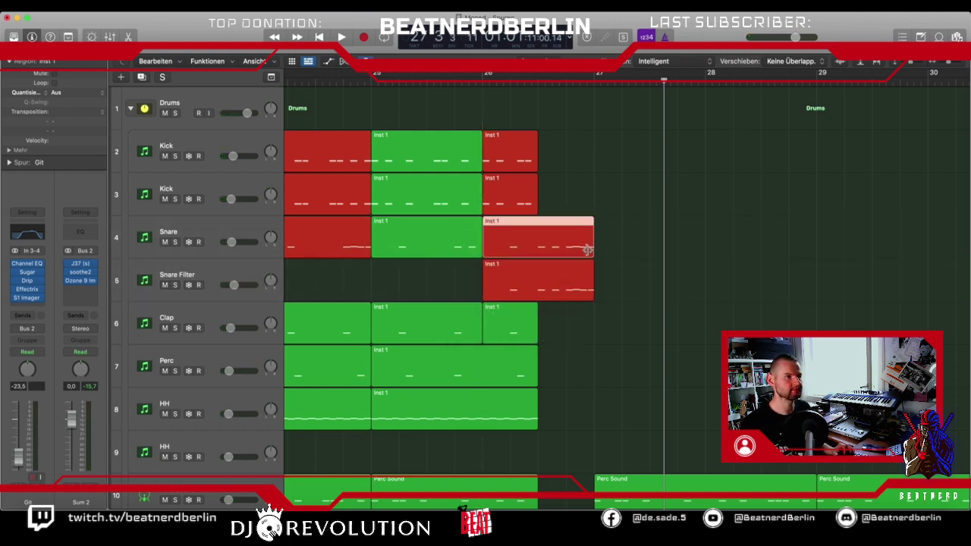
pyautogui.moveTo(588, 251); pyautogui.dragTo(538, 250)
pyautogui.click(481, 295)
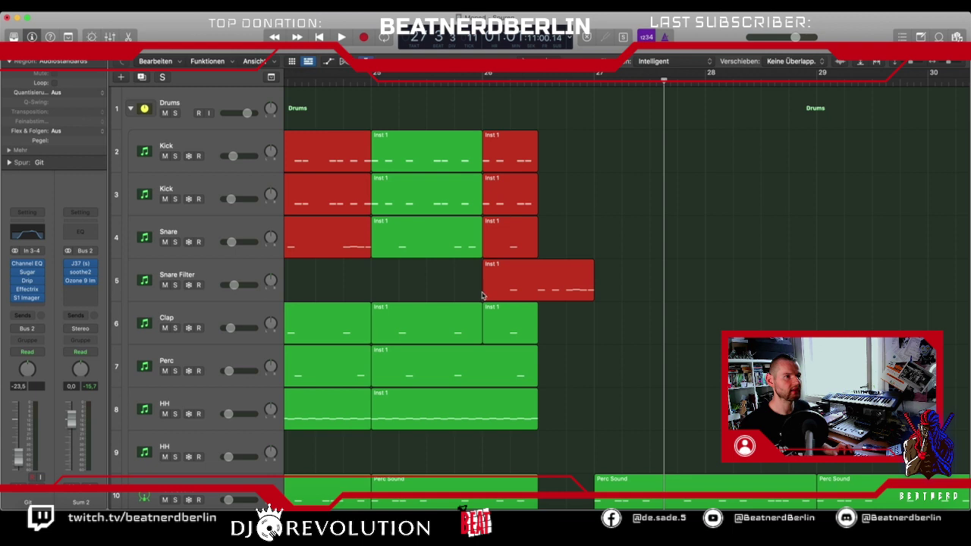
pyautogui.moveTo(483, 293); pyautogui.dragTo(538, 291)
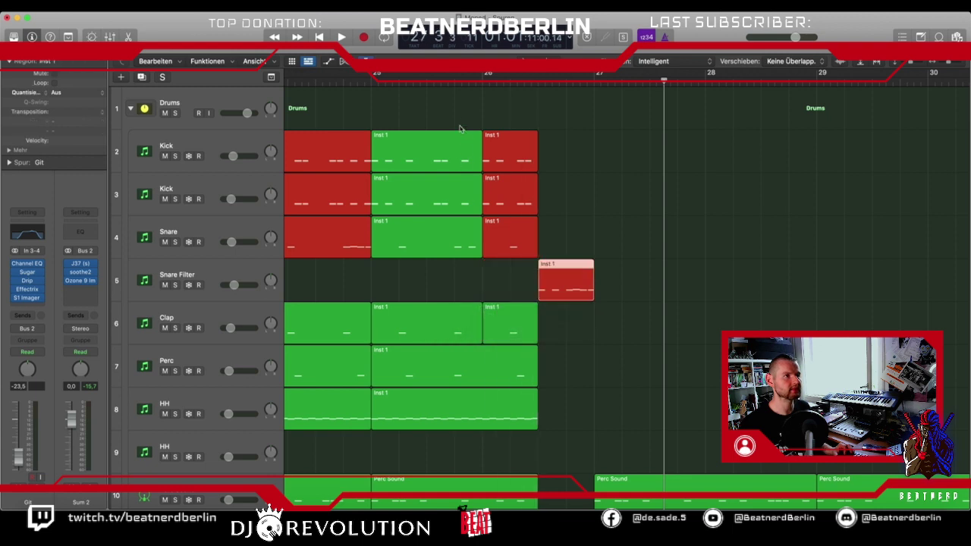
pyautogui.press('space')
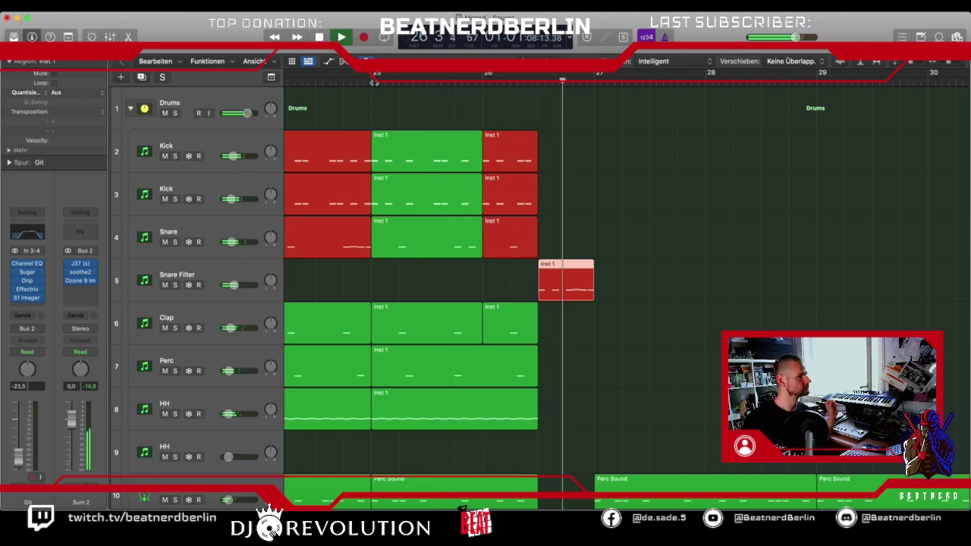
# Shorten the BRANCH_150_Hihat2.31 region on track 11 to end at bar 26 beat 3 and play from bar 25 through the break.
pyautogui.scroll(-5, 519, 141)
pyautogui.scroll(-3, 546, 197)
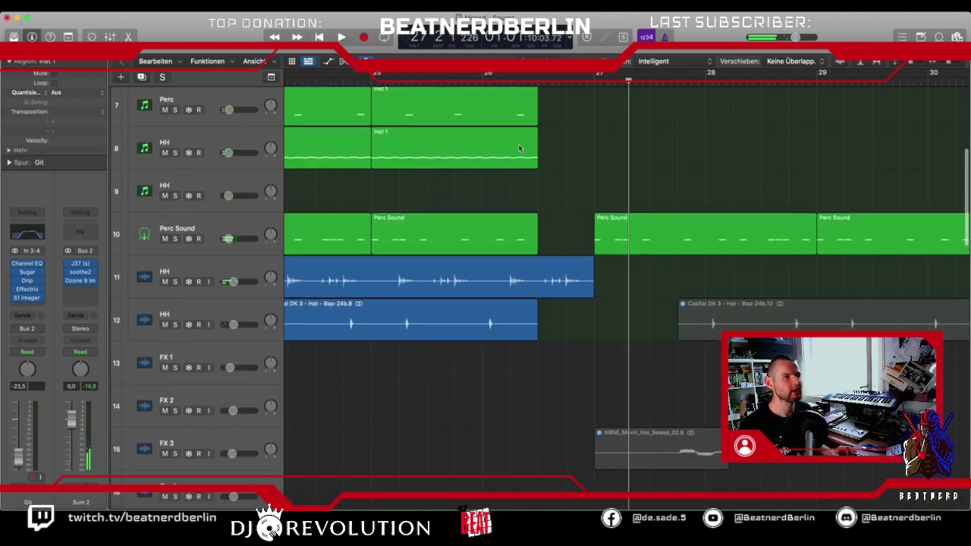
pyautogui.press('space')
pyautogui.moveTo(592, 221); pyautogui.dragTo(538, 222)
pyautogui.click(372, 73)
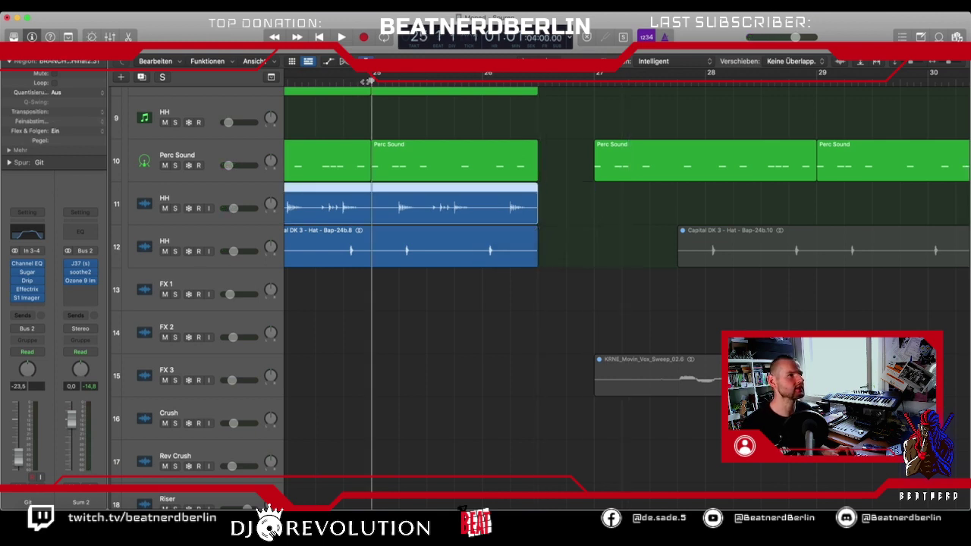
pyautogui.press('space')
pyautogui.scroll(-4, 446, 171)
pyautogui.scroll(-7, 446, 172)
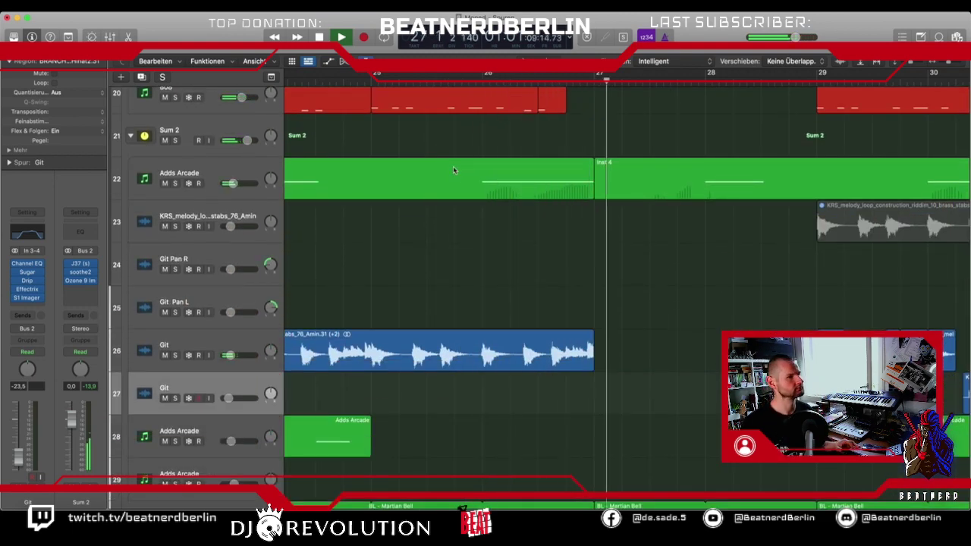
pyautogui.scroll(5, 453, 169)
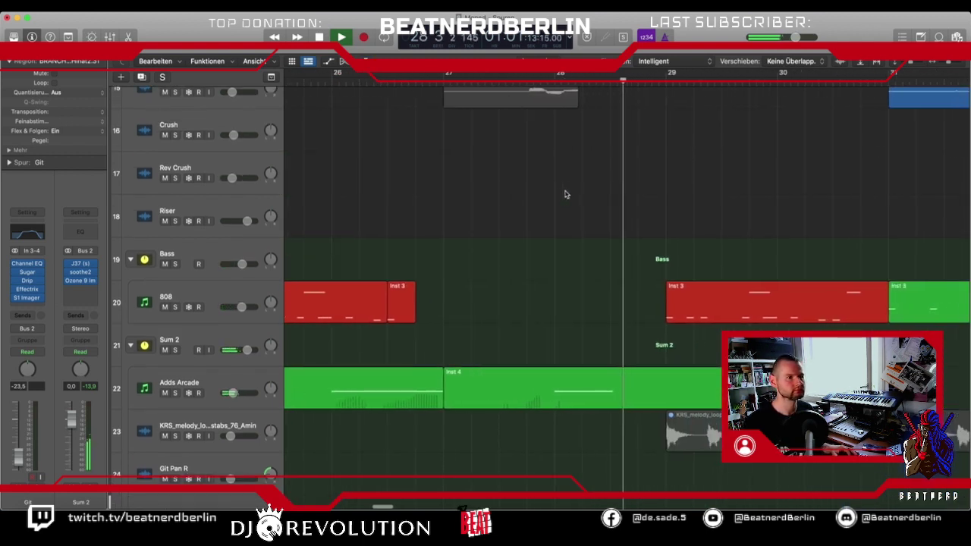
pyautogui.press('space')
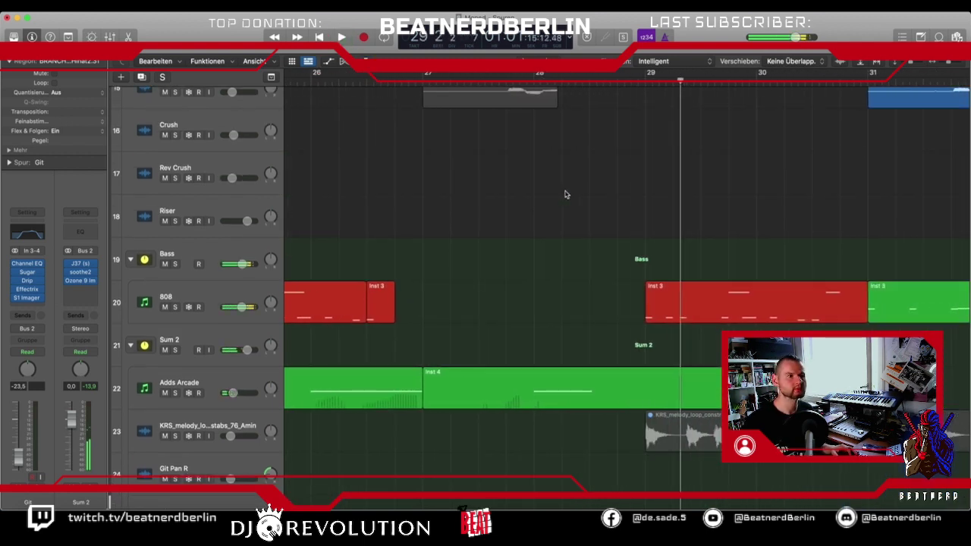
# Delete the two long Kick regions starting at bar 31 on tracks 2 and 3.
pyautogui.press('super+Left')
pyautogui.scroll(3, 565, 195)
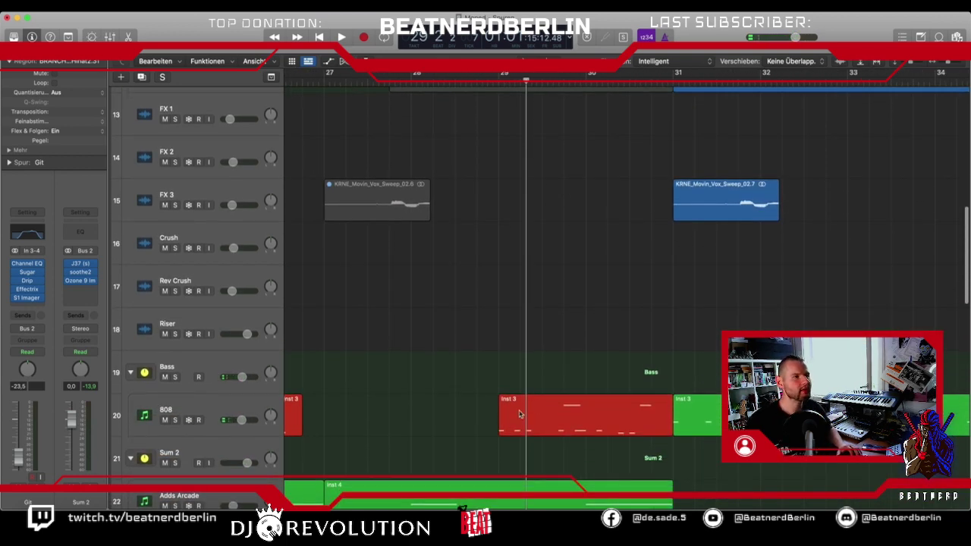
pyautogui.scroll(10, 520, 413)
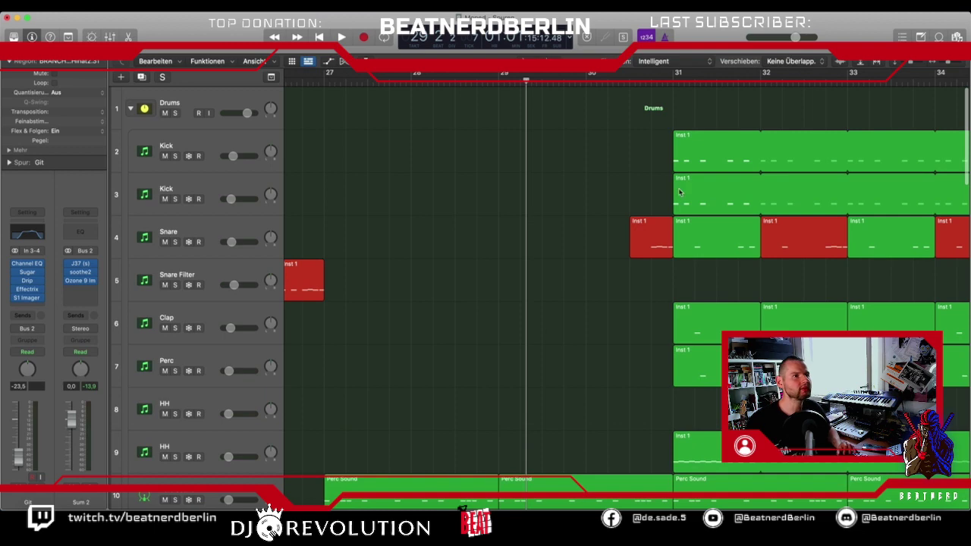
pyautogui.press('super+Left')
pyautogui.press('super+Left')
pyautogui.press('super+Left')
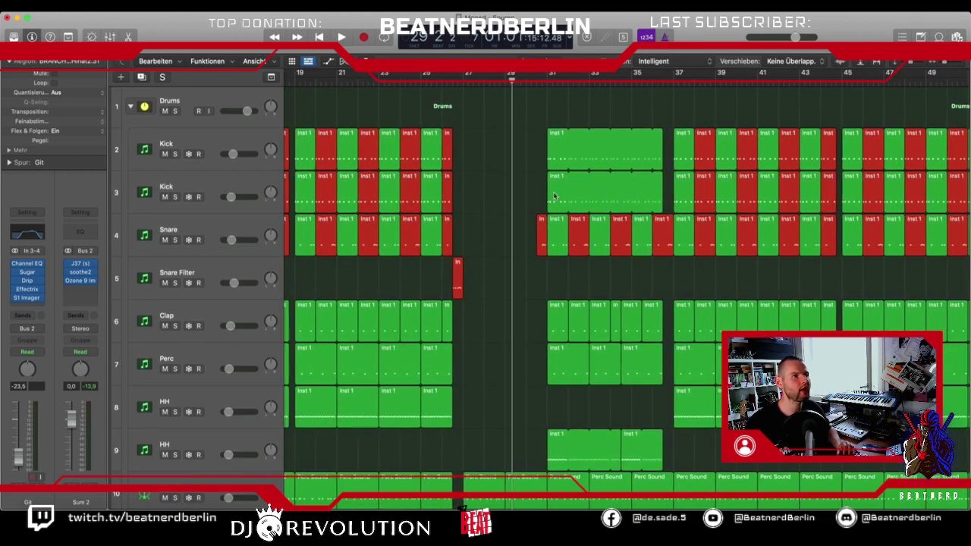
pyautogui.hscroll(-10, 553, 197)
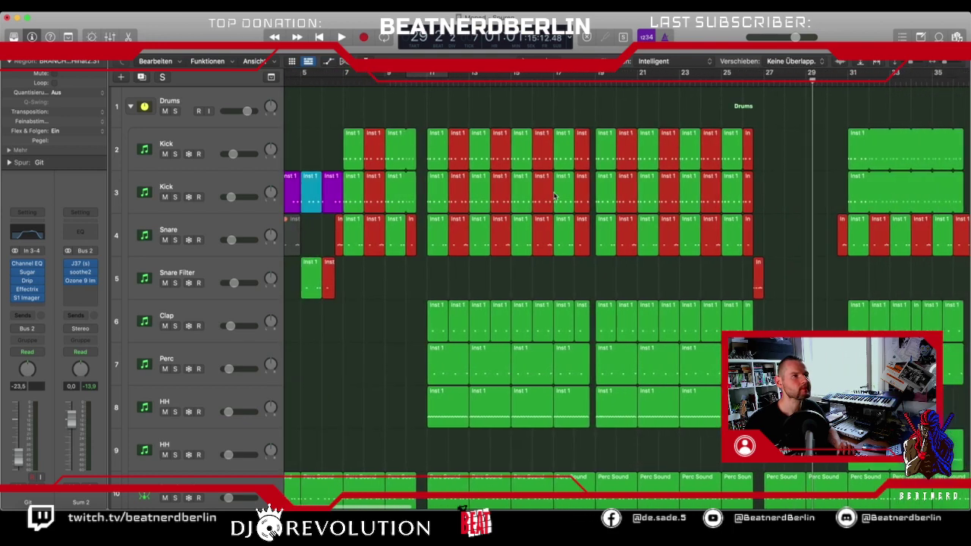
pyautogui.hscroll(-1, 553, 196)
pyautogui.moveTo(859, 158); pyautogui.dragTo(873, 183)
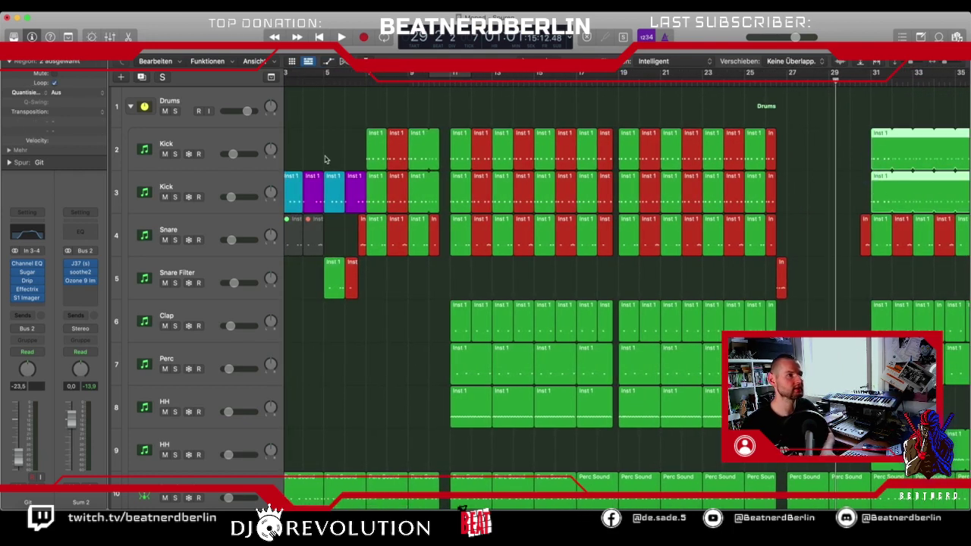
pyautogui.scroll(-5, 325, 159)
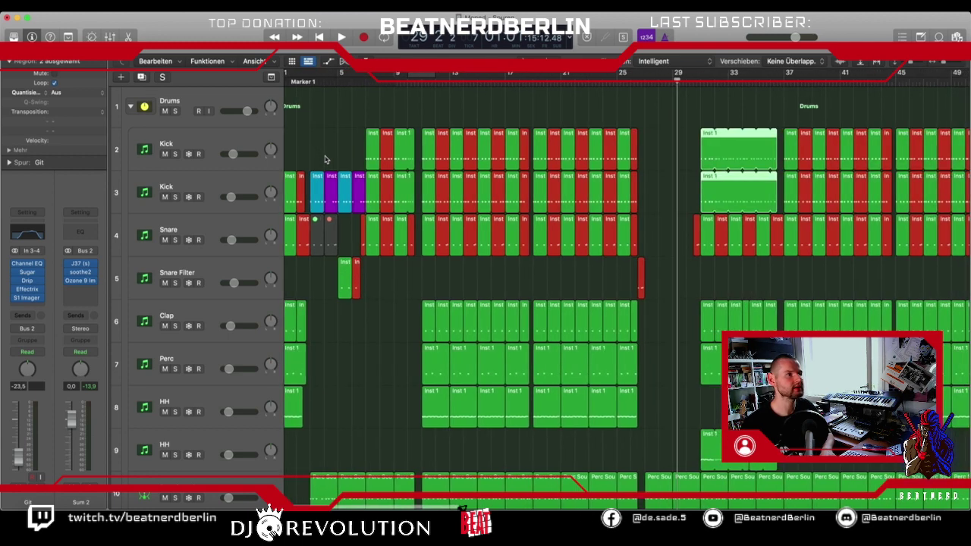
pyautogui.moveTo(307, 155); pyautogui.dragTo(348, 203)
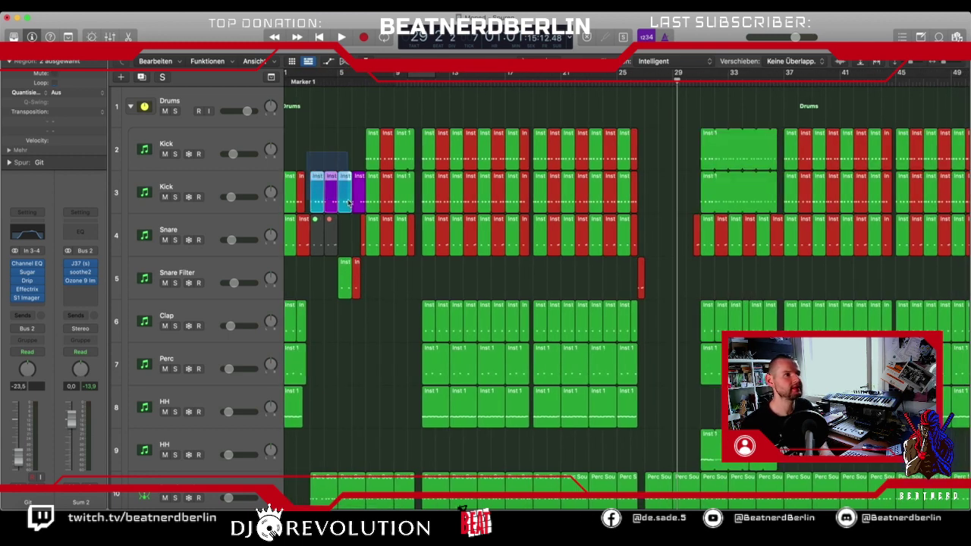
pyautogui.moveTo(680, 147); pyautogui.dragTo(713, 190)
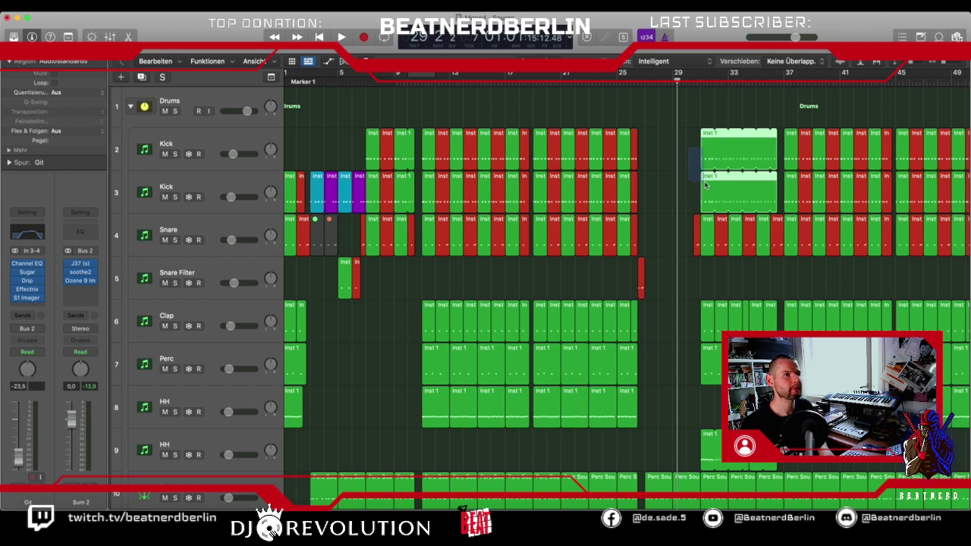
pyautogui.press('Delete')
# Copy track 3's four Kick regions from bars 3–6 to bar 31, and both Kick tracks' regions from bars 7–8 to bar 35.
pyautogui.moveTo(345, 188); pyautogui.dragTo(705, 212)
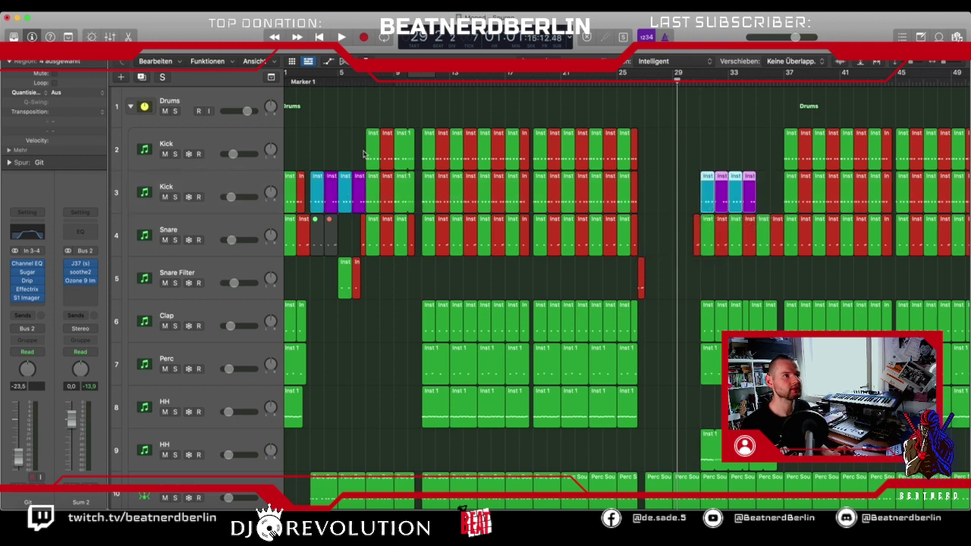
pyautogui.moveTo(373, 113); pyautogui.dragTo(749, 170)
# Play from bar 25 and copy the blue and purple Kick regions at bars 31 and 32 on track 3 to bars 29 and 30.
pyautogui.moveTo(680, 82); pyautogui.dragTo(608, 86)
pyautogui.press('space')
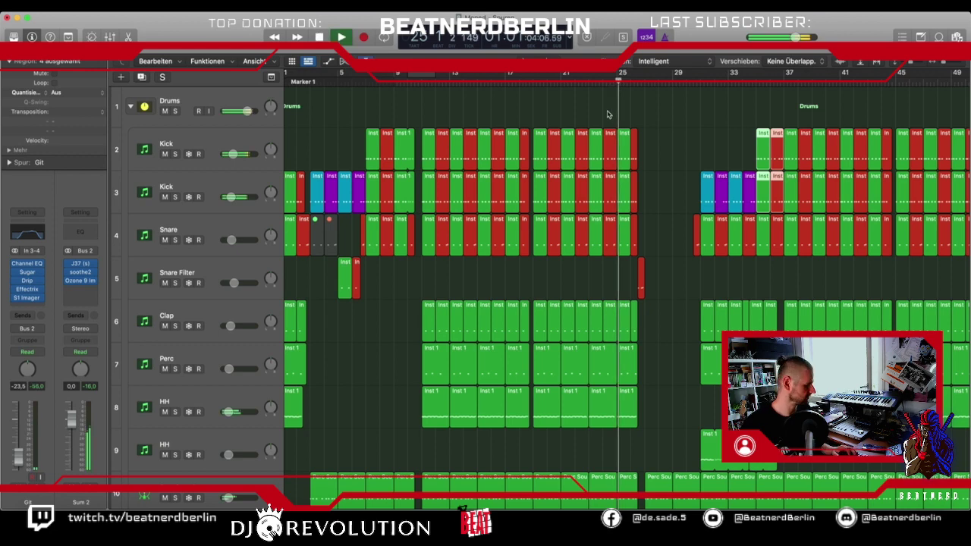
pyautogui.press('super+Right')
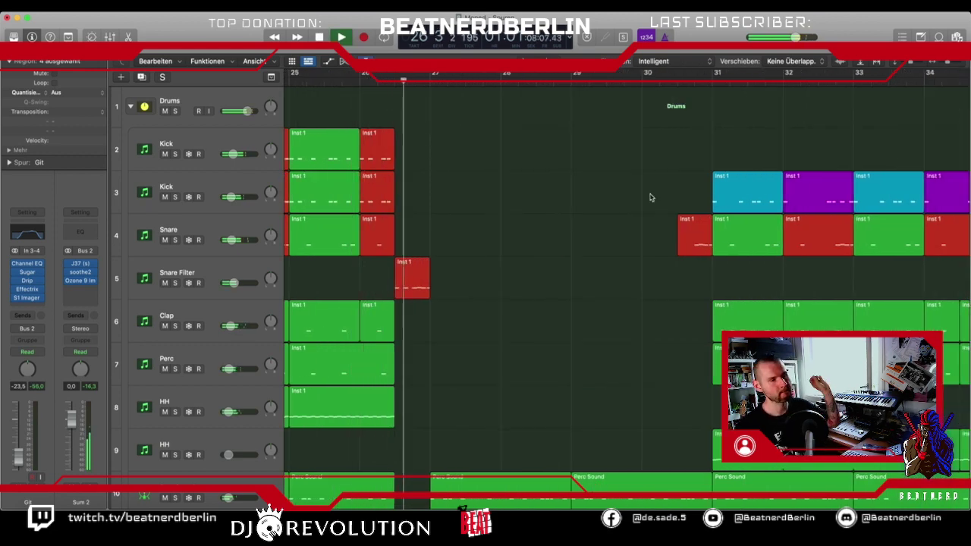
pyautogui.click(733, 194)
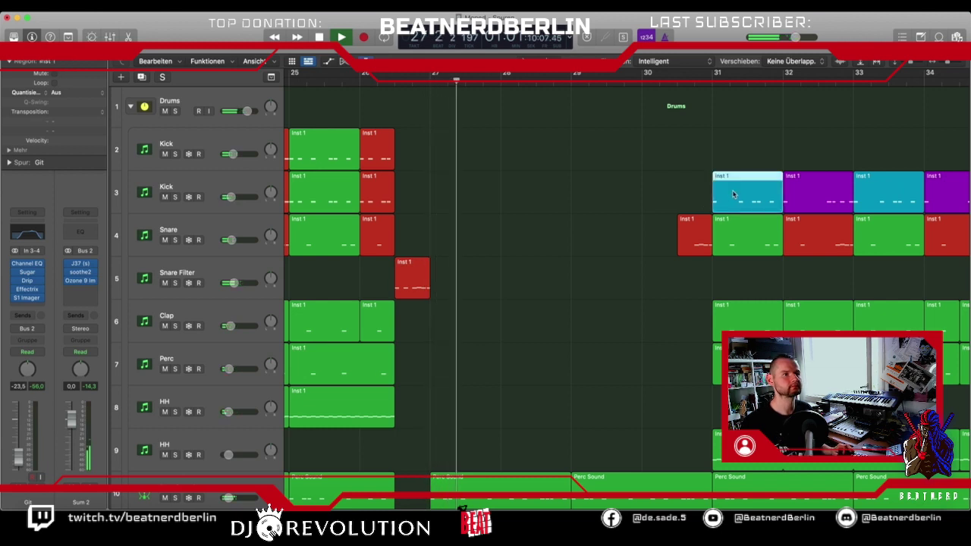
pyautogui.moveTo(727, 195); pyautogui.dragTo(585, 195)
pyautogui.click(800, 191)
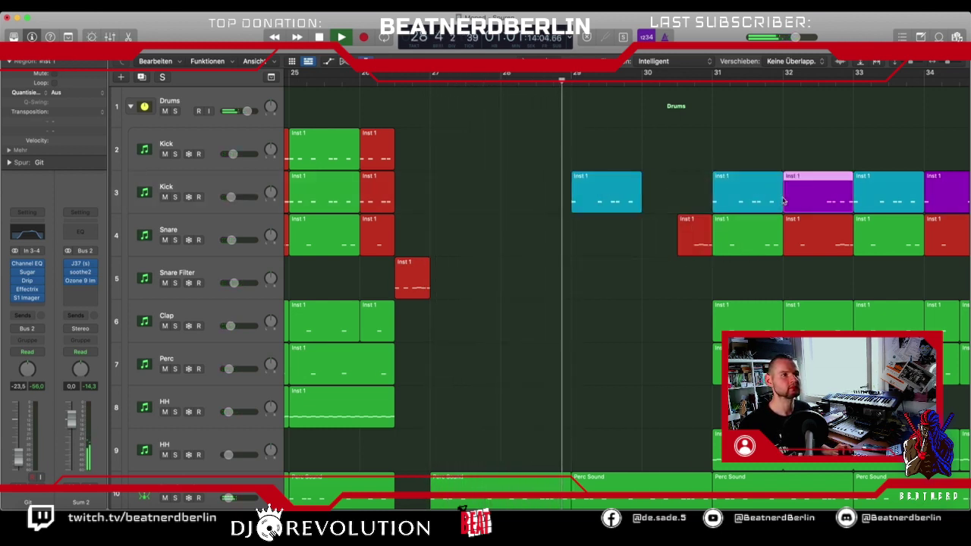
pyautogui.moveTo(784, 201); pyautogui.dragTo(646, 202)
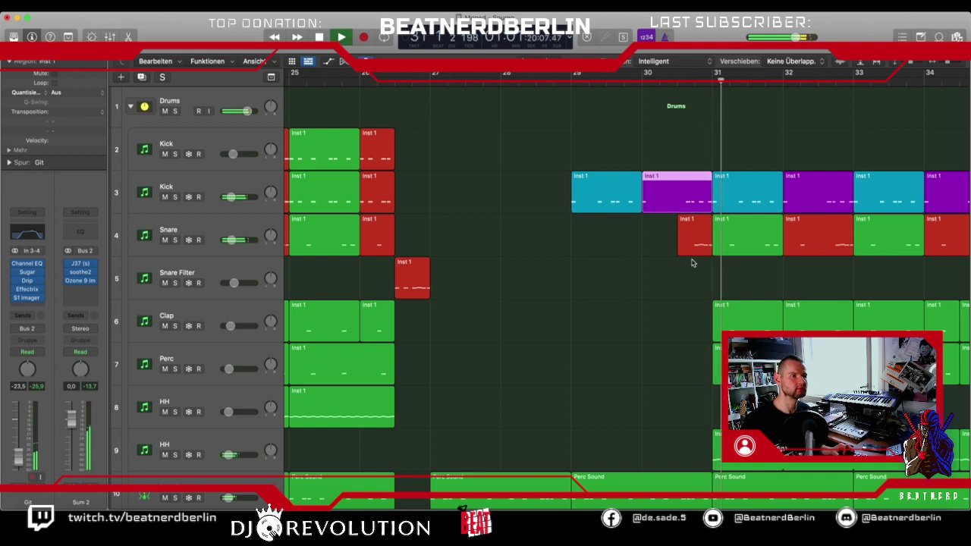
# Listen through bar 36, then shorten both Kick regions and the Snare region there to end at bar 36 beat 3.
pyautogui.hscroll(5, 691, 264)
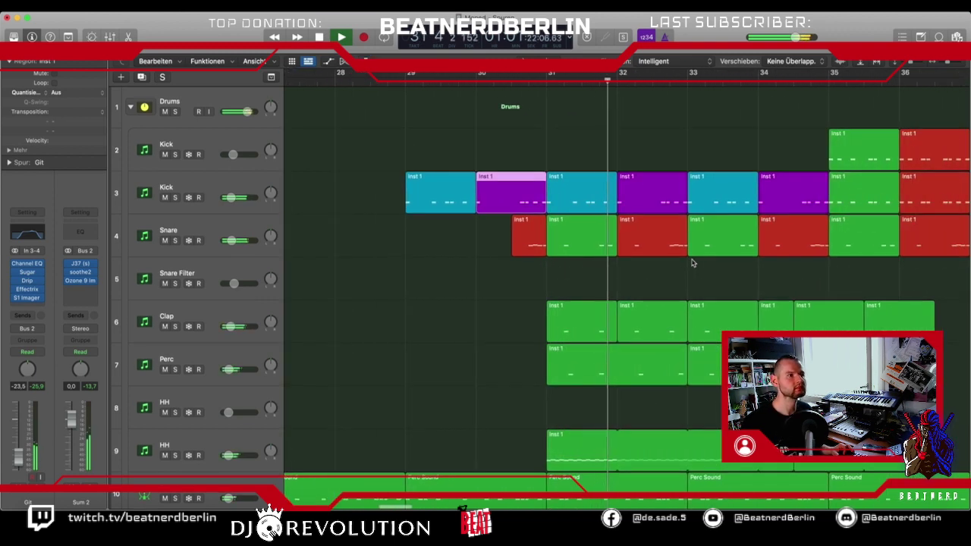
pyautogui.hscroll(2, 692, 263)
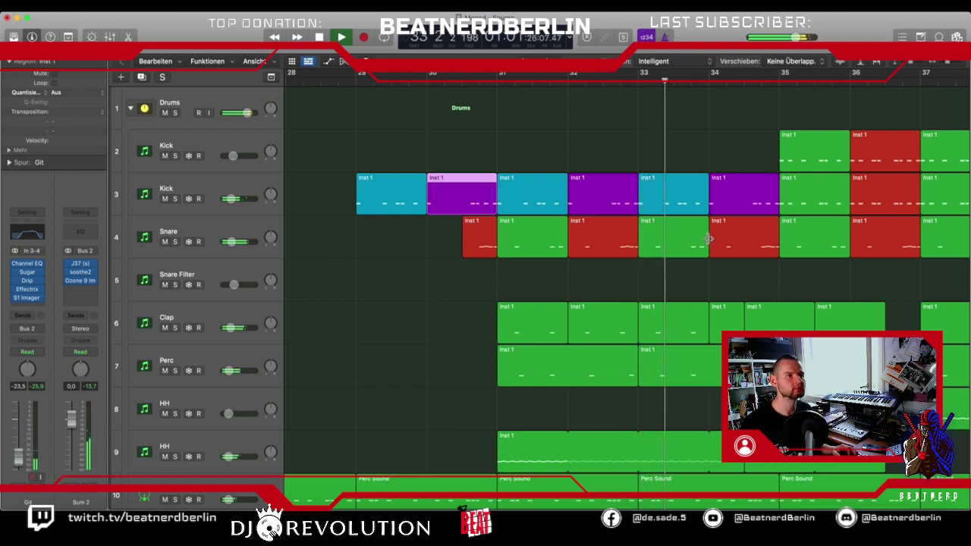
pyautogui.hscroll(4, 706, 240)
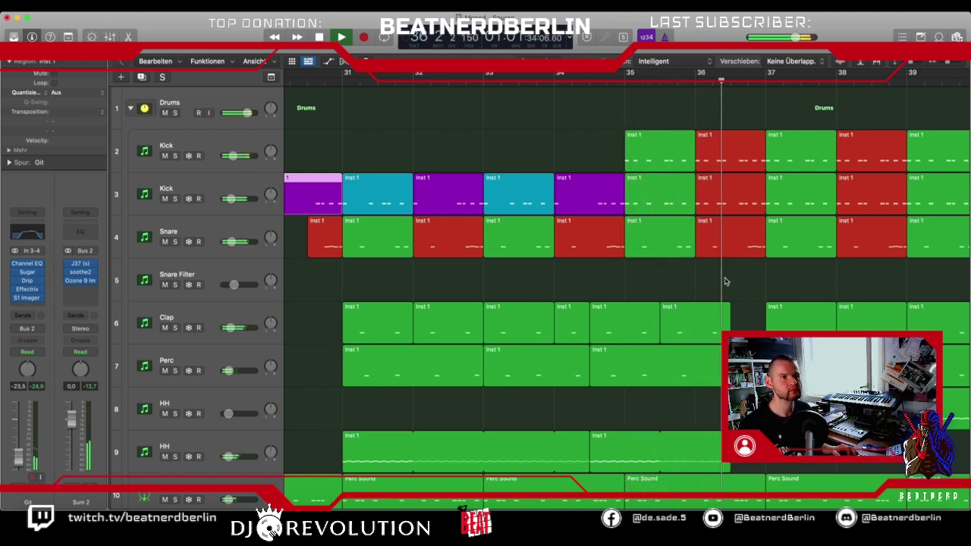
pyautogui.press('space')
pyautogui.moveTo(761, 270); pyautogui.dragTo(730, 160)
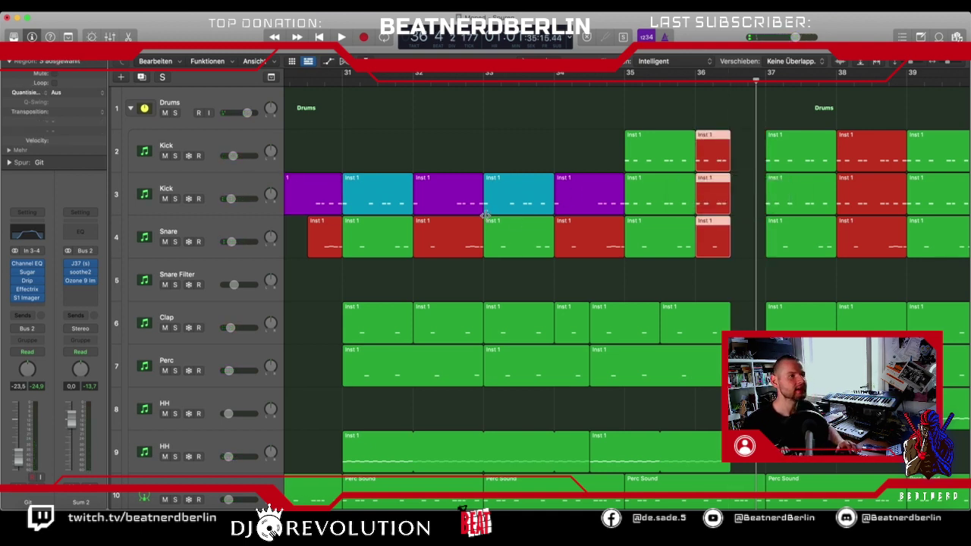
# Solo the Clap track, loop bars 31 to 33 and inspect its Space Designer reverb during playback.
pyautogui.hscroll(-3, 485, 216)
pyautogui.scroll(-5, 485, 216)
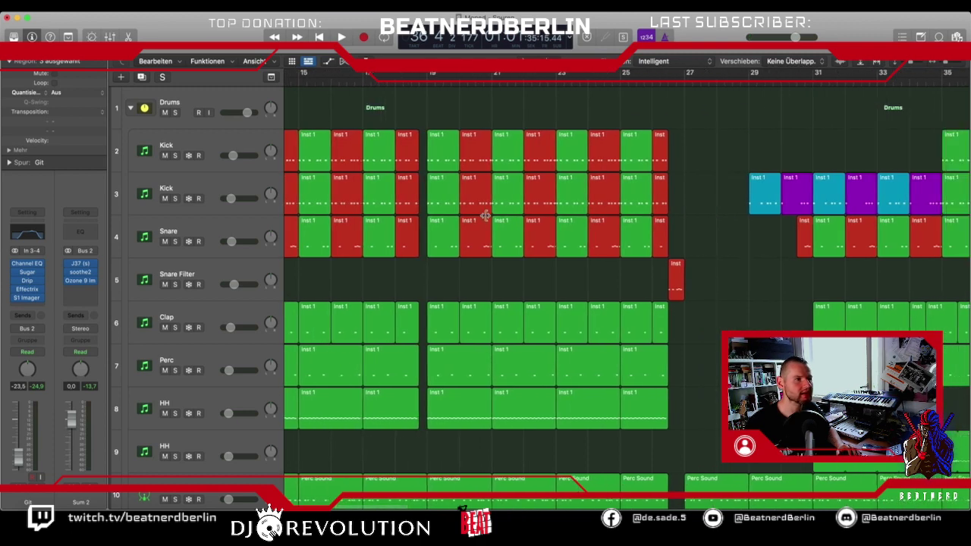
pyautogui.hscroll(-10, 485, 215)
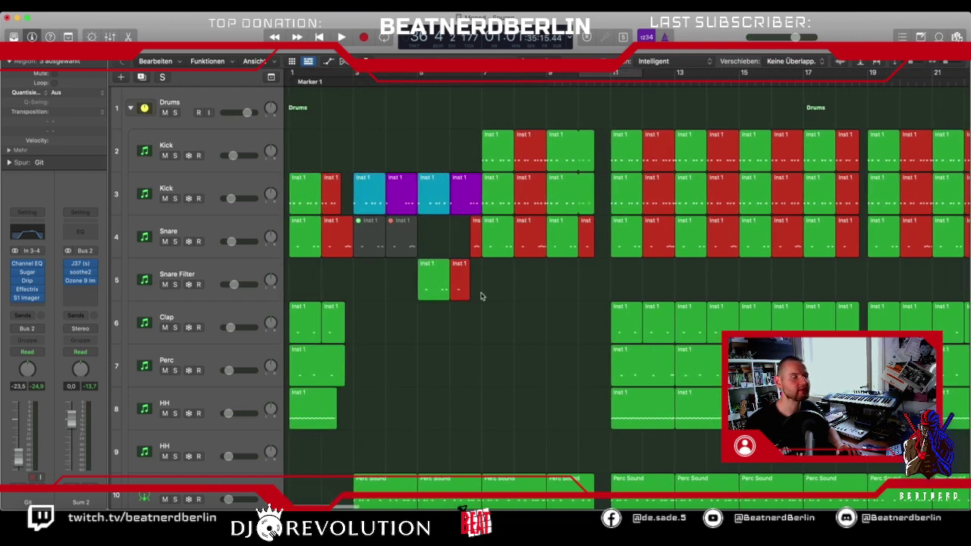
pyautogui.hscroll(15, 480, 296)
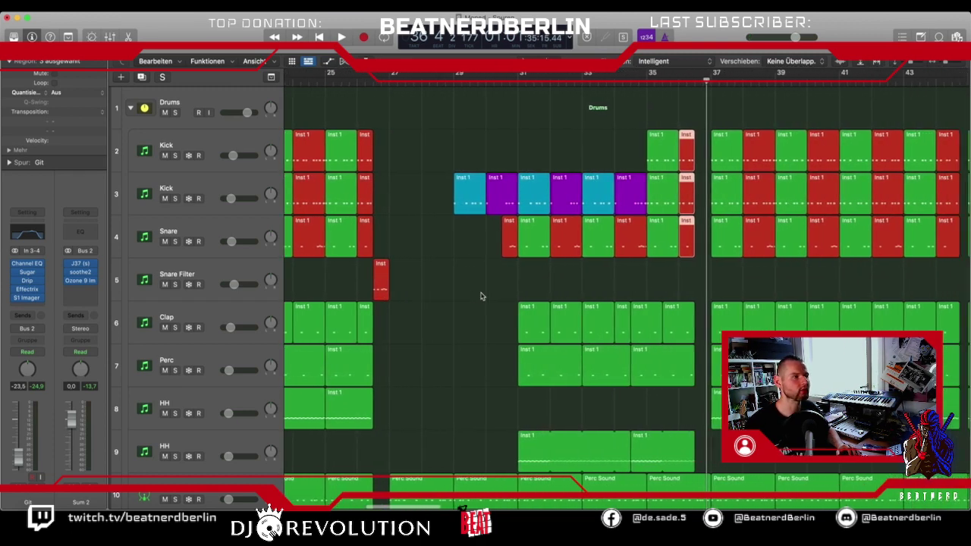
pyautogui.click(174, 326)
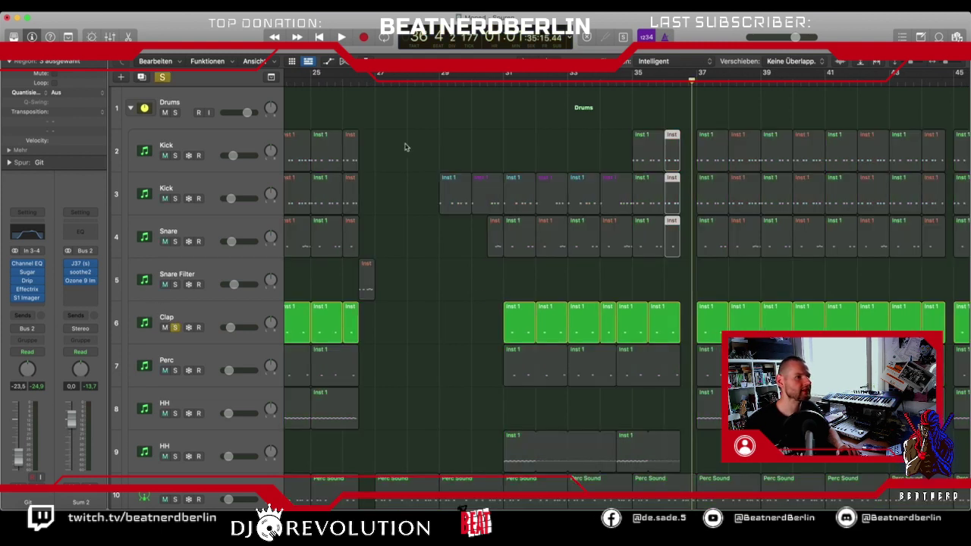
pyautogui.moveTo(505, 76); pyautogui.dragTo(567, 76)
pyautogui.press('space')
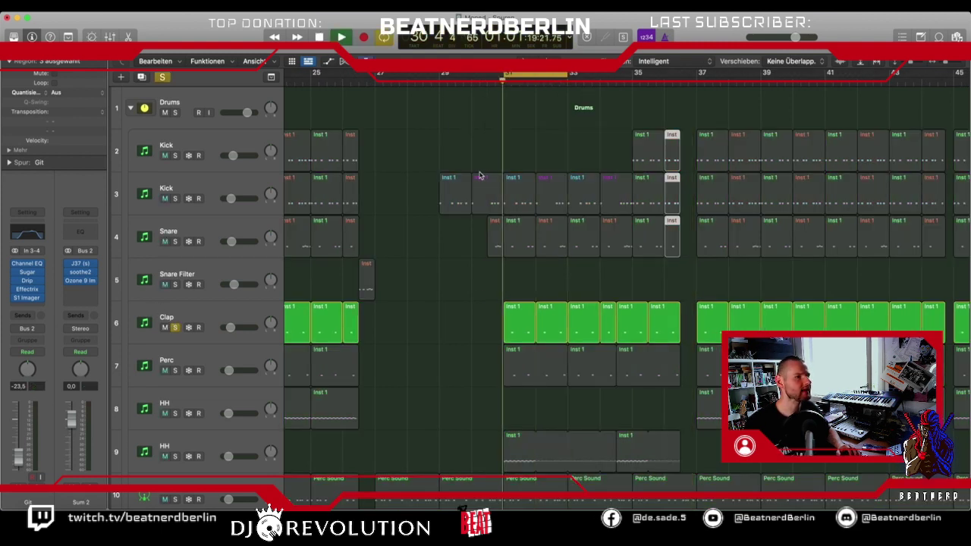
pyautogui.click(224, 310)
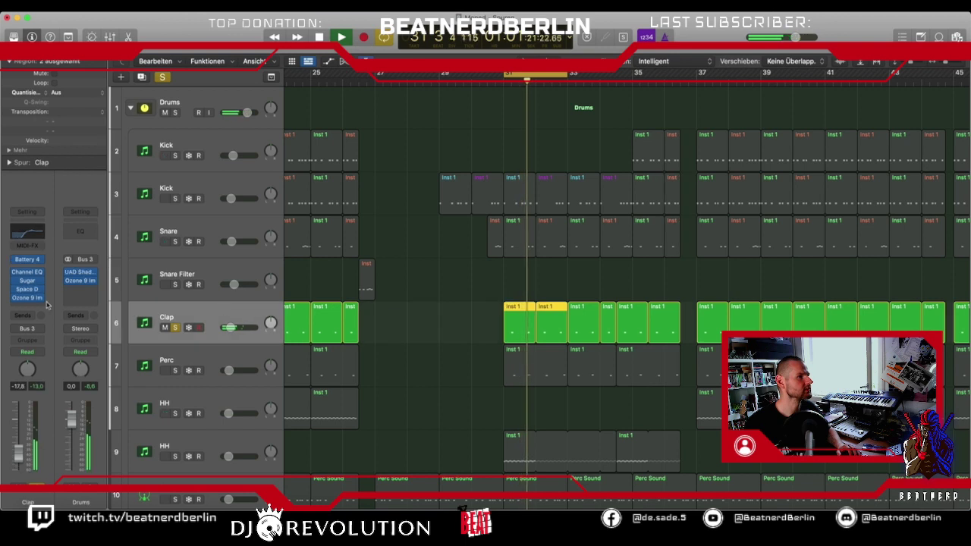
pyautogui.click(27, 289)
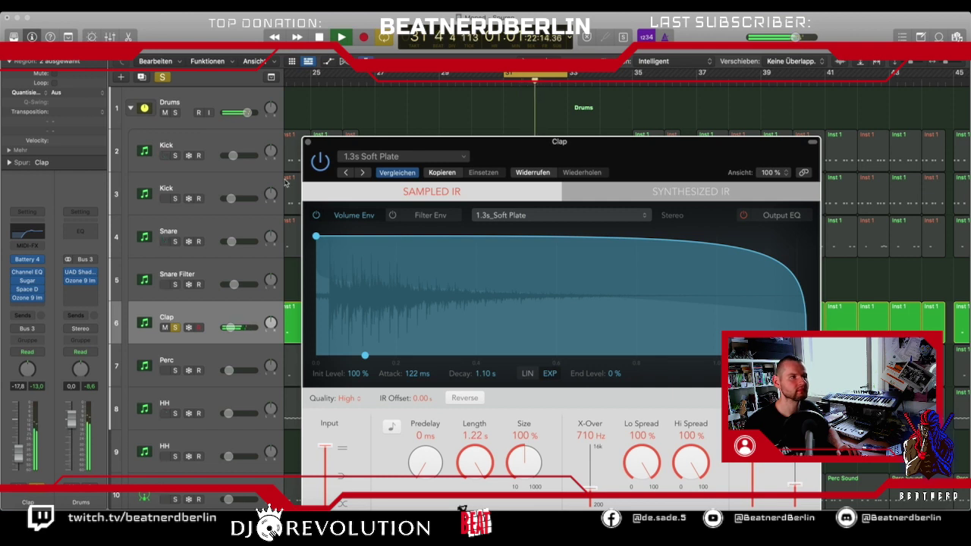
pyautogui.click(307, 142)
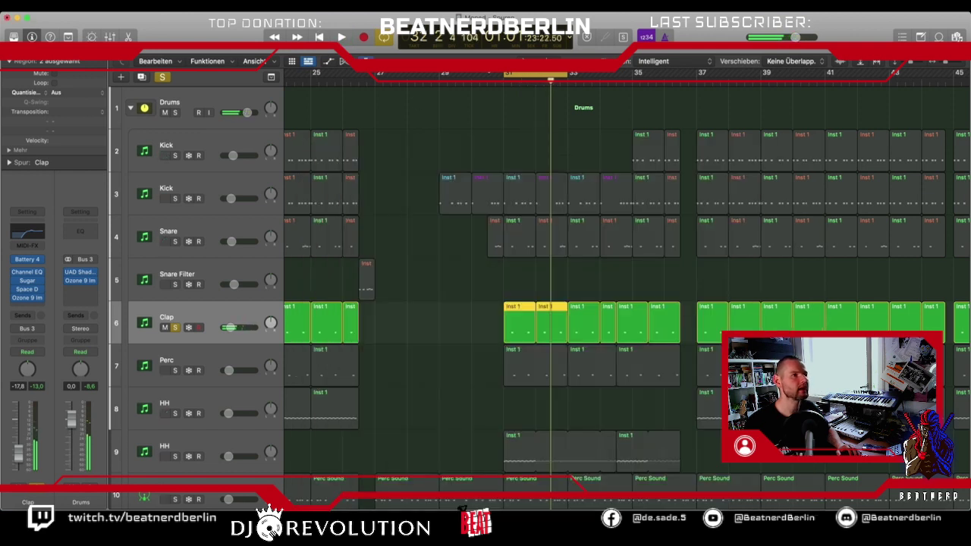
# Turn off the Clap solo and the cycle, then listen to the full arrangement from bar 29.
pyautogui.click(449, 82)
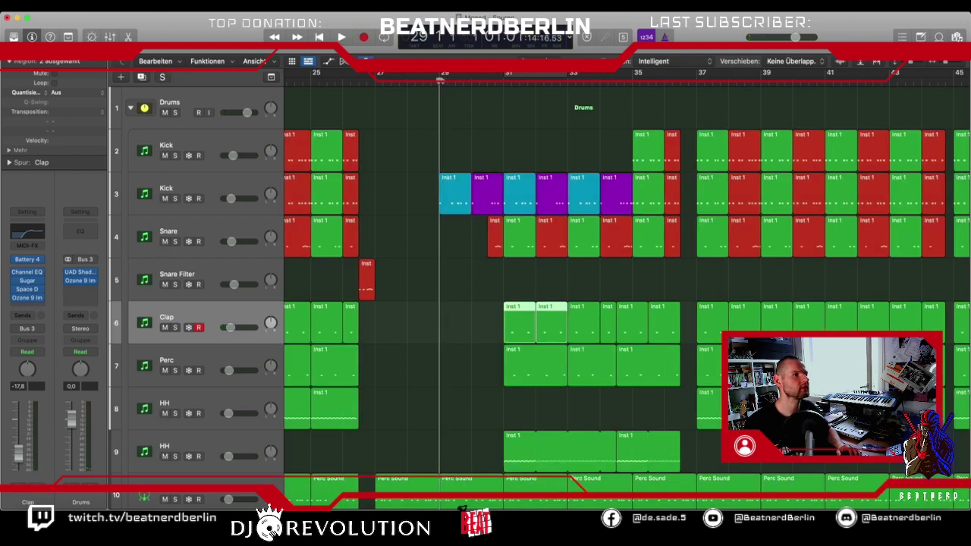
pyautogui.press('space')
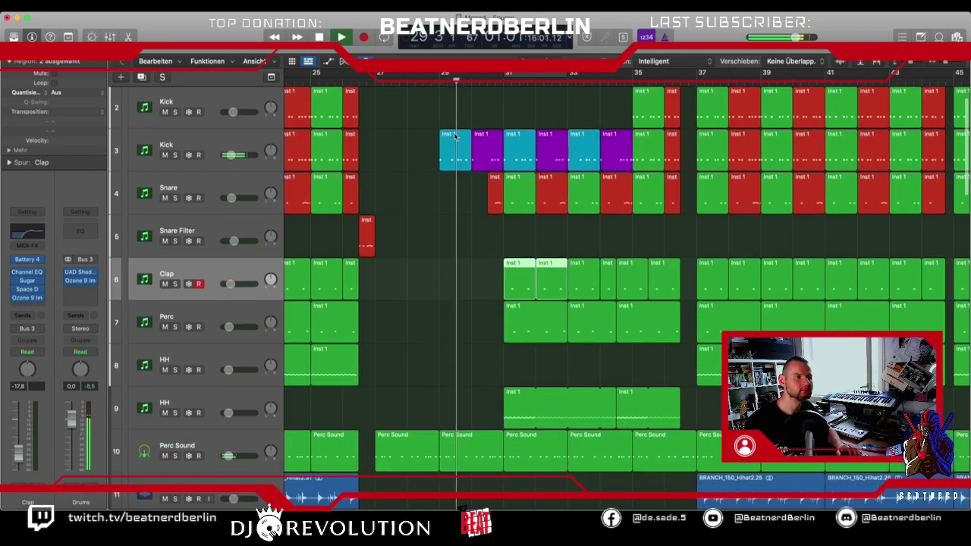
pyautogui.scroll(-5, 455, 140)
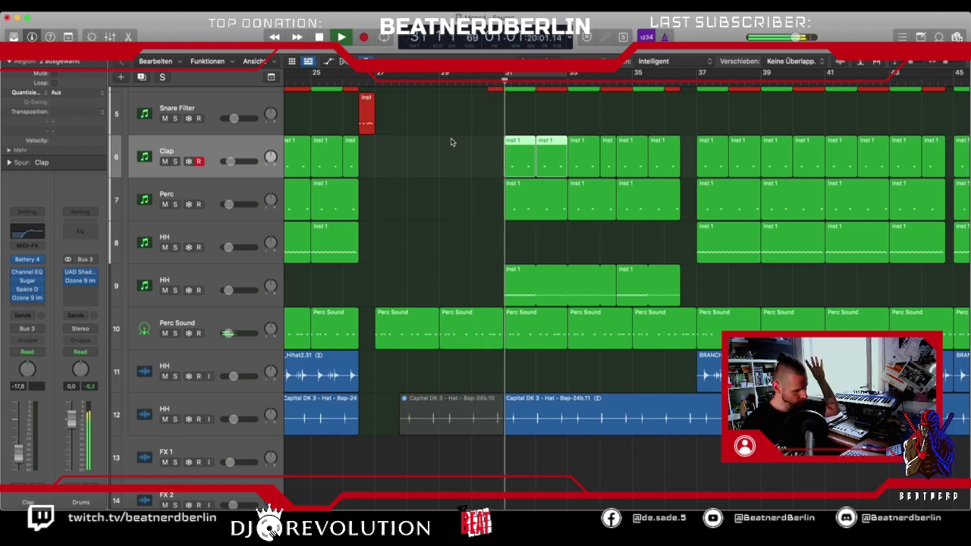
pyautogui.scroll(4, 470, 150)
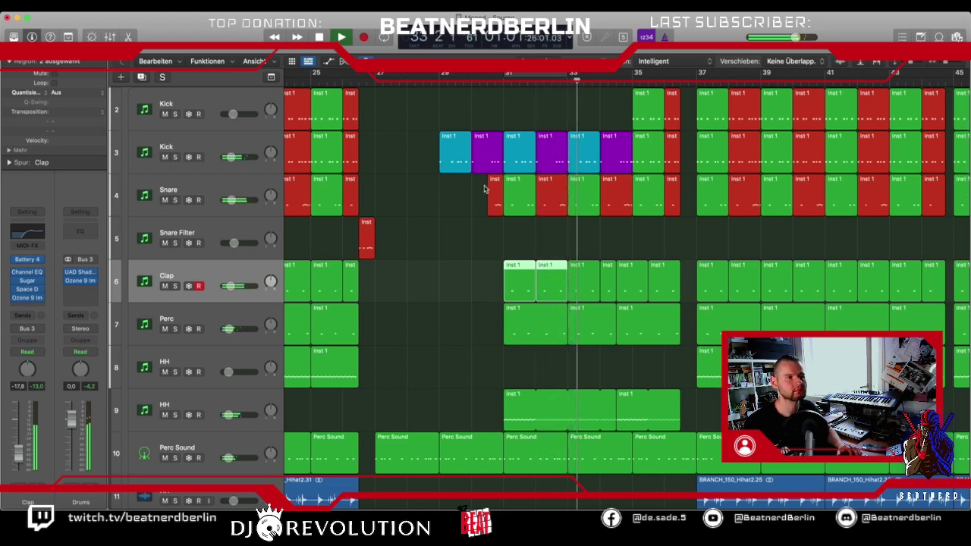
pyautogui.scroll(2, 485, 188)
pyautogui.hscroll(3, 485, 188)
pyautogui.keyDown('alt'); pyautogui.scroll(2, 485, 188); pyautogui.keyUp('alt')
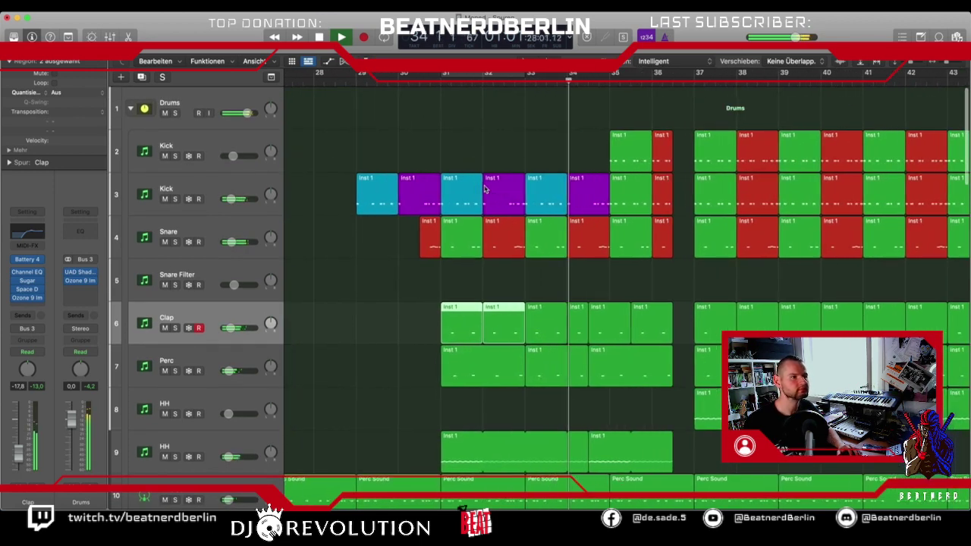
pyautogui.keyDown('alt'); pyautogui.scroll(-3, 484, 186); pyautogui.keyUp('alt')
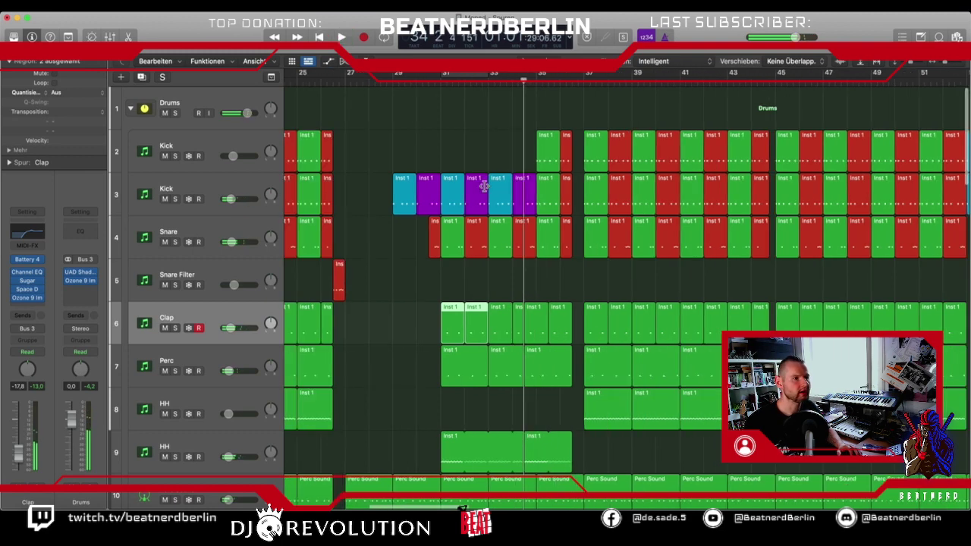
pyautogui.scroll(-4, 484, 186)
pyautogui.hscroll(-3, 483, 186)
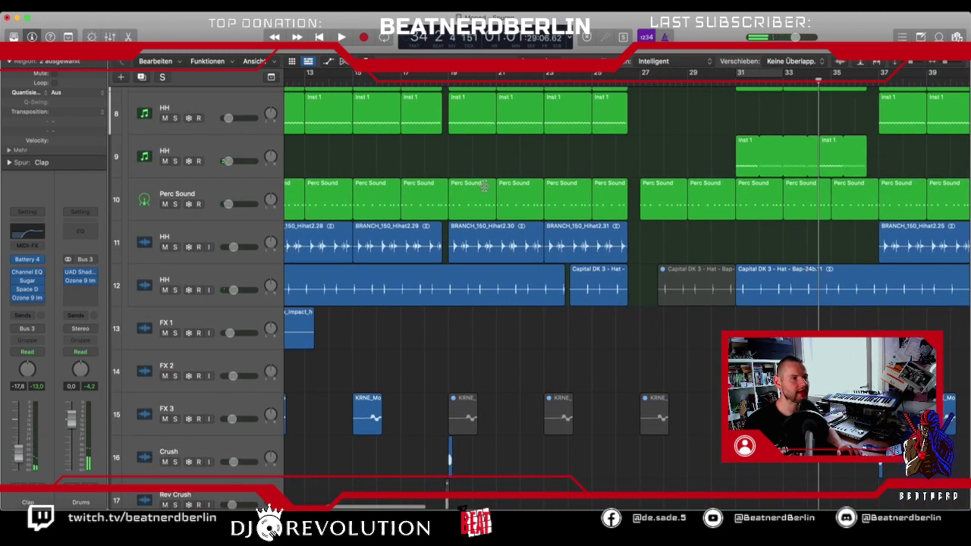
# Copy the bar 11 impact on FX 1 to bar 19, and the bar 7 impact with its FX 2 sweep to bar 35.
pyautogui.scroll(-1, 483, 185)
pyautogui.hscroll(-4, 484, 186)
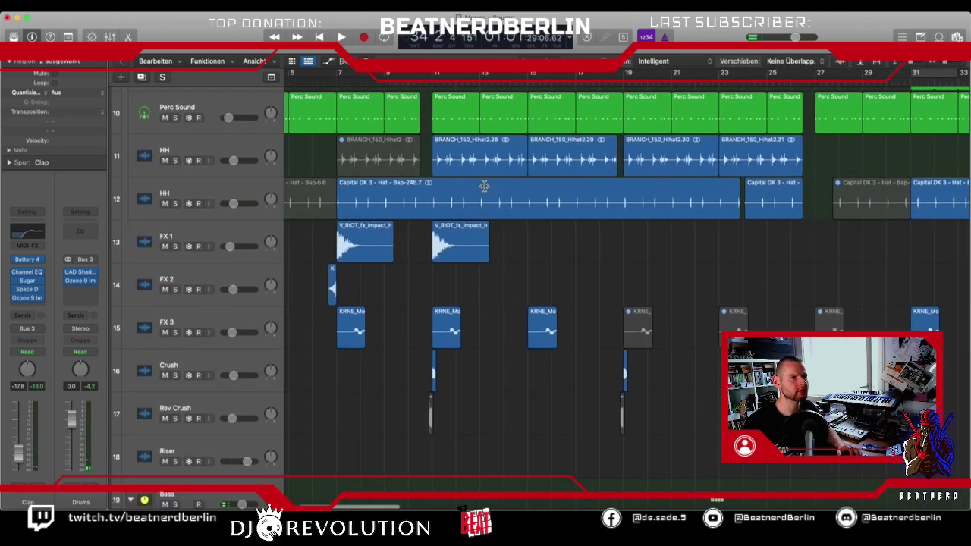
pyautogui.click(477, 227)
pyautogui.scroll(3, 477, 241)
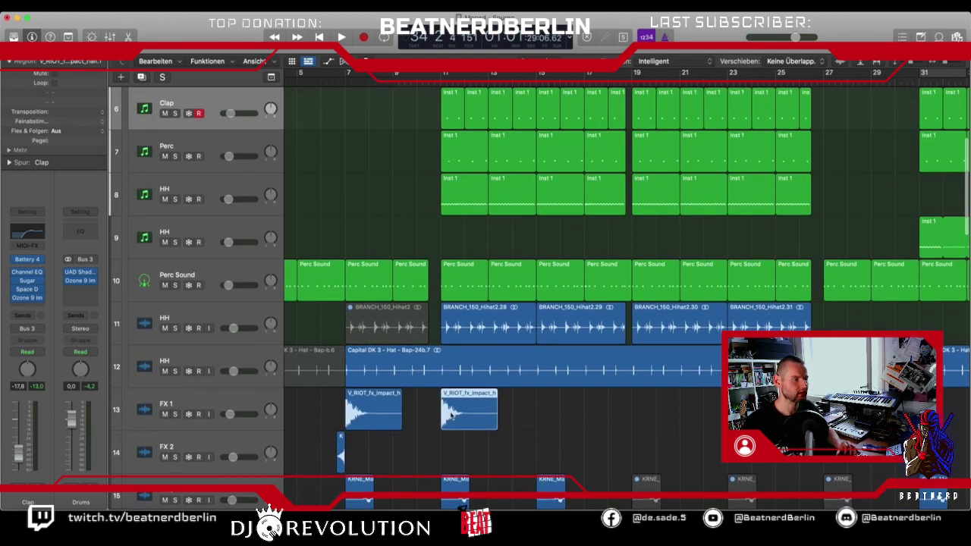
pyautogui.keyDown('alt'); pyautogui.moveTo(456, 411); pyautogui.dragTo(648, 411); pyautogui.keyUp('alt')
pyautogui.moveTo(391, 436); pyautogui.dragTo(954, 416)
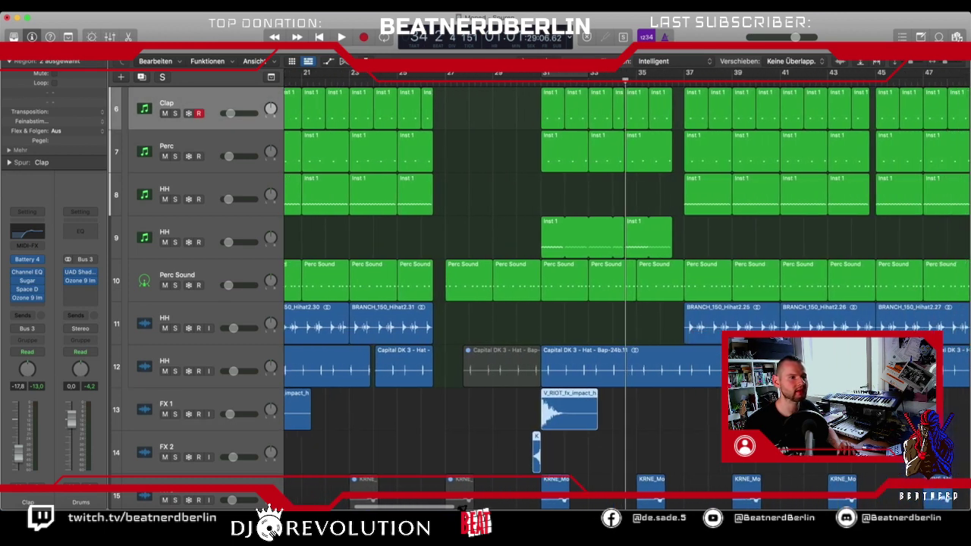
pyautogui.moveTo(541, 413); pyautogui.dragTo(634, 406)
# Play the arrangement from bar 31 to bar 37 to audition the copied effects at bar 35.
pyautogui.scroll(5, 634, 402)
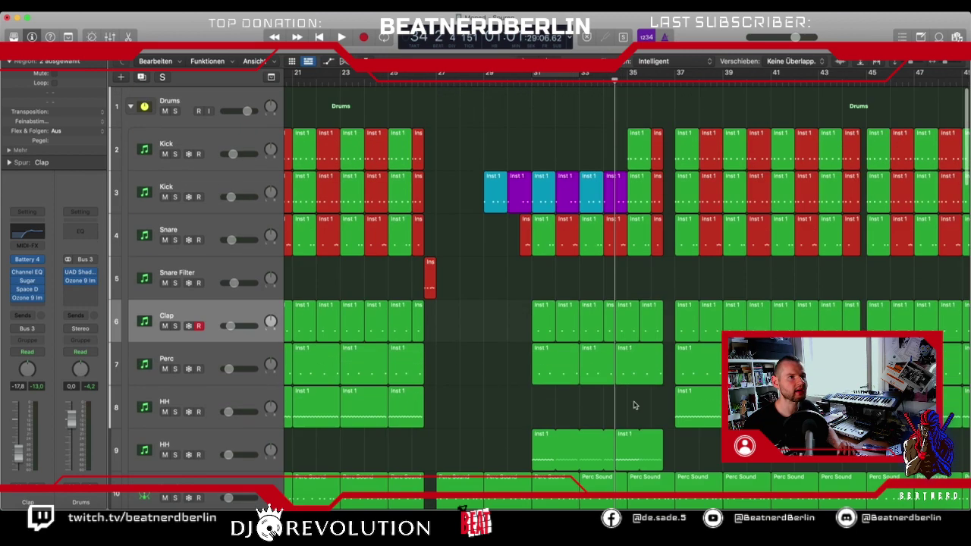
pyautogui.scroll(-7, 637, 401)
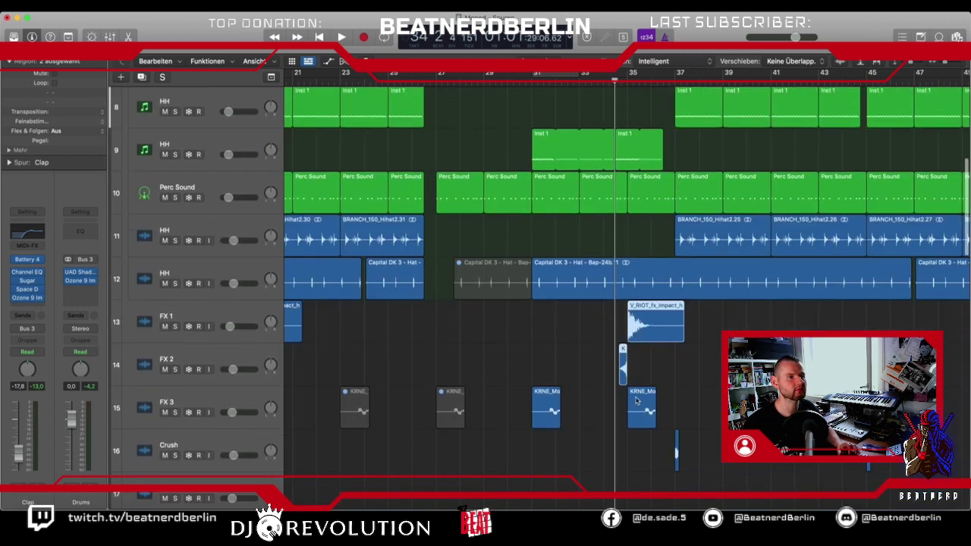
pyautogui.click(531, 76)
pyautogui.press('space')
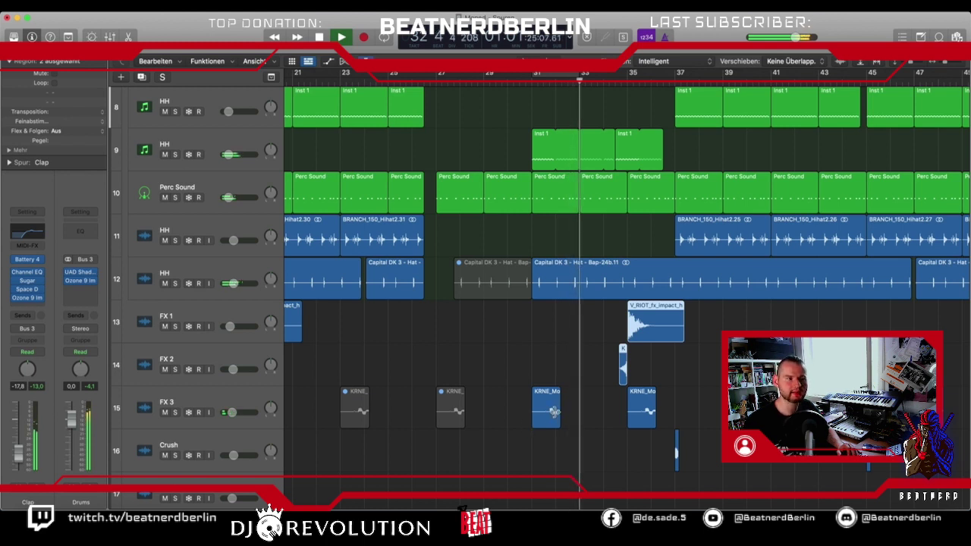
pyautogui.scroll(5, 554, 413)
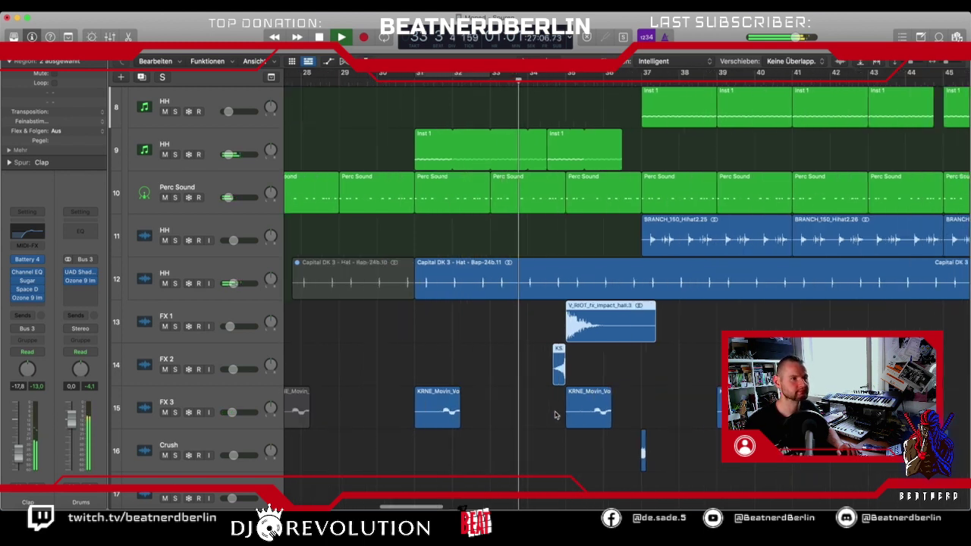
pyautogui.scroll(4, 554, 413)
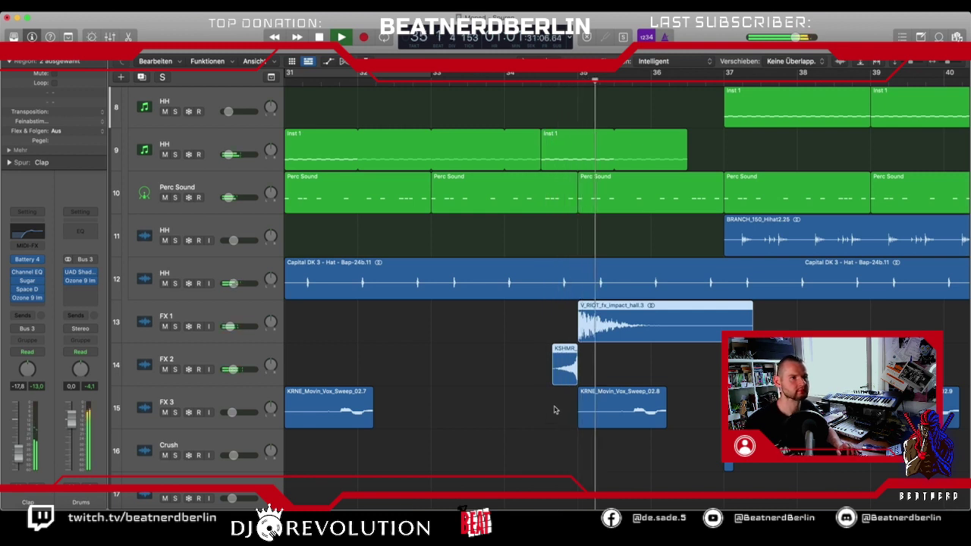
pyautogui.click(544, 354)
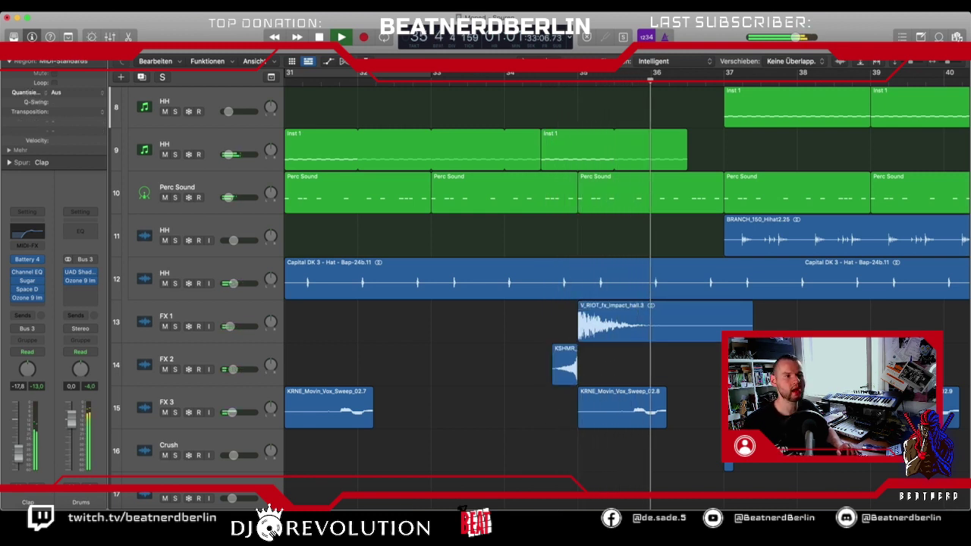
pyautogui.hscroll(5, 626, 288)
pyautogui.scroll(1, 626, 288)
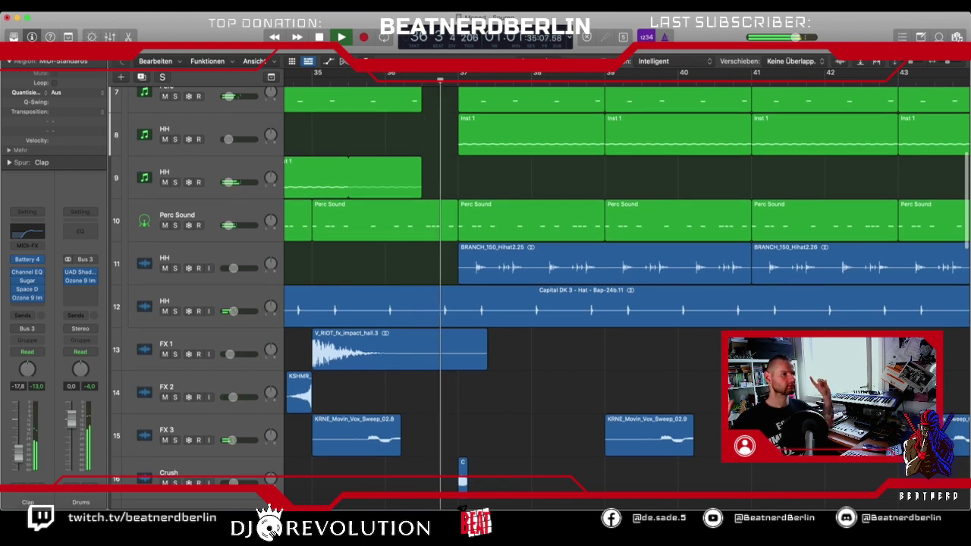
pyautogui.press('space')
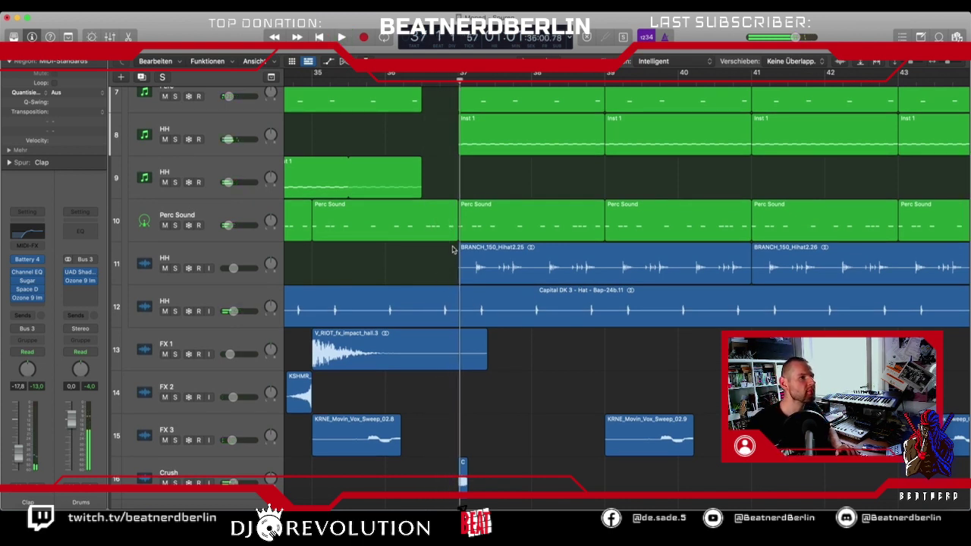
# Trim the Perc Sound region to end at bar 36 beat 3 and cut the matching gap up to bar 37 from the track 12 hat.
pyautogui.moveTo(453, 237); pyautogui.dragTo(420, 237)
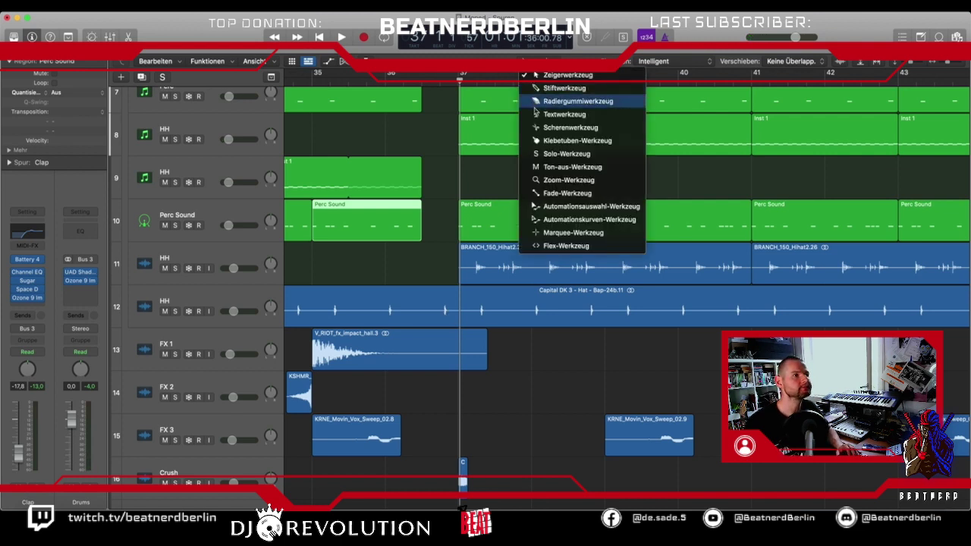
pyautogui.click(548, 131)
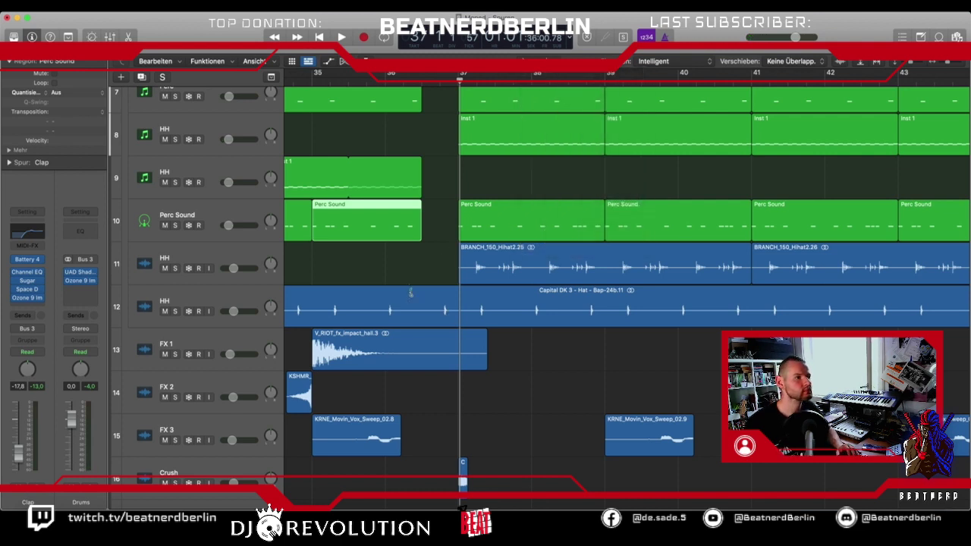
pyautogui.click(420, 301)
pyautogui.click(444, 301)
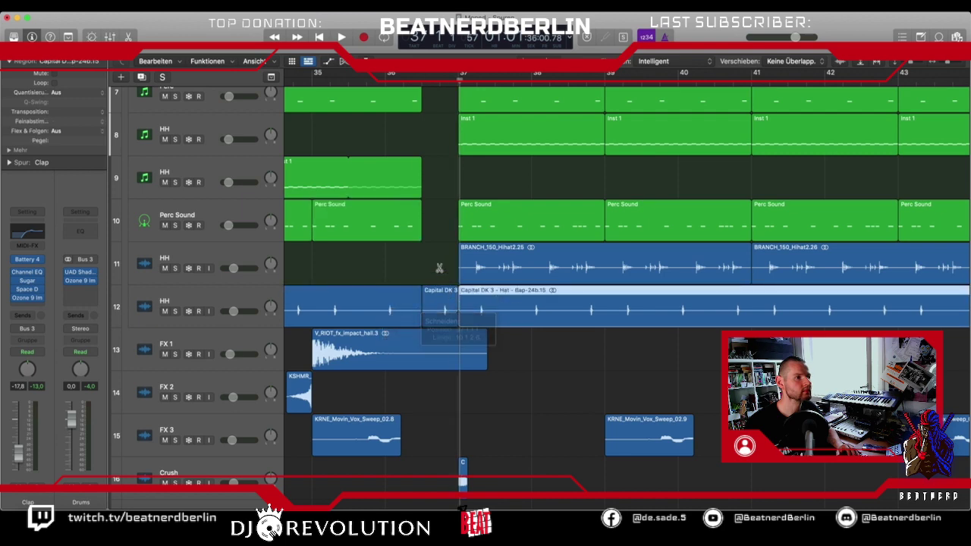
pyautogui.press('BackSpace')
# Switch back to the Pointer tool and play from bar 35 to audition the drum gap before bar 37.
pyautogui.scroll(8, 441, 273)
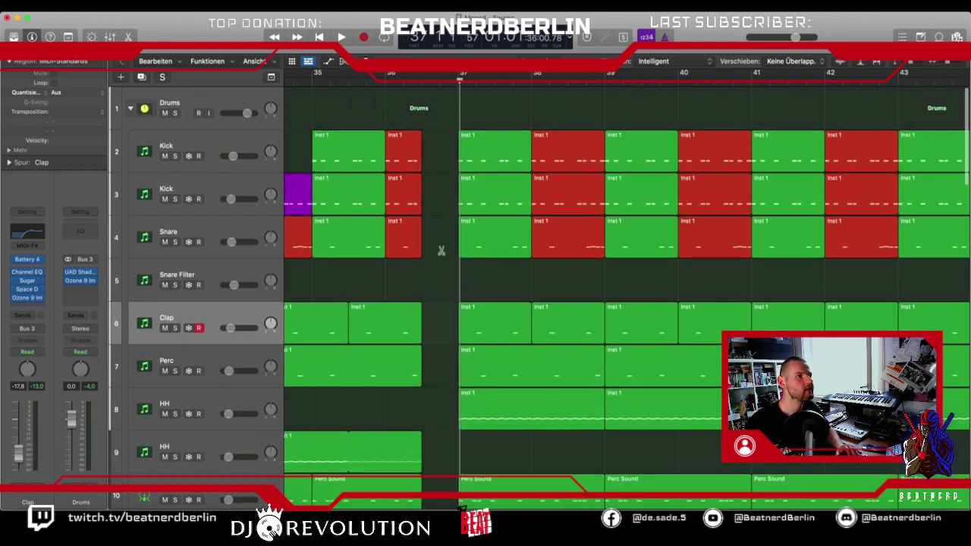
pyautogui.click(317, 79)
pyautogui.press('space')
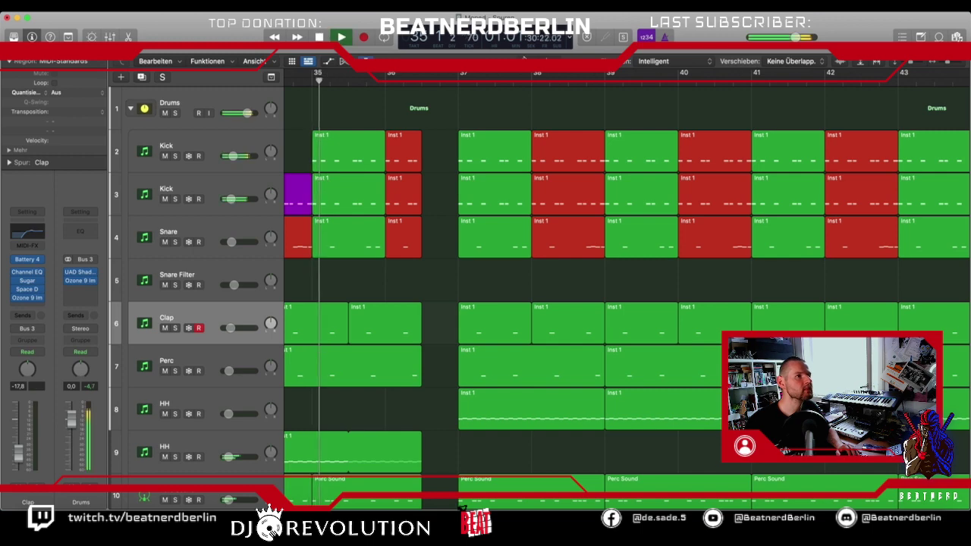
pyautogui.press('t')
pyautogui.click(535, 75)
pyautogui.scroll(-5, 444, 206)
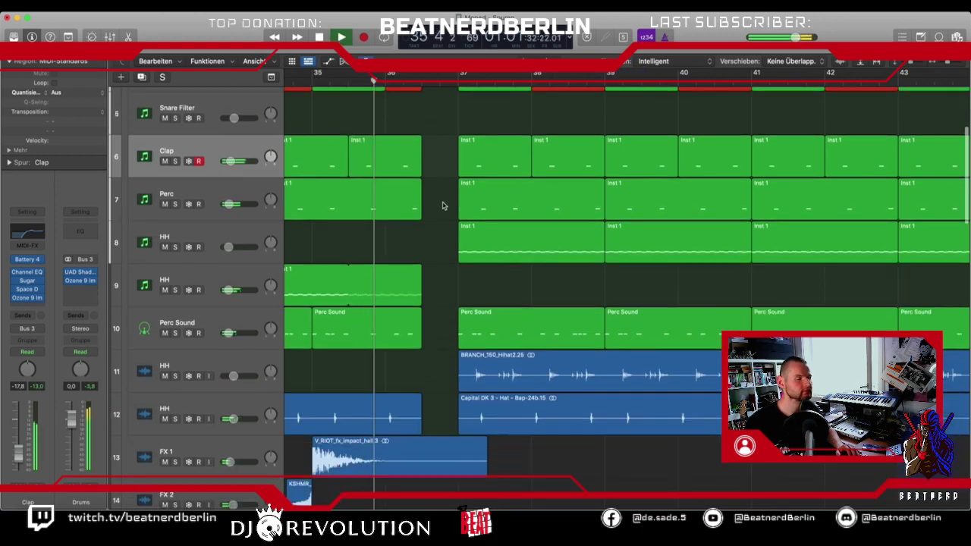
pyautogui.hscroll(-1, 445, 205)
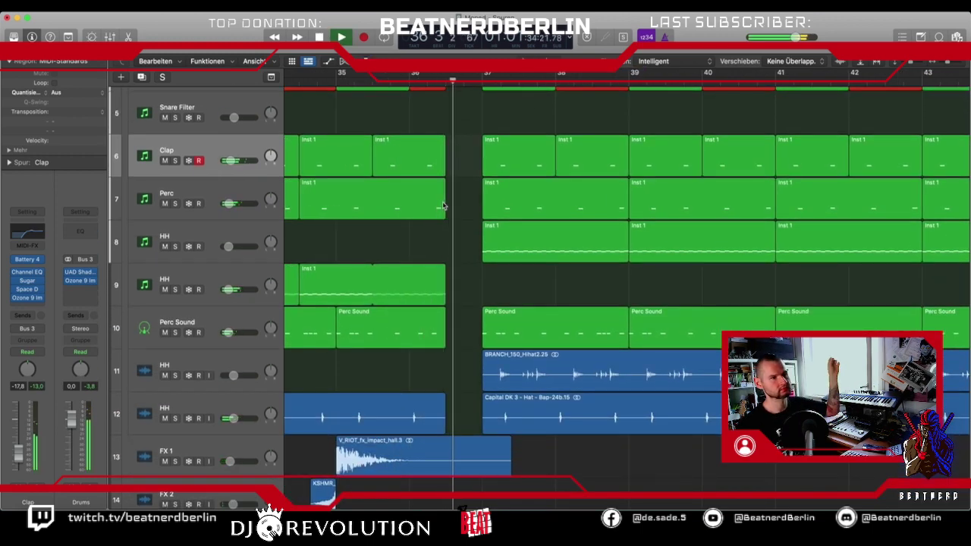
pyautogui.scroll(-2, 464, 245)
pyautogui.press('space')
# Check the tracks around bar 37, solo the Drums group, and play it from bar 36 across the gap.
pyautogui.scroll(-10, 464, 245)
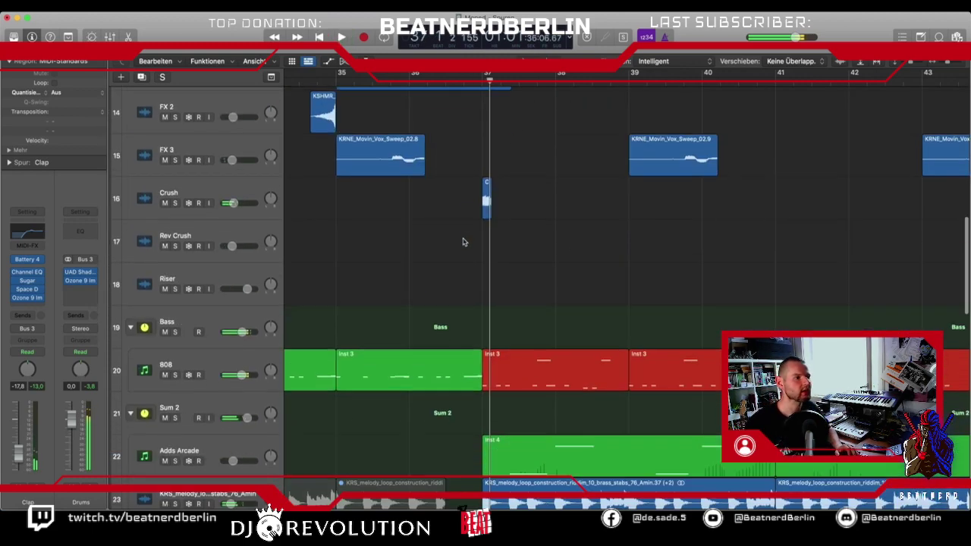
pyautogui.scroll(2, 463, 241)
pyautogui.scroll(-5, 462, 241)
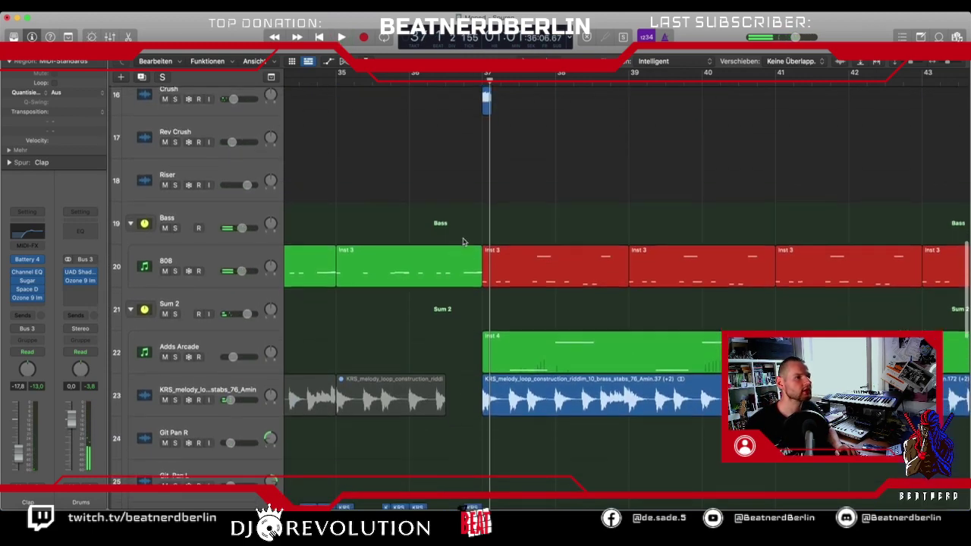
pyautogui.scroll(3, 462, 241)
pyautogui.scroll(18, 463, 241)
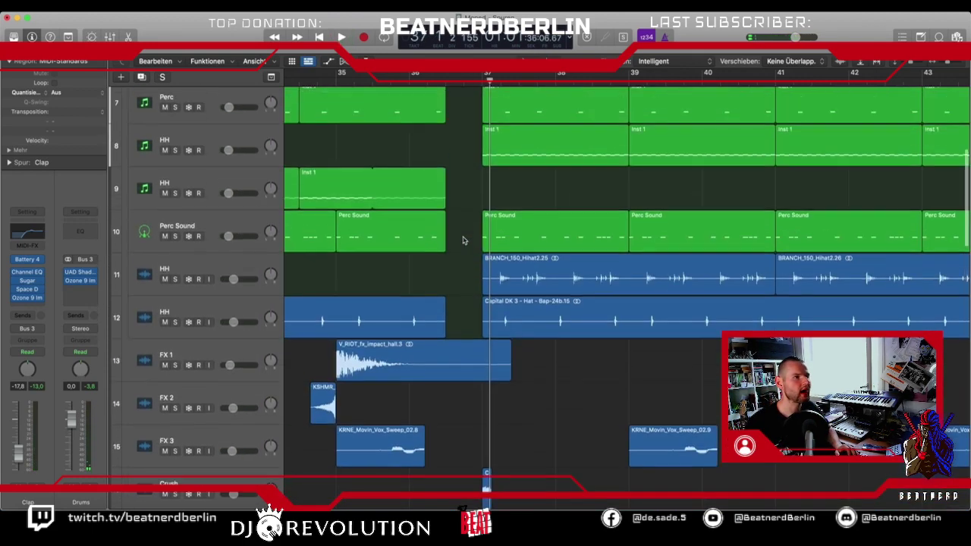
pyautogui.scroll(-5, 463, 242)
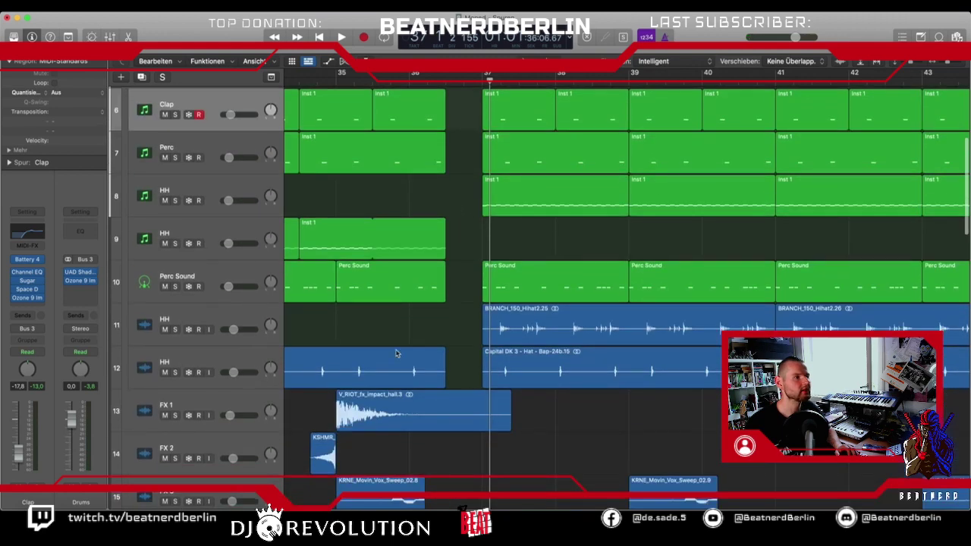
pyautogui.scroll(5, 301, 148)
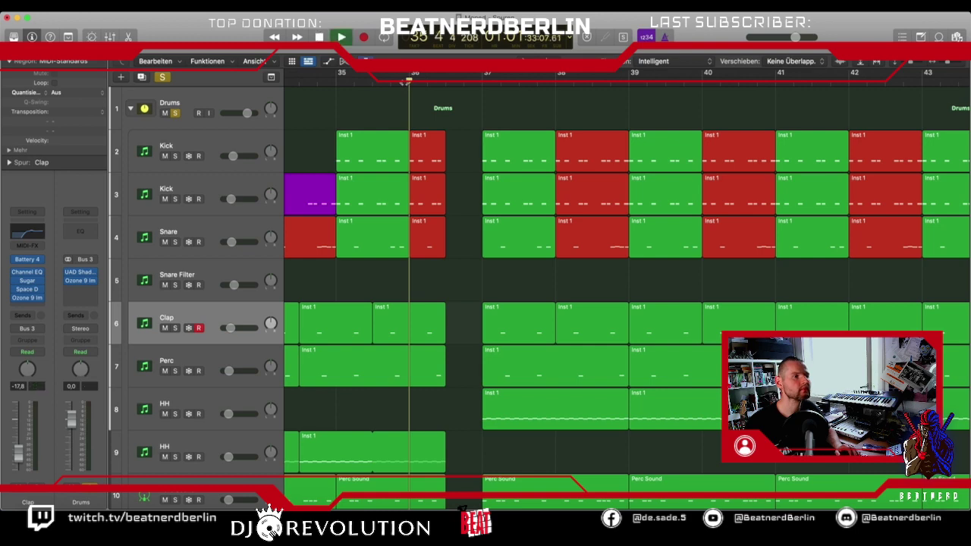
pyautogui.scroll(-4, 496, 131)
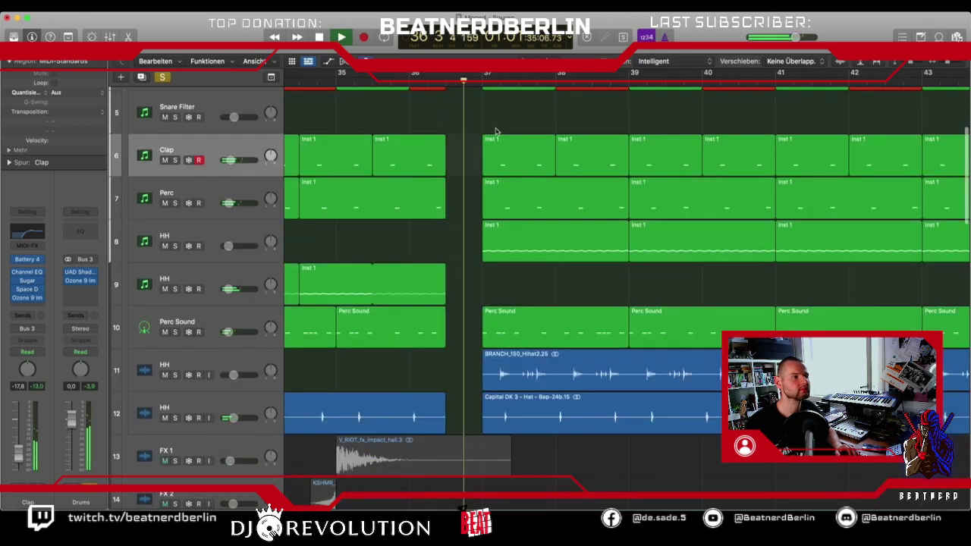
pyautogui.press('space')
# Solo the HH on track 9 in addition to the Drums group and replay the gap from bar 36.
pyautogui.scroll(-2, 463, 182)
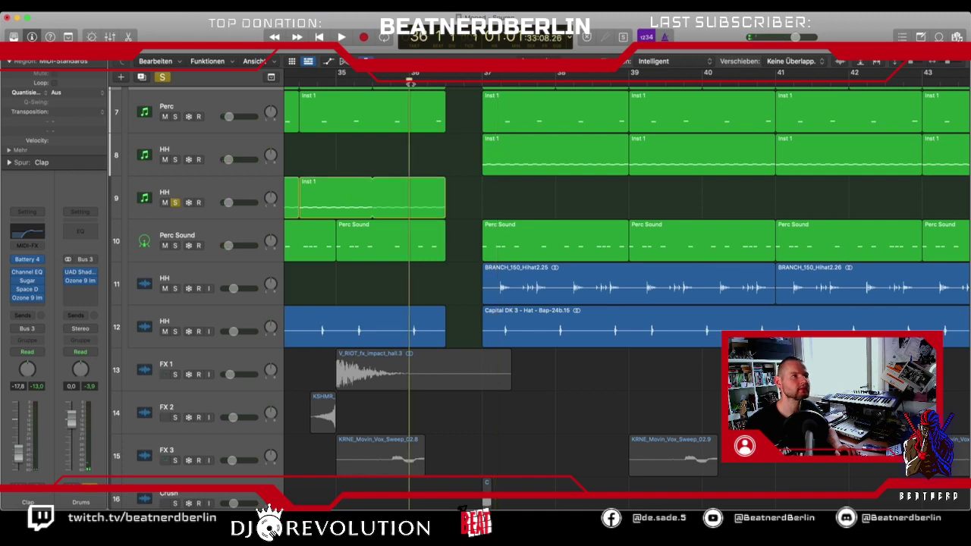
pyautogui.press('space')
pyautogui.scroll(5, 402, 182)
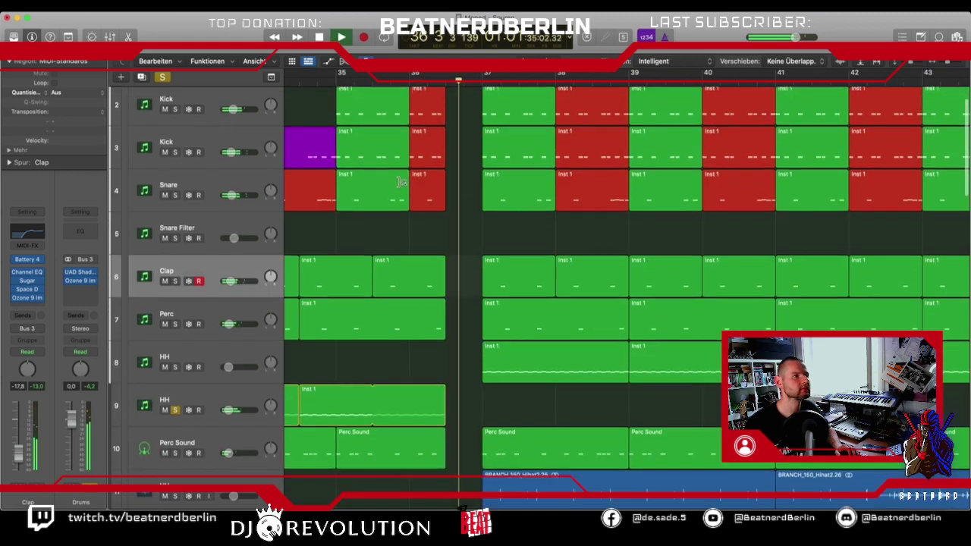
pyautogui.press('space')
pyautogui.scroll(-4, 410, 212)
pyautogui.scroll(4, 413, 235)
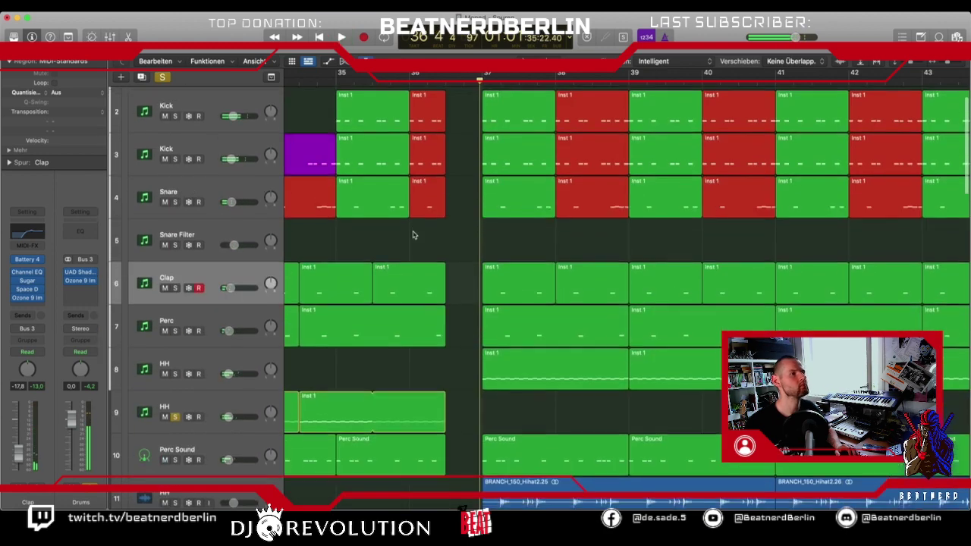
# Unsolo the Drums group, play the HH on track 9 alone from bar 36, and clear its solo.
pyautogui.scroll(1, 394, 228)
pyautogui.click(174, 113)
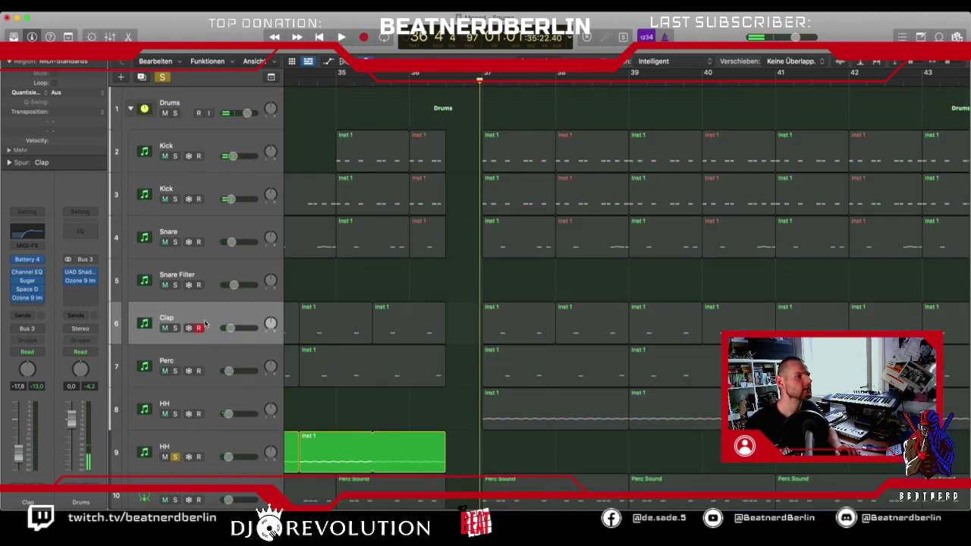
pyautogui.click(413, 78)
pyautogui.press('space')
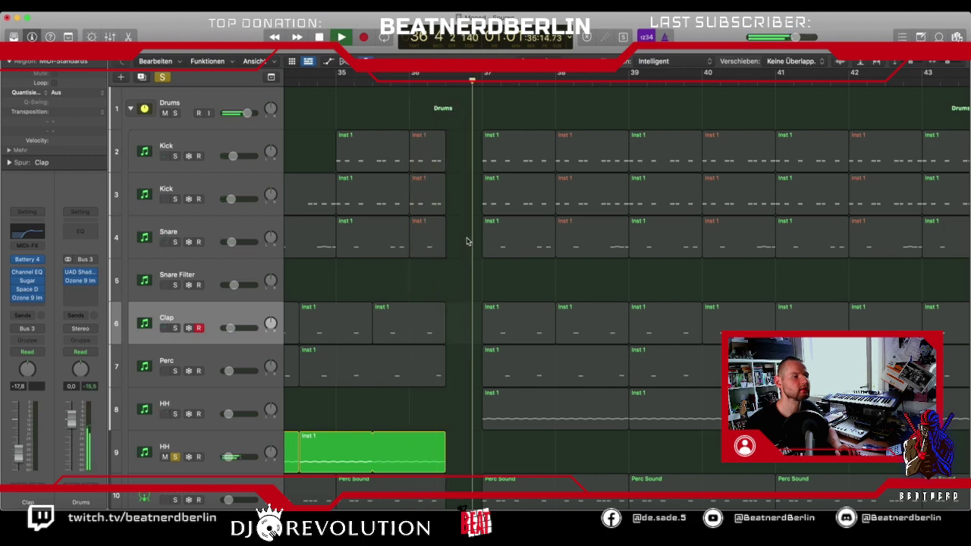
pyautogui.scroll(-3, 332, 299)
pyautogui.press('space')
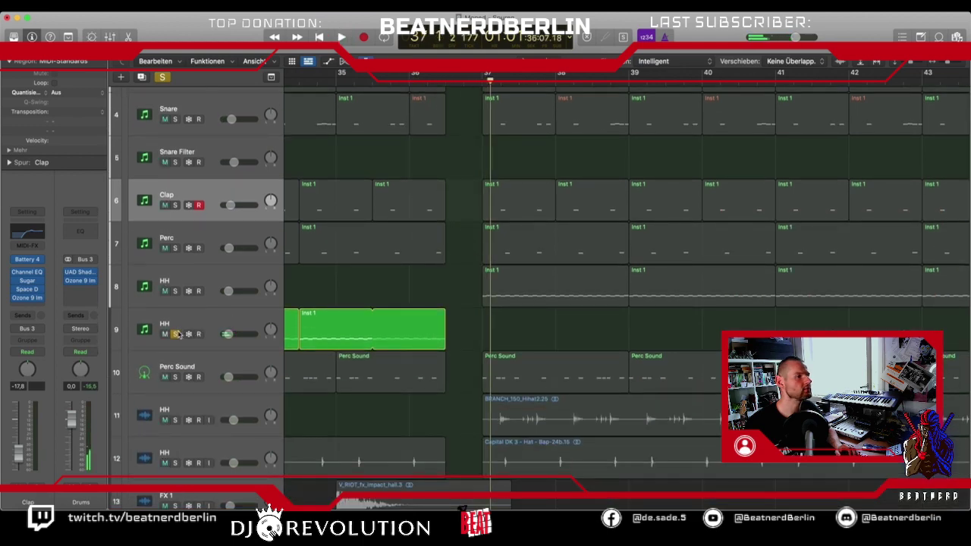
pyautogui.click(175, 334)
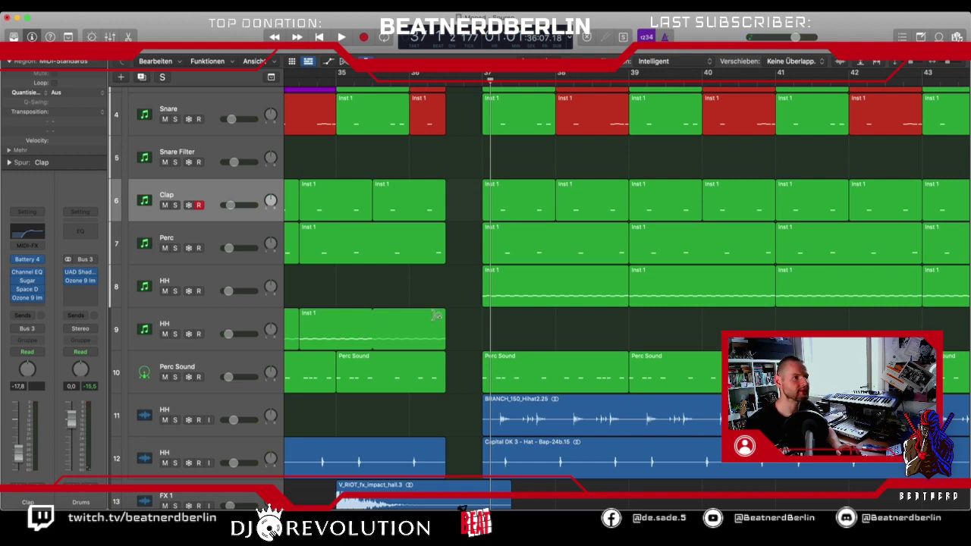
pyautogui.hscroll(-5, 437, 314)
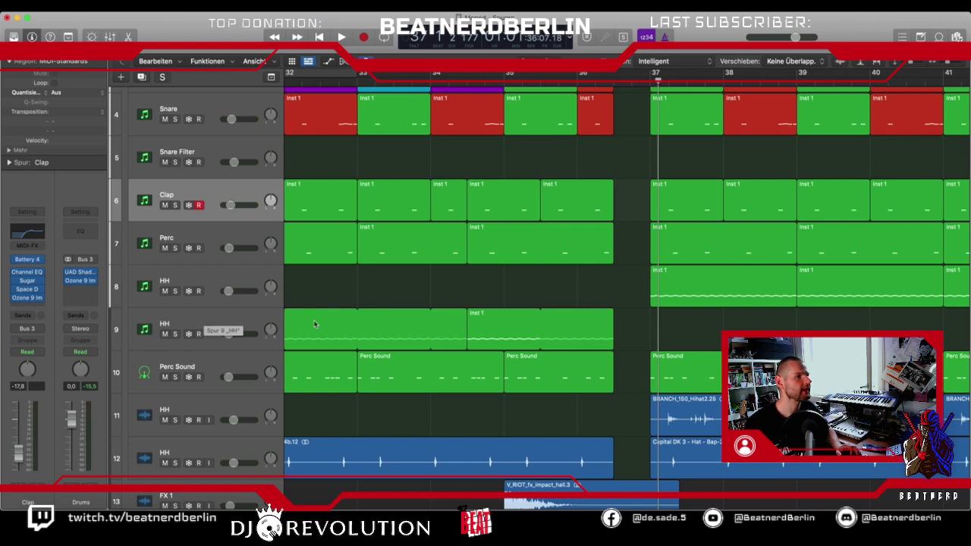
pyautogui.hscroll(-10, 396, 330)
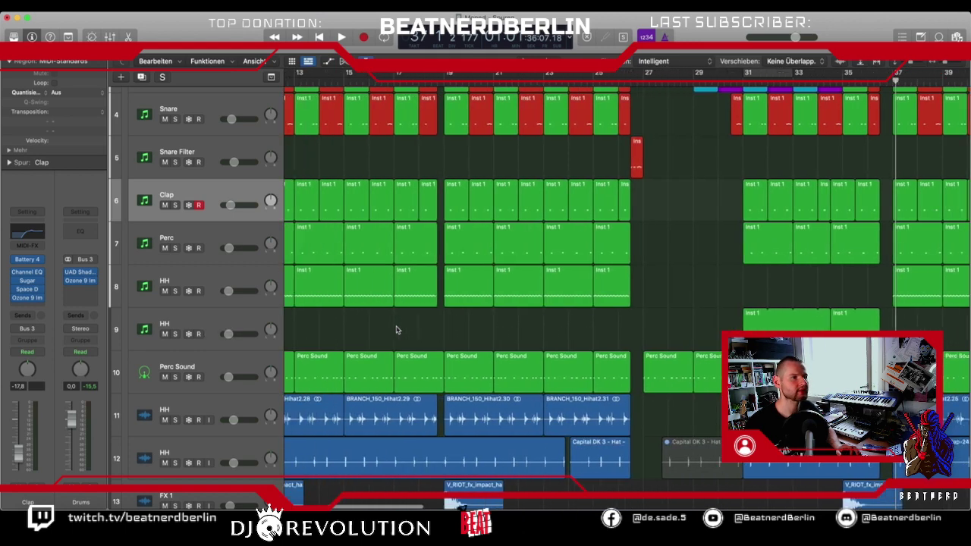
pyautogui.hscroll(8, 396, 330)
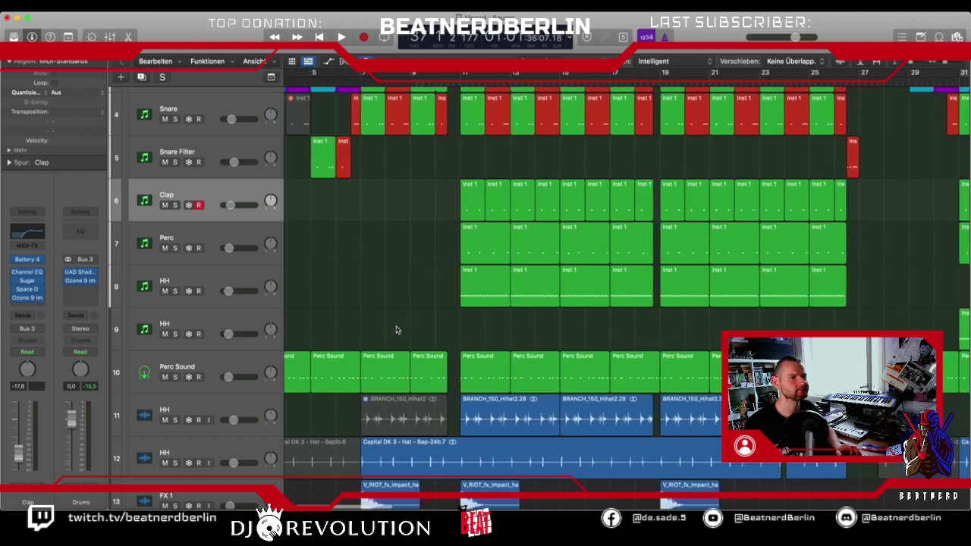
pyautogui.hscroll(6, 396, 329)
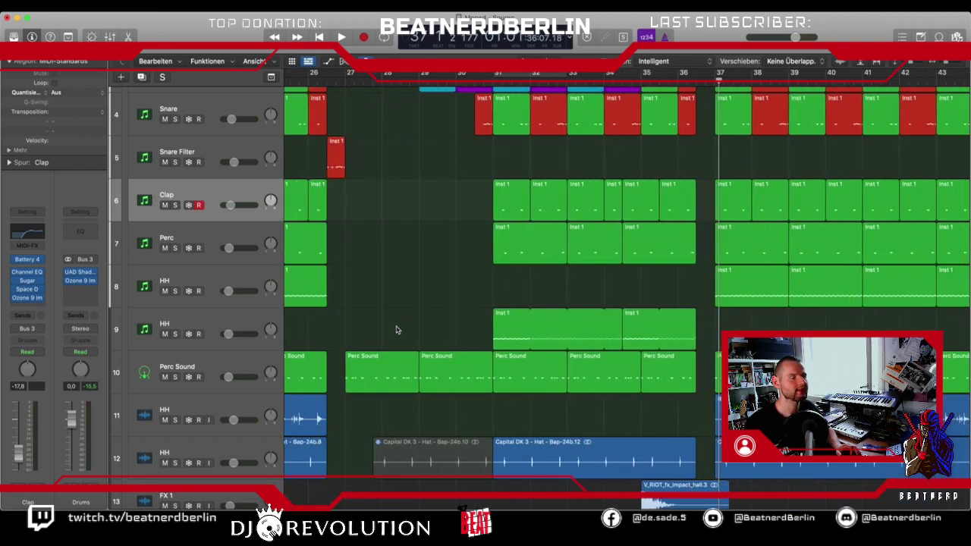
# Shorten the last HH region on track 9 to end halfway through bar 35 and play the passage.
pyautogui.hscroll(6, 395, 330)
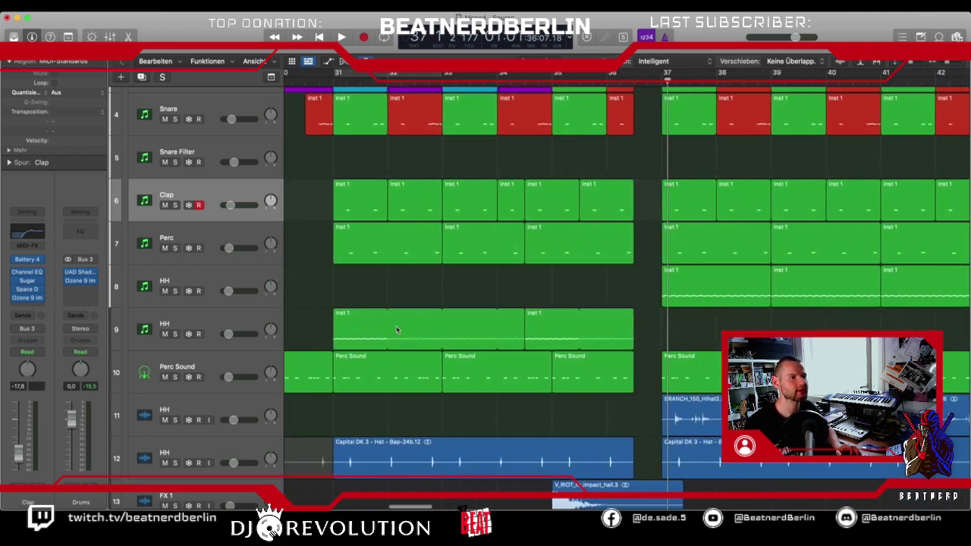
pyautogui.scroll(3, 396, 325)
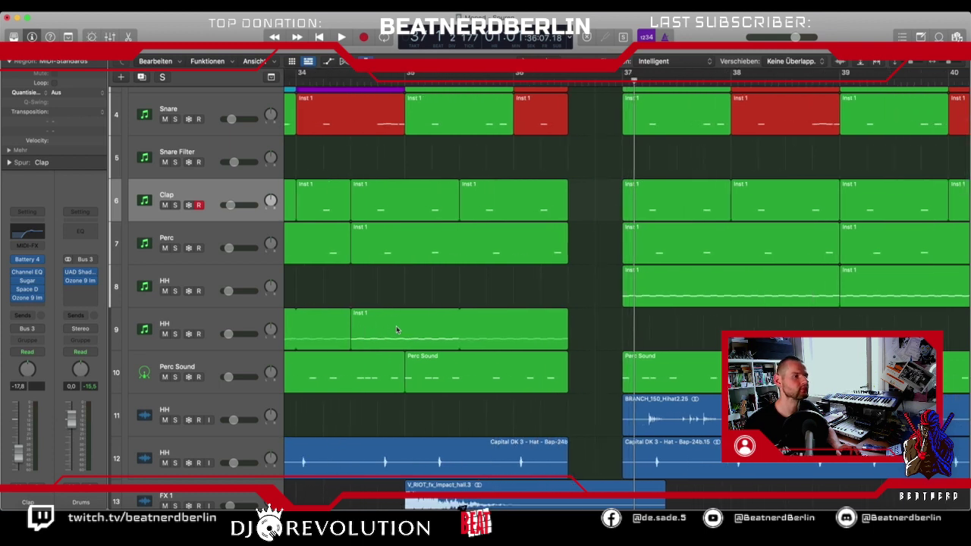
pyautogui.moveTo(463, 314); pyautogui.dragTo(442, 314)
pyautogui.press('space')
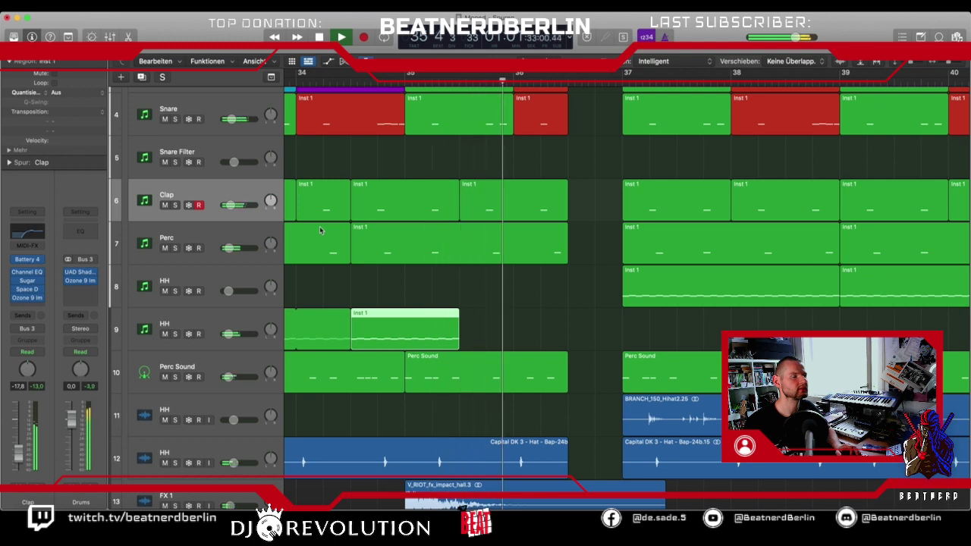
# Solo the HH on track 9, copy its last region directly behind itself, and play across the gap before bar 37.
pyautogui.click(175, 334)
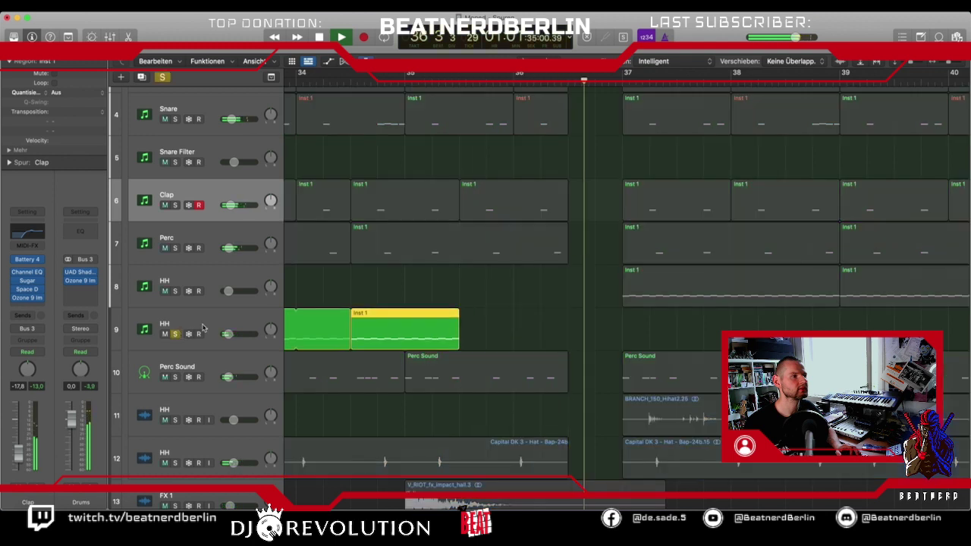
pyautogui.moveTo(363, 327); pyautogui.dragTo(471, 330)
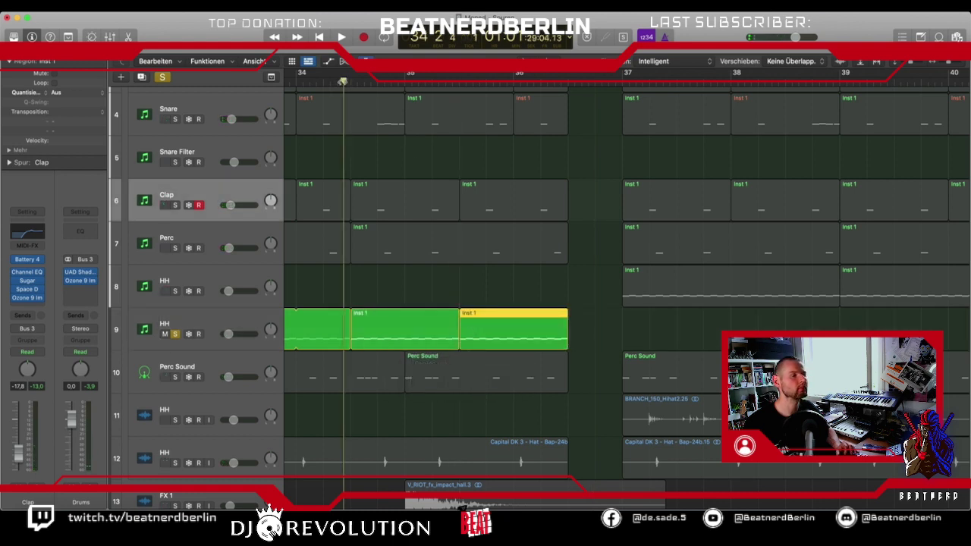
pyautogui.press('space')
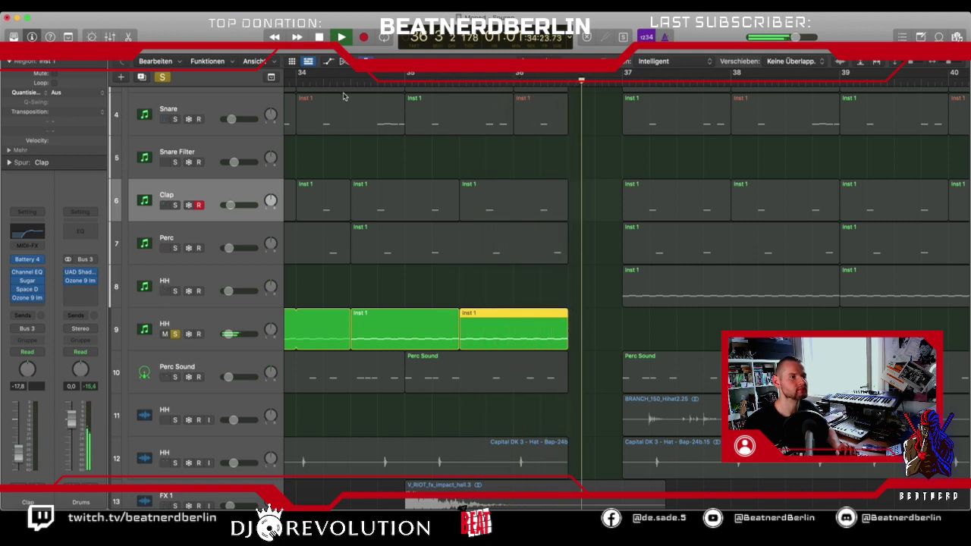
pyautogui.press('space')
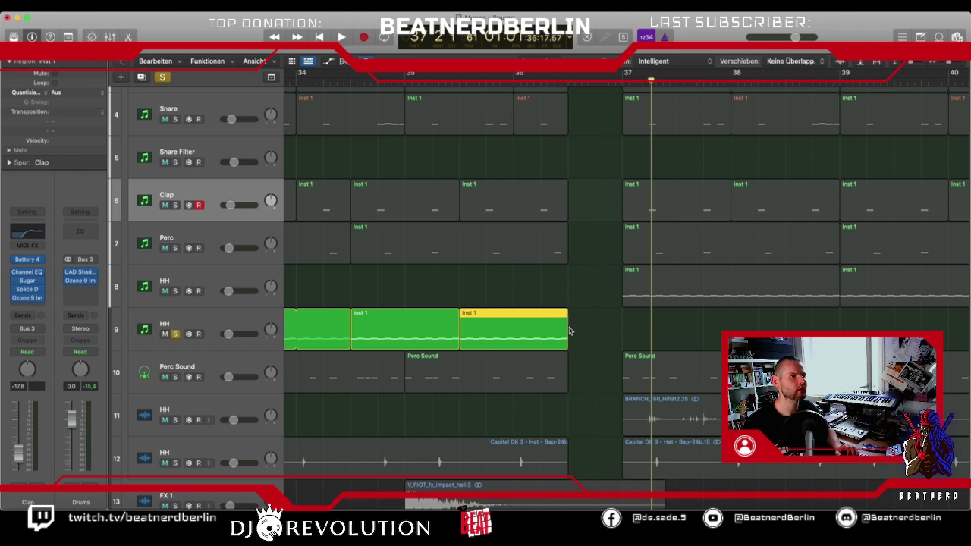
# Trim the copied HH region on track 9 to one beat and audition its ending twice.
pyautogui.moveTo(544, 345); pyautogui.dragTo(485, 345)
pyautogui.click(457, 82)
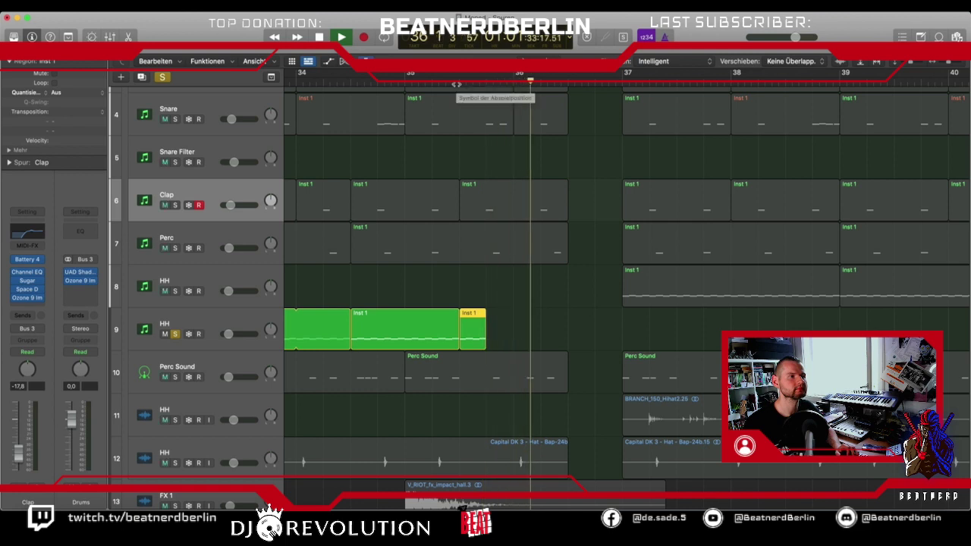
pyautogui.press('space')
pyautogui.click(354, 82)
pyautogui.press('space')
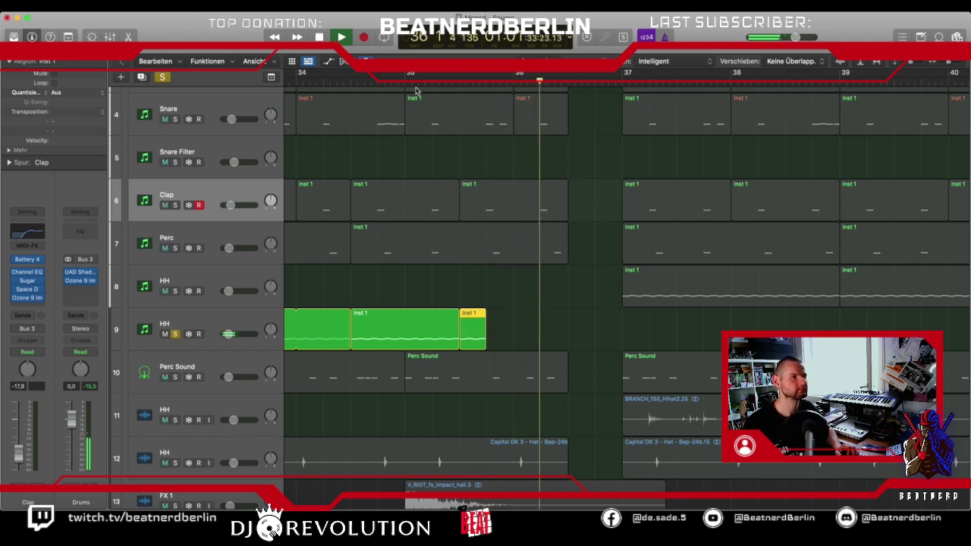
pyautogui.press('space')
# Loop the one-beat HH region on track 9 until beat 2 of bar 36 and play the soloed roll.
pyautogui.moveTo(490, 314); pyautogui.dragTo(539, 314)
pyautogui.click(369, 82)
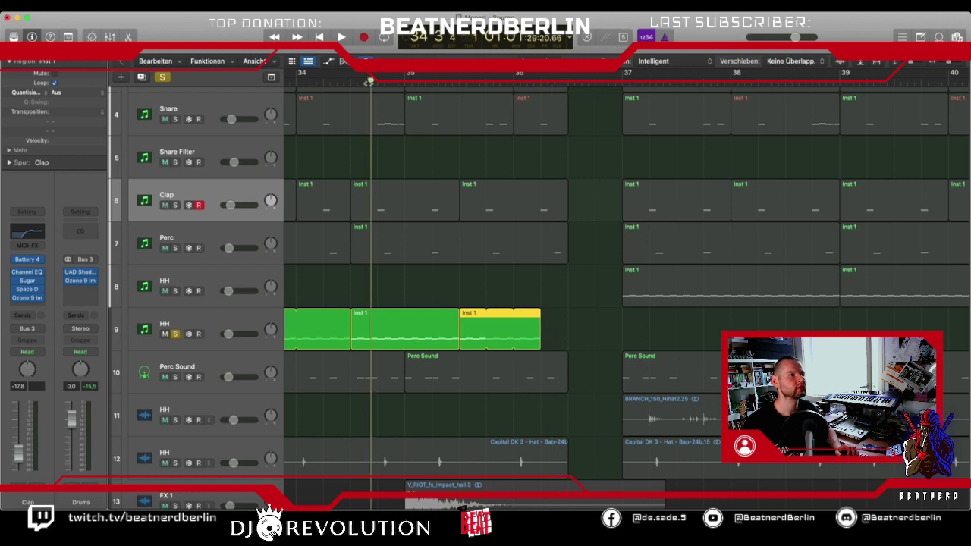
pyautogui.press('space')
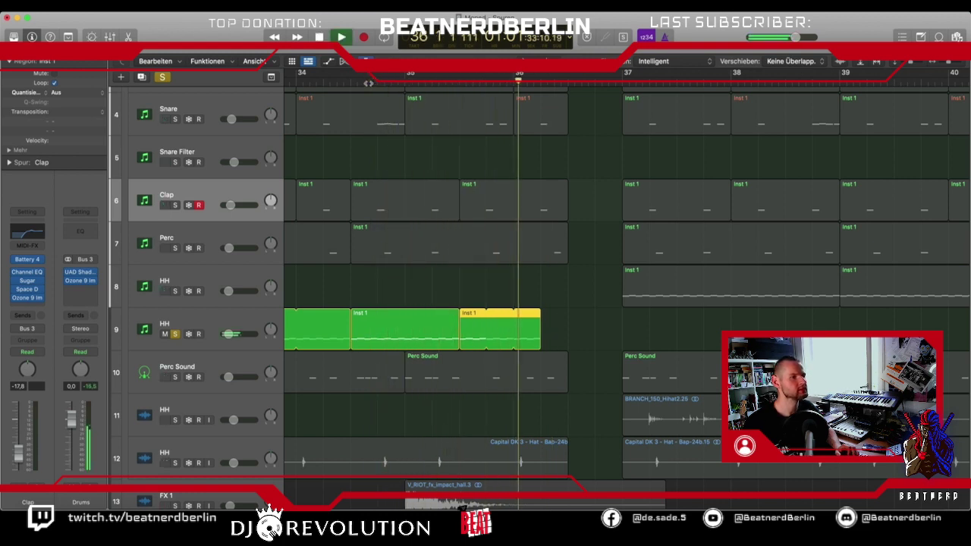
pyautogui.press('space')
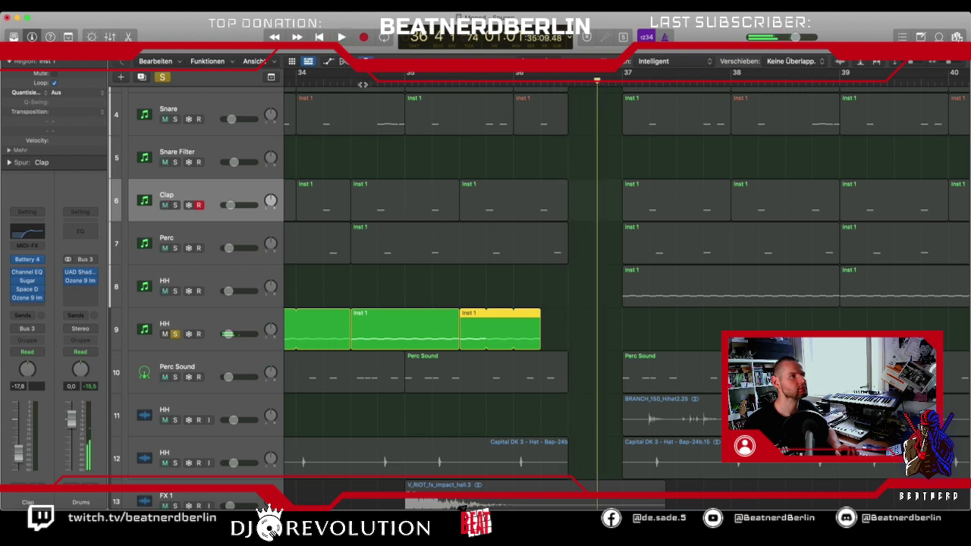
# Clear the solo and play the full mix from bar 34 across the drum gap.
pyautogui.click(160, 75)
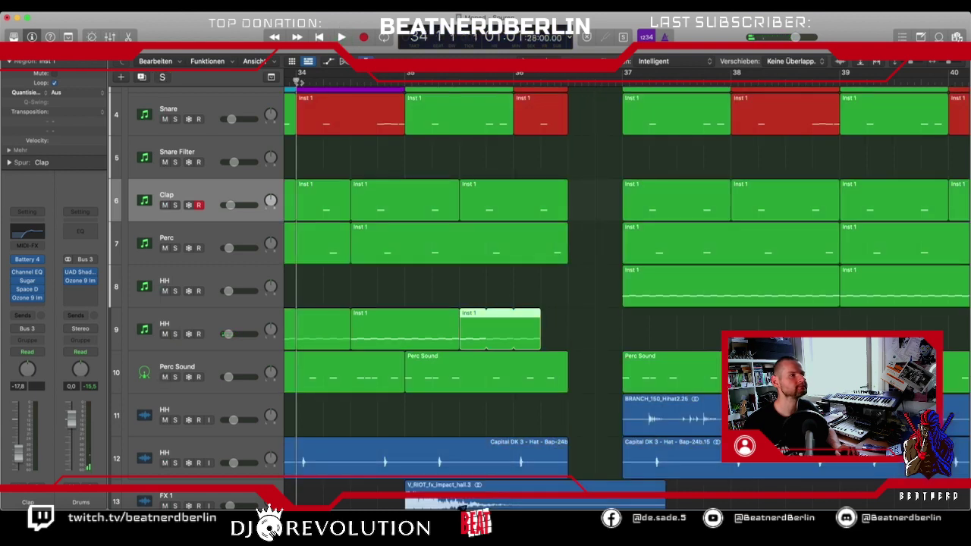
pyautogui.press('space')
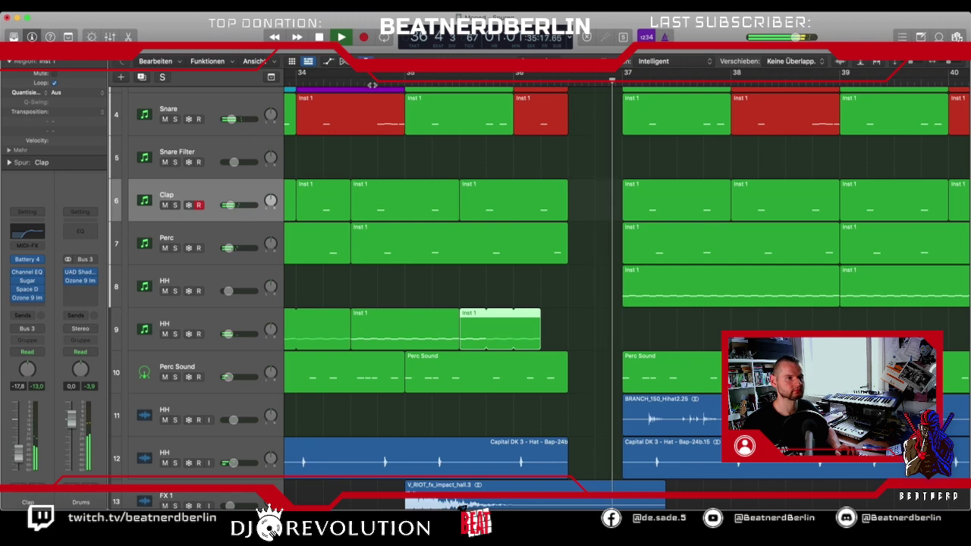
pyautogui.press('space')
# Open the 808 region before bar 37 in the piano roll, show its last notes, and hide the automation area.
pyautogui.scroll(-15, 457, 209)
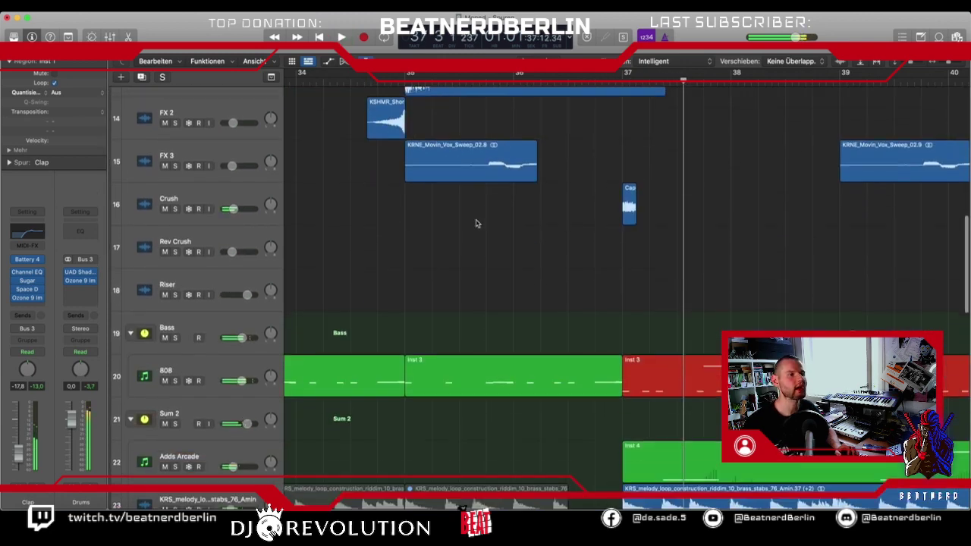
pyautogui.scroll(5, 534, 207)
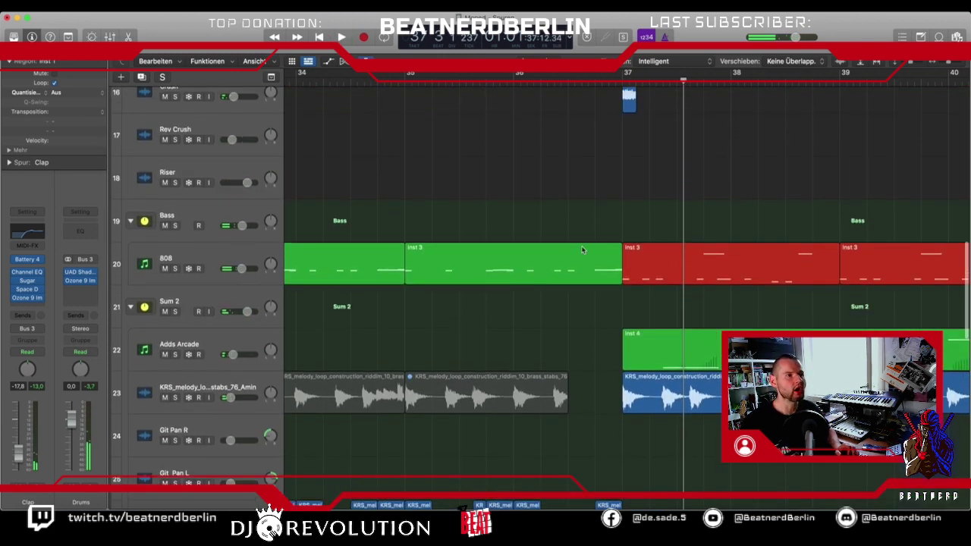
pyautogui.doubleClick(581, 250)
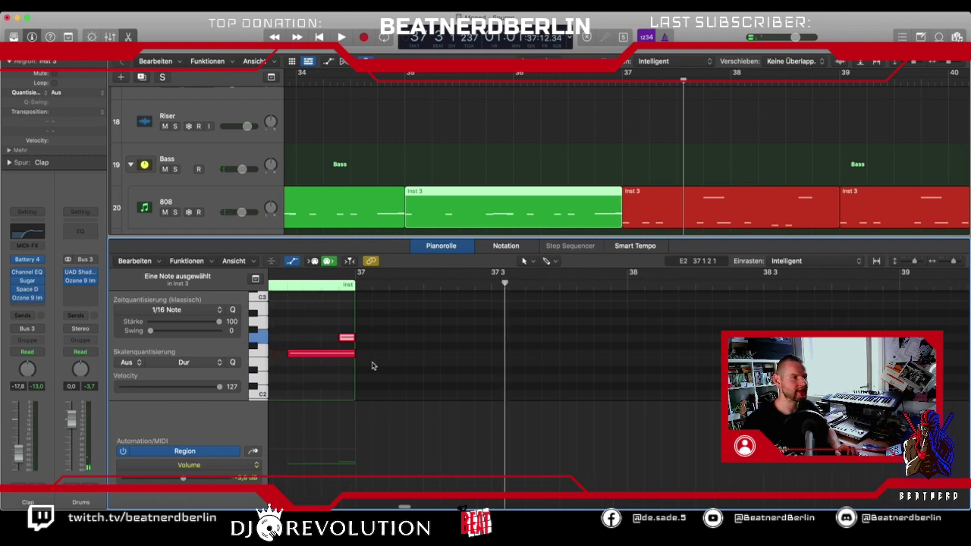
pyautogui.hscroll(-10, 371, 366)
pyautogui.scroll(-2, 371, 366)
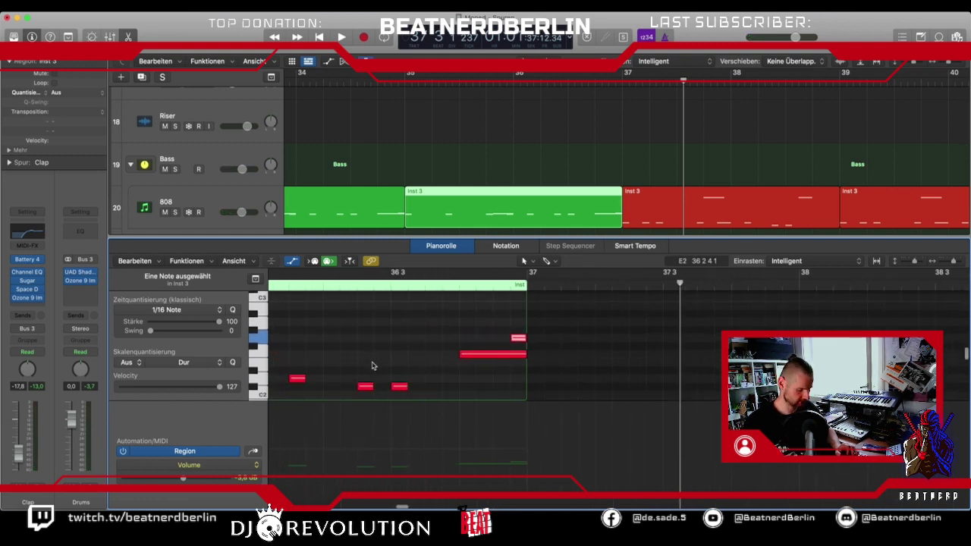
pyautogui.click(294, 260)
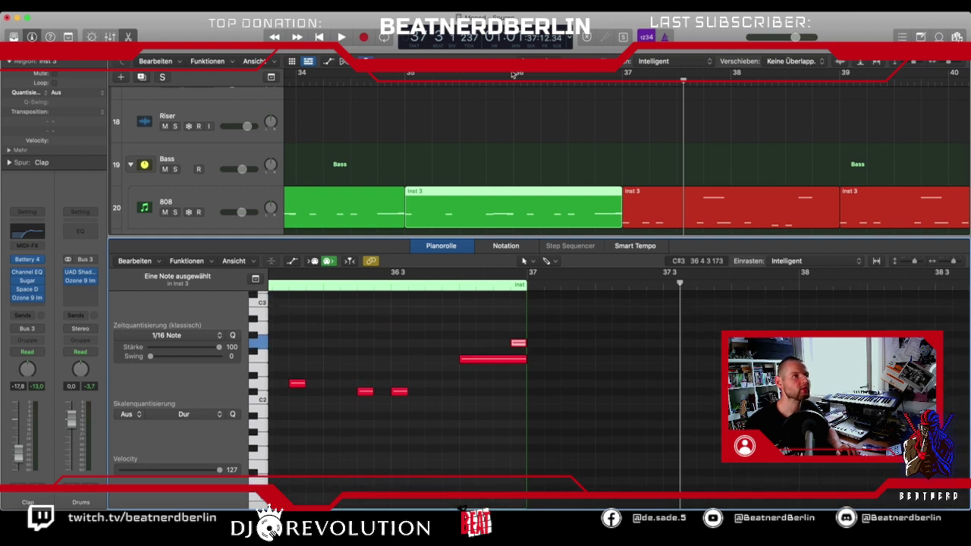
# Cycle from bar 36 to 38 to audition the 808 transition, closing the piano roll and switching the cycle off when finished.
pyautogui.moveTo(512, 74); pyautogui.dragTo(730, 83)
pyautogui.press('space')
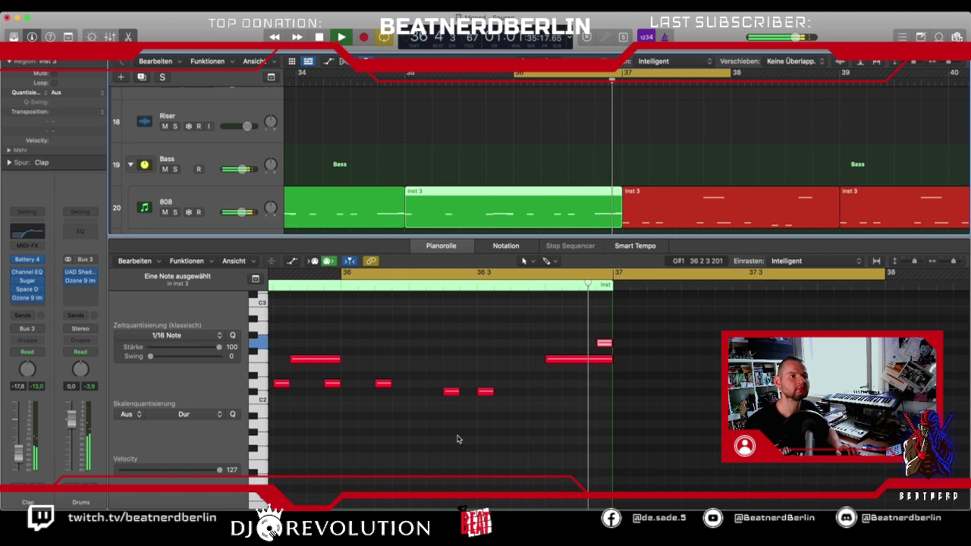
pyautogui.press('space')
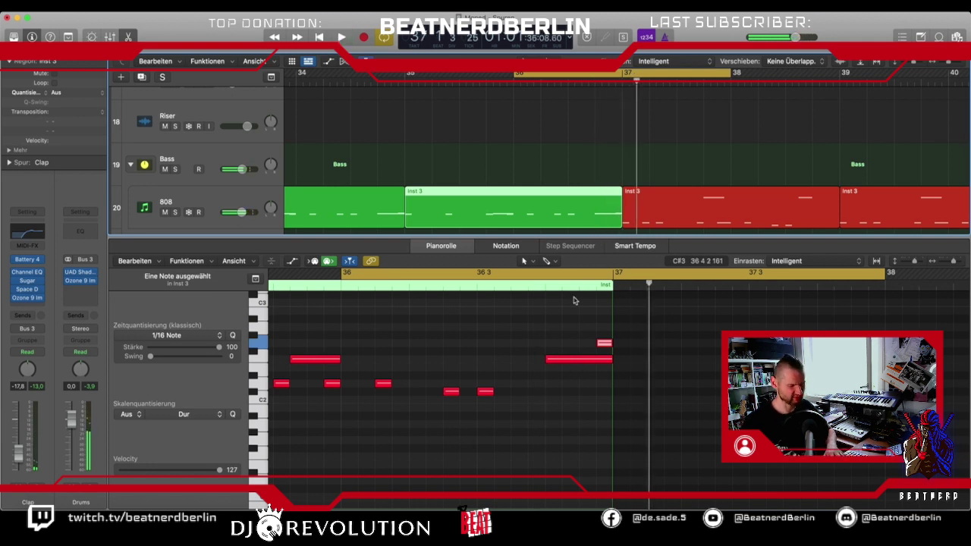
pyautogui.press('e')
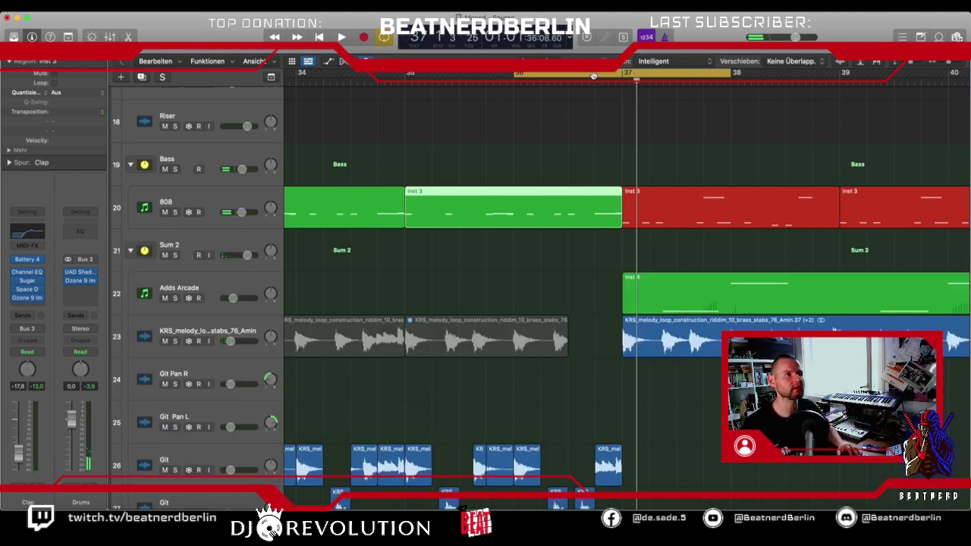
pyautogui.click(560, 74)
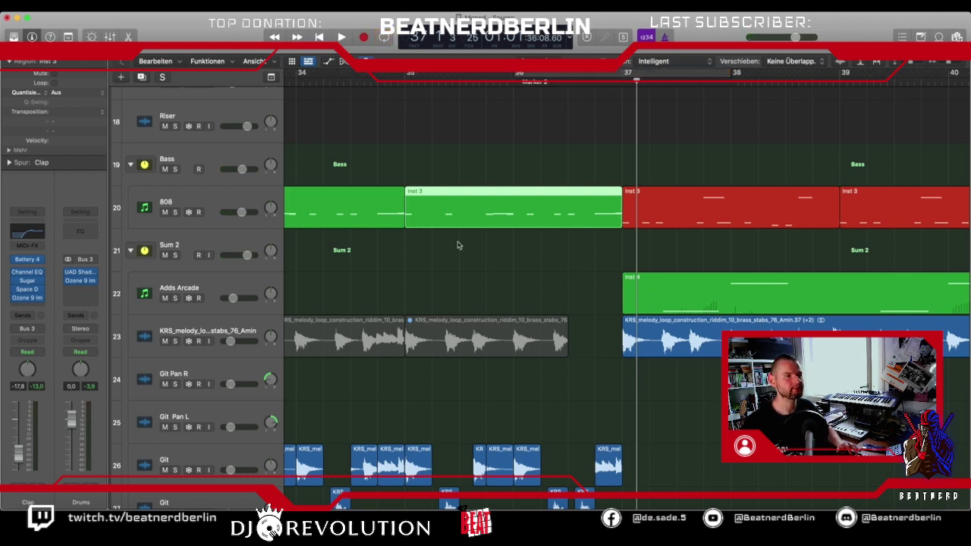
# Save the project with the arrangement from about bar 28 to bar 59 in view.
pyautogui.hscroll(2, 458, 245)
pyautogui.scroll(1, 457, 245)
pyautogui.press('super+Left')
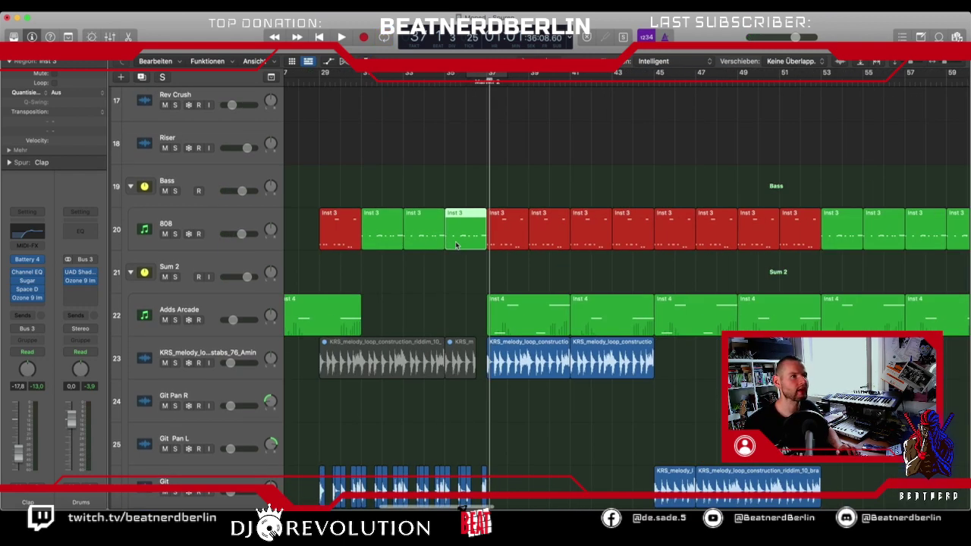
pyautogui.click(87, 6)
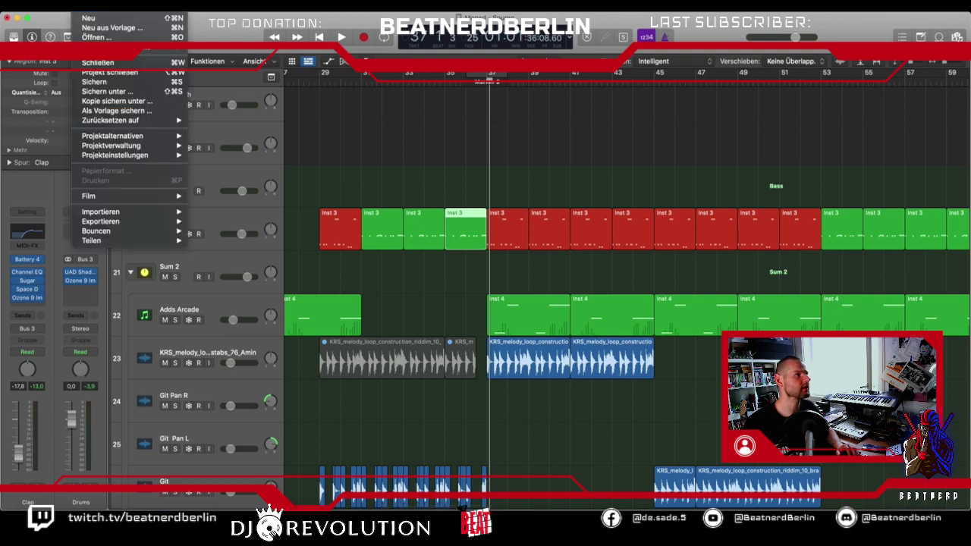
pyautogui.click(102, 81)
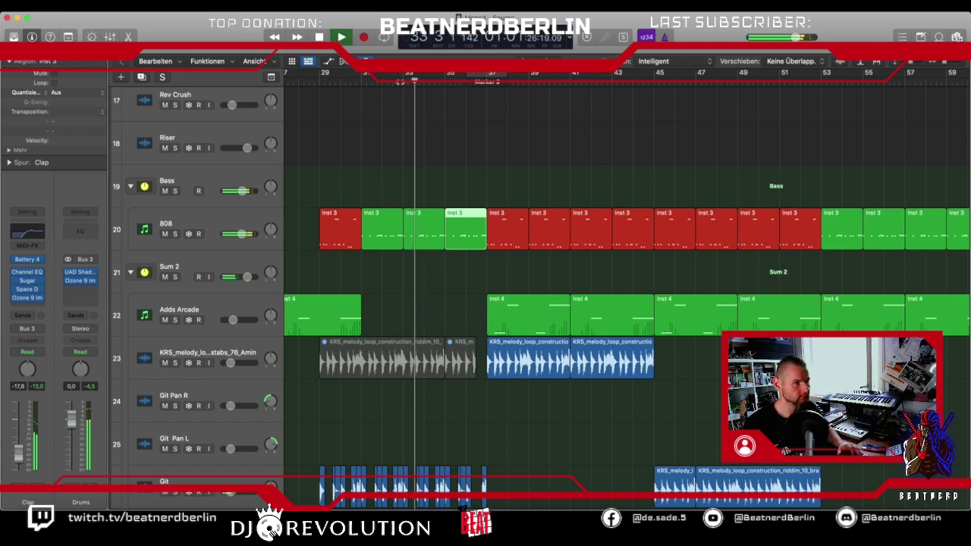
# Play the transition from about bar 33 to bar 41 and examine the drum, FX, bass and melody tracks around it.
pyautogui.scroll(-5, 476, 156)
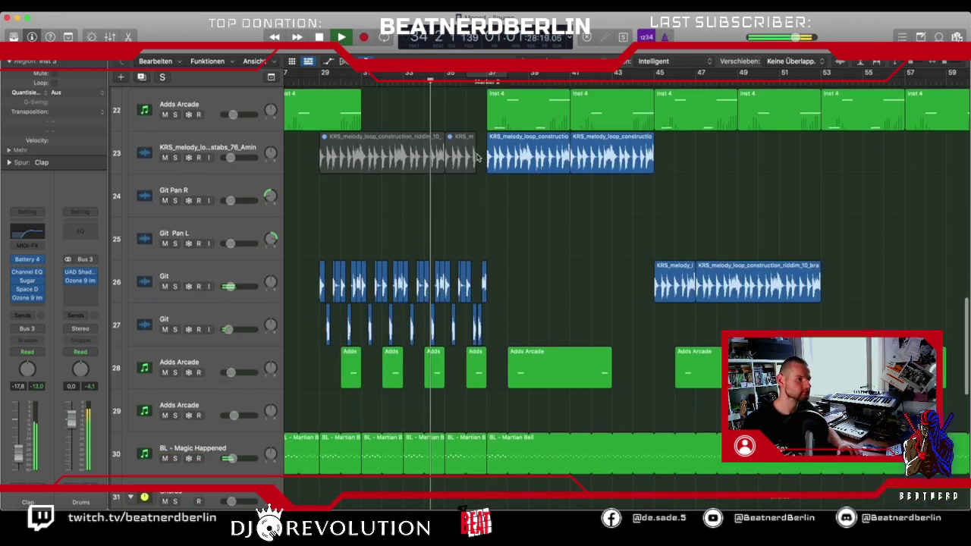
pyautogui.scroll(2, 476, 156)
pyautogui.scroll(6, 476, 157)
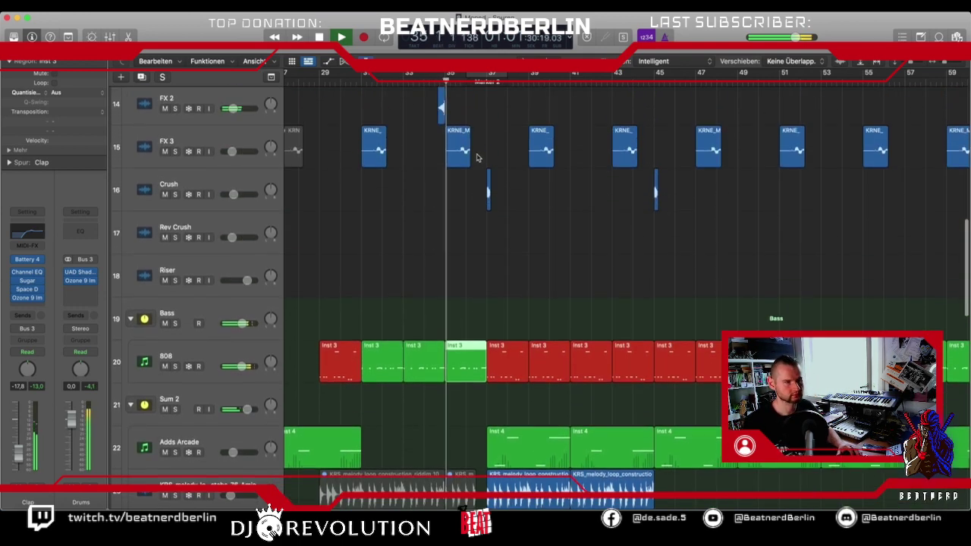
pyautogui.scroll(4, 477, 157)
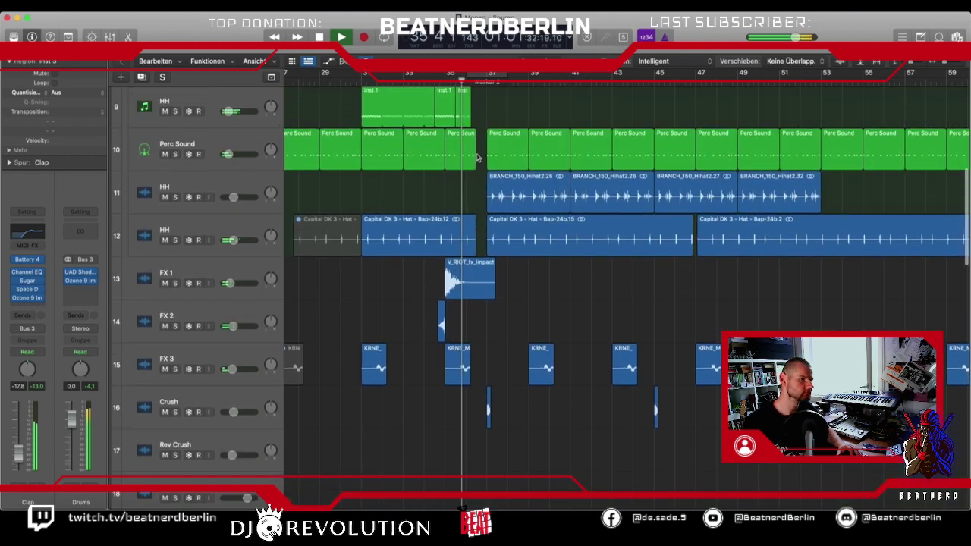
pyautogui.scroll(1, 482, 174)
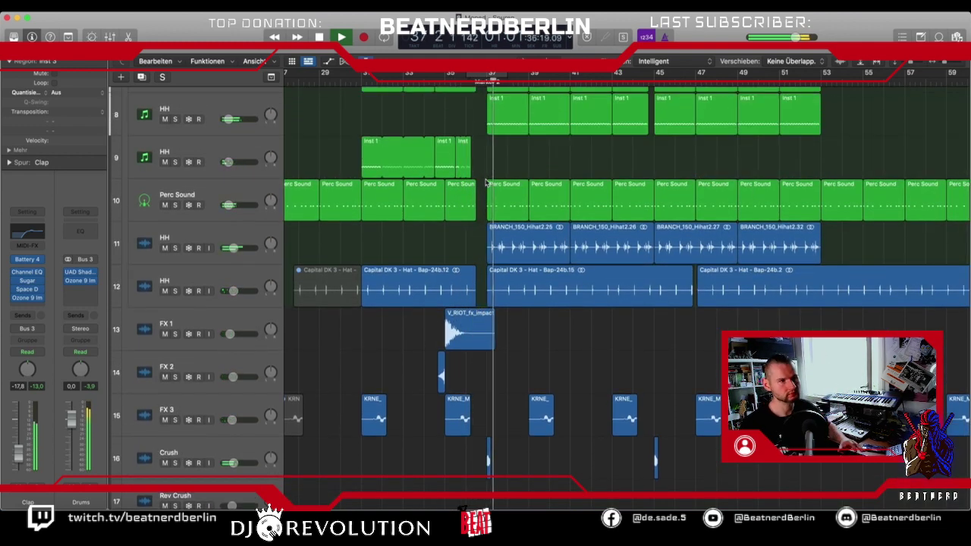
pyautogui.scroll(-3, 483, 194)
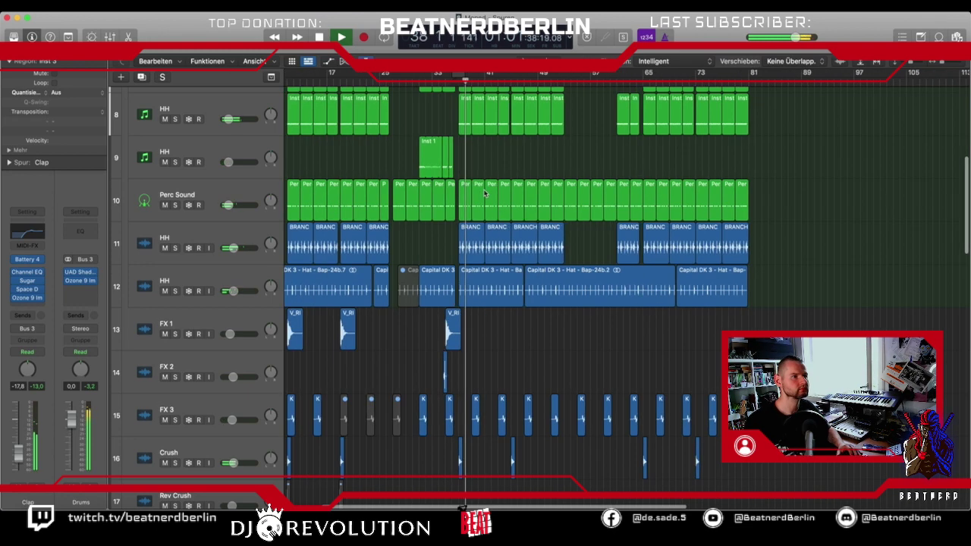
pyautogui.scroll(2, 483, 191)
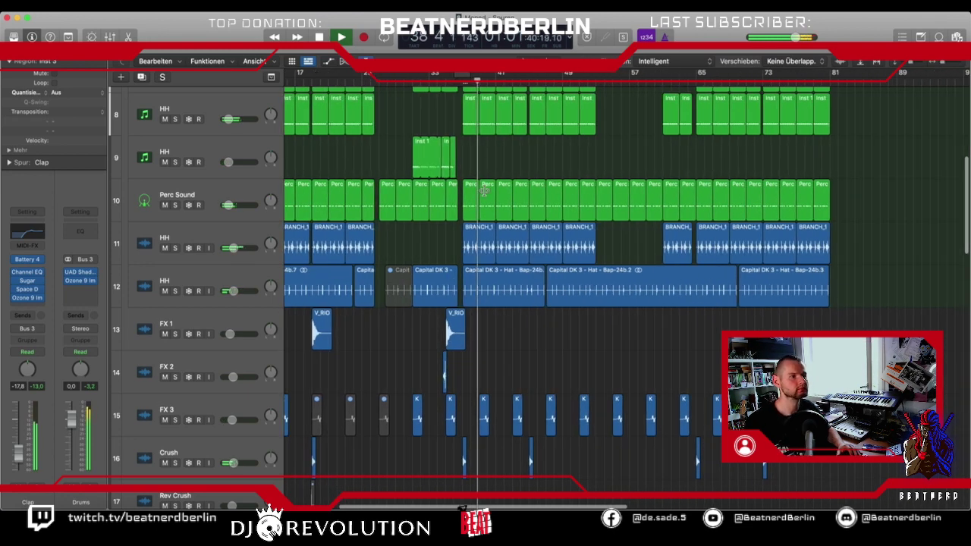
pyautogui.scroll(-5, 484, 191)
pyautogui.scroll(5, 484, 191)
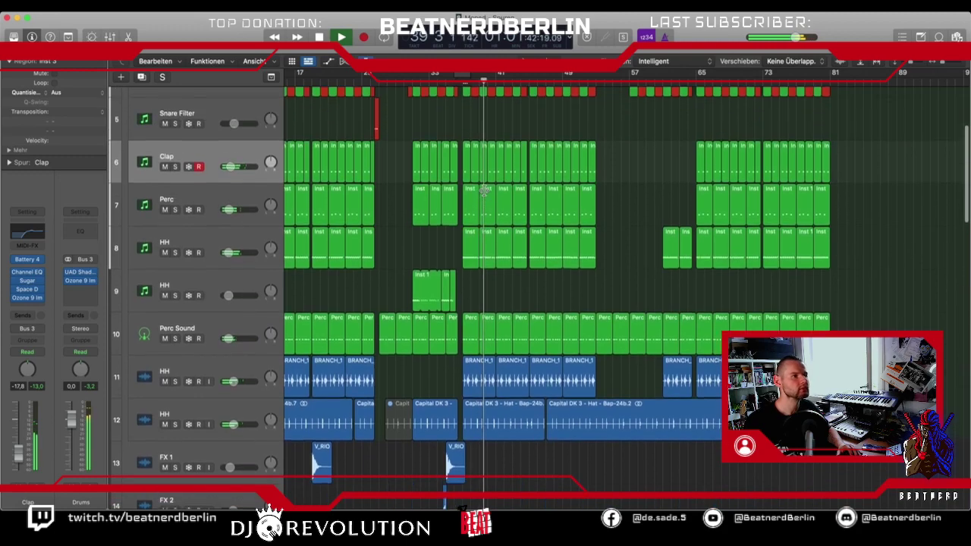
pyautogui.scroll(-4, 484, 191)
pyautogui.scroll(-9, 484, 195)
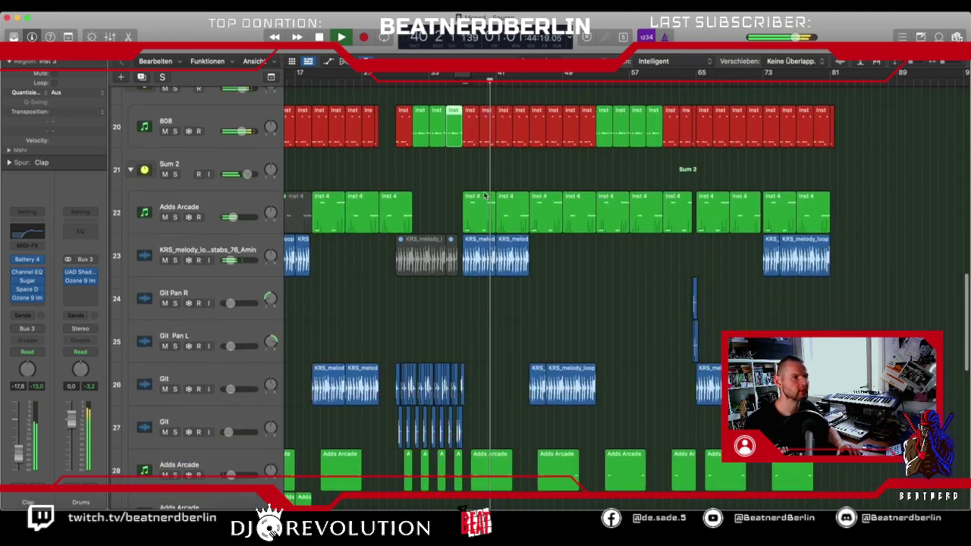
pyautogui.scroll(4, 484, 195)
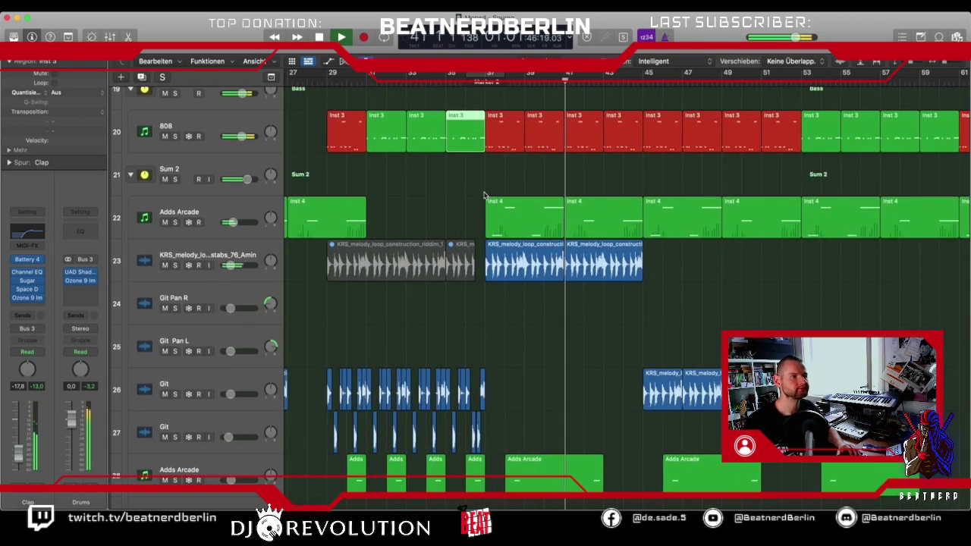
# Lower the volume of the Adds Arcade track 22 slightly while the arrangement plays.
pyautogui.click(235, 222)
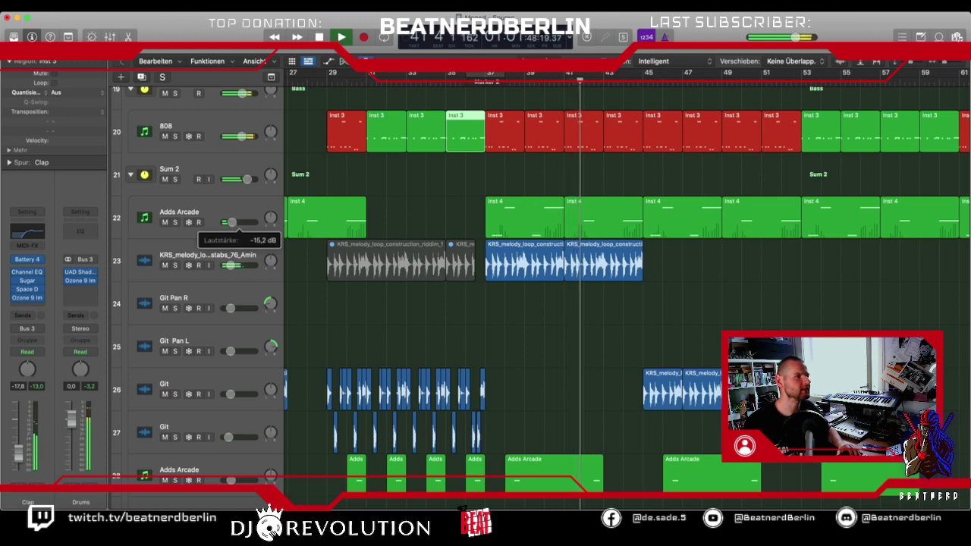
pyautogui.moveTo(231, 223); pyautogui.dragTo(232, 224)
pyautogui.click(232, 225)
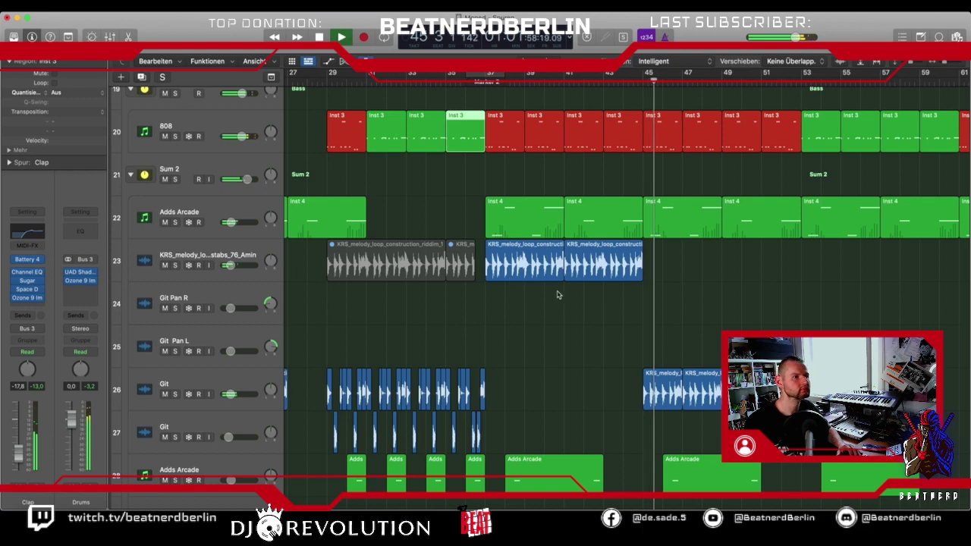
# Listen from bar 45 to about bar 54 and examine the drum, hi-hat, FX, bass and melody tracks, stopping playback when finished.
pyautogui.hscroll(5, 551, 295)
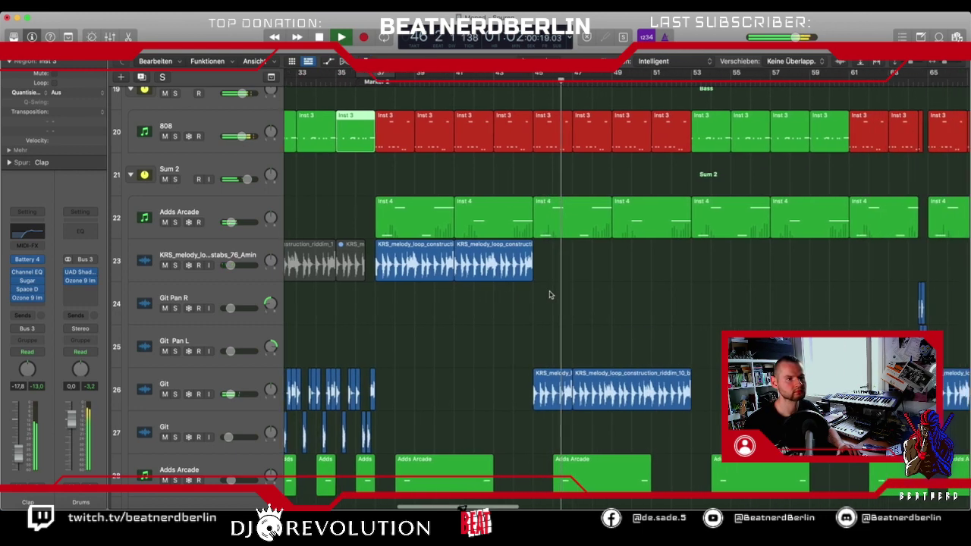
pyautogui.scroll(8, 551, 295)
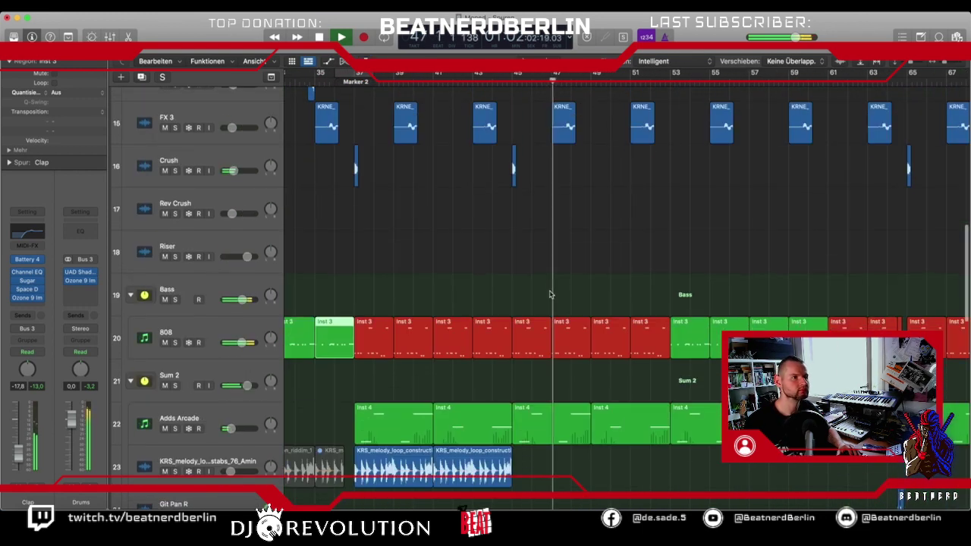
pyautogui.scroll(1, 551, 293)
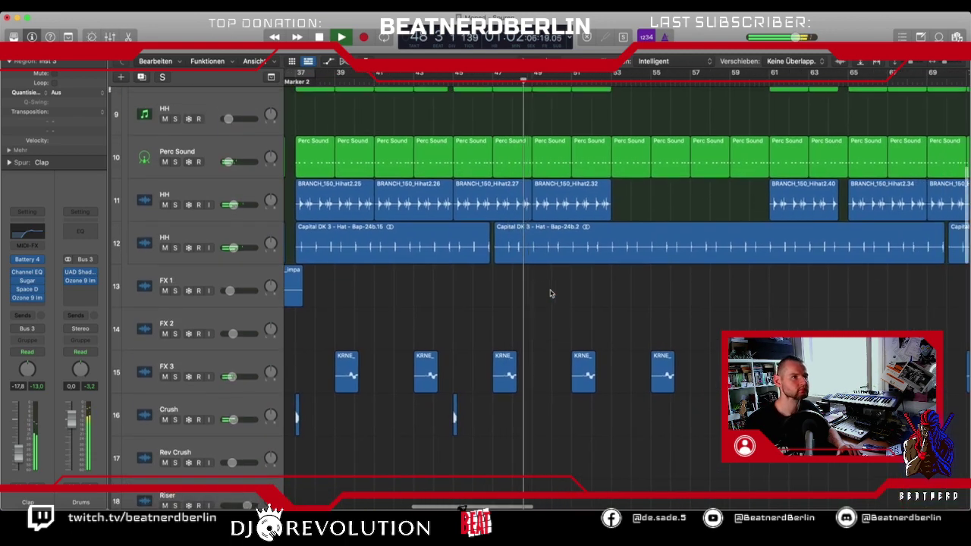
pyautogui.scroll(3, 550, 293)
pyautogui.scroll(5, 551, 293)
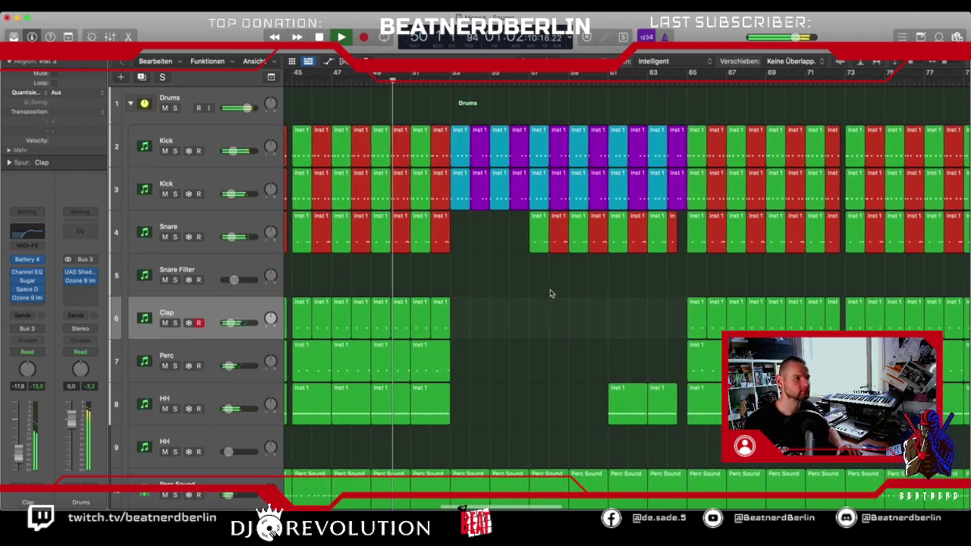
pyautogui.scroll(-1, 551, 293)
pyautogui.scroll(-10, 551, 293)
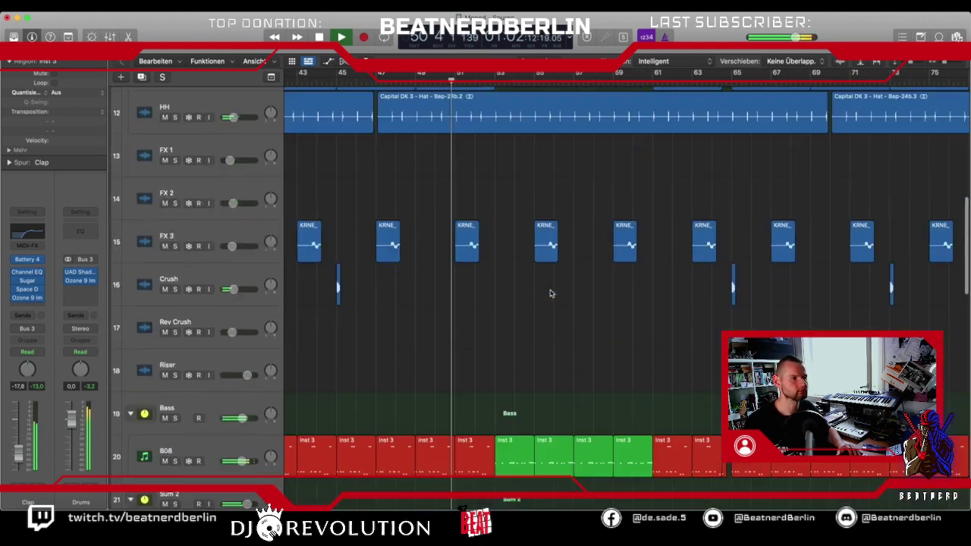
pyautogui.scroll(3, 551, 294)
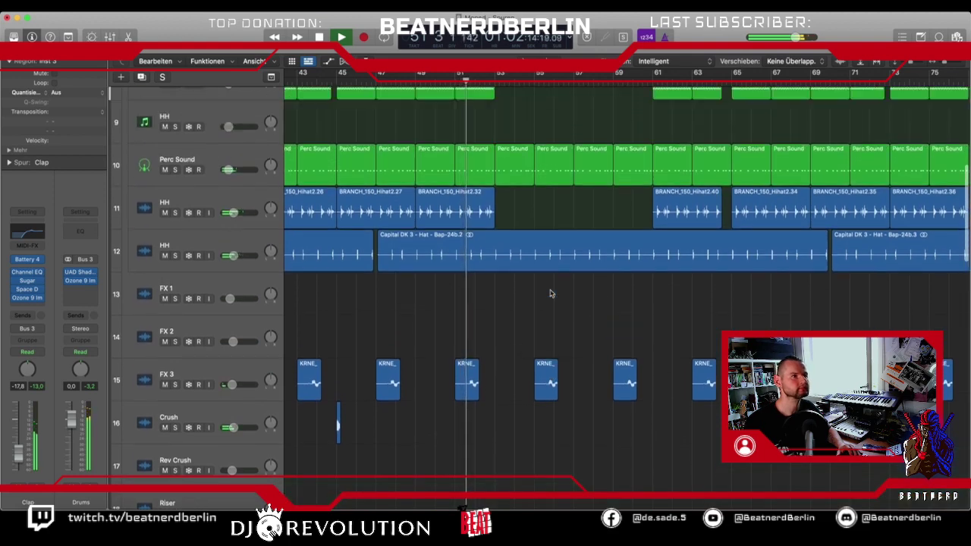
pyautogui.press('super+Right')
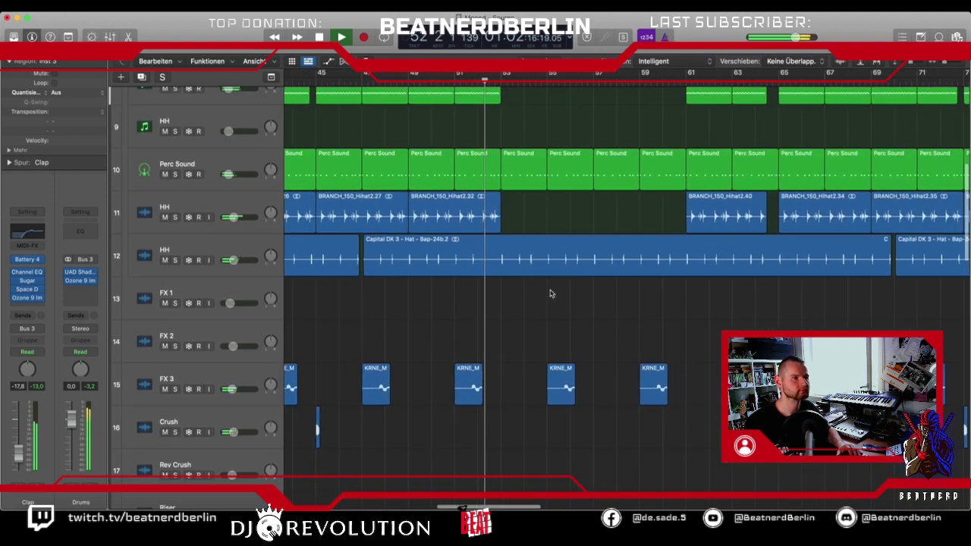
pyautogui.scroll(2, 550, 294)
pyautogui.press('super+Left')
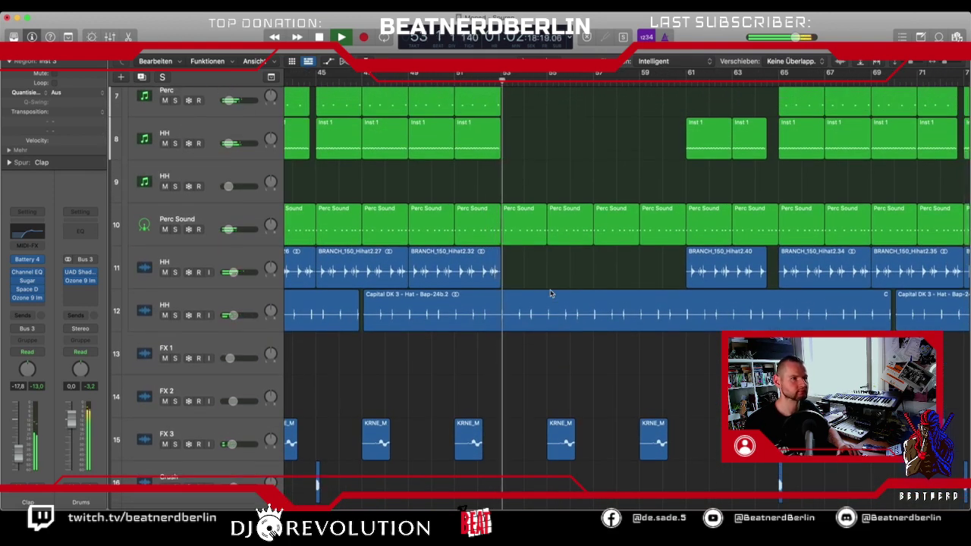
pyautogui.scroll(-3, 551, 295)
pyautogui.scroll(-1, 551, 294)
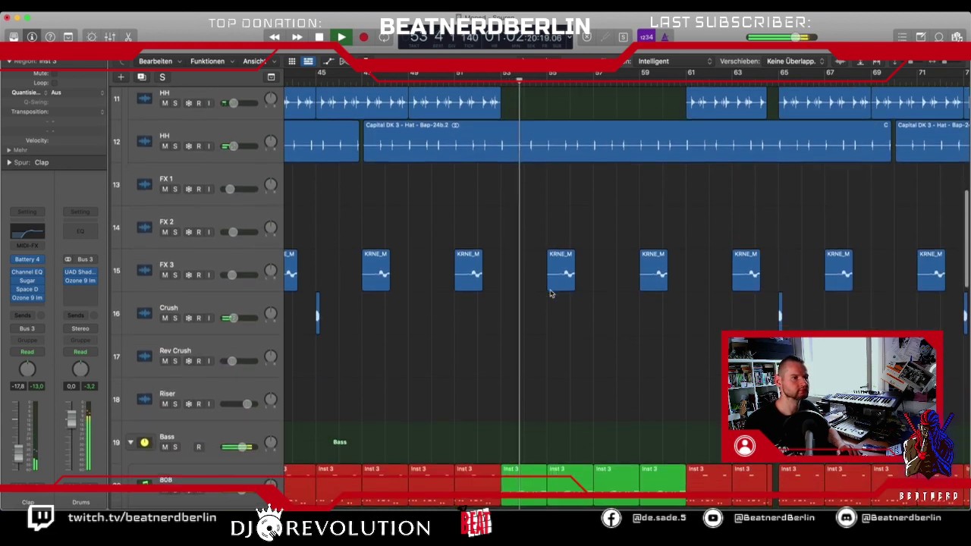
pyautogui.scroll(-2, 550, 294)
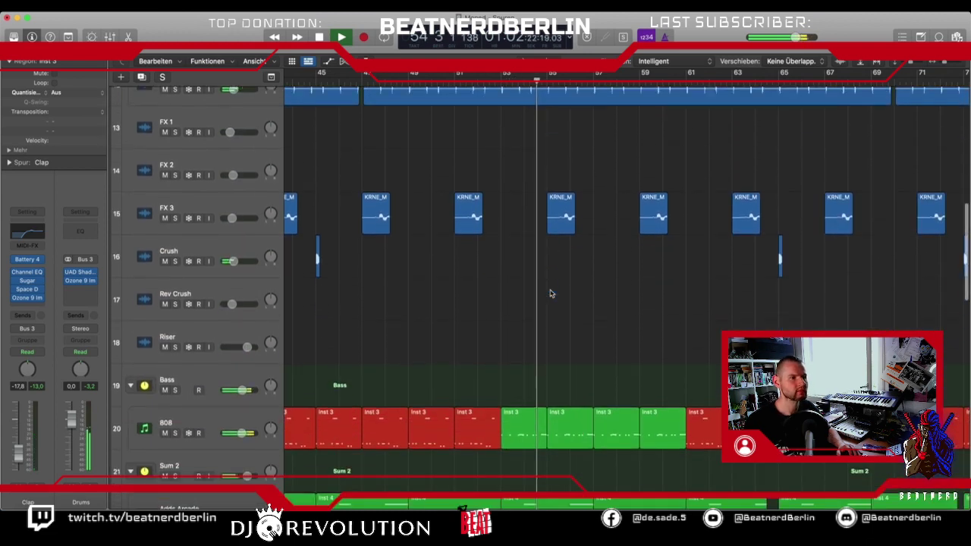
pyautogui.press('space')
# Copy the nine short guitar slices of Git track 27 from bars 29 to 36 to the section starting at bar 53.
pyautogui.scroll(-6, 551, 294)
pyautogui.hscroll(-3, 550, 294)
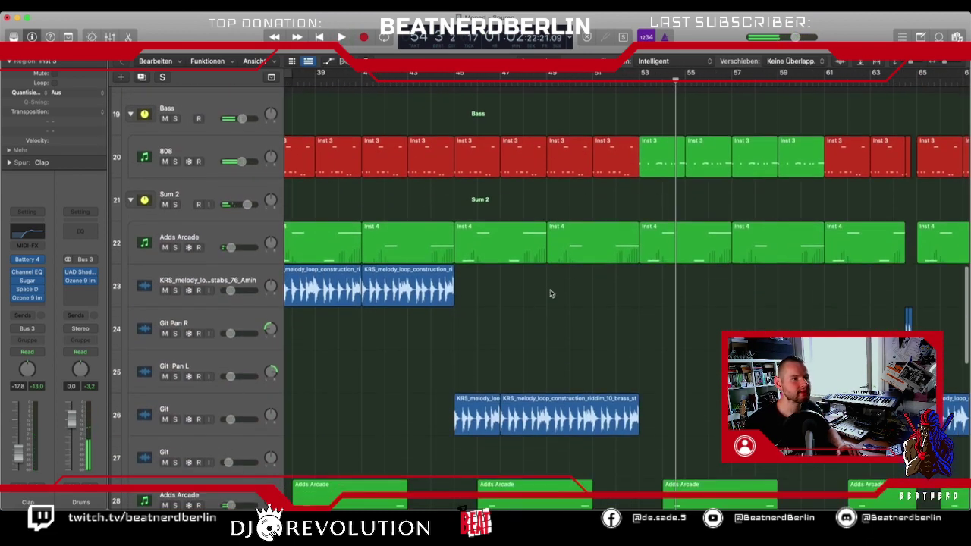
pyautogui.scroll(-3, 550, 294)
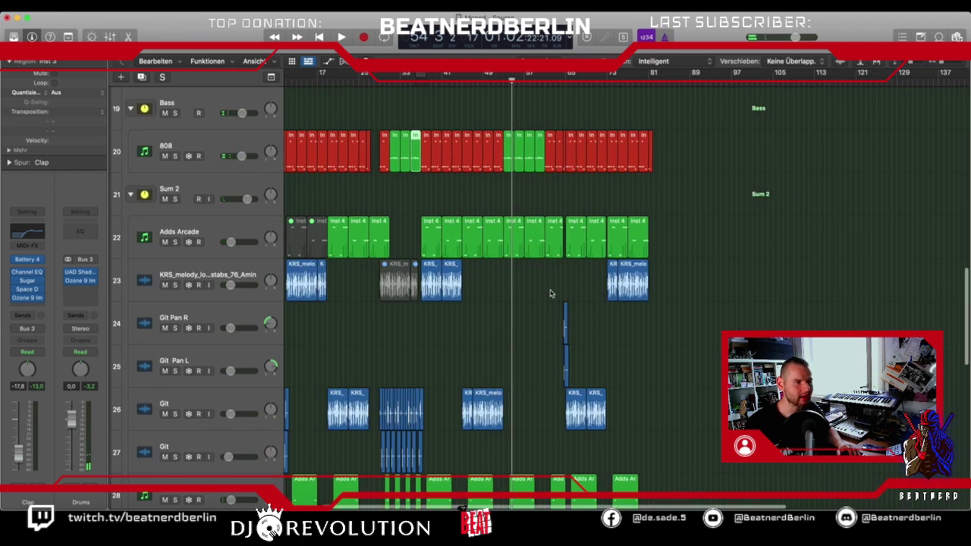
pyautogui.scroll(2, 550, 294)
pyautogui.scroll(1, 550, 294)
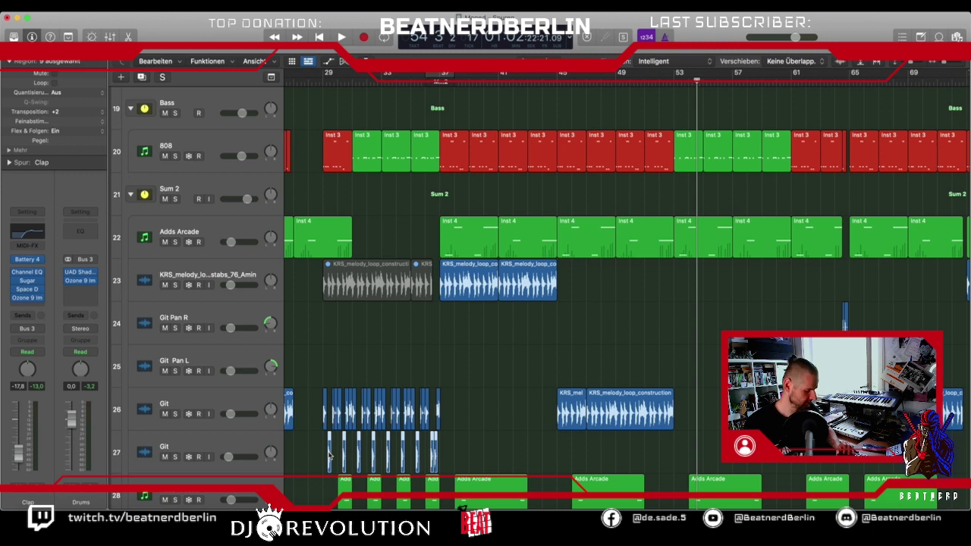
pyautogui.moveTo(330, 453); pyautogui.dragTo(682, 455)
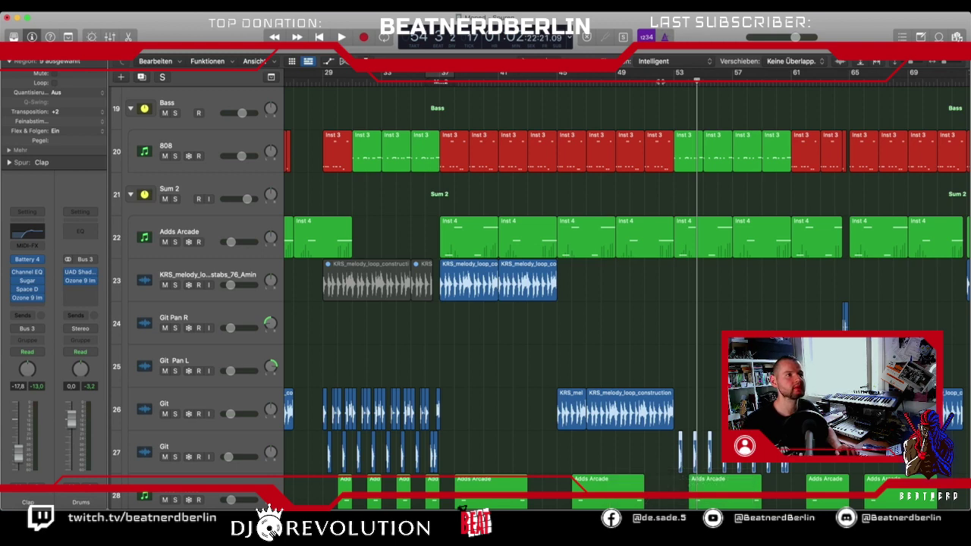
# Copy the guitar slices on Git track 27 again from bar 61 and remove the copies from bar 64 onward.
pyautogui.press('space')
pyautogui.press('super+Right')
pyautogui.press('super+Right')
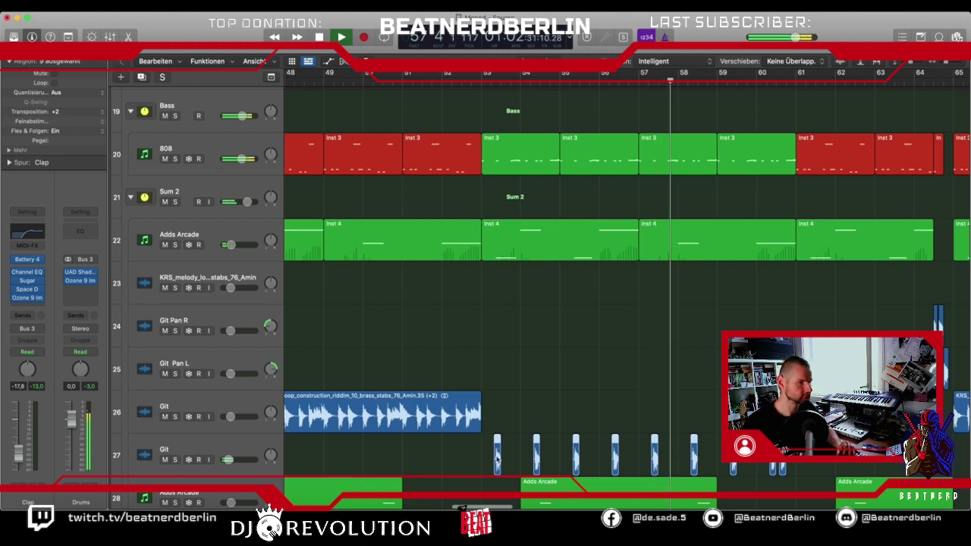
pyautogui.moveTo(497, 458); pyautogui.dragTo(813, 467)
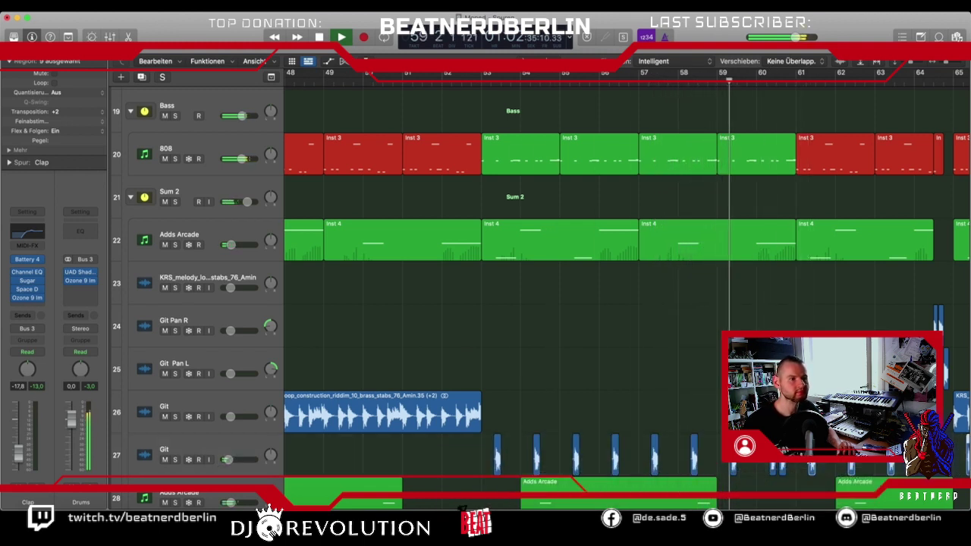
pyautogui.hscroll(5, 627, 288)
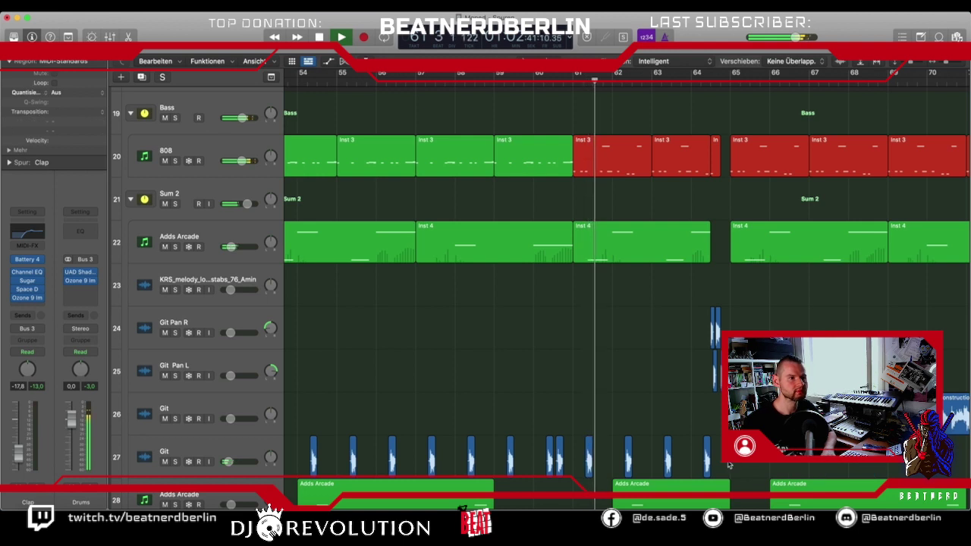
pyautogui.click(708, 461)
pyautogui.press('Delete')
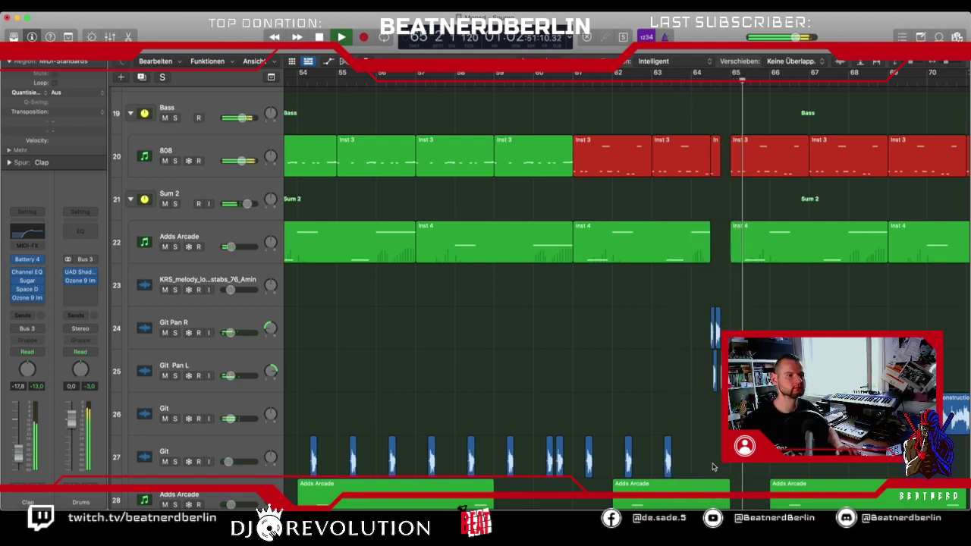
# Copy the V_RIOT impact on FX 1 from bar 35 to bars 65, 73, 37 and 45.
pyautogui.press('space')
pyautogui.press('super+Left')
pyautogui.press('super+Left')
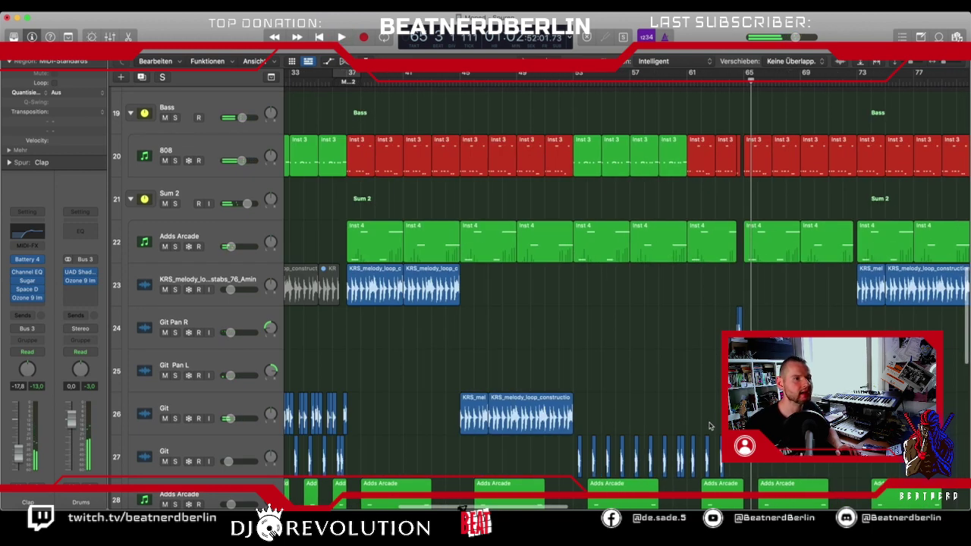
pyautogui.hscroll(-2, 708, 426)
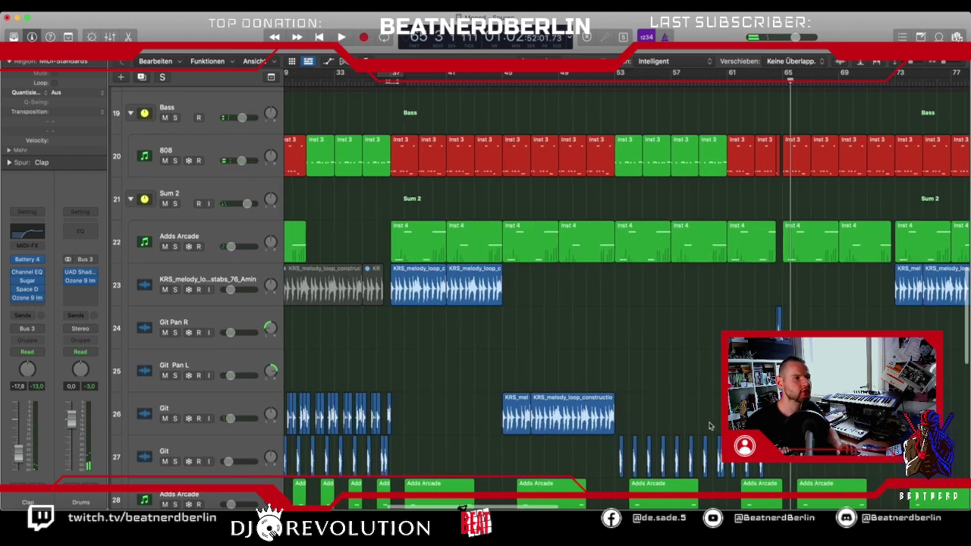
pyautogui.press('super+Left')
pyautogui.scroll(10, 709, 426)
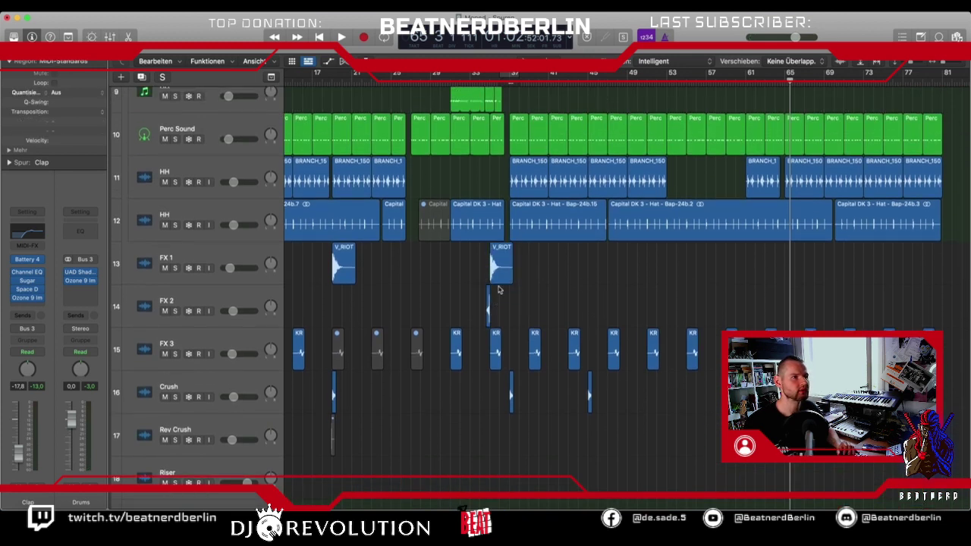
pyautogui.moveTo(500, 276); pyautogui.dragTo(885, 274)
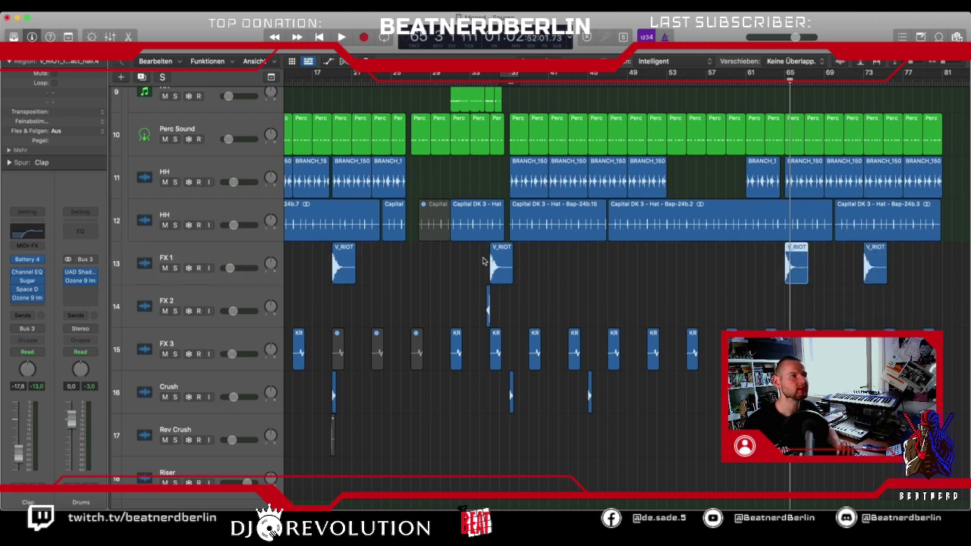
pyautogui.scroll(4, 502, 255)
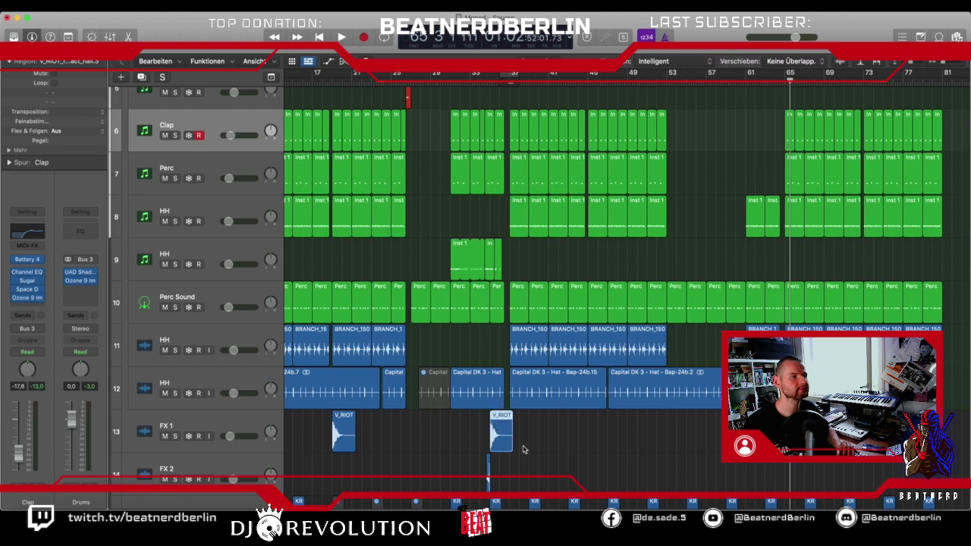
pyautogui.moveTo(512, 450); pyautogui.dragTo(595, 435)
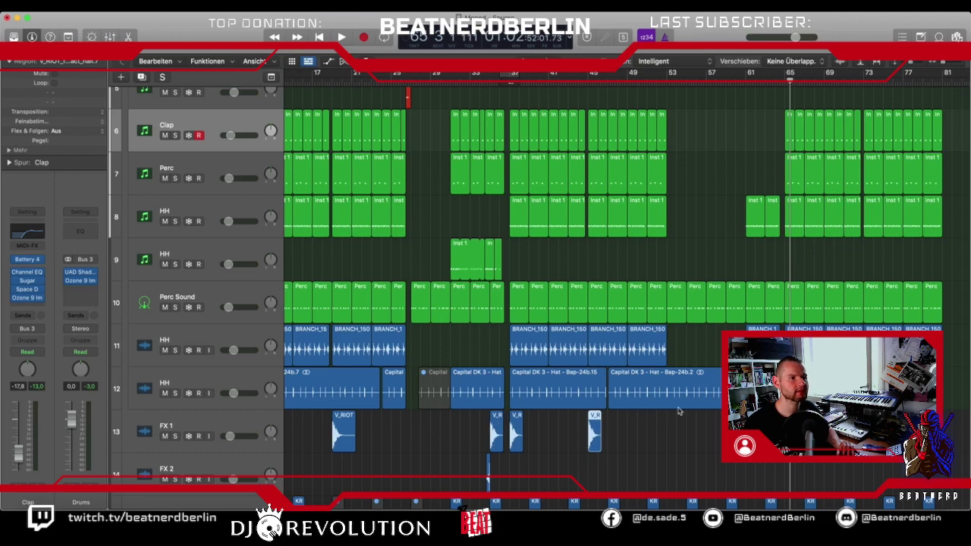
# Play from bar 51 into bar 53 and examine the drum, FX and bass tracks around the section change.
pyautogui.scroll(5, 683, 412)
pyautogui.scroll(-10, 674, 356)
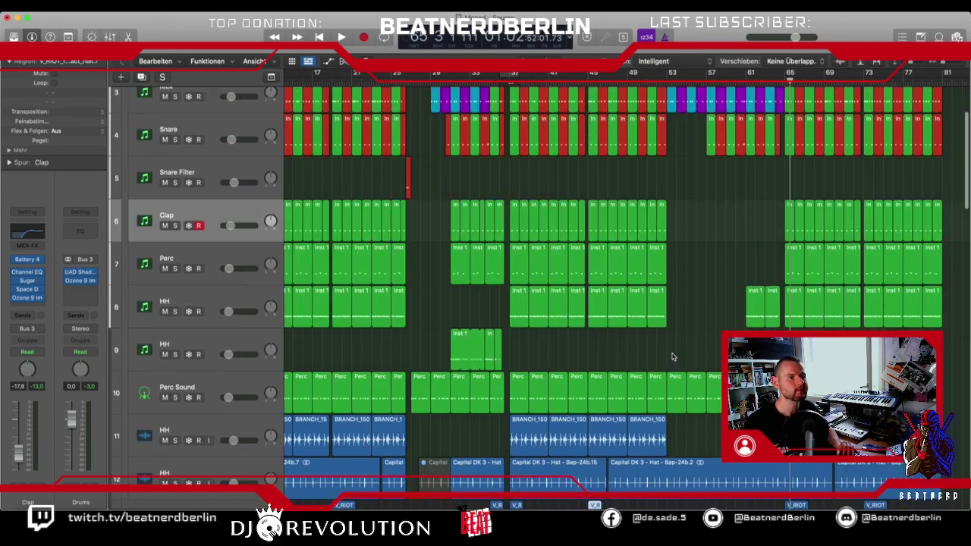
pyautogui.scroll(-5, 675, 355)
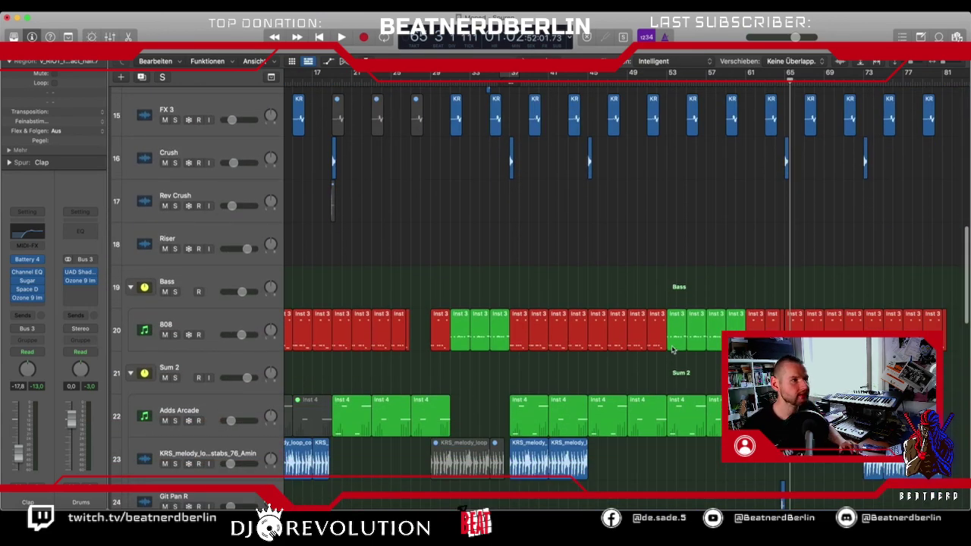
pyautogui.scroll(10, 659, 328)
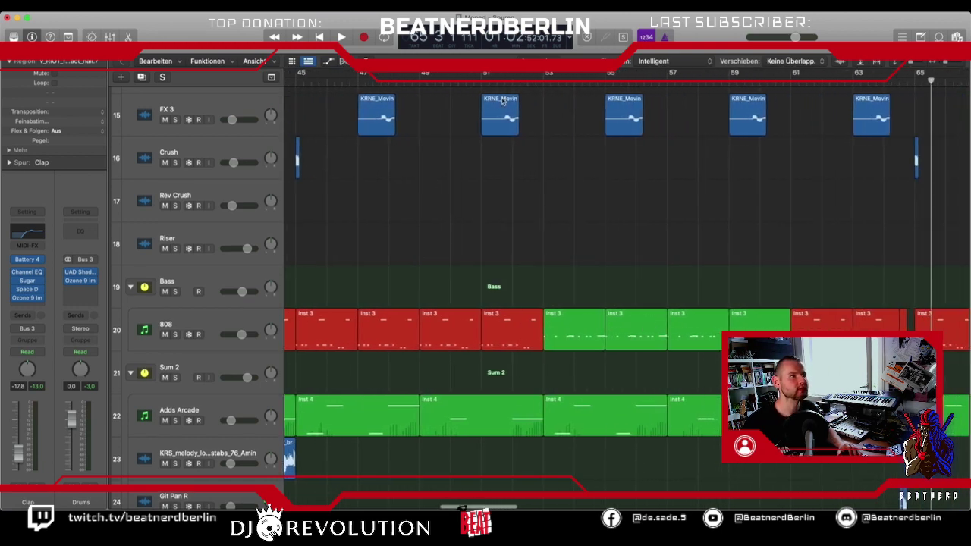
pyautogui.scroll(6, 479, 209)
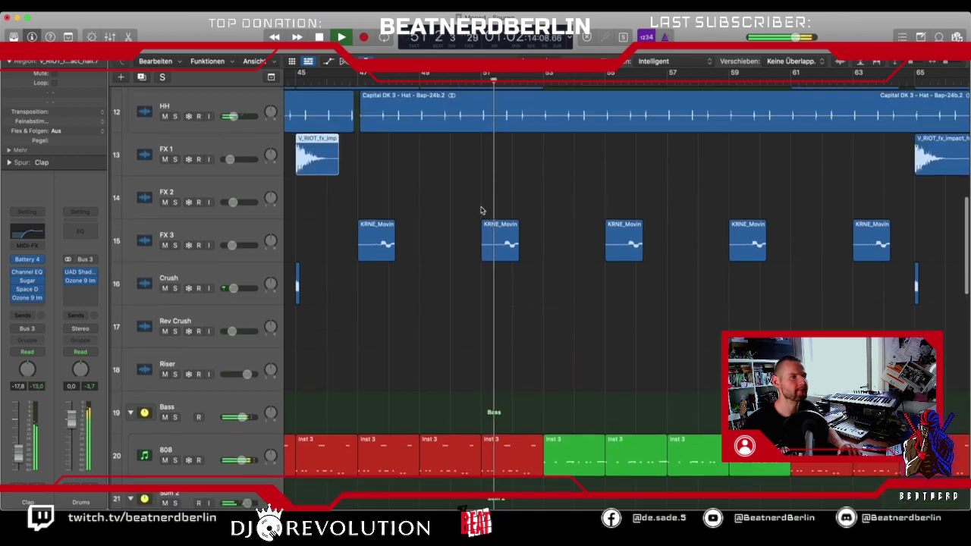
pyautogui.scroll(2, 483, 214)
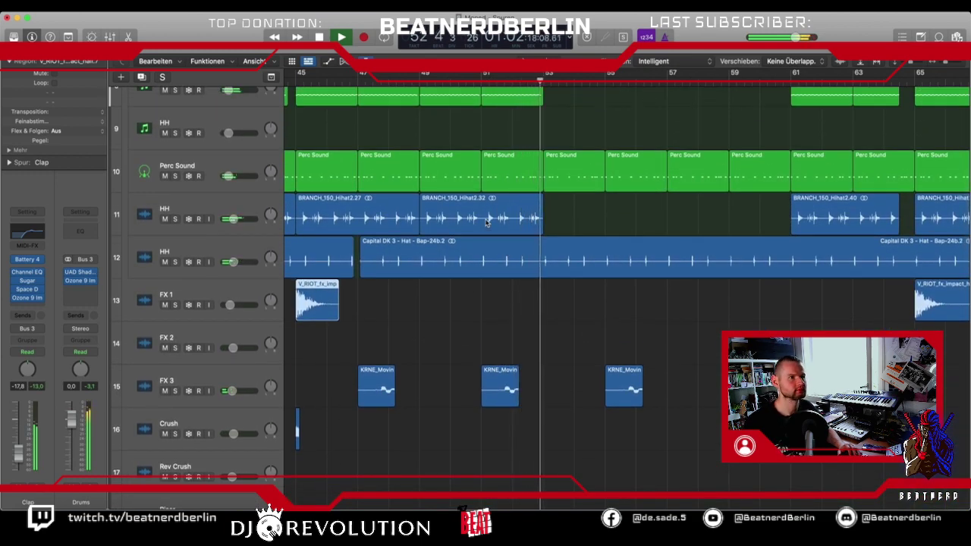
pyautogui.scroll(-6, 486, 222)
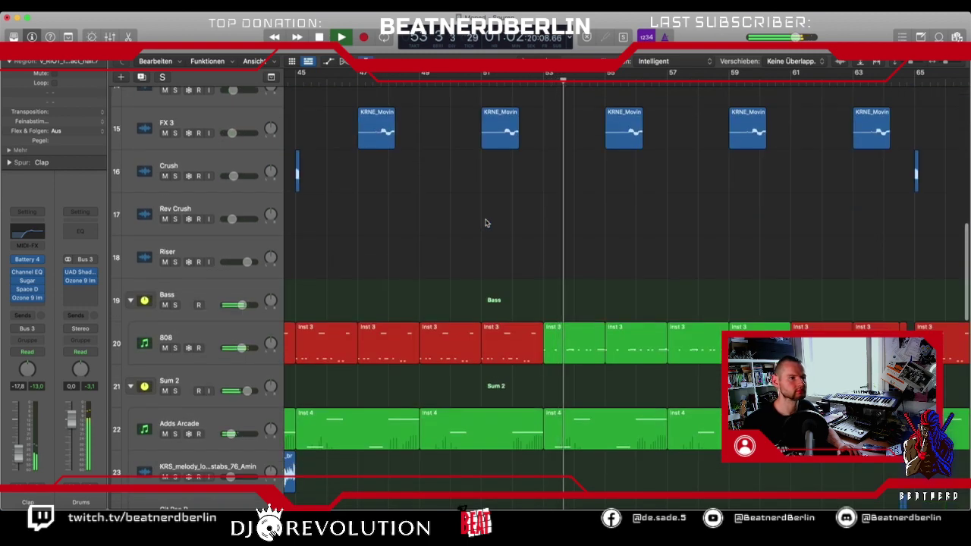
# Mute the first two of the four green 808 regions from bar 53, keeping the two from bar 57 active.
pyautogui.moveTo(566, 282); pyautogui.dragTo(739, 352)
pyautogui.press('space')
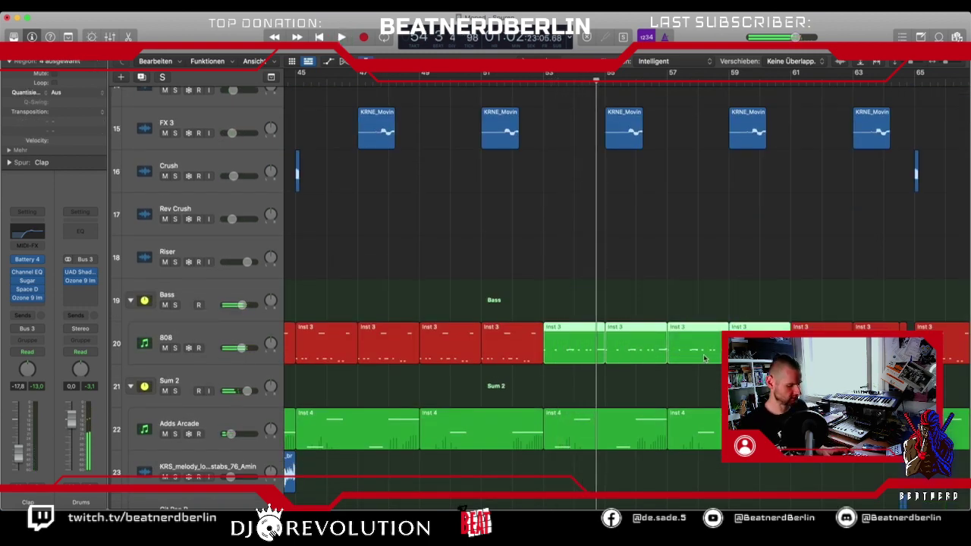
pyautogui.press('m')
pyautogui.moveTo(674, 302); pyautogui.dragTo(736, 341)
pyautogui.press('m')
# Play from bar 52, then fill the gap on the Clap track from bar 57 to bar 65 with copied regions.
pyautogui.click(513, 81)
pyautogui.press('space')
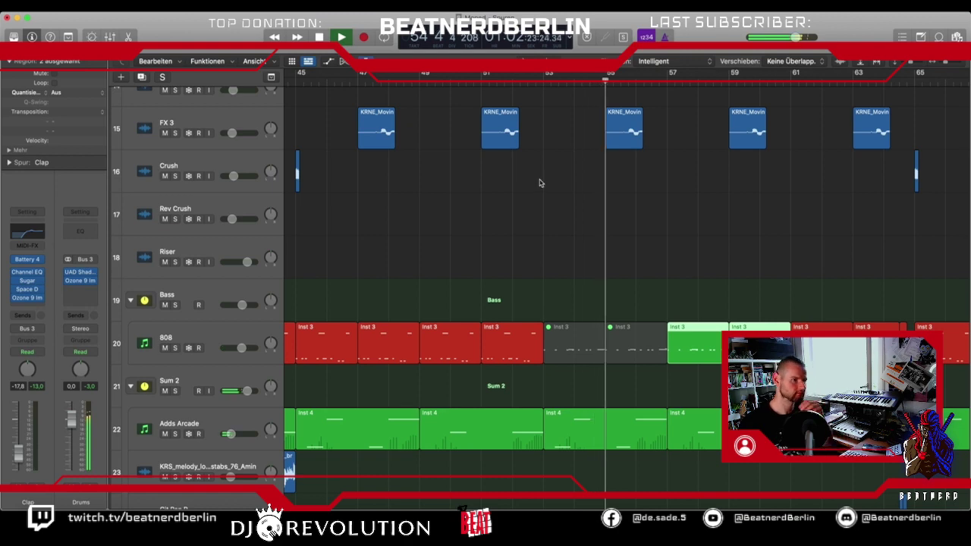
pyautogui.scroll(1, 540, 185)
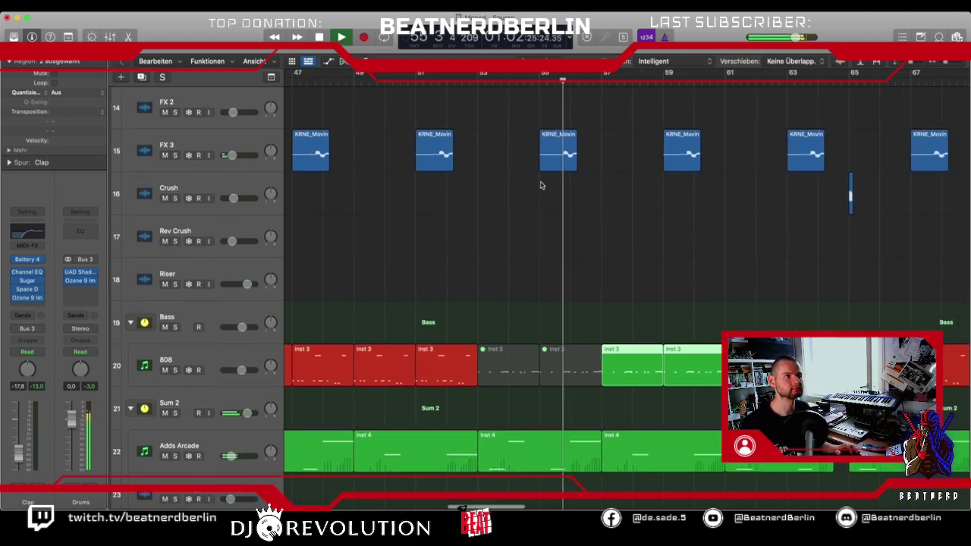
pyautogui.scroll(10, 540, 185)
pyautogui.scroll(5, 540, 185)
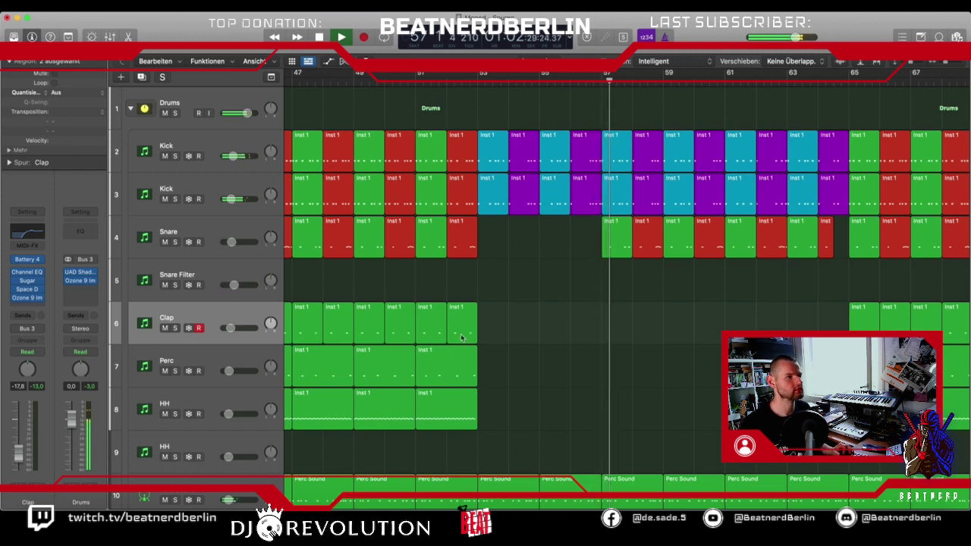
pyautogui.press('space')
pyautogui.moveTo(512, 314); pyautogui.dragTo(723, 309)
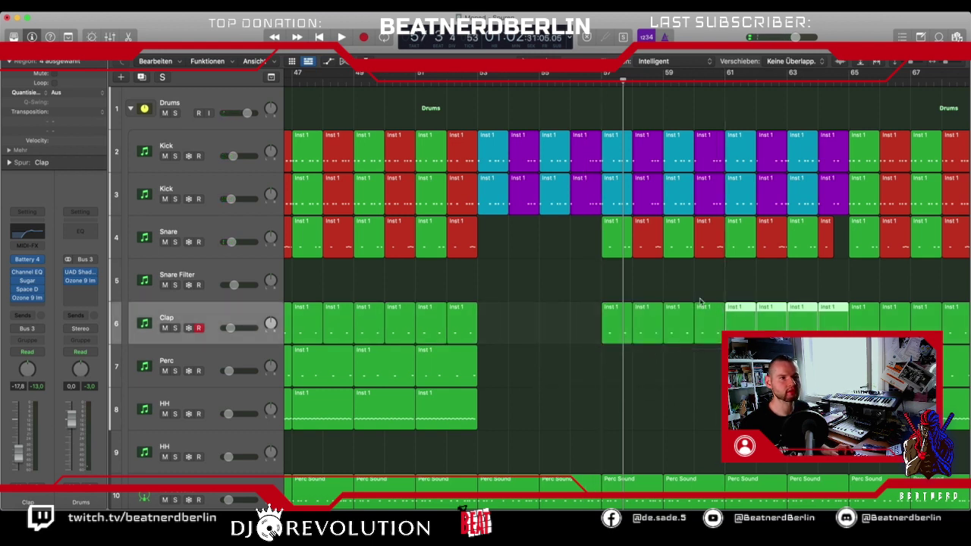
# Play from bar 53 and examine the drum, FX, bass and guitar tracks, selecting Git track 27.
pyautogui.click(477, 79)
pyautogui.press('space')
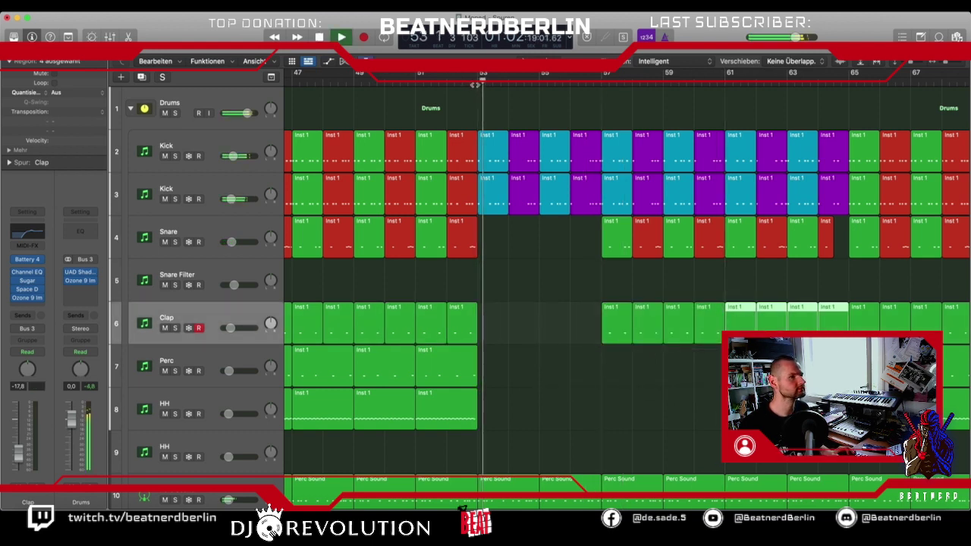
pyautogui.scroll(-5, 513, 271)
pyautogui.scroll(-2, 513, 270)
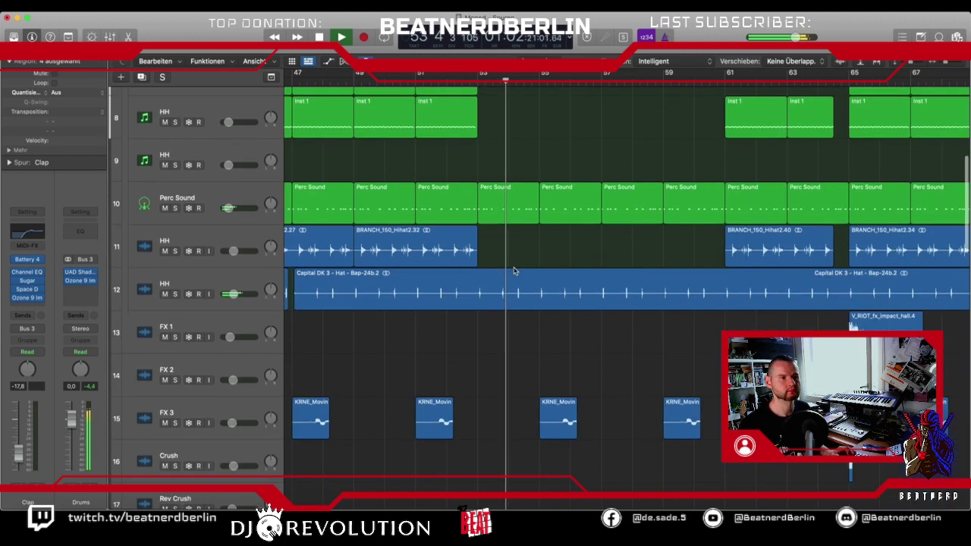
pyautogui.scroll(-4, 513, 271)
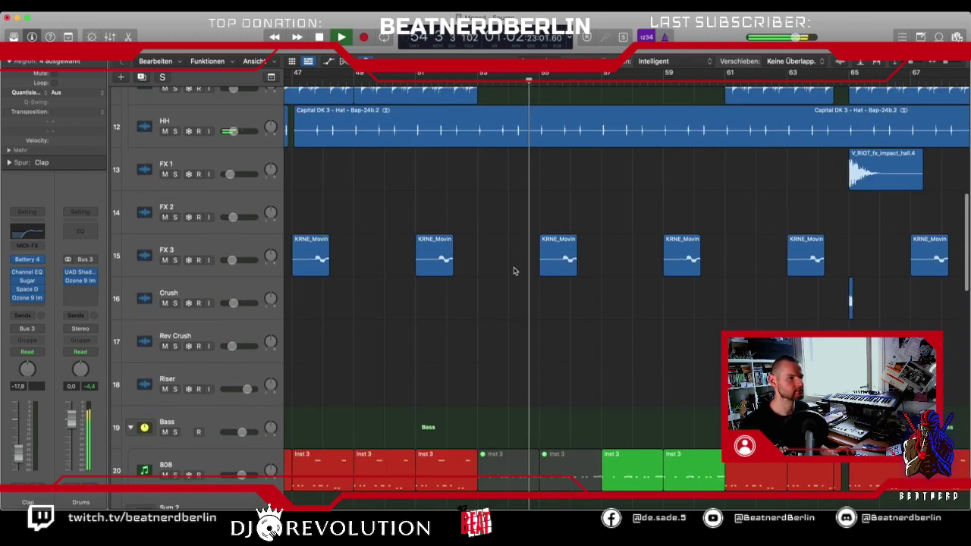
pyautogui.scroll(-4, 513, 271)
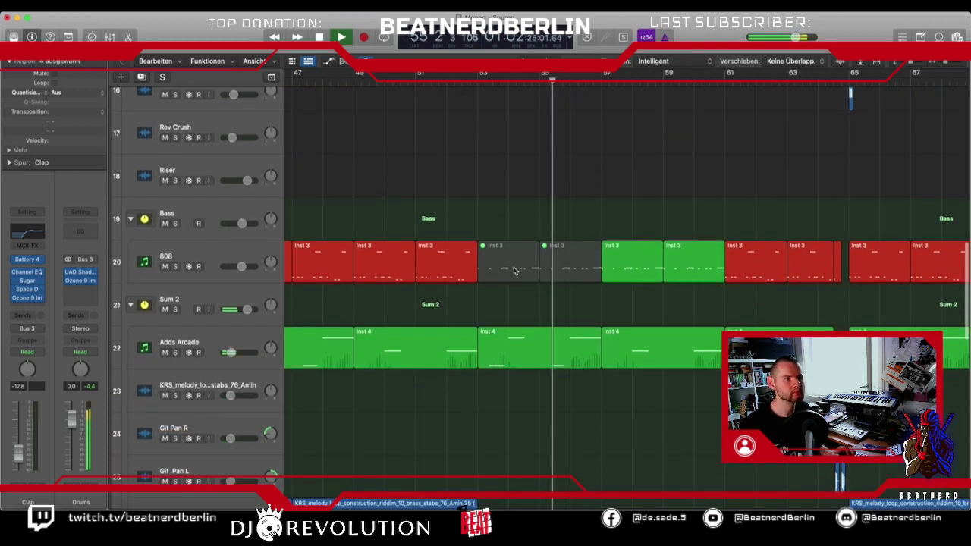
pyautogui.scroll(-3, 513, 271)
pyautogui.scroll(-1, 513, 271)
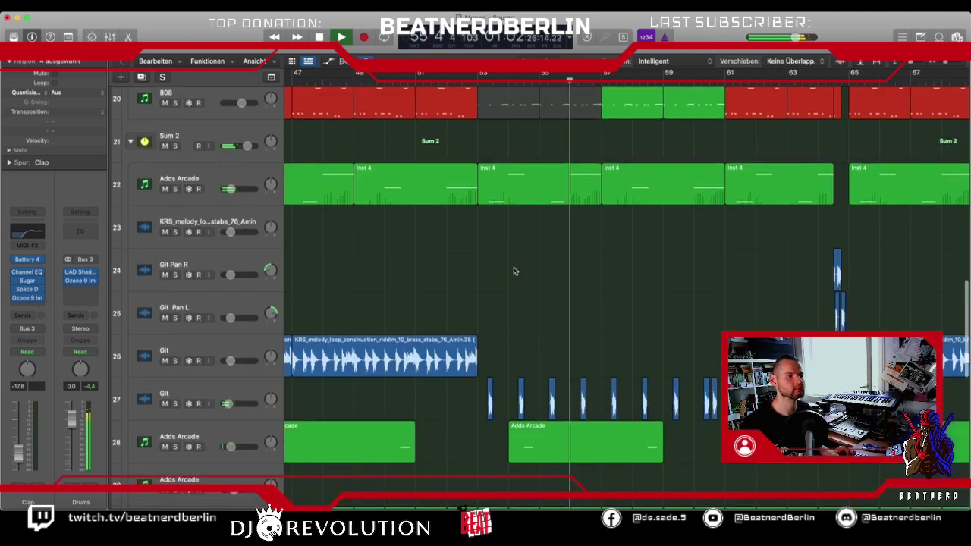
pyautogui.click(357, 389)
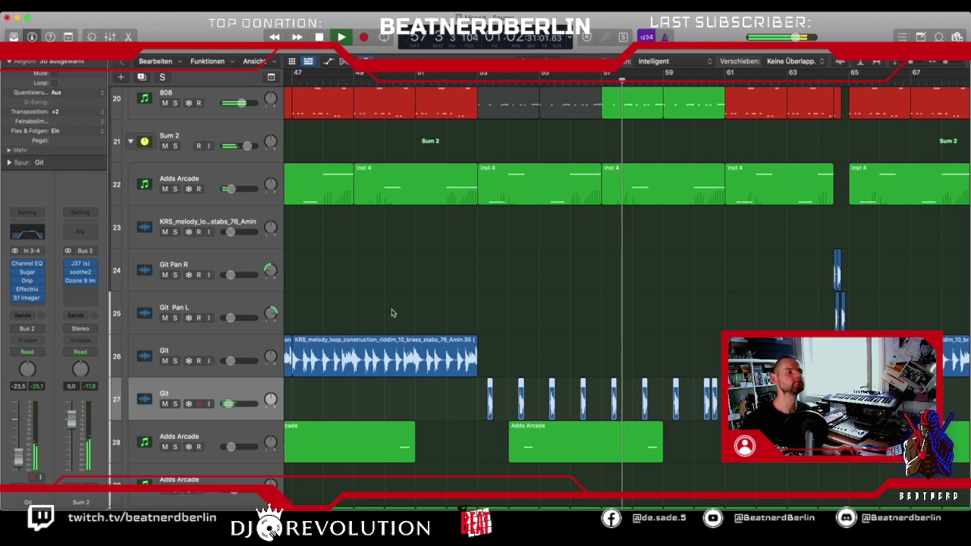
# Copy the short KSHMR effect on FX 2 from just before bar 35 to just before bar 61.
pyautogui.scroll(4, 398, 313)
pyautogui.scroll(15, 407, 314)
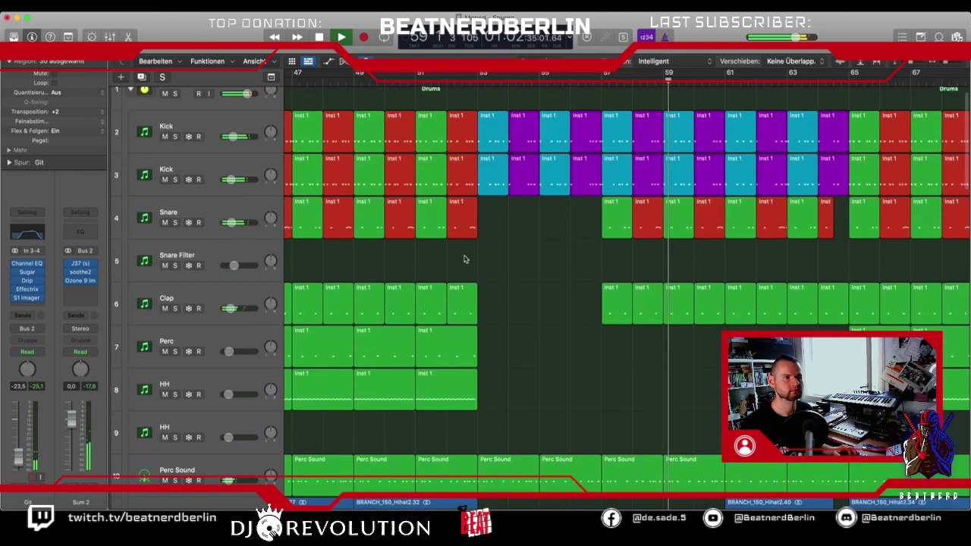
pyautogui.hscroll(5, 472, 268)
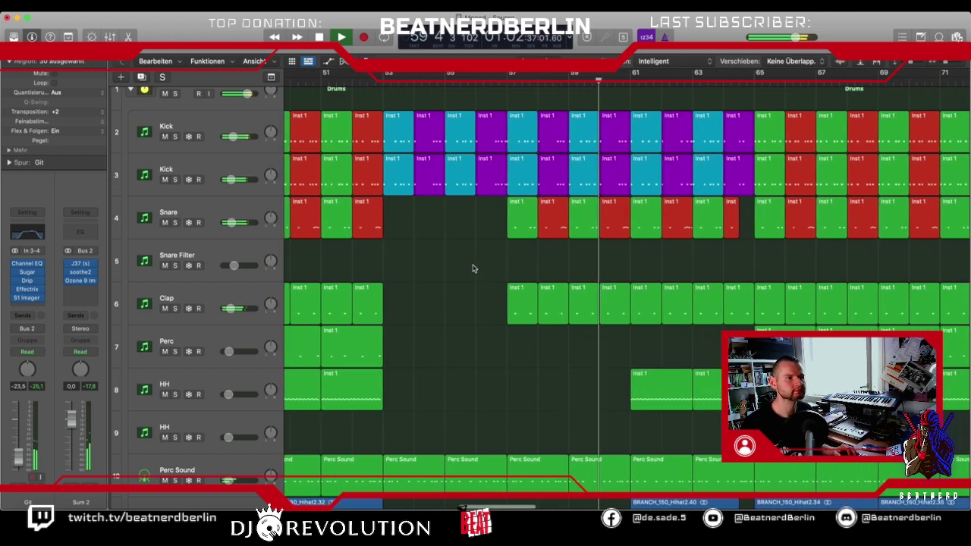
pyautogui.scroll(-8, 472, 268)
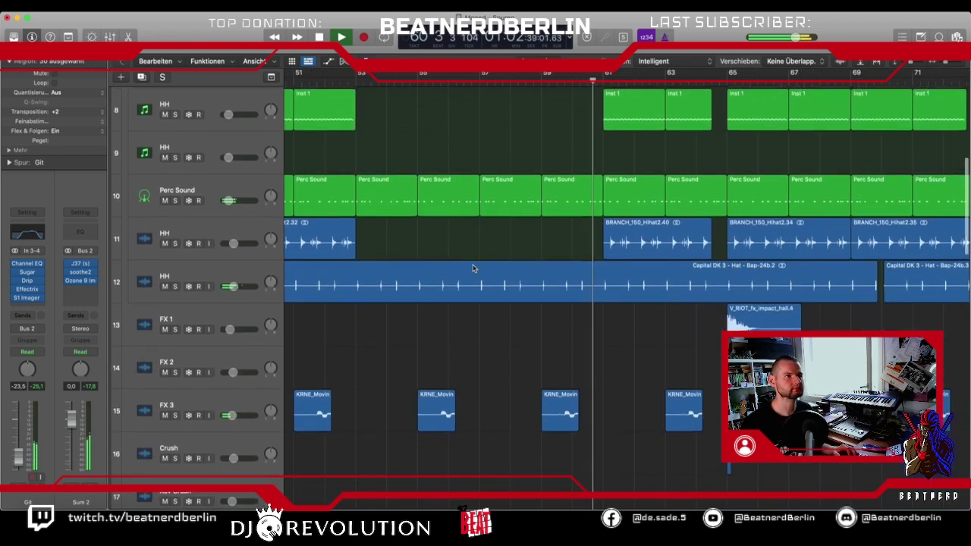
pyautogui.scroll(-4, 484, 263)
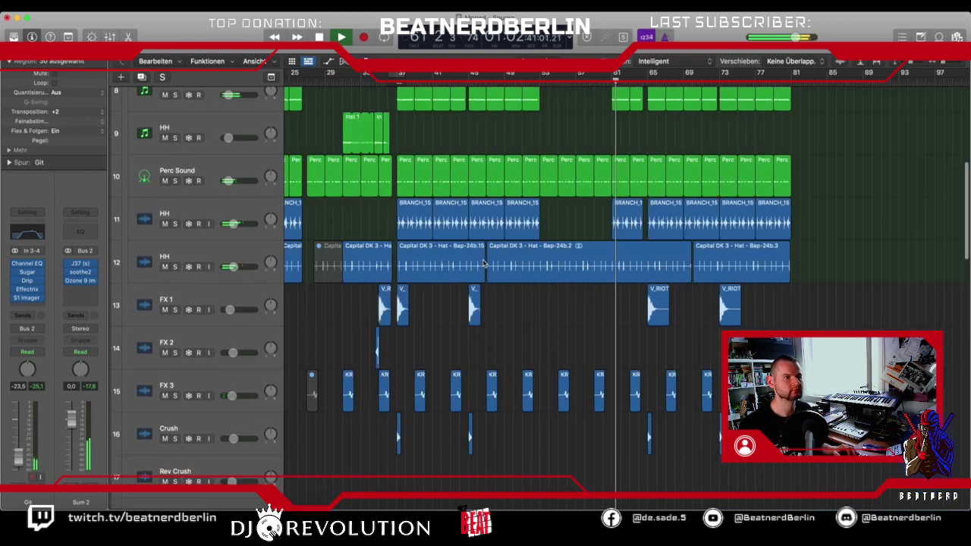
pyautogui.press('space')
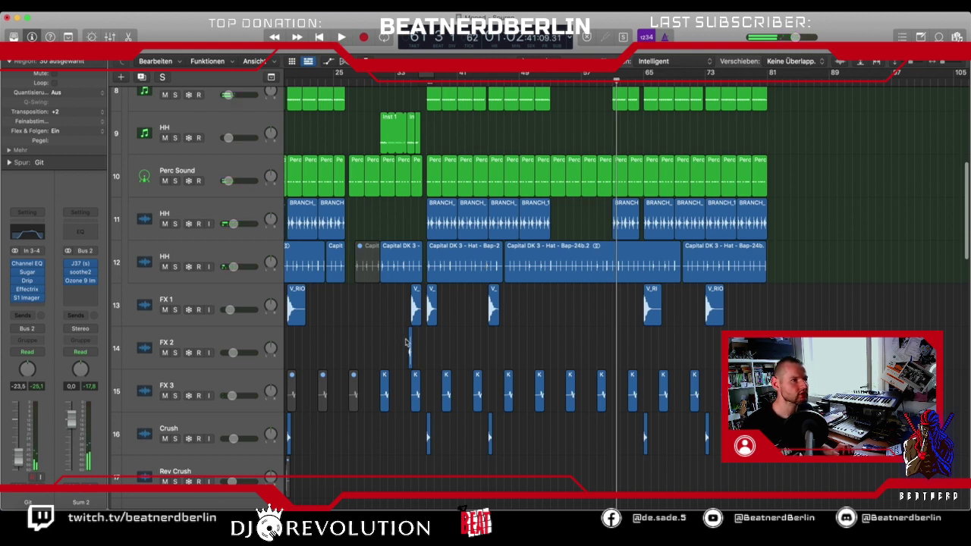
pyautogui.moveTo(409, 341); pyautogui.dragTo(607, 341)
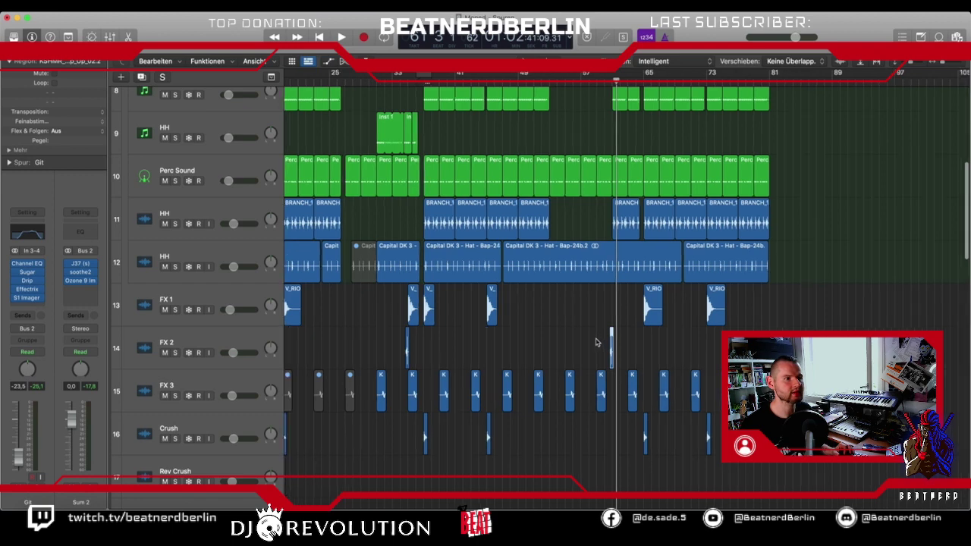
# Play from bar 59 into bar 66 and examine the drum and FX tracks across the changes at bars 61 and 65.
pyautogui.scroll(5, 599, 342)
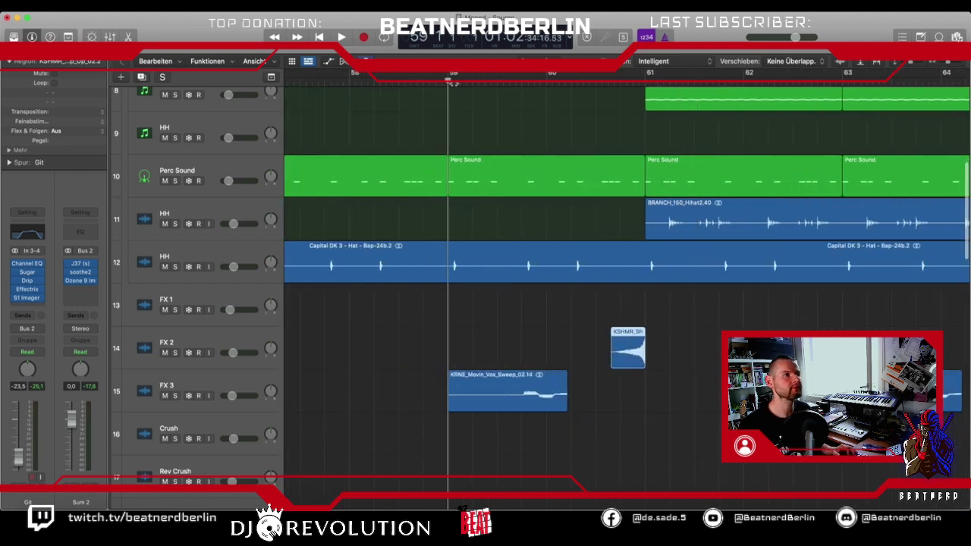
pyautogui.press('space')
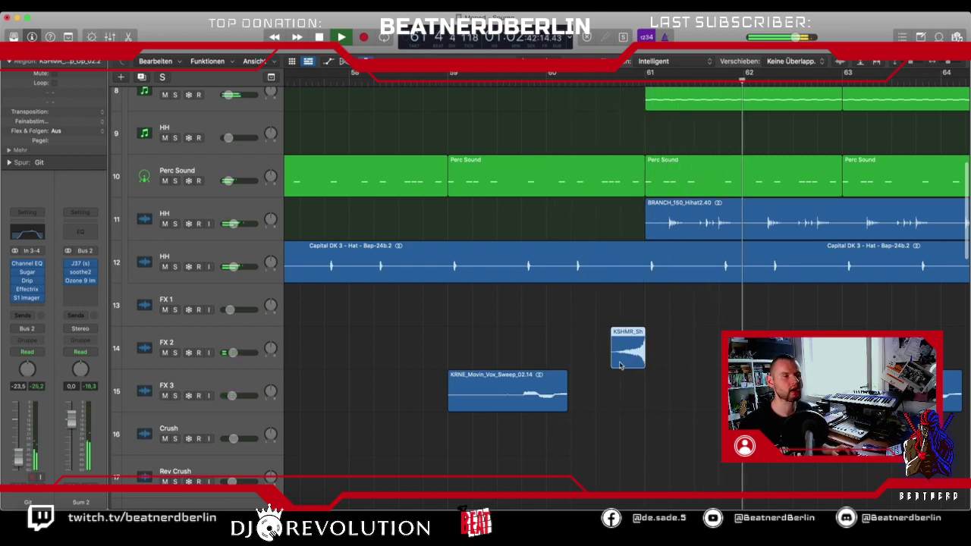
pyautogui.scroll(-5, 619, 366)
pyautogui.scroll(-5, 620, 366)
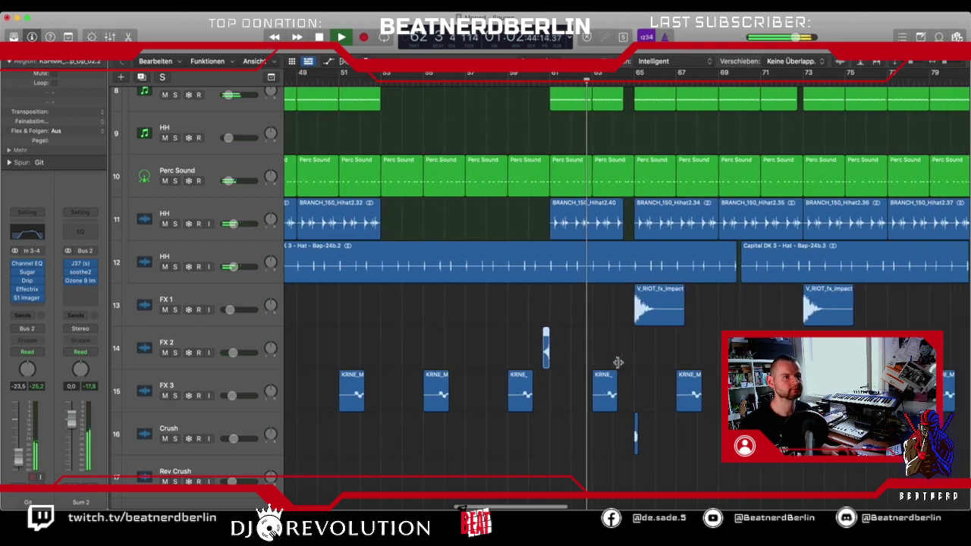
pyautogui.scroll(1, 618, 363)
pyautogui.scroll(1, 618, 363)
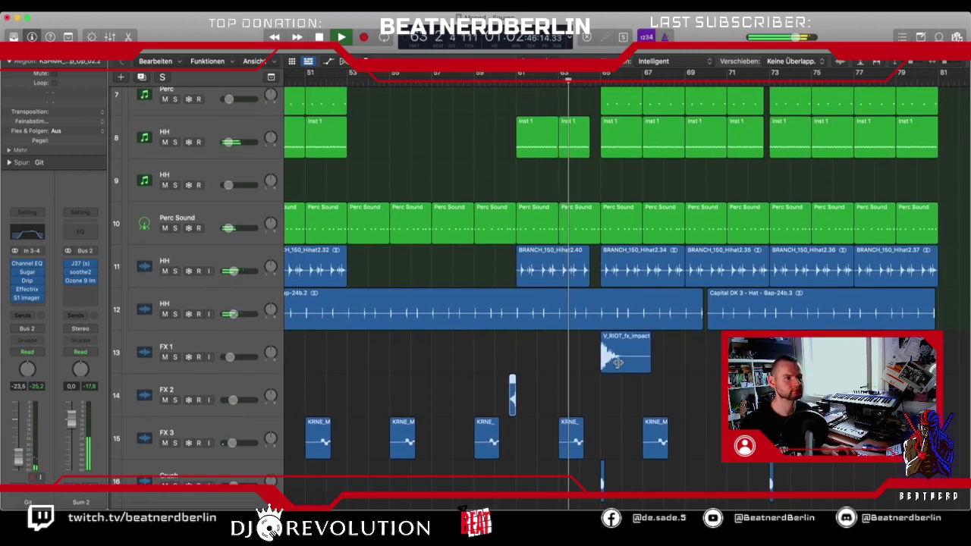
pyautogui.scroll(-6, 618, 362)
pyautogui.scroll(4, 618, 362)
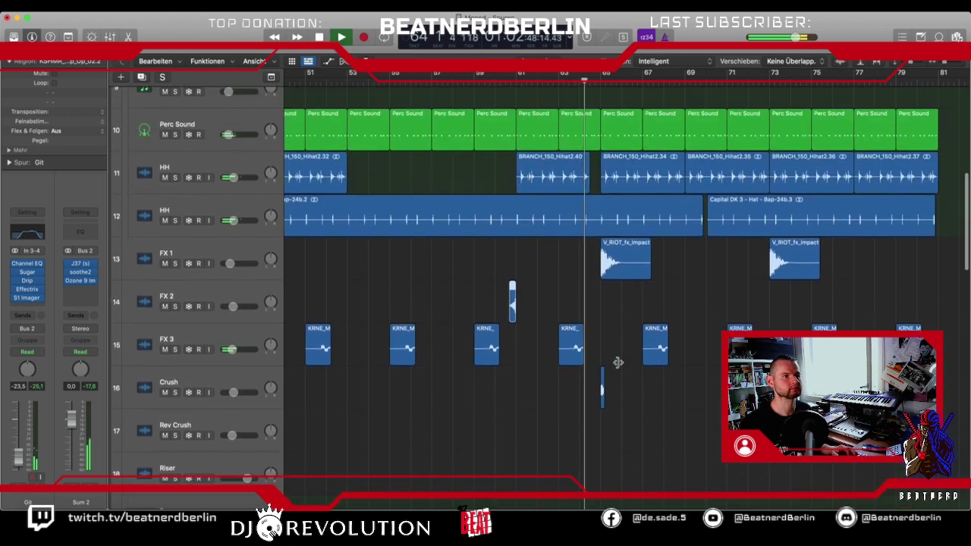
pyautogui.scroll(3, 618, 362)
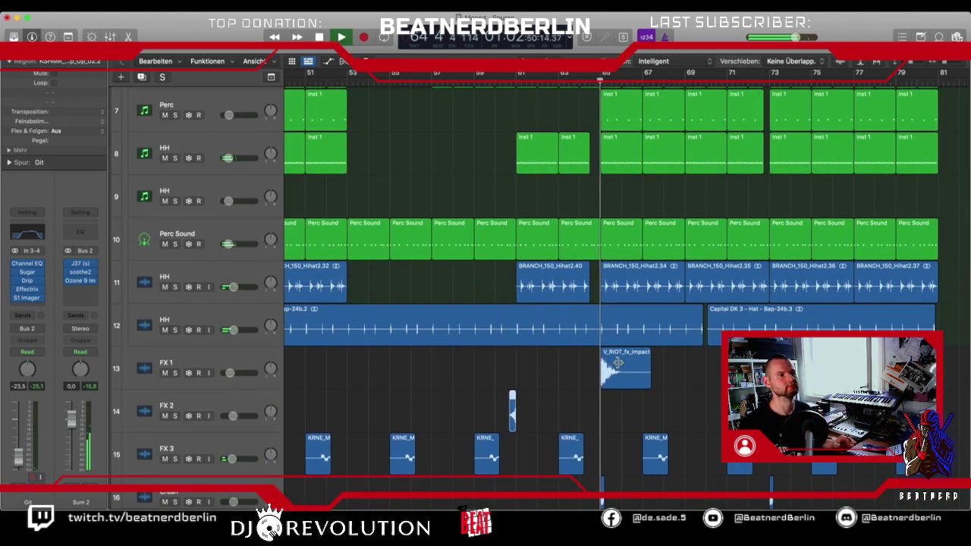
pyautogui.scroll(-7, 618, 362)
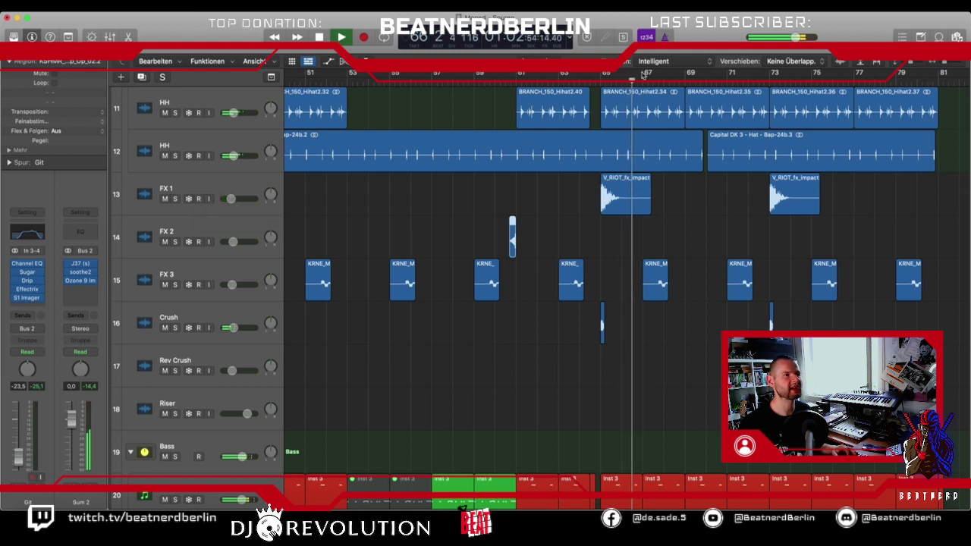
# Play from bar 65 into bar 74 and examine the drum, FX and bass tracks around the change at bar 73.
pyautogui.click(599, 82)
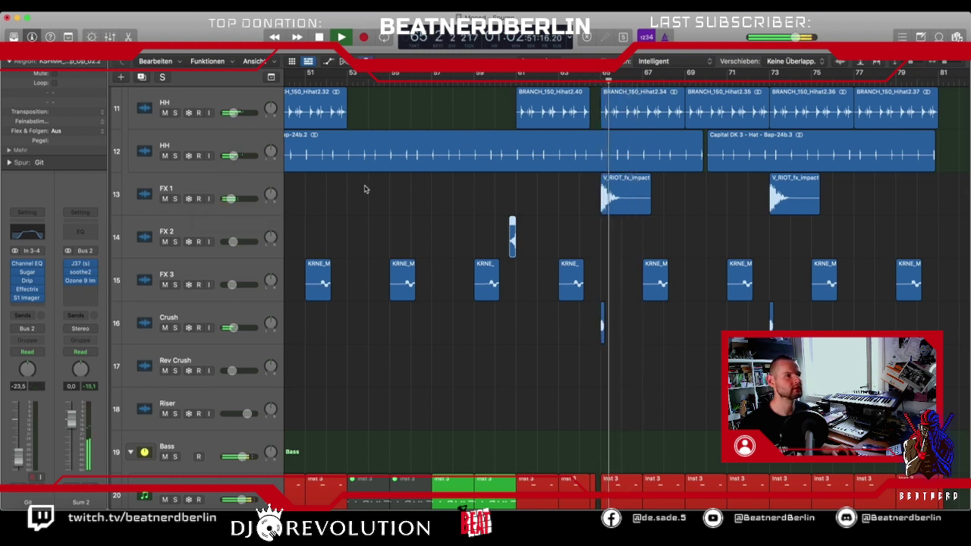
pyautogui.scroll(3, 485, 201)
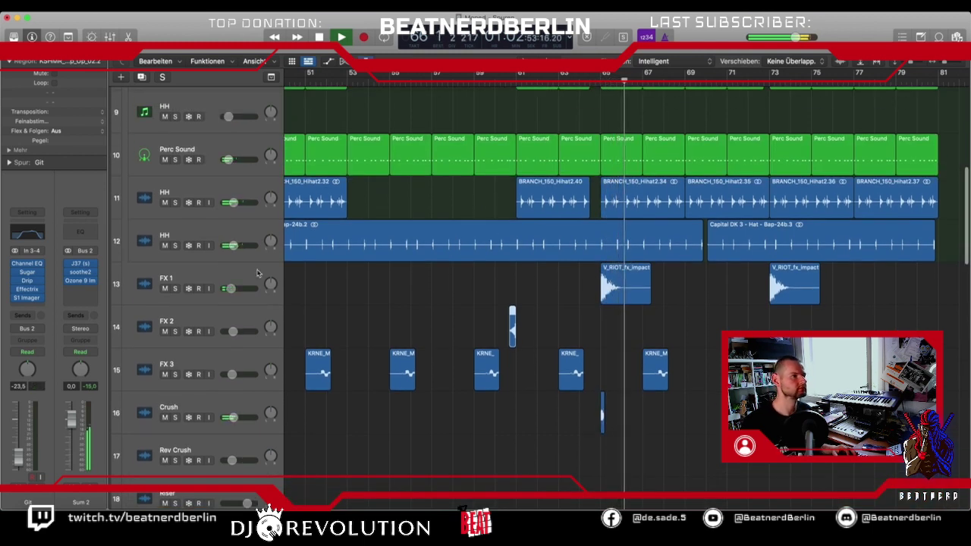
pyautogui.scroll(3, 499, 263)
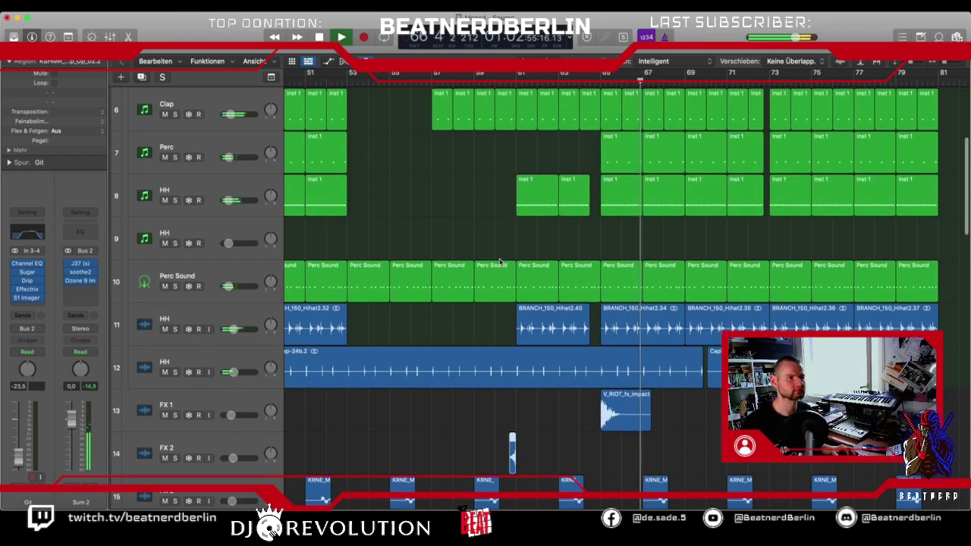
pyautogui.scroll(2, 499, 262)
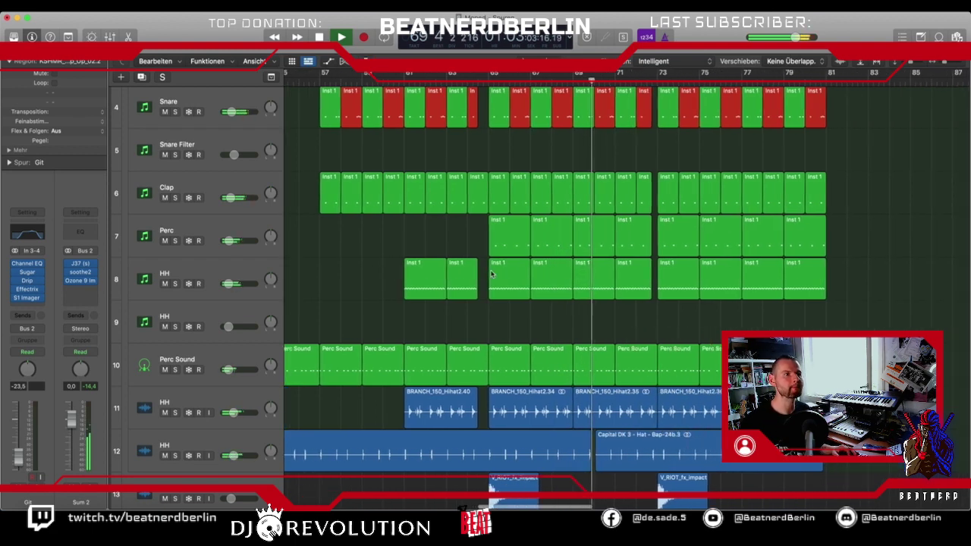
pyautogui.scroll(-9, 490, 273)
pyautogui.scroll(3, 490, 274)
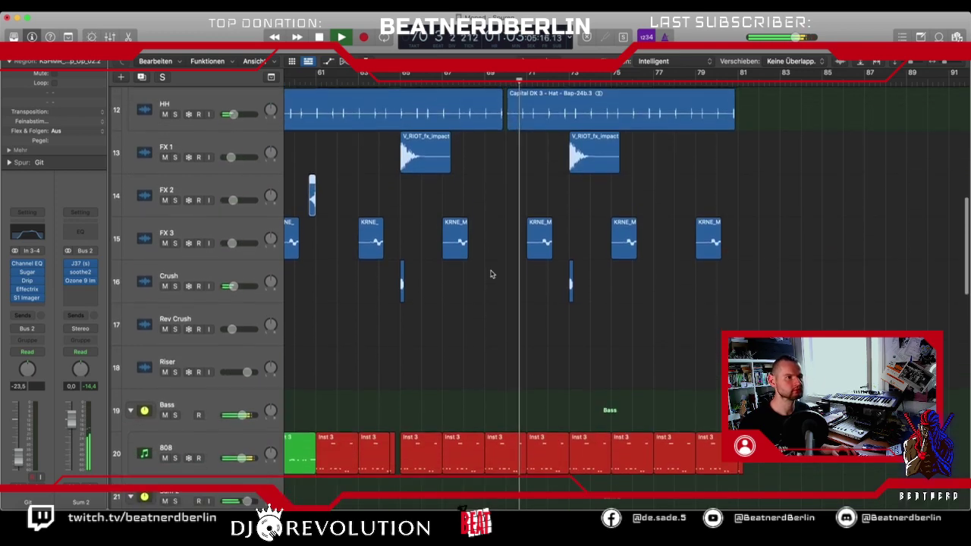
pyautogui.scroll(10, 490, 274)
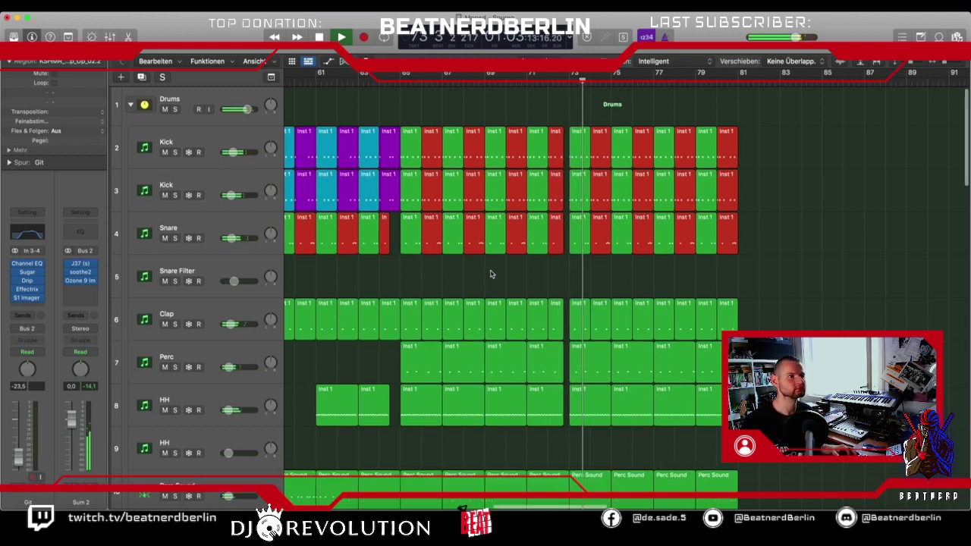
pyautogui.scroll(-10, 489, 274)
# Stop playback and save the project.
pyautogui.press('space')
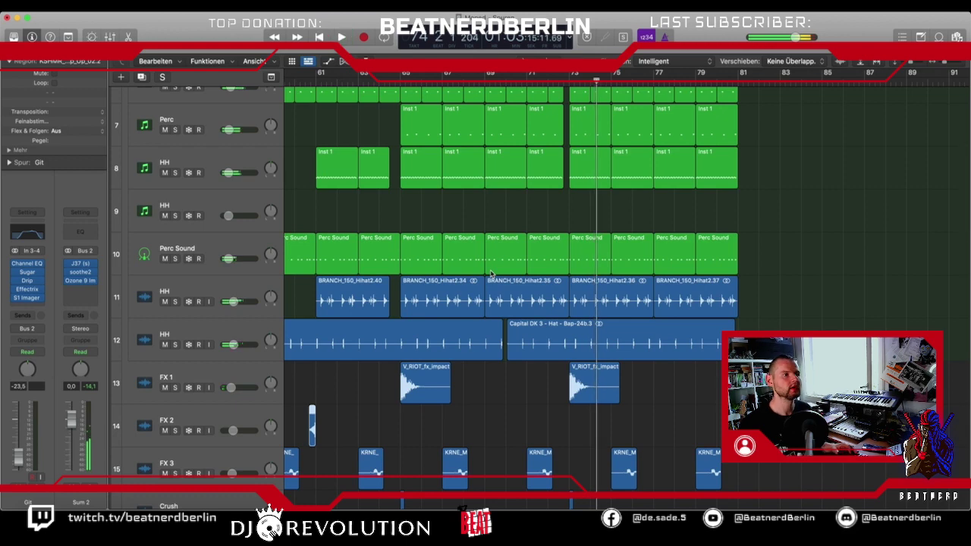
pyautogui.click(85, 6)
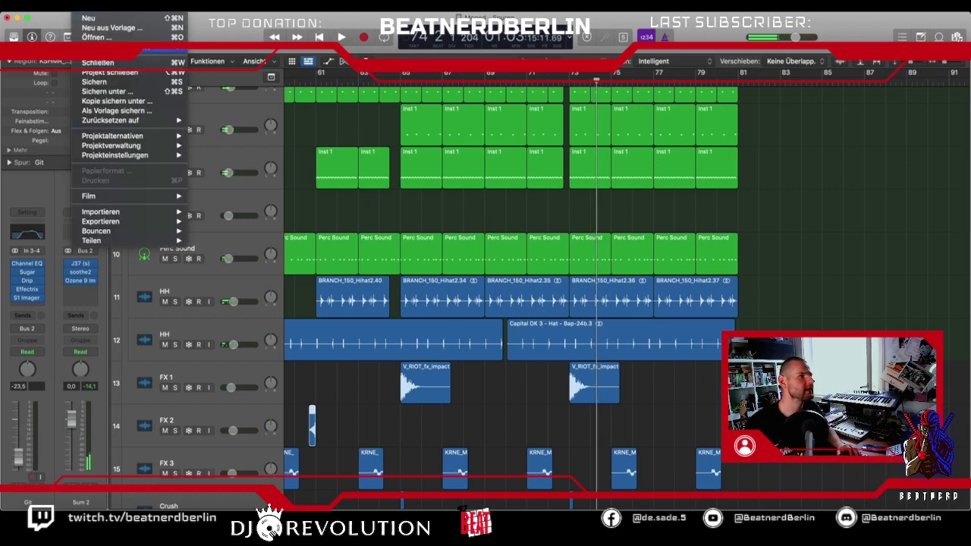
pyautogui.click(95, 81)
# Set the playhead to bar 52 and unmute the Vocal track stack.
pyautogui.scroll(-6, 421, 242)
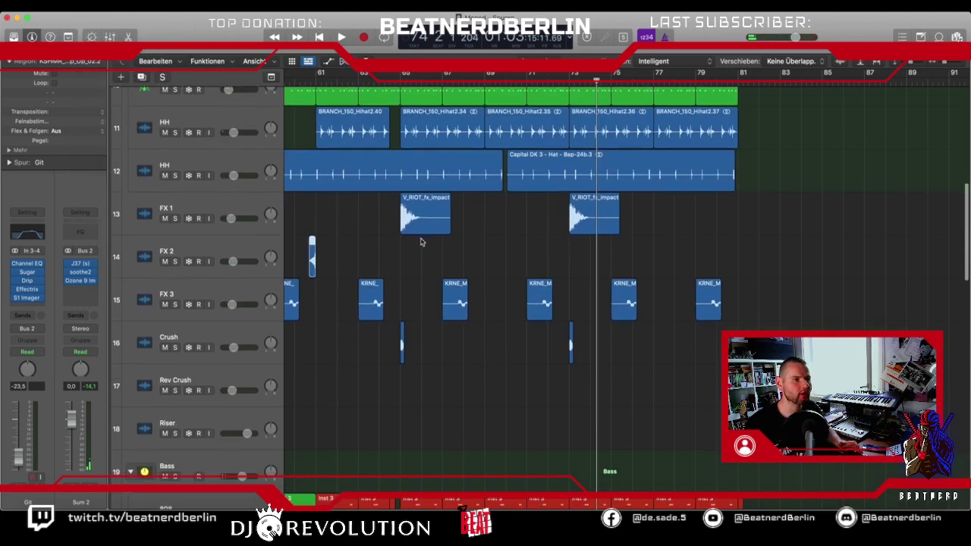
pyautogui.scroll(-15, 422, 242)
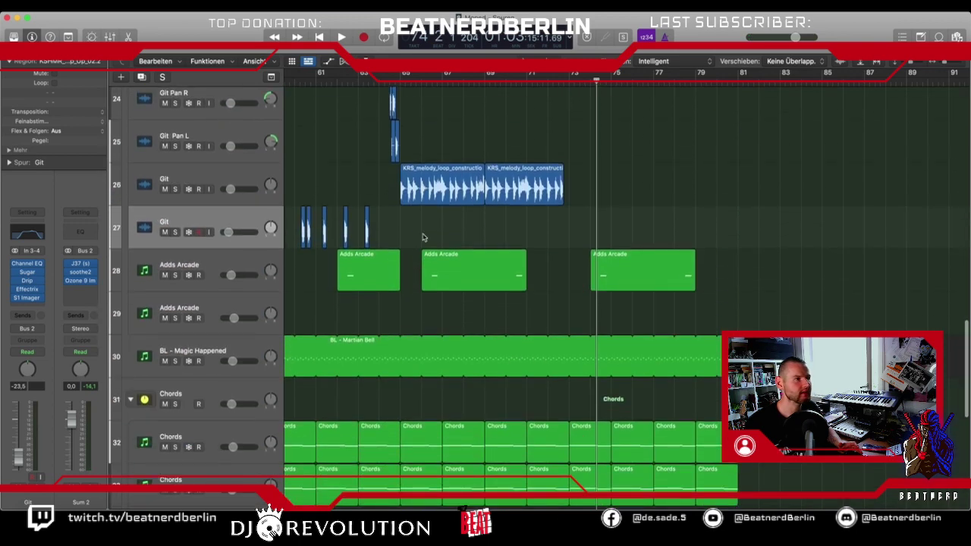
pyautogui.scroll(1, 423, 238)
pyautogui.hscroll(-6, 421, 237)
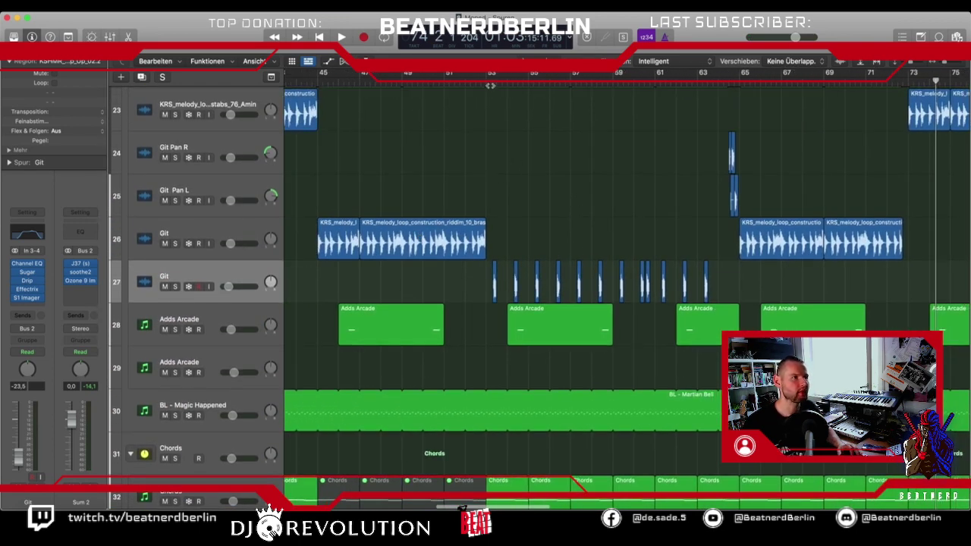
pyautogui.moveTo(490, 86); pyautogui.dragTo(467, 84)
pyautogui.scroll(-10, 514, 195)
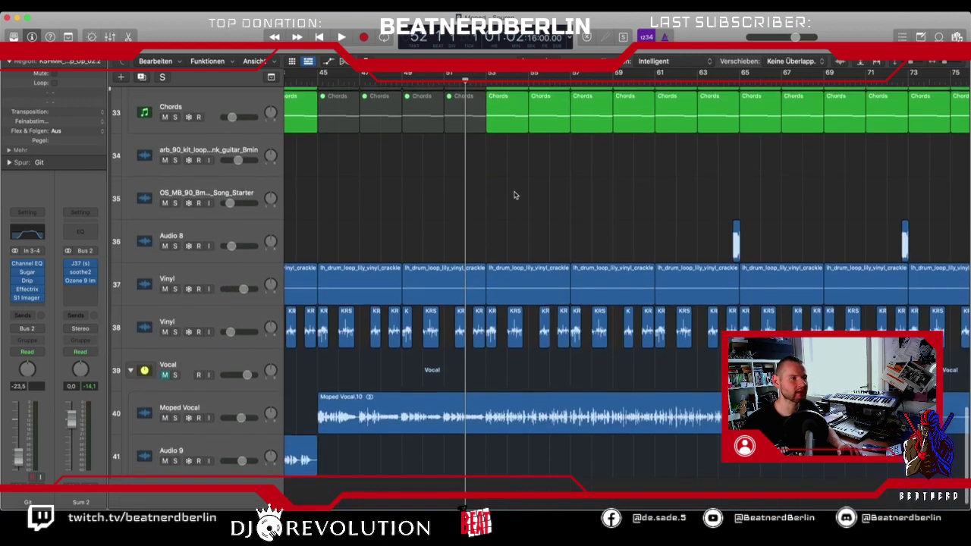
pyautogui.scroll(-1, 514, 194)
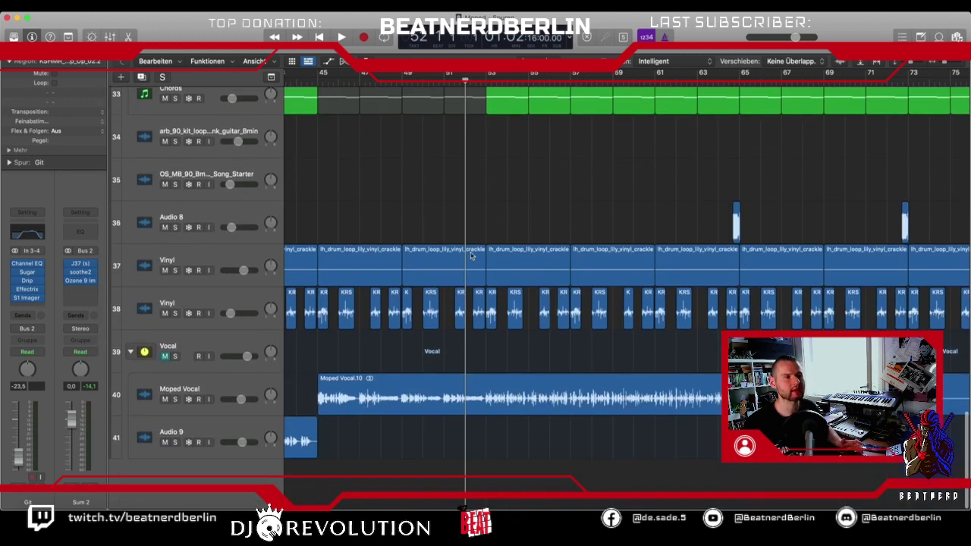
pyautogui.click(175, 357)
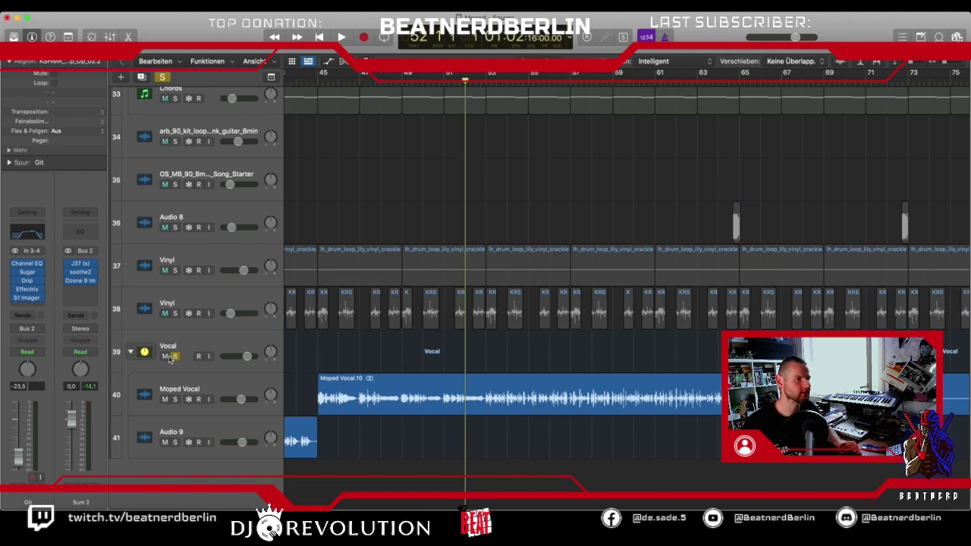
pyautogui.click(174, 357)
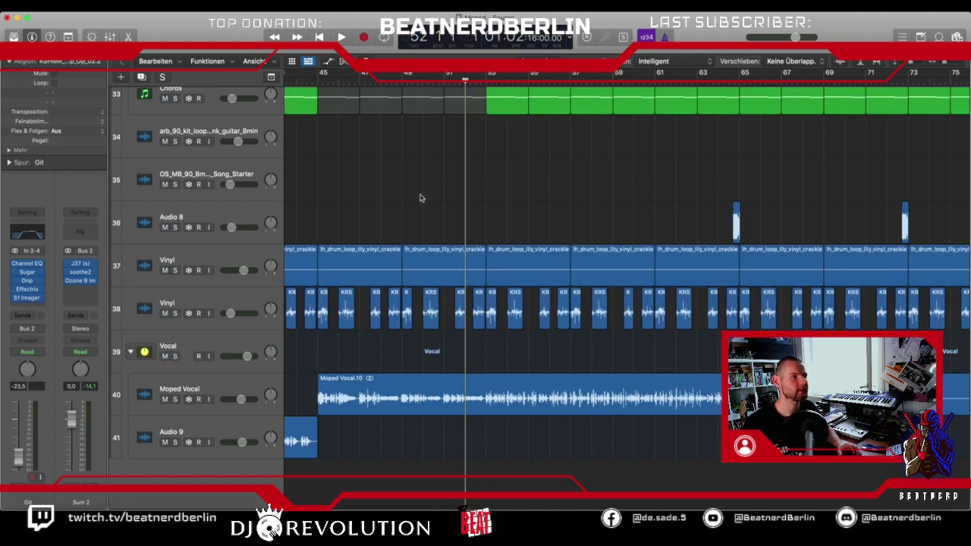
# Play from bar 52 into bar 66 with the vocals and examine the guitar, bass, FX and hi-hat tracks across the section.
pyautogui.press('space')
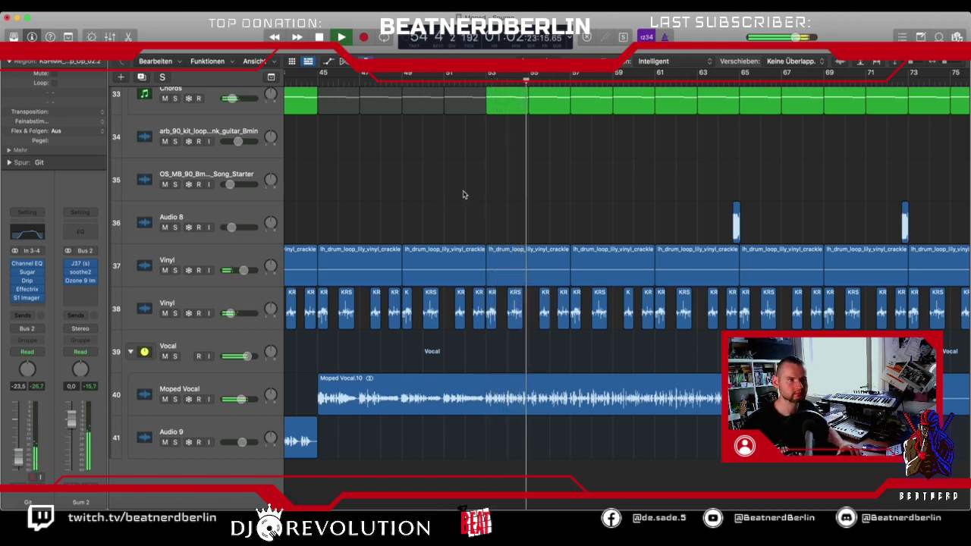
pyautogui.scroll(8, 463, 196)
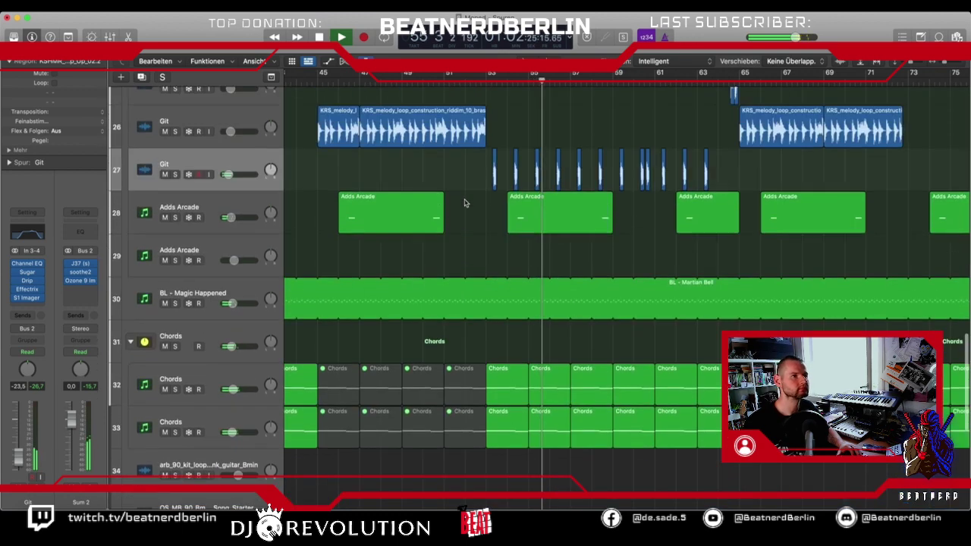
pyautogui.scroll(12, 465, 203)
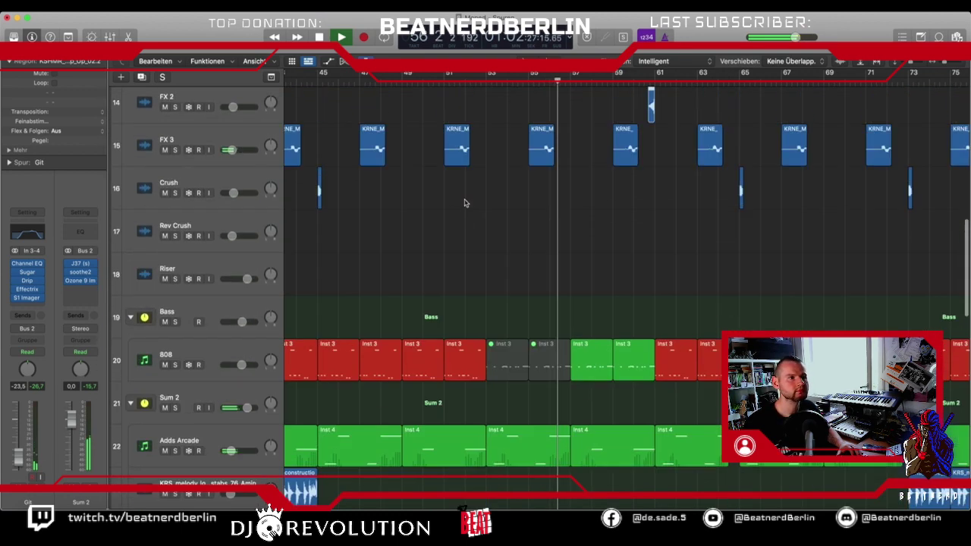
pyautogui.scroll(2, 465, 202)
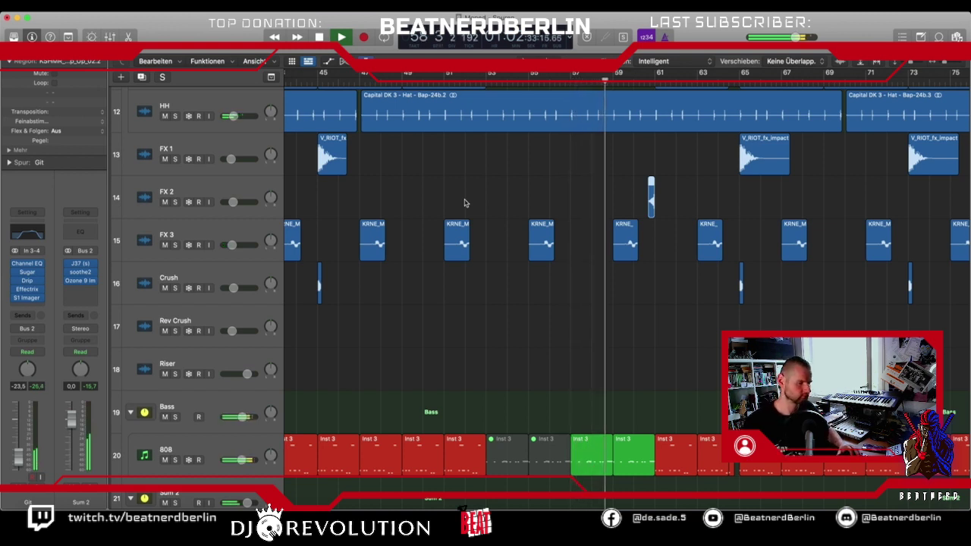
pyautogui.scroll(1, 476, 232)
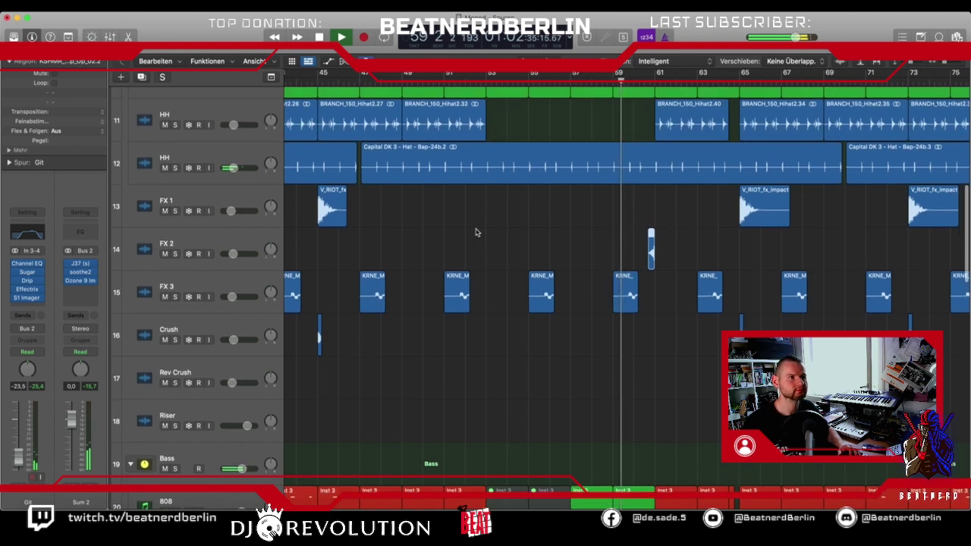
pyautogui.scroll(-1, 476, 232)
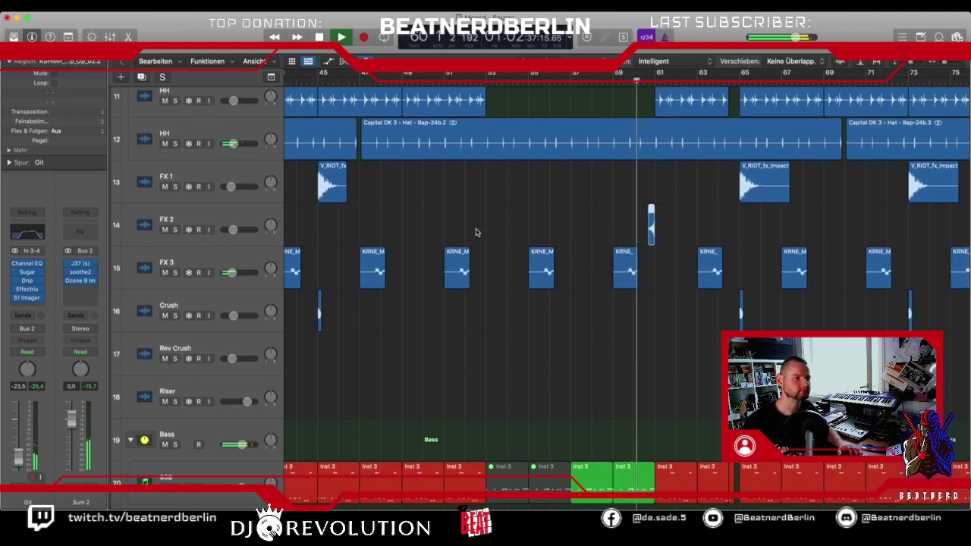
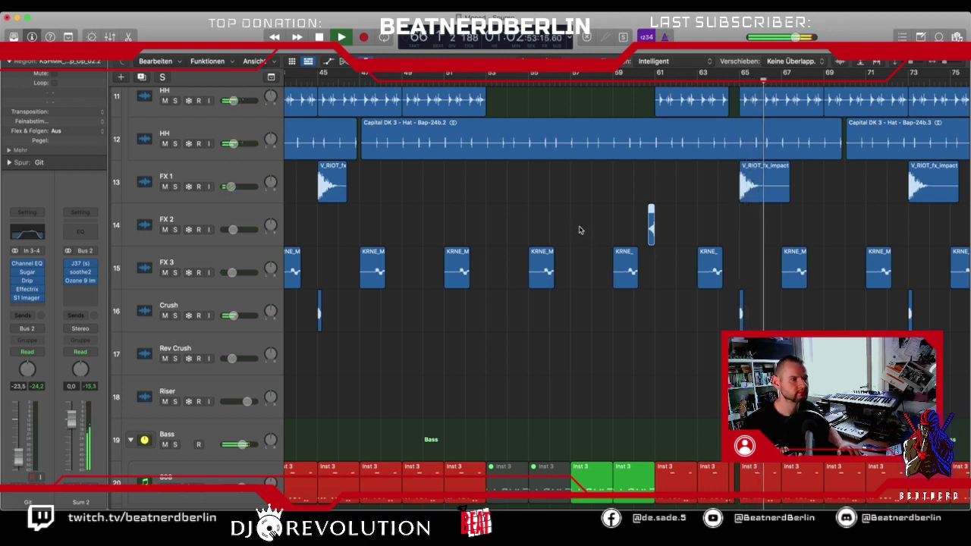
pyautogui.press('space')
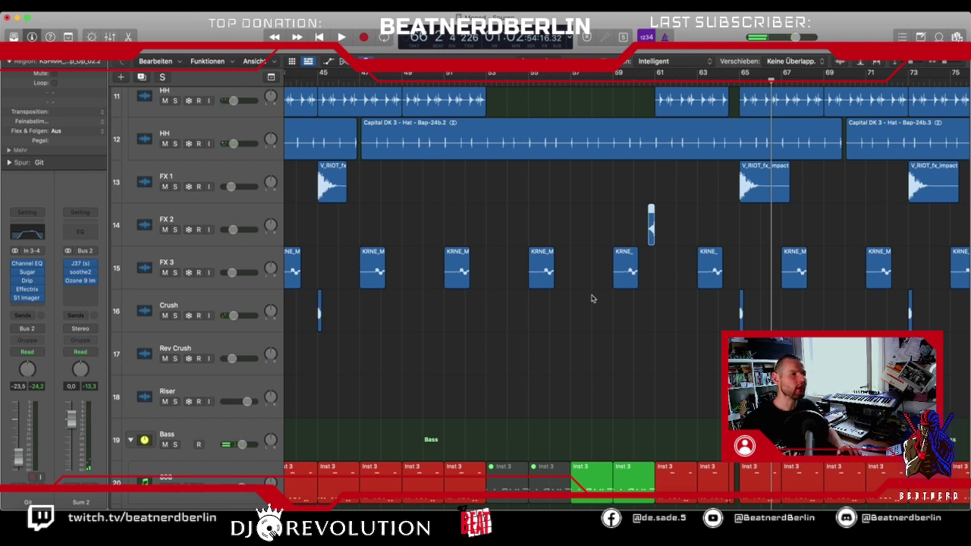
# Duplicate the FX 3 track, name the new track FX 4, and set a cycle range from bar 53 to bar 65.
pyautogui.click(177, 265)
pyautogui.press('super+d')
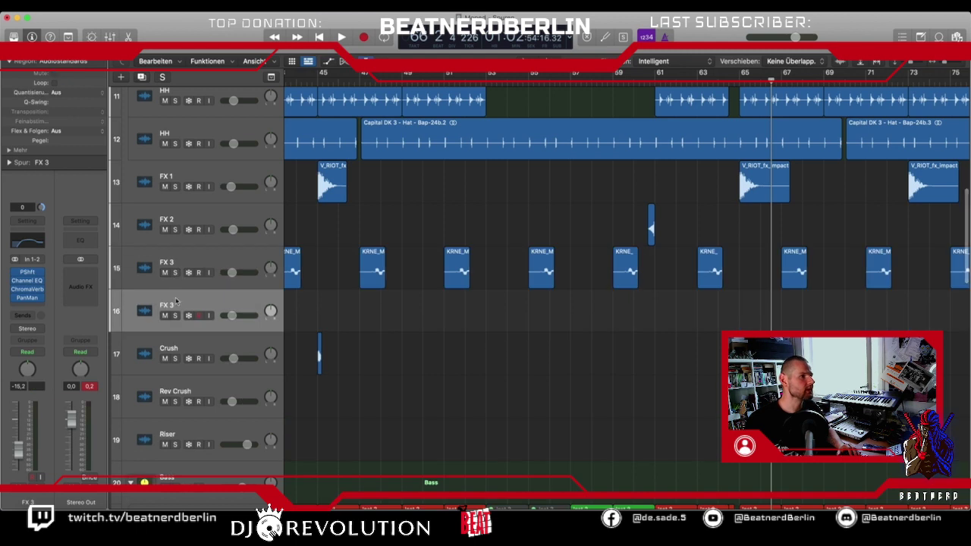
pyautogui.doubleClick(179, 303)
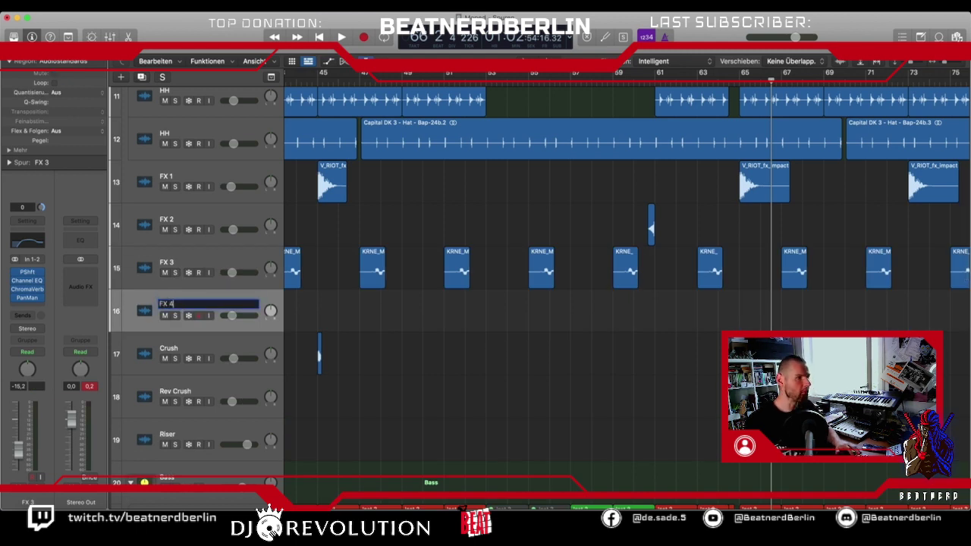
pyautogui.write('FX 4')
pyautogui.press('Return')
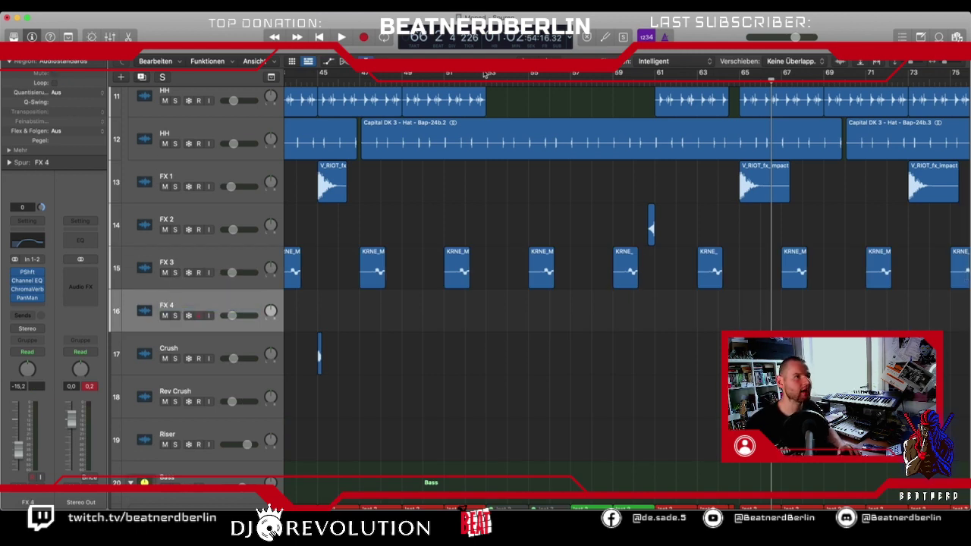
pyautogui.moveTo(484, 73); pyautogui.dragTo(745, 73)
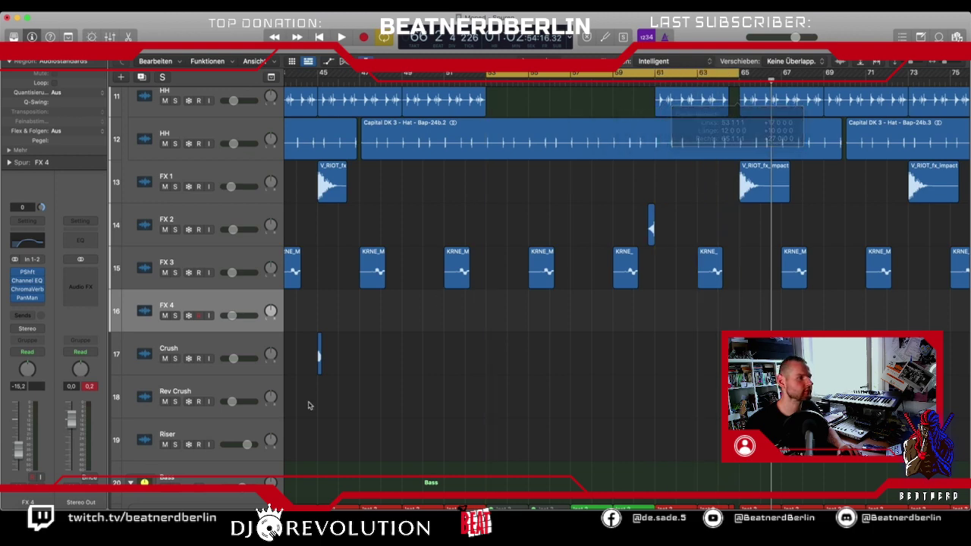
# Switch to Splice in the browser, search the sounds for "moped" and audition the matching samples.
pyautogui.press('super+Tab')
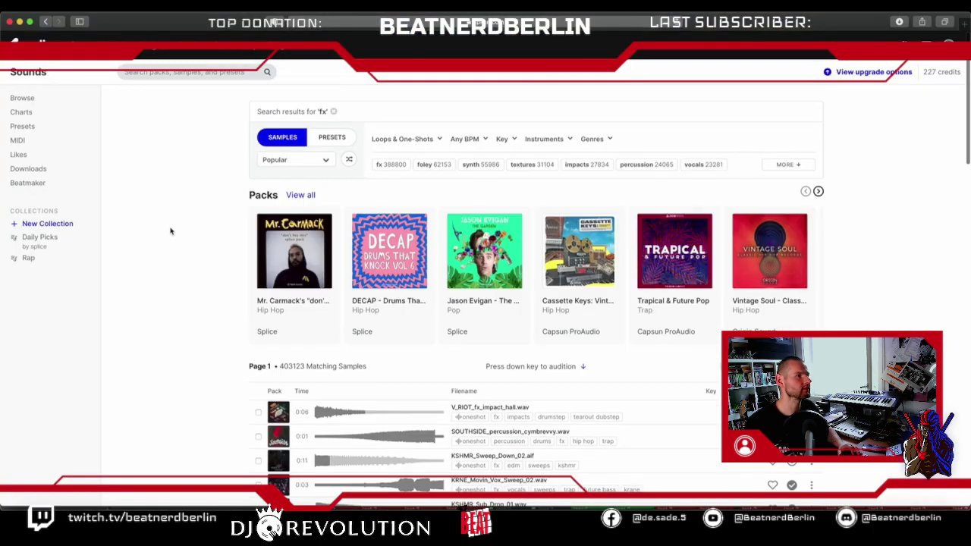
pyautogui.click(167, 73)
pyautogui.write('mope')
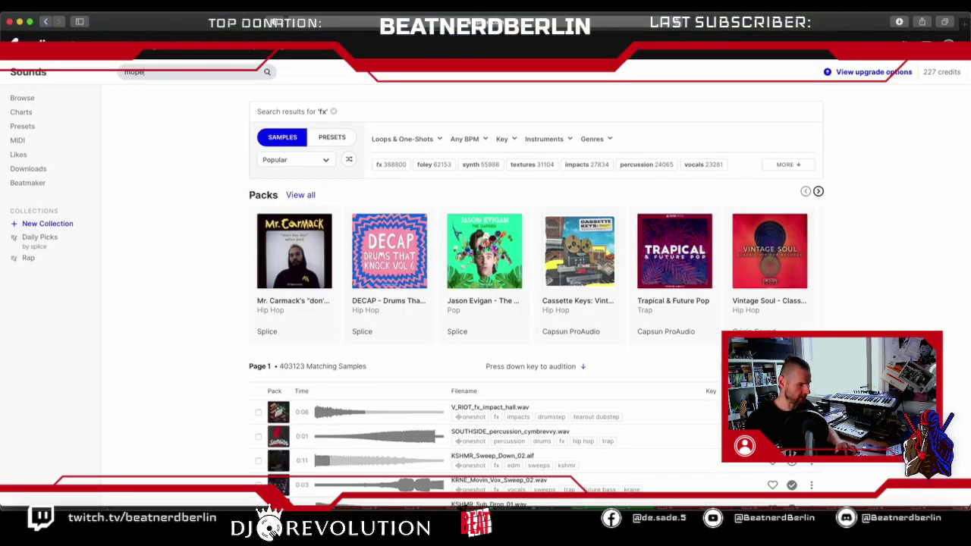
pyautogui.write('d')
pyautogui.press('Return')
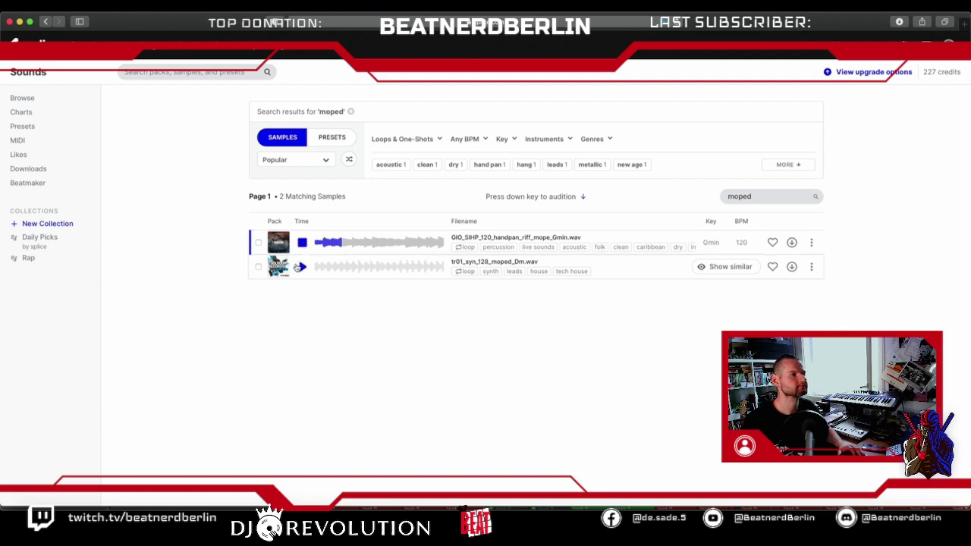
pyautogui.click(301, 266)
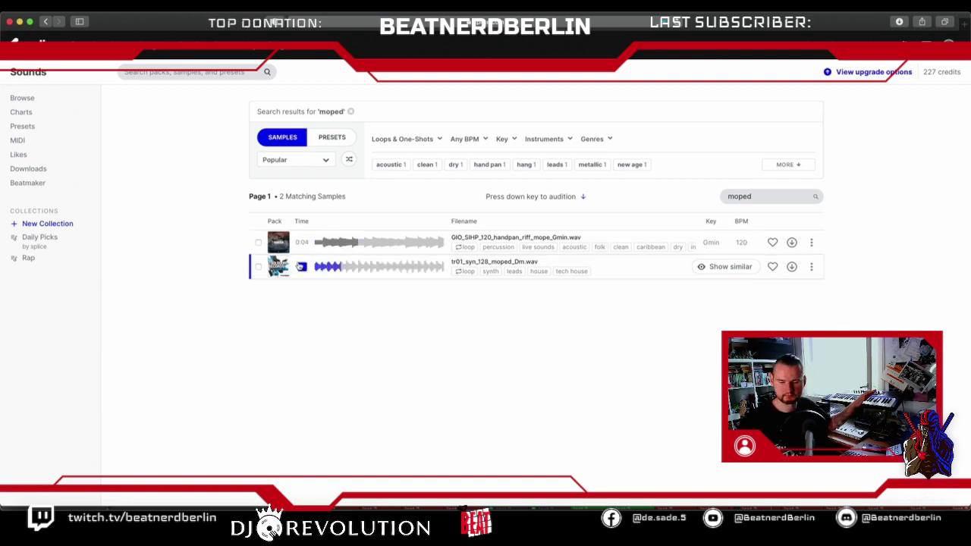
pyautogui.click(301, 266)
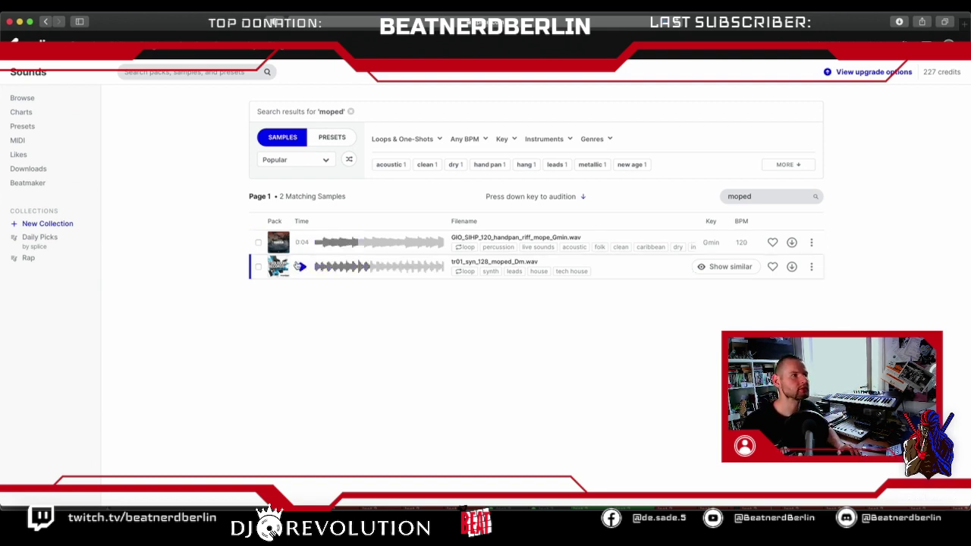
# Search the Splice samples for "motorcykle".
pyautogui.click(210, 74)
pyautogui.write('motorx')
pyautogui.press('BackSpace')
pyautogui.write('cykle')
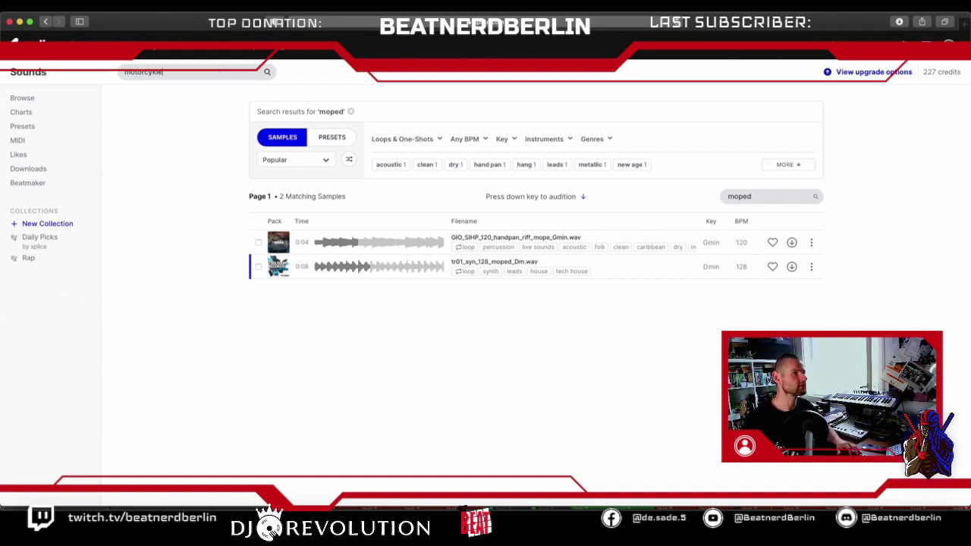
pyautogui.press('Return')
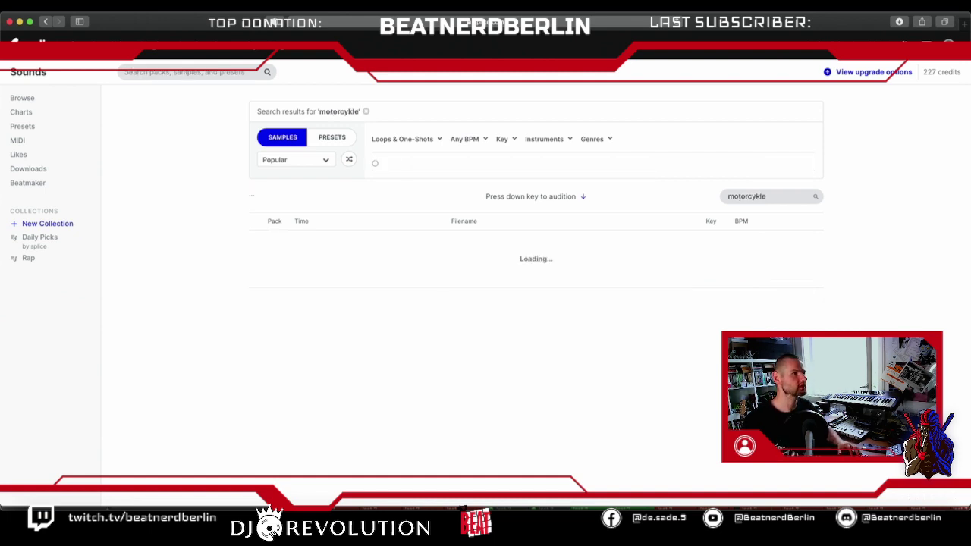
# Search the Splice samples for "motor" and bring up the list of matching samples.
pyautogui.click(191, 71)
pyautogui.write('motor')
pyautogui.press('Return')
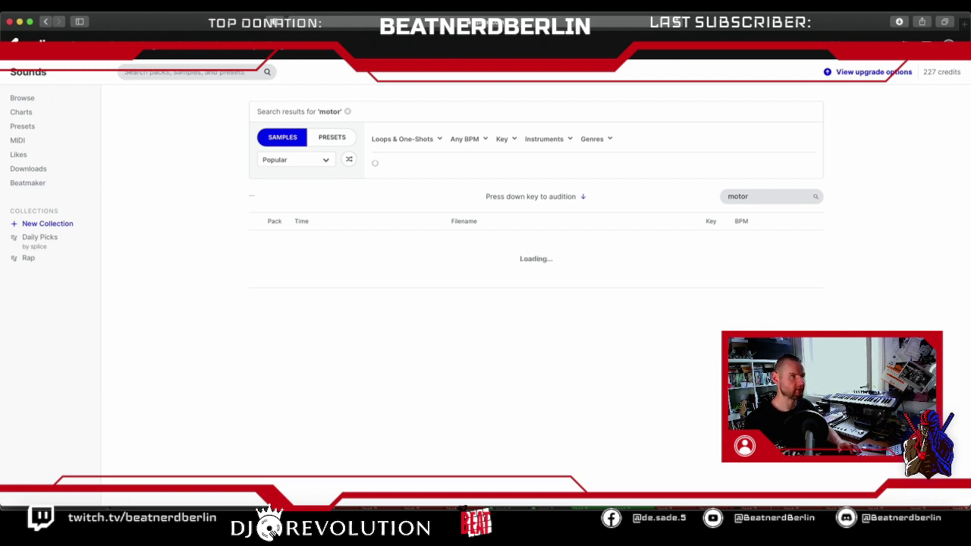
pyautogui.scroll(-1, 336, 401)
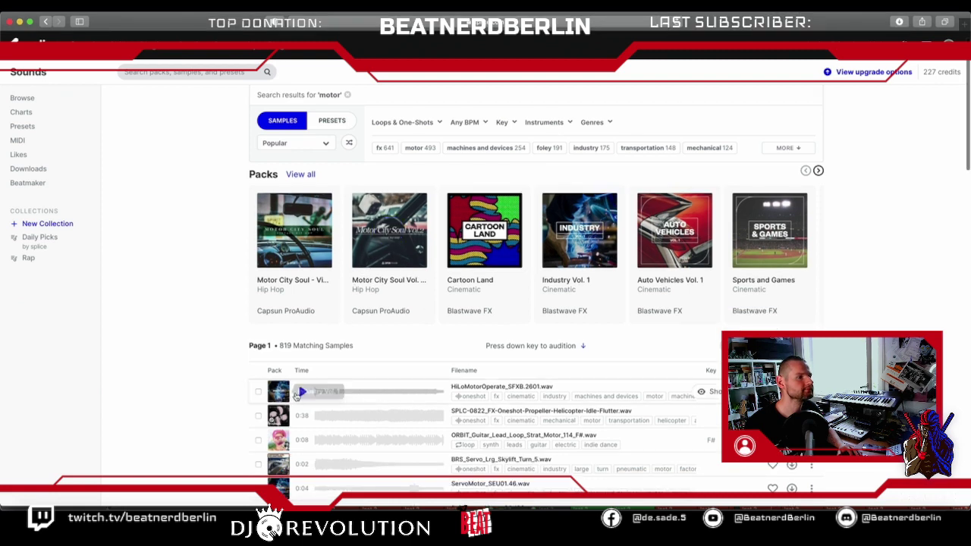
# Audition the first three motor samples and download ORBIT_Guitar_Lead_Loop_Strat_Motor_114_F#.wav.
pyautogui.click(301, 392)
pyautogui.scroll(-3, 301, 395)
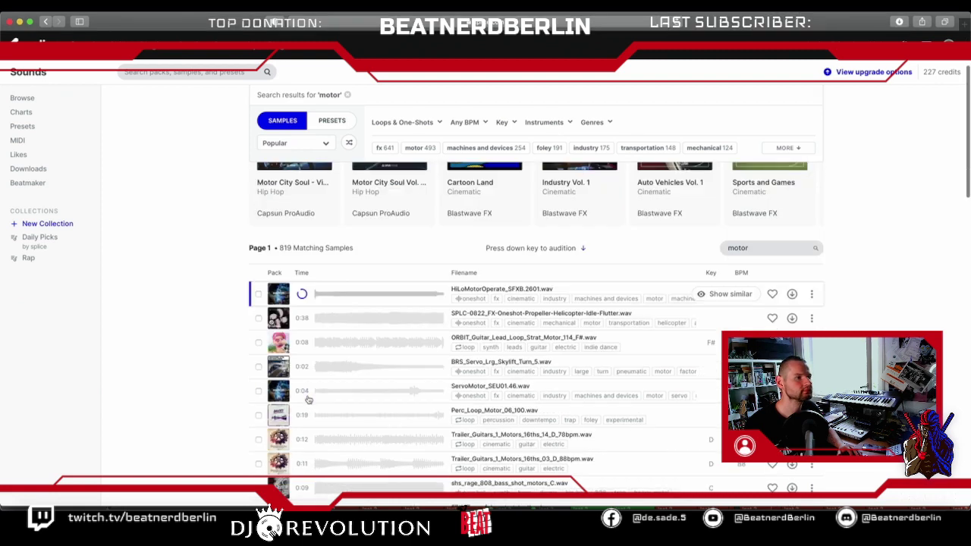
pyautogui.click(303, 321)
pyautogui.click(304, 346)
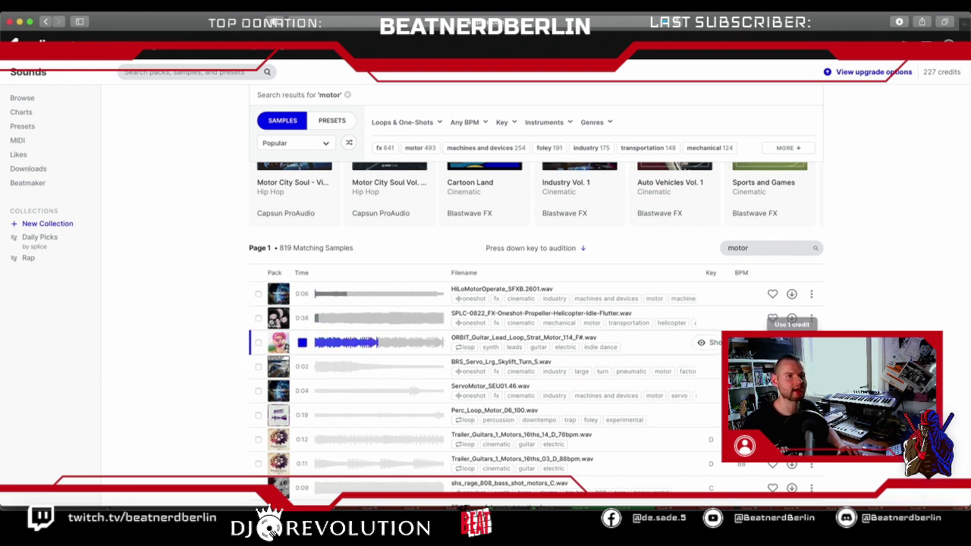
# Audition the motor samples from BRS_Servo_Lrg_Skylift_Turn_5.wav through Trailer_Guitars_1_Motors_16ths_03_D_88bpm.wav.
pyautogui.click(301, 367)
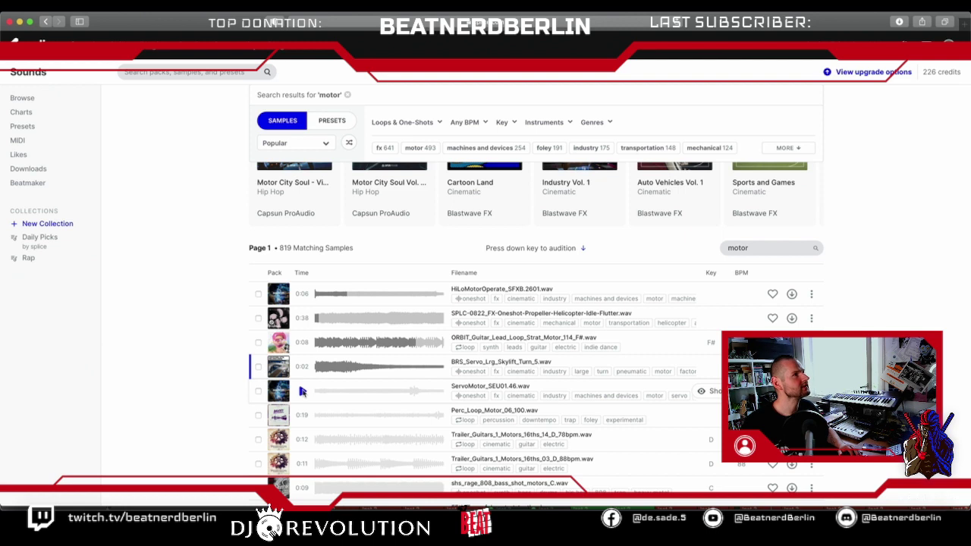
pyautogui.click(302, 391)
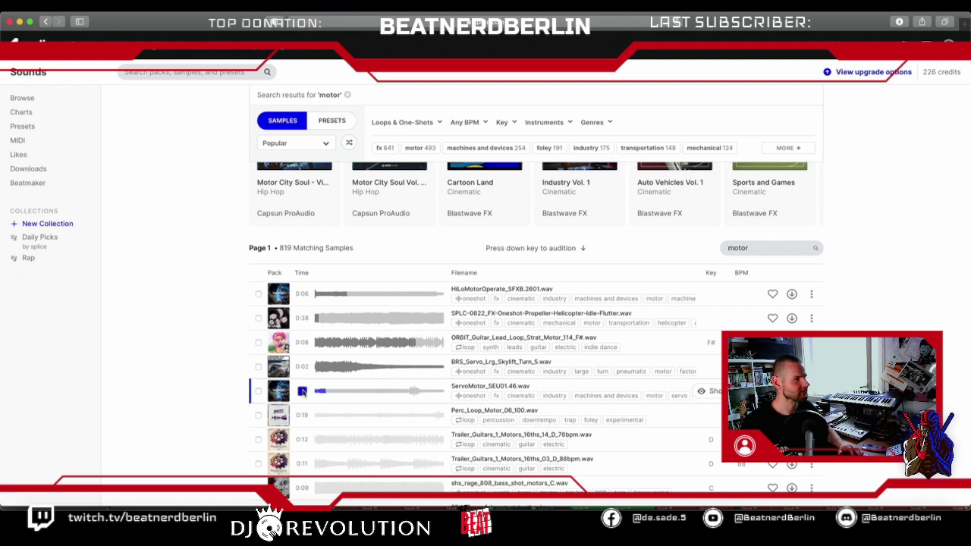
pyautogui.click(302, 414)
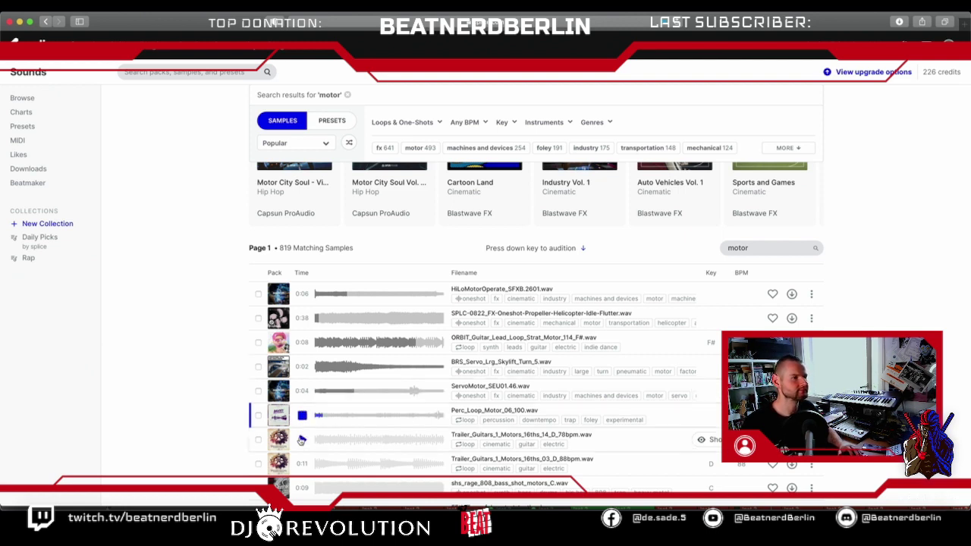
pyautogui.click(302, 438)
pyautogui.scroll(-3, 302, 438)
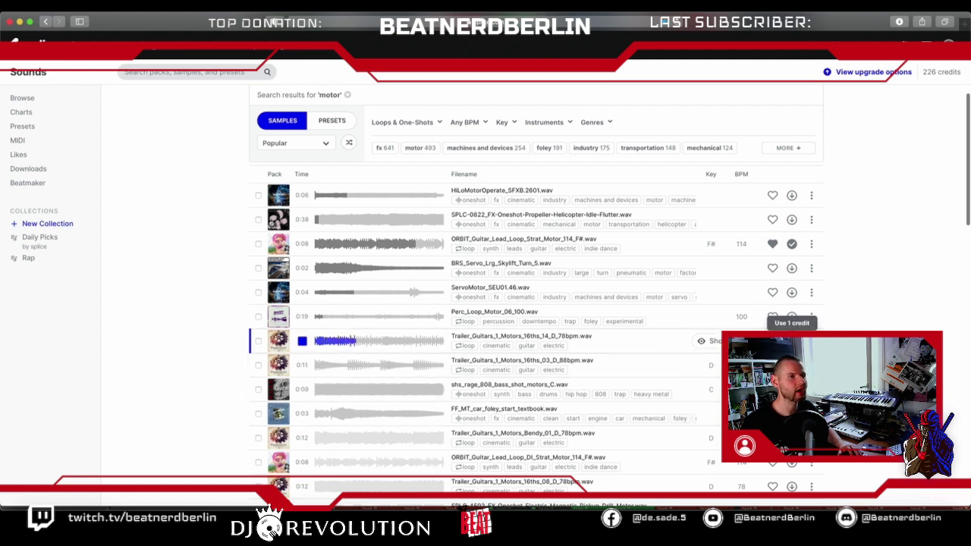
pyautogui.click(302, 366)
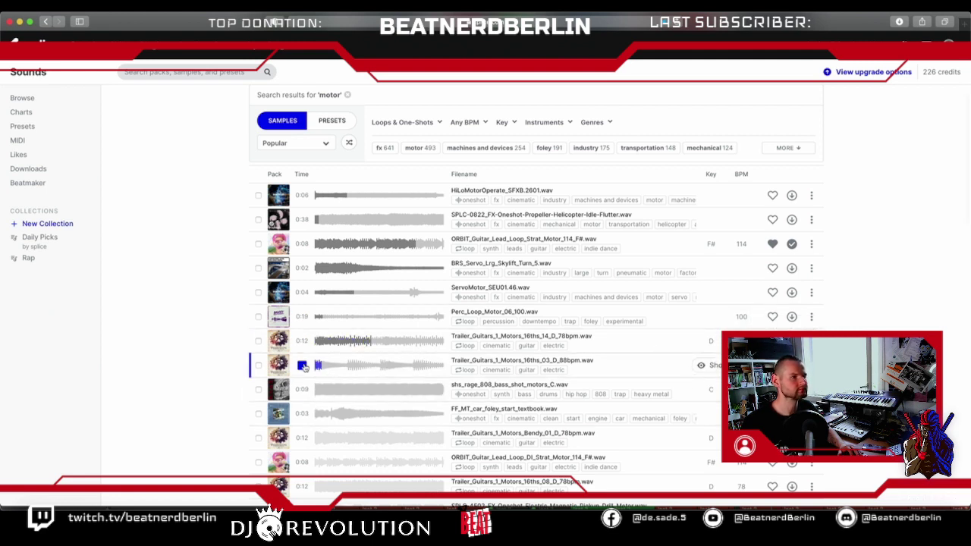
# Audition the motor samples from shs_rage_808_bass_shot_motors_C.wav through ORBIT_Guitar_Lead_Loop_DI_Strat_Motor_114_F#.wav.
pyautogui.click(302, 389)
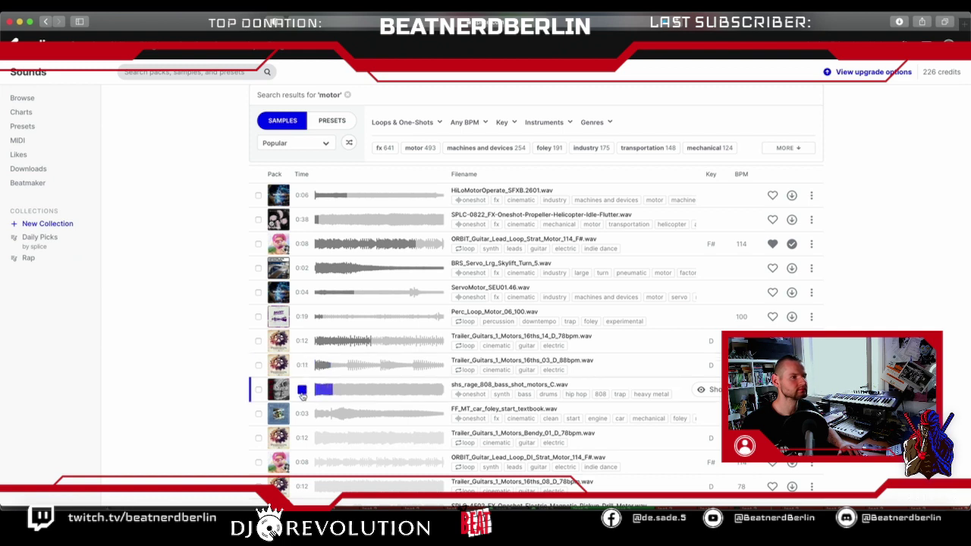
pyautogui.click(302, 413)
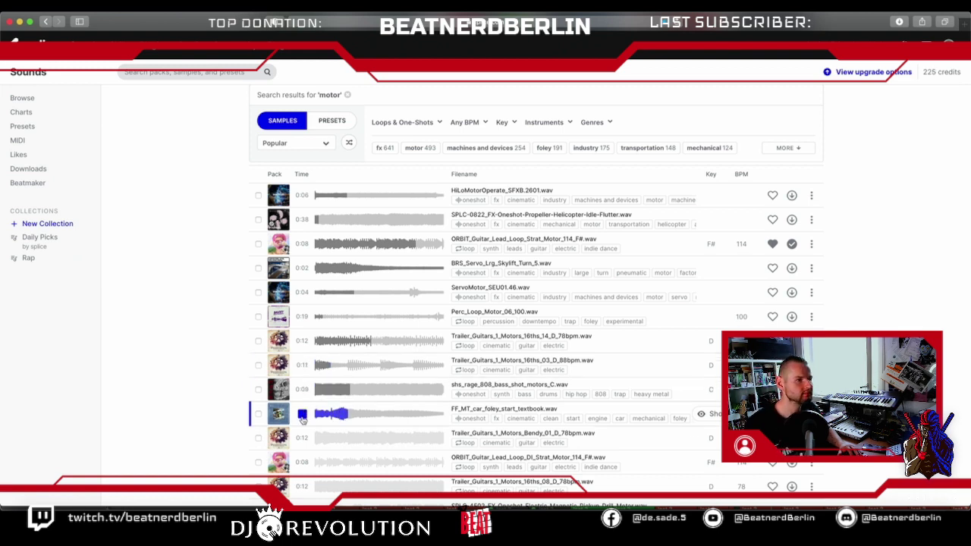
pyautogui.scroll(-1, 311, 418)
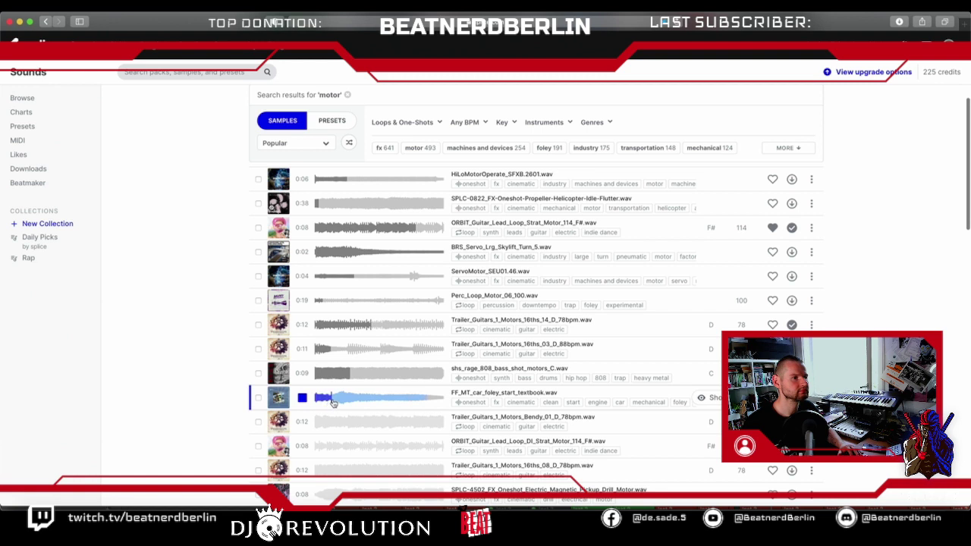
pyautogui.click(302, 421)
pyautogui.click(301, 446)
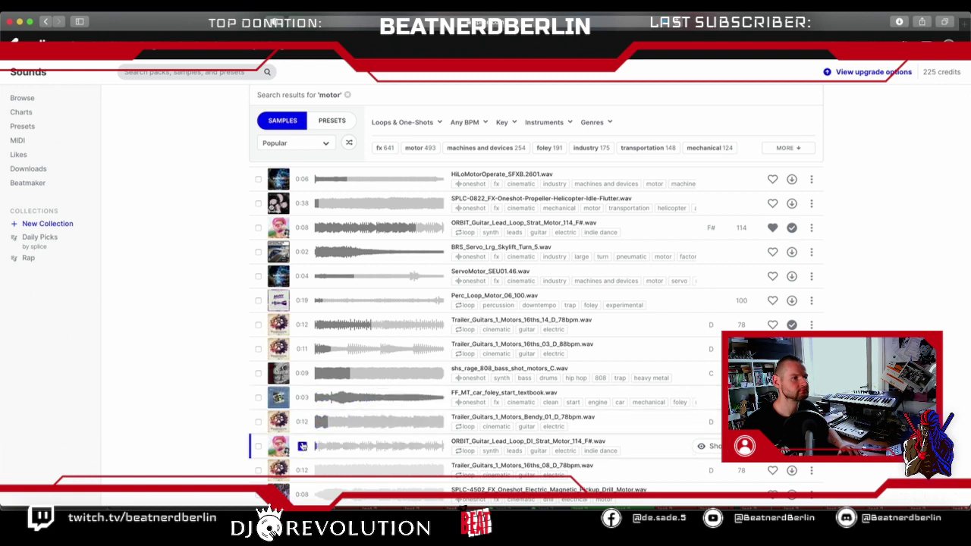
# Audition the motor samples from Trailer_Guitars_1_Motors_16ths_08_D_78bpm.wav through Trailer_Guitars_1_Motors_8ths_02_D_78bpm.wav.
pyautogui.scroll(-5, 302, 445)
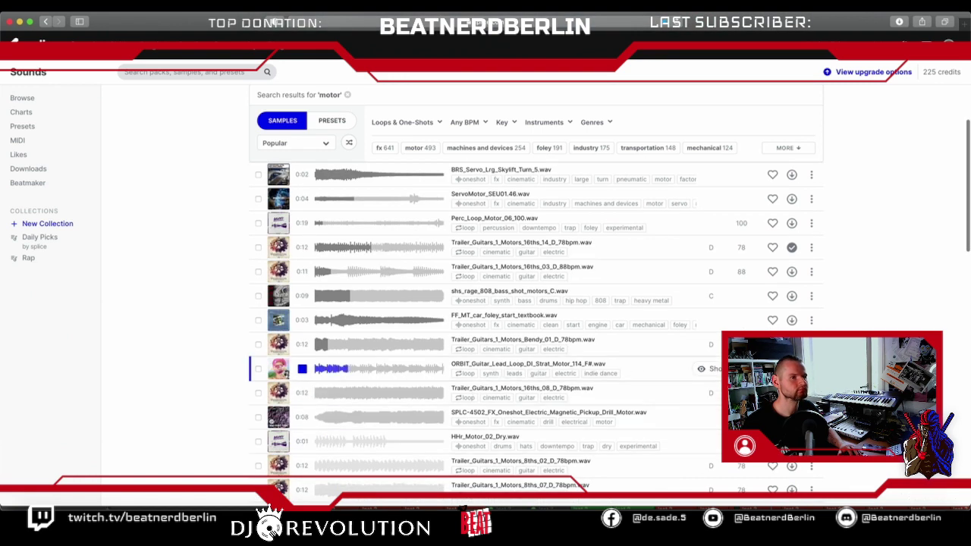
pyautogui.click(302, 393)
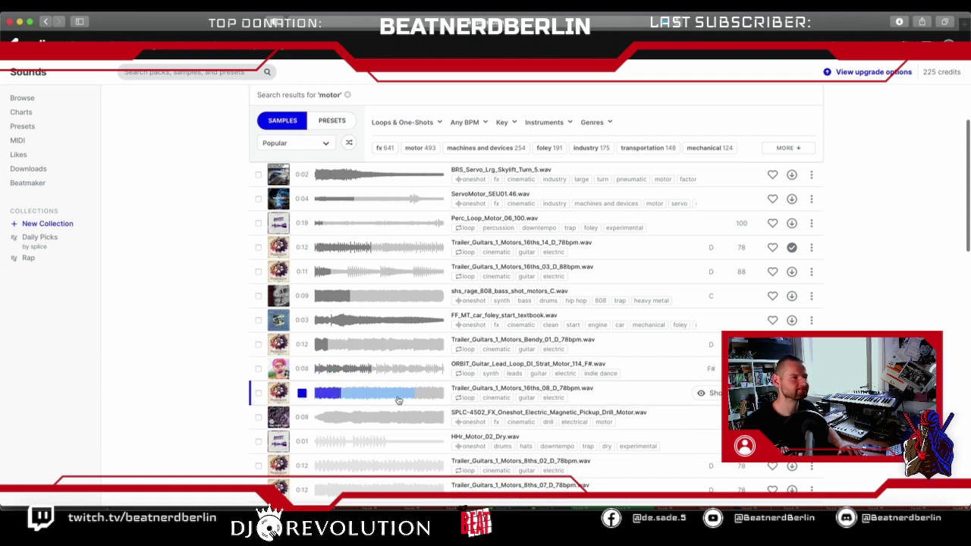
pyautogui.click(302, 417)
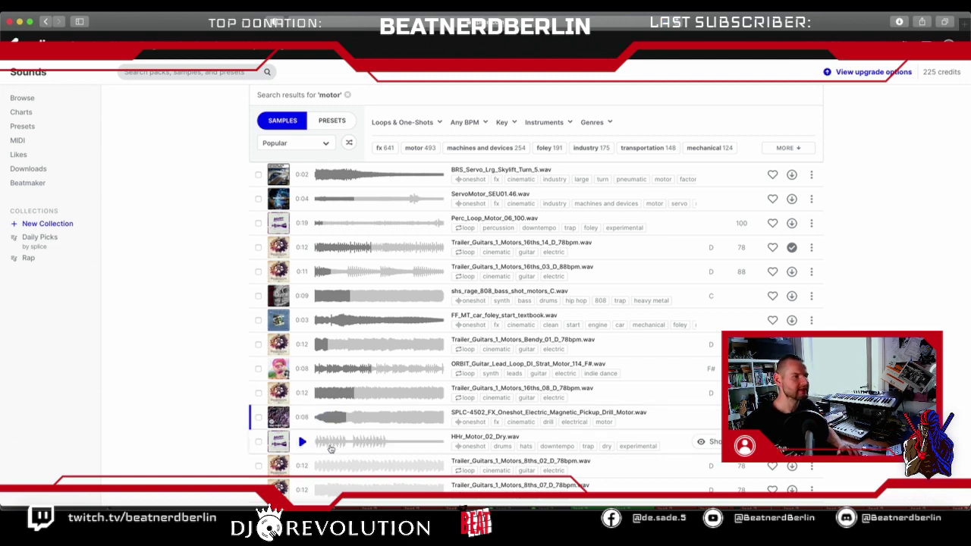
pyautogui.click(302, 442)
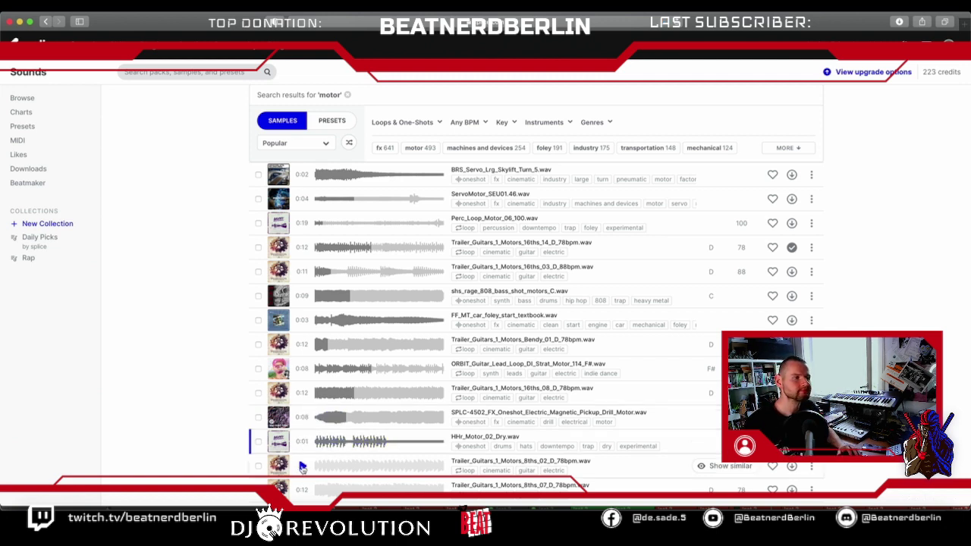
pyautogui.click(301, 467)
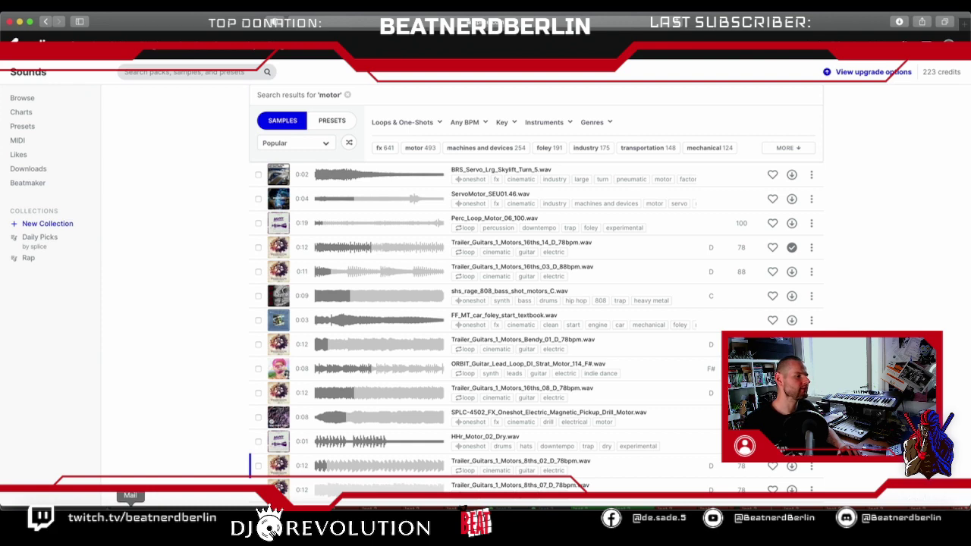
# Switch to Logic Pro X, search its loop library for "motor" and audition the Motorway Bass loop.
pyautogui.click(159, 509)
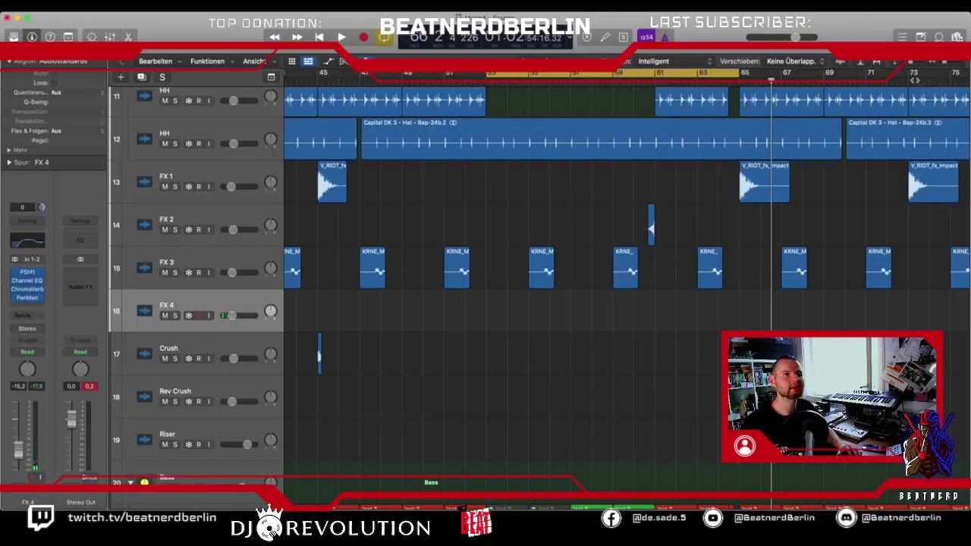
pyautogui.click(938, 36)
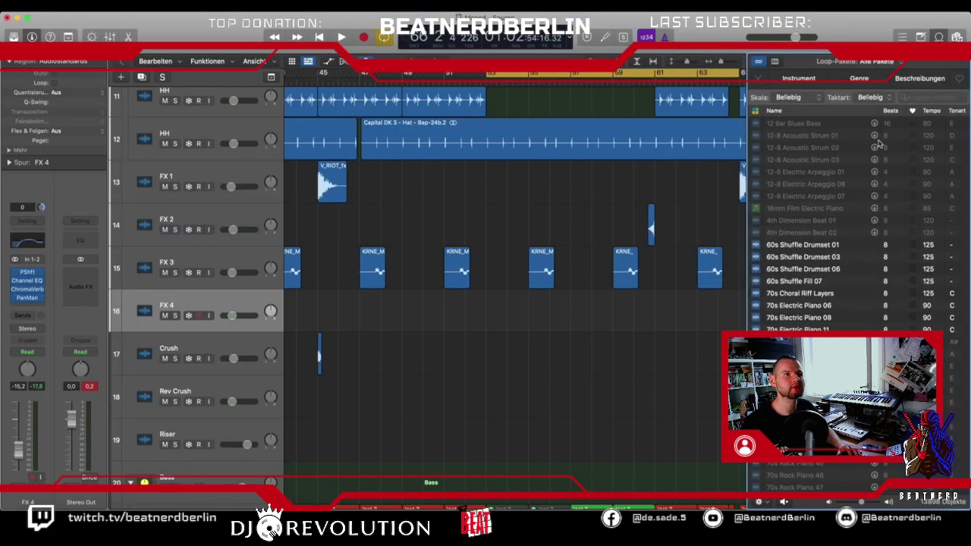
pyautogui.write('motor')
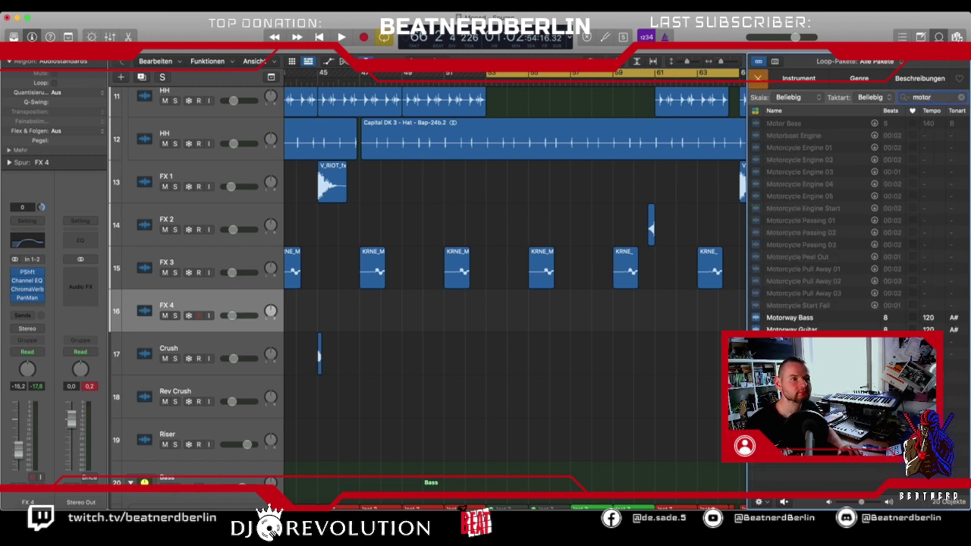
pyautogui.click(792, 329)
pyautogui.click(799, 321)
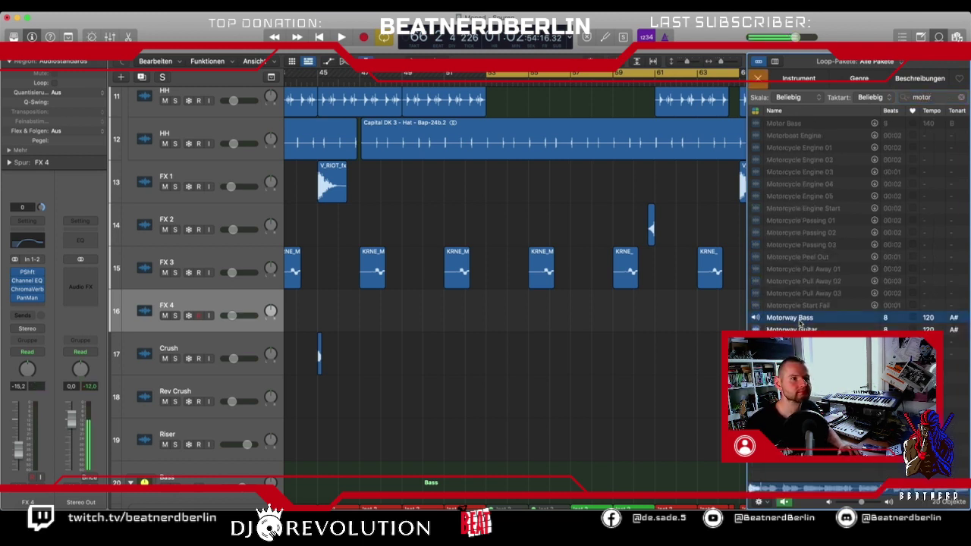
# Clear the loop search and filter the loops by the instrument category Toneffekte.
pyautogui.click(757, 78)
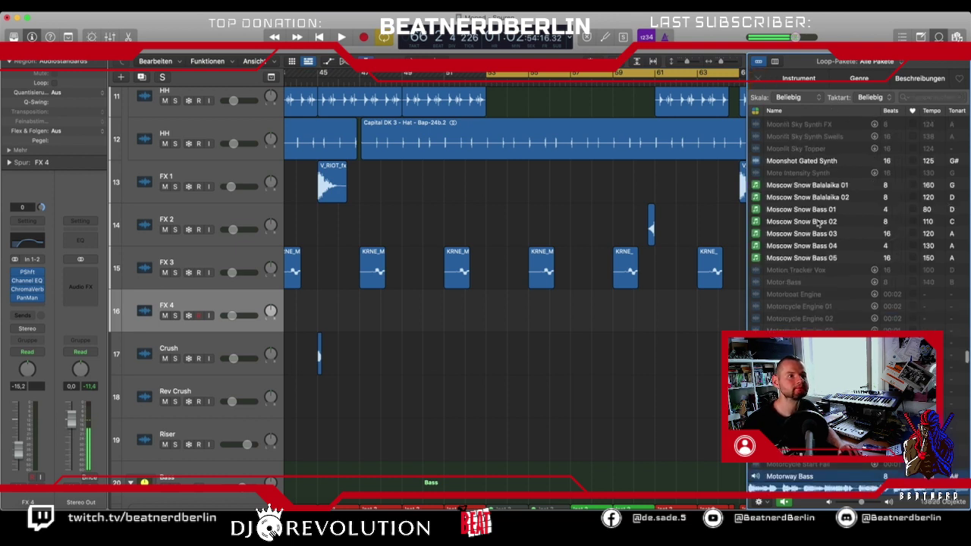
pyautogui.click(811, 82)
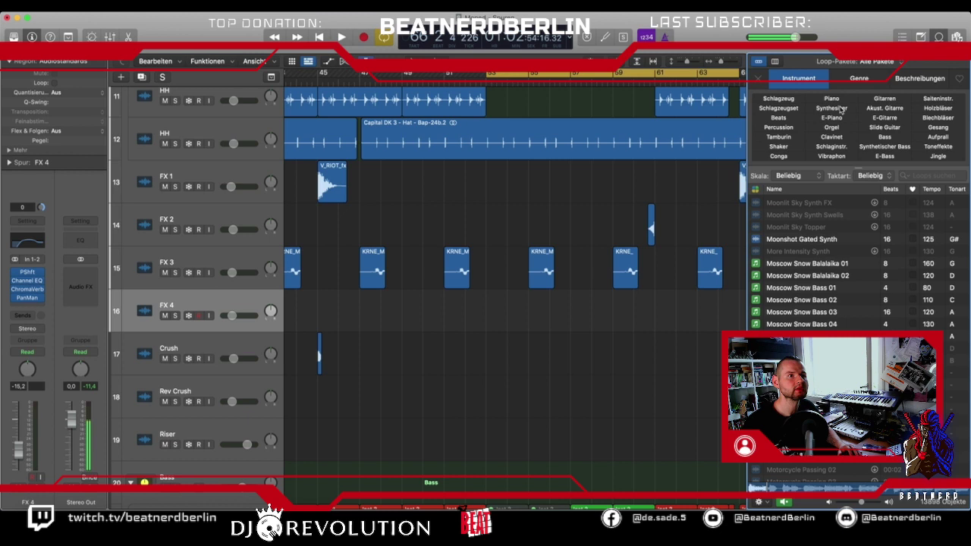
pyautogui.click(937, 147)
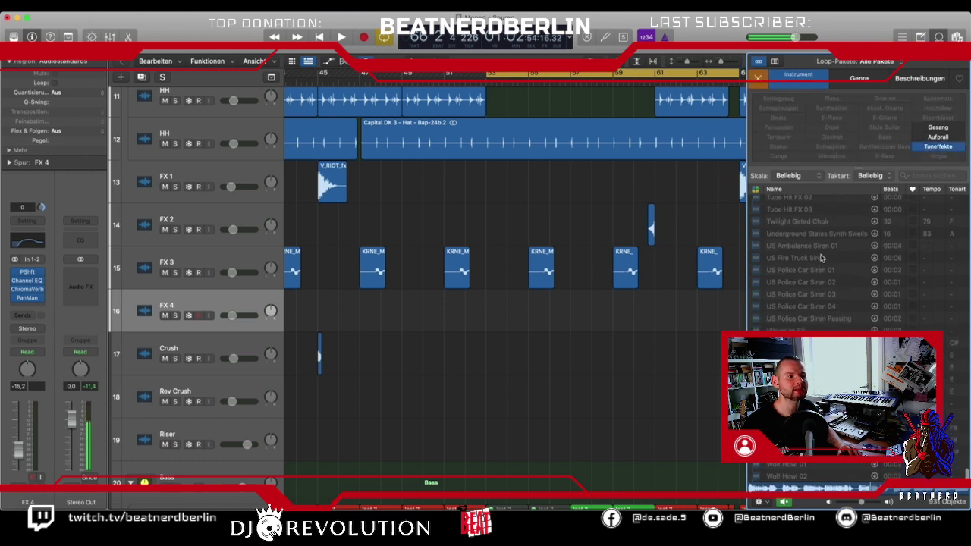
pyautogui.scroll(8, 821, 259)
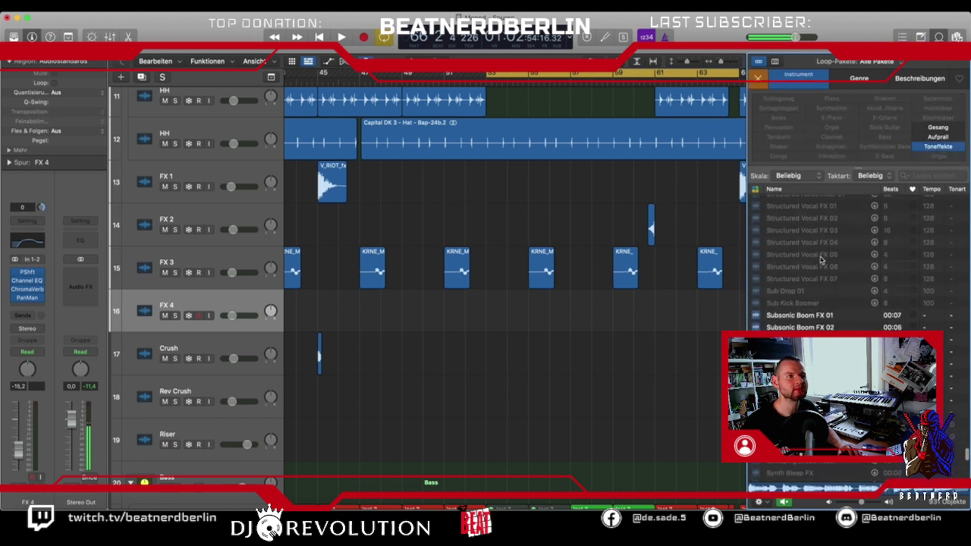
pyautogui.scroll(3, 821, 259)
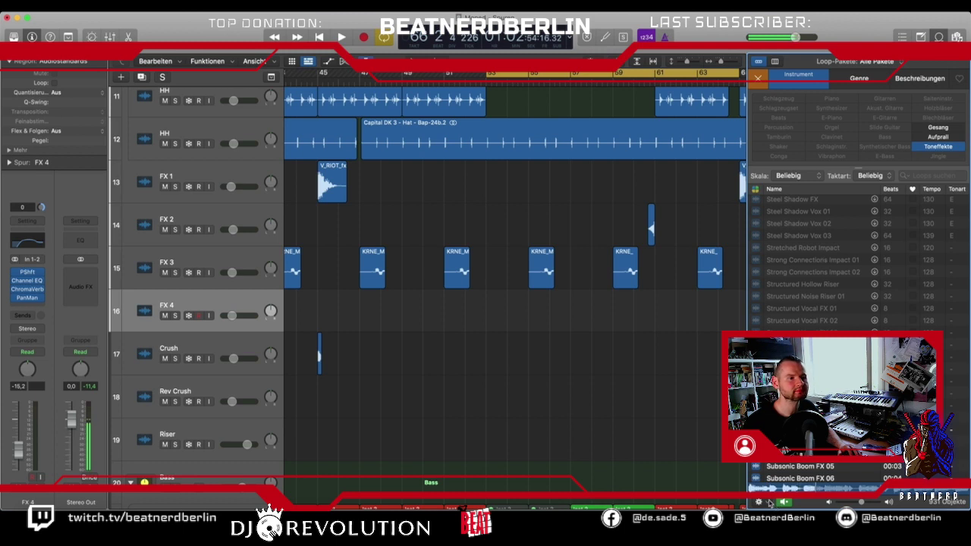
# Audition the Subsonic Boom FX 05 loop and search the Toneffekte loops for "motor".
pyautogui.click(812, 465)
pyautogui.scroll(10, 837, 281)
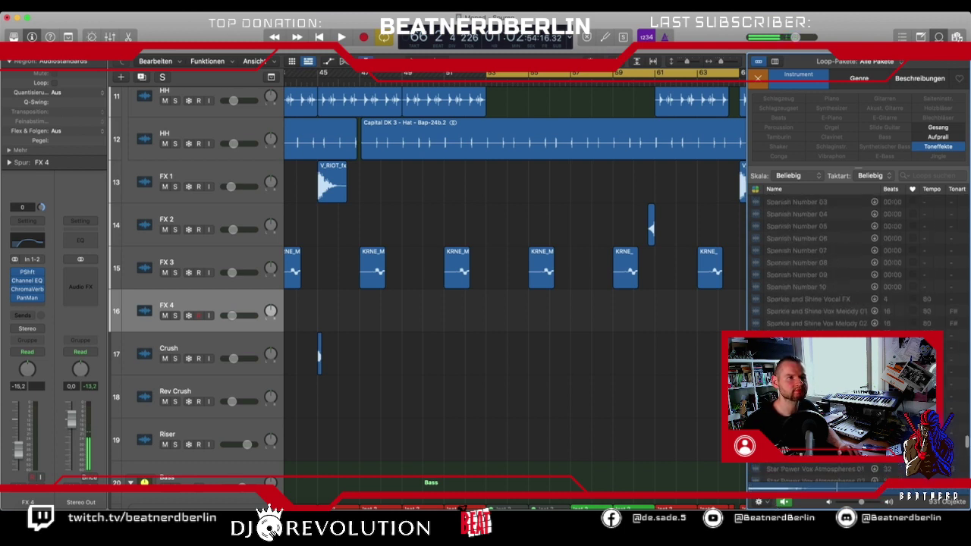
pyautogui.click(925, 175)
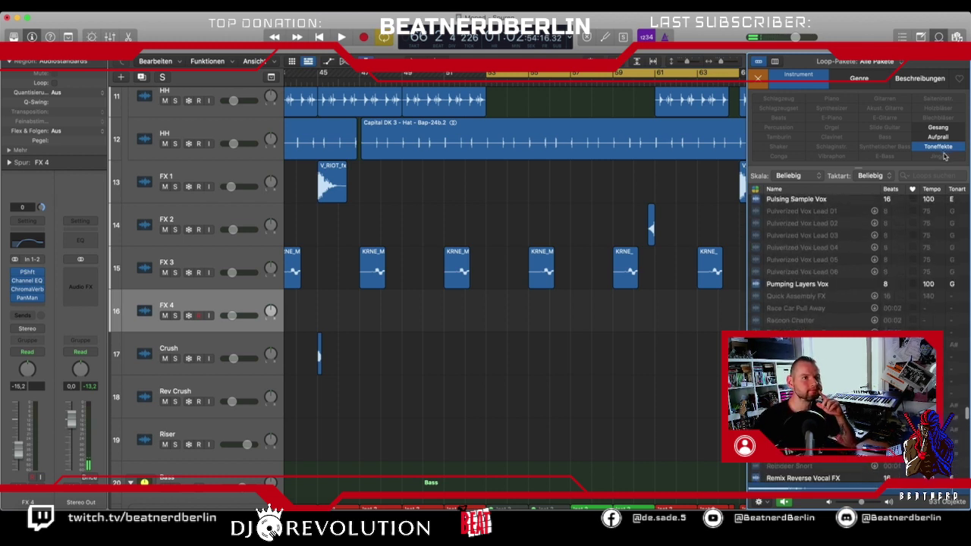
pyautogui.write('motor')
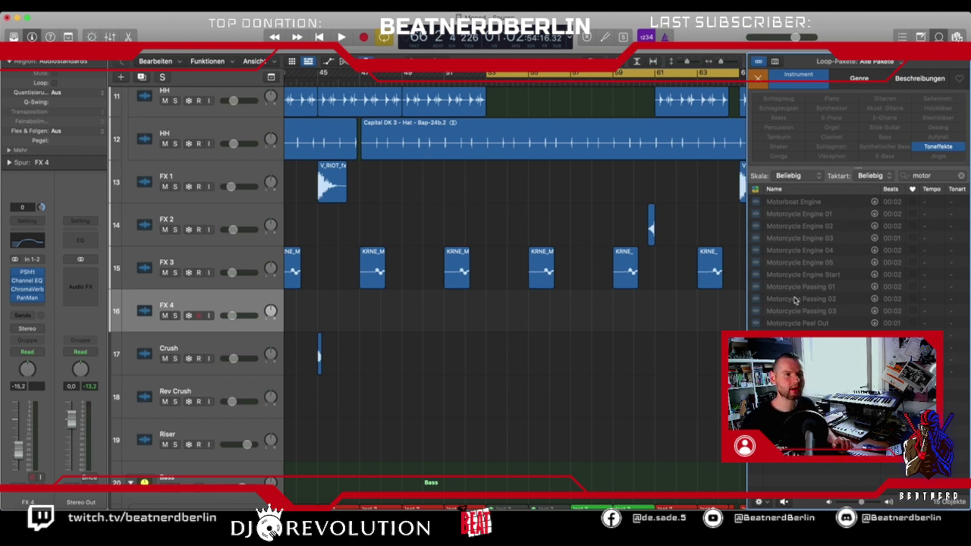
# Open the Sound Library-Manager and mark the content packages from Wichtige Sounds und Instrumente through Klavier.
pyautogui.click(41, 9)
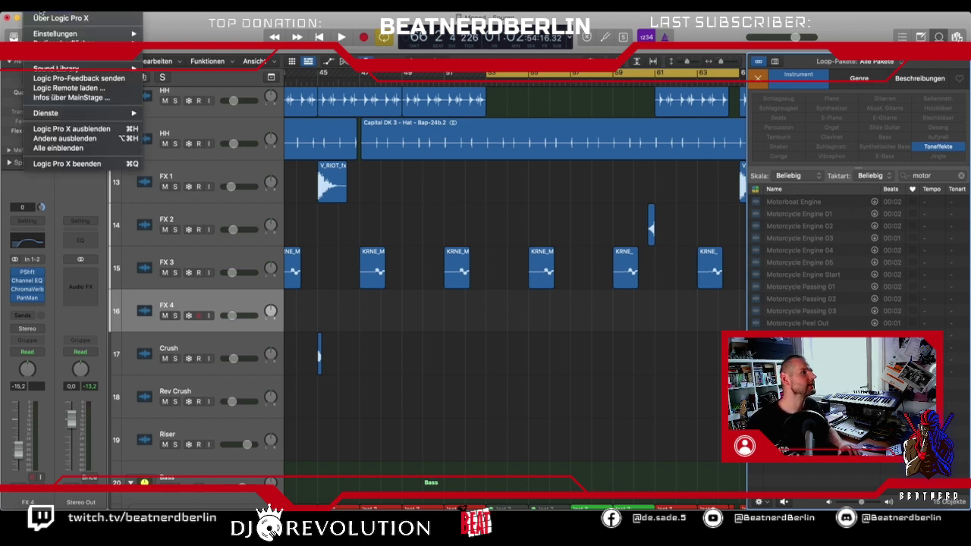
pyautogui.moveTo(98, 70)
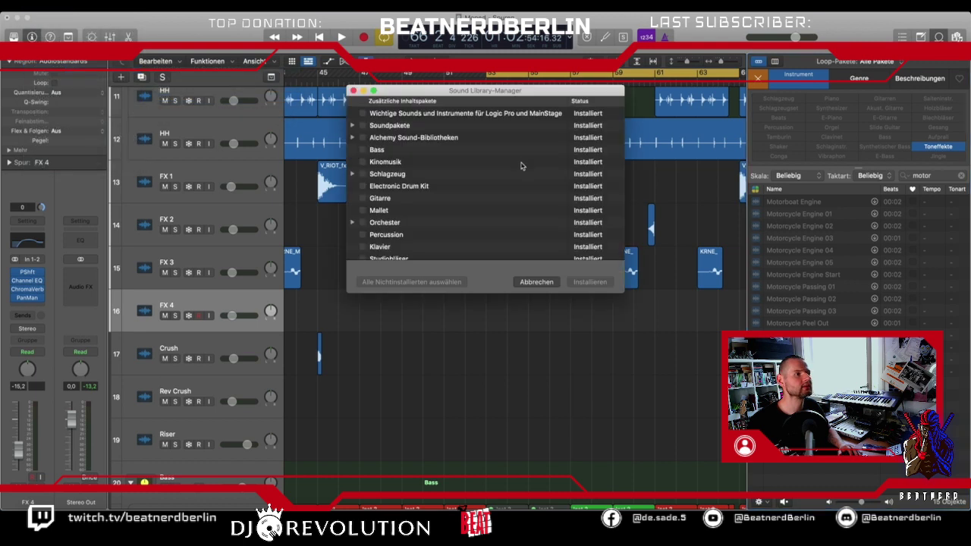
pyautogui.scroll(-5, 497, 182)
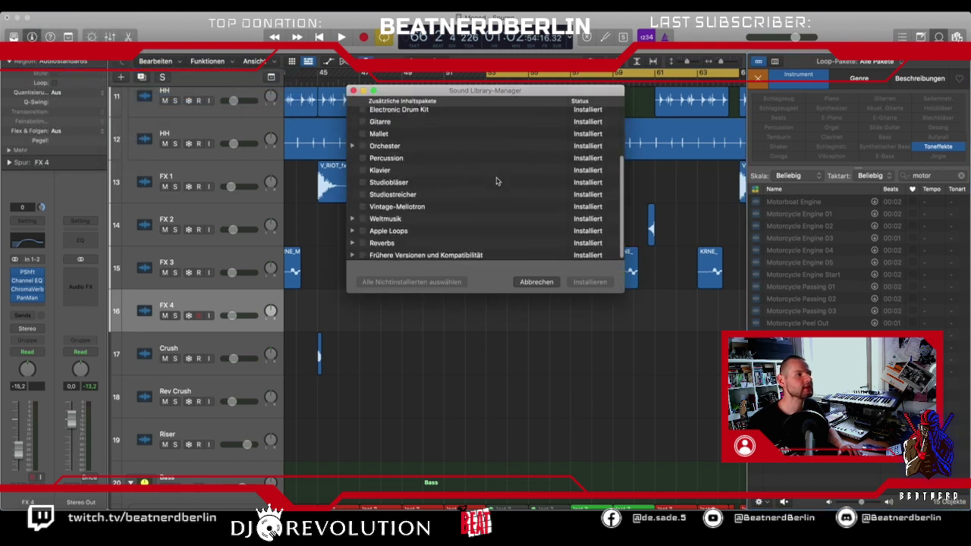
pyautogui.scroll(5, 489, 181)
pyautogui.click(363, 113)
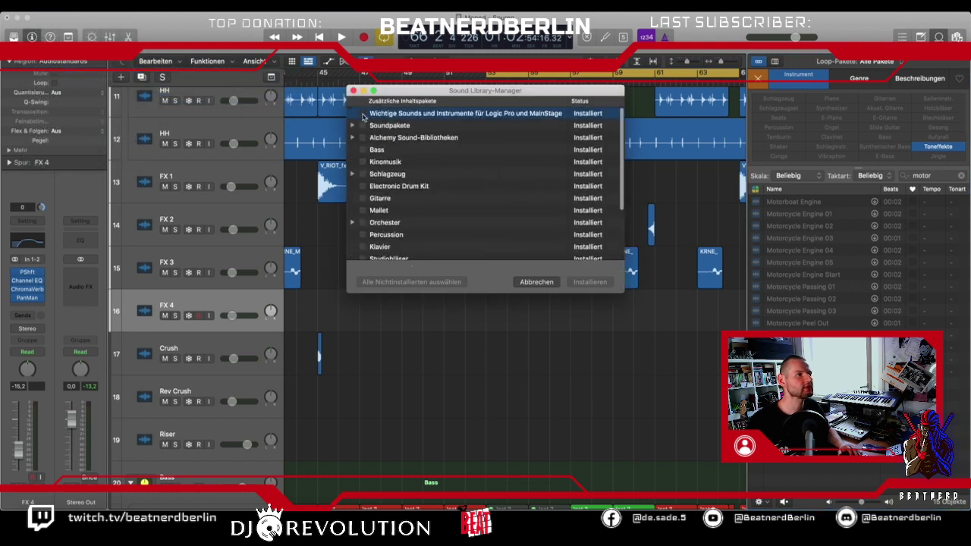
pyautogui.click(362, 125)
pyautogui.click(362, 137)
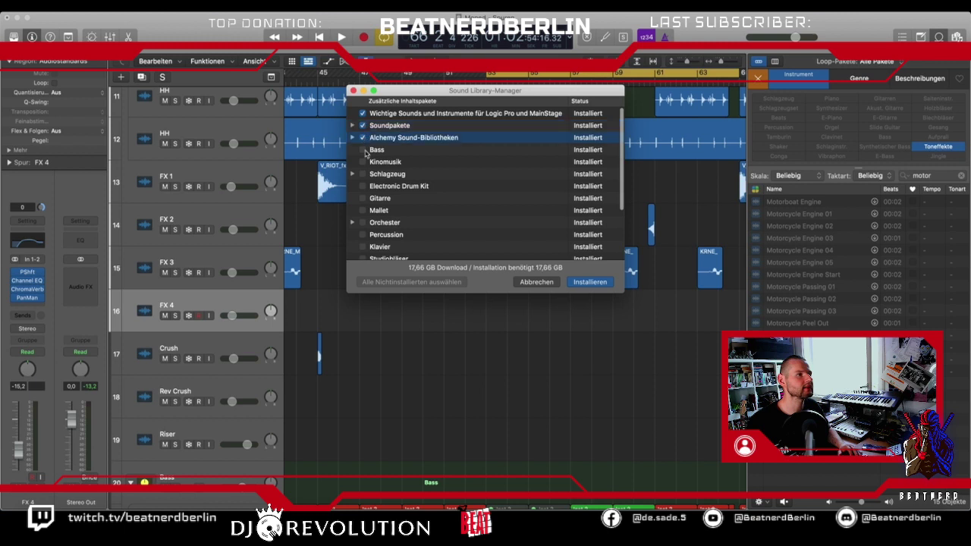
pyautogui.click(362, 149)
pyautogui.click(363, 162)
pyautogui.click(363, 173)
pyautogui.click(363, 186)
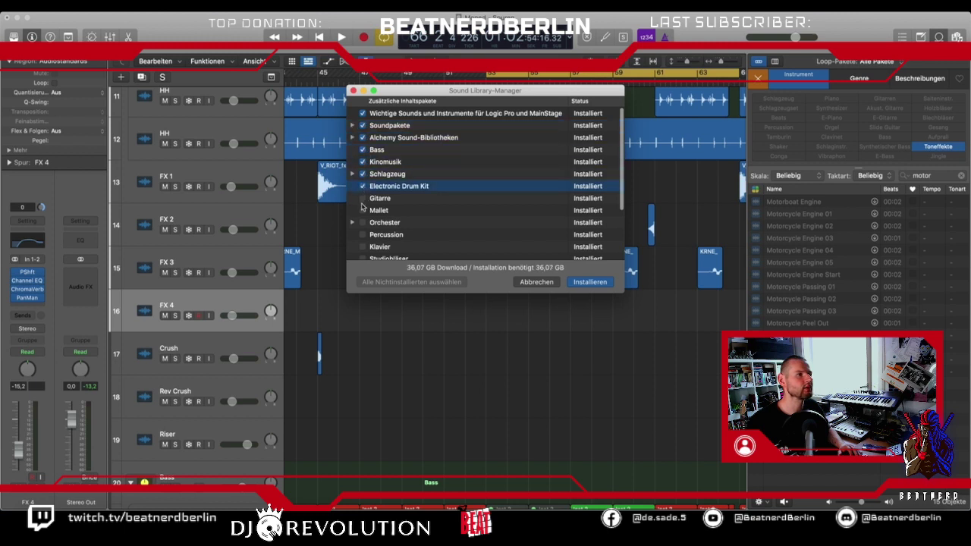
pyautogui.click(363, 210)
pyautogui.click(362, 198)
pyautogui.click(363, 222)
pyautogui.click(362, 235)
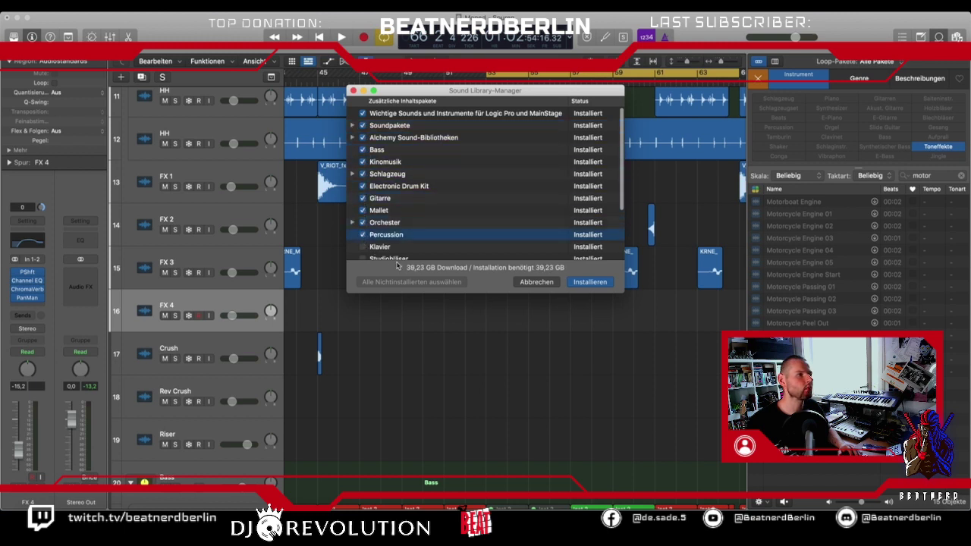
pyautogui.click(363, 246)
# Mark the remaining packages from Studiobläser through Frühere Versionen und Kompatibilität and install all marked content.
pyautogui.scroll(-5, 368, 246)
pyautogui.click(362, 181)
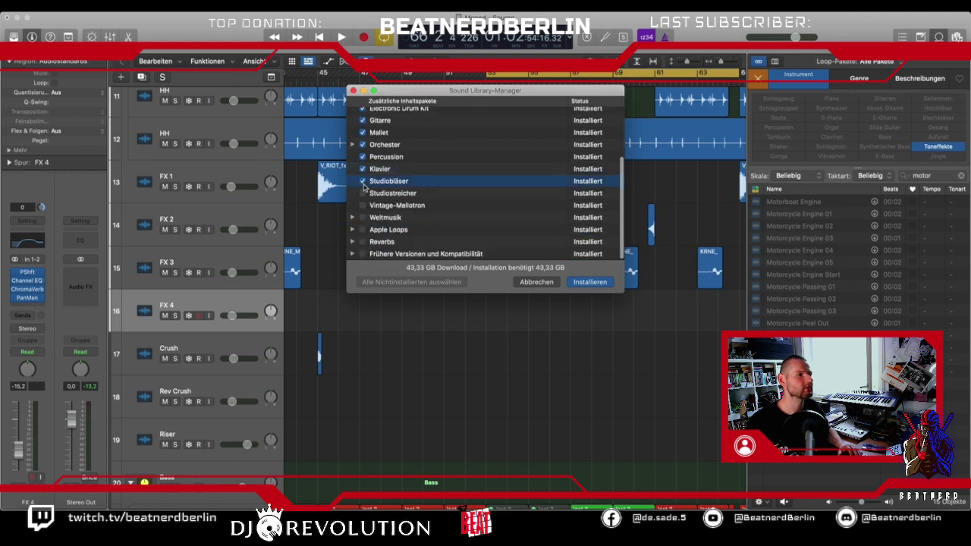
pyautogui.click(363, 192)
pyautogui.click(363, 204)
pyautogui.click(362, 217)
pyautogui.click(363, 229)
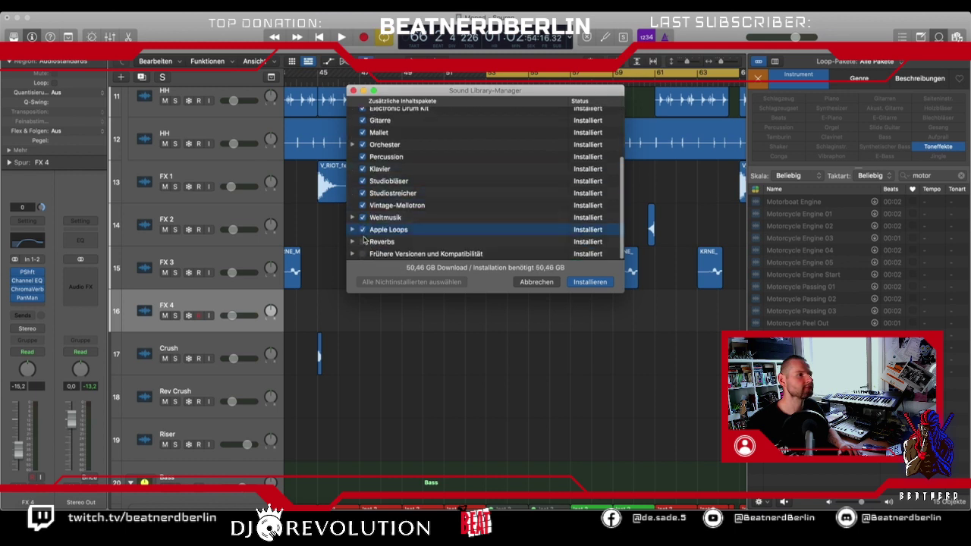
pyautogui.click(362, 241)
pyautogui.click(363, 253)
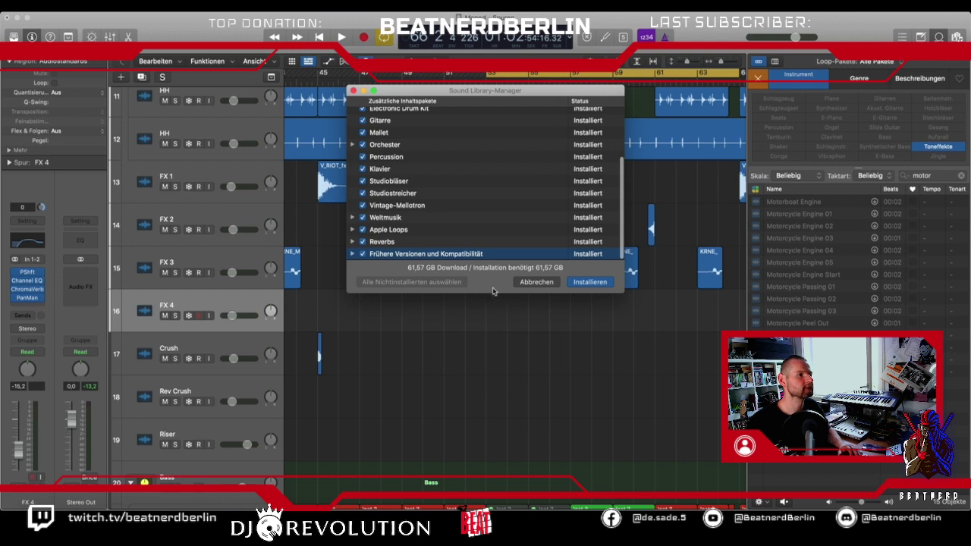
pyautogui.click(590, 284)
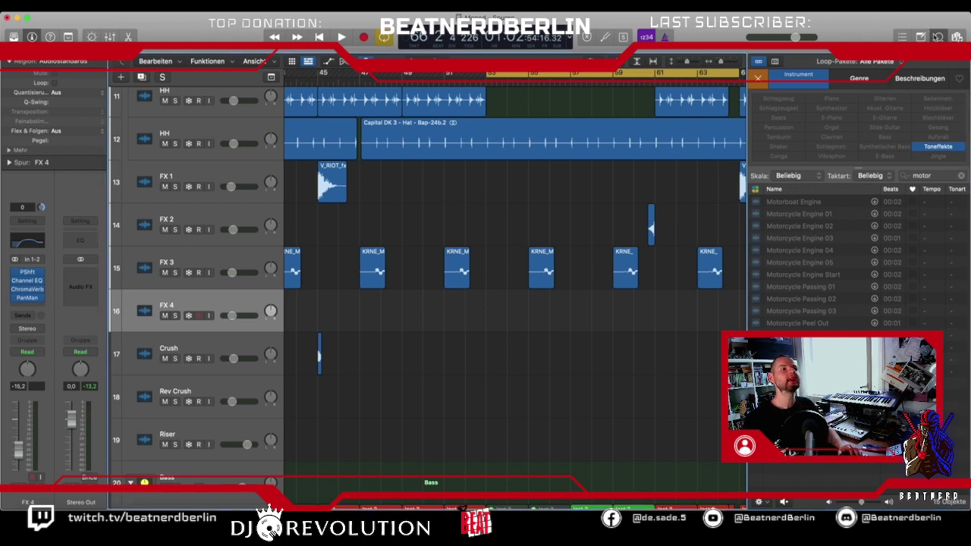
# Close the loop browser, switch to Safari and open YouTube in a new tab.
pyautogui.press('o')
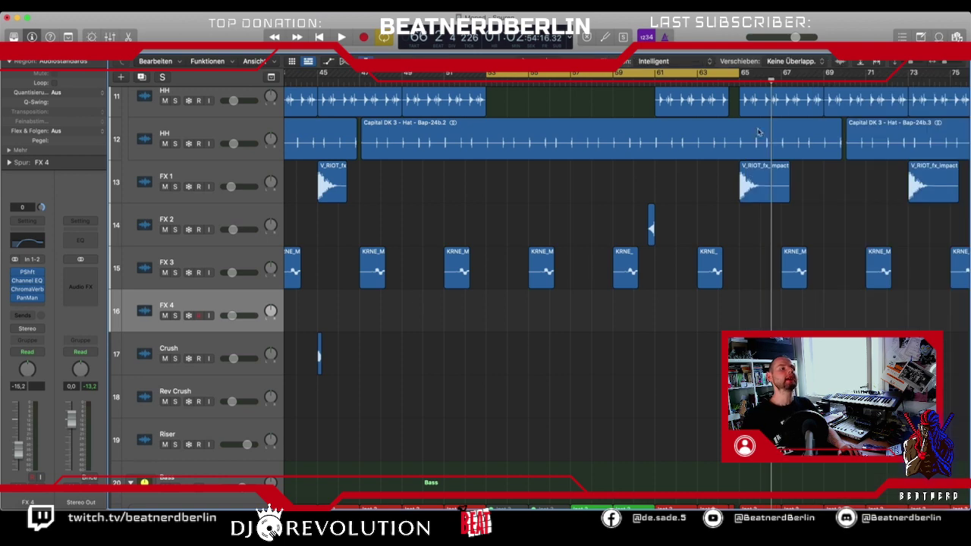
pyautogui.click(91, 500)
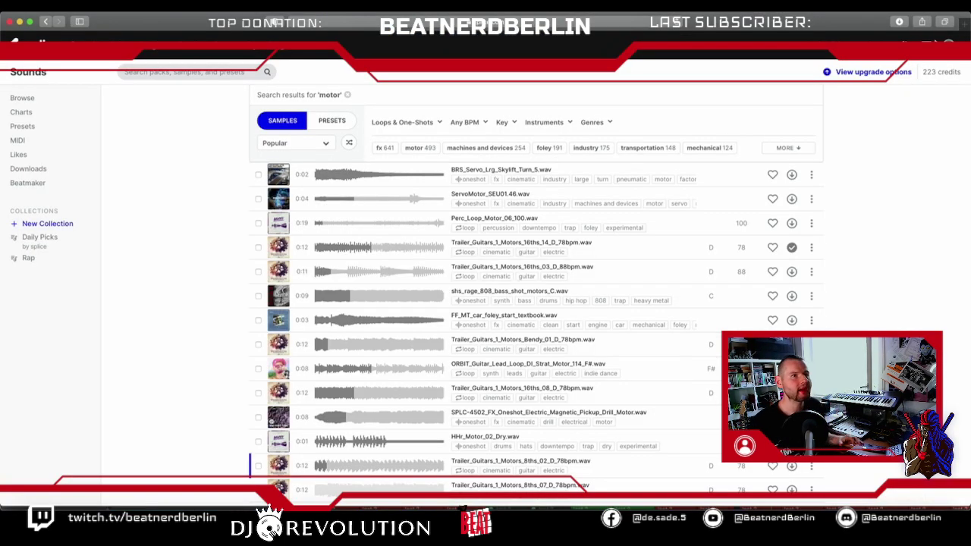
pyautogui.press('super+t')
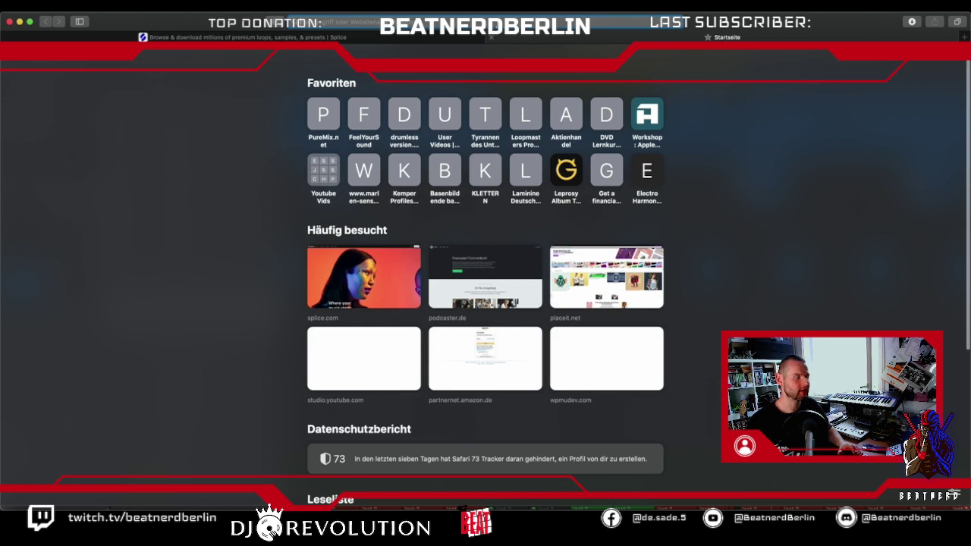
pyautogui.write('mo')
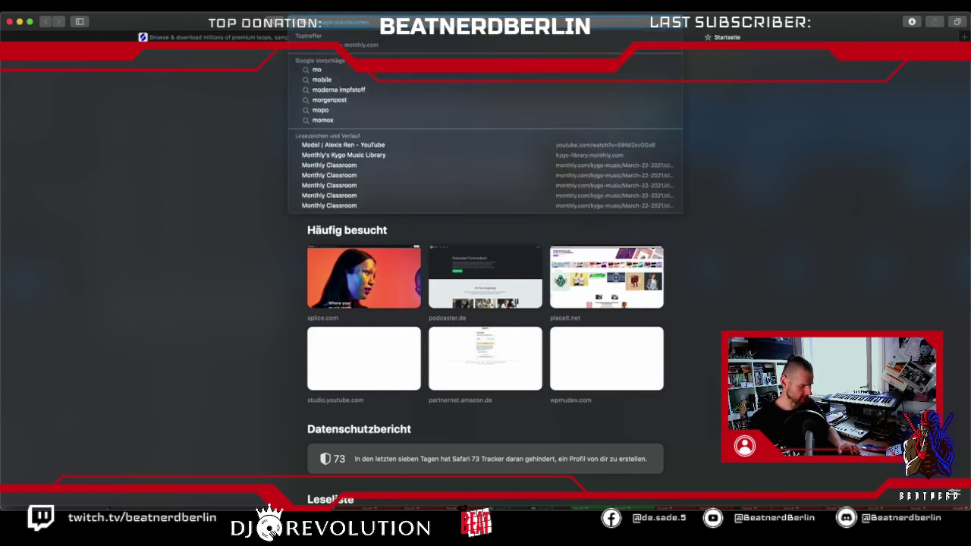
pyautogui.press('Escape')
pyautogui.write('you')
pyautogui.press('Escape')
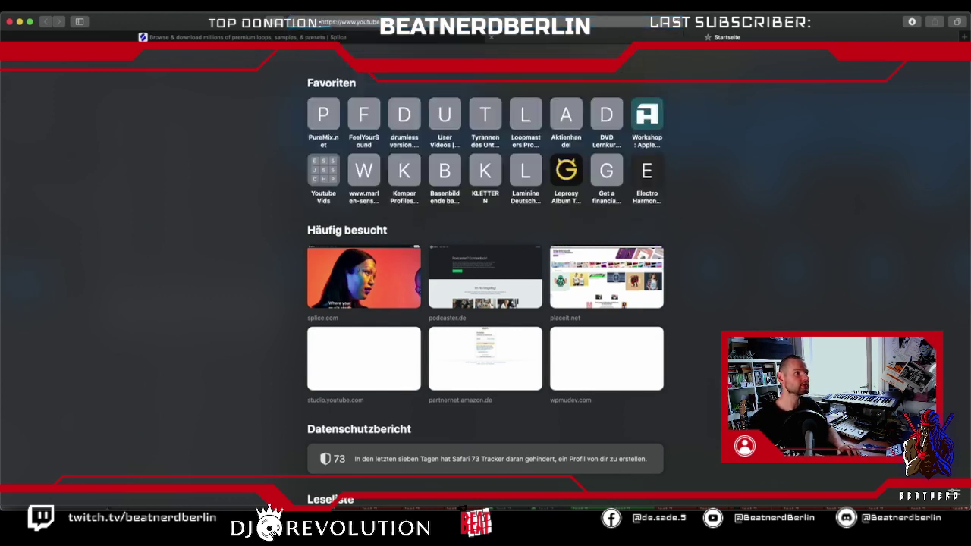
pyautogui.click(407, 127)
# Search YouTube for "moped".
pyautogui.click(368, 58)
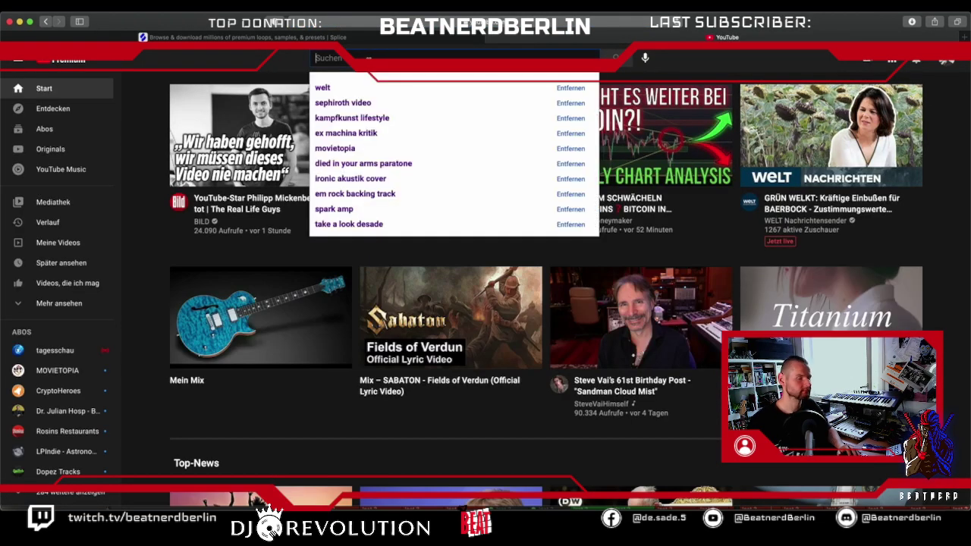
pyautogui.write('moped')
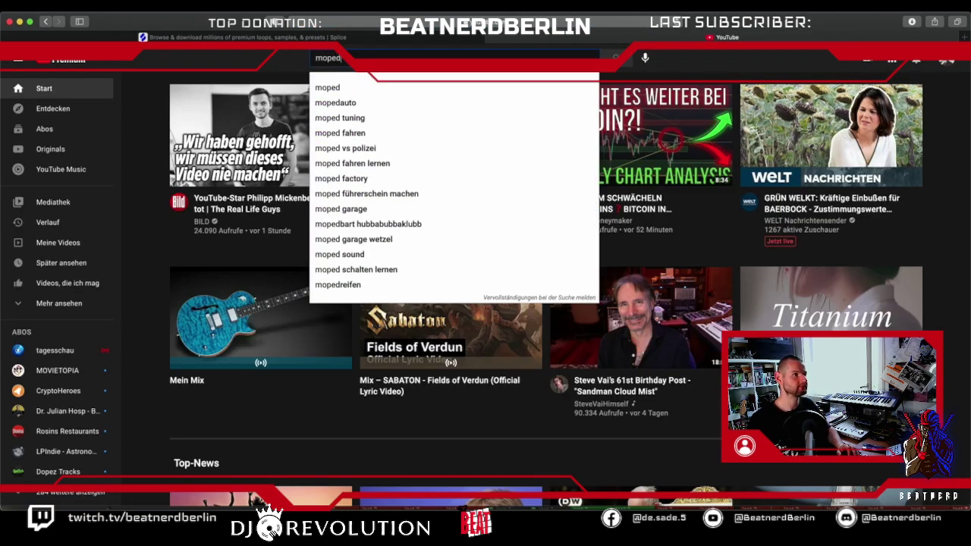
pyautogui.press('Return')
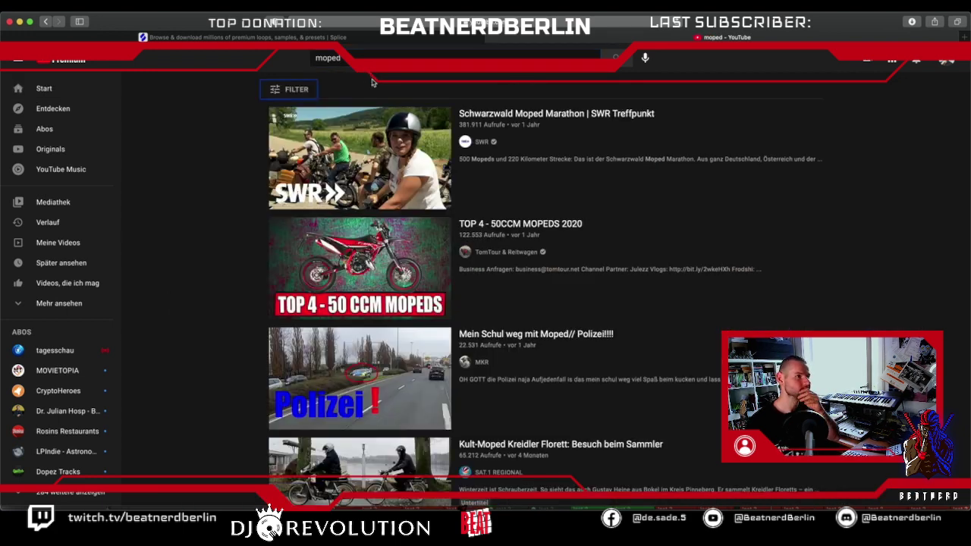
# Play the video "TOP 4 - 50CCM MOPEDS 2020" and skip through it for a moped engine sound, pausing at the end.
pyautogui.click(554, 221)
pyautogui.click(123, 416)
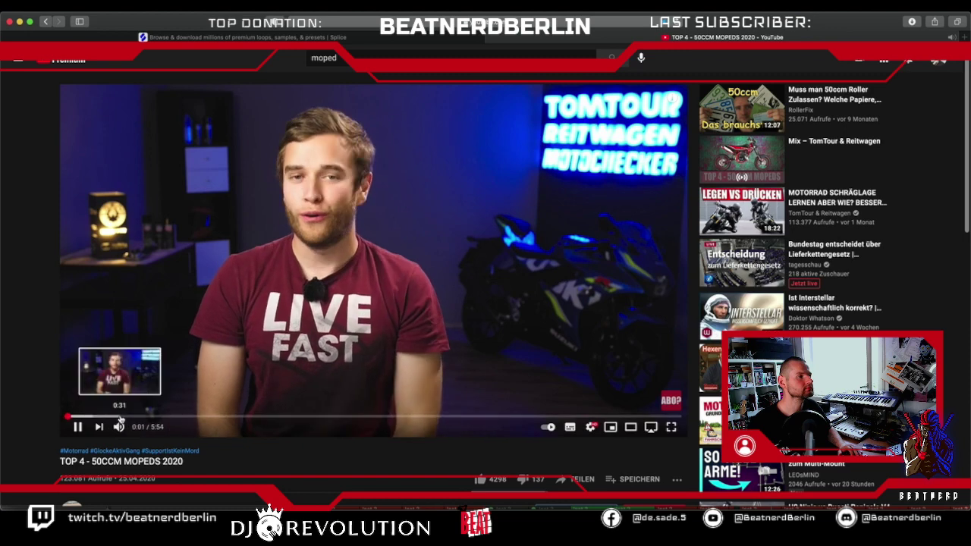
pyautogui.click(212, 416)
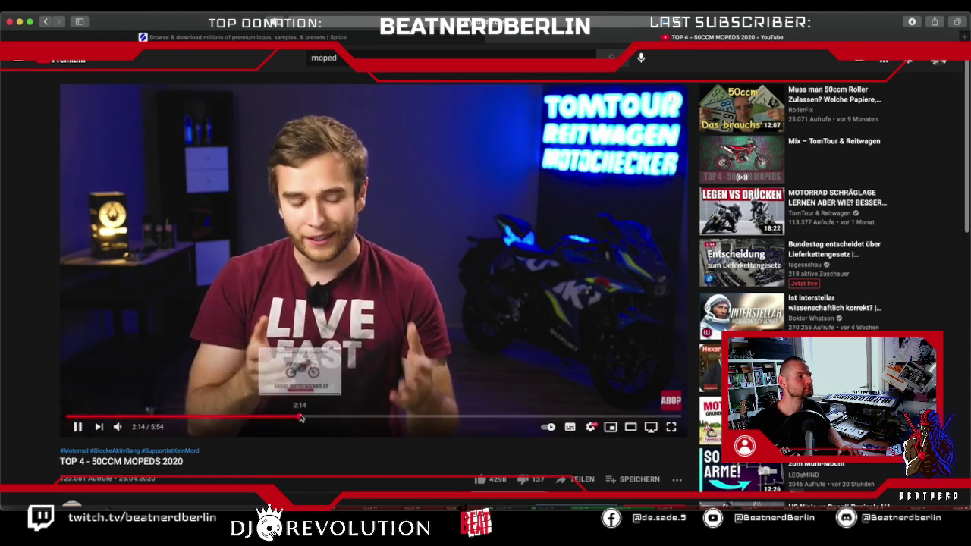
pyautogui.click(334, 417)
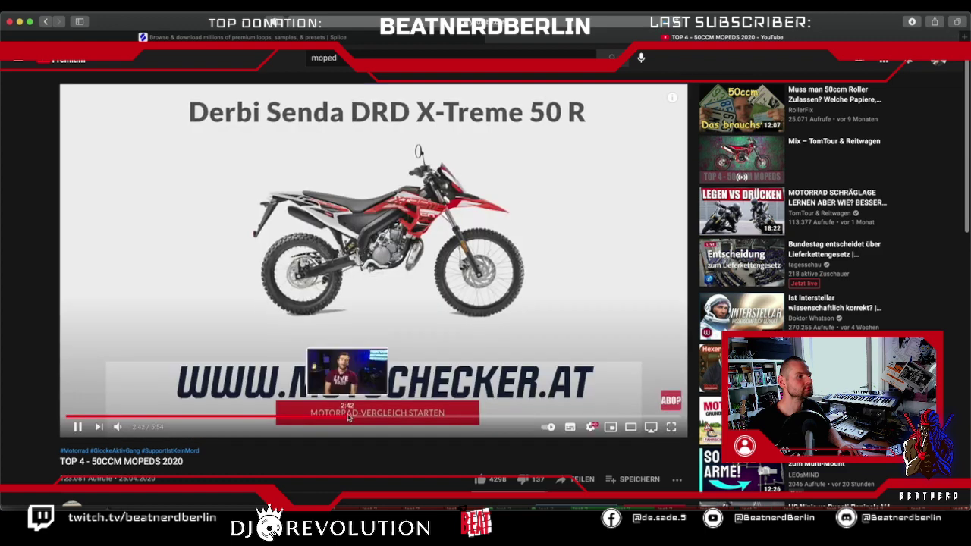
pyautogui.click(350, 417)
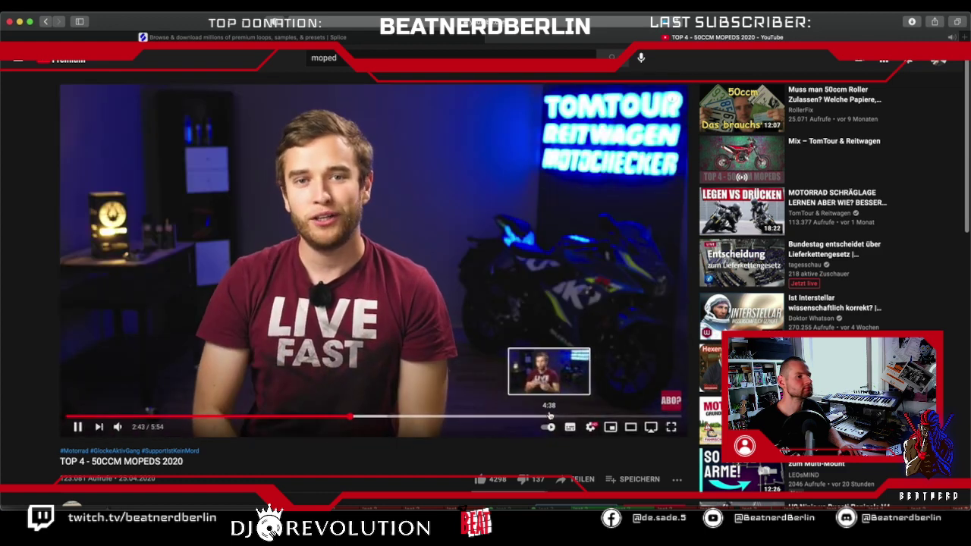
pyautogui.click(78, 427)
# Return to the moped results, play "5 Arten von Moped/Rollerfahrern", skip through it for engine sounds and pause it.
pyautogui.press('super+bracketleft')
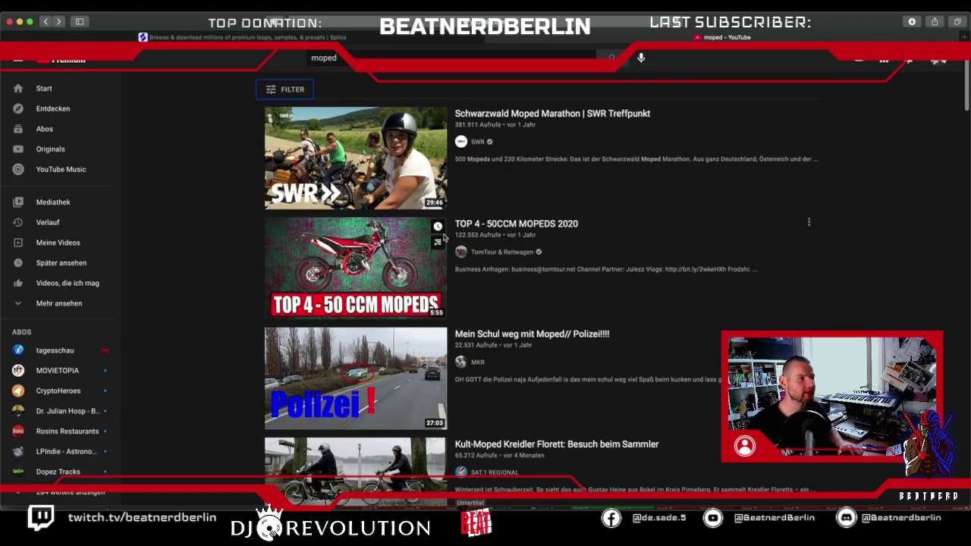
pyautogui.scroll(-1, 455, 228)
pyautogui.scroll(-5, 480, 262)
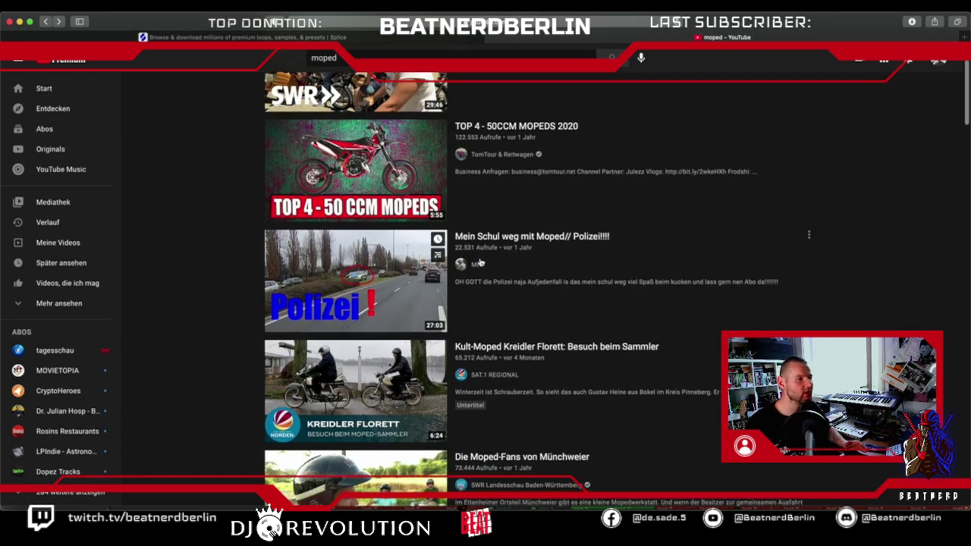
pyautogui.scroll(-2, 578, 299)
pyautogui.scroll(-3, 577, 299)
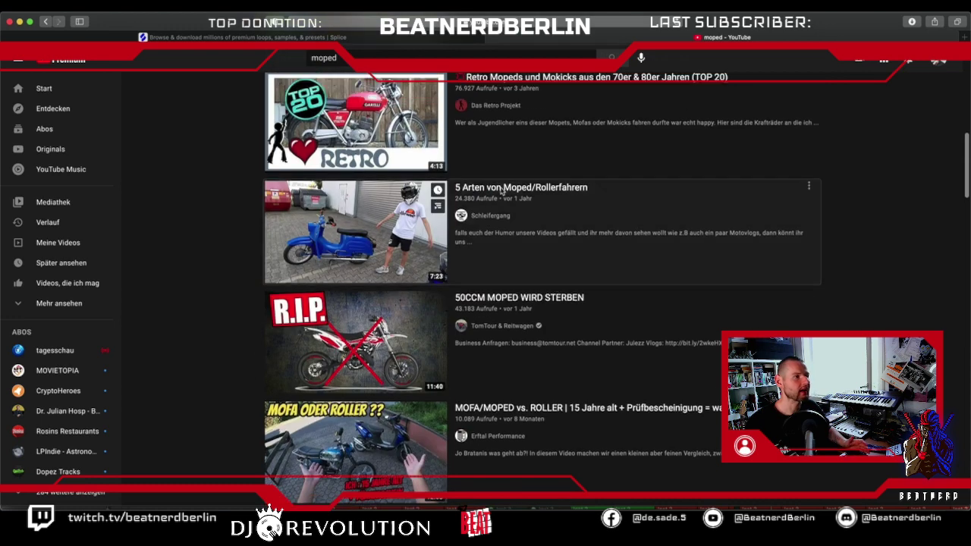
pyautogui.click(501, 188)
pyautogui.click(107, 417)
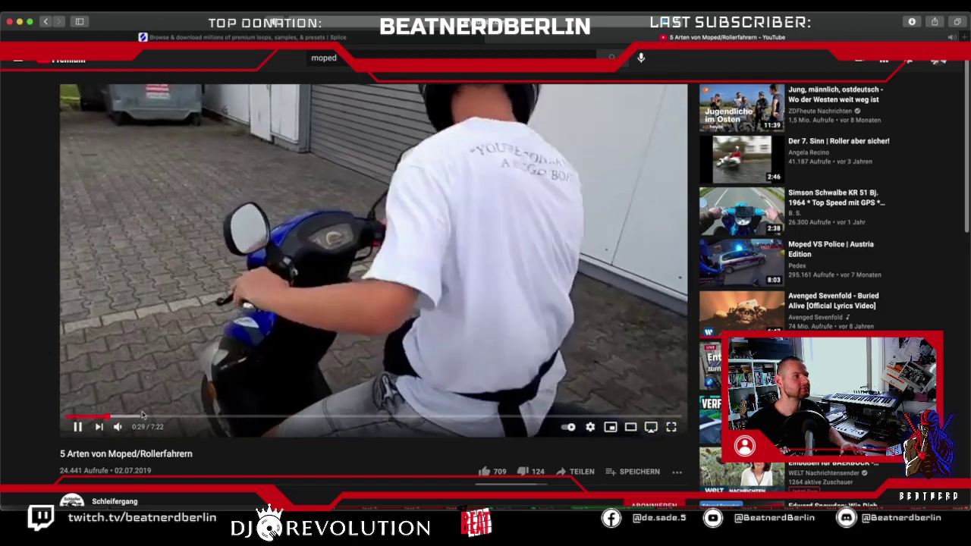
pyautogui.click(225, 417)
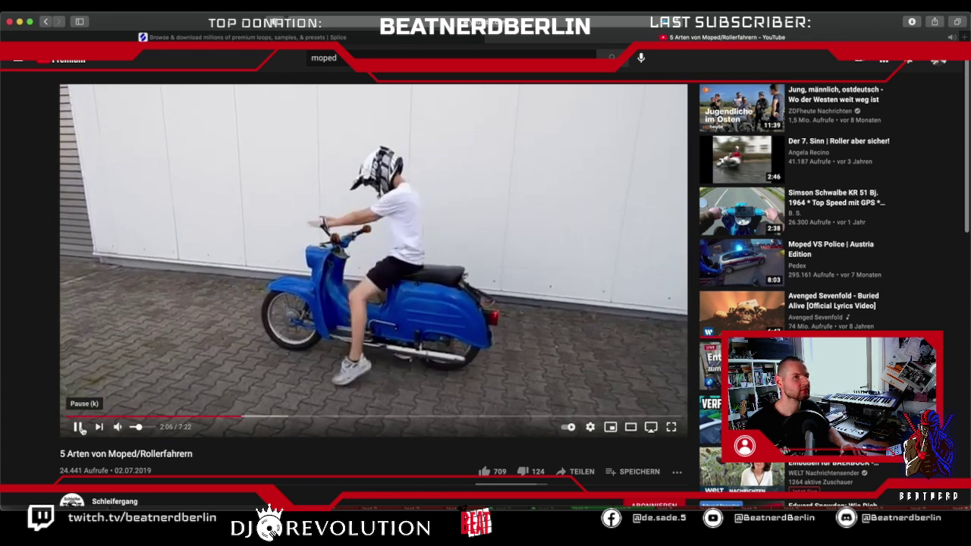
pyautogui.click(78, 427)
# Check the additional options offered below the moped video and close them.
pyautogui.scroll(-3, 417, 375)
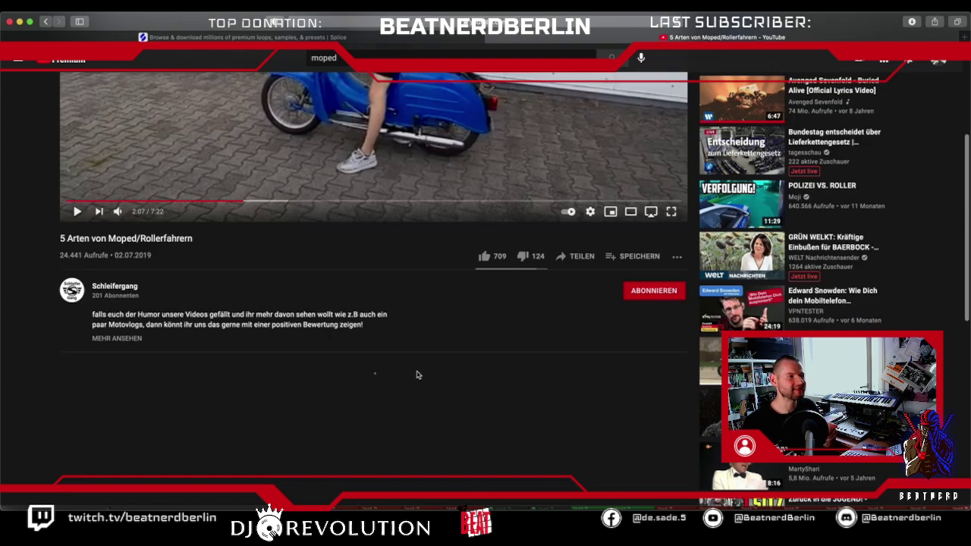
pyautogui.click(675, 256)
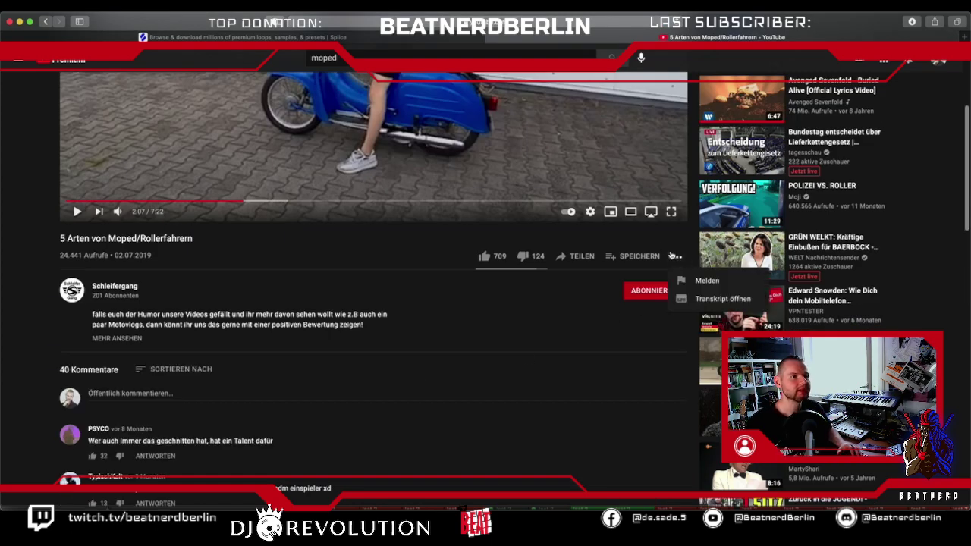
pyautogui.click(676, 256)
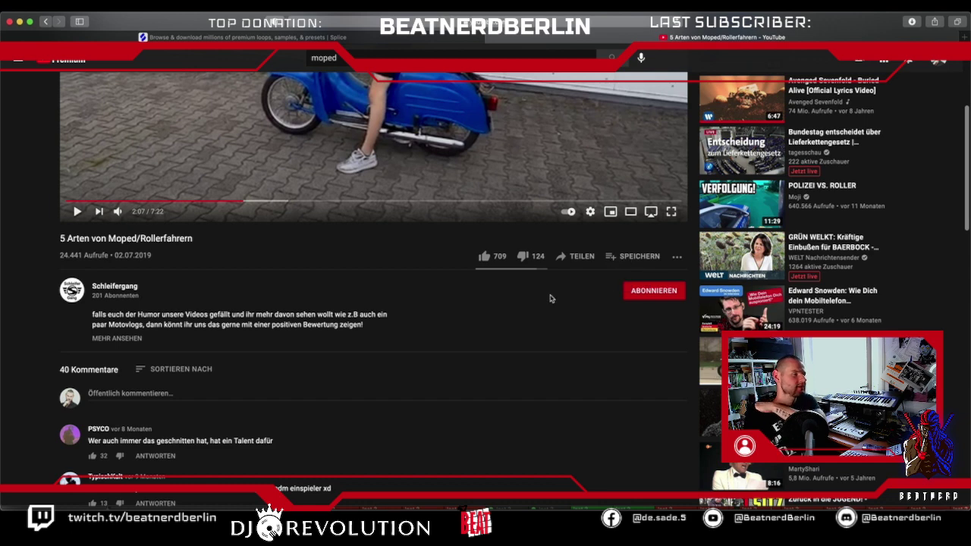
pyautogui.scroll(5, 529, 349)
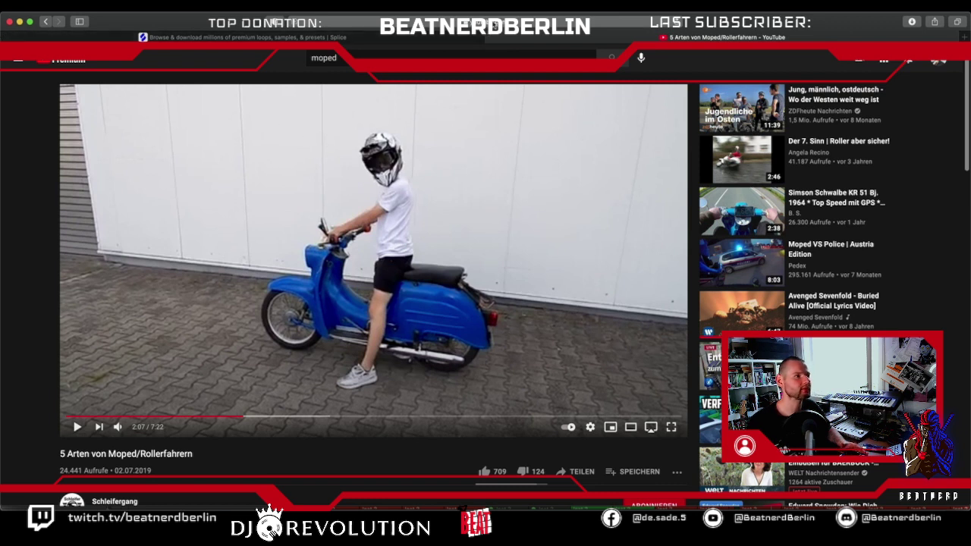
# Open Google in a new tab and search for "moped sound wav".
pyautogui.click(960, 35)
pyautogui.write('w')
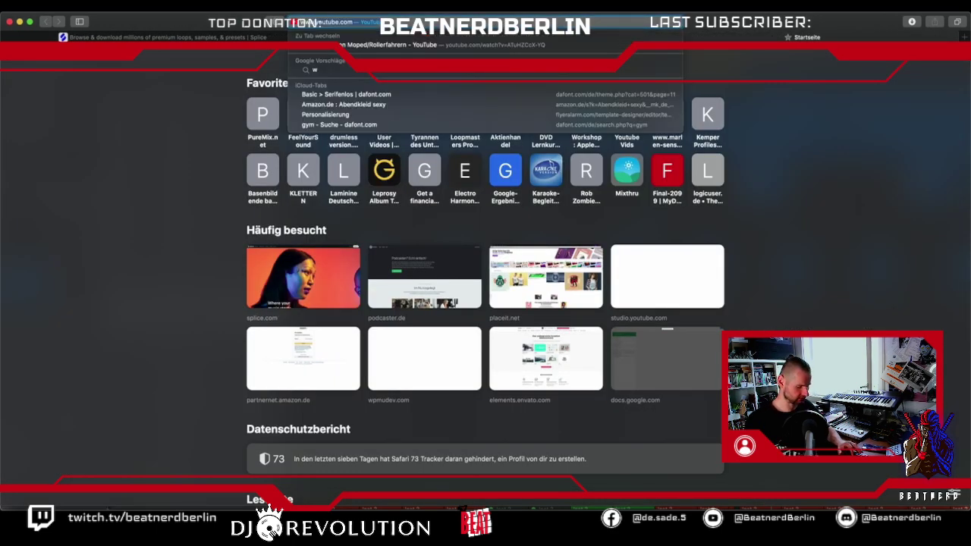
pyautogui.write('ww.goog')
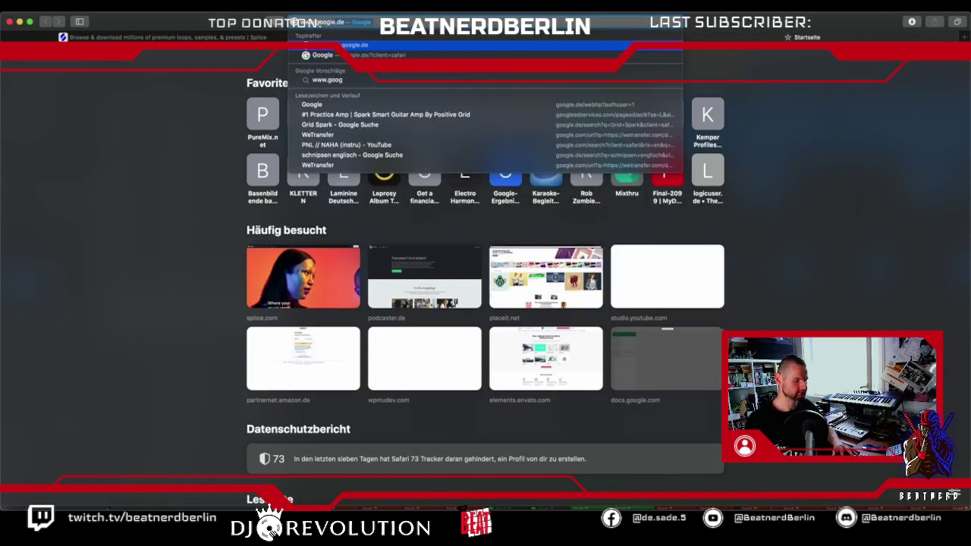
pyautogui.press('Return')
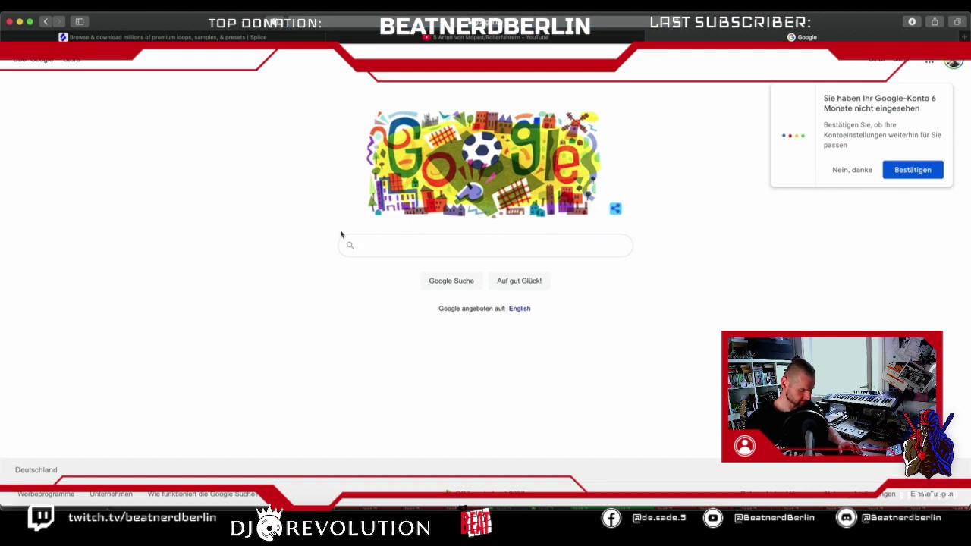
pyautogui.write('moped sou')
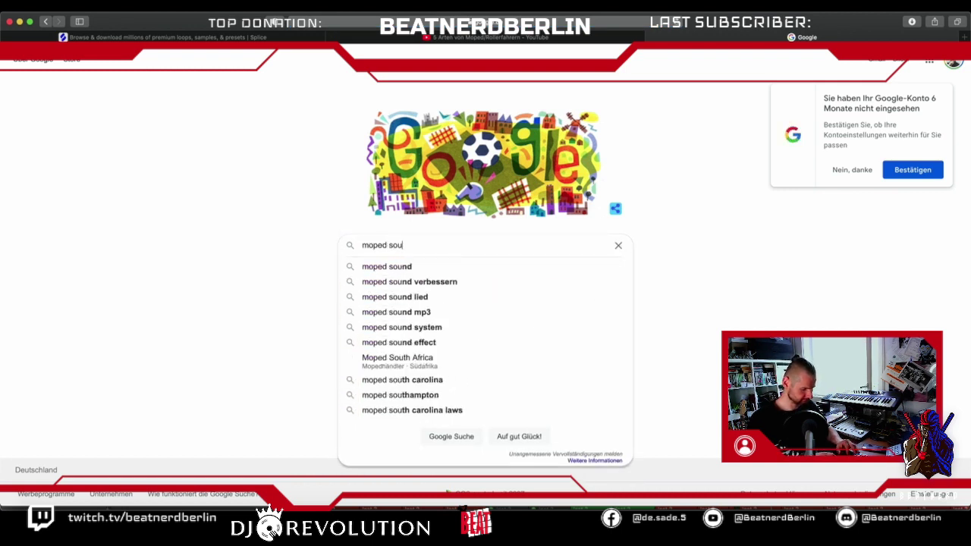
pyautogui.write('nd wav')
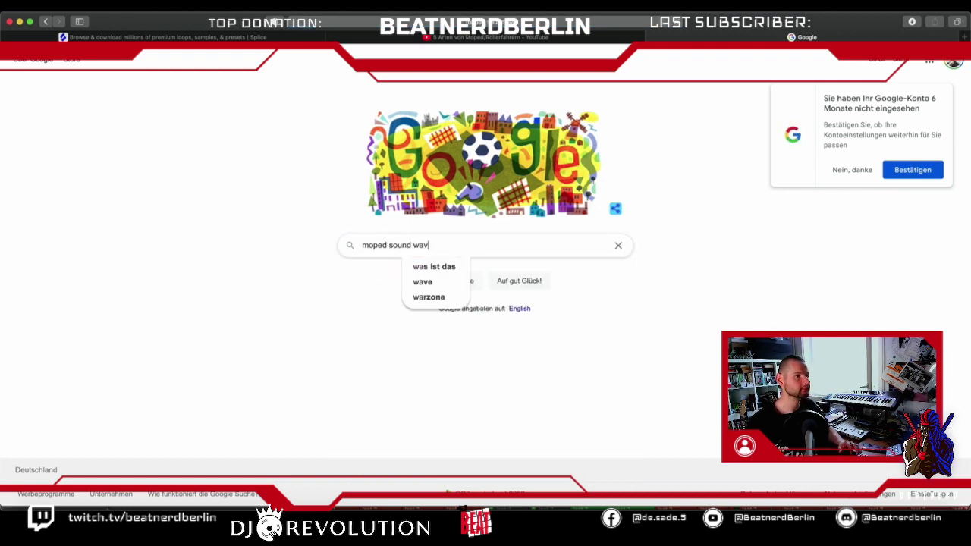
pyautogui.press('Return')
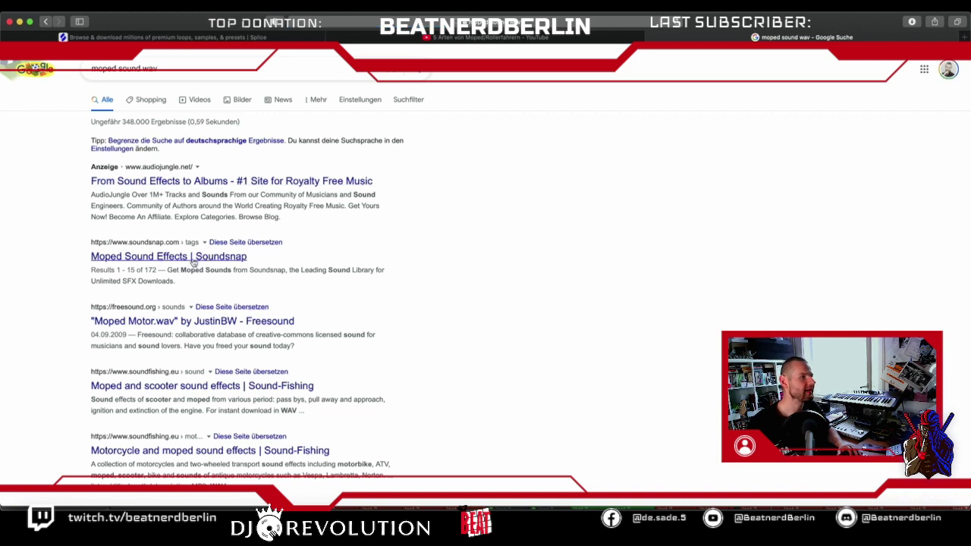
# Open the Freesound result "Moped Motor.wav" and audition the recording briefly.
pyautogui.click(176, 322)
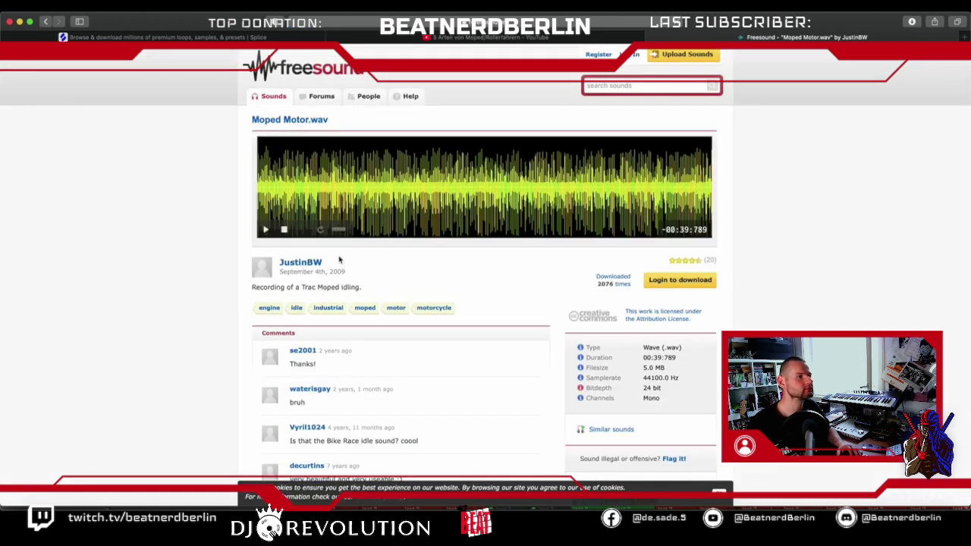
pyautogui.click(266, 230)
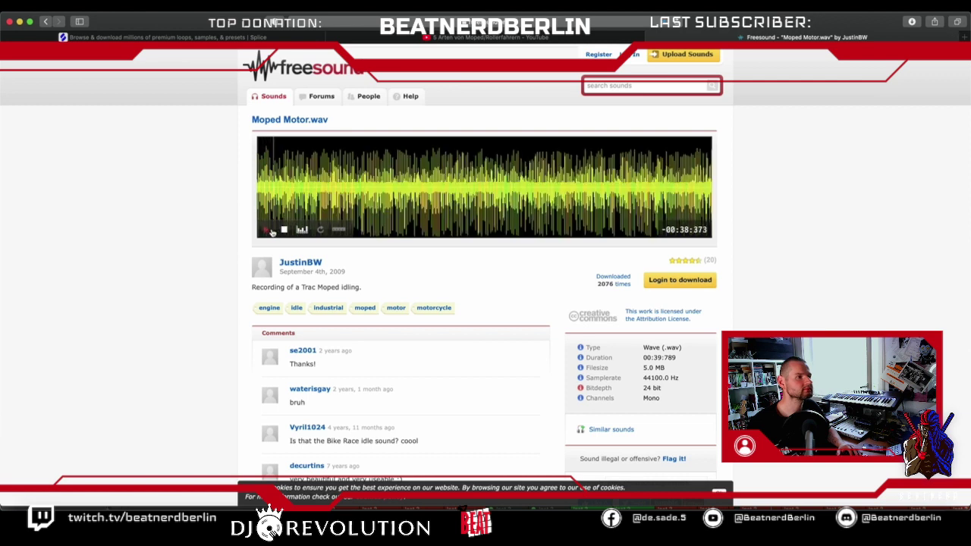
pyautogui.click(266, 230)
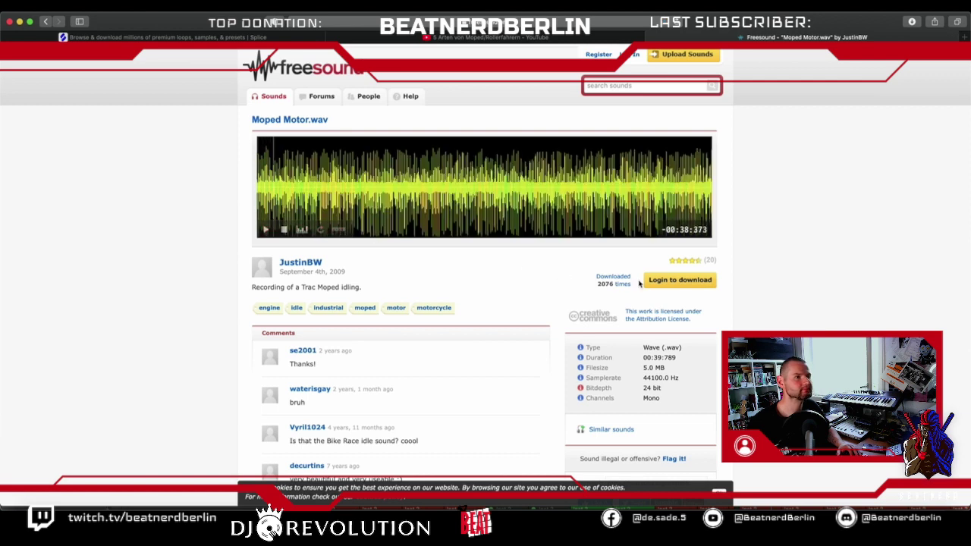
# Try to download Moped Motor.wav through the Freesound login page, and go back to the Google results.
pyautogui.click(663, 281)
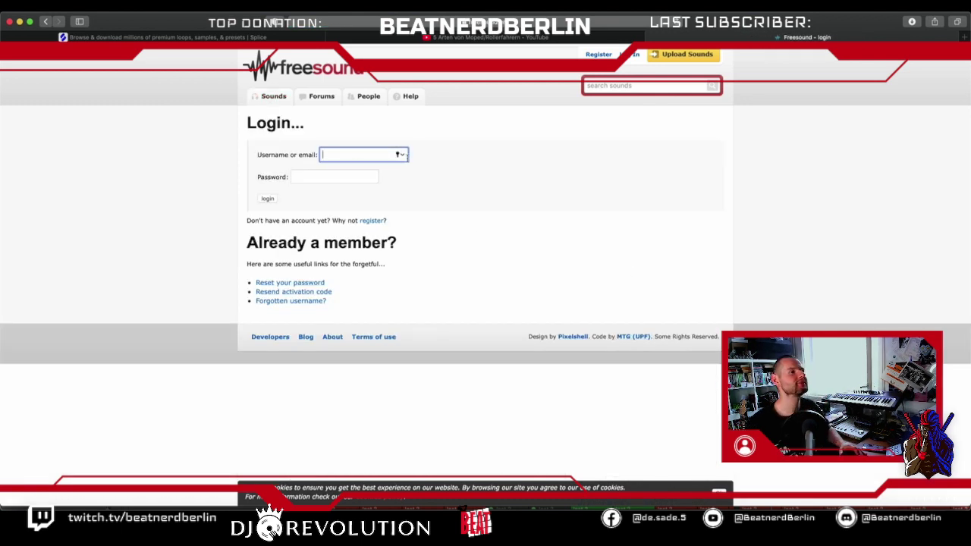
pyautogui.click(377, 155)
pyautogui.click(348, 179)
pyautogui.click(356, 154)
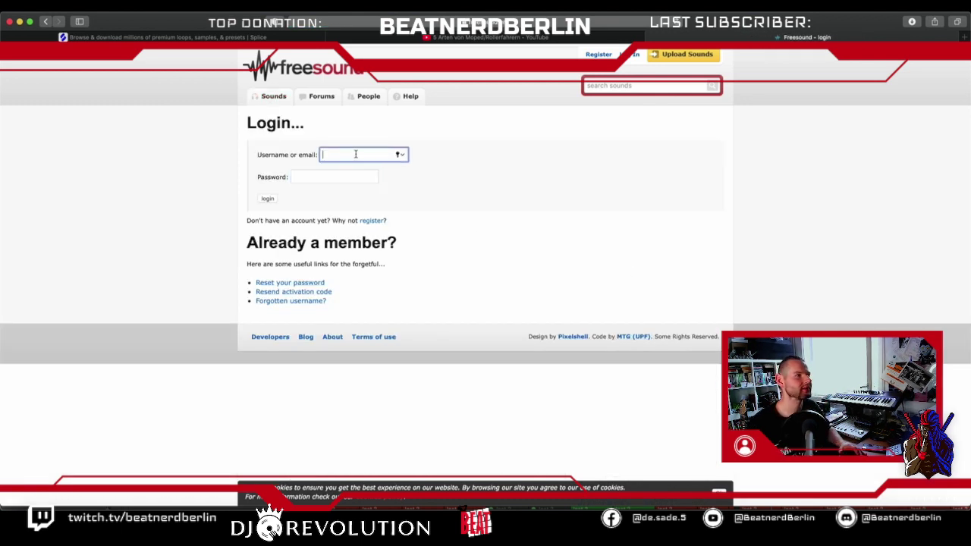
pyautogui.click(46, 21)
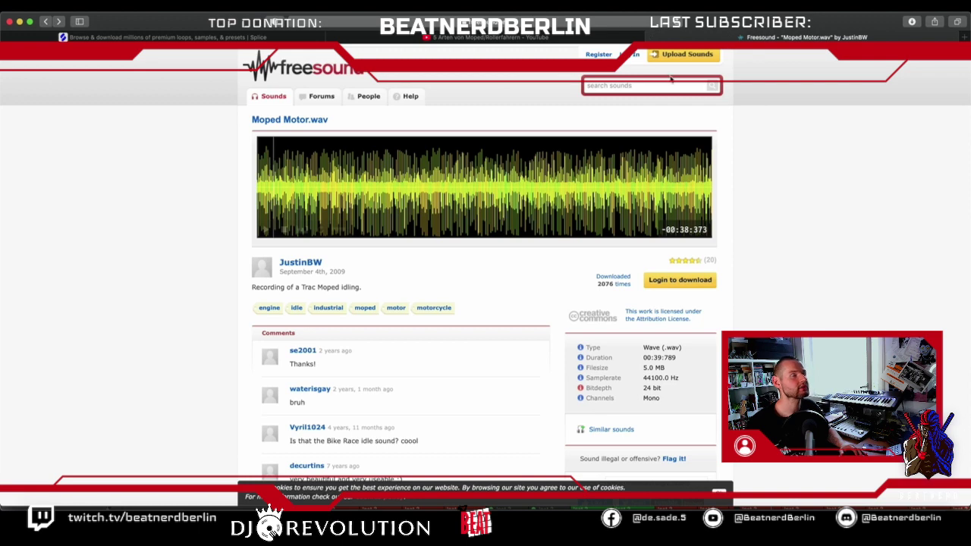
pyautogui.moveTo(368, 162)
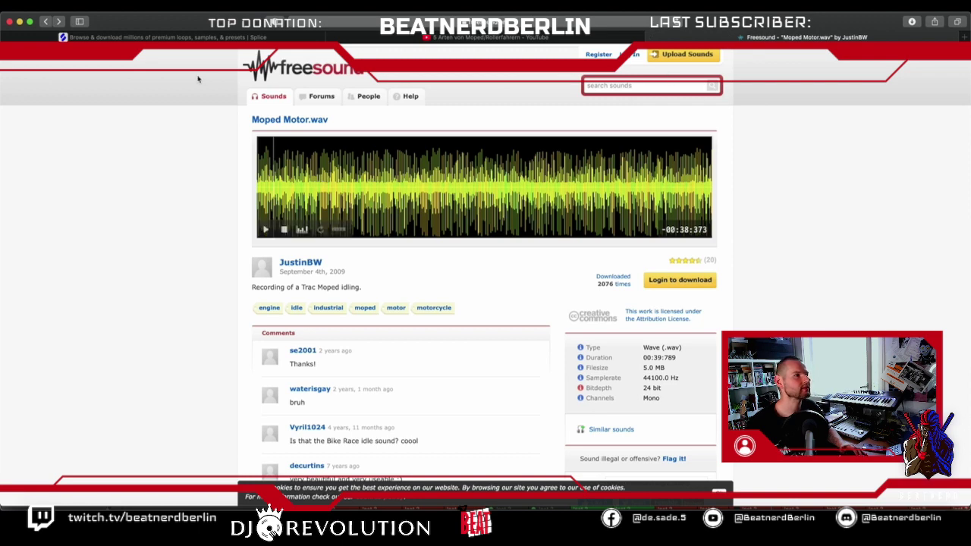
pyautogui.click(45, 22)
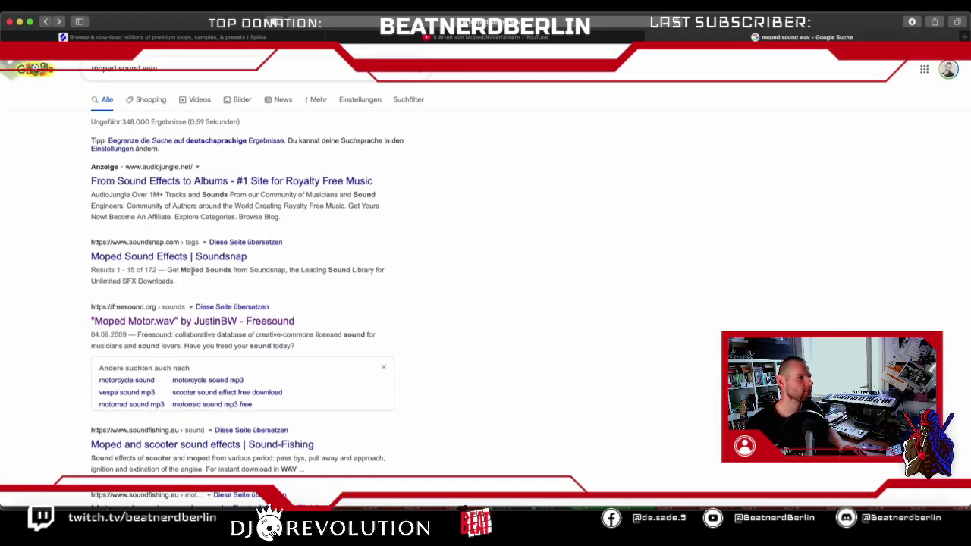
# Open the salamisound.de MOFA sounds result, allow the preselected cookies, and audition the Zündapp KS 50 TT watercooled sound briefly.
pyautogui.scroll(-2, 191, 271)
pyautogui.scroll(-2, 191, 273)
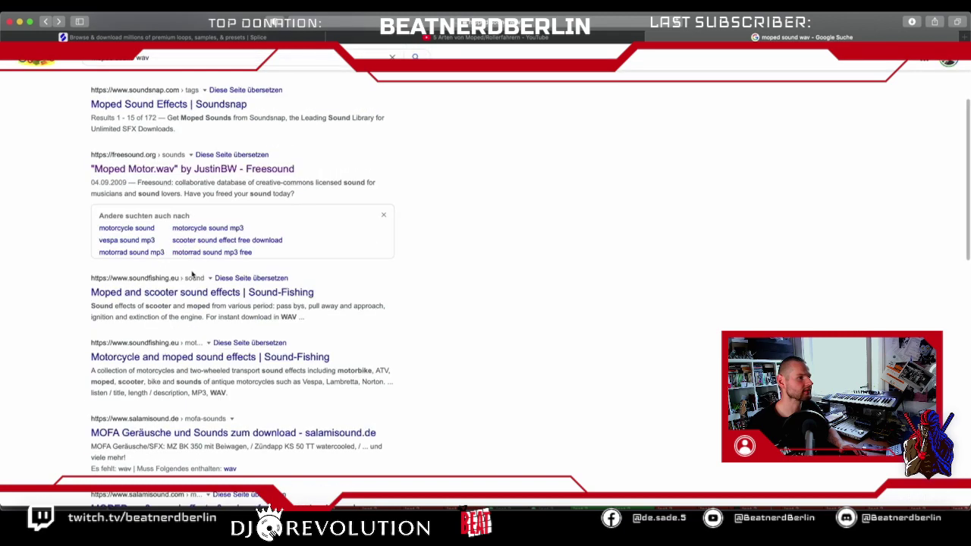
pyautogui.click(196, 430)
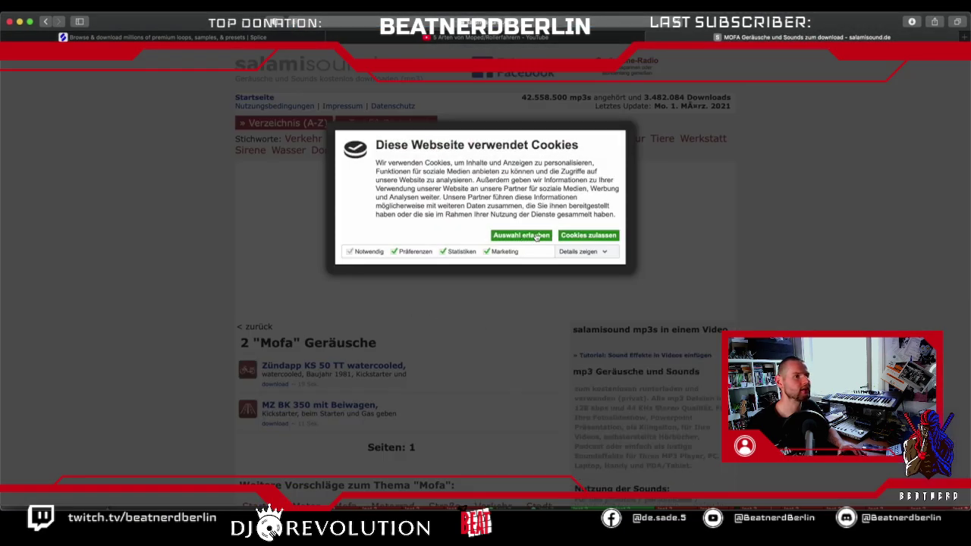
pyautogui.click(536, 236)
pyautogui.scroll(-1, 500, 350)
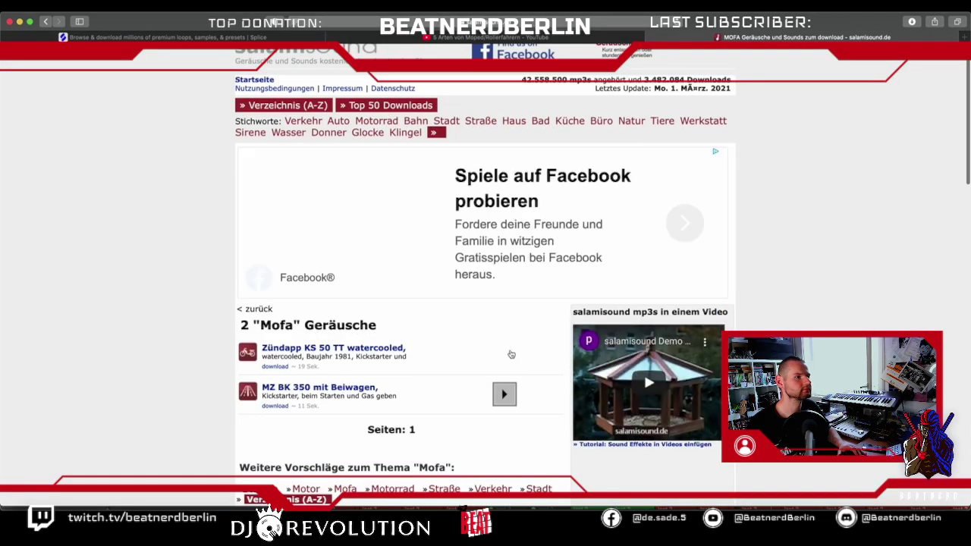
pyautogui.click(505, 357)
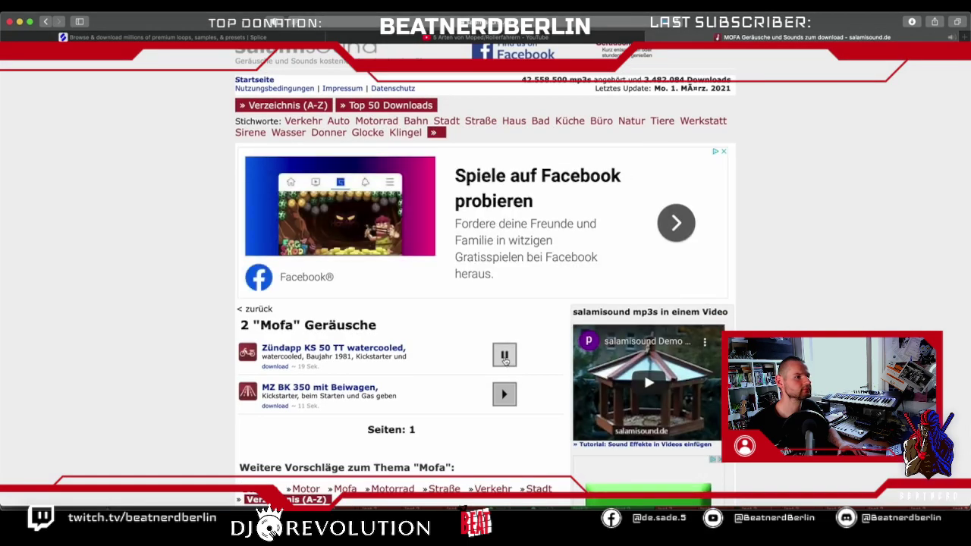
pyautogui.click(502, 364)
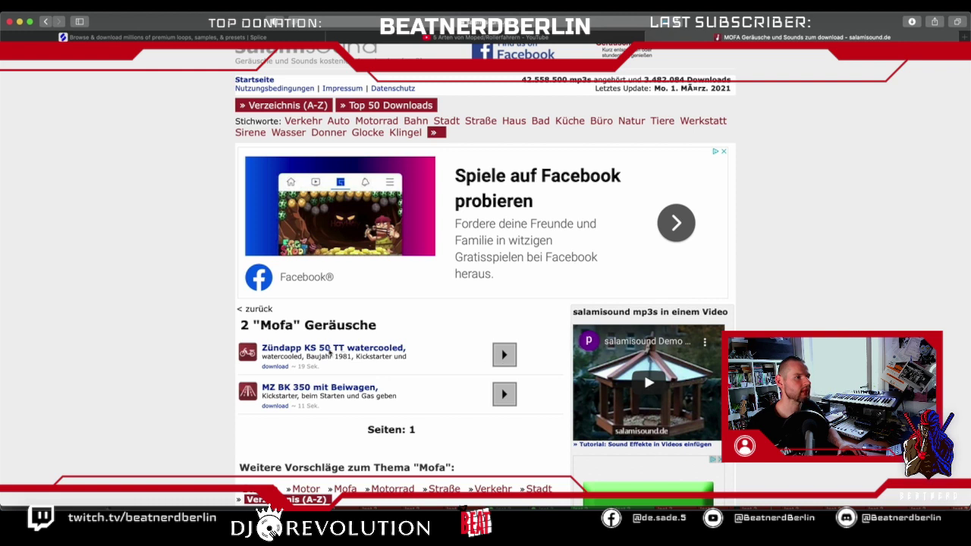
# Download the Zündapp KS 50 TT watercooled mp3, accepting the site's terms of use, and open the file in the music player and pause it.
pyautogui.click(275, 366)
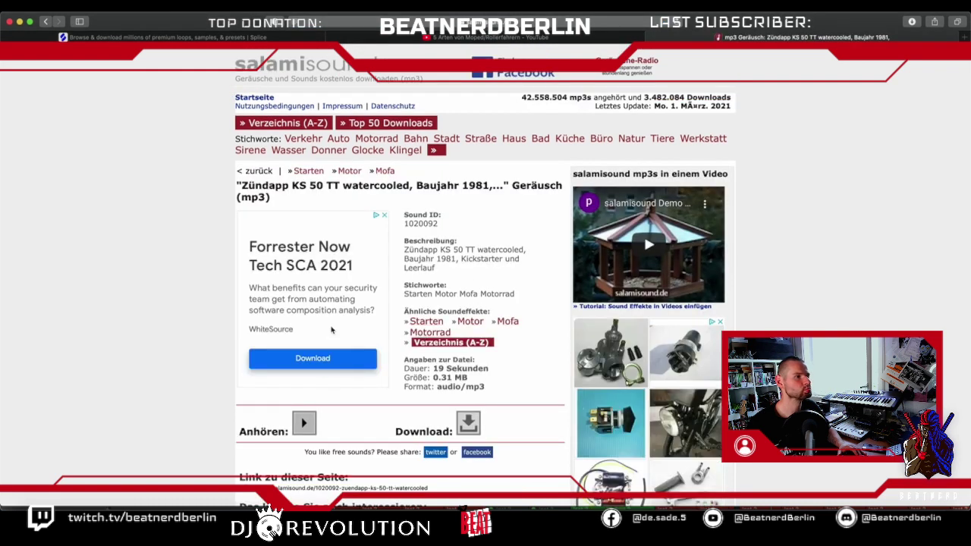
pyautogui.scroll(-1, 470, 372)
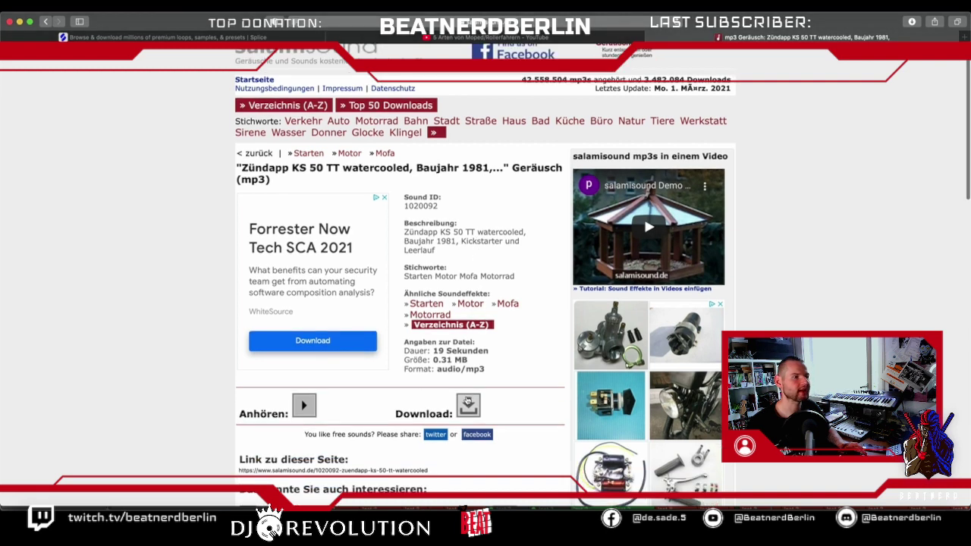
pyautogui.click(468, 403)
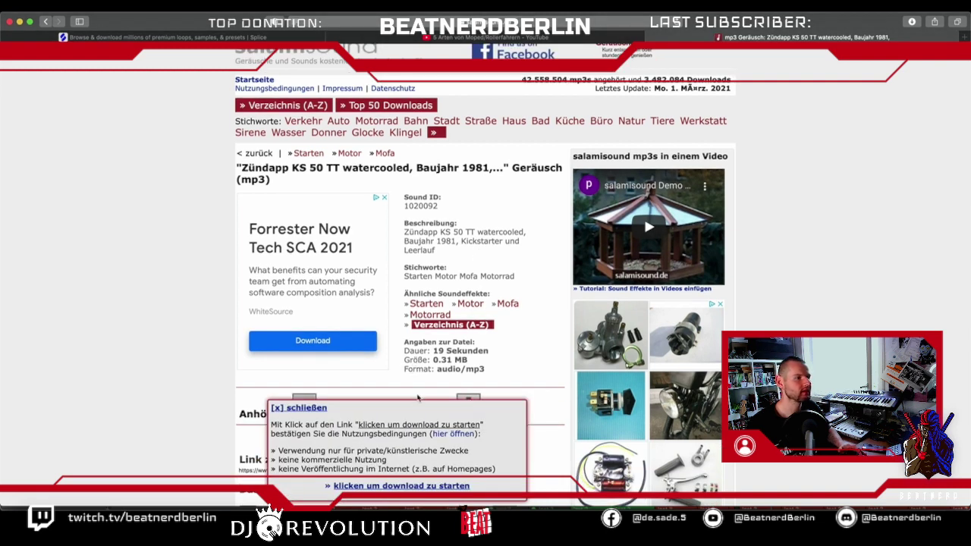
pyautogui.click(400, 486)
pyautogui.click(559, 295)
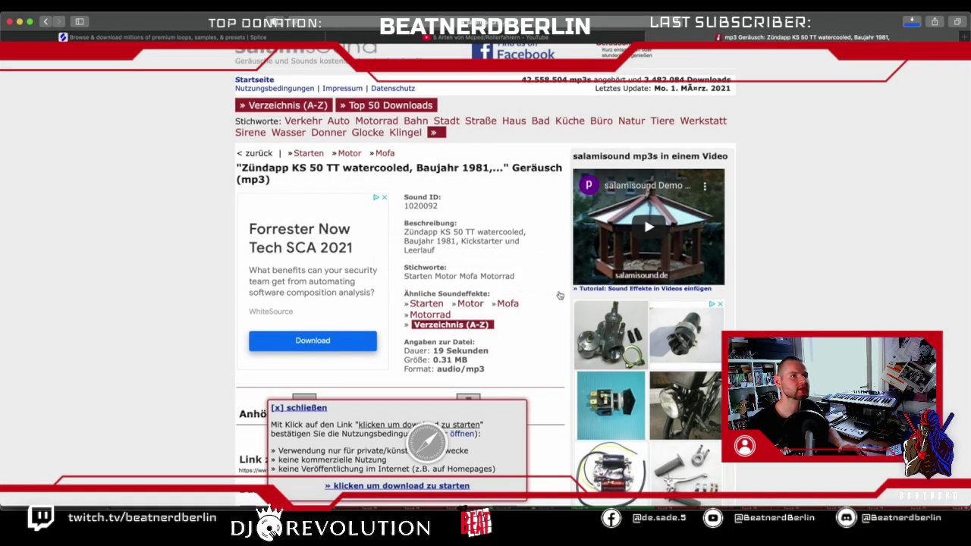
pyautogui.click(911, 25)
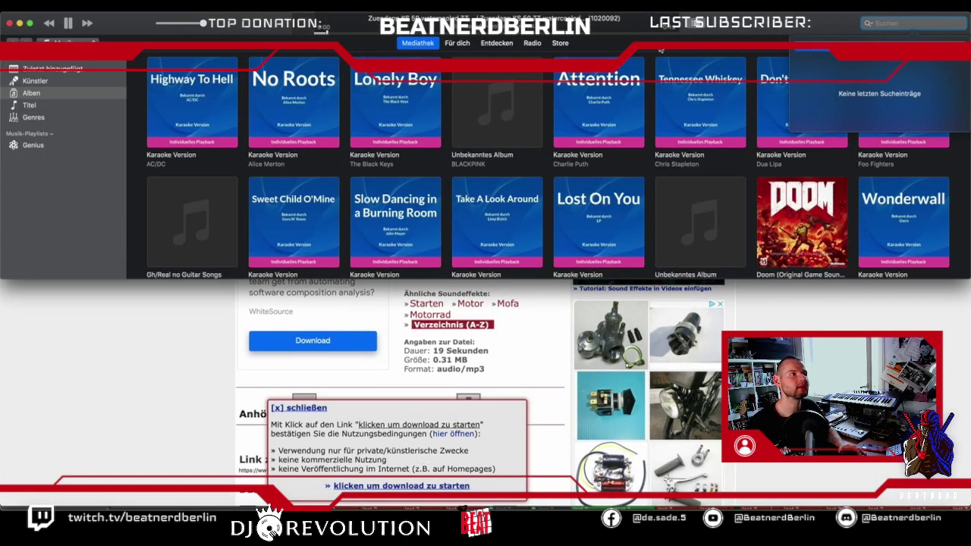
pyautogui.click(76, 32)
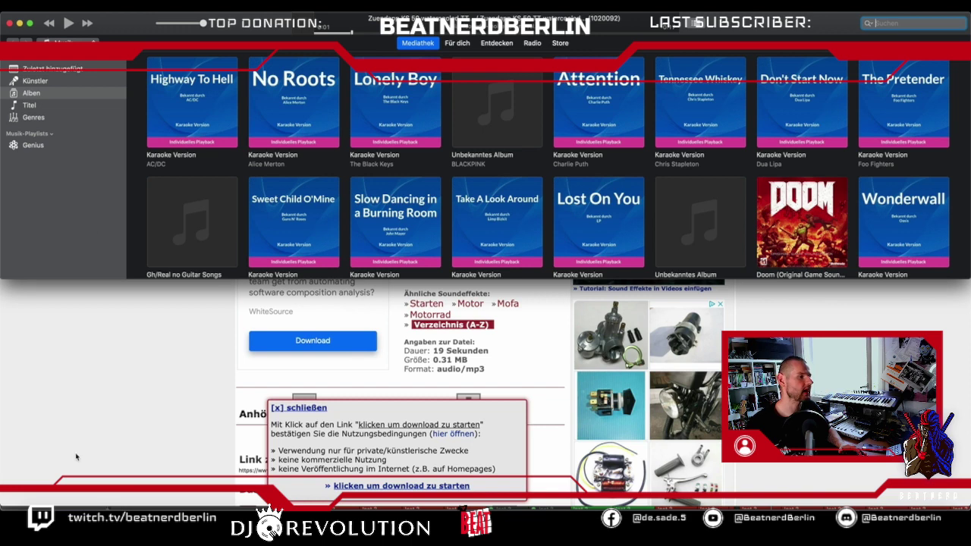
# Switch to Logic Pro and place salamisound-1020092-zuendapp-ks-50-tt-watercooled.mp3 from the Downloads folder on the FX 4 track at bar 53.
pyautogui.click(160, 506)
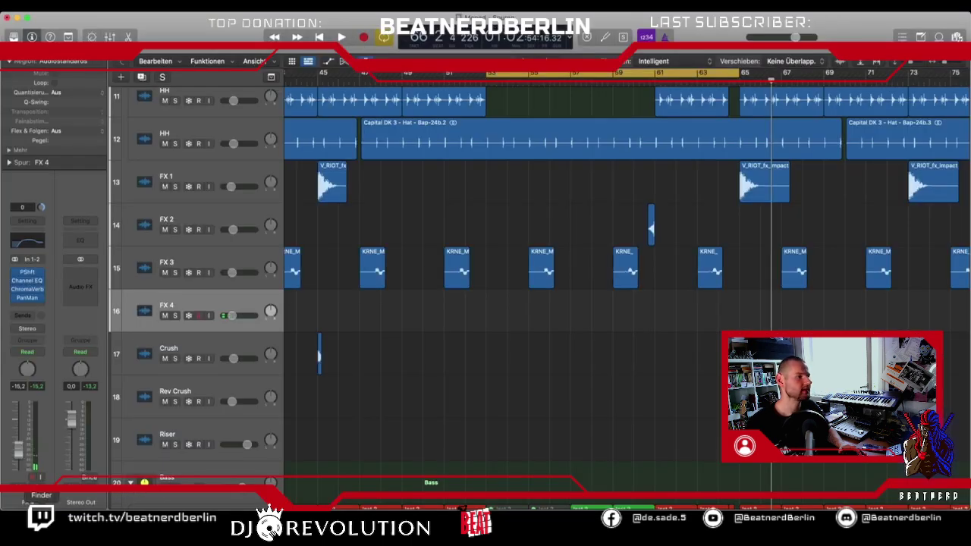
pyautogui.click(41, 508)
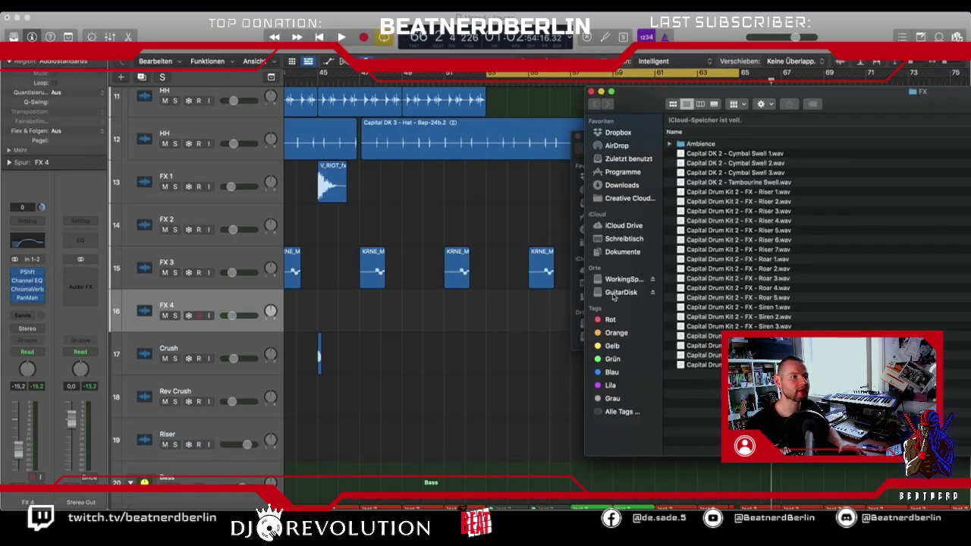
pyautogui.click(621, 254)
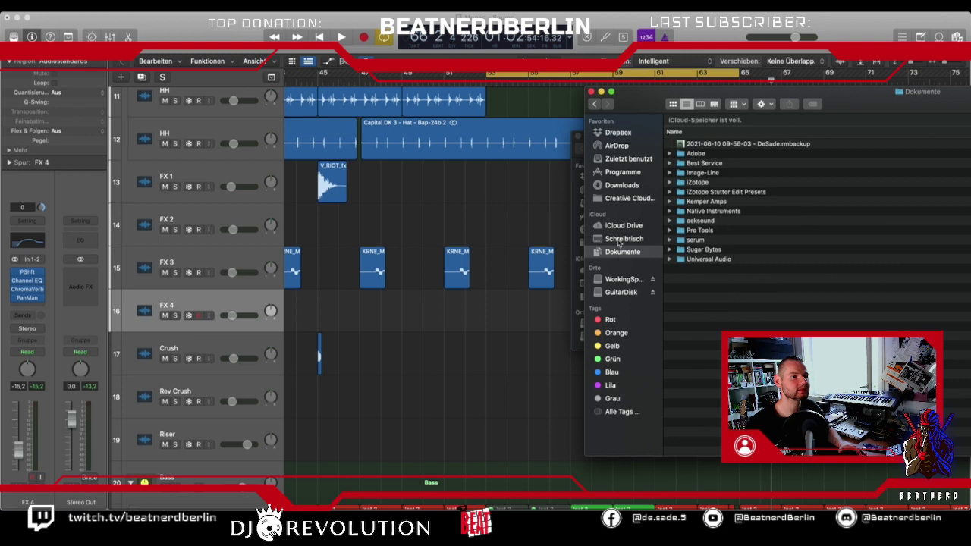
pyautogui.click(620, 188)
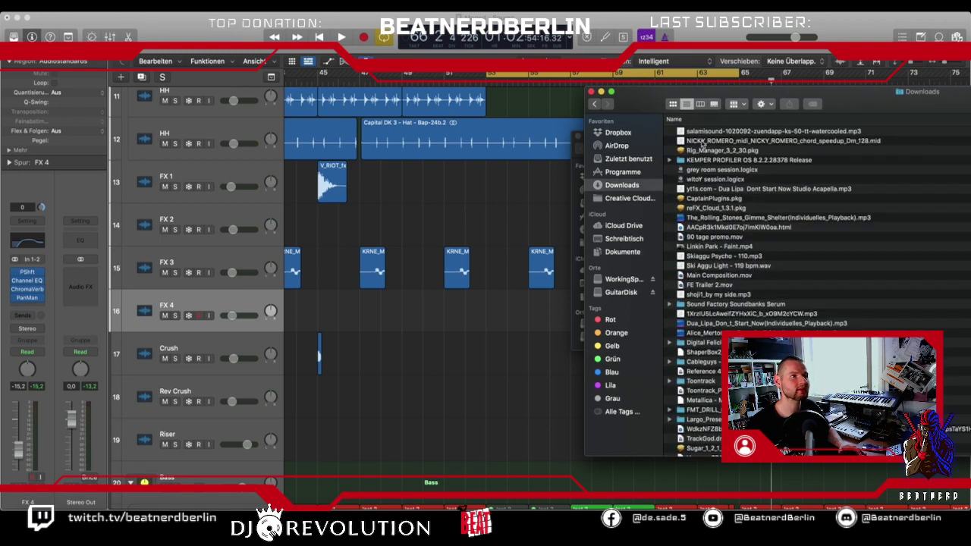
pyautogui.moveTo(704, 135); pyautogui.dragTo(510, 311)
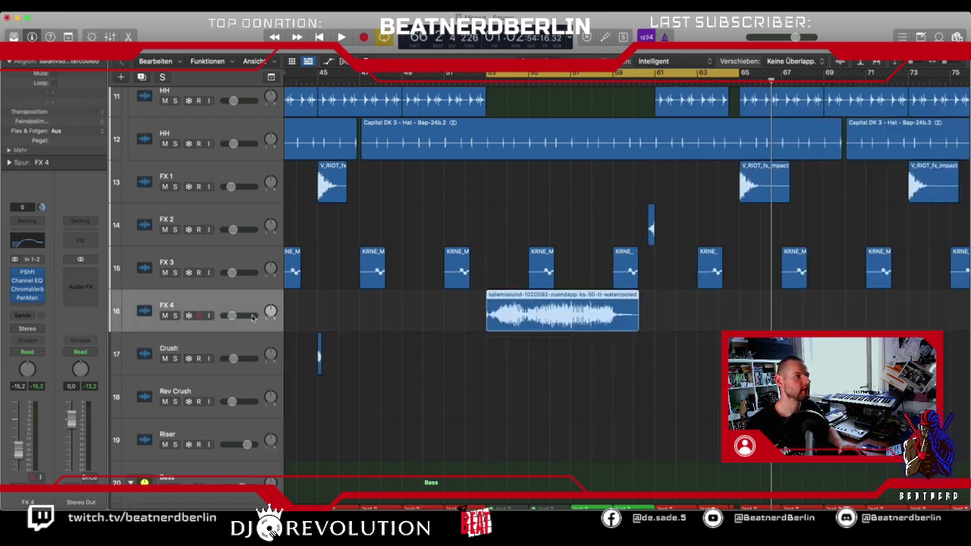
# Solo FX 4, shorten the cycle range to about the moped sample's length, and raise the track volume to -12.4 dB during playback.
pyautogui.click(174, 315)
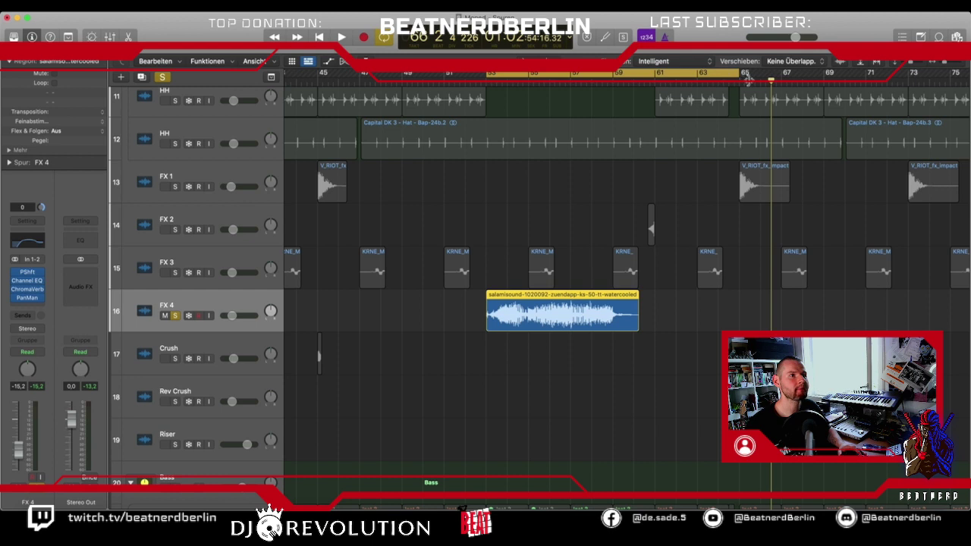
pyautogui.moveTo(747, 79); pyautogui.dragTo(633, 117)
pyautogui.press('space')
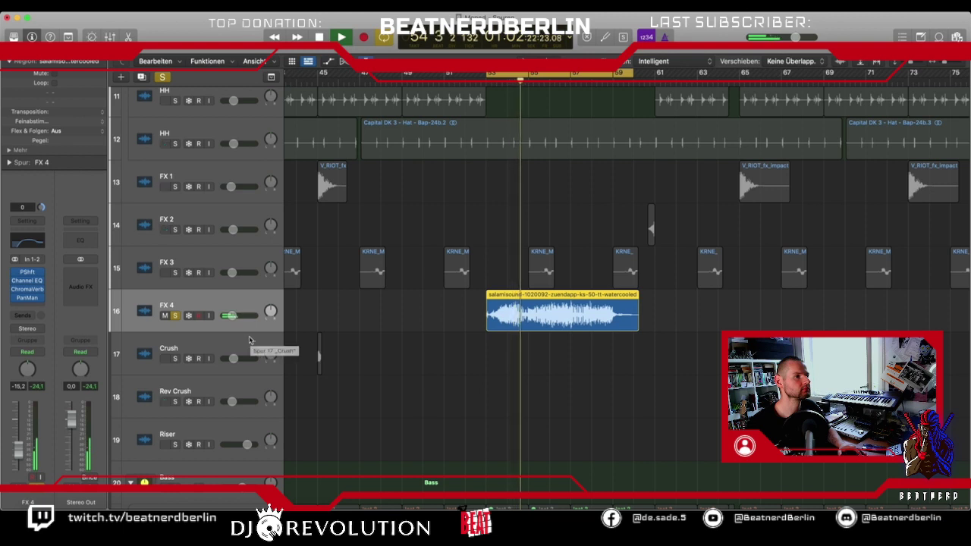
pyautogui.moveTo(230, 316)
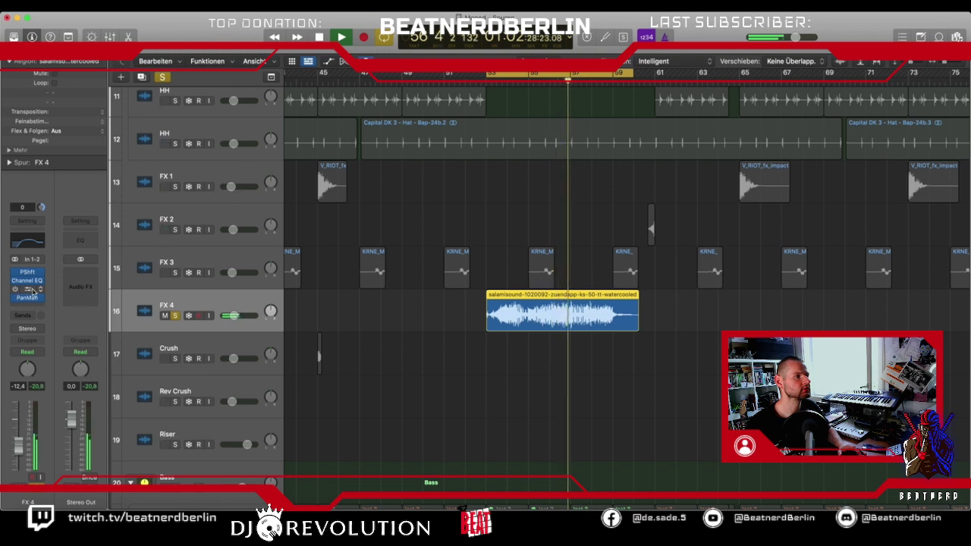
pyautogui.press('space')
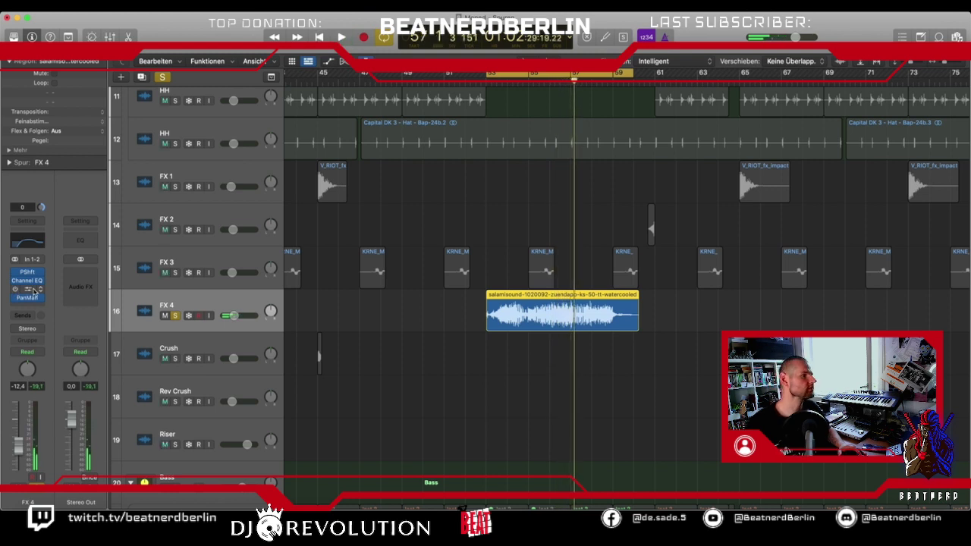
# Replace the ChromaVerb plug-in on FX 4 with a stereo Space Designer reverb.
pyautogui.click(39, 290)
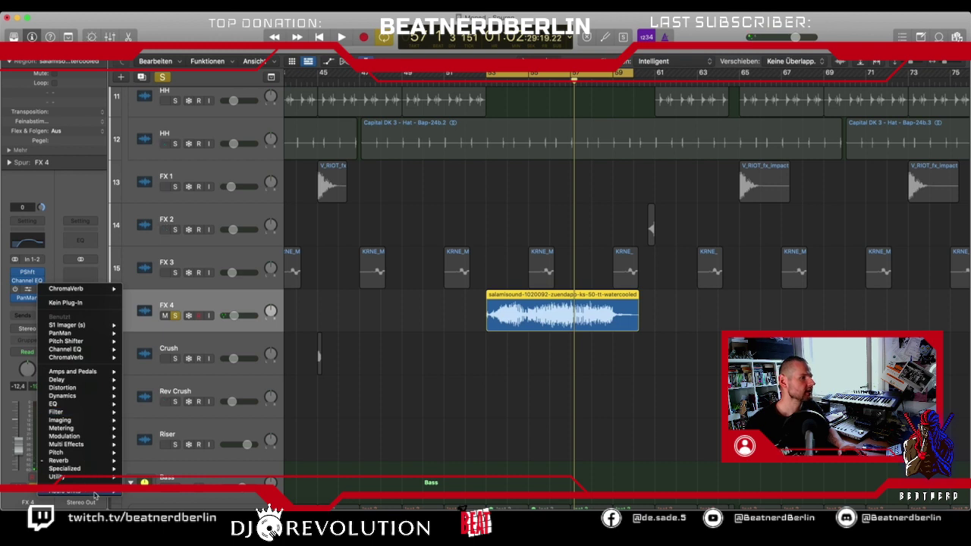
pyautogui.moveTo(91, 460)
pyautogui.moveTo(157, 484)
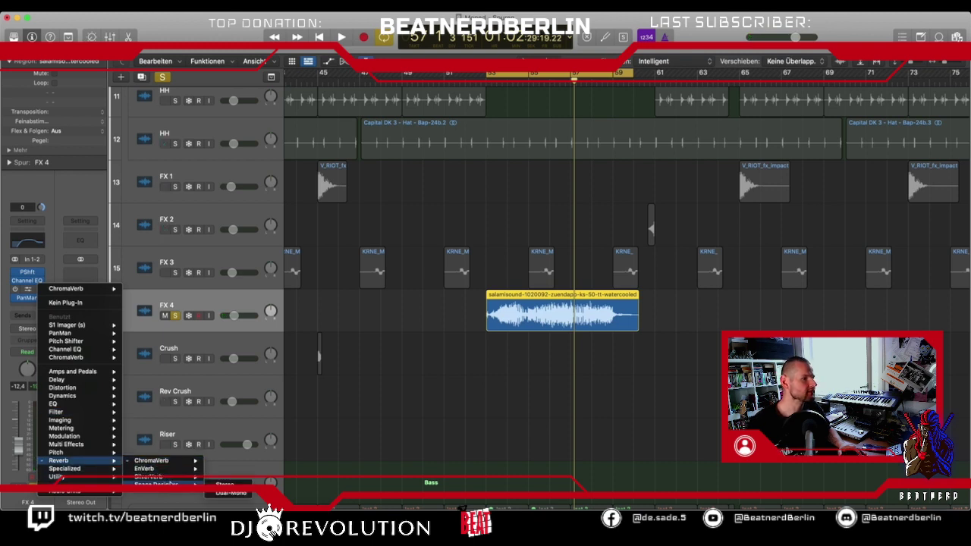
pyautogui.click(215, 483)
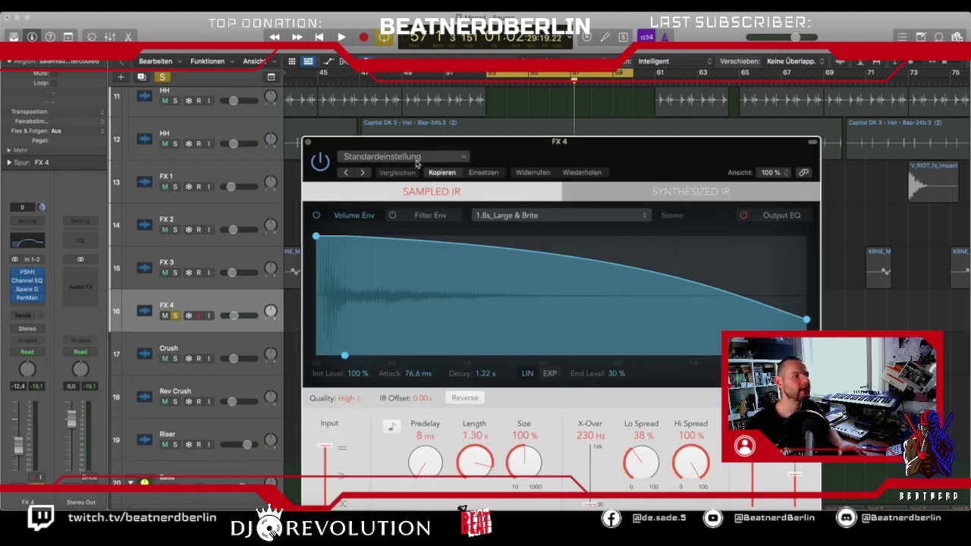
# Load the medium hall preset "1.4s Bright Hall" in Space Designer, play the moped sound through it, and close the plug-in window.
pyautogui.click(416, 161)
pyautogui.moveTo(399, 377)
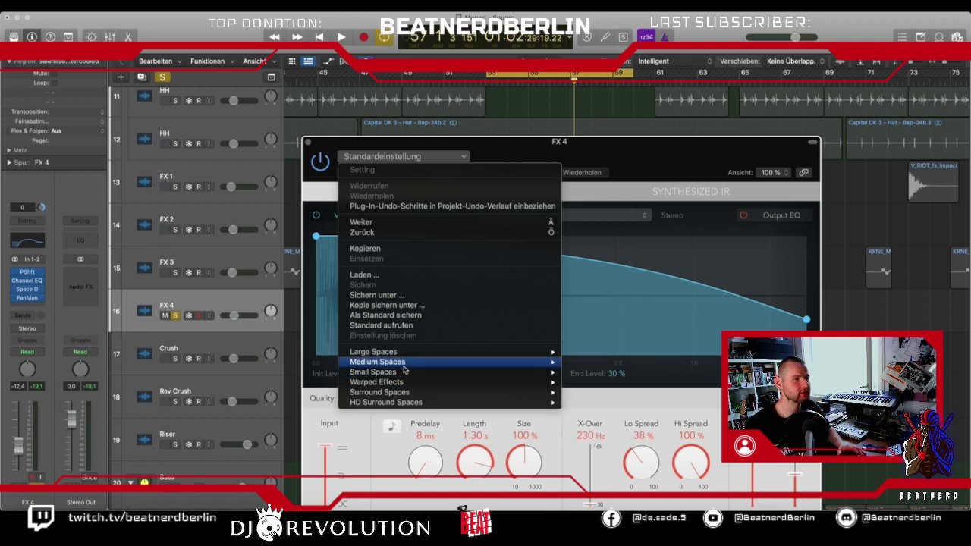
pyautogui.moveTo(544, 365)
pyautogui.moveTo(599, 368)
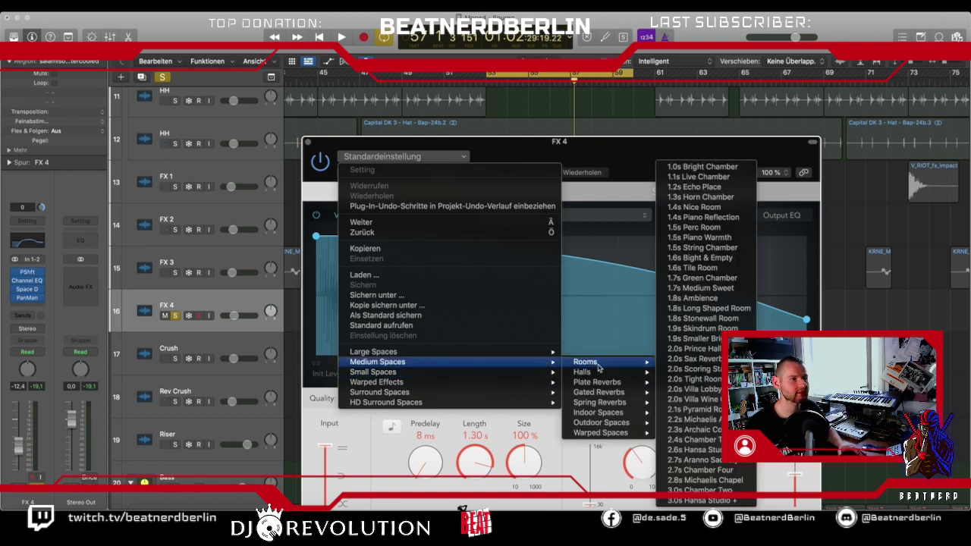
pyautogui.moveTo(644, 372)
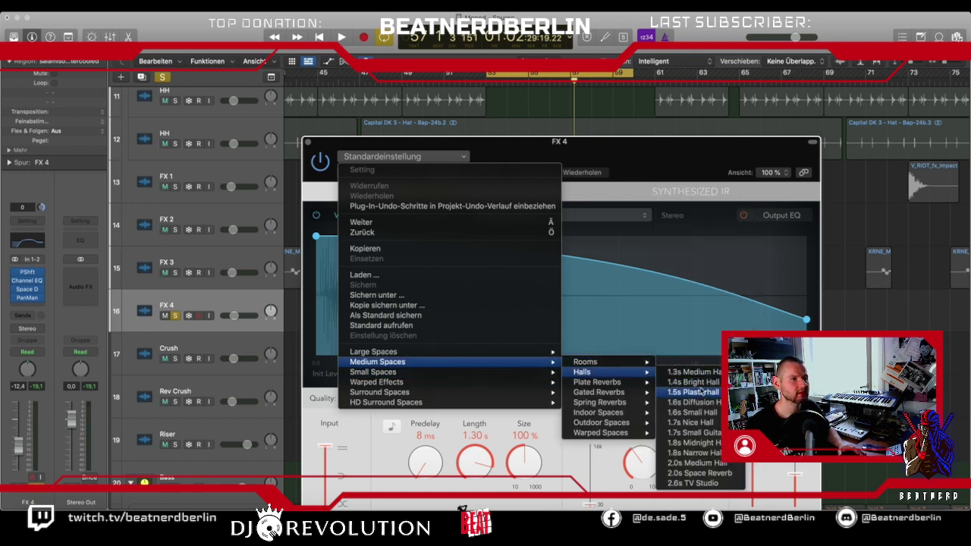
pyautogui.click(696, 391)
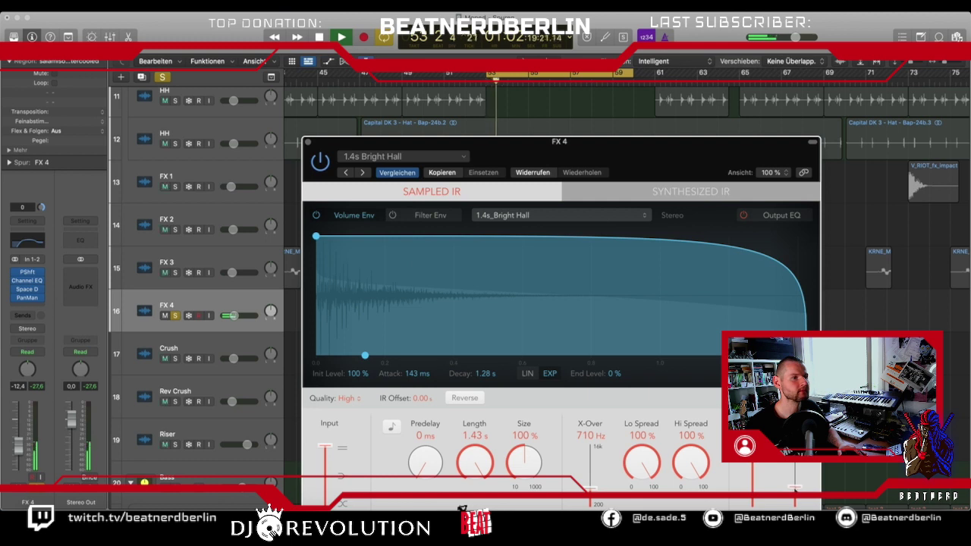
pyautogui.click(307, 143)
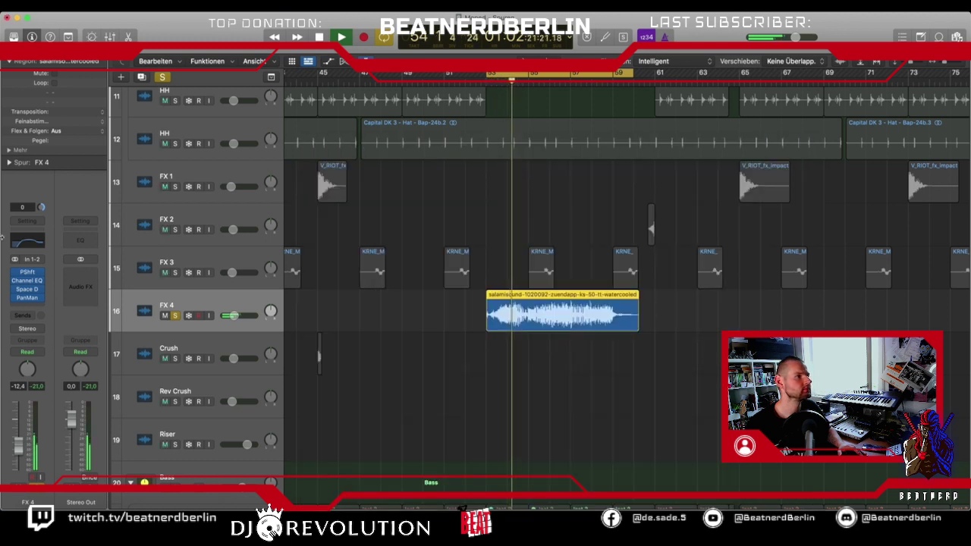
# In FX 4's Channel EQ, set the high shelf to 14000 Hz at -6.0 dB and the boosted peak band to 4780 Hz at +3.6 dB.
pyautogui.click(26, 280)
pyautogui.moveTo(618, 267); pyautogui.dragTo(752, 280)
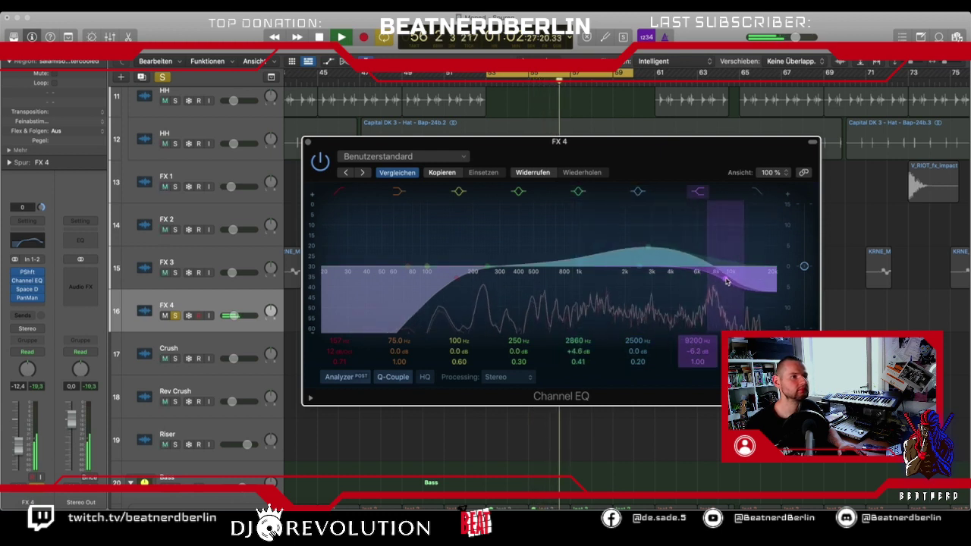
pyautogui.click(648, 249)
pyautogui.moveTo(648, 249); pyautogui.dragTo(685, 251)
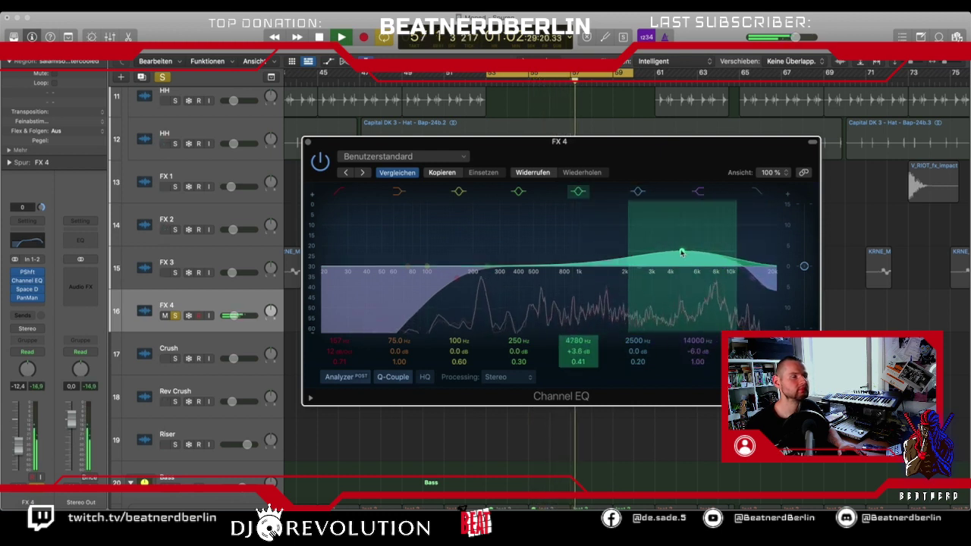
pyautogui.press('space')
pyautogui.press('super+w')
# Turn off the cycle range and all solos, and play the full arrangement from bar 51 to hear the moped sound in context.
pyautogui.scroll(-15, 454, 366)
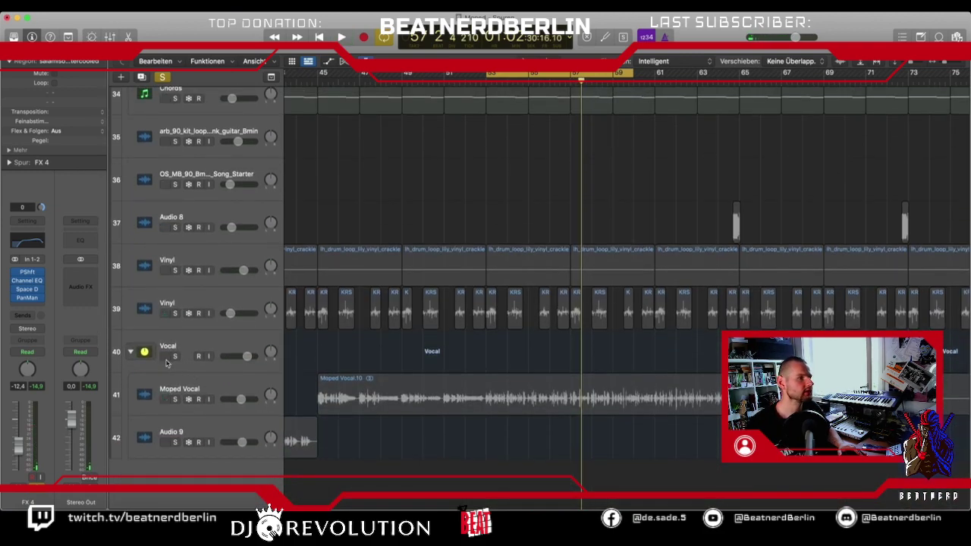
pyautogui.scroll(20, 391, 368)
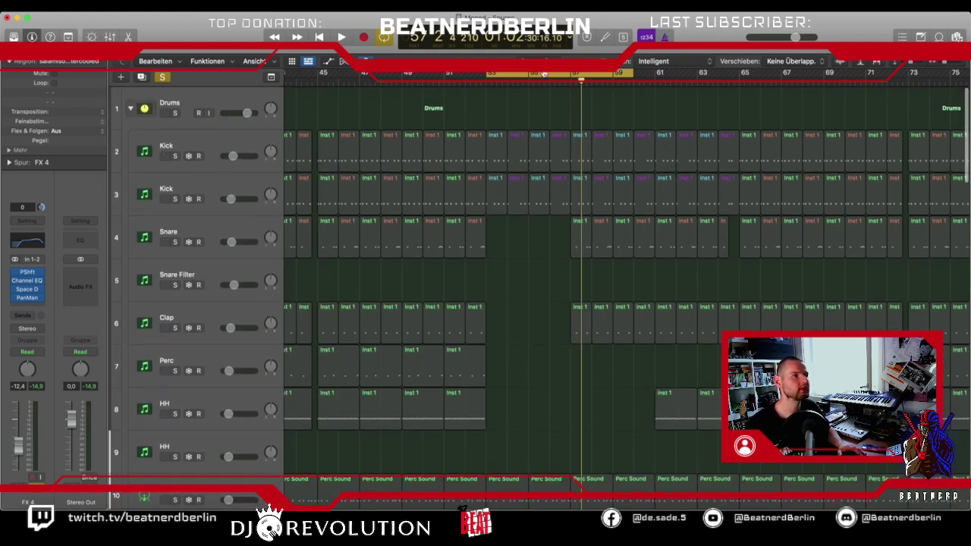
pyautogui.click(522, 74)
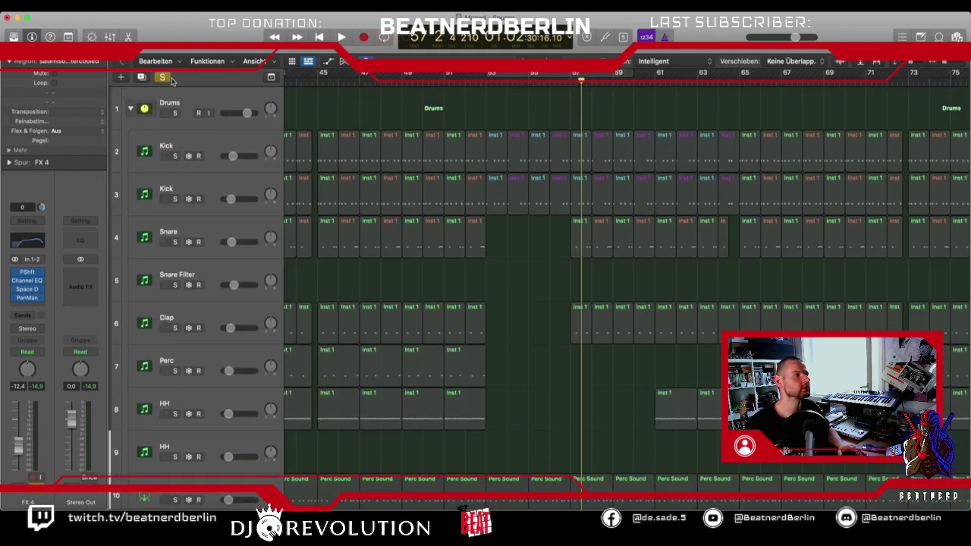
pyautogui.click(163, 77)
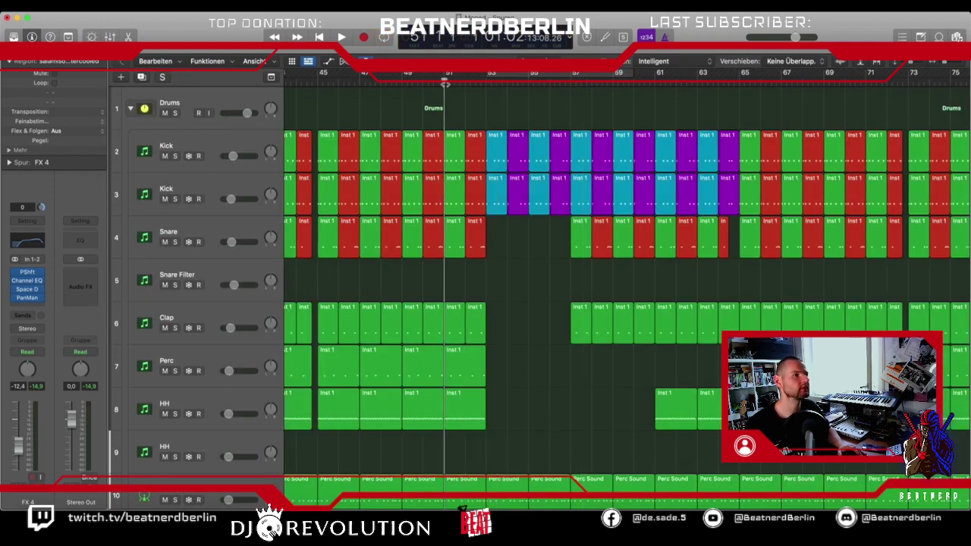
pyautogui.press('space')
pyautogui.scroll(-10, 487, 196)
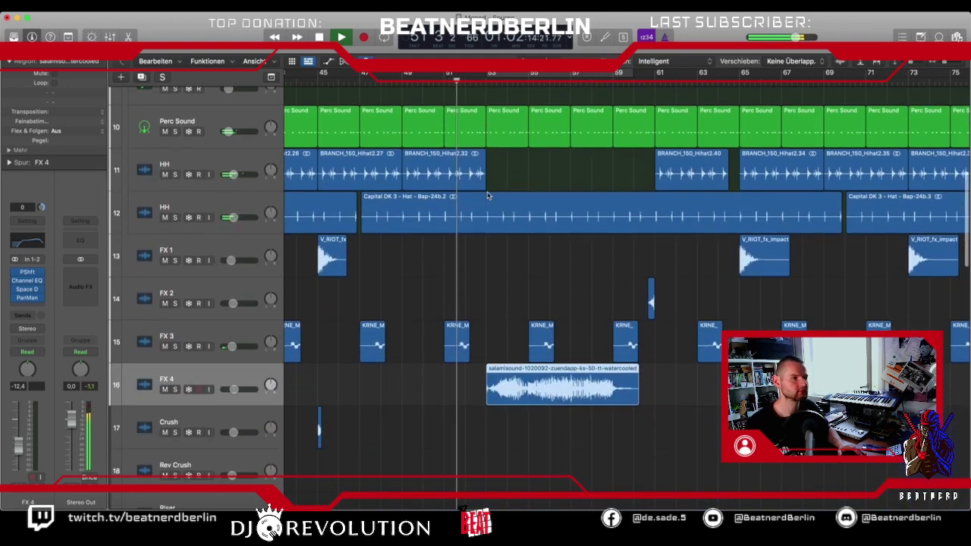
# Set FX 4's volume to -11.4 dB and extend the moped sound to just before bar 65 with trimmed copies at bars 59 and 63.
pyautogui.moveTo(233, 389); pyautogui.dragTo(238, 393)
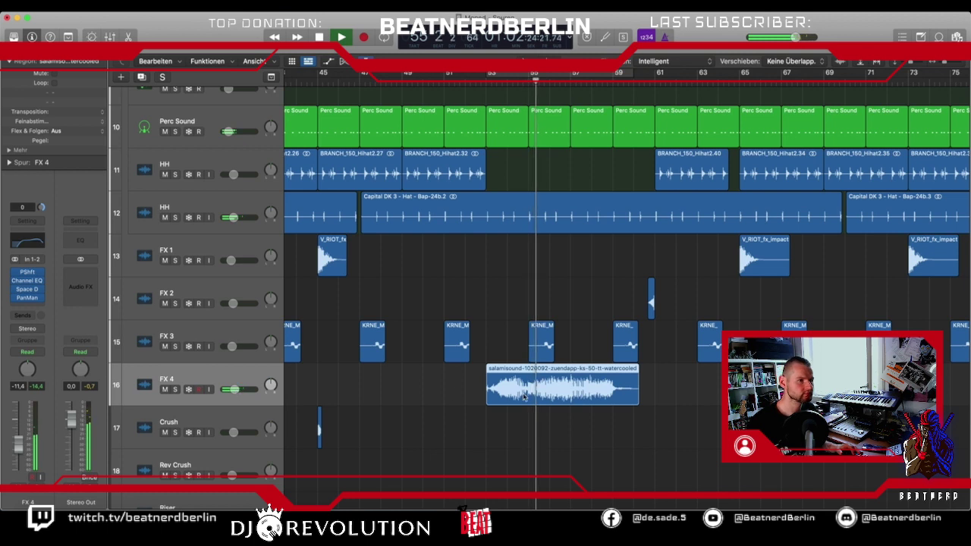
pyautogui.moveTo(637, 400); pyautogui.dragTo(611, 403)
pyautogui.moveTo(603, 394); pyautogui.dragTo(645, 400)
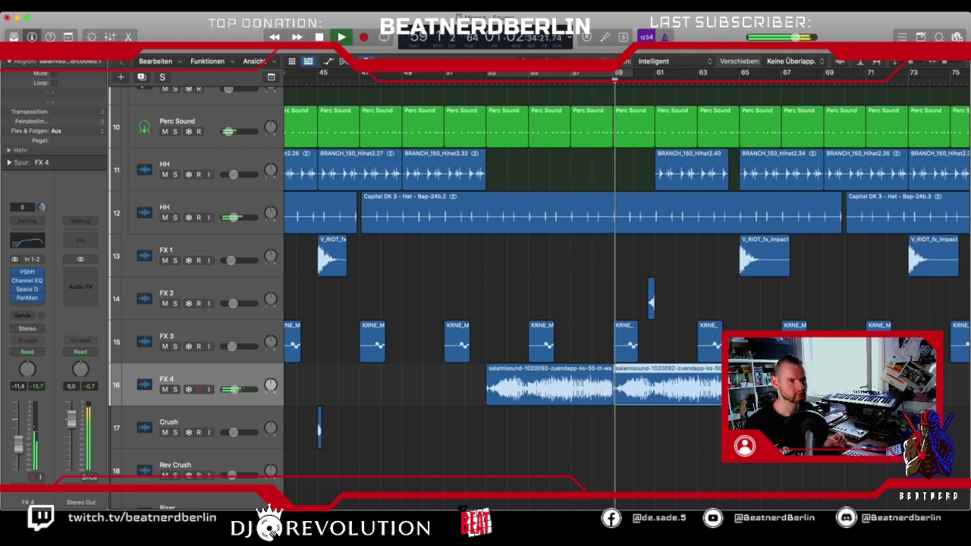
pyautogui.click(626, 422)
pyautogui.press('space')
pyautogui.moveTo(617, 400); pyautogui.dragTo(713, 404)
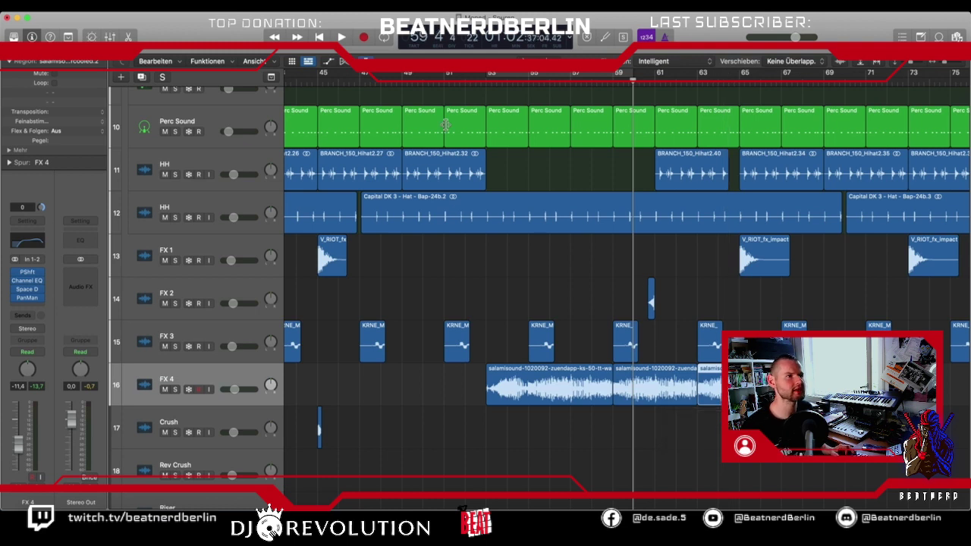
# Play the arrangement through the extended moped sound into bar 65, checking the neighbouring drum and FX tracks, and stop.
pyautogui.press('space')
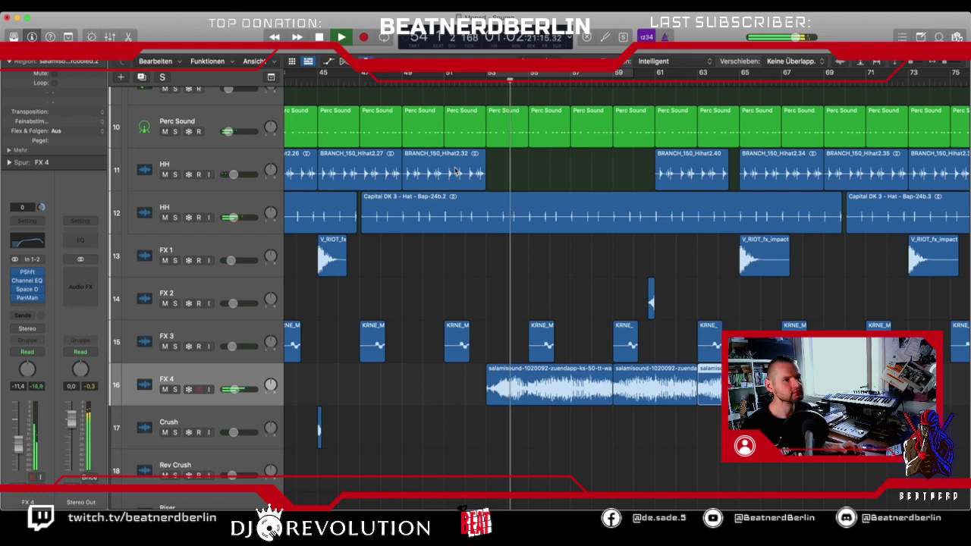
pyautogui.scroll(-3, 480, 206)
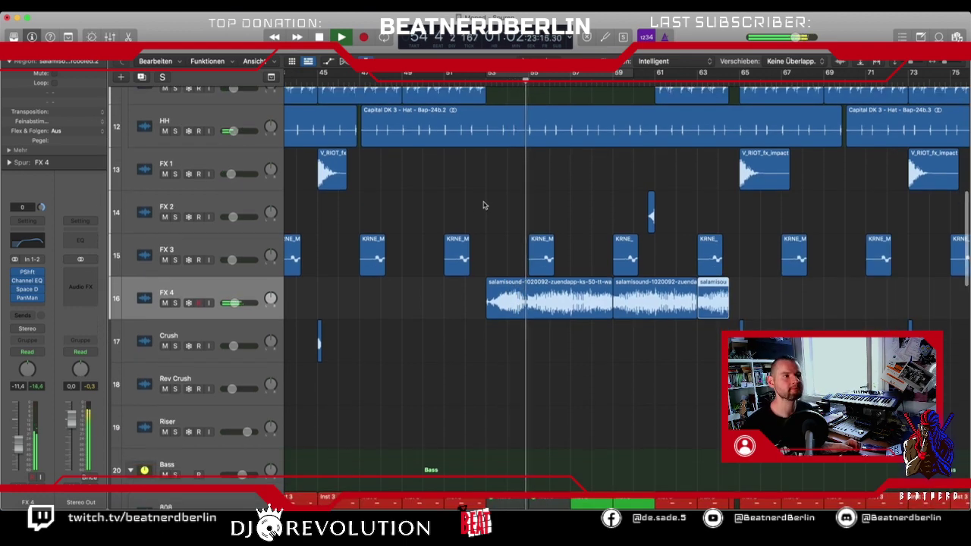
pyautogui.scroll(-4, 480, 205)
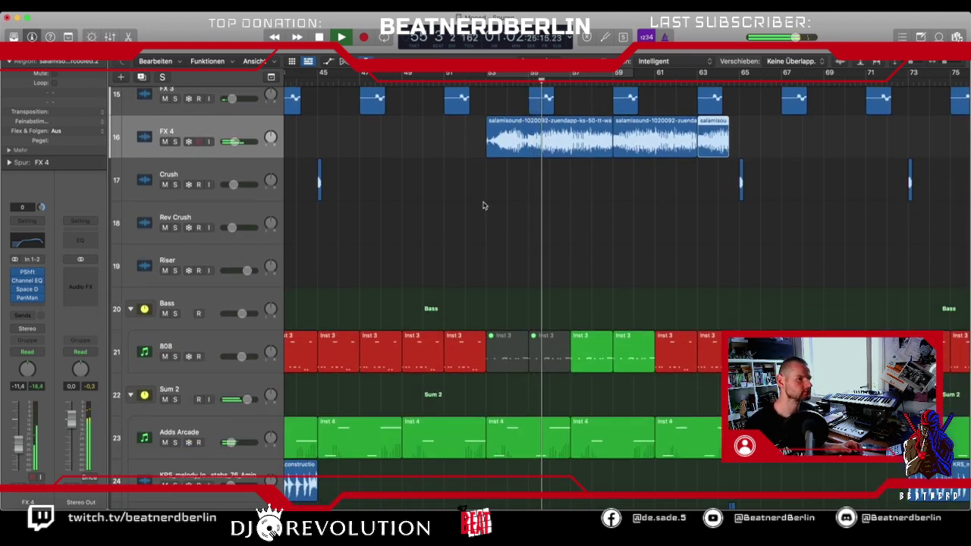
pyautogui.scroll(4, 482, 206)
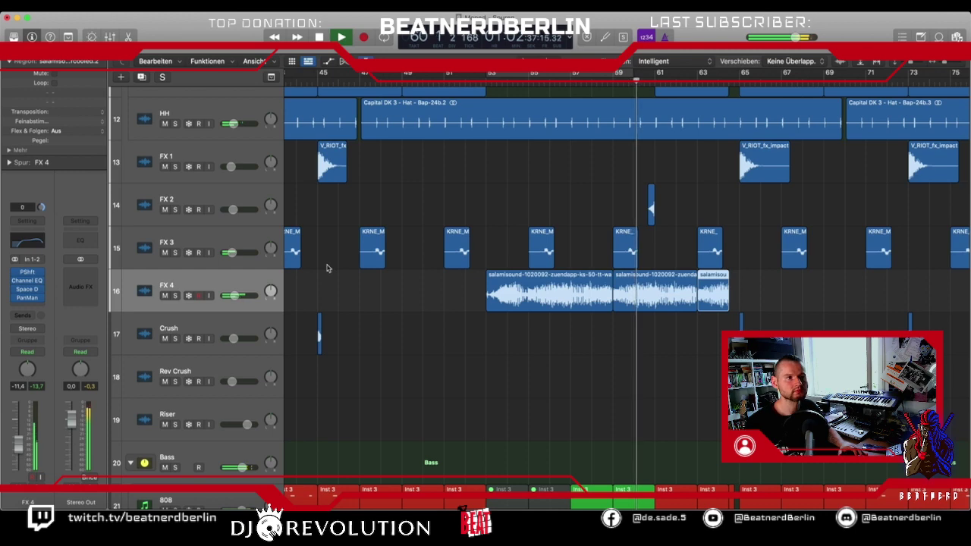
pyautogui.scroll(4, 384, 270)
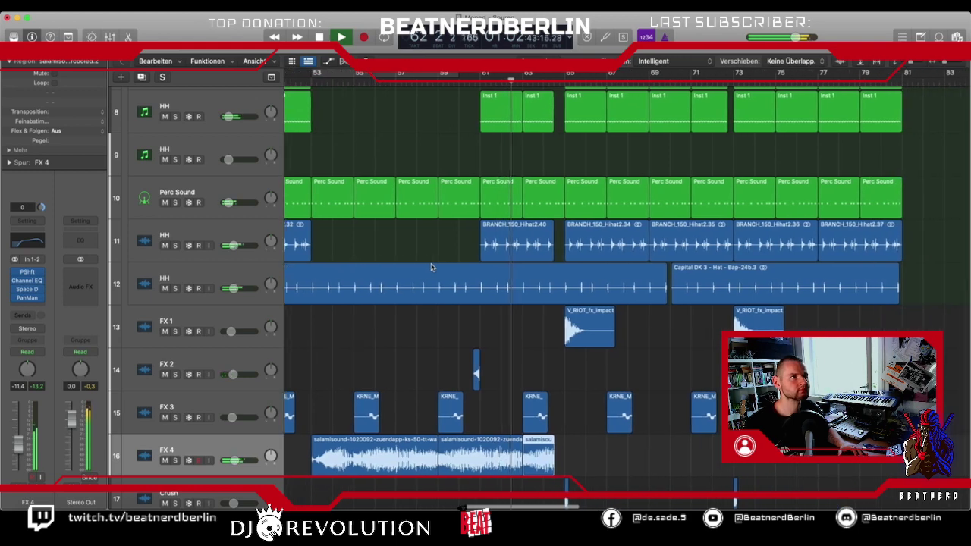
pyautogui.scroll(4, 432, 267)
pyautogui.scroll(1, 430, 267)
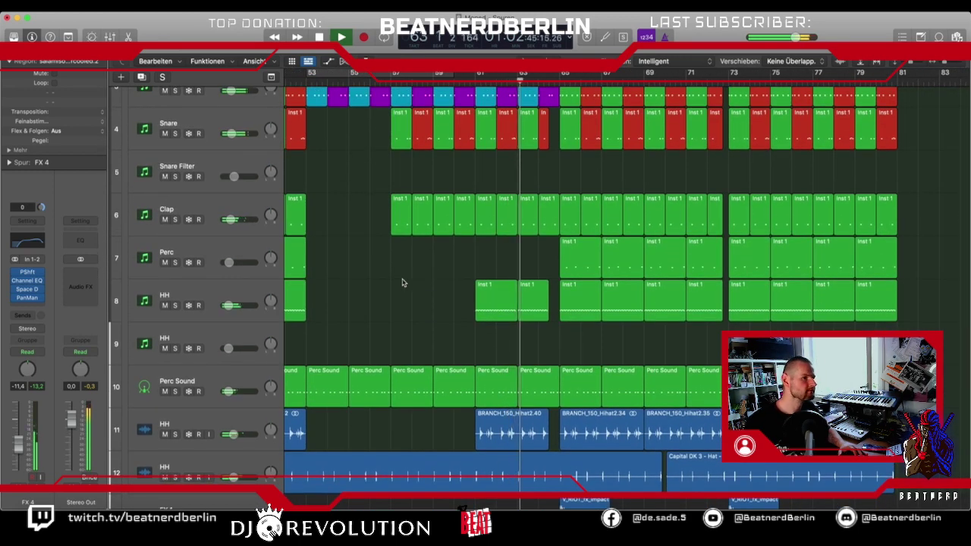
pyautogui.press('super+Right')
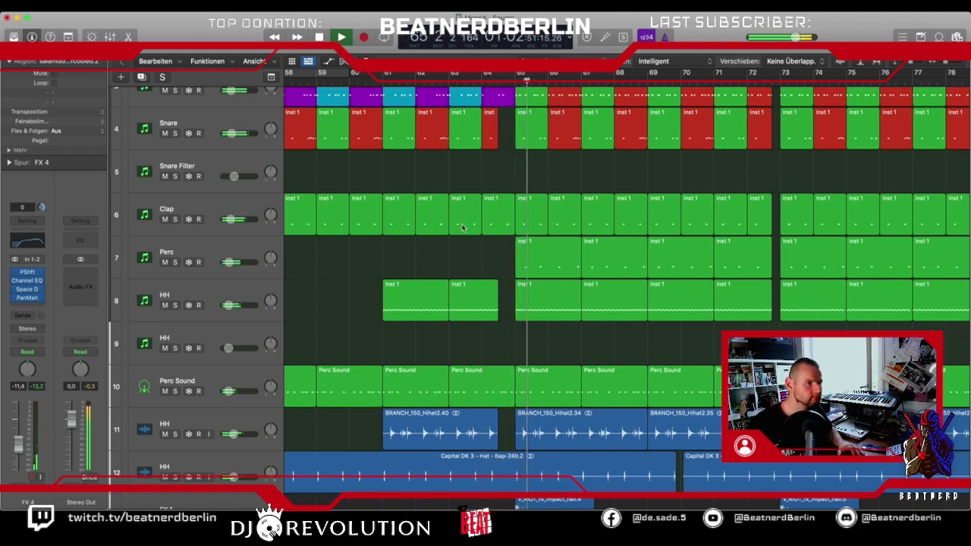
pyautogui.scroll(-15, 465, 234)
pyautogui.press('space')
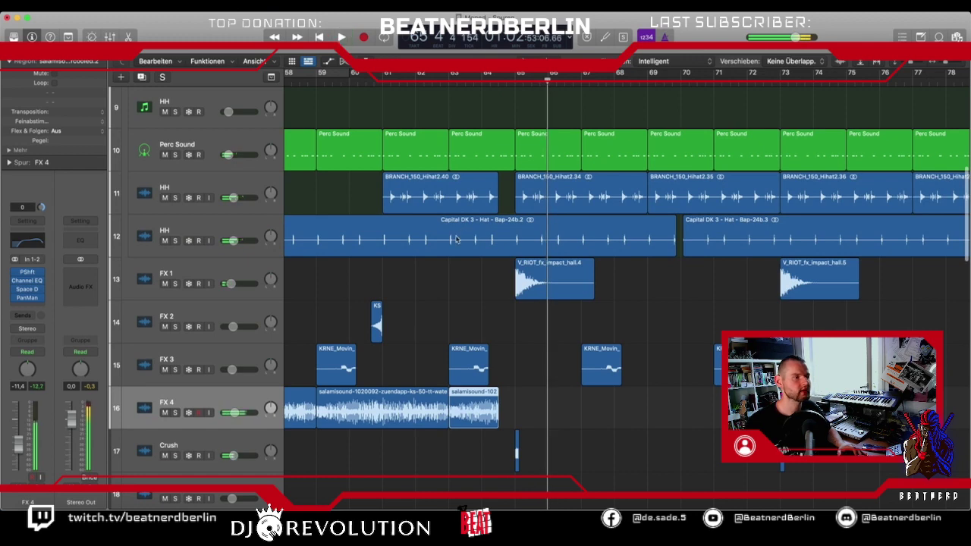
# Unmute the Vocal track stack and play the arrangement from about bar 49.
pyautogui.scroll(-20, 455, 239)
pyautogui.press('super+Left')
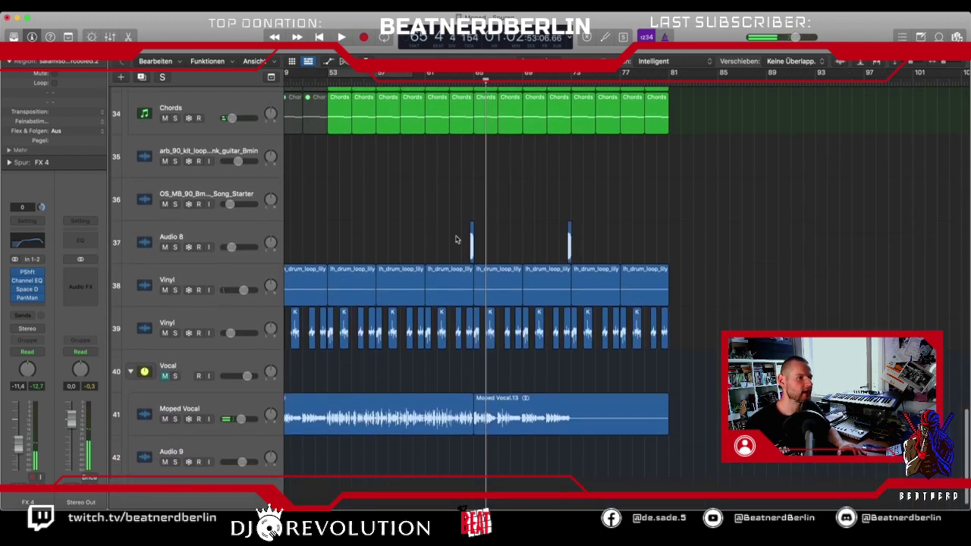
pyautogui.hscroll(-4, 455, 240)
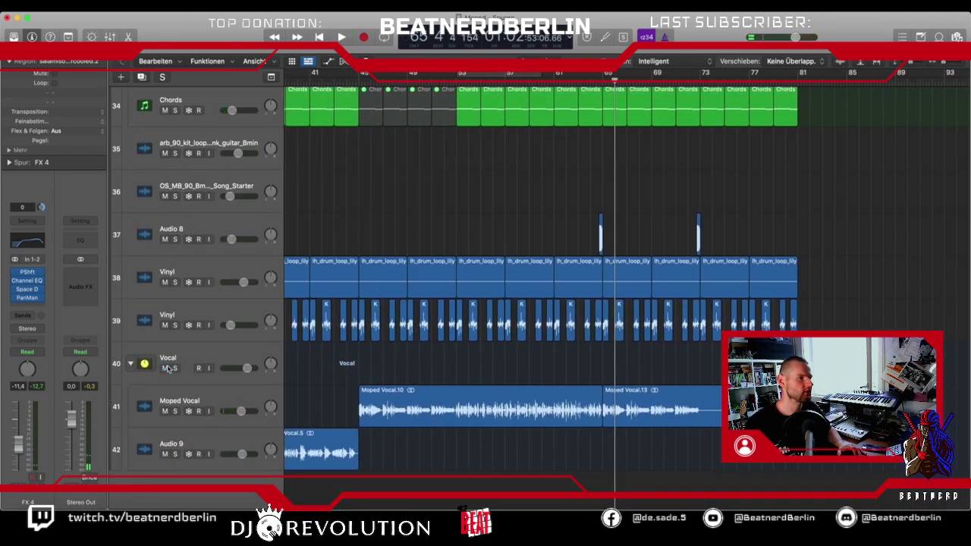
pyautogui.scroll(6, 386, 278)
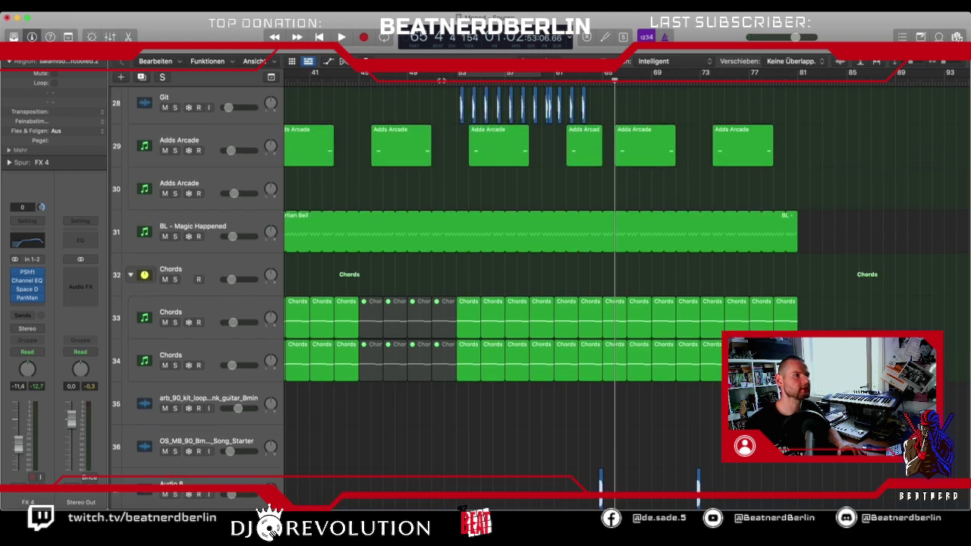
pyautogui.scroll(5, 389, 108)
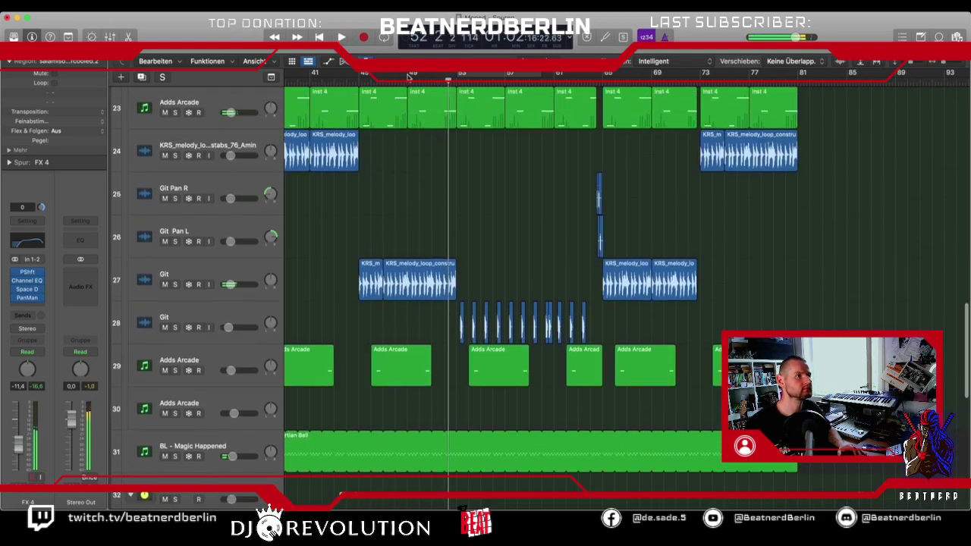
pyautogui.click(407, 77)
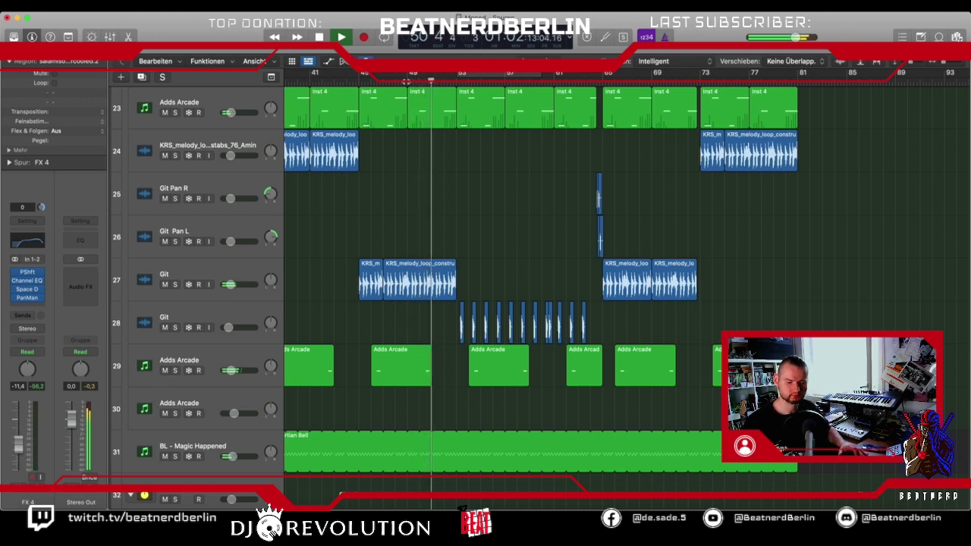
# Listen to the moped sound together with the vocals up to bar 67, examining the arrangement from the percussion down to the vinyl tracks.
pyautogui.scroll(15, 464, 149)
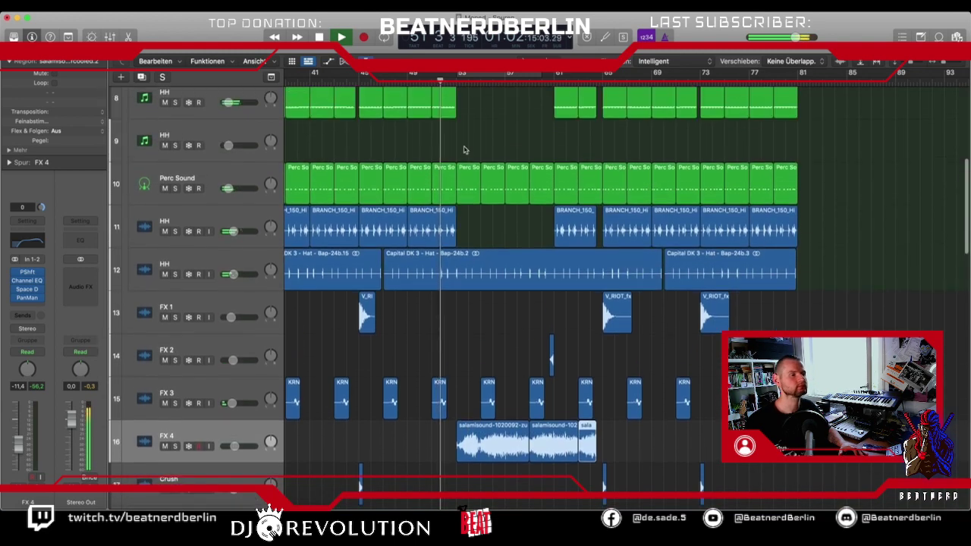
pyautogui.press('super+Right')
pyautogui.press('super+Right')
pyautogui.press('super+Right')
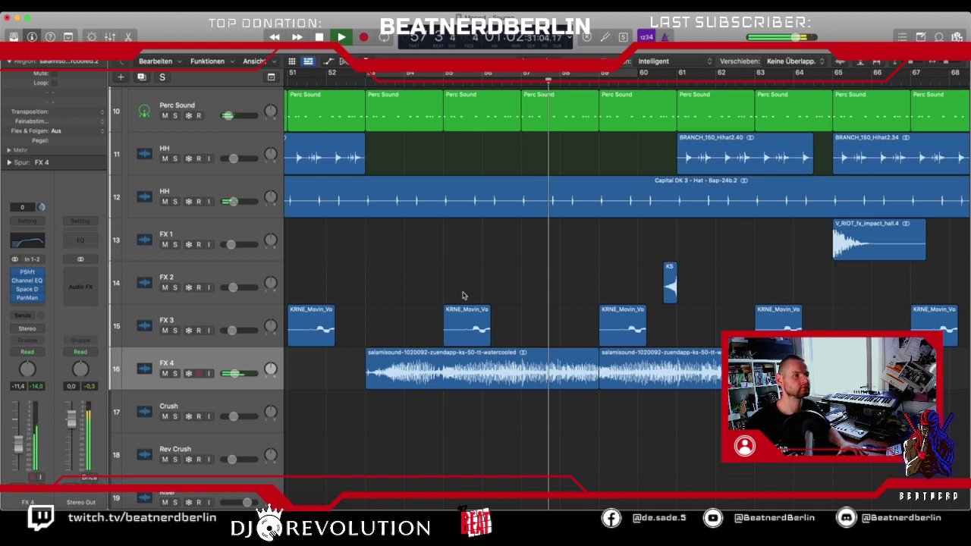
pyautogui.scroll(3, 463, 296)
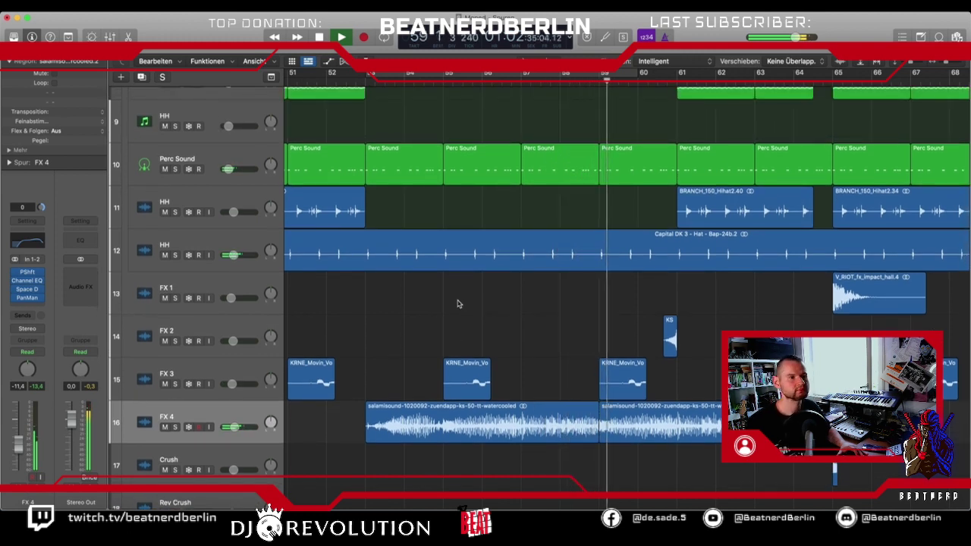
pyautogui.hscroll(2, 483, 289)
pyautogui.hscroll(1, 485, 291)
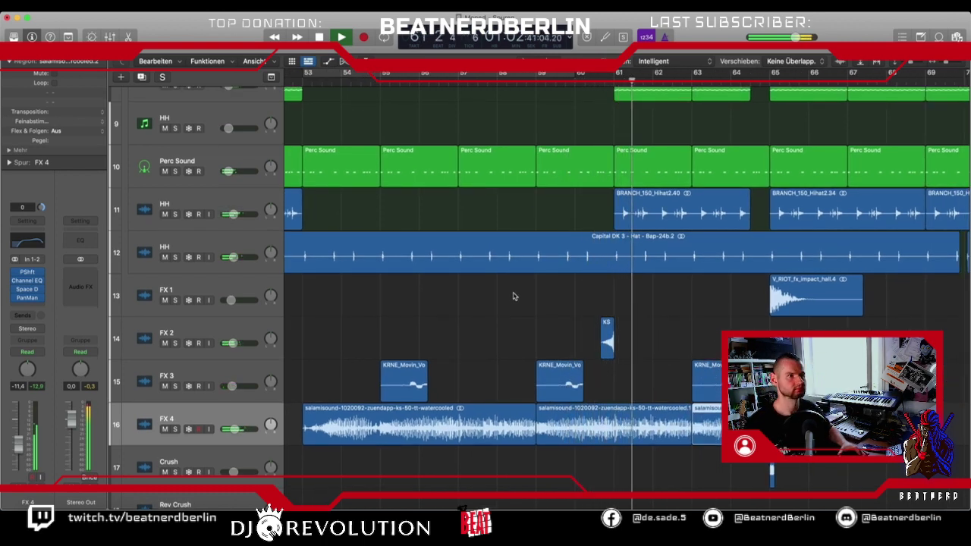
pyautogui.scroll(-15, 508, 301)
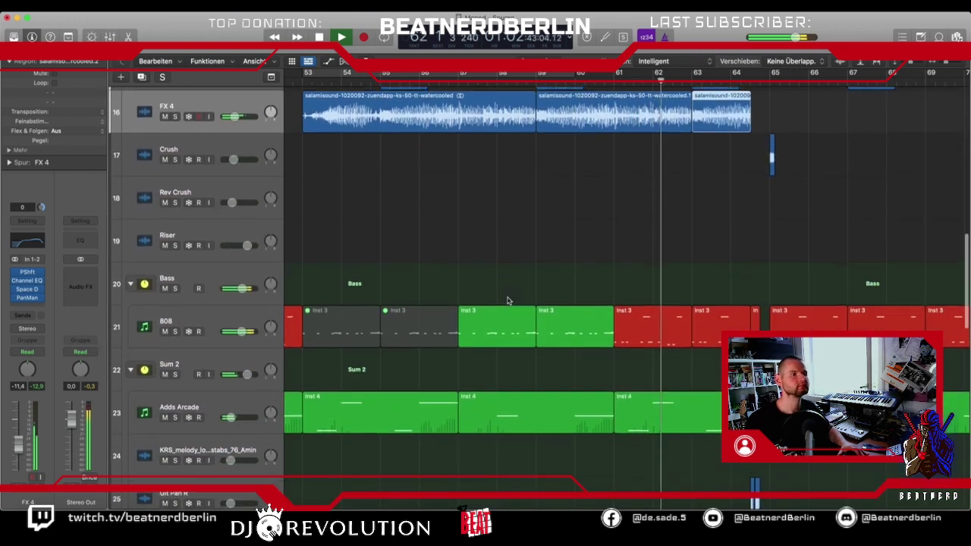
pyautogui.scroll(-4, 508, 301)
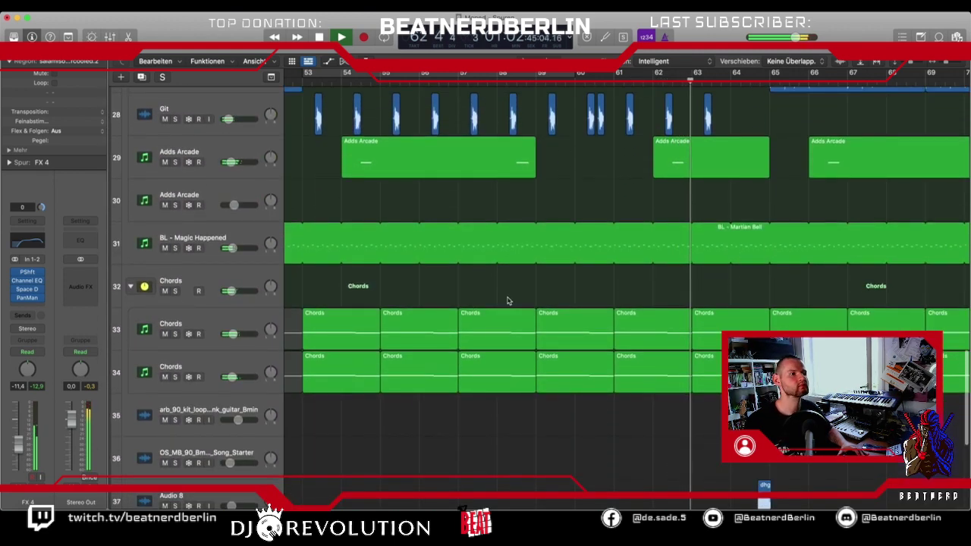
pyautogui.scroll(-3, 508, 301)
pyautogui.scroll(10, 508, 301)
pyautogui.hscroll(2, 508, 301)
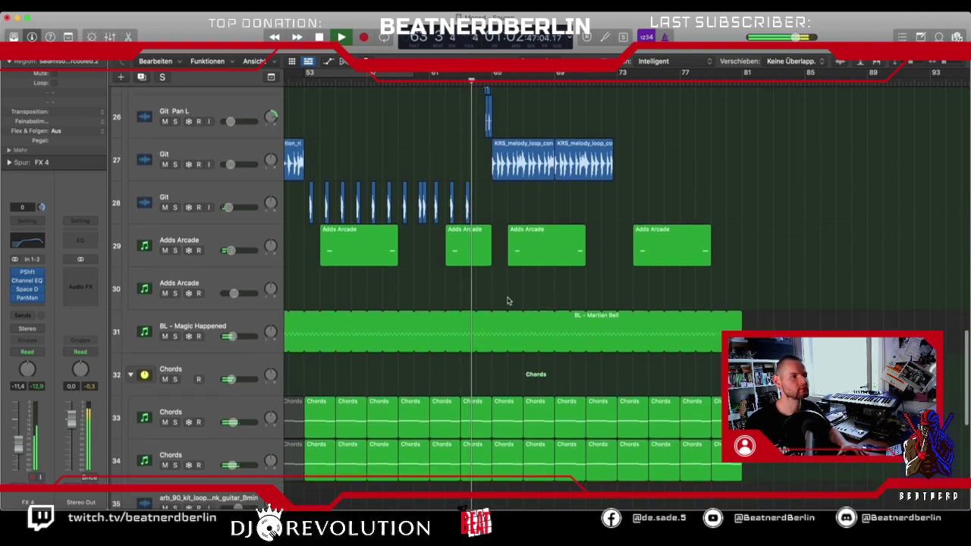
pyautogui.scroll(3, 508, 301)
pyautogui.scroll(-15, 508, 301)
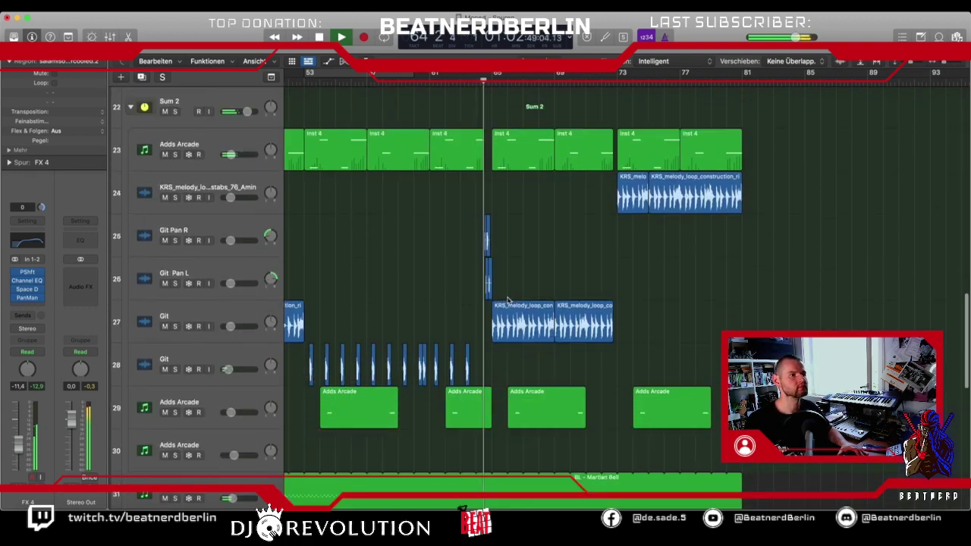
pyautogui.scroll(3, 508, 301)
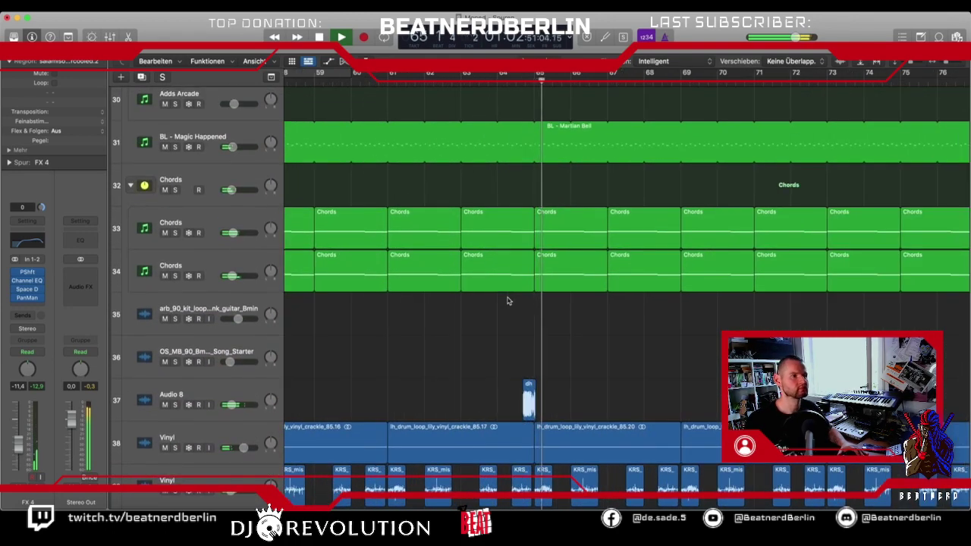
pyautogui.scroll(20, 508, 301)
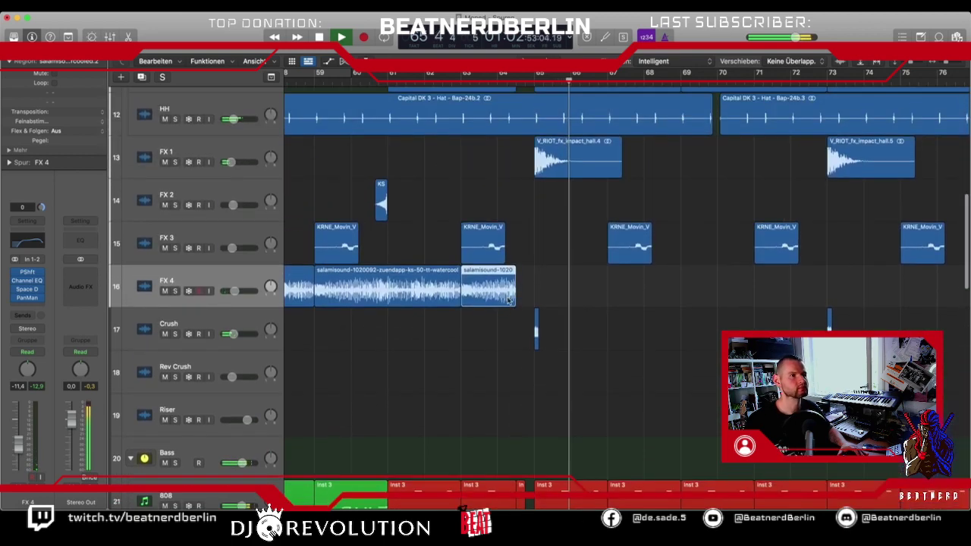
pyautogui.scroll(3, 508, 301)
pyautogui.scroll(-10, 508, 301)
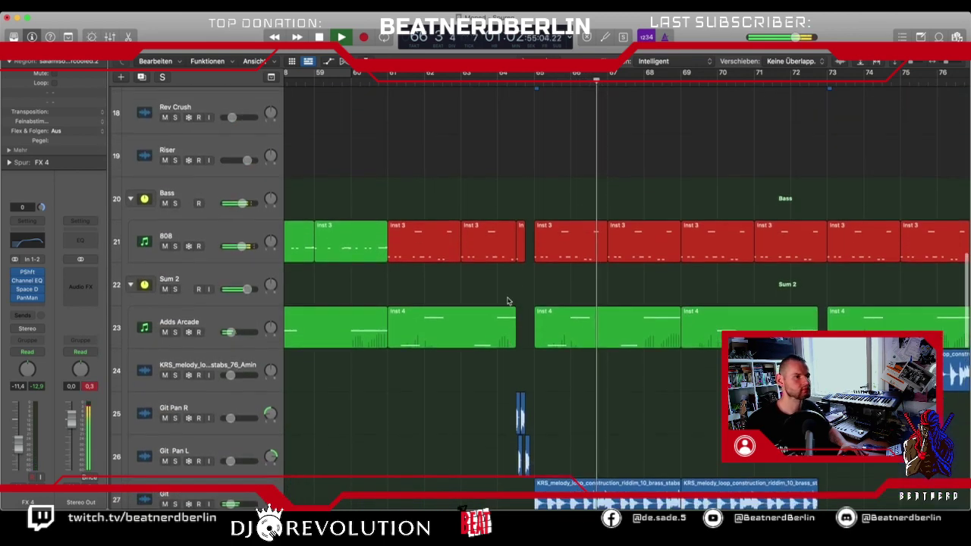
pyautogui.scroll(-5, 508, 301)
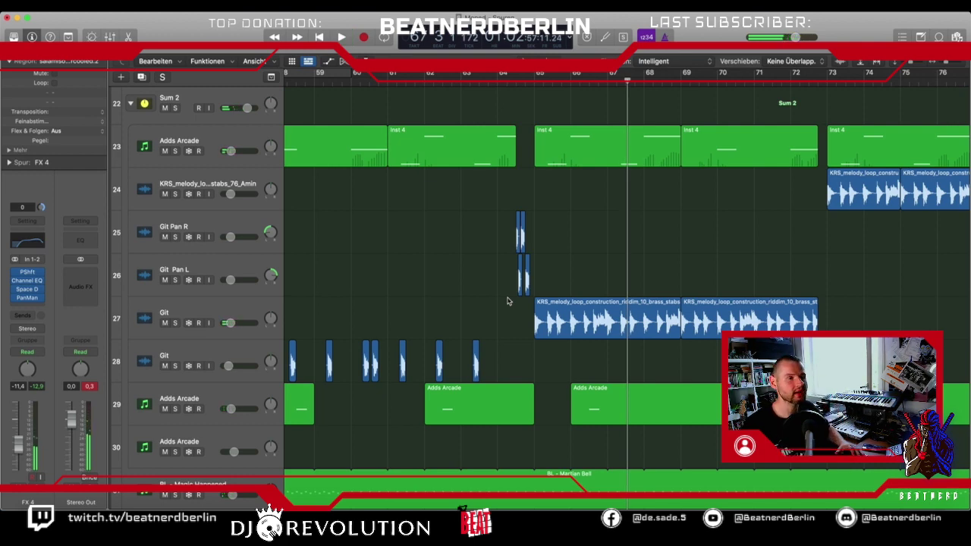
# During playback, copy the four-bar moped region at bar 59 on FX 4 to bars 73 and 77, and set the track's volume to -12.2 dB.
pyautogui.scroll(-5, 508, 301)
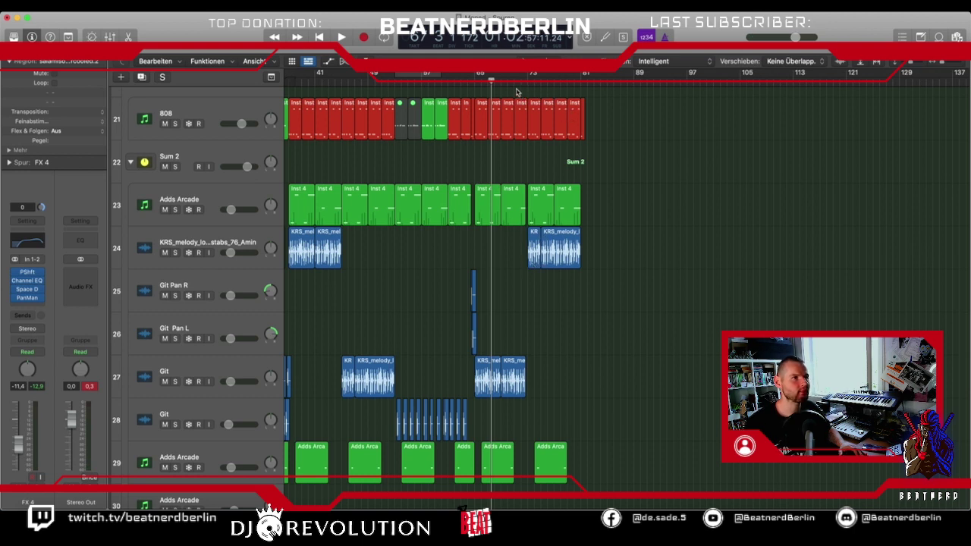
pyautogui.moveTo(516, 89); pyautogui.dragTo(502, 83)
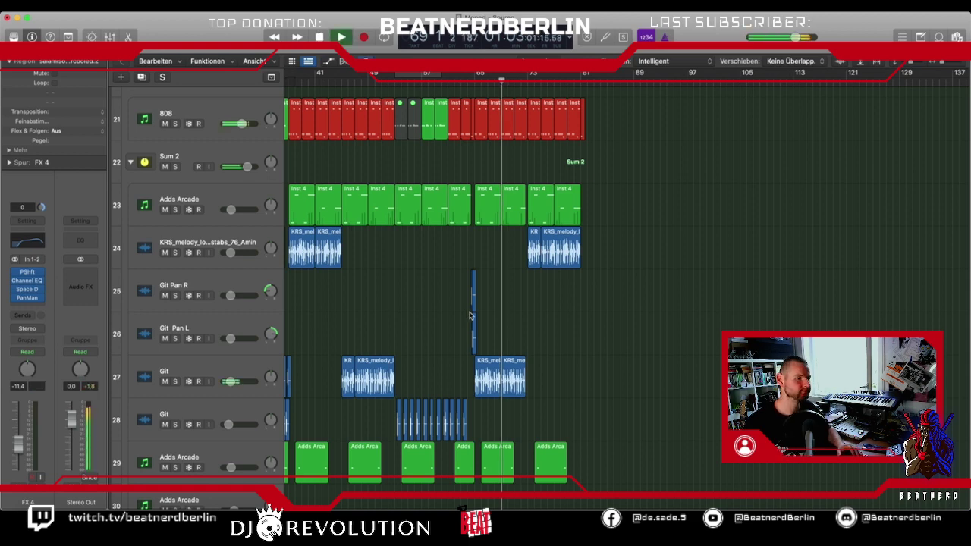
pyautogui.scroll(3, 469, 316)
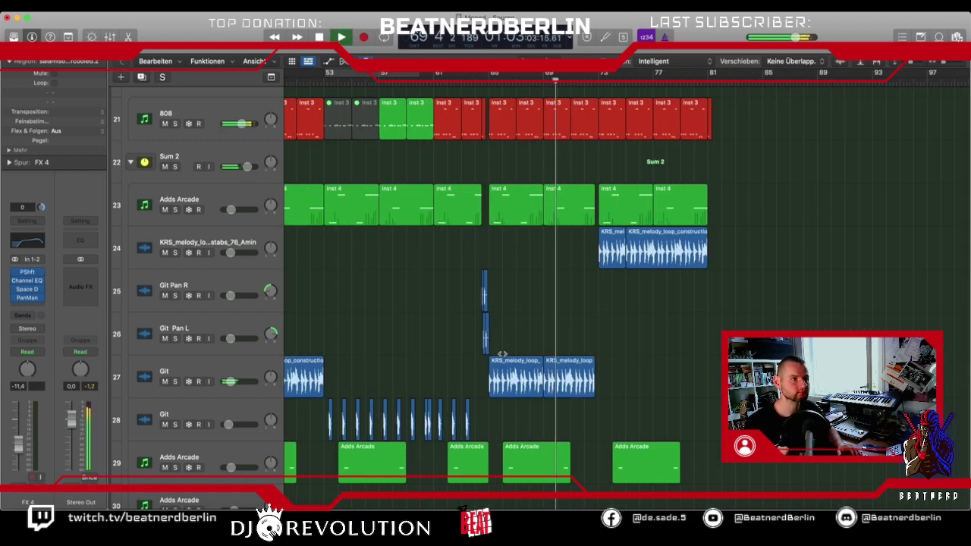
pyautogui.scroll(-8, 502, 355)
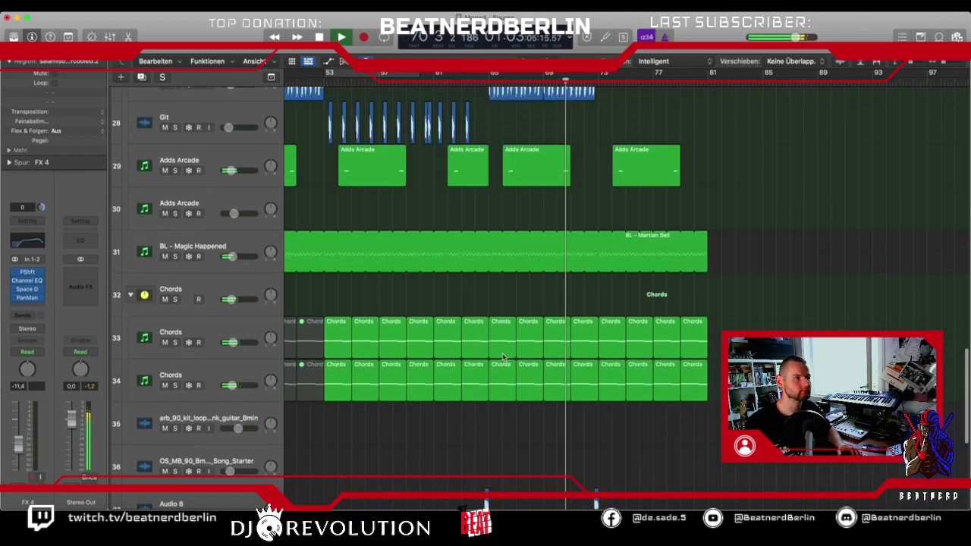
pyautogui.scroll(20, 502, 354)
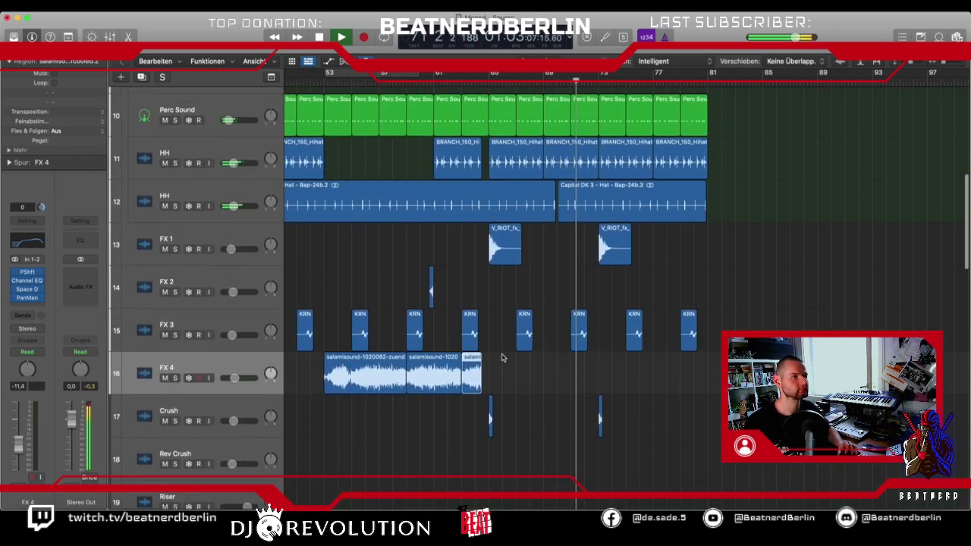
pyautogui.moveTo(426, 378); pyautogui.dragTo(680, 387)
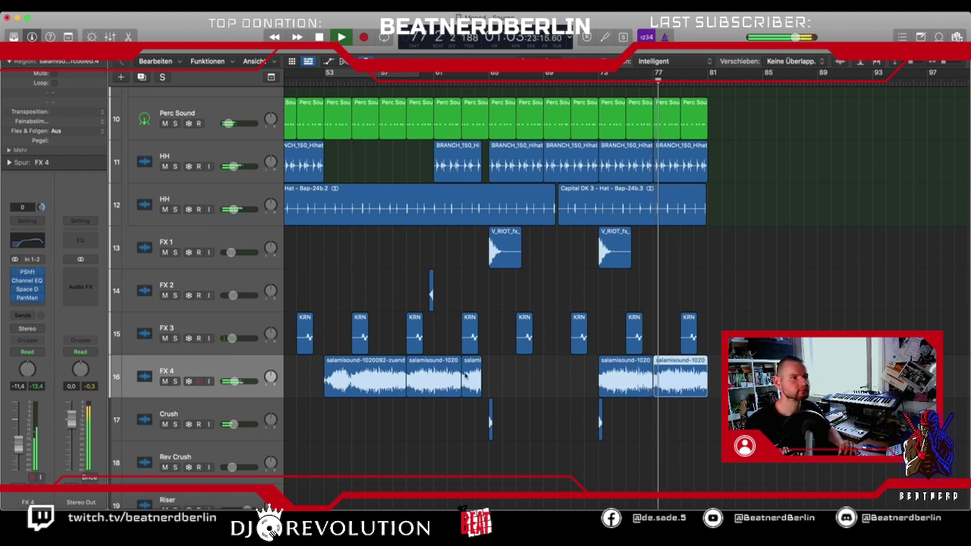
pyautogui.moveTo(237, 382); pyautogui.dragTo(225, 376)
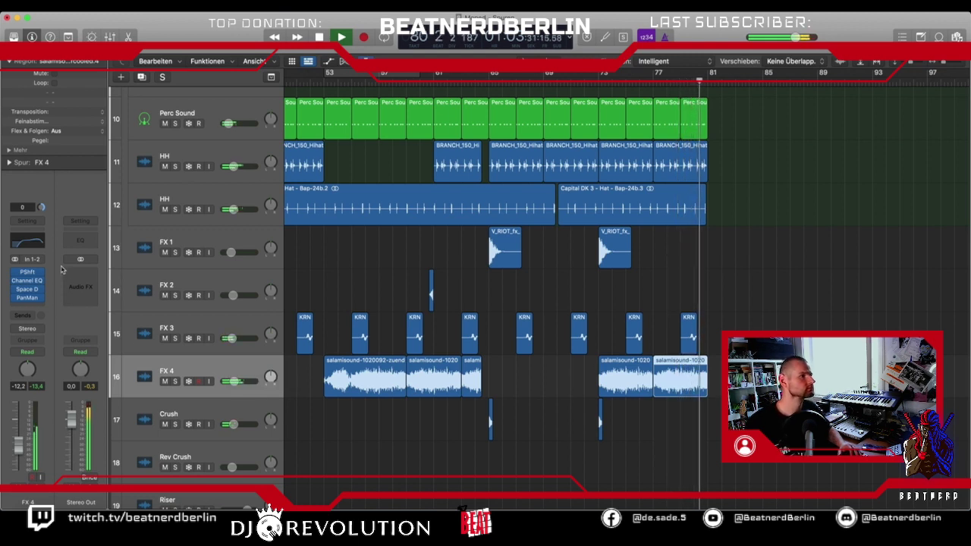
# Raise the Channel EQ's low-cut frequency on FX 4 to 310 Hz, stop playback and close the EQ.
pyautogui.click(35, 247)
pyautogui.moveTo(341, 292); pyautogui.dragTo(495, 298)
pyautogui.press('space')
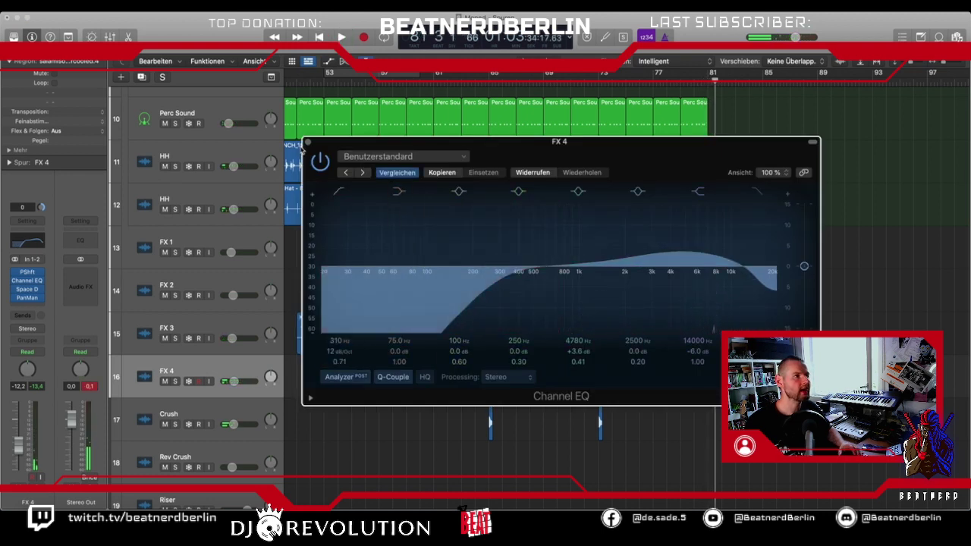
pyautogui.press('v')
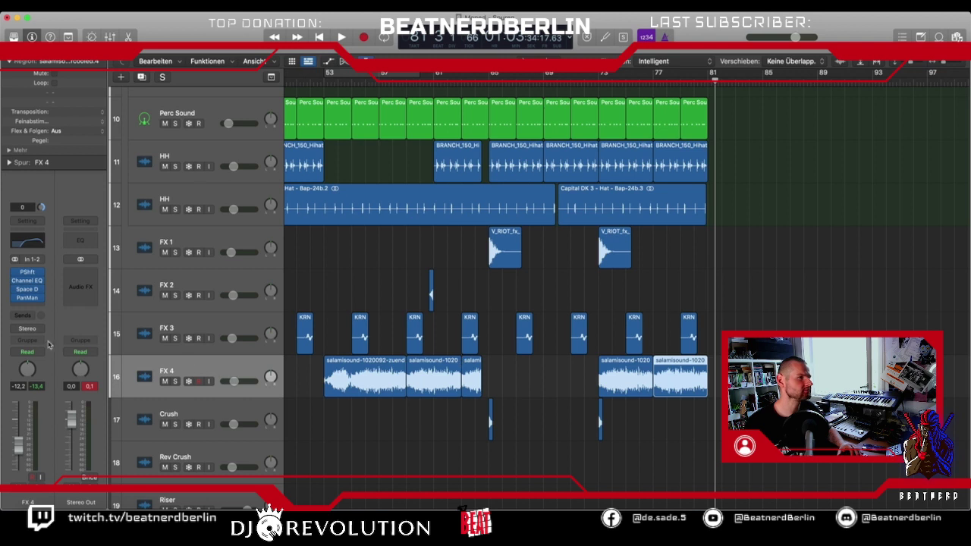
# Insert the stereo VPS Multiband Sidechain plug-in after PanMan on FX 4.
pyautogui.click(24, 306)
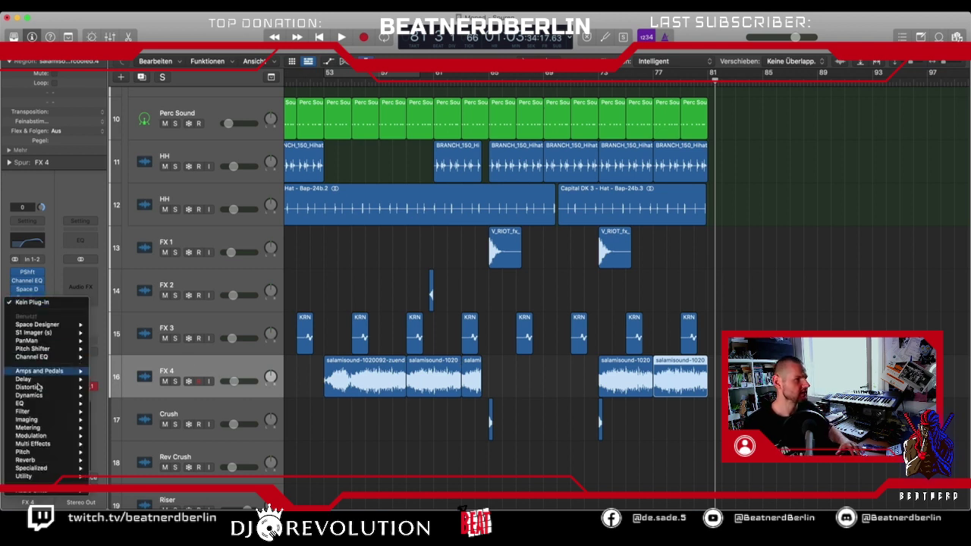
pyautogui.moveTo(45, 490)
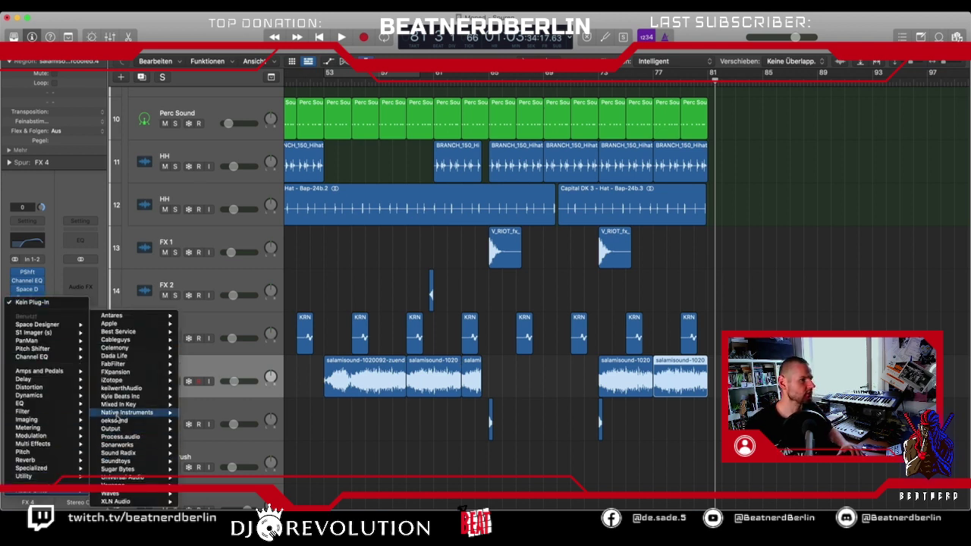
pyautogui.moveTo(132, 388)
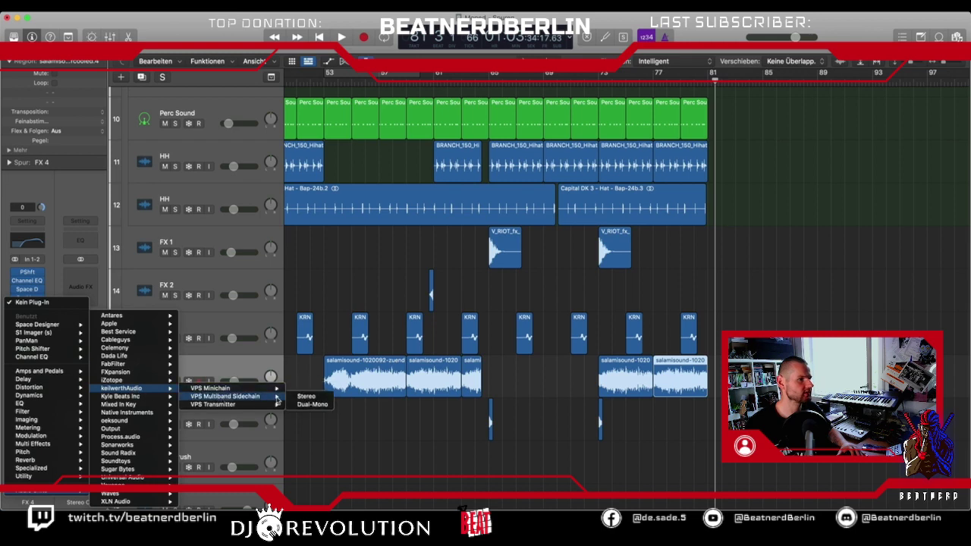
pyautogui.click(305, 395)
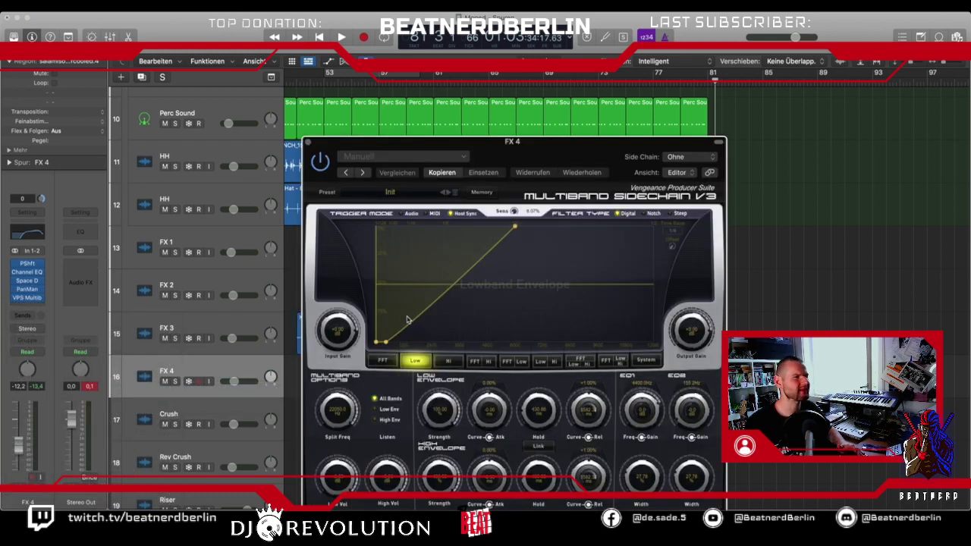
pyautogui.moveTo(619, 140); pyautogui.dragTo(382, 102)
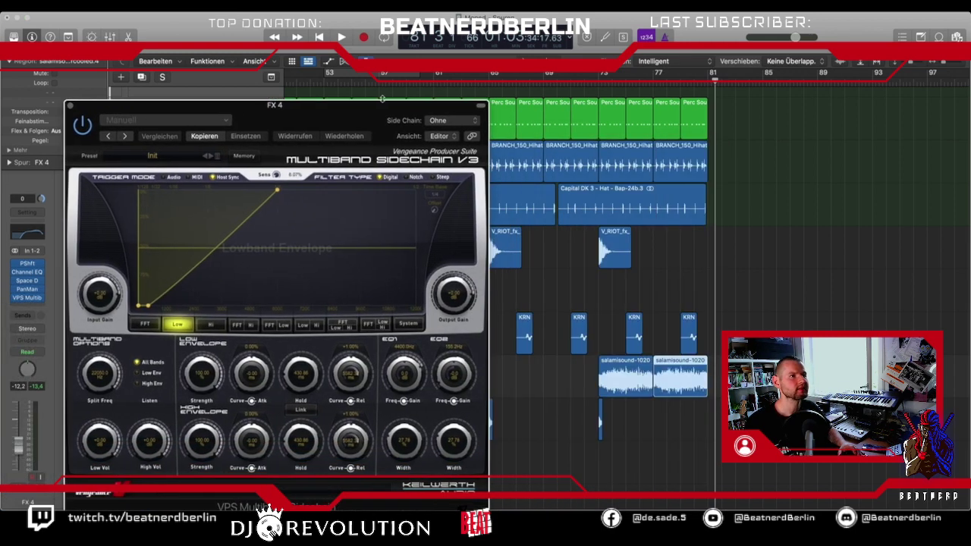
# Set the sidechain's trigger mode to Audio and play FX 4 soloed in a cycle over bars 73 to 81.
pyautogui.moveTo(605, 73); pyautogui.dragTo(706, 74)
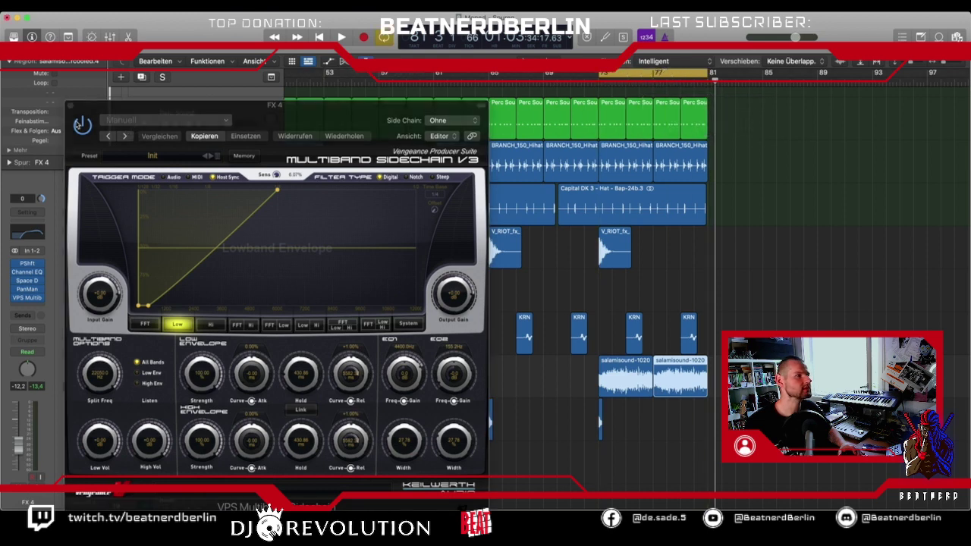
pyautogui.moveTo(106, 106); pyautogui.dragTo(500, 310)
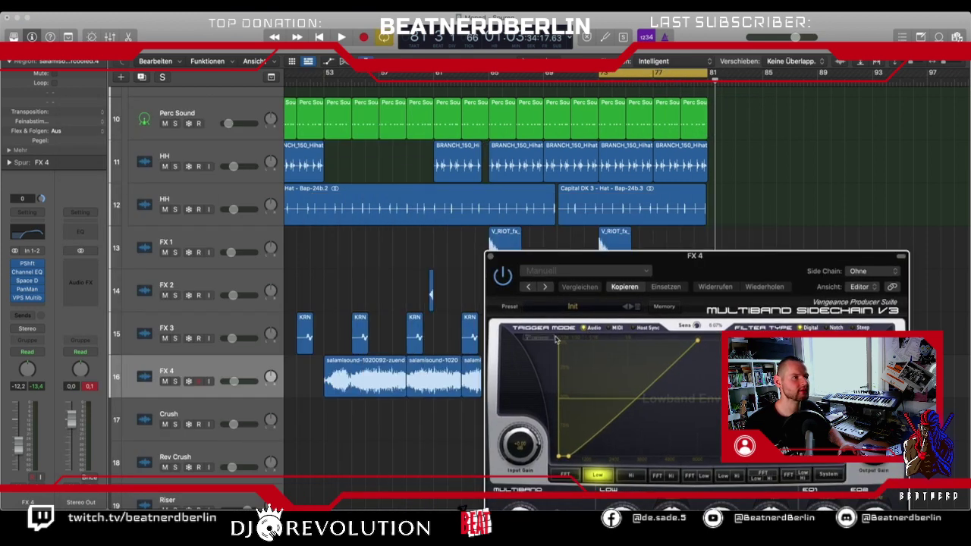
pyautogui.click(175, 381)
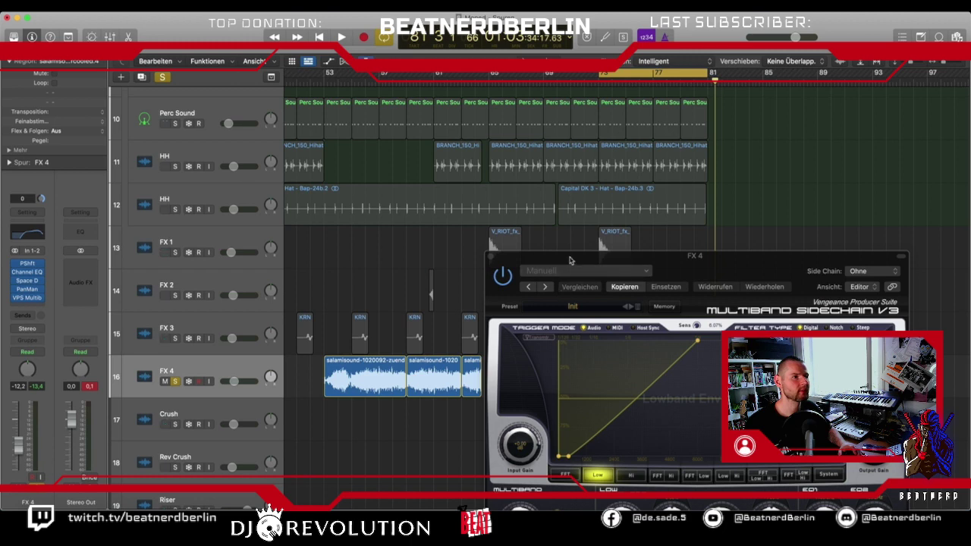
pyautogui.press('space')
# Load the Multi - Fast 16th Bassline preset in Multiband Sidechain and close the plug-in.
pyautogui.moveTo(569, 259); pyautogui.dragTo(270, 79)
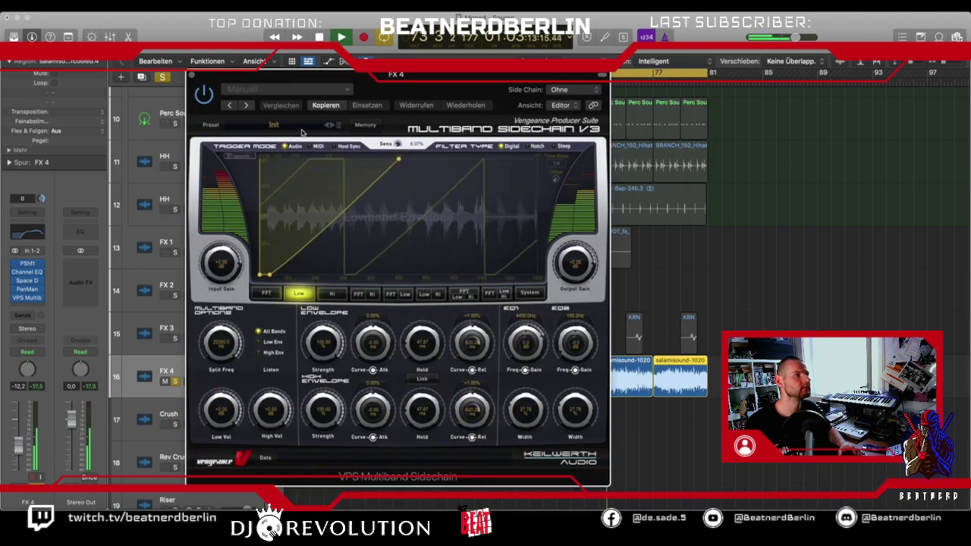
pyautogui.click(332, 126)
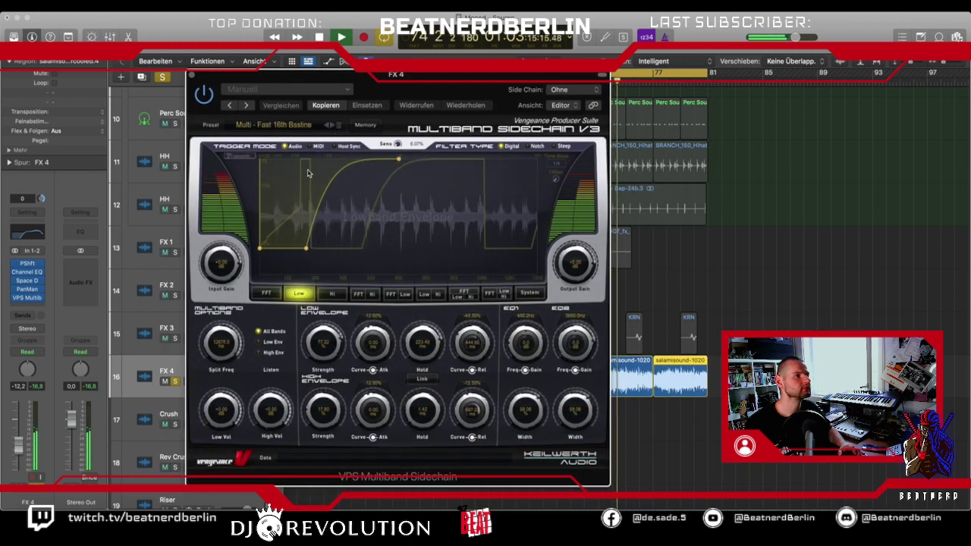
pyautogui.click(191, 75)
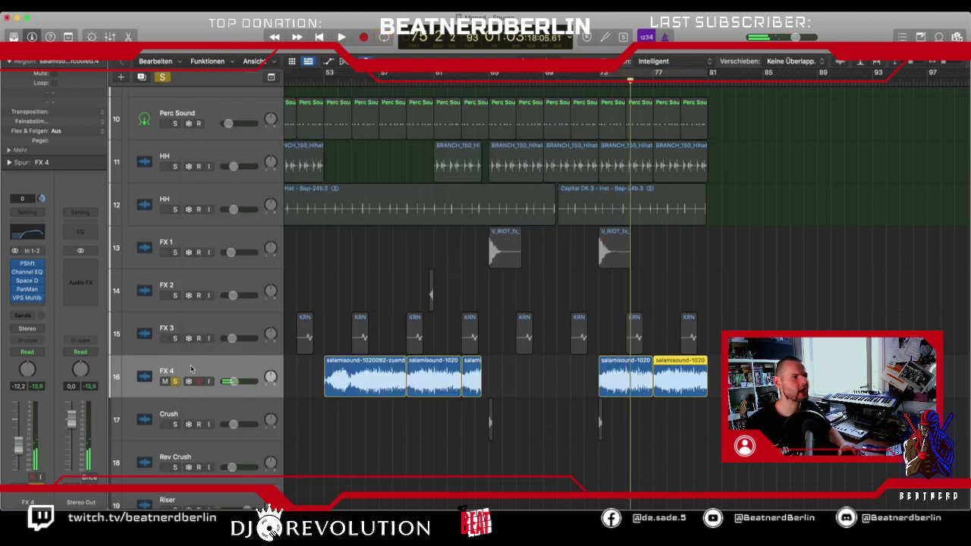
# Turn off the FX 4 solo and the cycle, and play the full arrangement from about bar 52.
pyautogui.click(175, 381)
pyautogui.moveTo(581, 82); pyautogui.dragTo(571, 84)
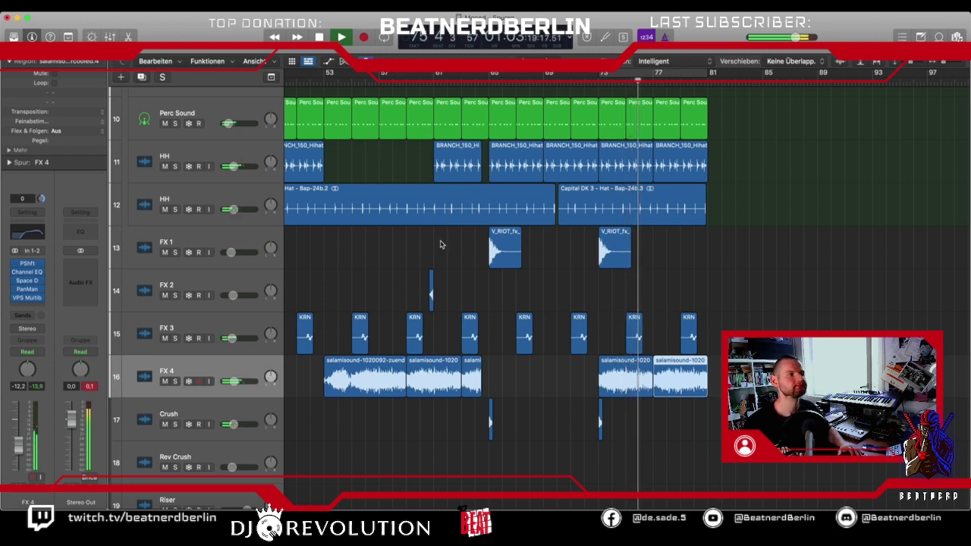
pyautogui.hscroll(-4, 442, 243)
pyautogui.press('space')
pyautogui.click(374, 78)
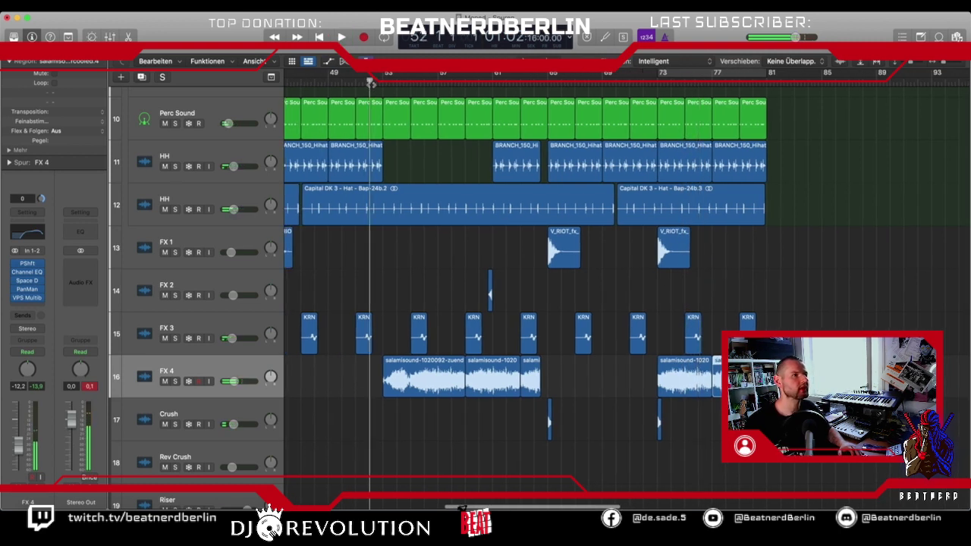
pyautogui.press('space')
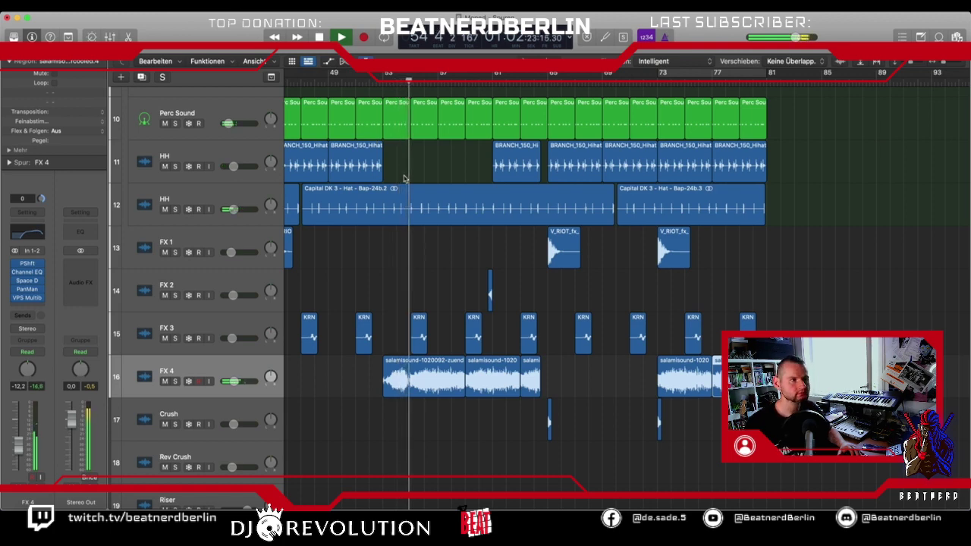
# Rename the Sum 2 track stack as Arcade during playback.
pyautogui.scroll(10, 403, 179)
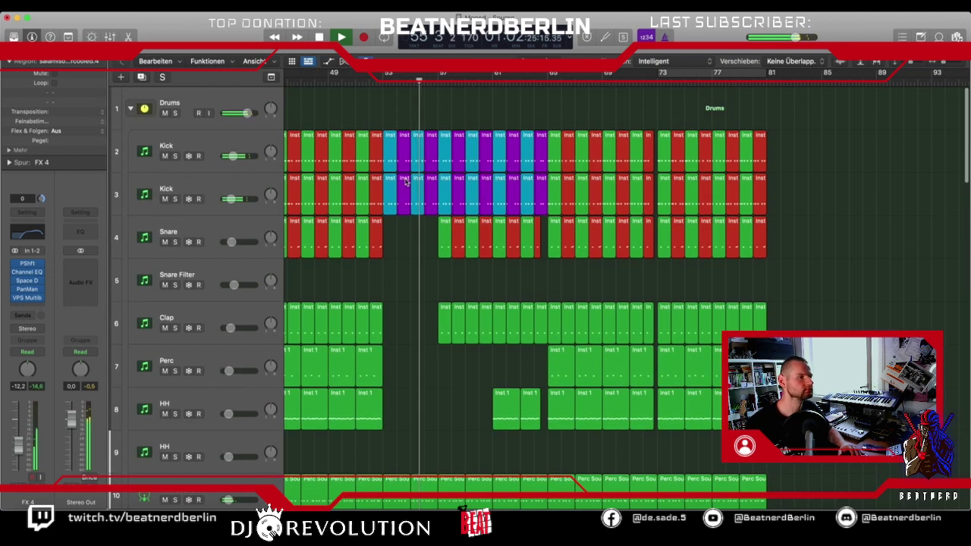
pyautogui.scroll(-18, 406, 182)
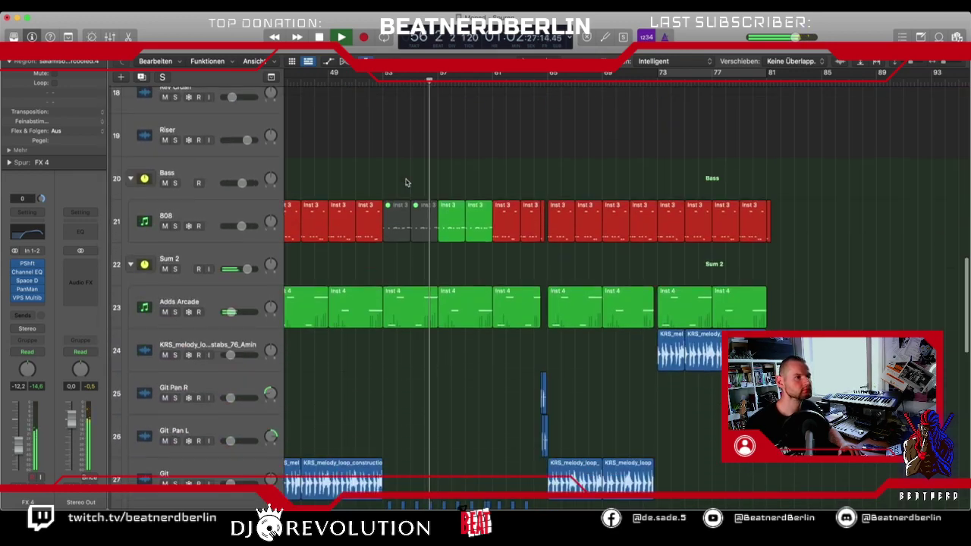
pyautogui.scroll(-2, 404, 179)
pyautogui.scroll(3, 403, 177)
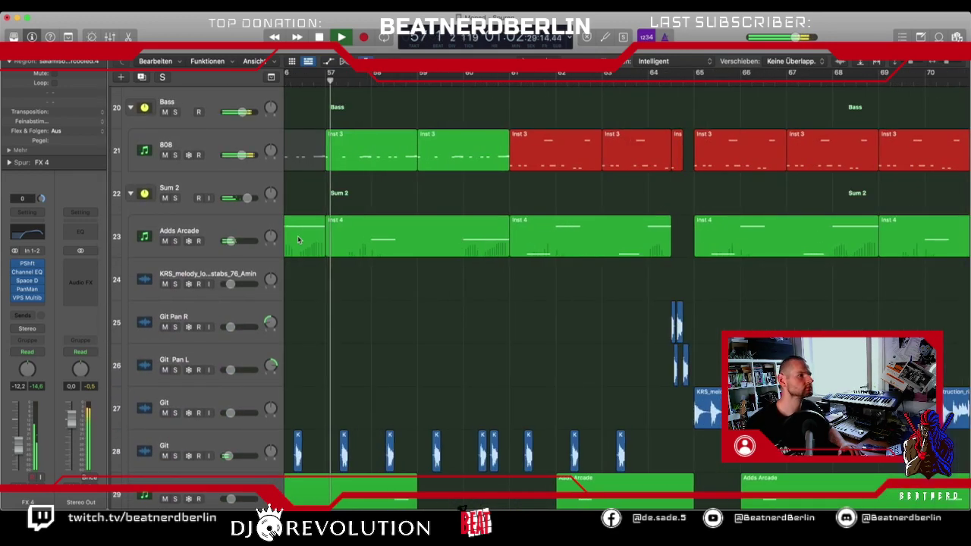
pyautogui.click(207, 232)
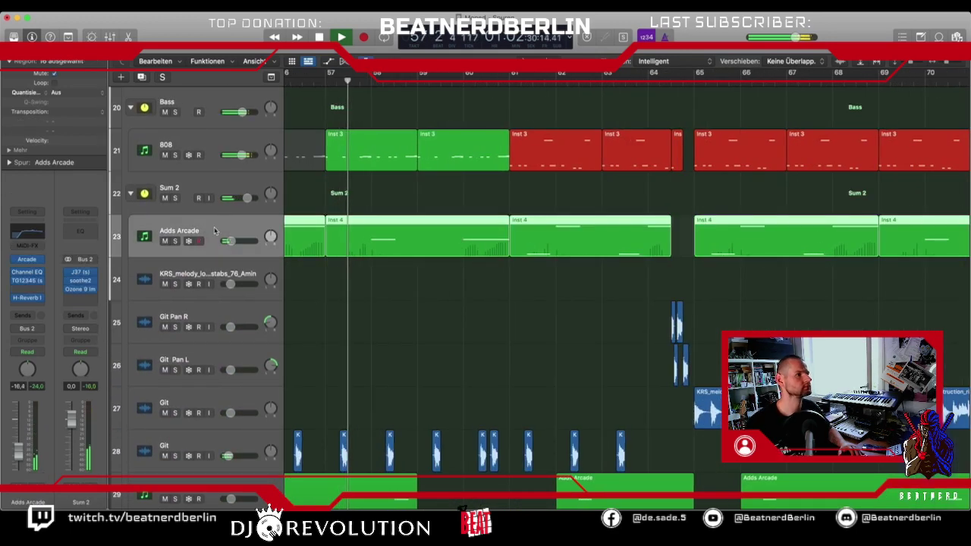
pyautogui.doubleClick(192, 190)
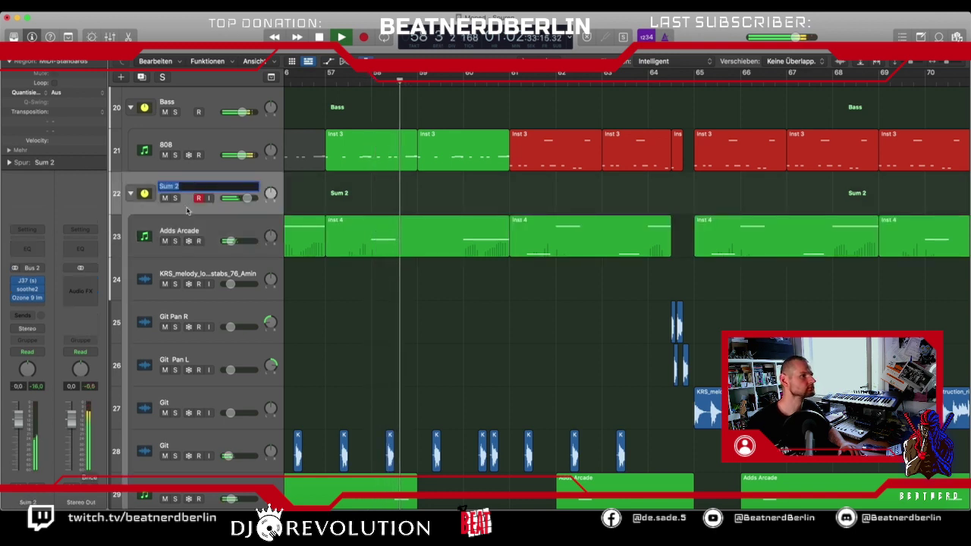
pyautogui.write('A')
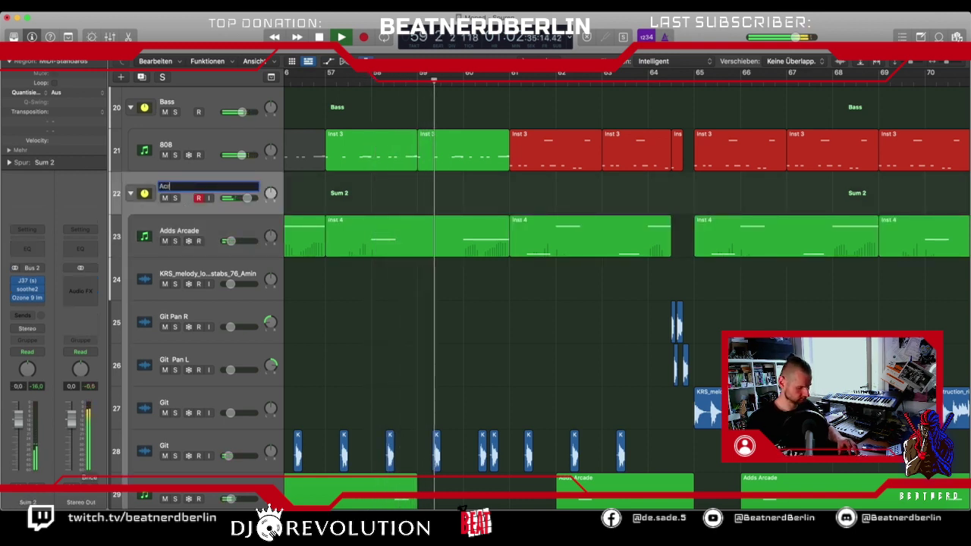
pyautogui.write('rcade')
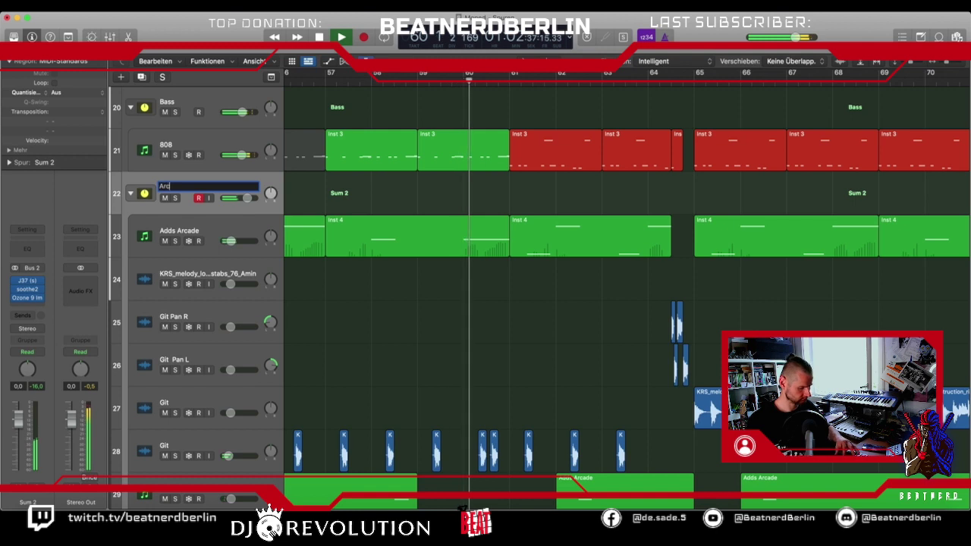
pyautogui.press('Return')
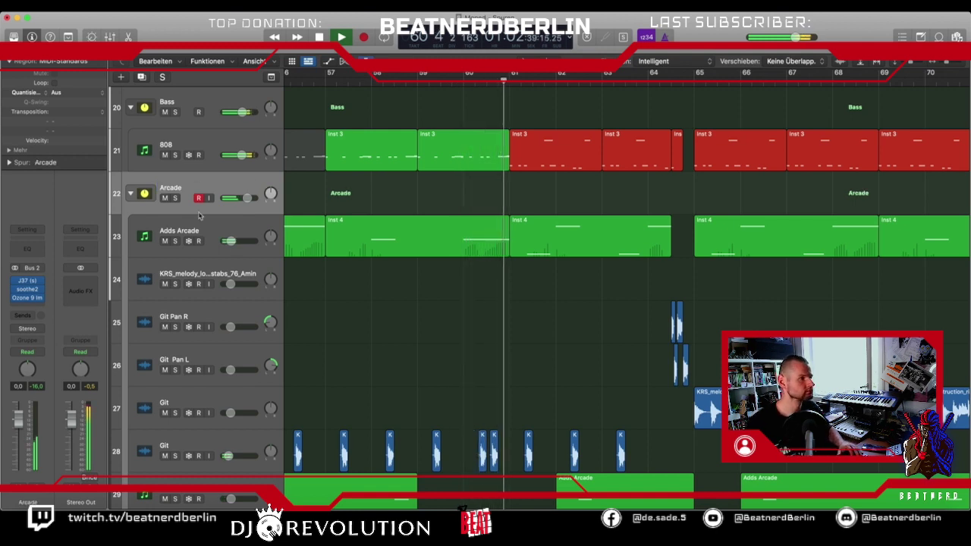
# Lower the Adds Arcade track's volume to -17.0 dB.
pyautogui.click(237, 233)
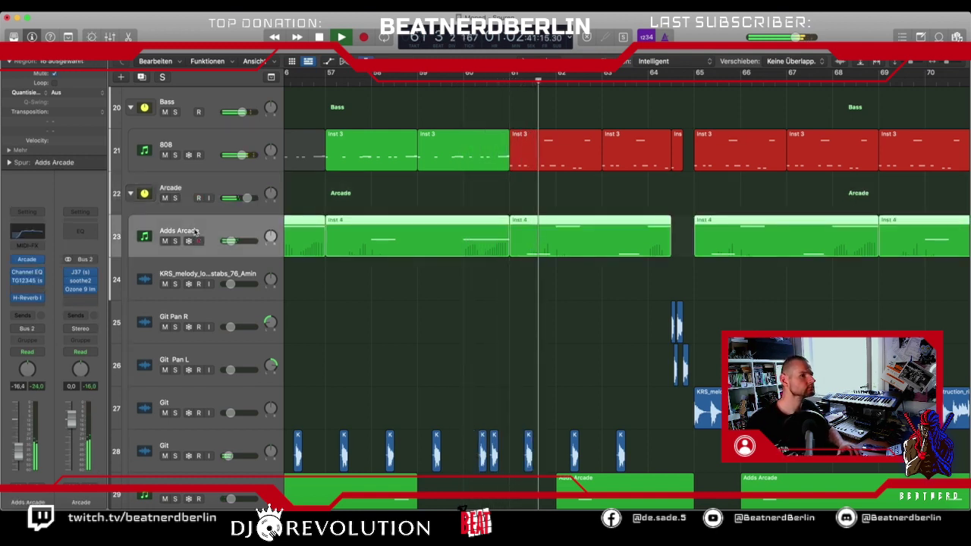
pyautogui.moveTo(237, 235); pyautogui.dragTo(234, 236)
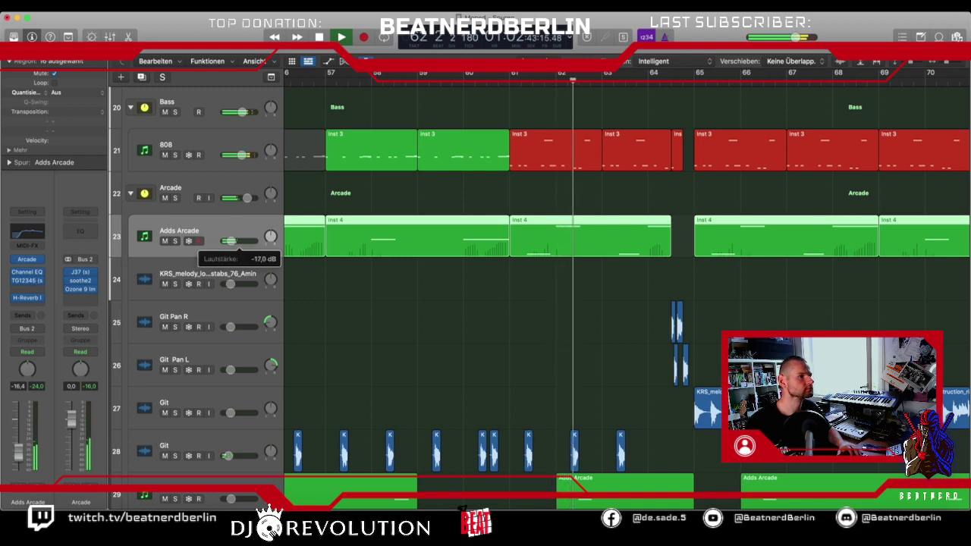
# Check the channel strips of the 808 track and the Drums stack while listening up to bar 67.
pyautogui.click(220, 161)
pyautogui.scroll(3, 277, 216)
pyautogui.scroll(15, 276, 216)
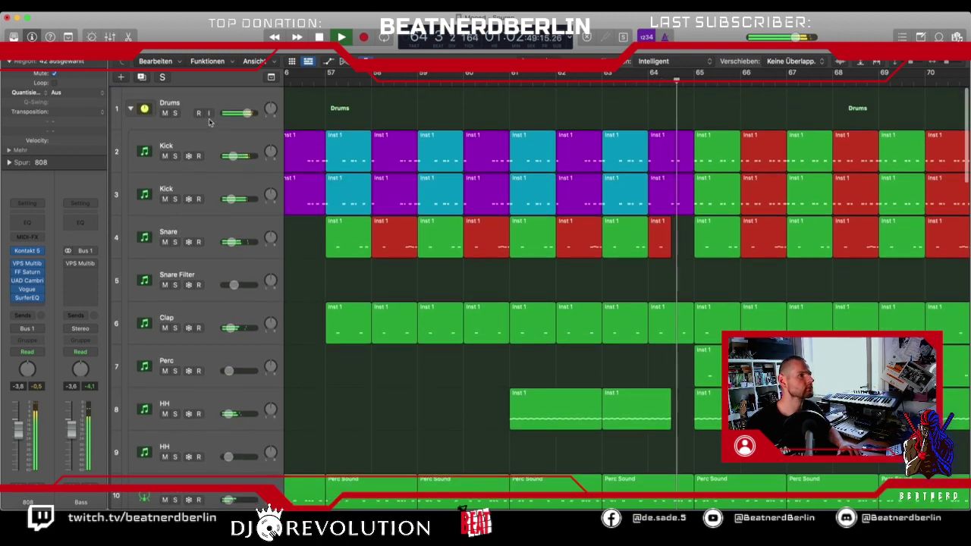
pyautogui.click(194, 104)
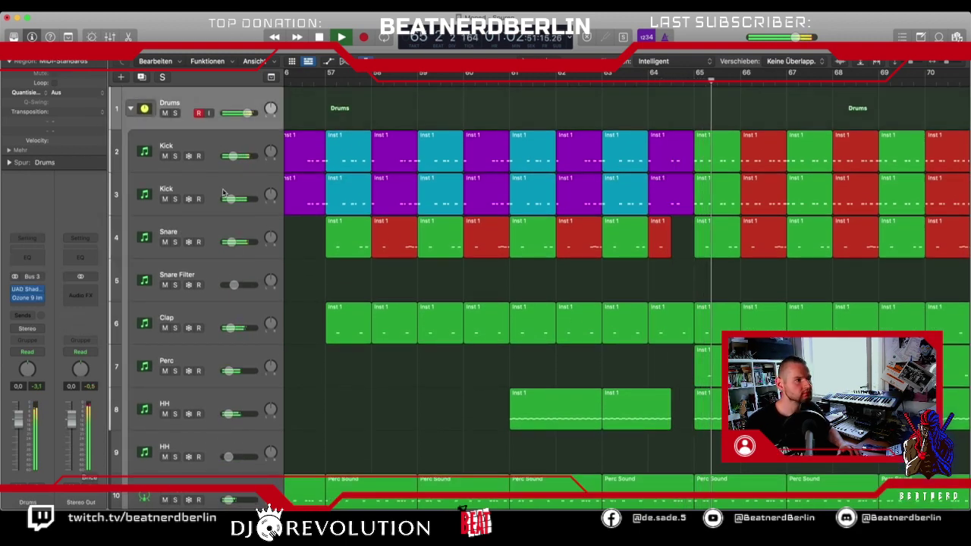
pyautogui.hscroll(10, 445, 281)
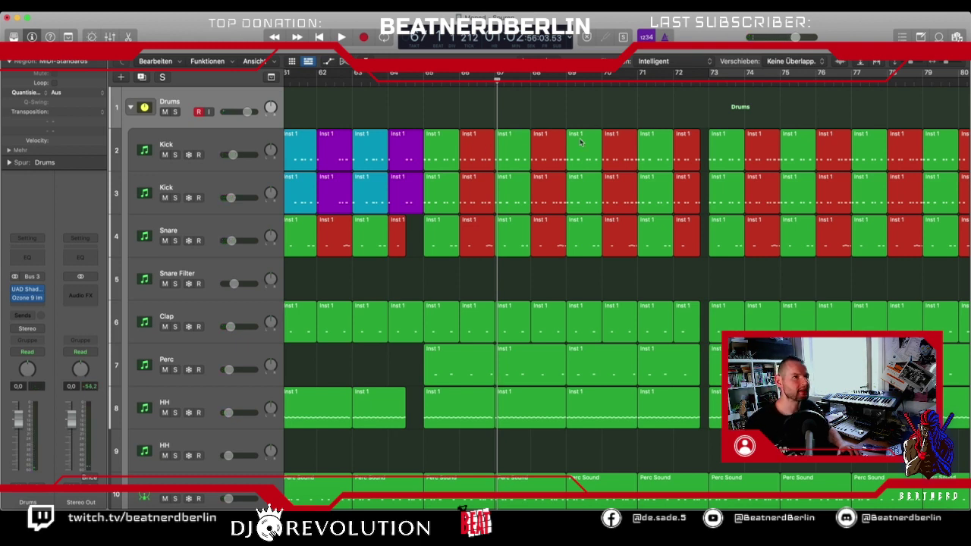
# Collapse the Drums, Bass, Arcade and Chords track stacks for a compact overview of the arrangement.
pyautogui.click(130, 108)
pyautogui.scroll(-8, 362, 195)
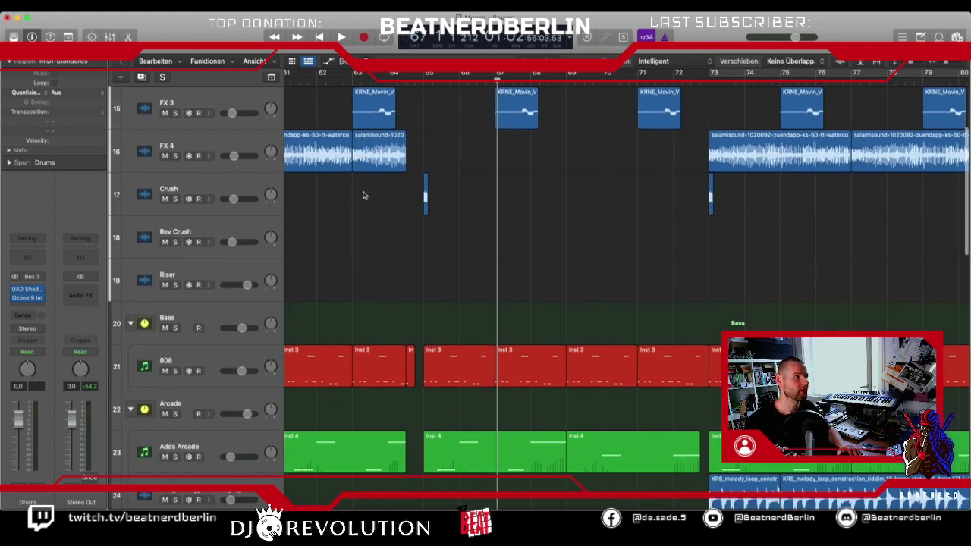
pyautogui.click(130, 195)
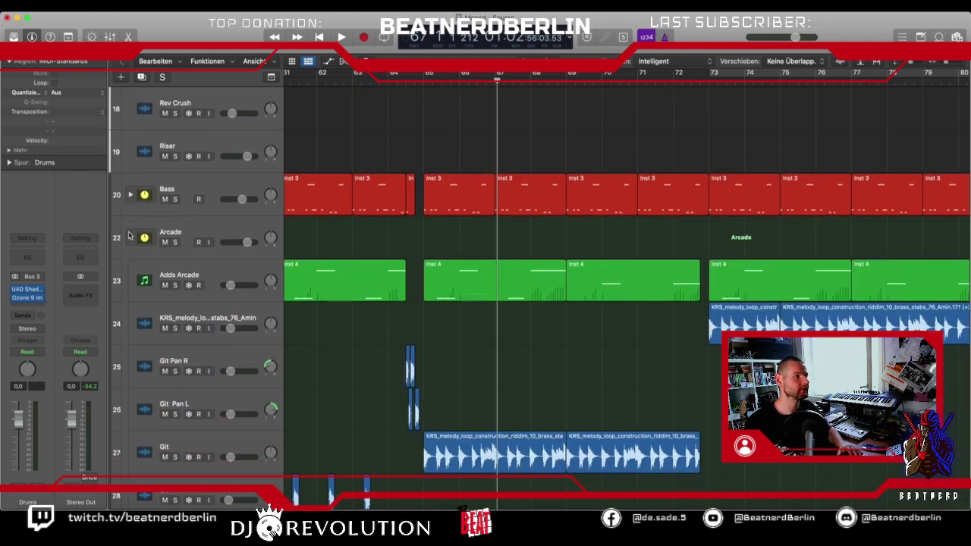
pyautogui.click(130, 237)
pyautogui.scroll(-2, 174, 262)
pyautogui.click(131, 273)
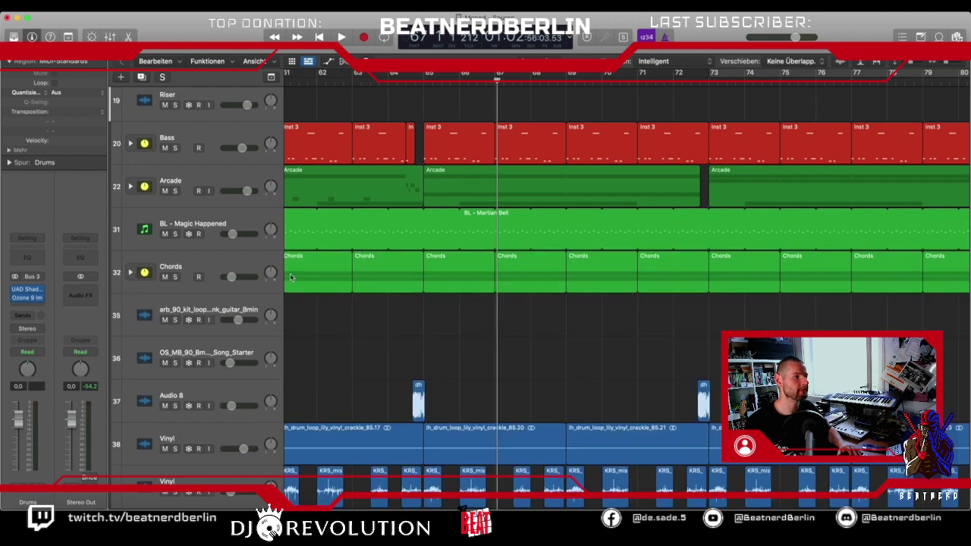
pyautogui.scroll(-6, 290, 277)
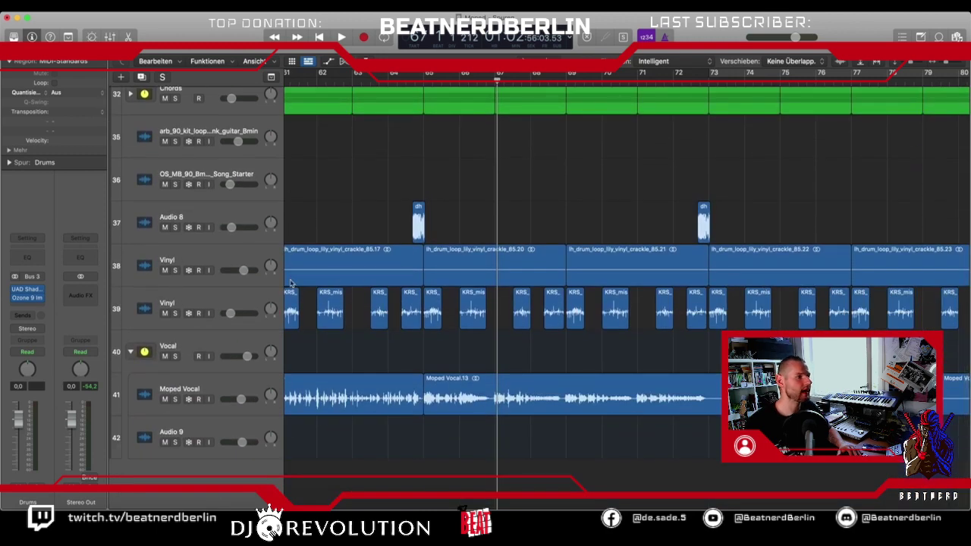
pyautogui.scroll(10, 228, 349)
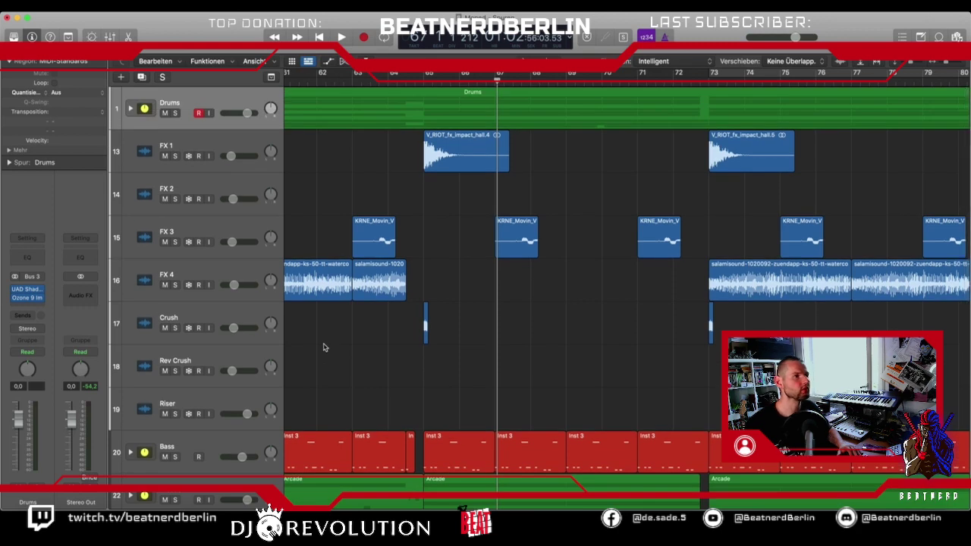
pyautogui.scroll(-10, 323, 347)
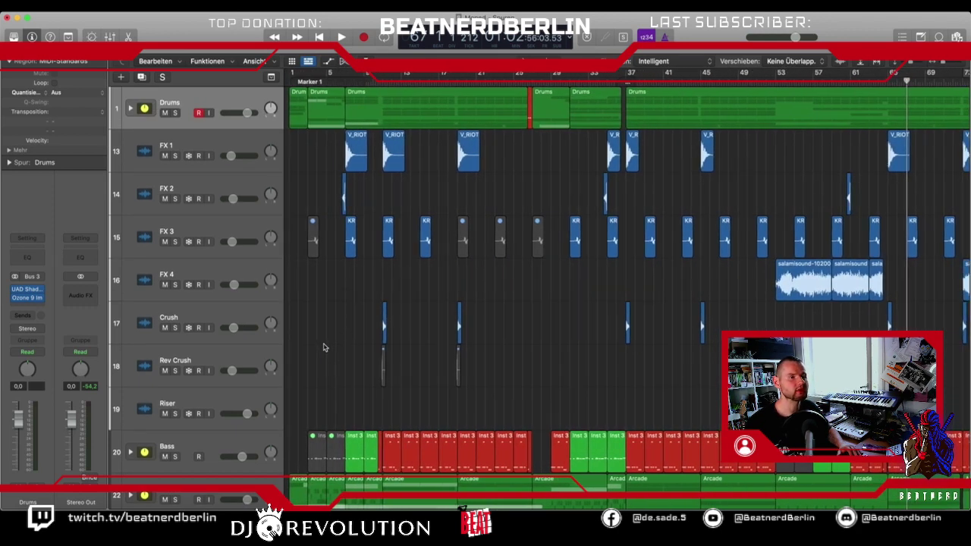
# Set the cycle range to bars 37 to 45 and play the soloed 808 track within it.
pyautogui.scroll(-5, 419, 303)
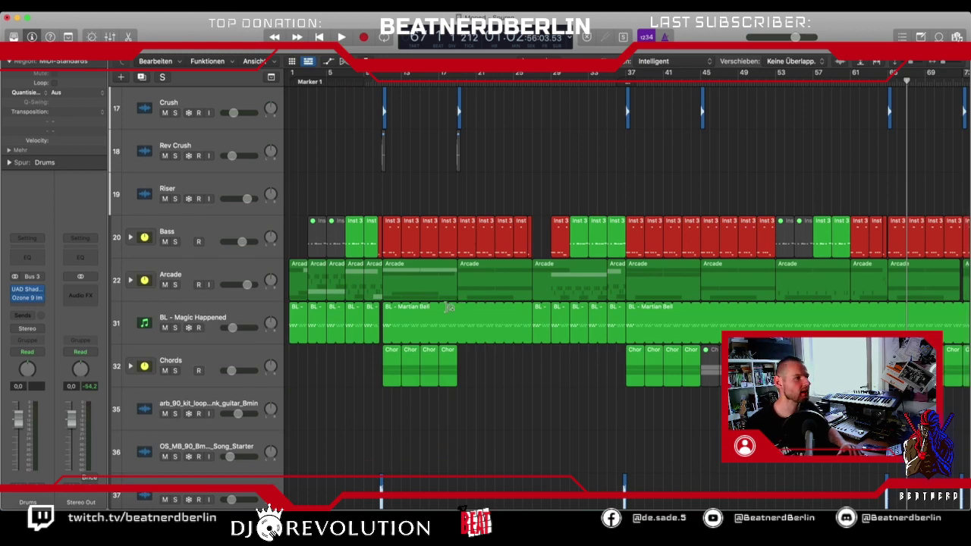
pyautogui.scroll(5, 344, 332)
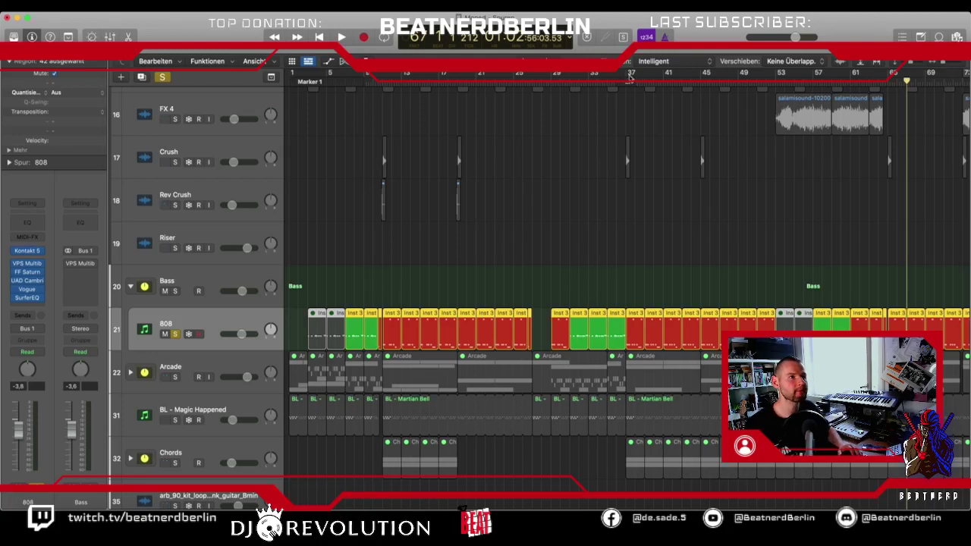
pyautogui.moveTo(630, 76); pyautogui.dragTo(696, 76)
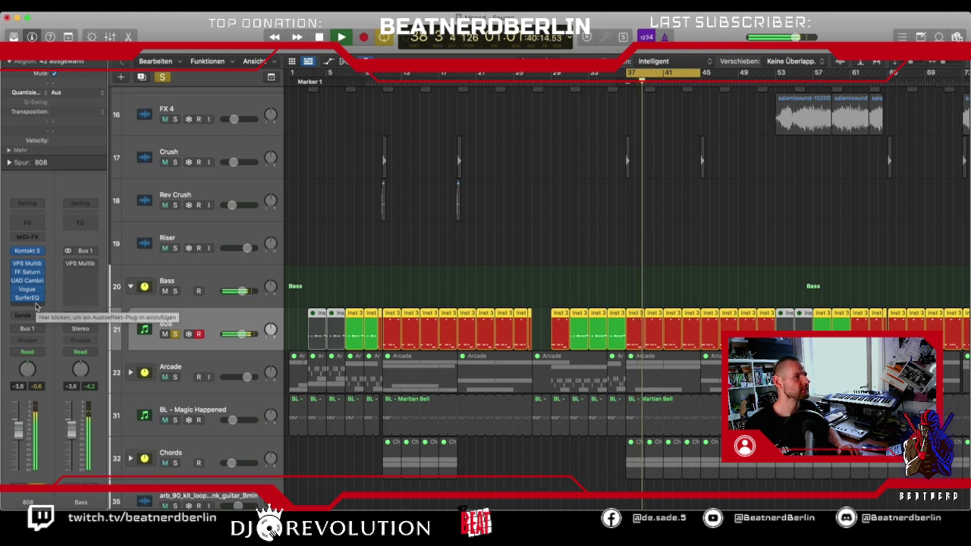
pyautogui.press('space')
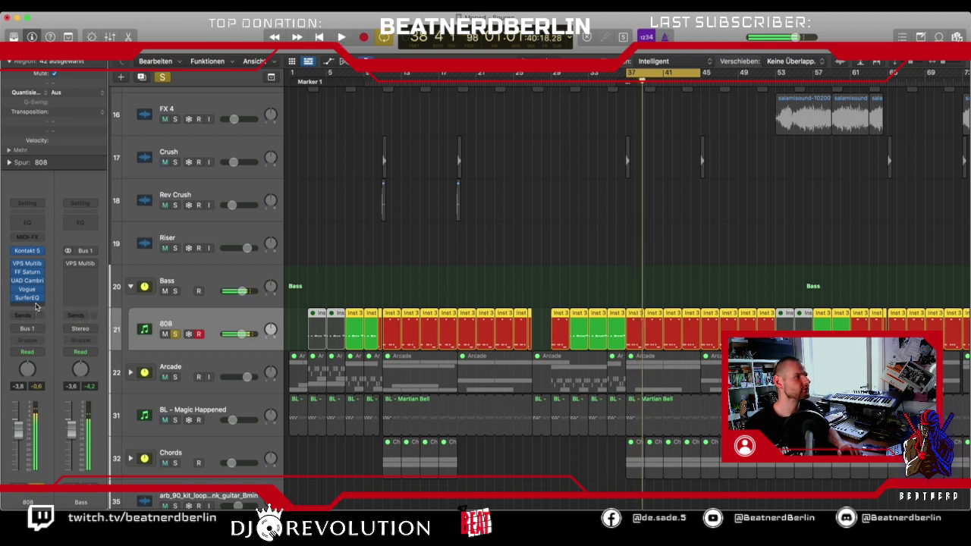
pyautogui.click(175, 283)
pyautogui.click(141, 324)
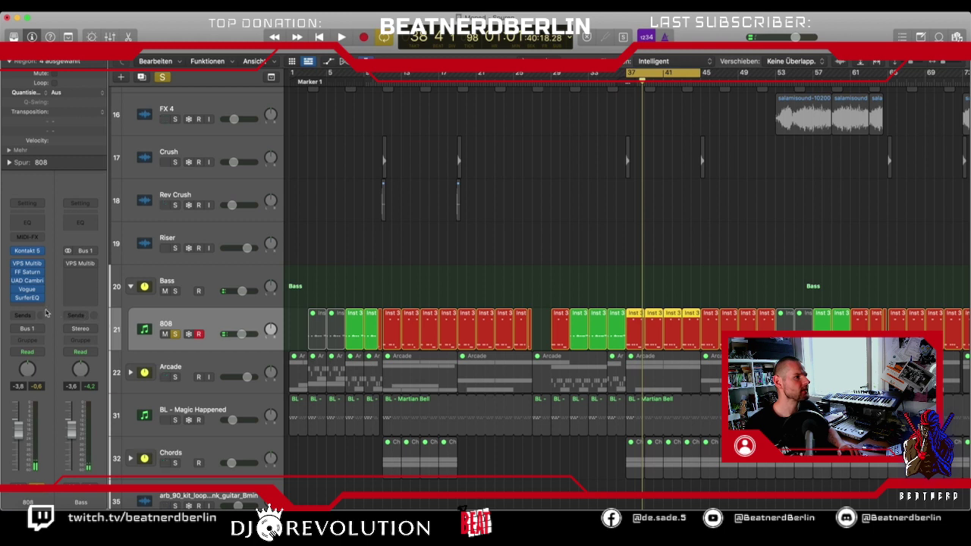
# Insert a stereo Ozone 9 Imager after the VPS Multiband plug-in on the Bass track stack.
pyautogui.click(179, 283)
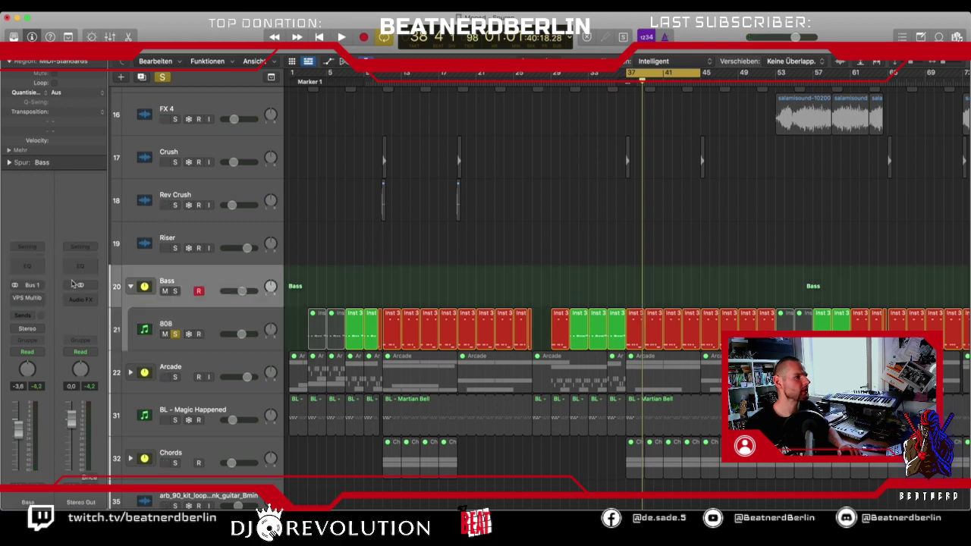
pyautogui.click(40, 306)
pyautogui.moveTo(114, 494)
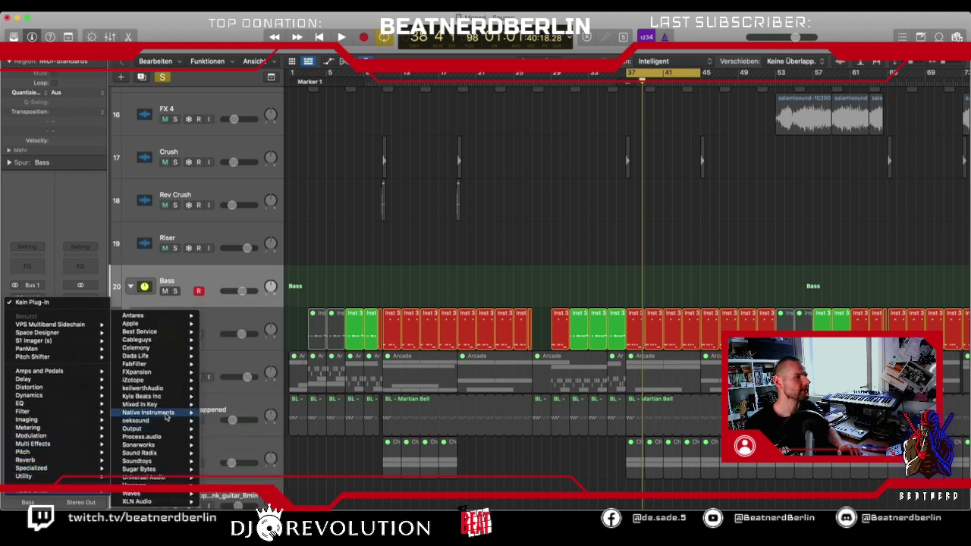
pyautogui.moveTo(137, 380)
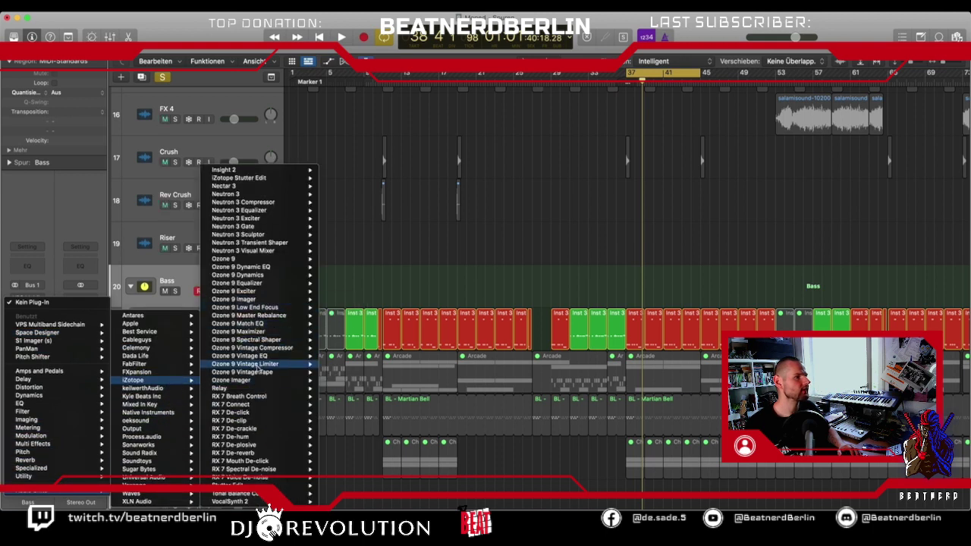
pyautogui.moveTo(264, 300)
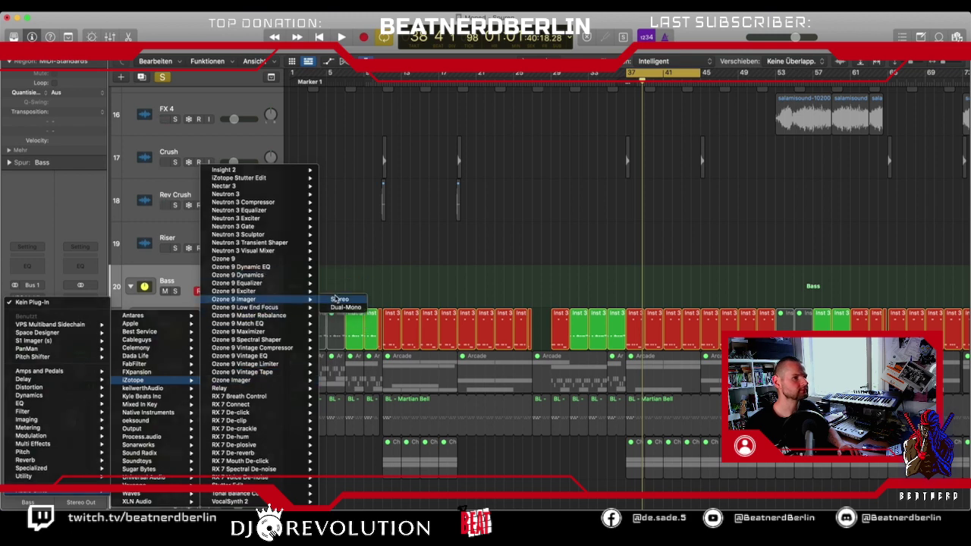
pyautogui.click(339, 300)
# Split the Imager into four bands, with the first crossover at about 328 Hz, and set Band 1's width to -100 during playback.
pyautogui.press('space')
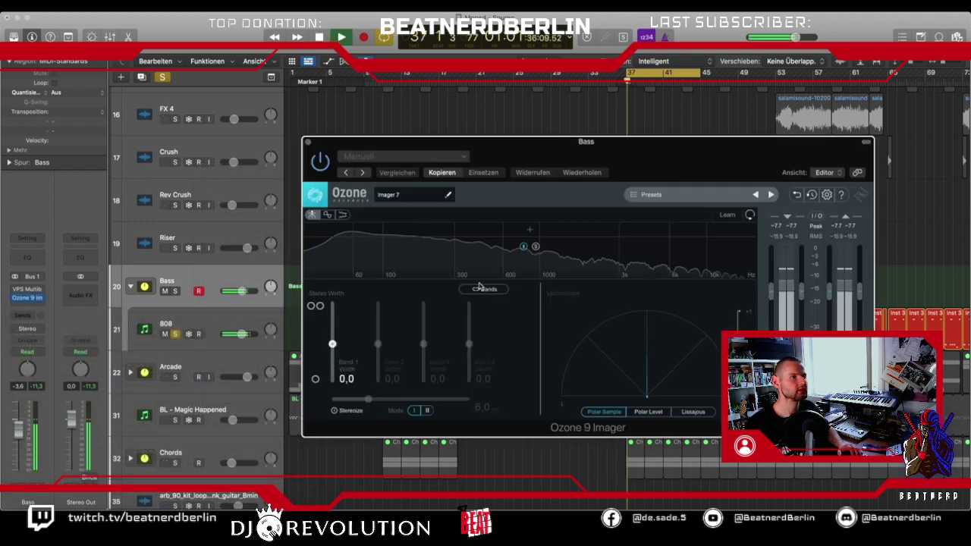
pyautogui.click(457, 231)
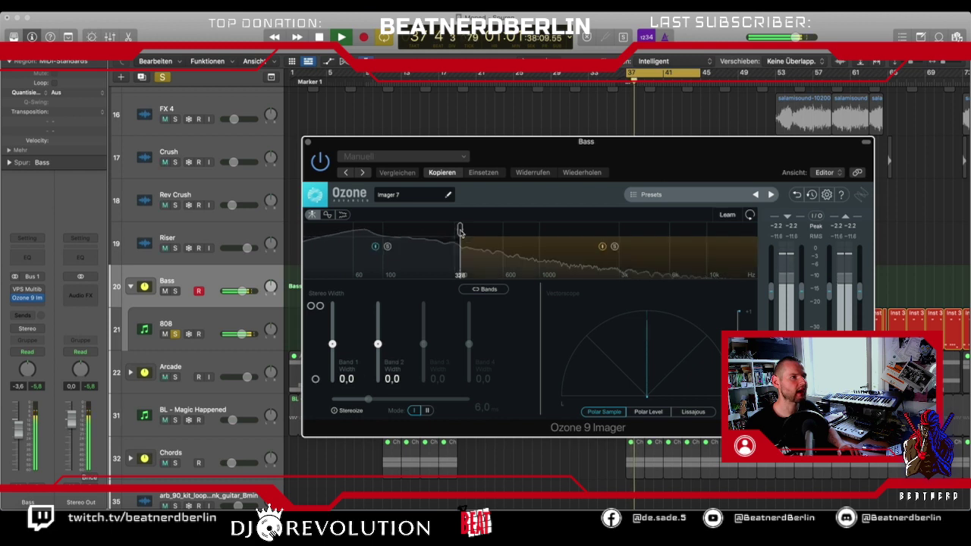
pyautogui.moveTo(331, 345); pyautogui.dragTo(334, 416)
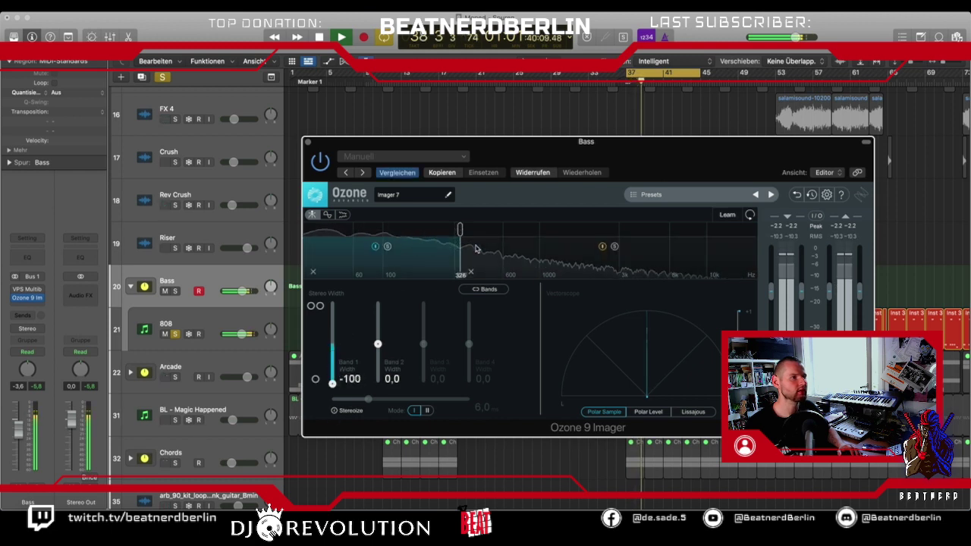
pyautogui.click(558, 230)
pyautogui.click(679, 230)
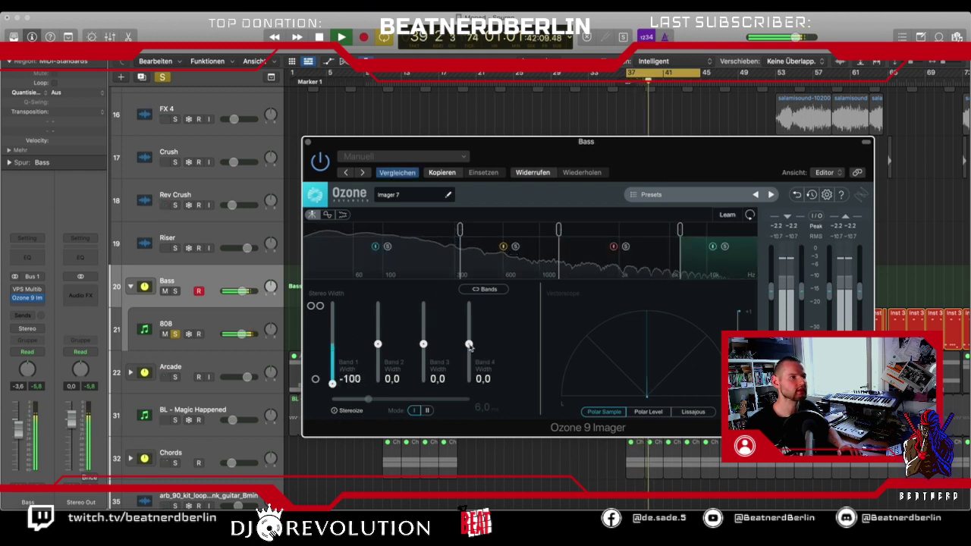
# Enable Stereoize at 12.2 ms and widen Band 2 to 41.8, Band 3 to 63.3 and Band 4 to 70.9.
pyautogui.moveTo(471, 326); pyautogui.dragTo(470, 323)
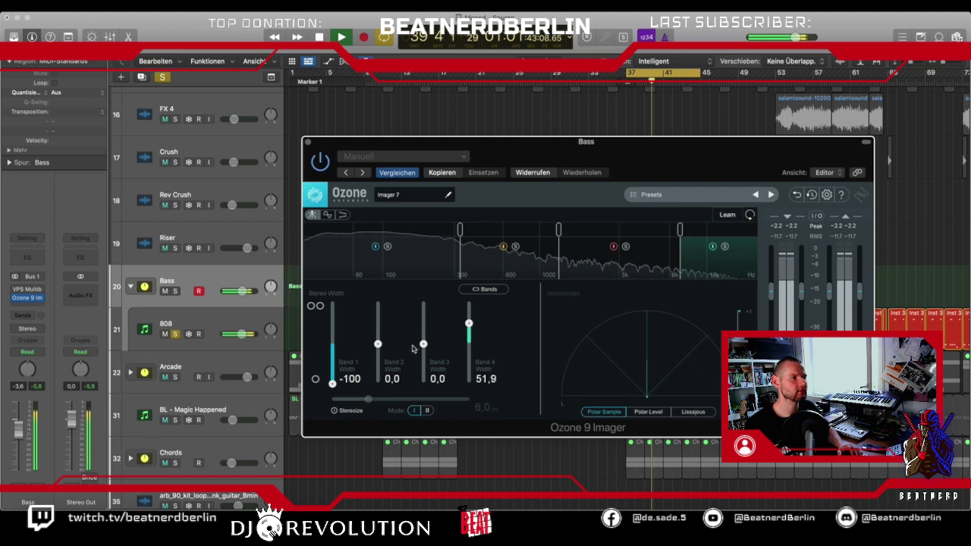
pyautogui.click(334, 411)
pyautogui.moveTo(369, 399); pyautogui.dragTo(397, 399)
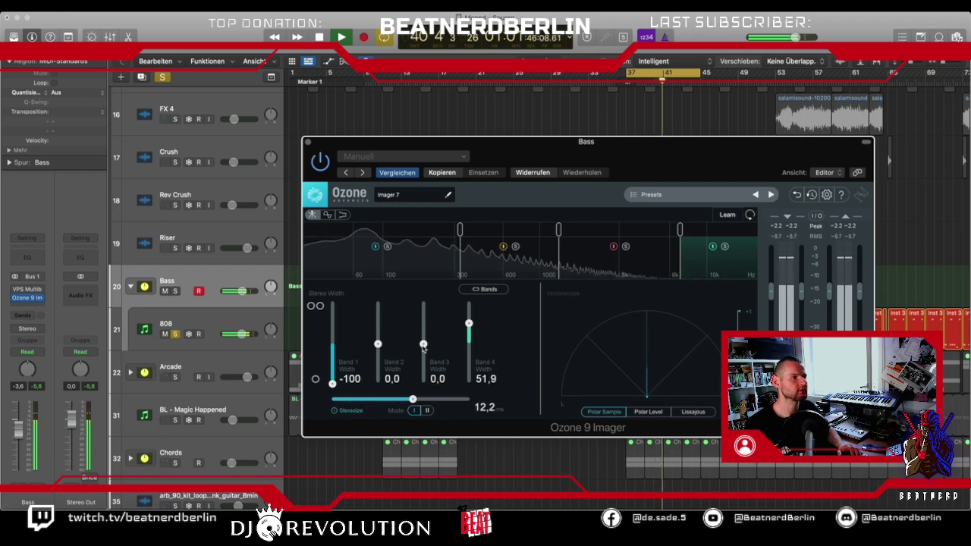
pyautogui.moveTo(423, 345); pyautogui.dragTo(423, 322)
pyautogui.moveTo(378, 344); pyautogui.dragTo(378, 328)
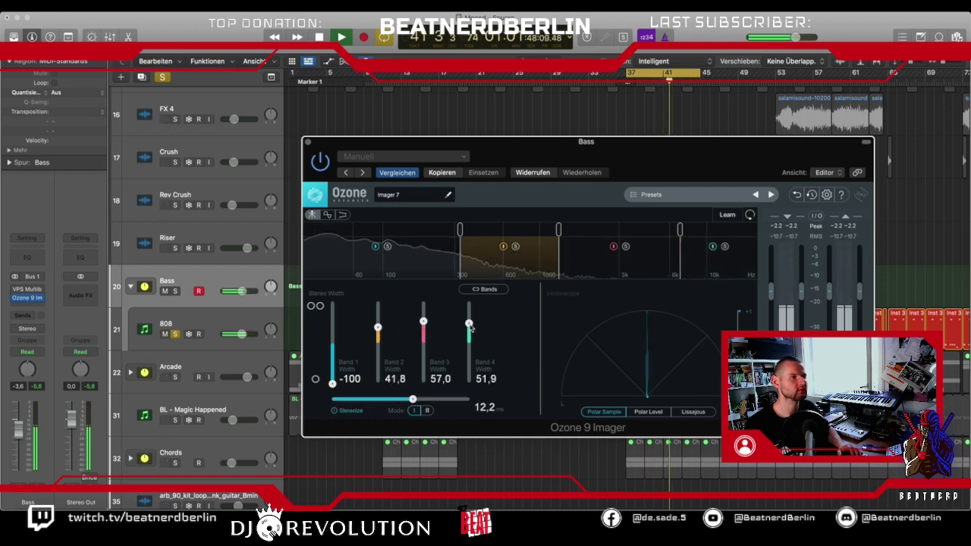
pyautogui.moveTo(471, 328); pyautogui.dragTo(424, 318)
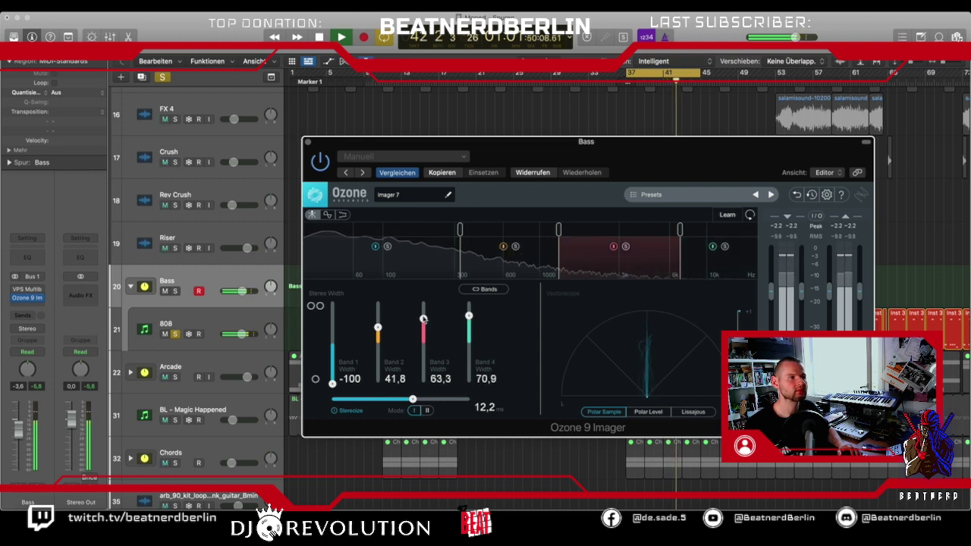
# Compare the bass with the Imager bypassed and active, stop playback and close the plug-in window.
pyautogui.click(322, 165)
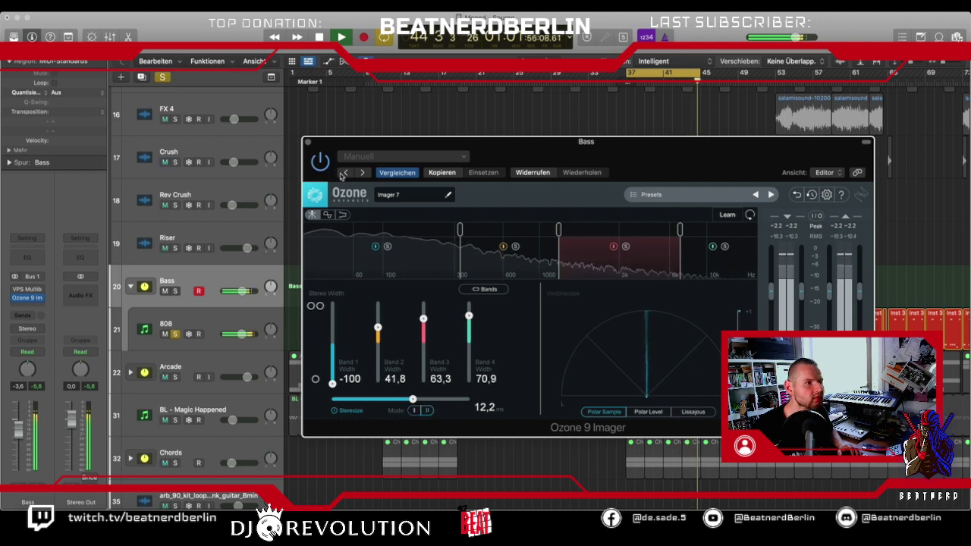
pyautogui.press('space')
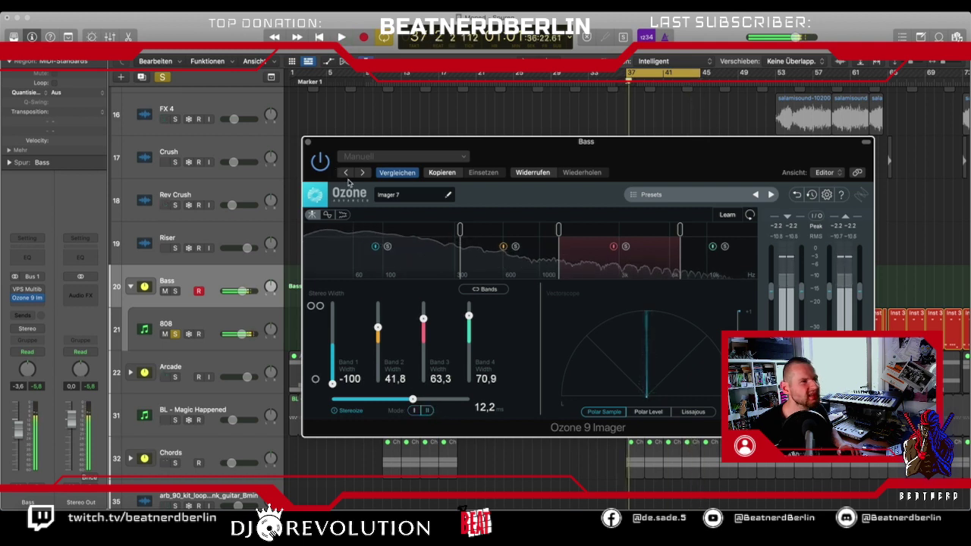
pyautogui.click(308, 143)
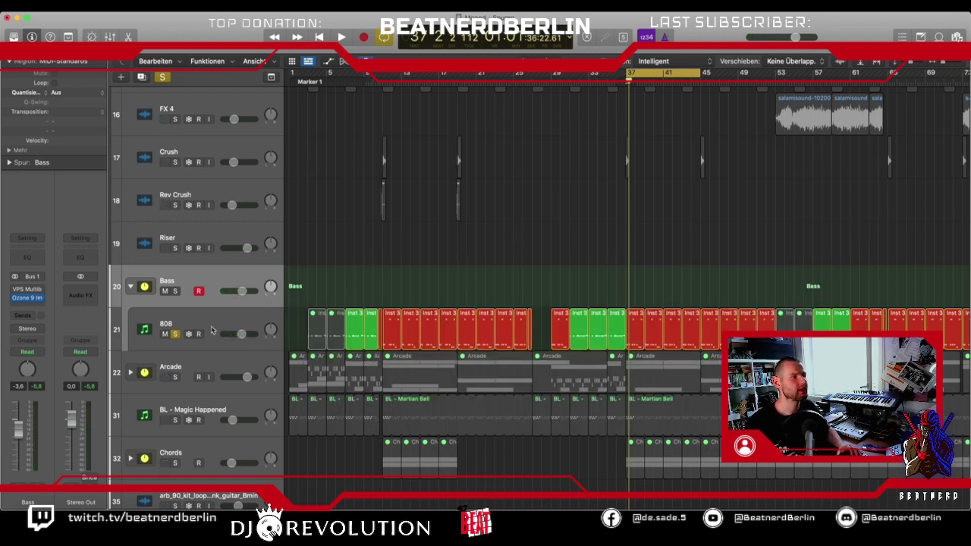
# Replay the bass loop and turn off the solo on the 808 track.
pyautogui.press('space')
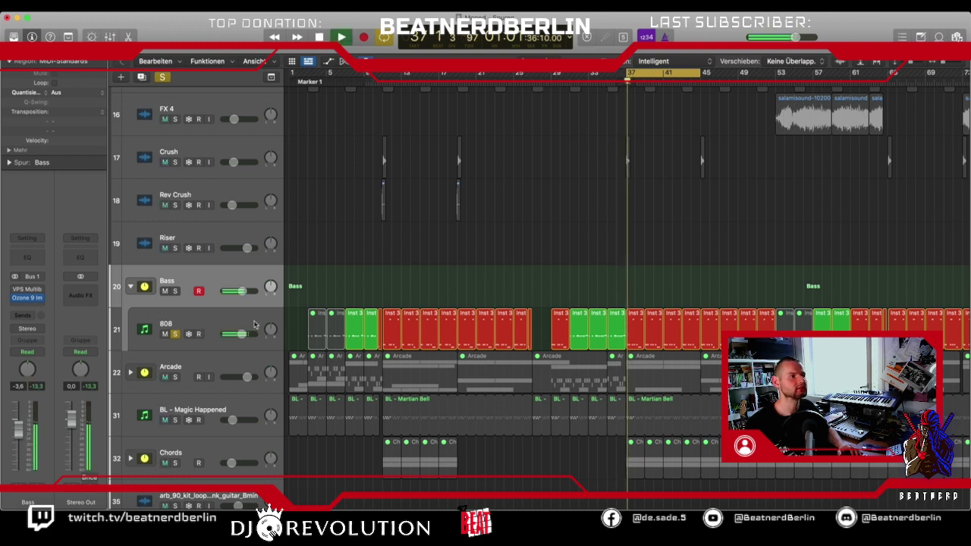
pyautogui.click(175, 333)
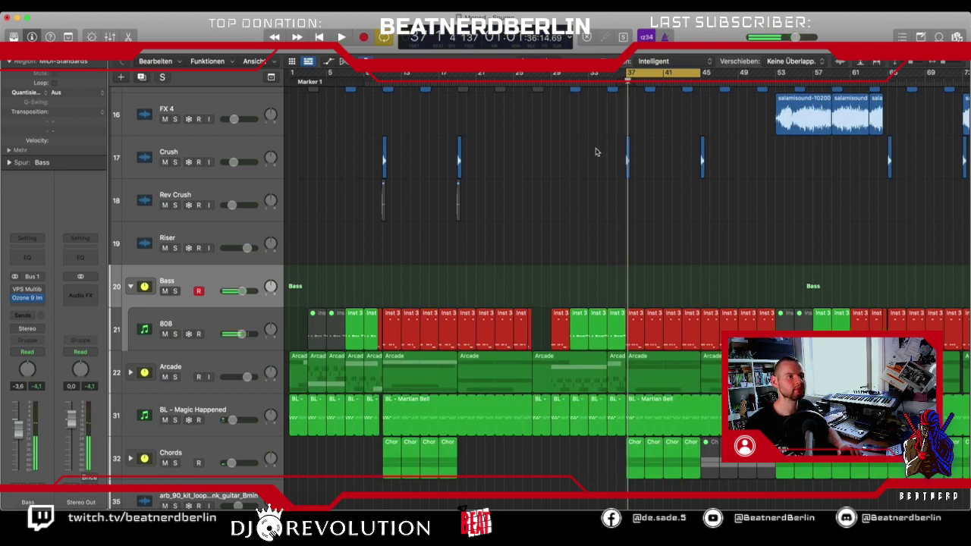
# Listen to the full mix from bar 37 to about bar 60 while examining the FX, bass and melody tracks.
pyautogui.press('space')
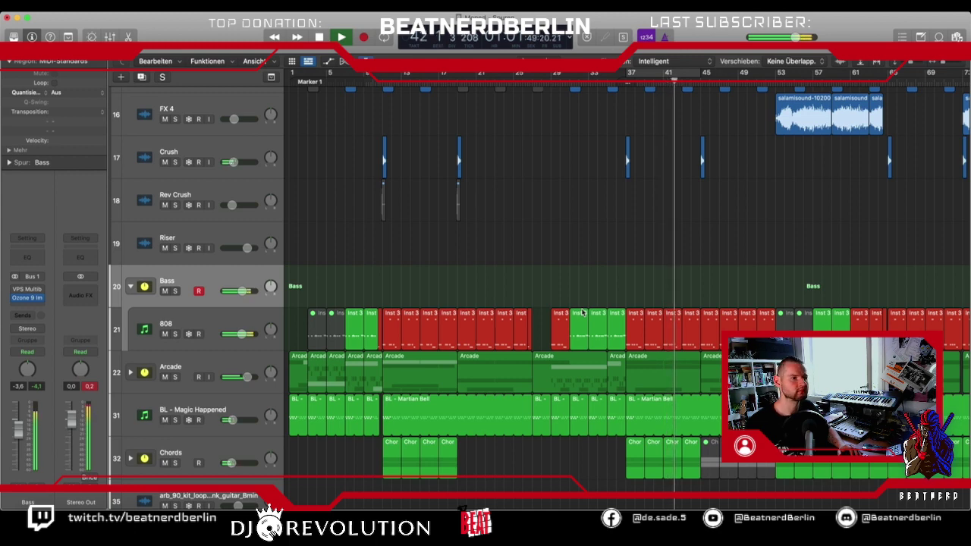
pyautogui.press('super+Right')
pyautogui.press('super+Right')
pyautogui.press('super+Right')
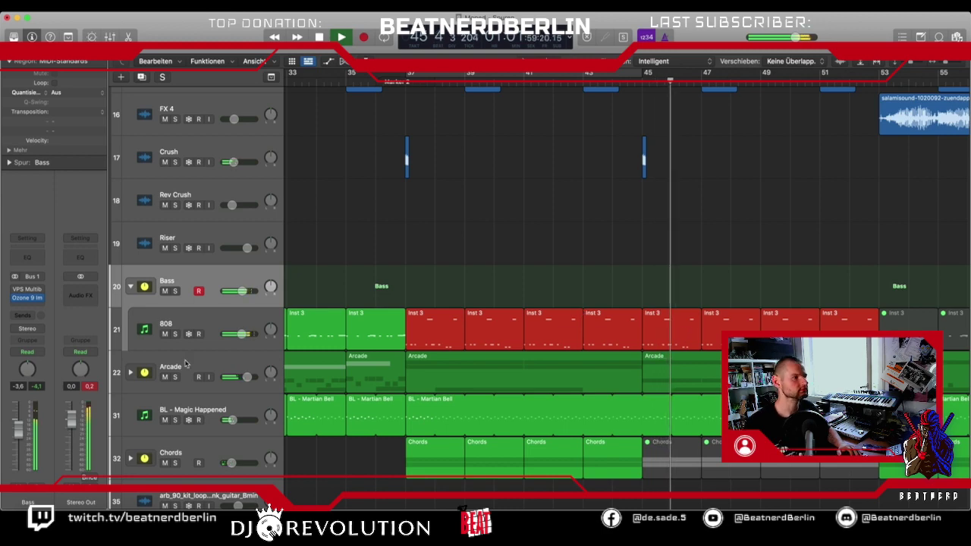
pyautogui.press('super+Left')
pyautogui.hscroll(5, 461, 299)
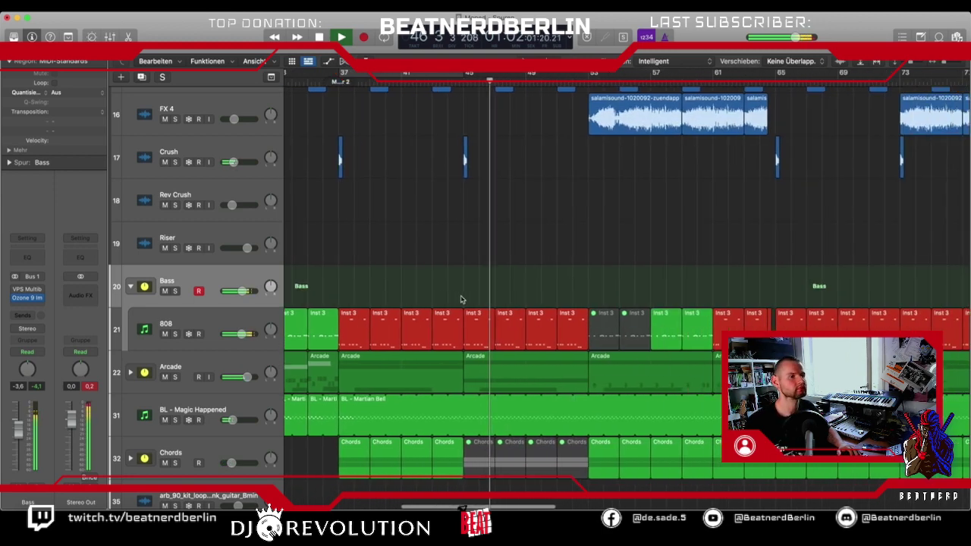
pyautogui.press('super+Left')
pyautogui.scroll(4, 460, 300)
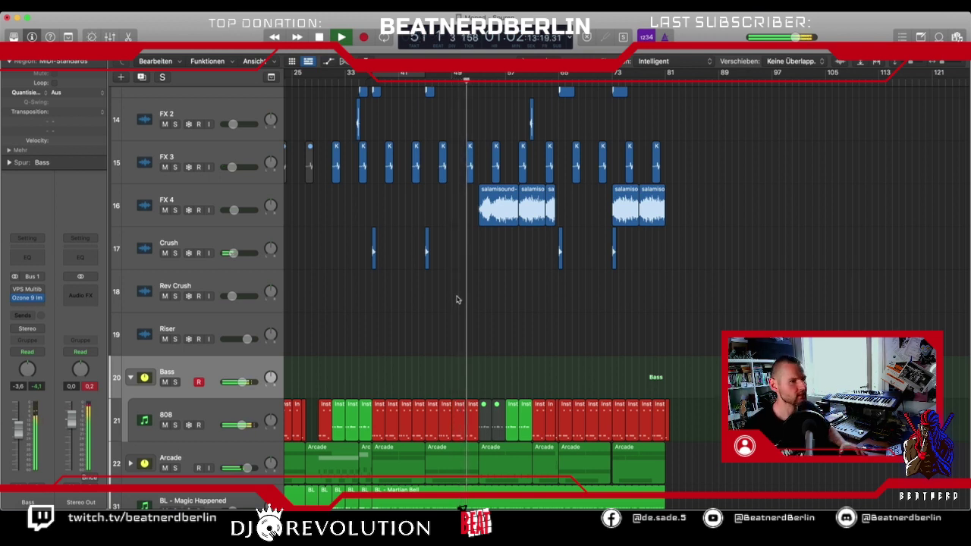
pyautogui.scroll(2, 456, 299)
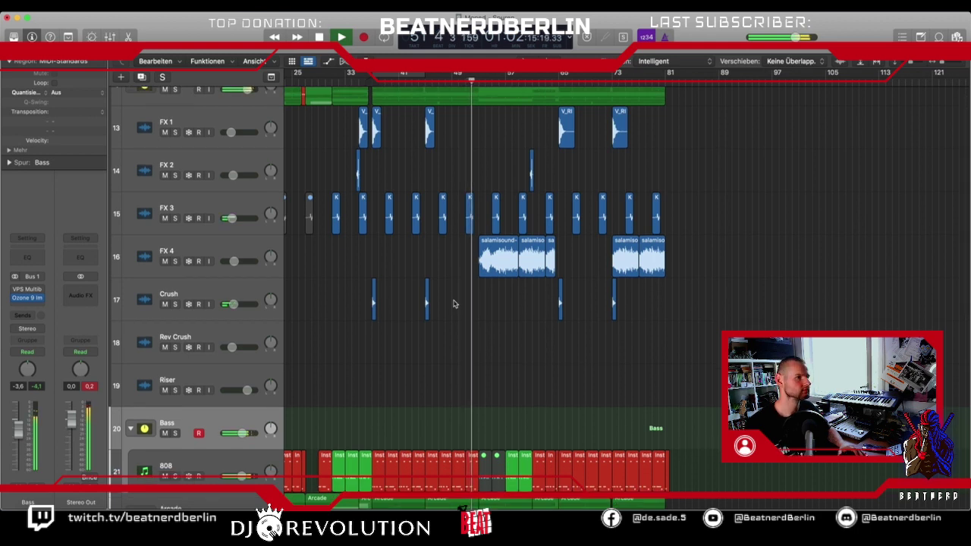
pyautogui.scroll(1, 454, 304)
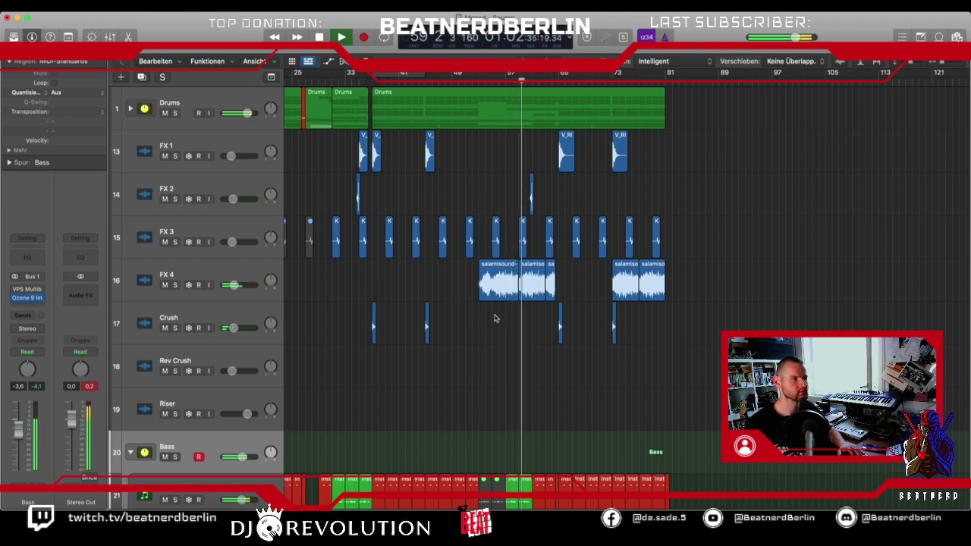
pyautogui.scroll(-5, 494, 319)
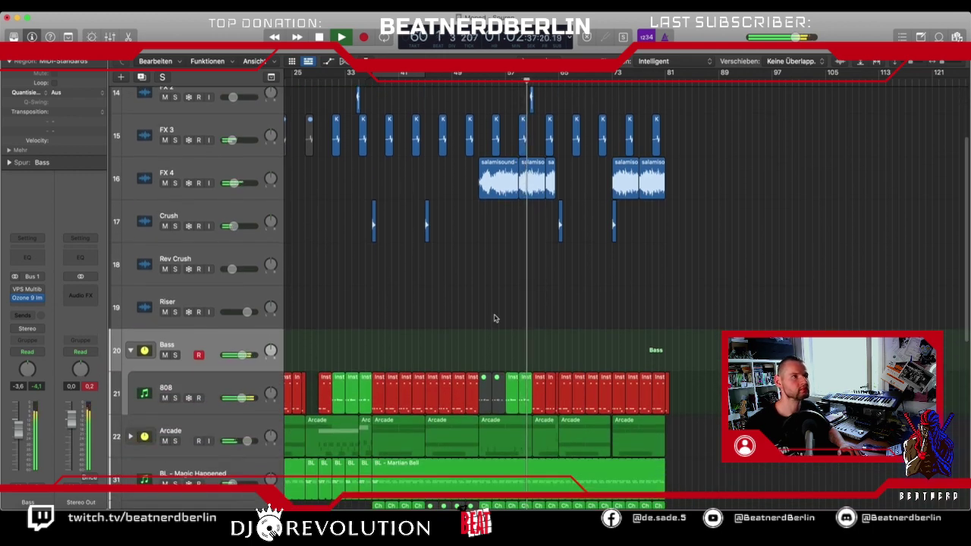